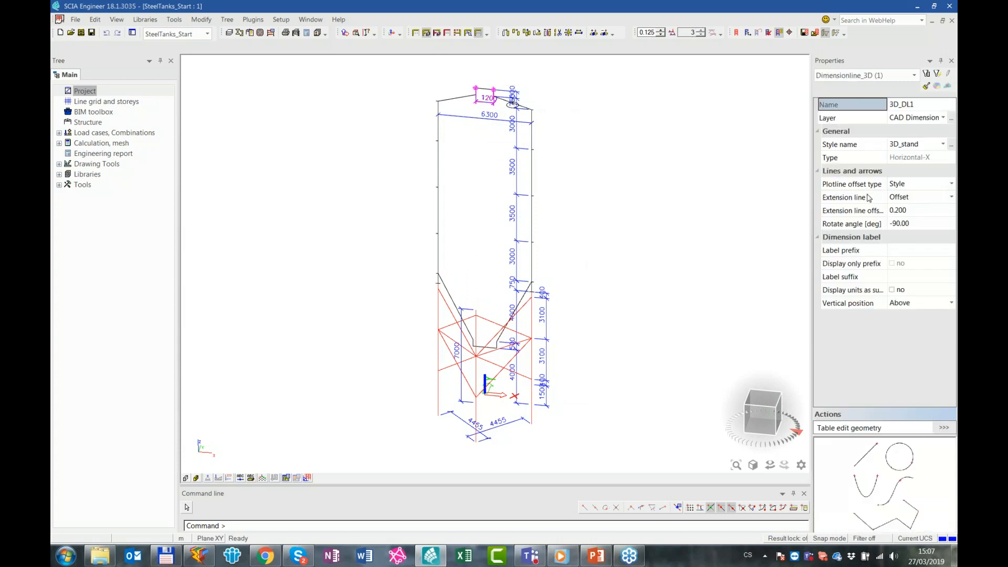
Clear the dimension line selection and review the list of layers
key("Escape")
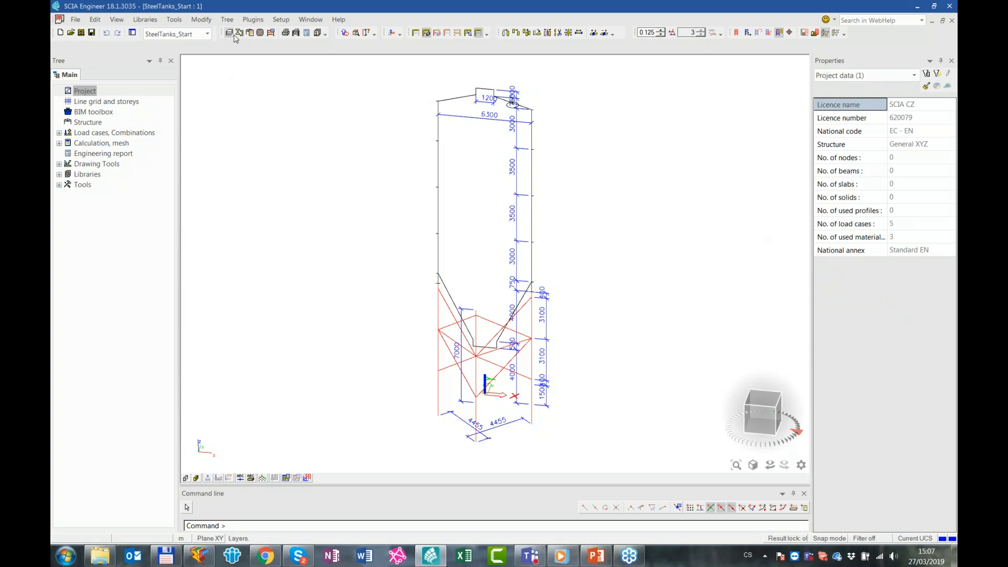
left_click(231, 34)
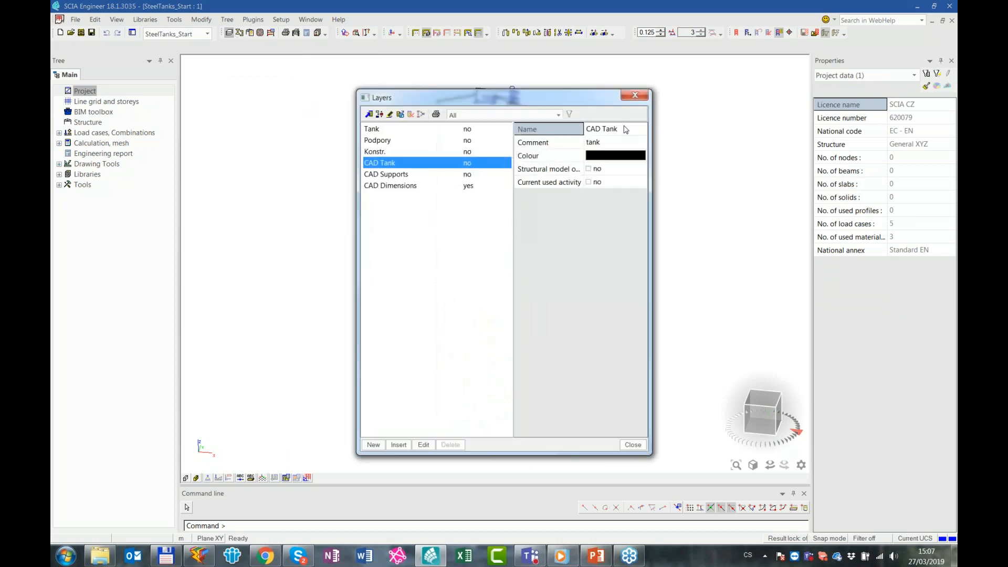
left_click(633, 96)
Make CAD Tank the only active layer and turn off the drawing of inactive members
left_click(517, 32)
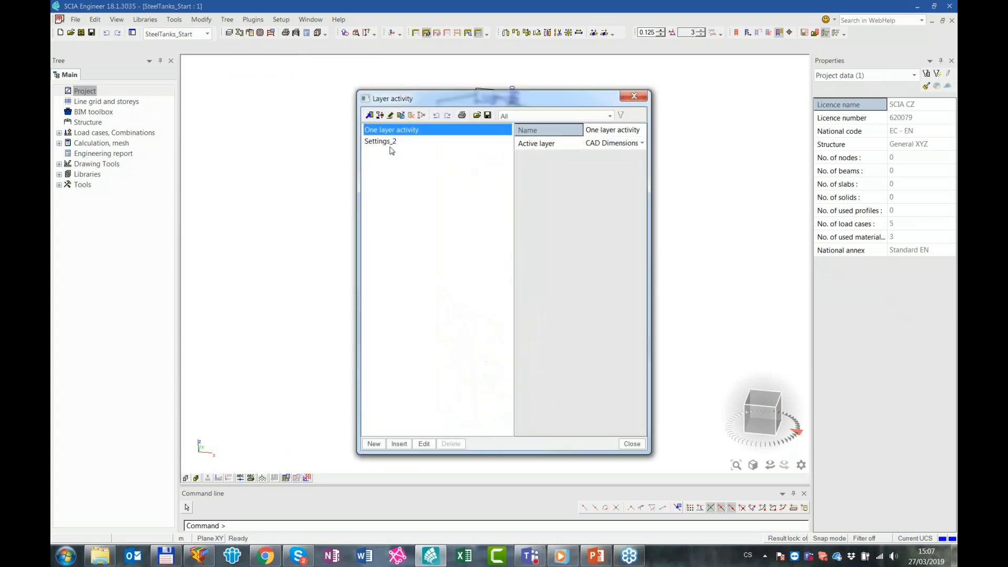
left_click(603, 146)
left_click(603, 146)
left_click(616, 183)
left_click(632, 446)
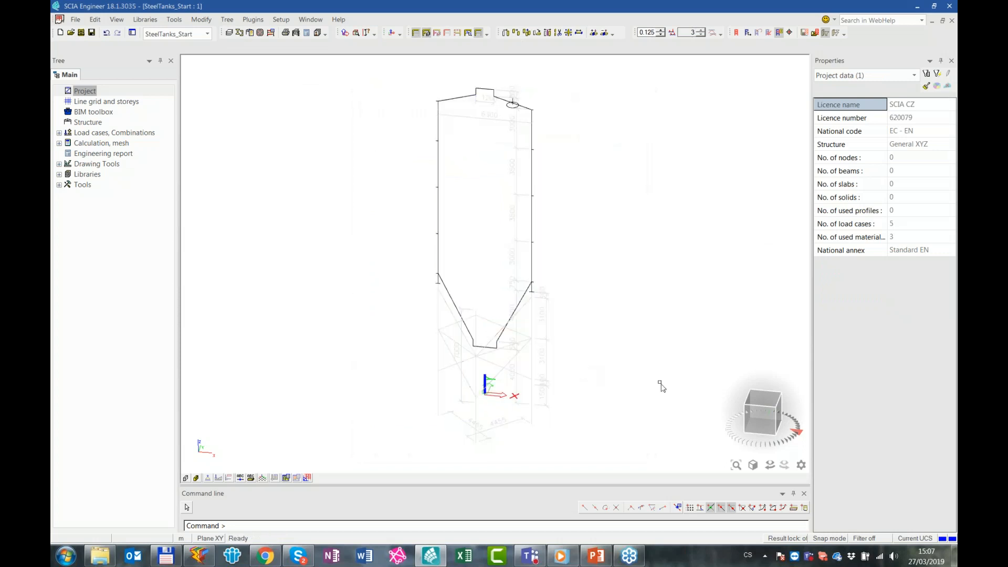
left_click(478, 32)
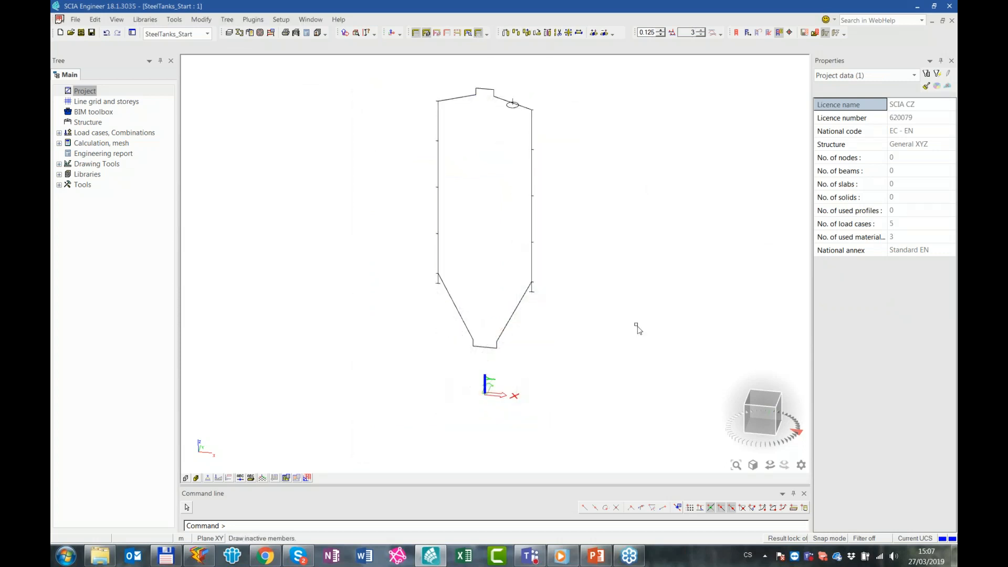
Open the Structure modelling commands for the tank outline
left_click(758, 416)
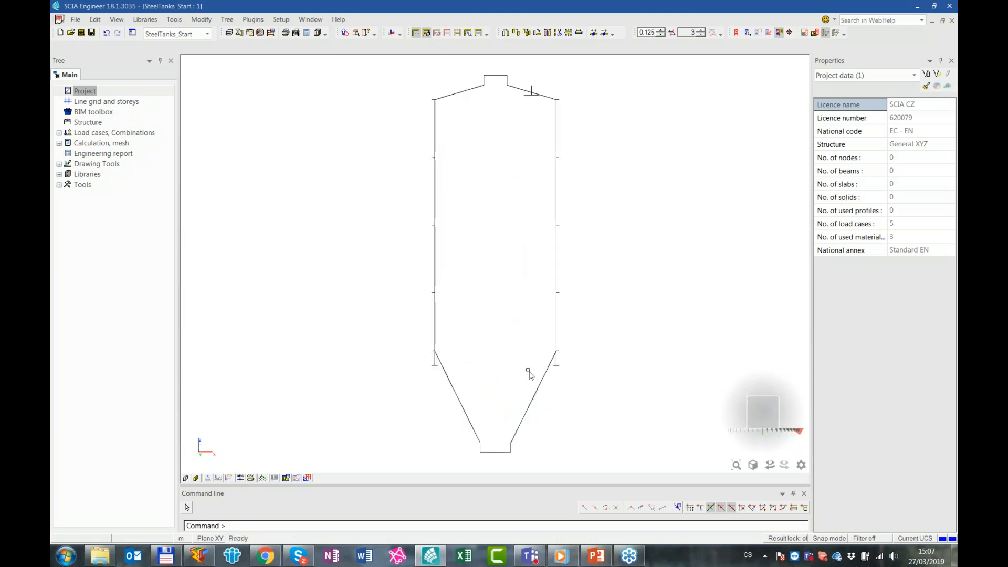
right_click_drag(530, 250, 503, 340, "ctrl")
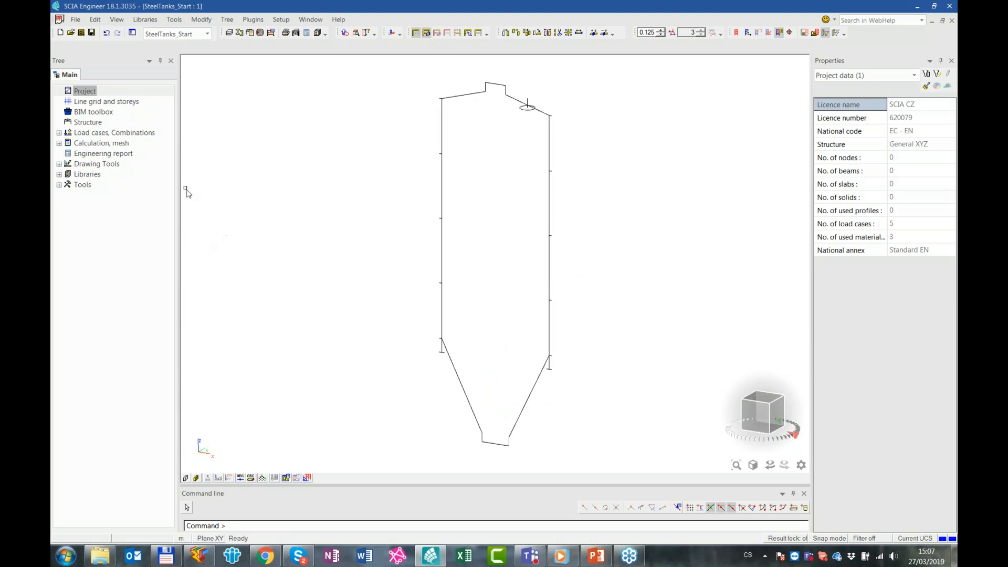
left_click(98, 125)
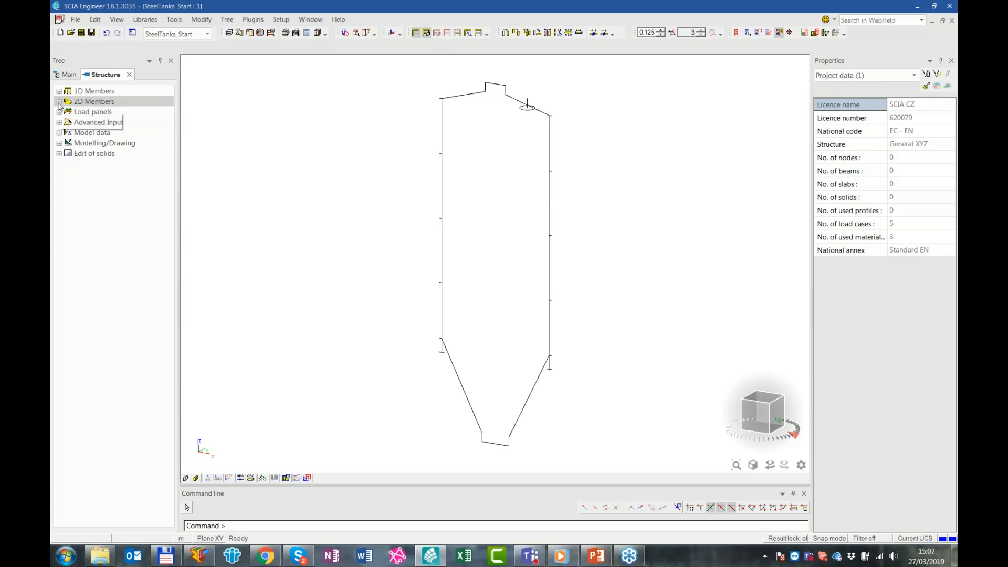
Switch to PowerPoint to look at the steel tanks local stability checks slide, and return to SCIA Engineer
left_click(598, 555)
scroll(394, 380, "up", 1)
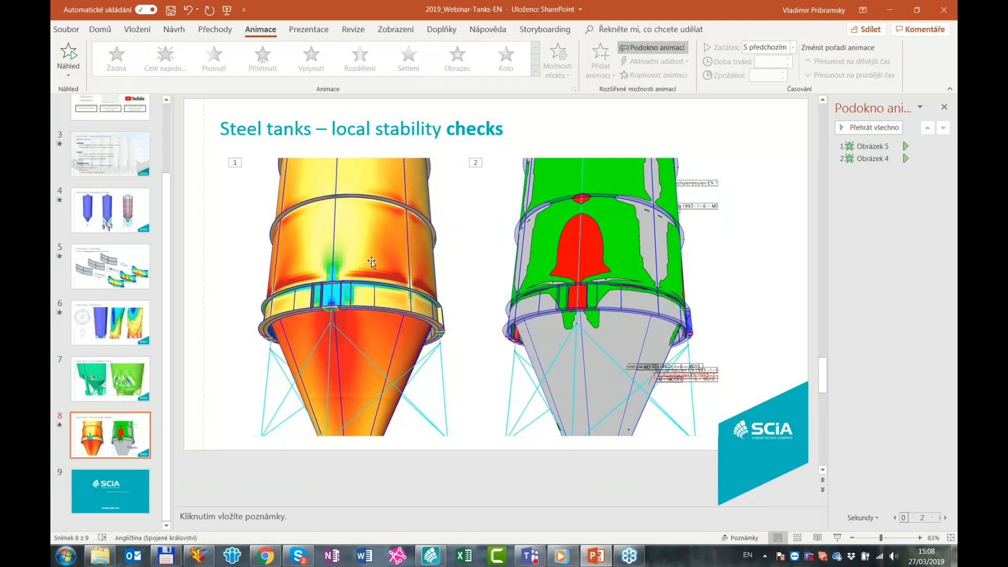
left_click(889, 11)
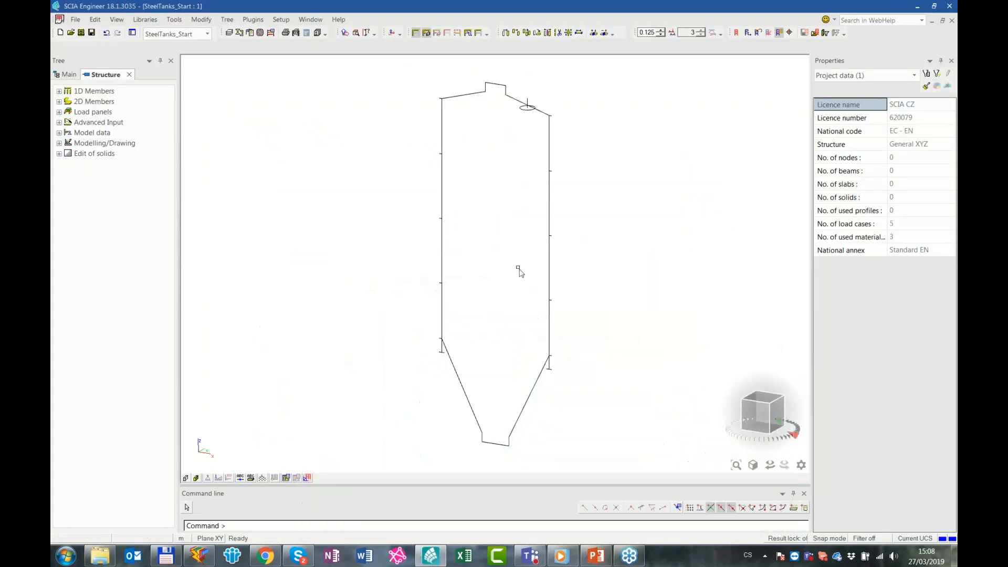
Start a Shell - surface of revolution with a thickness of 10 mm on the CAD Tank layer
left_click(58, 101)
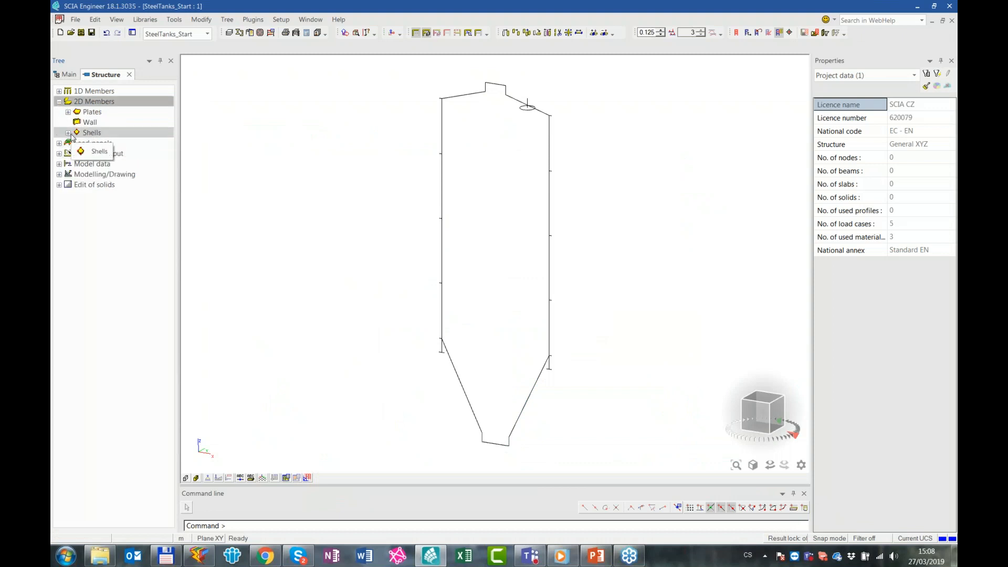
left_click(68, 133)
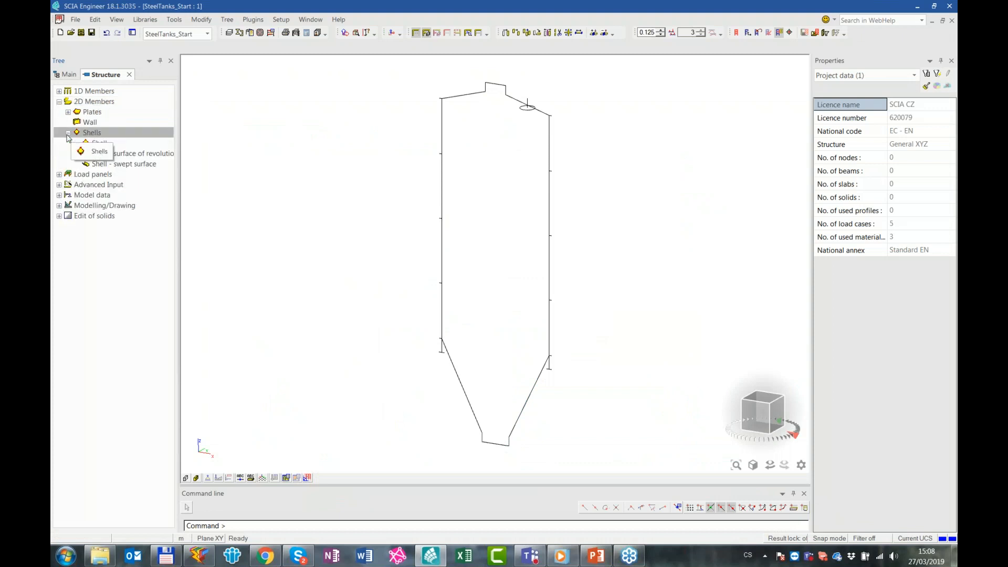
double_click(121, 157)
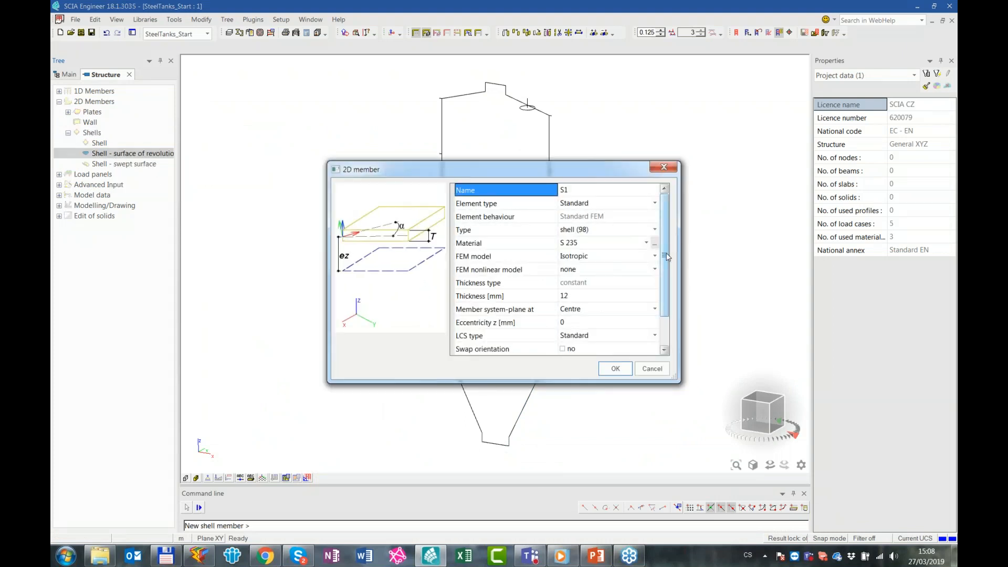
scroll(667, 256, "down", 1)
left_click(604, 256)
type("10")
key("Return")
left_click(598, 343)
left_click(657, 345)
left_click(655, 339)
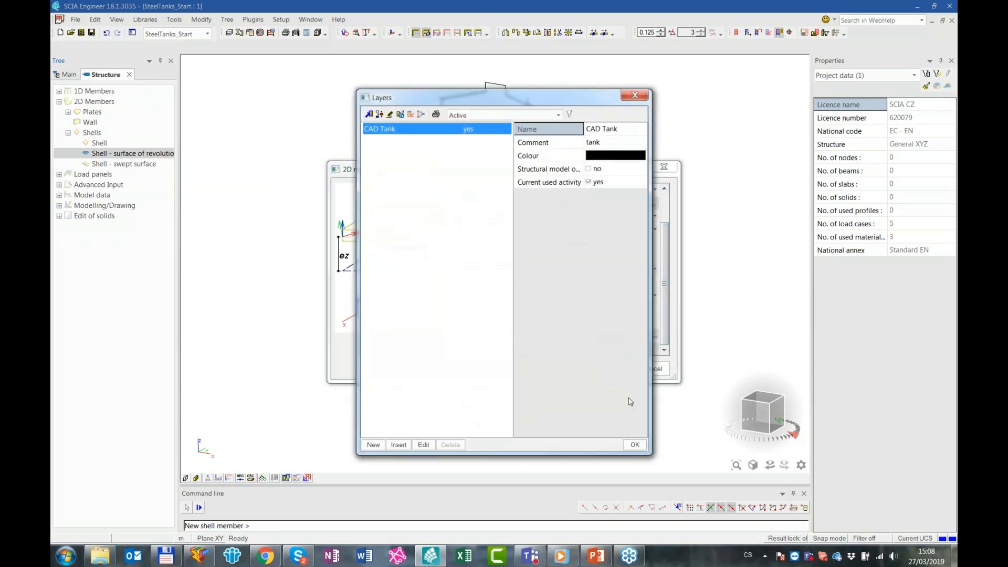
left_click(635, 445)
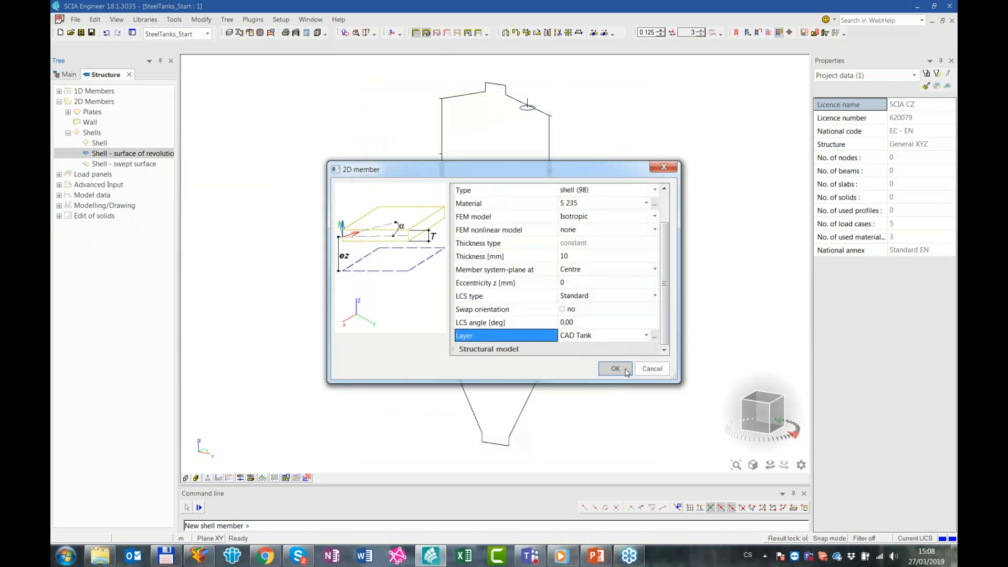
left_click(615, 369)
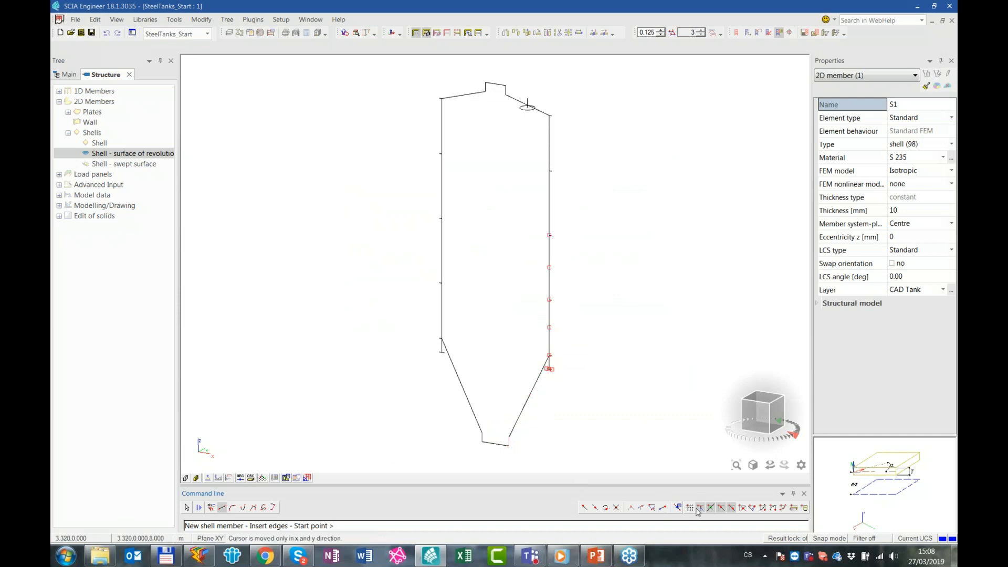
Turn off midpoint snapping and keep snapping to endpoints and nodes
left_click(678, 508)
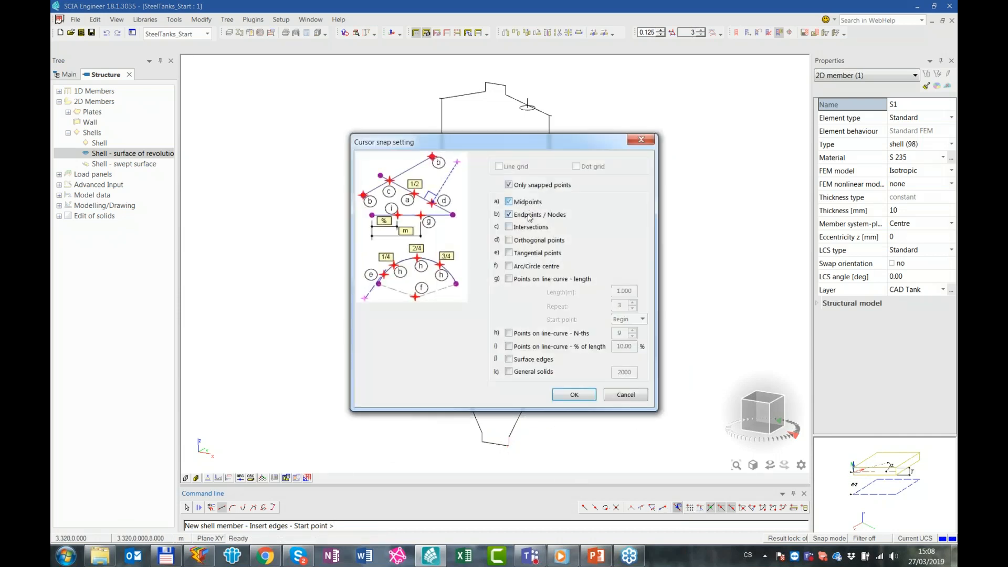
left_click(575, 395)
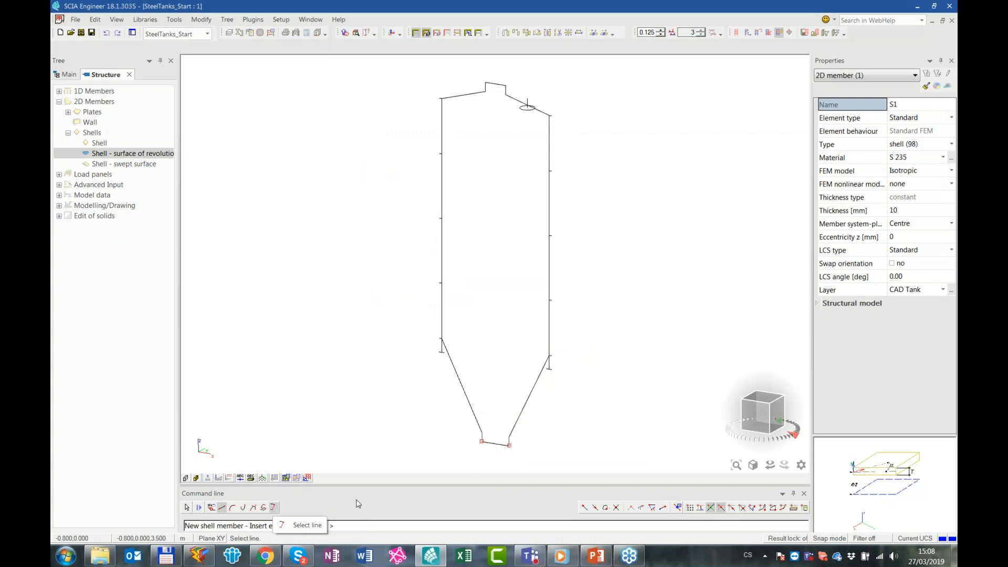
Try to trace the shell profile along the tank's outlet, cone and lower rim edges
scroll(508, 440, "up", 4)
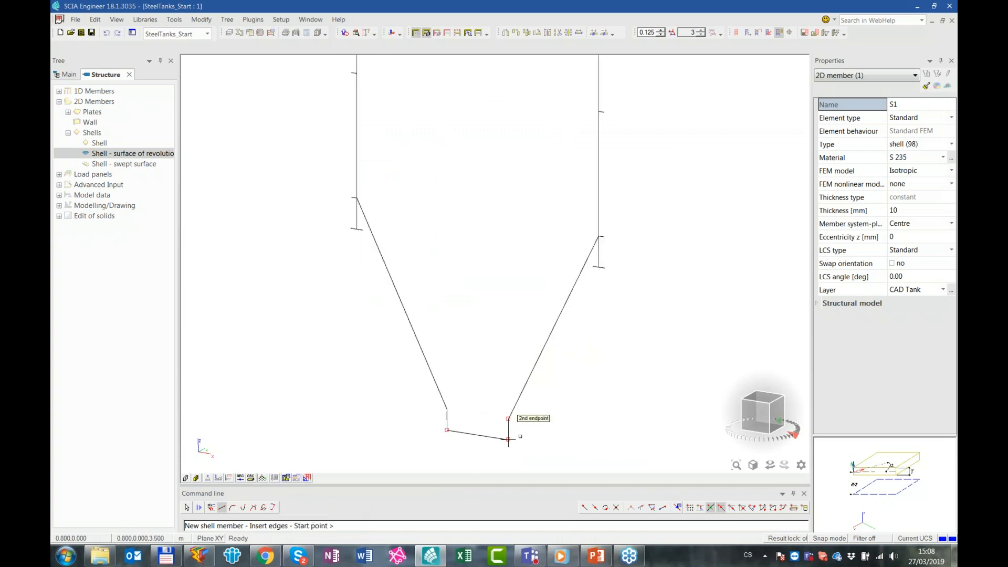
key("Escape")
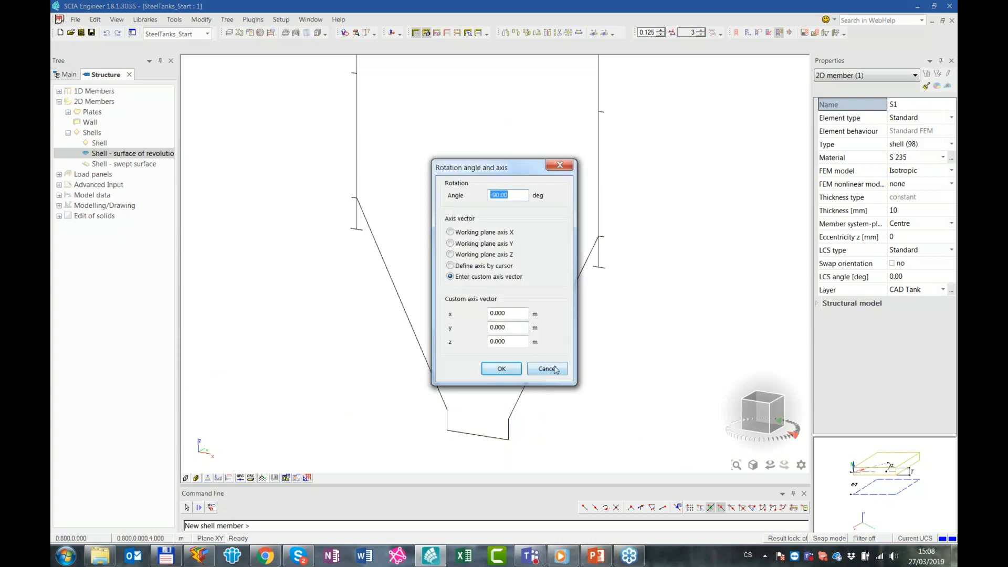
left_click(554, 370)
left_click(508, 419)
left_click(598, 236)
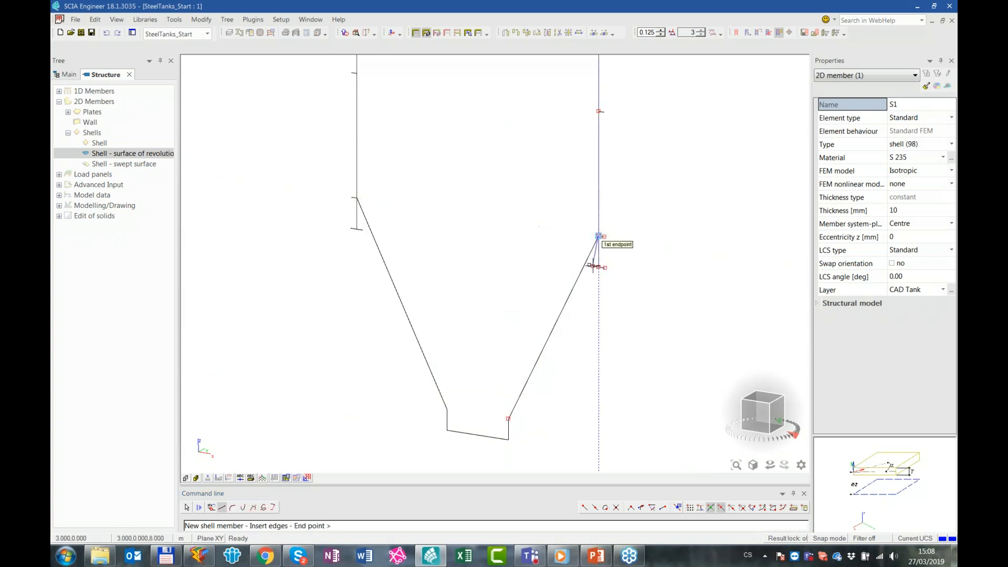
left_click(593, 266)
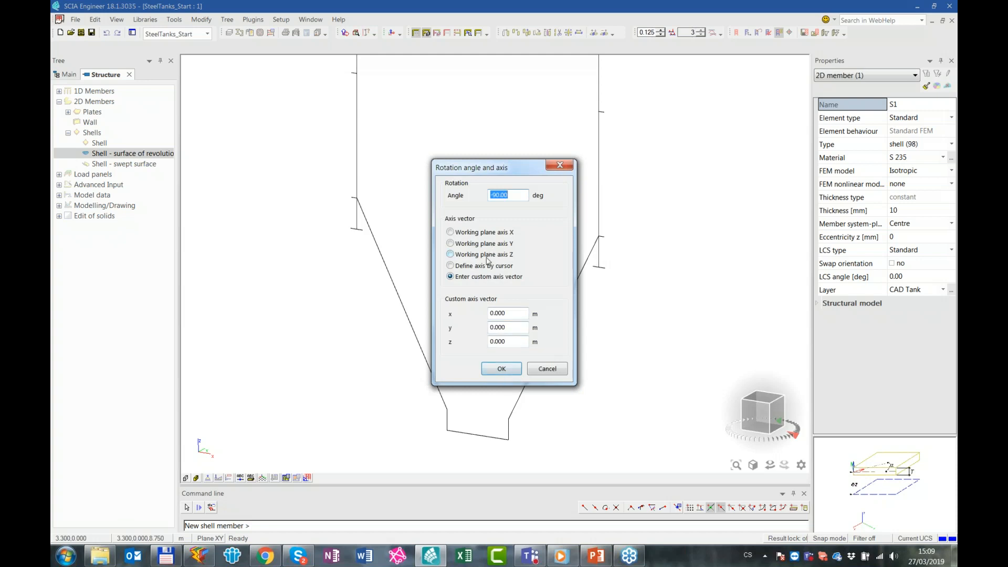
Revolve the profile by 45 degrees about the working plane Z axis, with the rotation centre at 0 0 0
left_click(487, 257)
left_click(518, 195)
type("45")
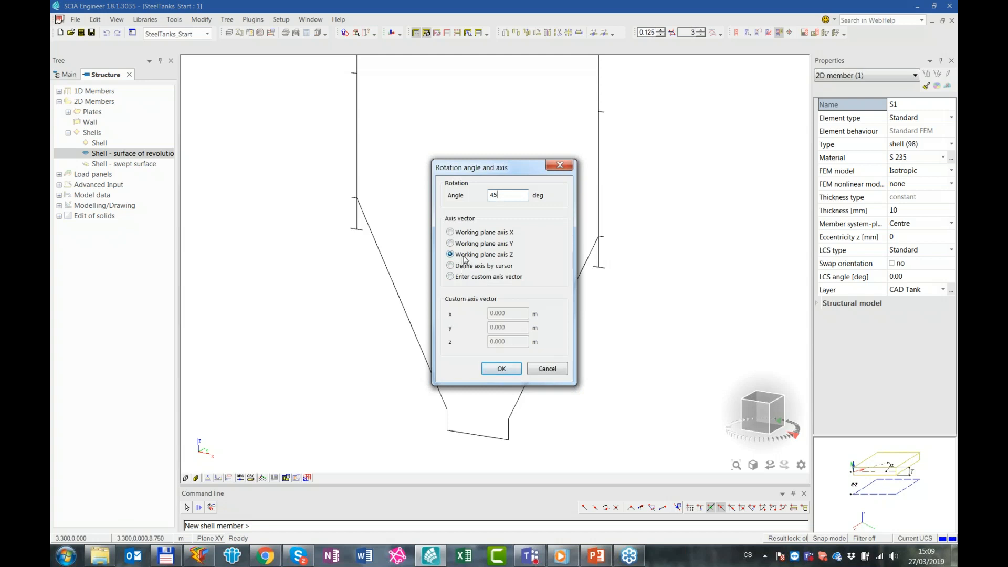
left_click(514, 365)
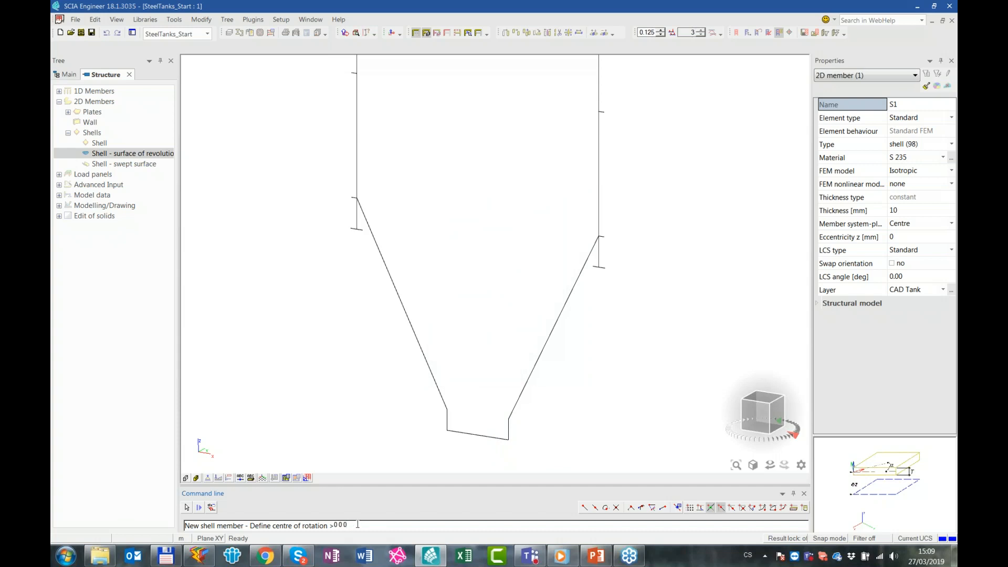
key("Return")
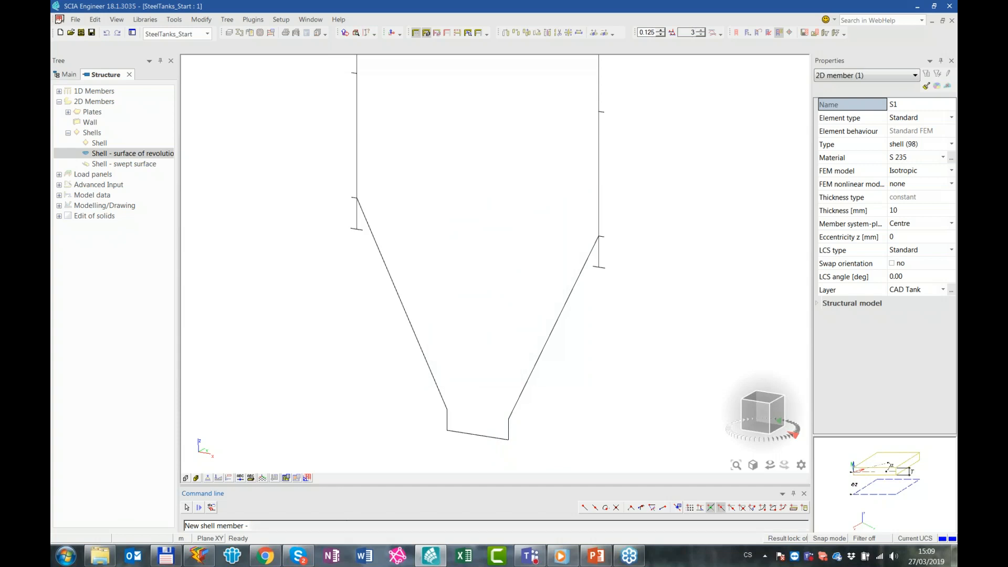
Deselect the revolved shell at the outlet and undo its creation
key("Escape")
right_click_drag(569, 406, 524, 439, "ctrl")
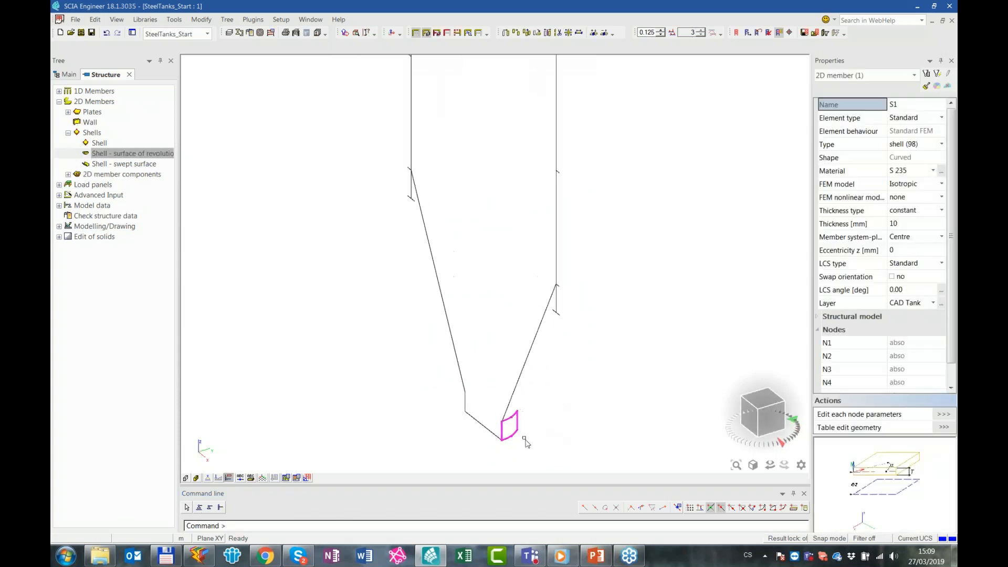
key("Escape")
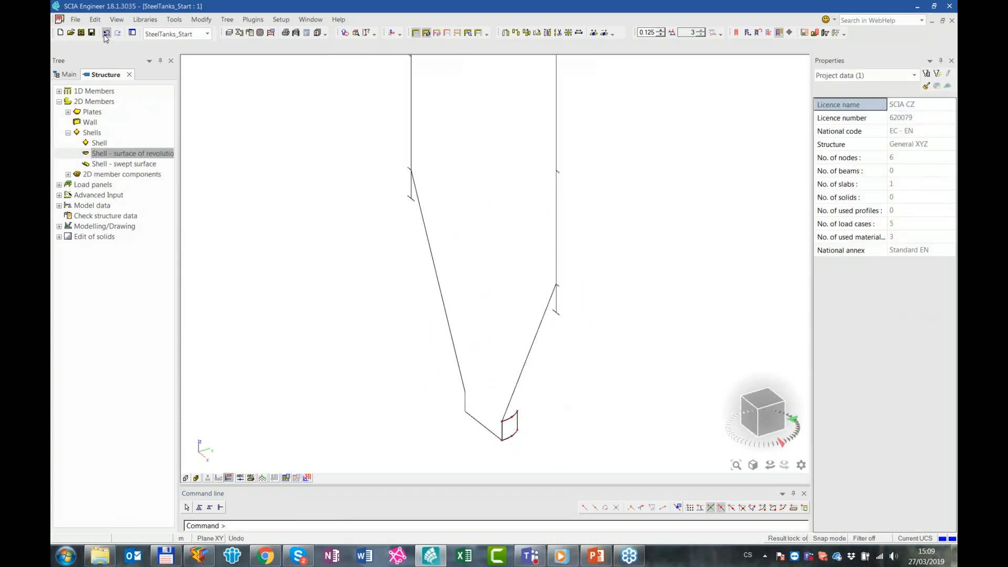
left_click(106, 33)
Start a 12 mm Shell - surface of revolution on the CAD Tank layer and trace its profile along the outlet and cone edges
double_click(120, 154)
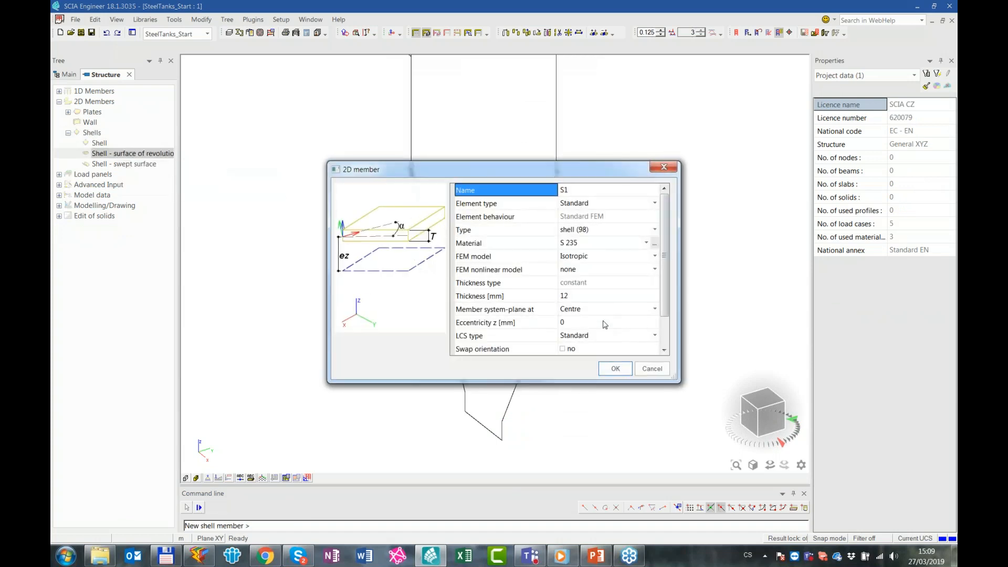
left_click(616, 370)
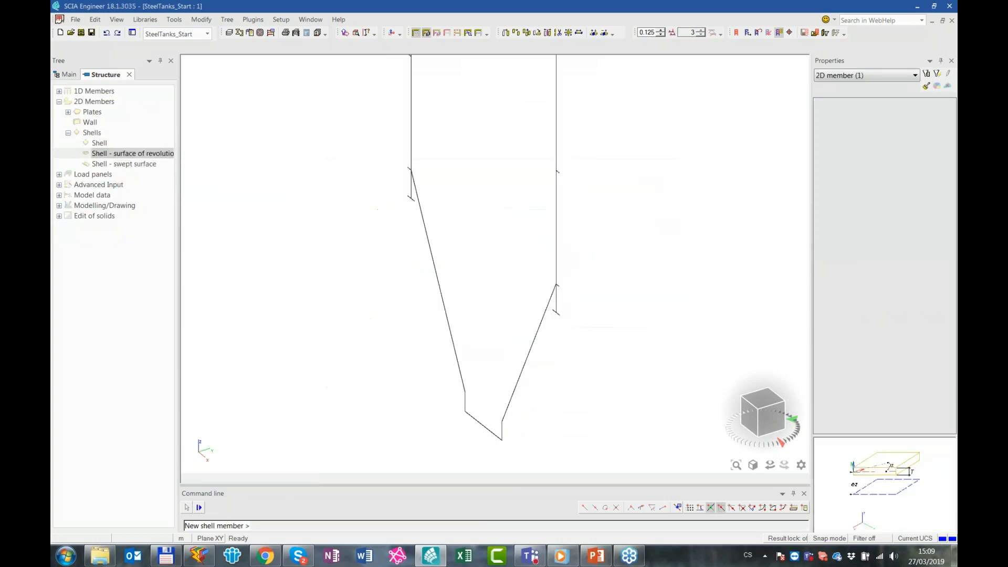
right_click_drag(567, 412, 581, 412, "ctrl")
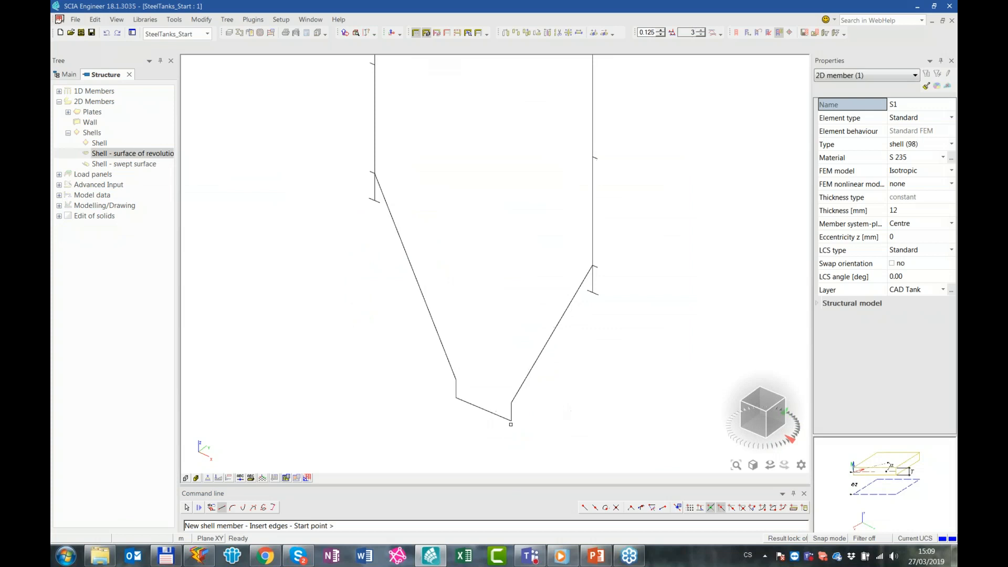
left_click(511, 402)
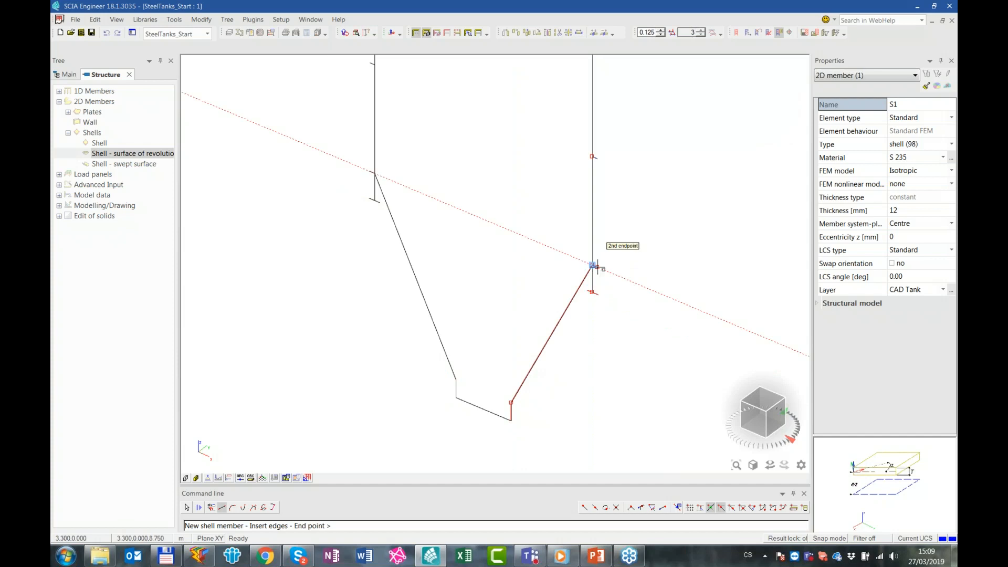
Continue the shell profile along the lower rim edges and up the tank wall with its short stiffener ring edges
scroll(593, 266, "up", 3)
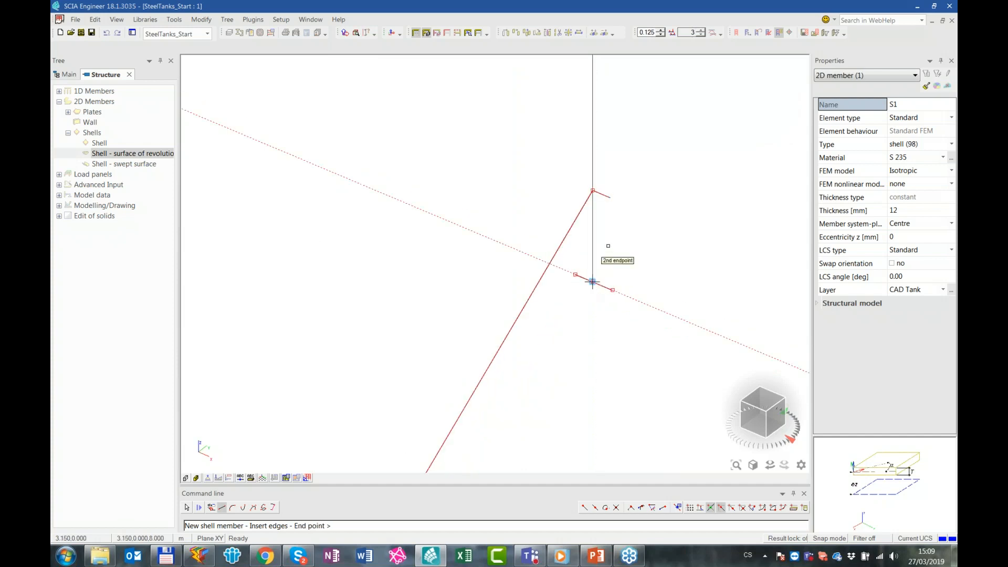
scroll(593, 282, "down", 3)
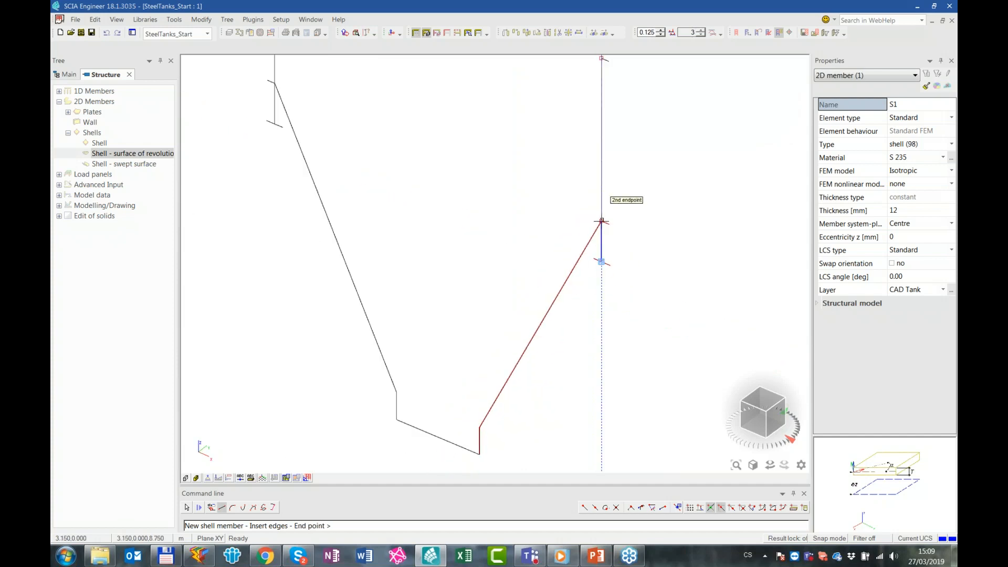
left_click(601, 220)
scroll(581, 322, "up", 3)
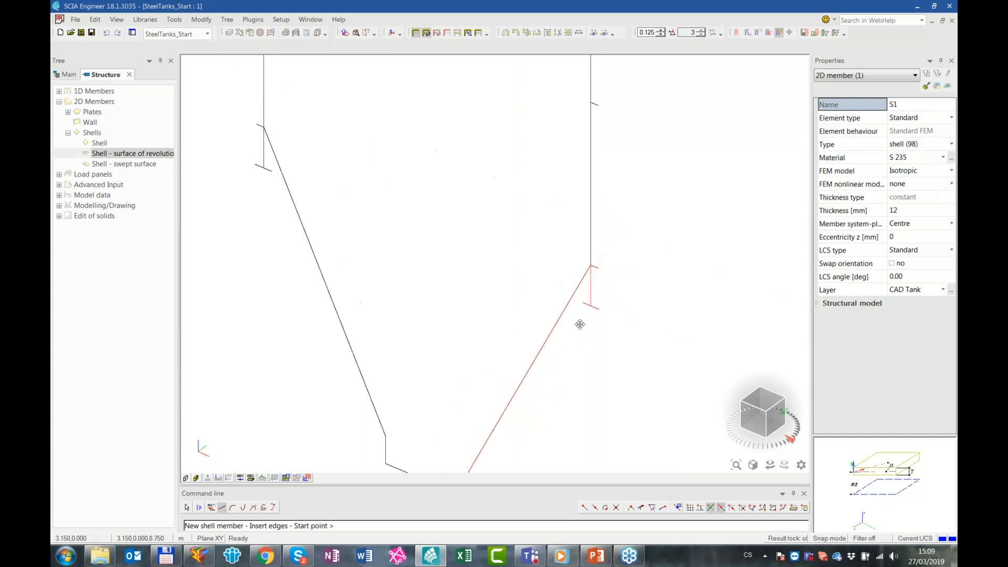
scroll(532, 378, "down", 1)
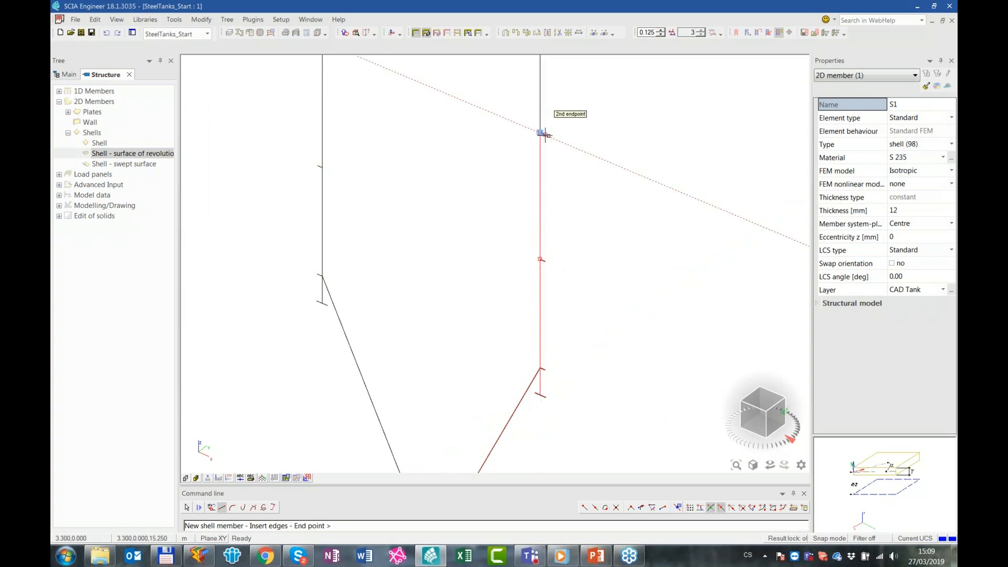
middle_click_drag(539, 132, 564, 378)
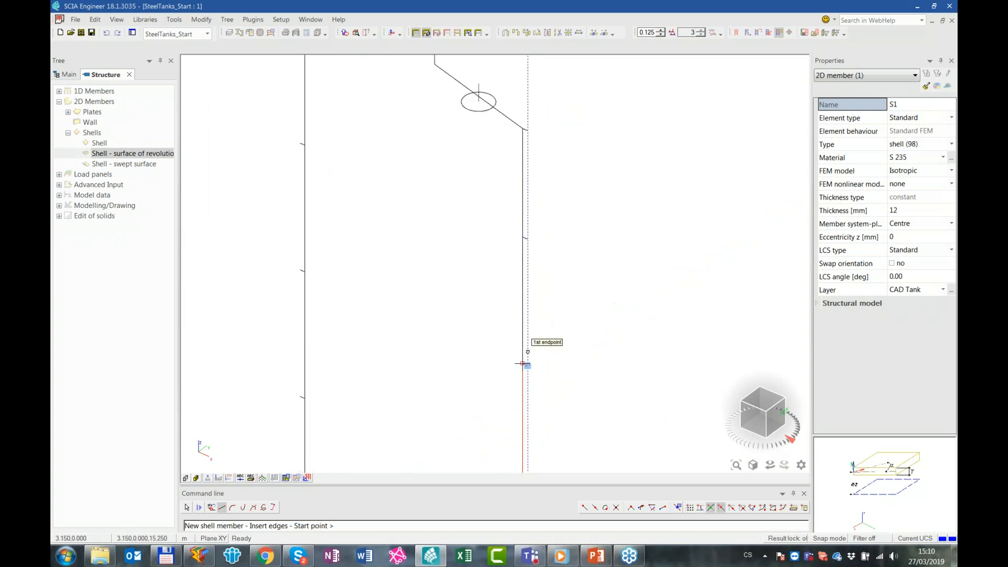
Trace the rest of the profile along the uppermost wall segments, the sloping roof and the short vertical neck
left_click(523, 236)
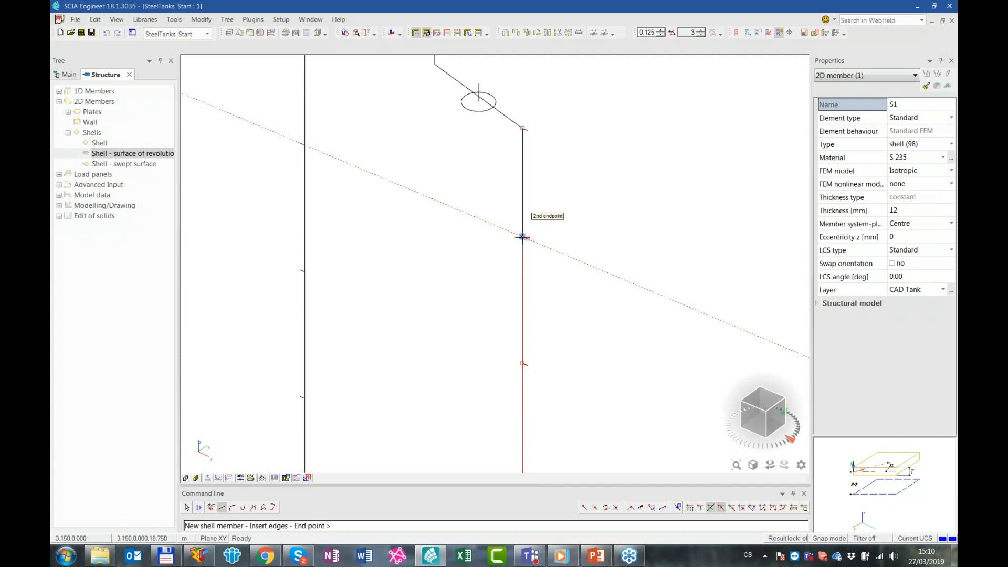
left_click(524, 129)
left_click(526, 129)
middle_click_drag(526, 129, 587, 256)
left_click(495, 192)
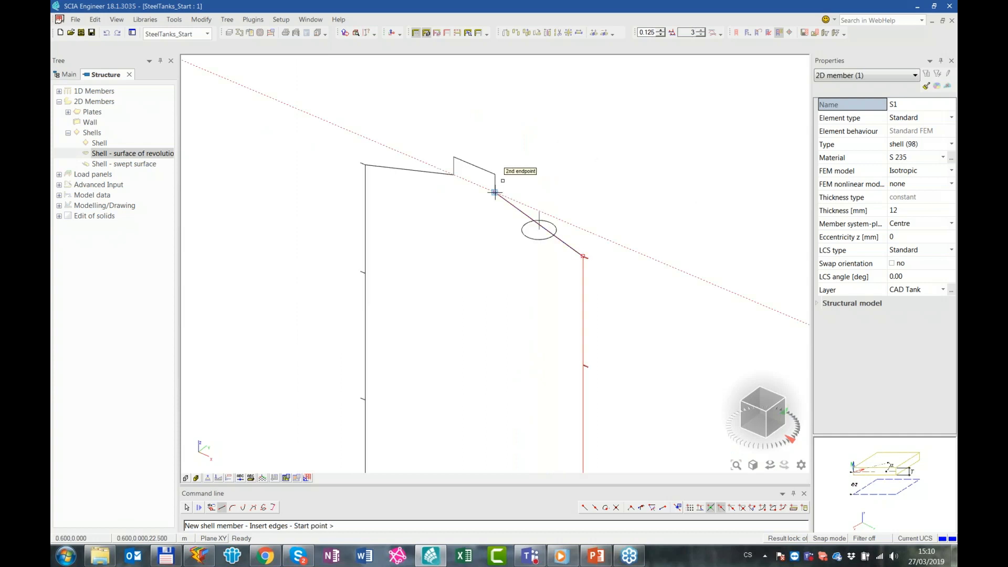
left_click(496, 174)
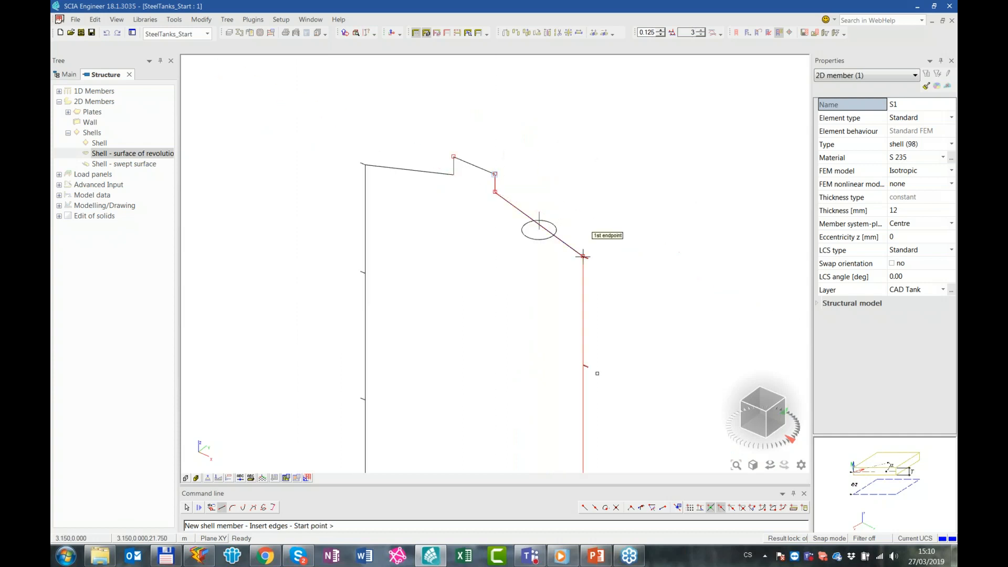
scroll(583, 256, "down", 5)
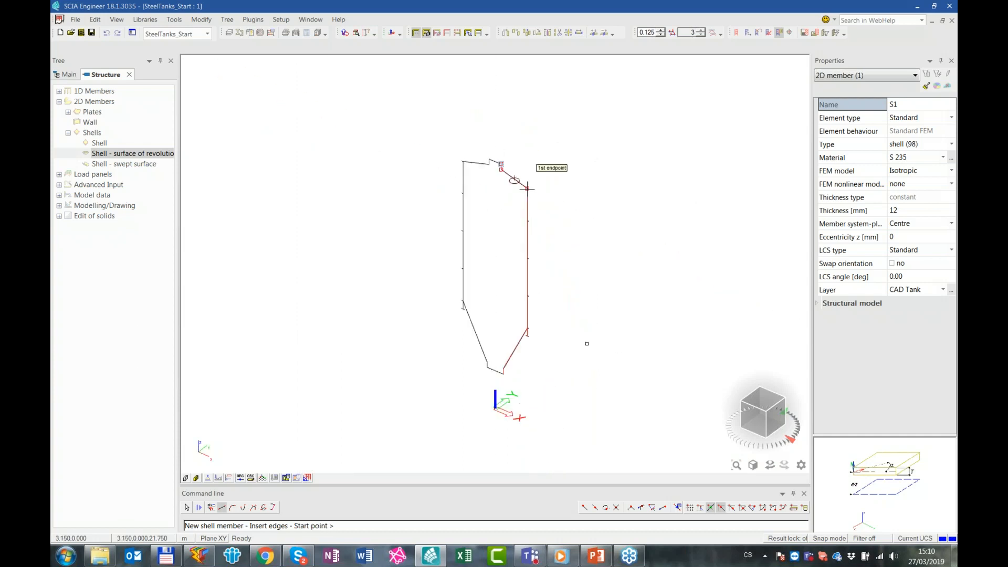
Revolve the traced profile by 45 degrees about the working plane Z axis and finish the shell command
key("Escape")
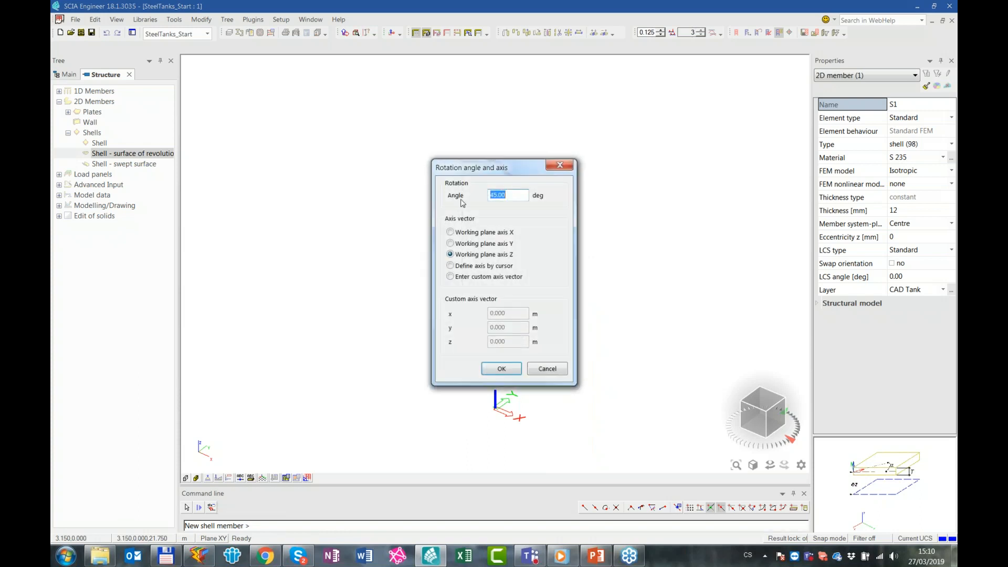
left_click(501, 368)
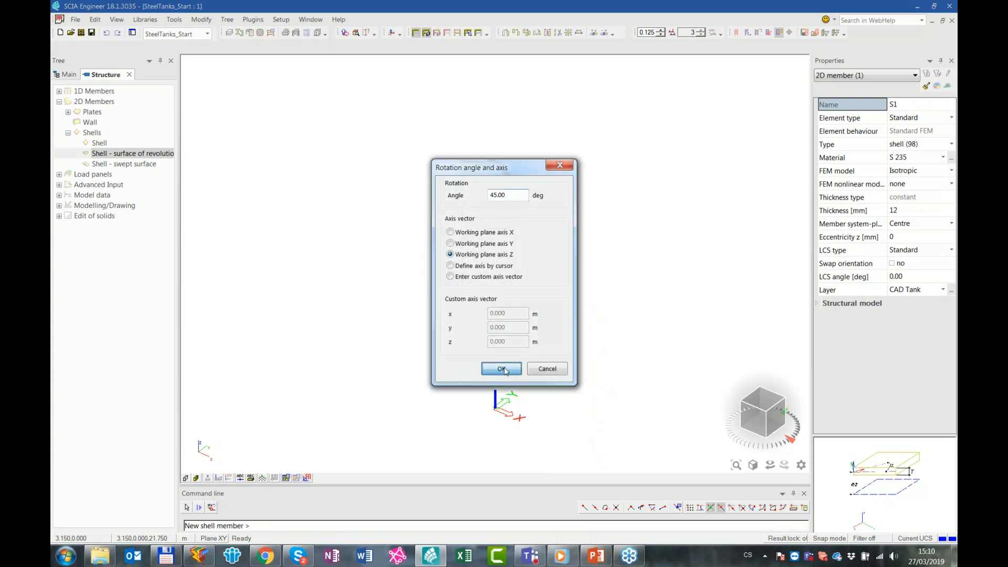
key("Return")
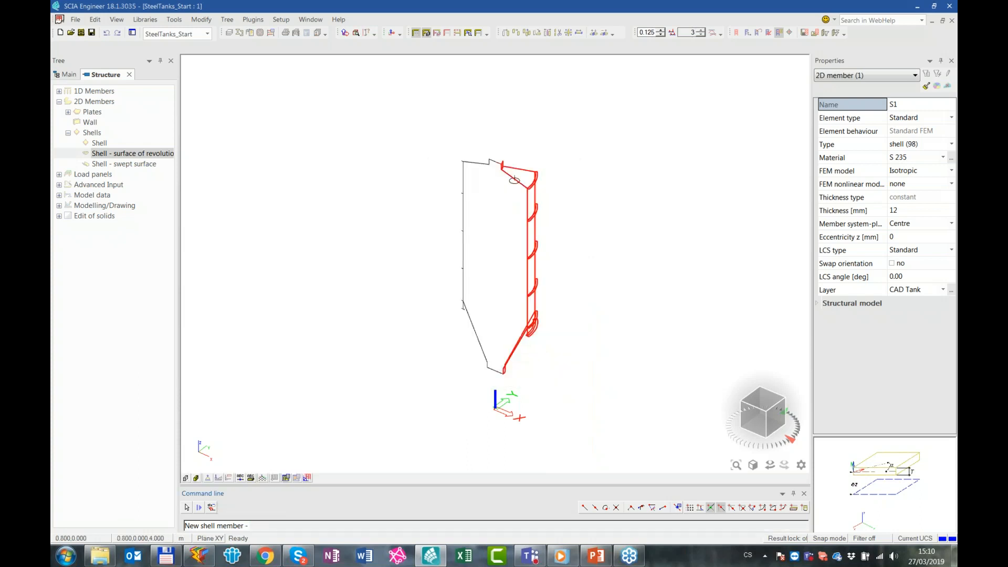
key("Escape")
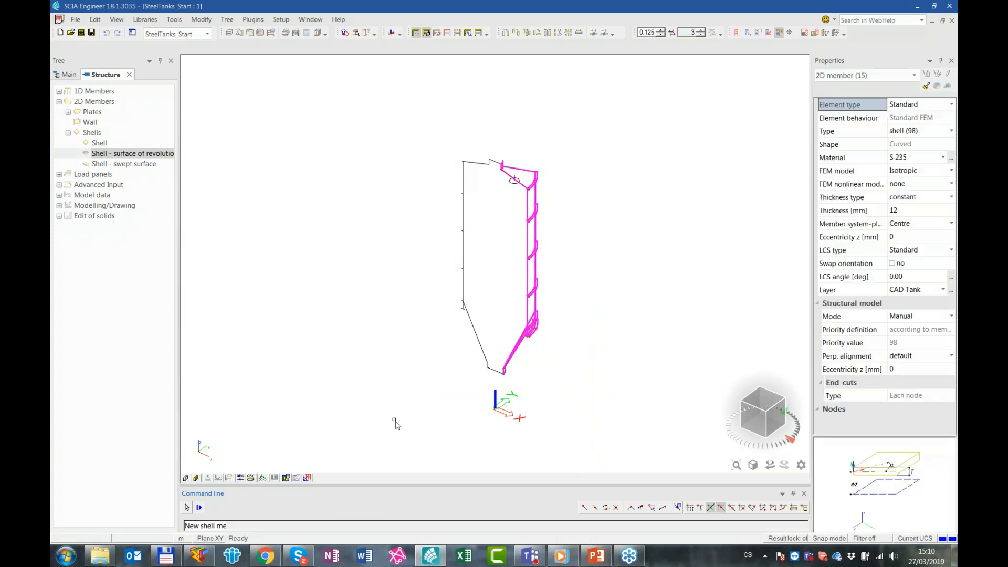
key("Escape")
Turn on surface rendering for the revolved tank segment and view it obliquely from above
left_click(186, 479)
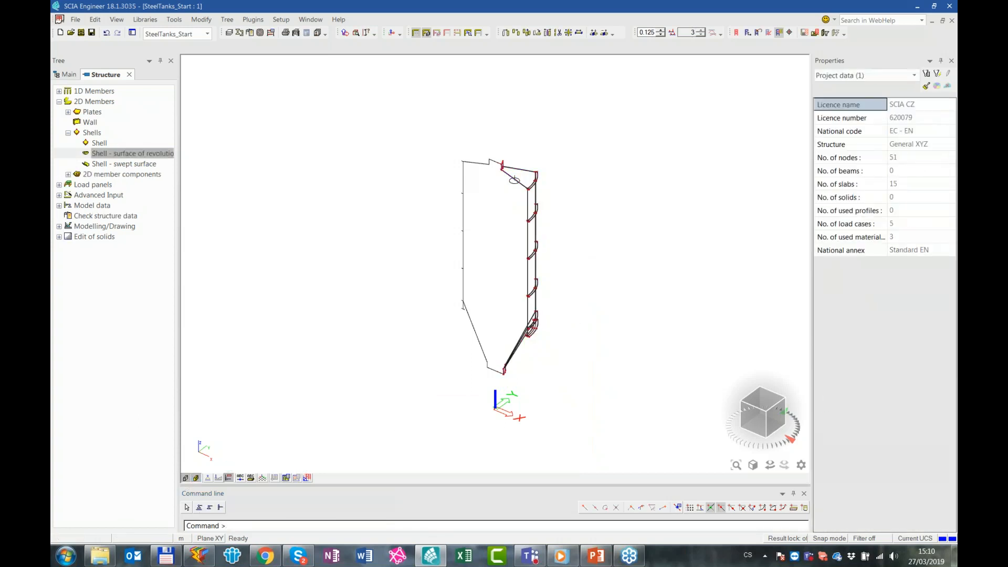
mouse_move(587, 352)
right_mouse_down("ctrl")
mouse_move(489, 326)
mouse_move(499, 370)
mouse_move(558, 349)
mouse_move(550, 351)
right_mouse_up("ctrl")
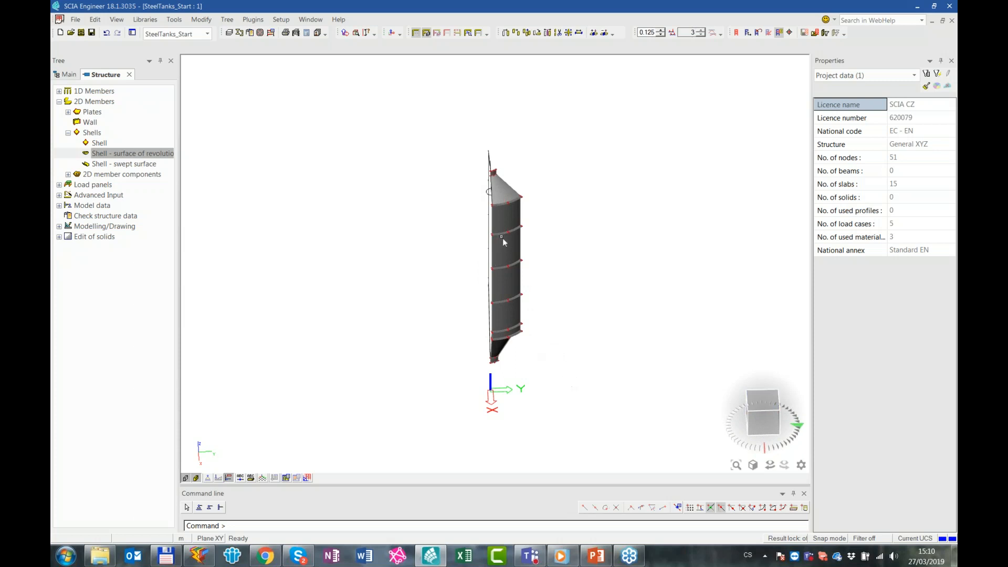
right_click_drag(568, 257, 812, 410, "ctrl")
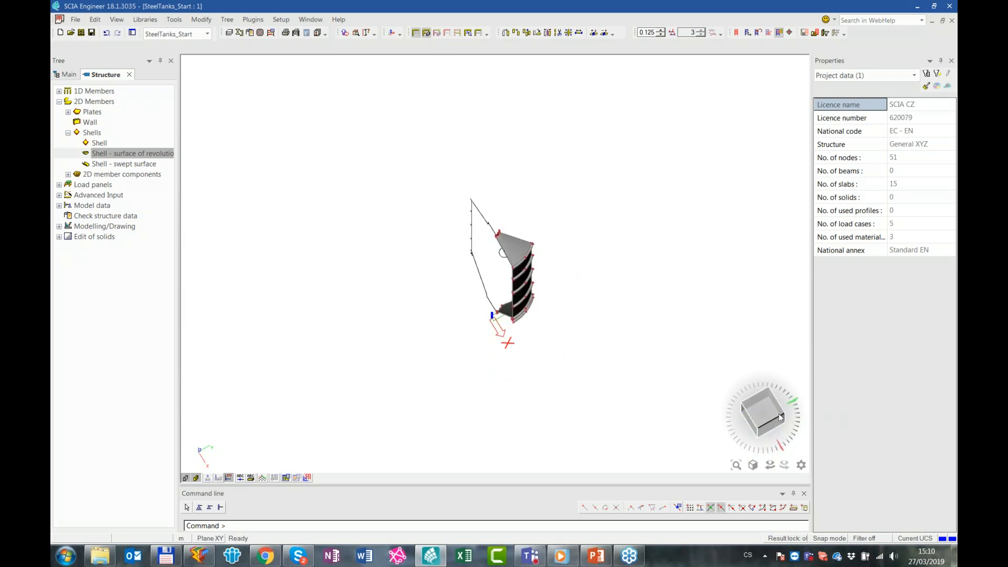
Select all the revolved shells through their shared member type and assign them to the Tank layer
left_click_drag(558, 267, 519, 220)
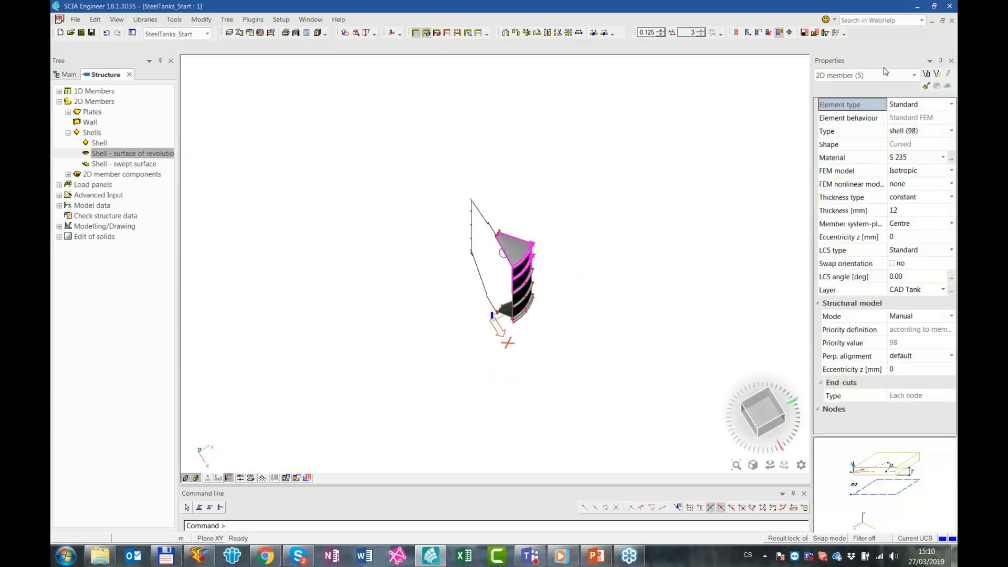
double_click(853, 131)
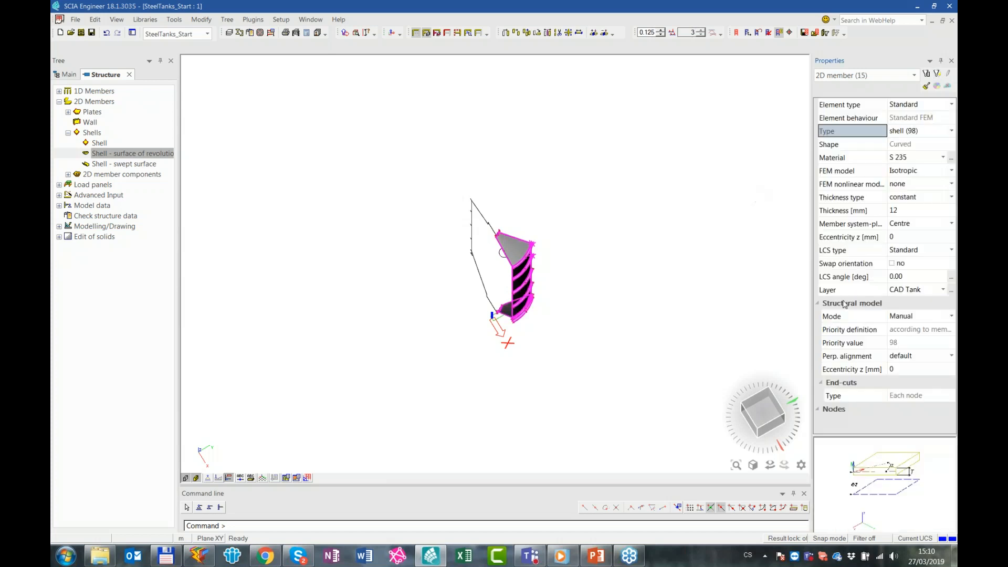
left_click(907, 292)
left_click(907, 292)
left_click(909, 302)
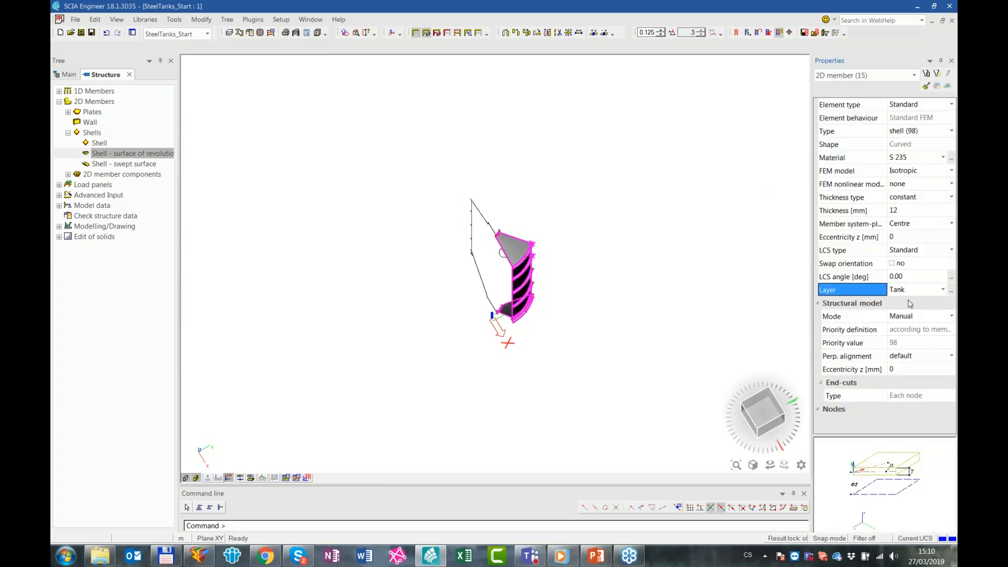
Turn off the activity filter and select all the revolved shell members again through their shared type
left_click(419, 34)
key("Escape")
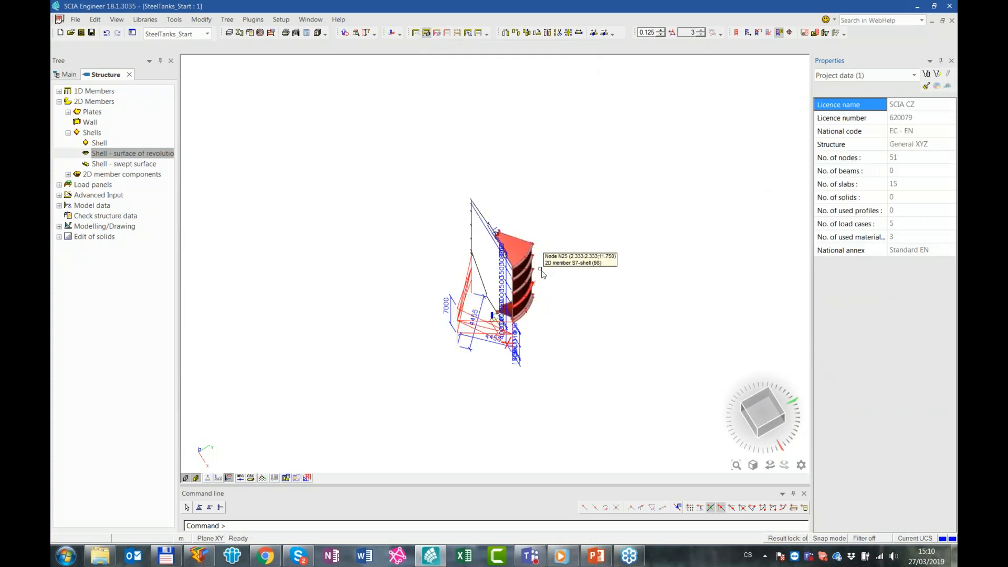
left_click(763, 414)
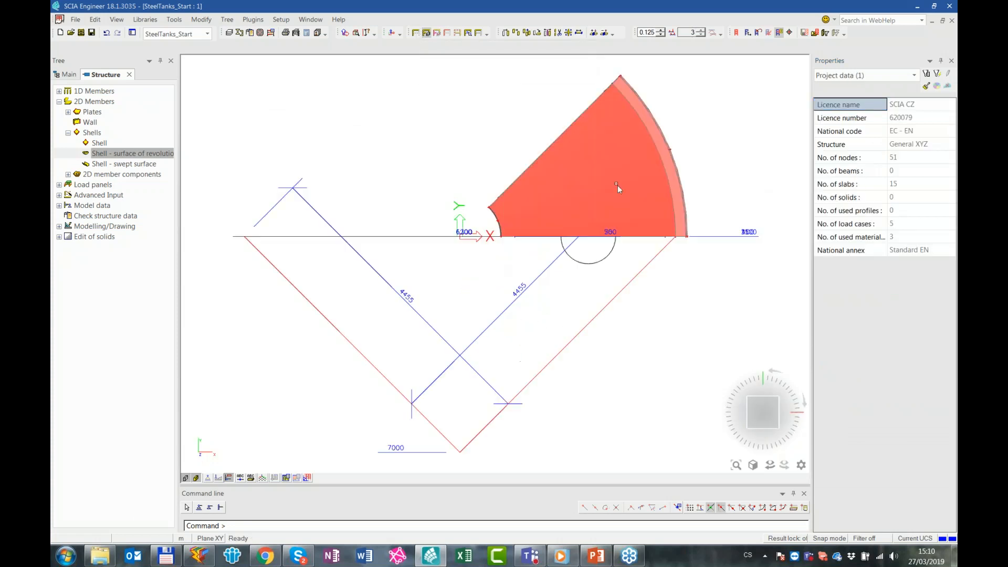
left_click_drag(719, 189, 701, 149)
left_click_drag(711, 221, 447, 164)
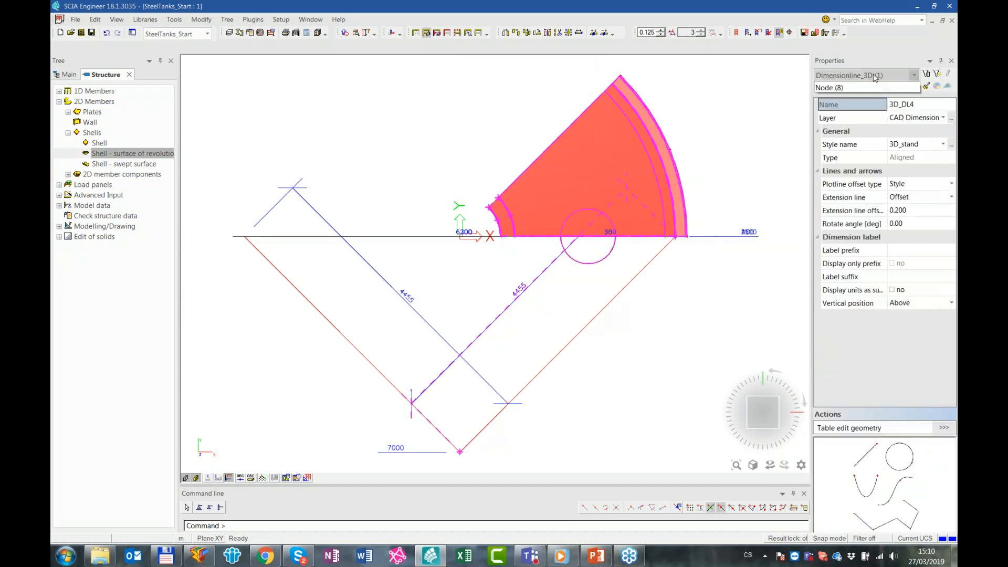
key("Escape")
left_click(676, 147)
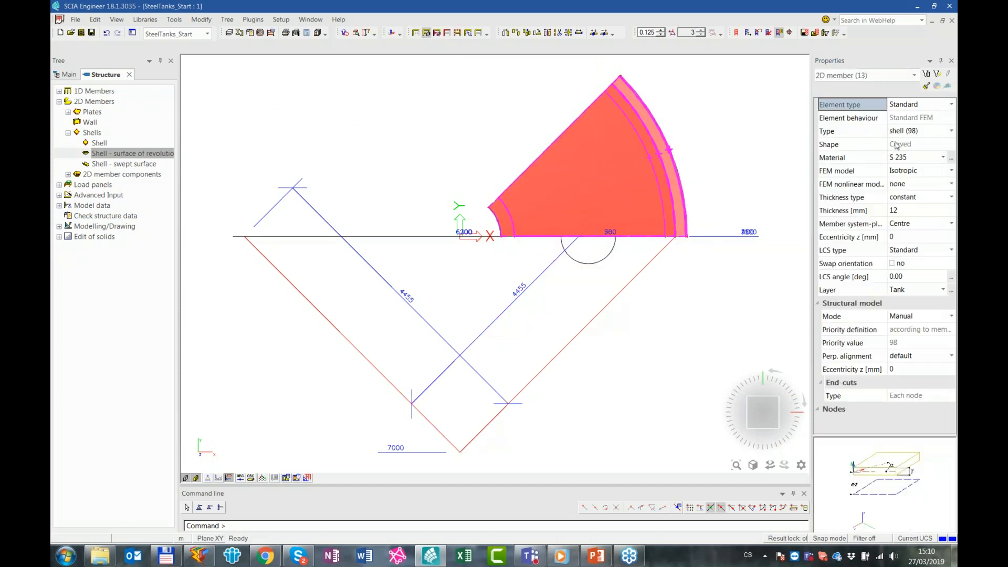
left_click(871, 135)
left_click(938, 75)
Multicopy the selected shells with 8 copies, zero distance and 45 degrees rz rotation between copies around the current UCS
right_click_drag(615, 344, 594, 306, "ctrl")
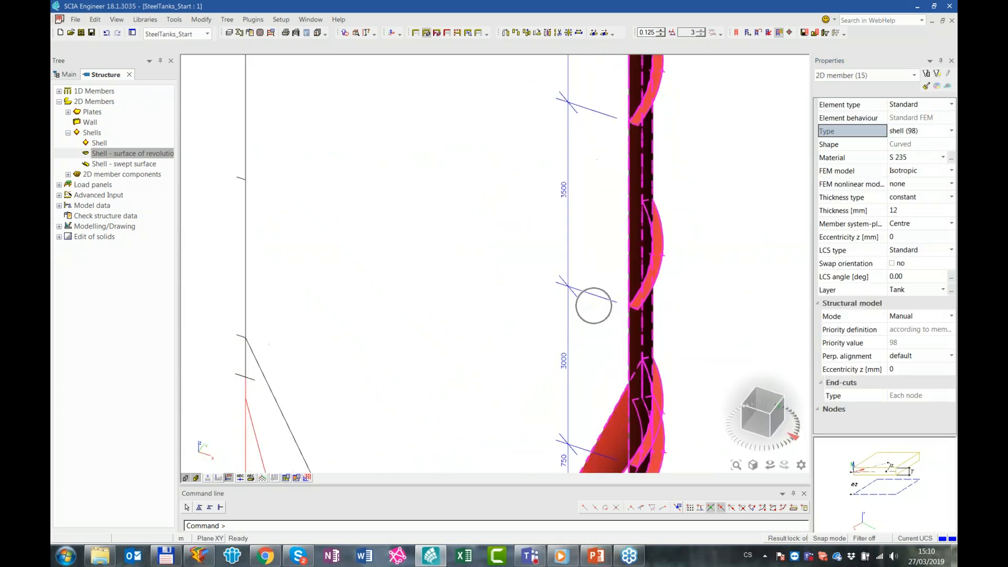
middle_click(607, 267)
right_click_drag(608, 266, 612, 262, "ctrl")
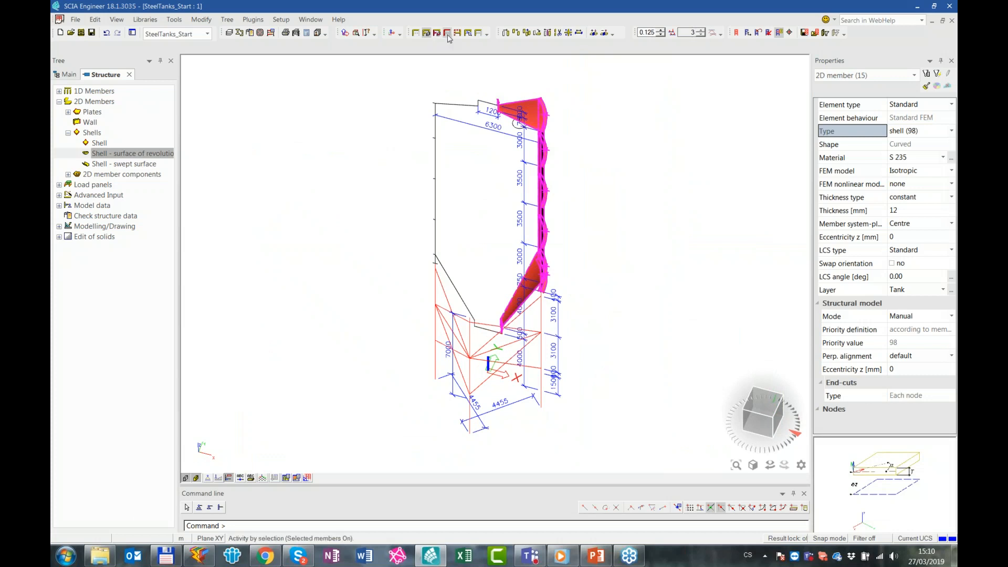
left_click(528, 36)
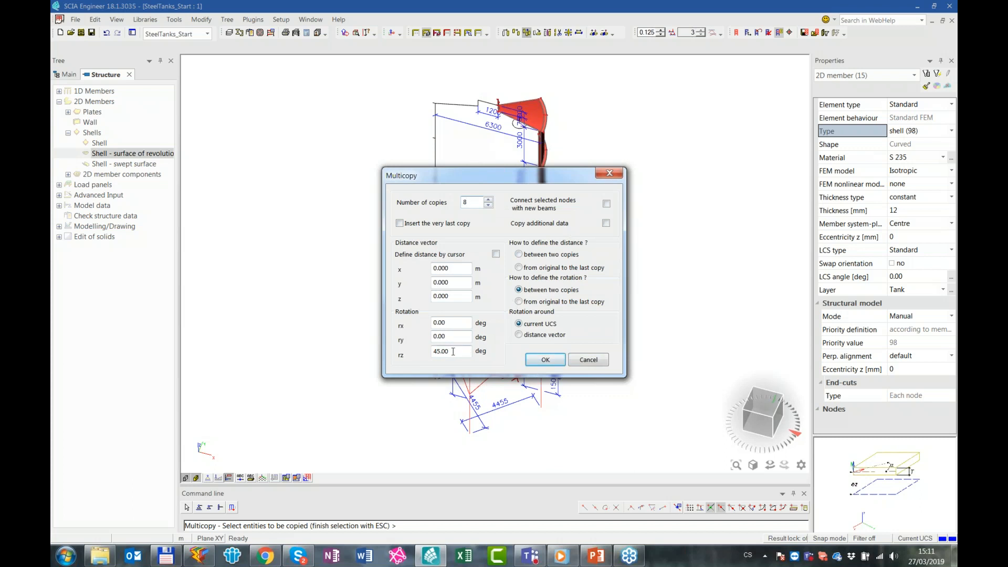
left_click(546, 360)
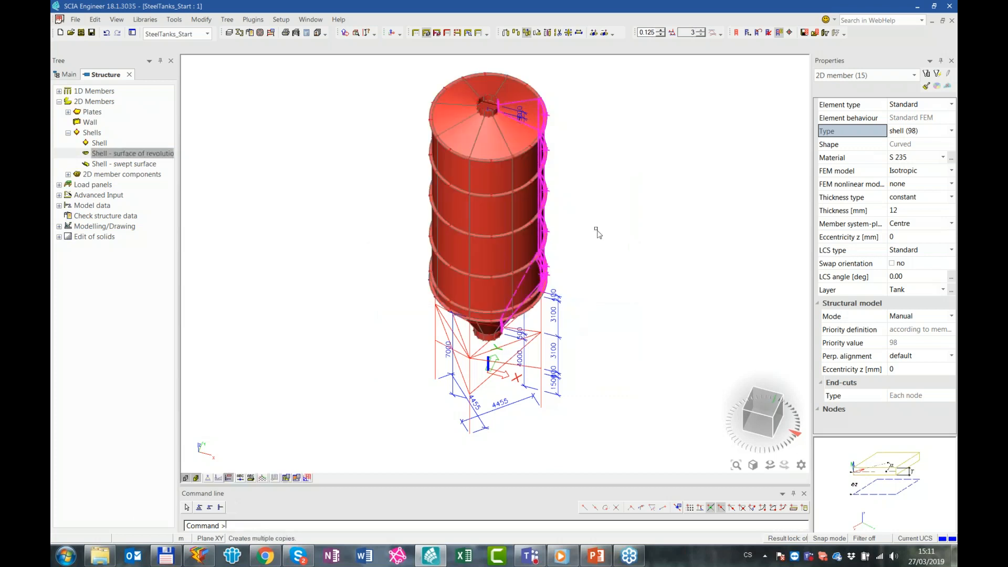
Examine the completed tank's stiffener rings, wall, bottom cone and roof from several angles
mouse_move(575, 291)
right_mouse_down("ctrl")
mouse_move(563, 283)
mouse_move(568, 310)
mouse_move(576, 294)
right_mouse_up("ctrl")
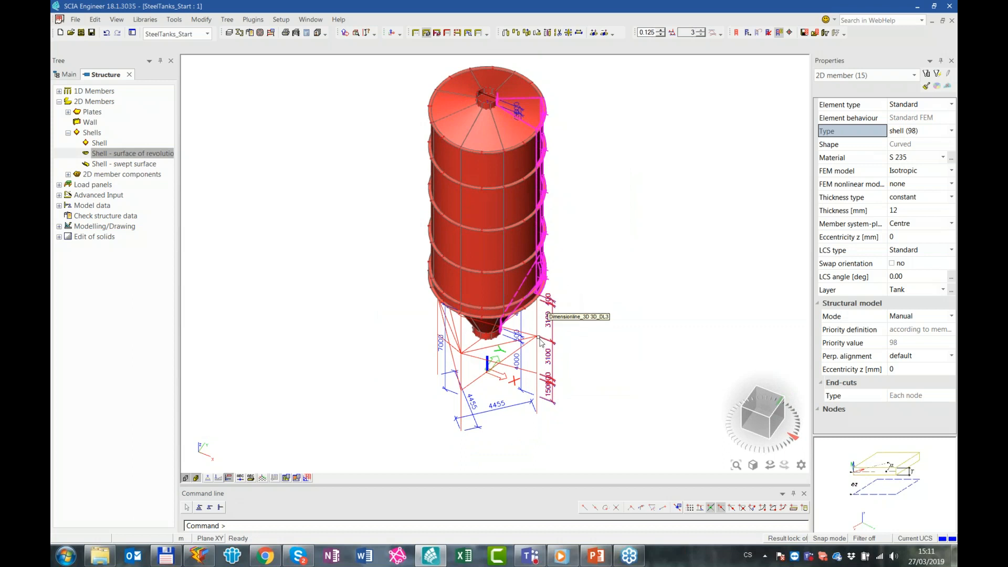
key("Escape")
scroll(467, 231, "up", 5)
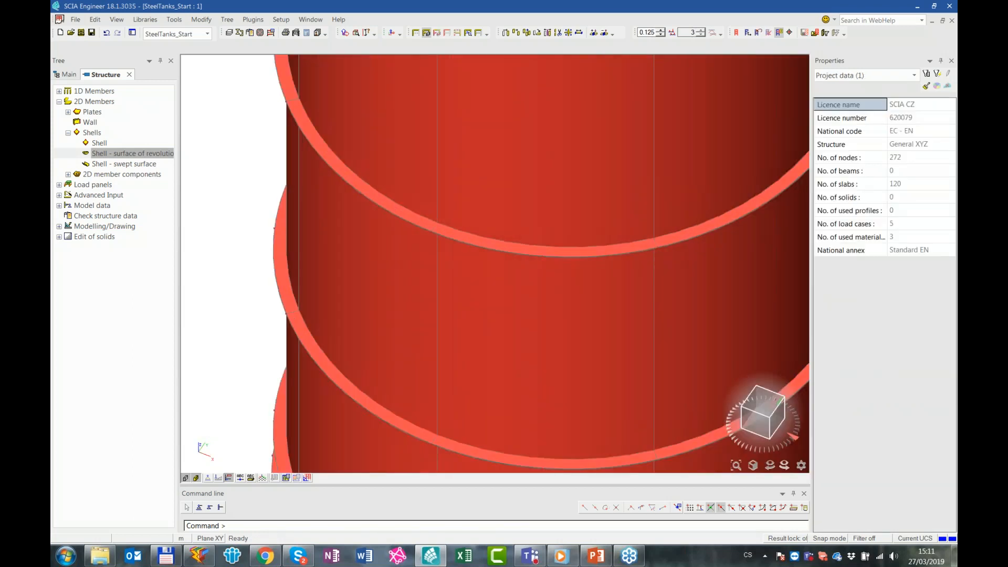
left_click(474, 245)
scroll(561, 290, "down", 5)
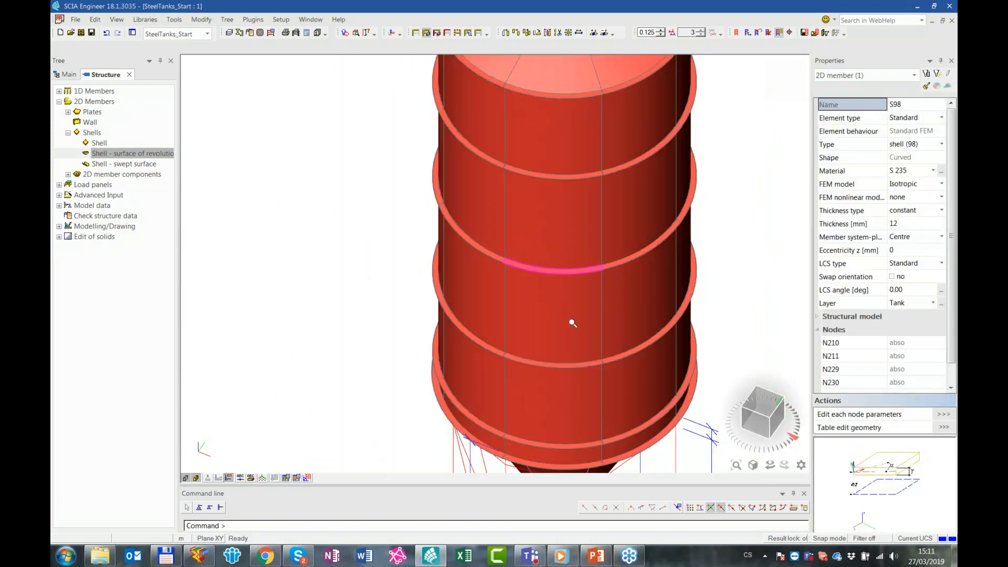
middle_click_drag(547, 305, 525, 99)
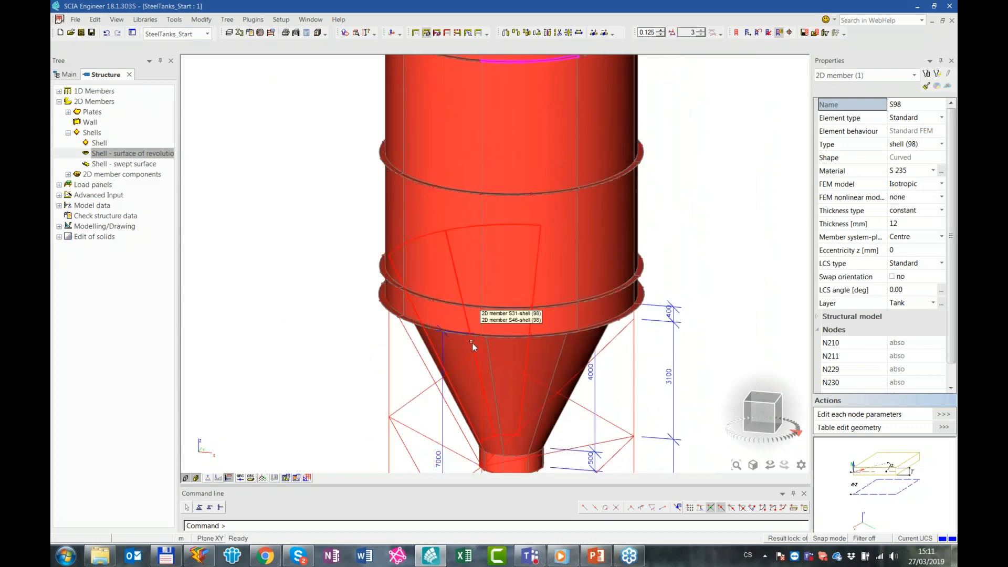
key("Escape")
scroll(484, 320, "down", 4)
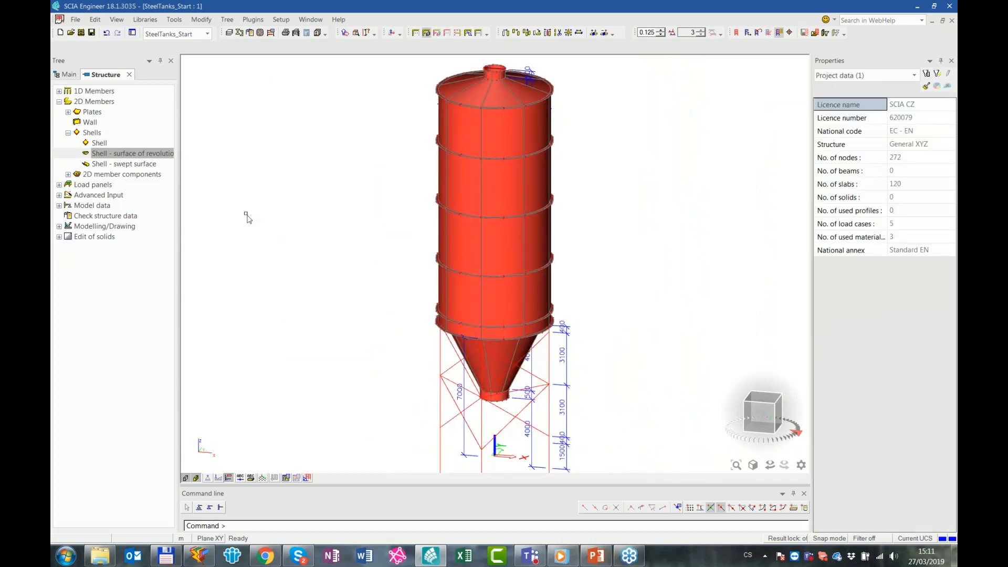
right_click_drag(600, 119, 563, 134, "ctrl")
right_click_drag(614, 106, 357, 290, "ctrl")
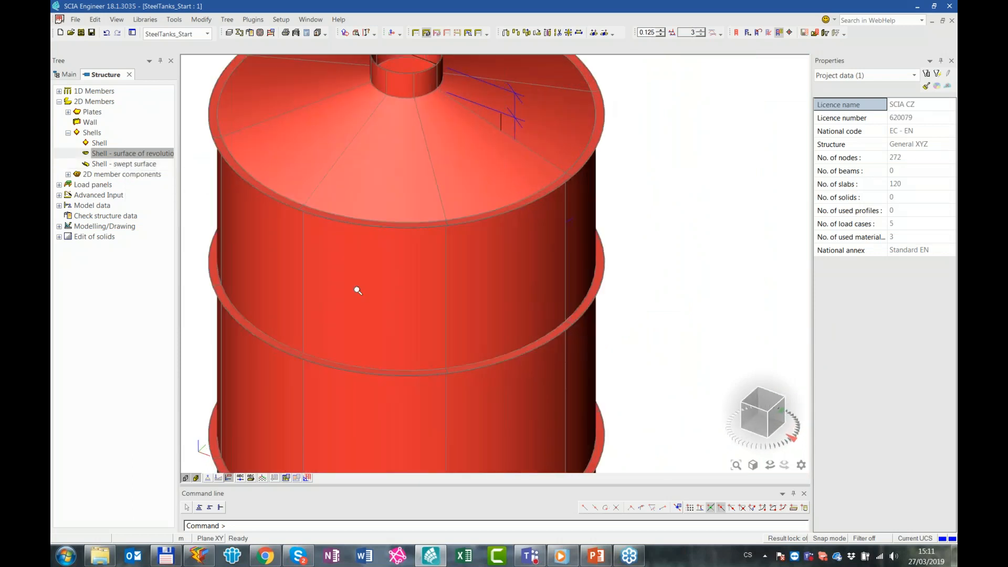
Start a swept-surface shell with 12 mm thickness and S 235 material, and set its layer to Tank
left_click(196, 478)
left_click(195, 479)
right_click_drag(567, 162, 562, 273, "shift")
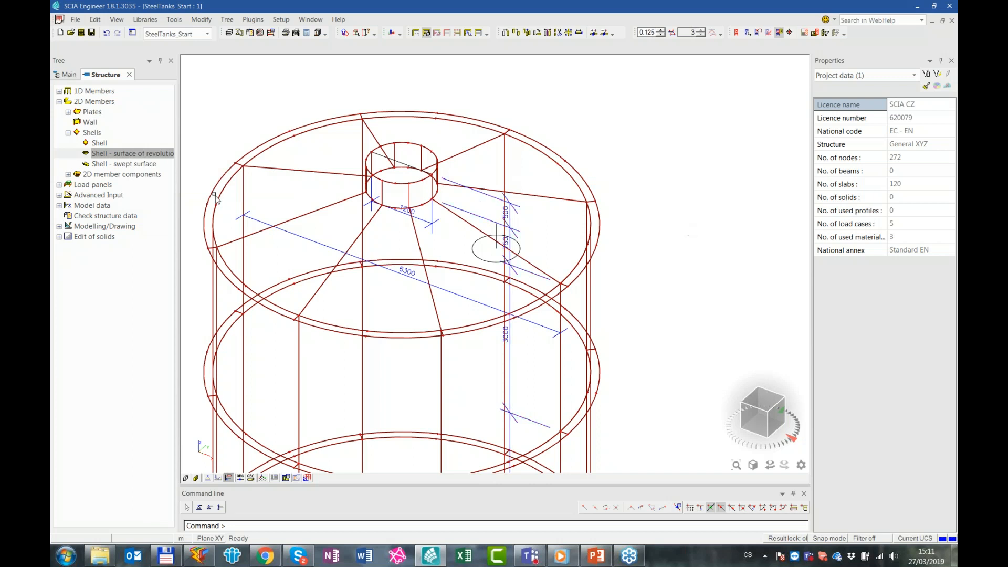
double_click(114, 164)
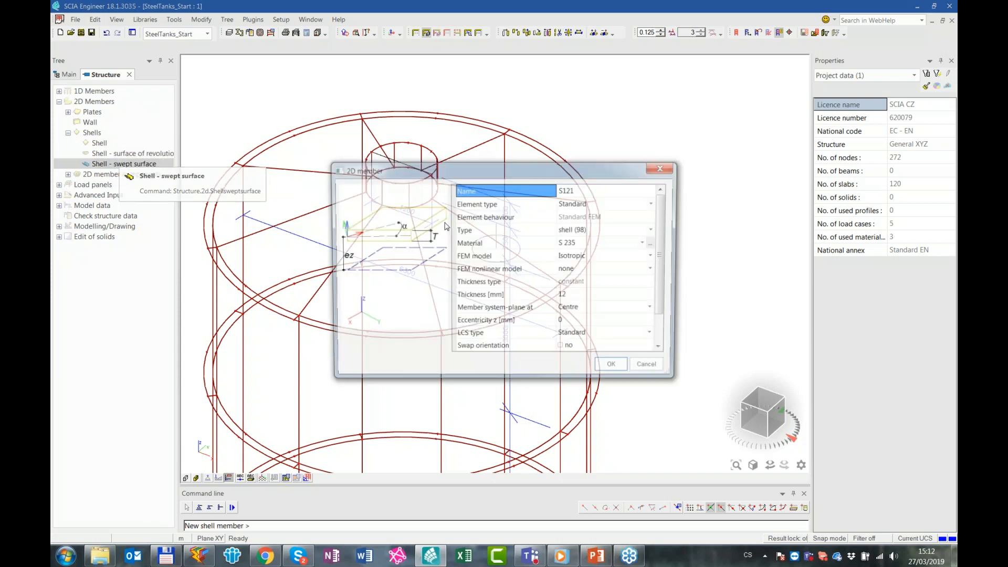
left_click(664, 329)
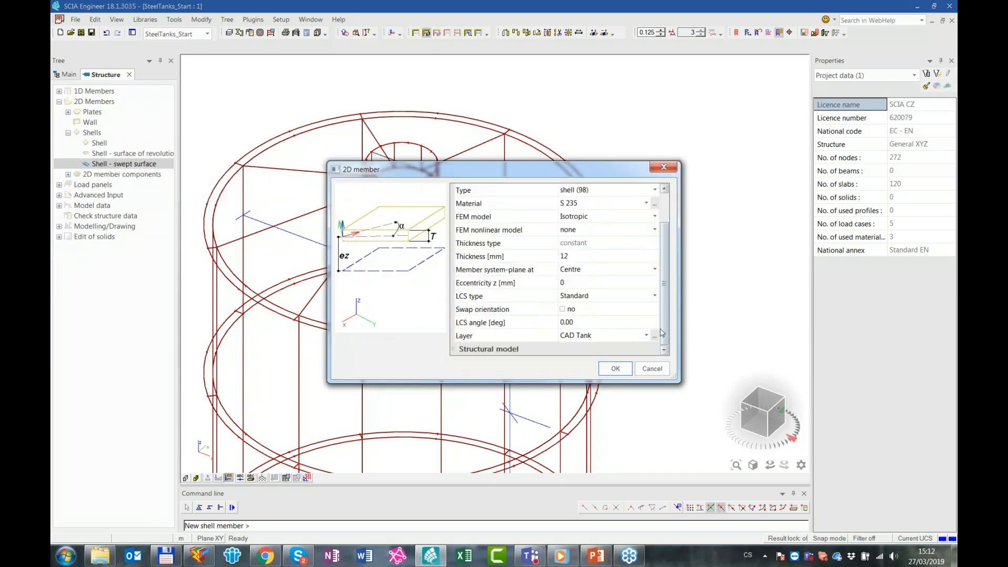
left_click(604, 338)
left_click(603, 339)
left_click(598, 346)
left_click(616, 369)
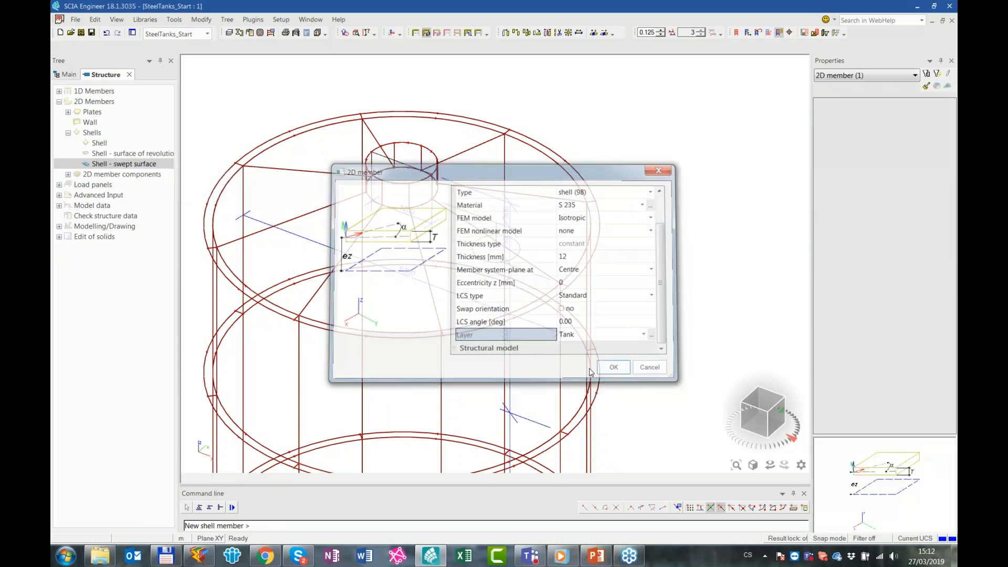
Sweep the small circle at the roof along the vertical line from its centre up to the line's upper endpoint
scroll(347, 400, "up", 3)
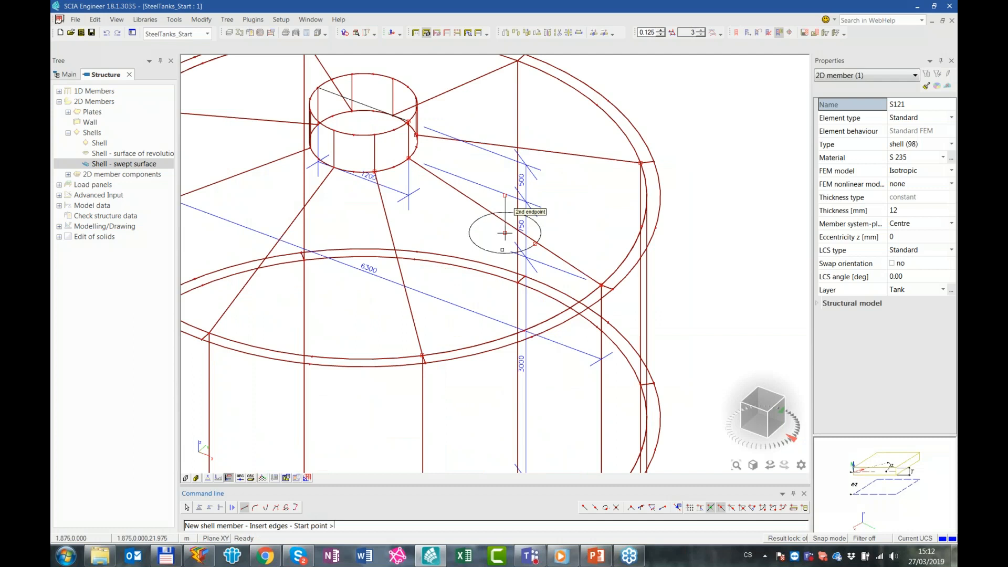
left_click(297, 508)
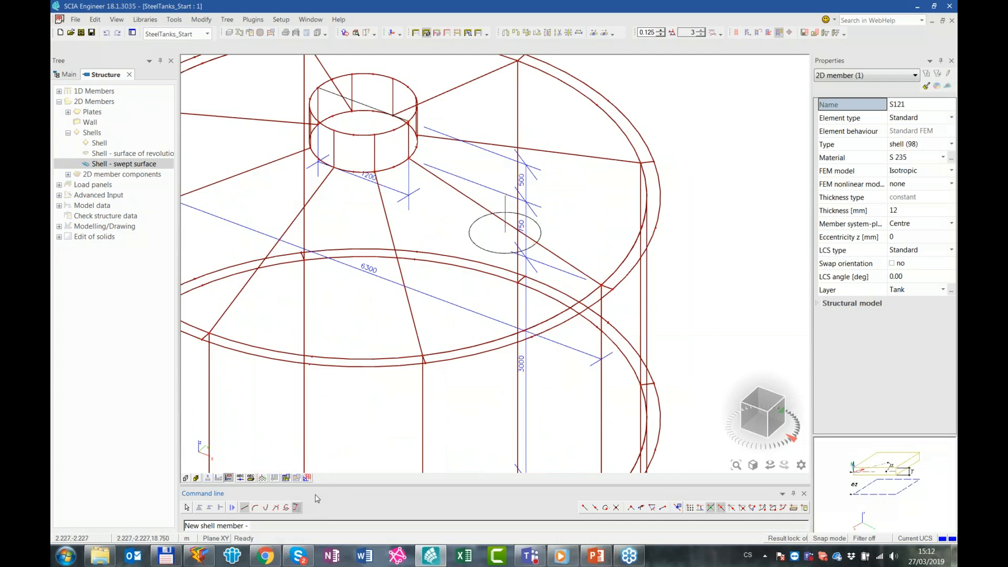
left_click(511, 233)
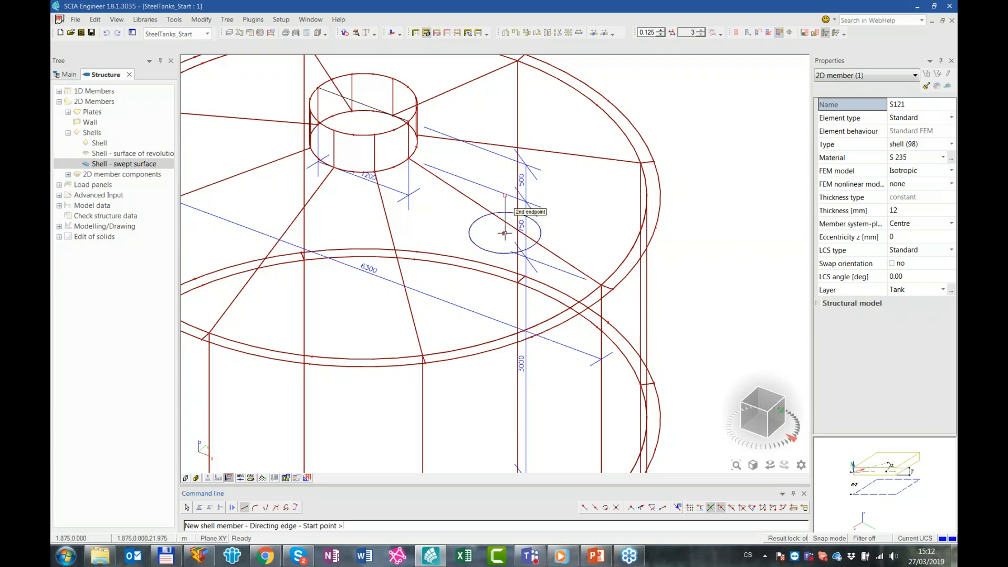
left_click(506, 232)
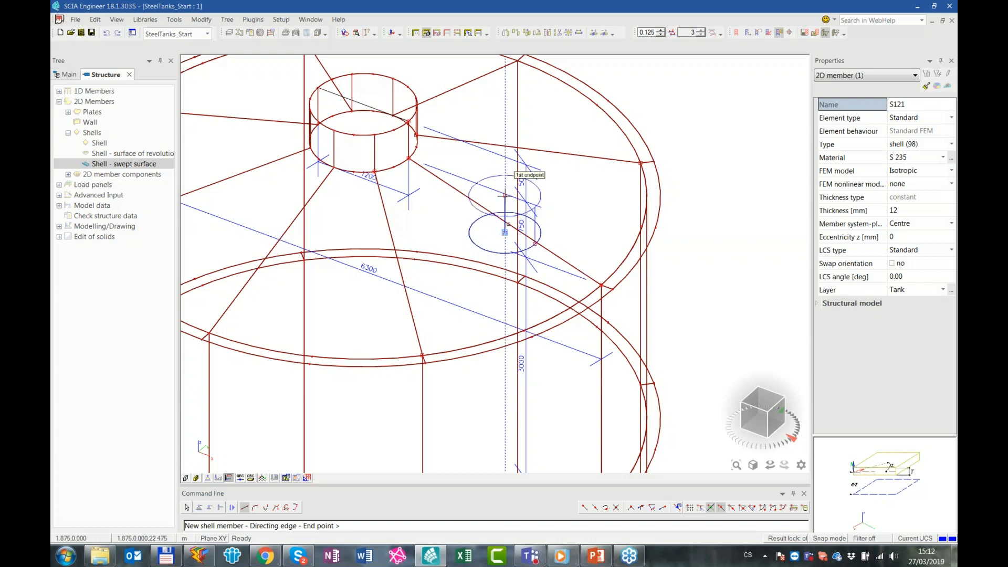
left_click(505, 195)
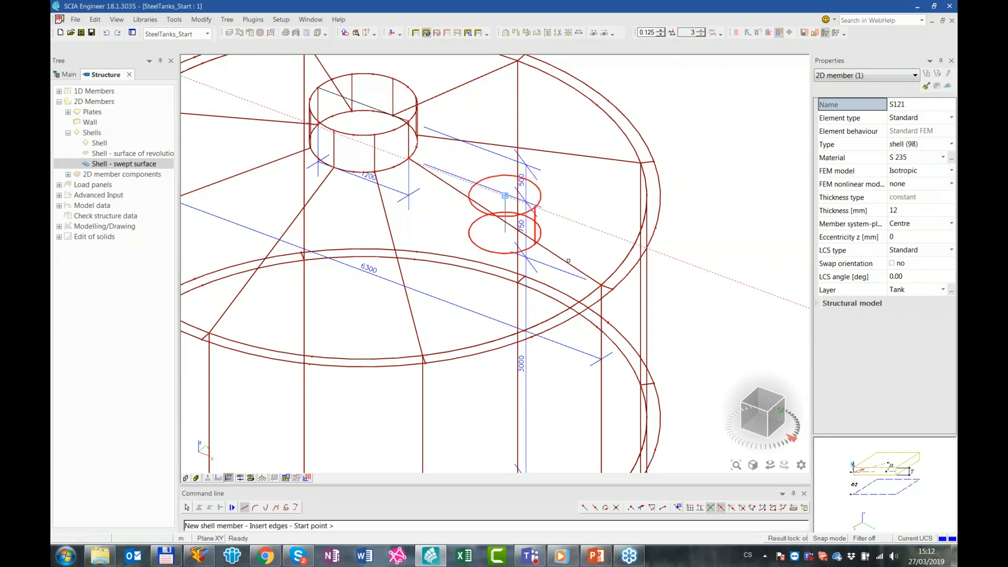
key("Escape")
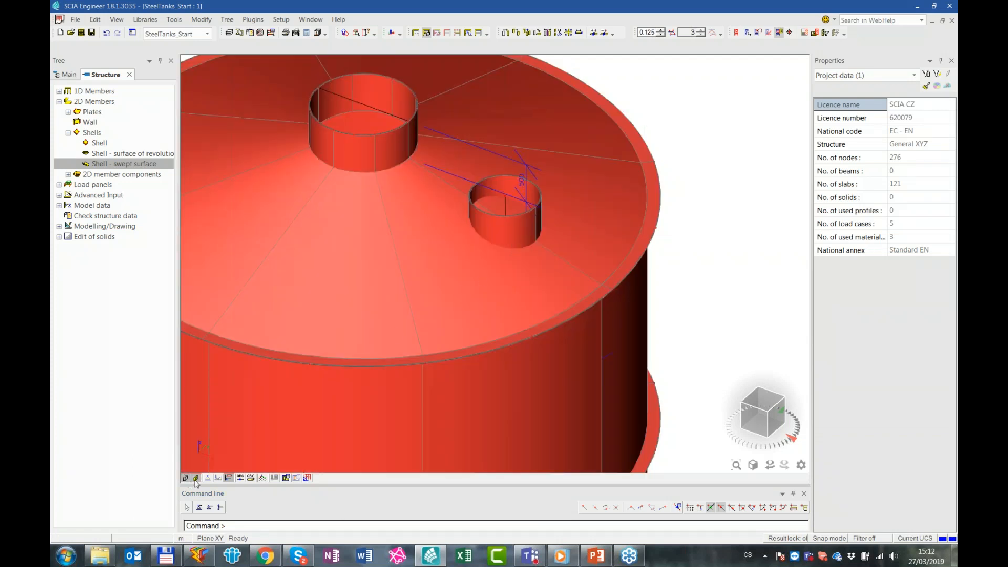
Isolate the swept cylinder and the two roof shell segments it crosses using activity by selection
left_click(195, 479)
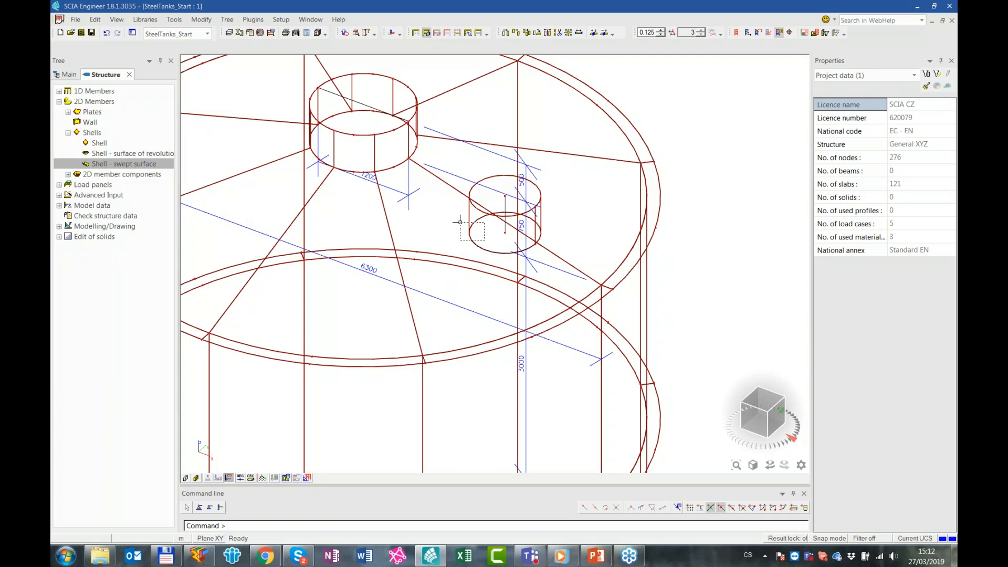
left_click(456, 200)
key("Escape")
left_click(470, 232)
left_click(566, 262)
left_click(597, 283)
left_click(601, 292)
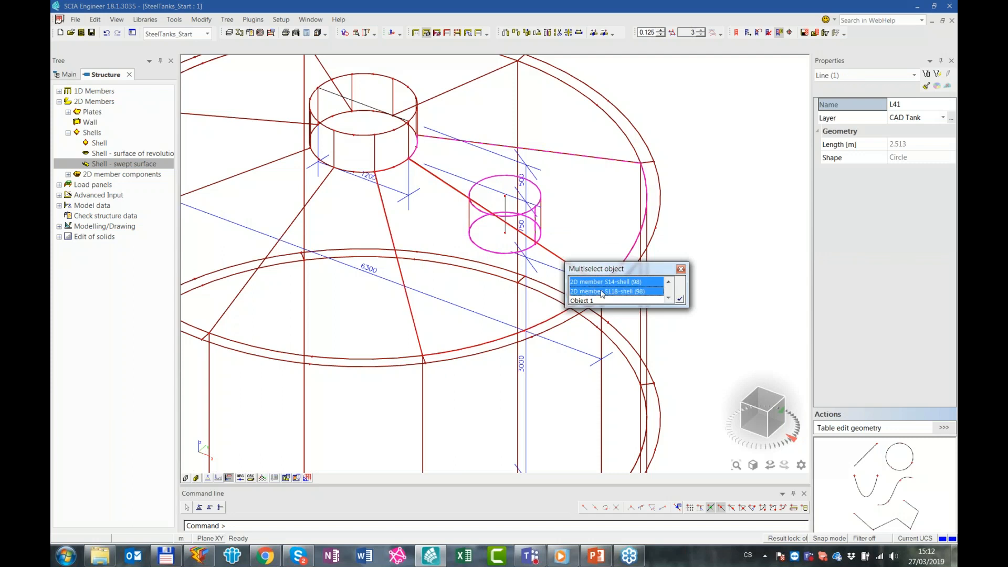
left_click(684, 298)
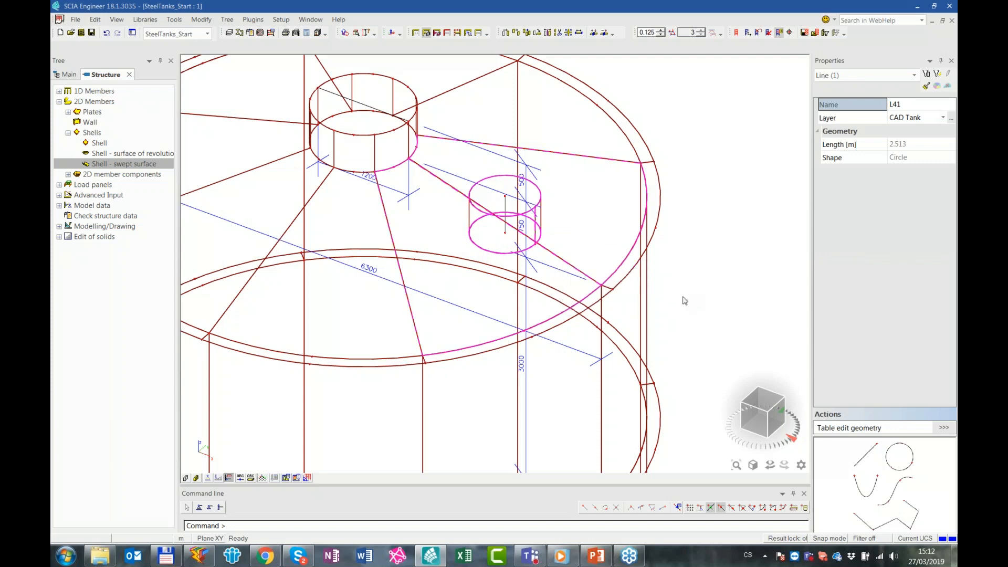
left_click(447, 32)
left_click(534, 321)
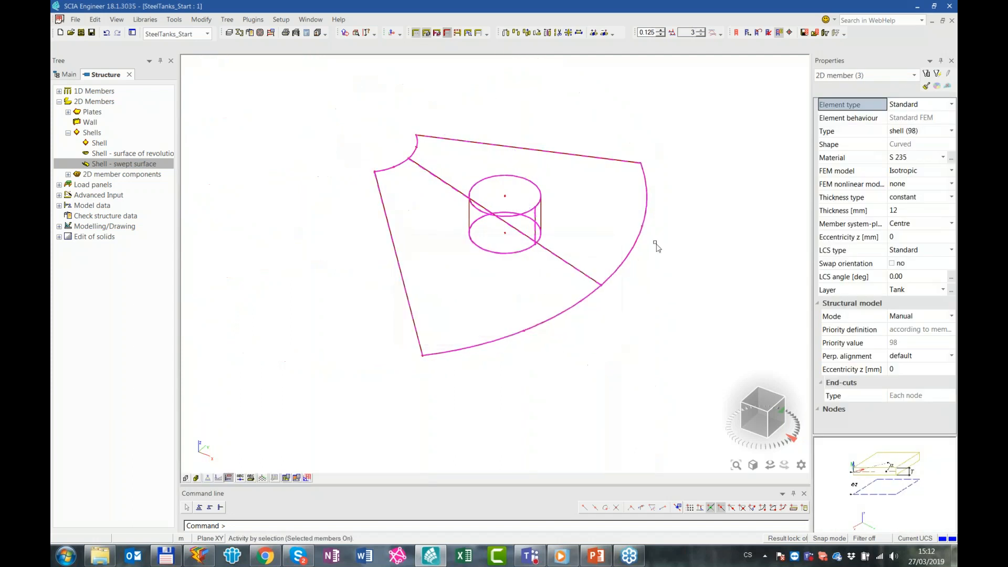
key("Escape")
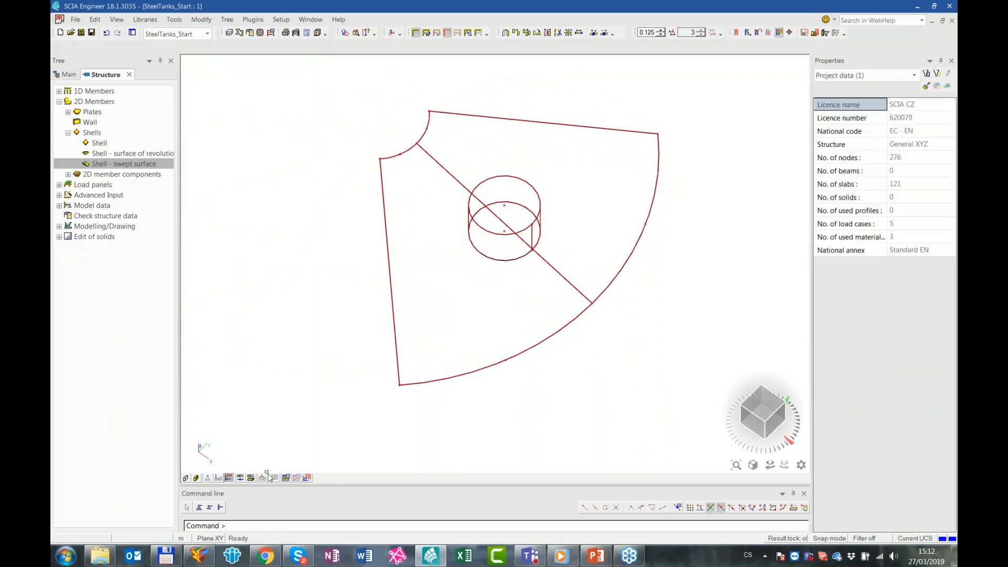
Connect the swept cylinder with the two roof segments using the default connection settings to generate their intersections
left_click(186, 479)
left_click(196, 479)
right_click_drag(538, 396, 572, 369, "ctrl")
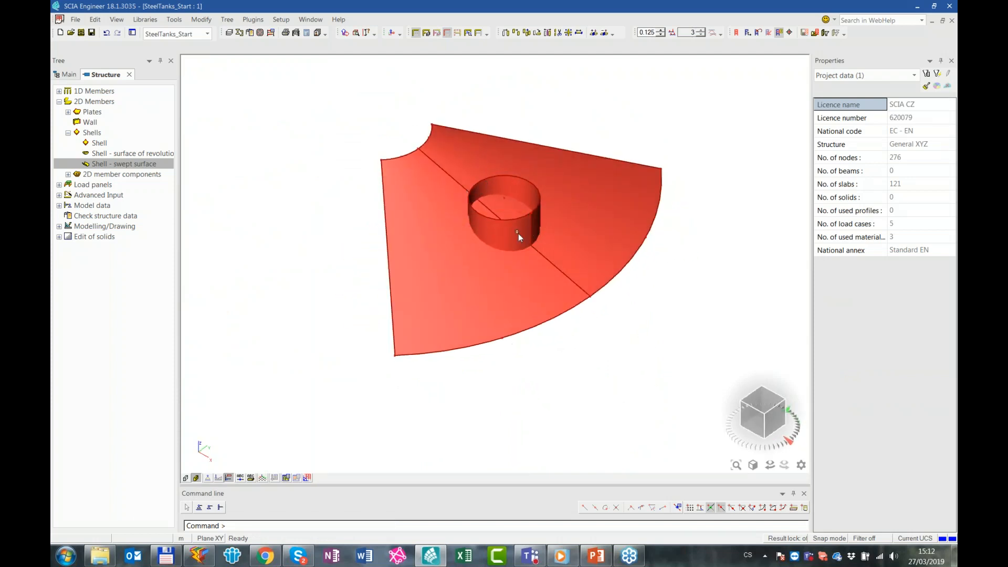
left_click(522, 247)
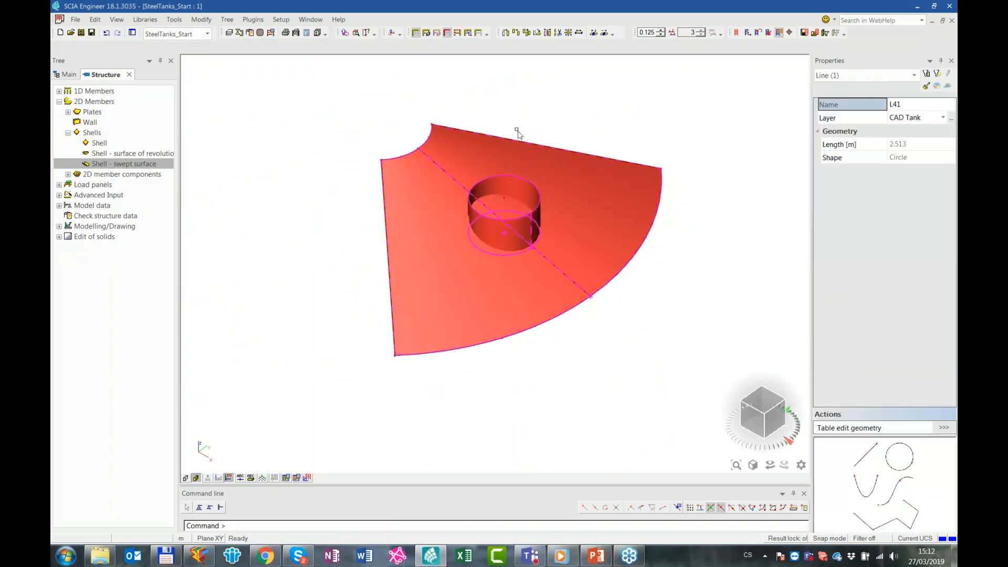
left_click(594, 33)
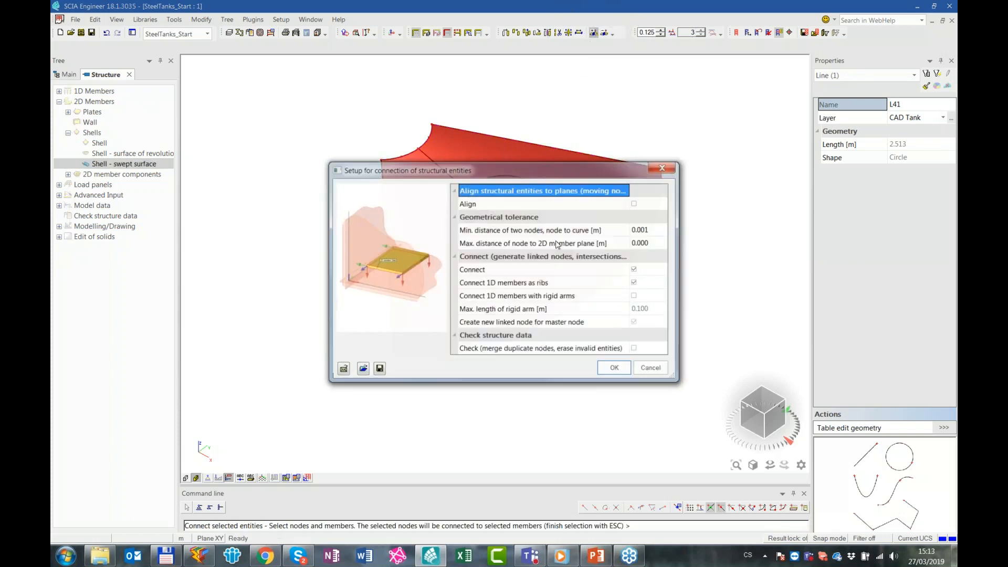
left_click(616, 370)
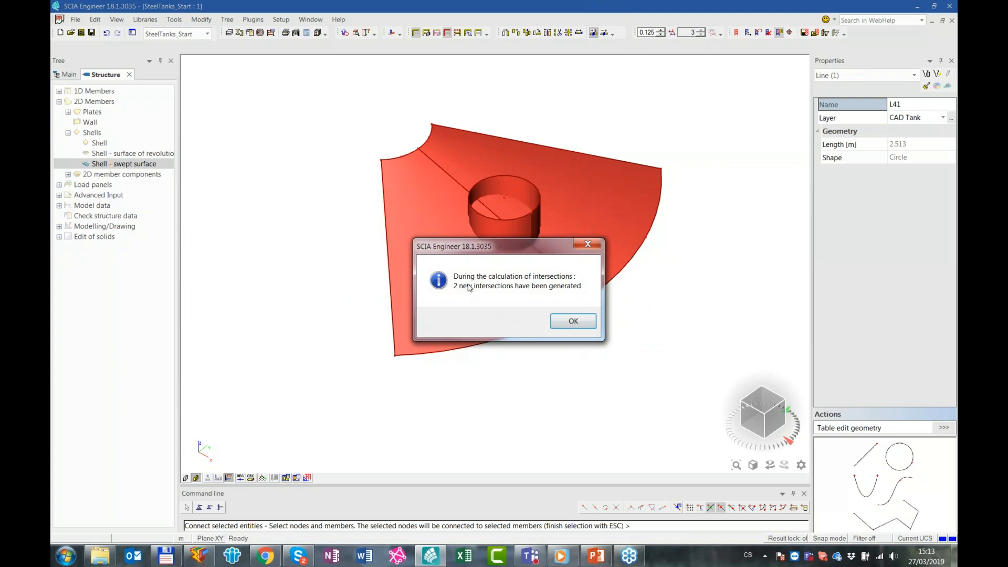
left_click(574, 321)
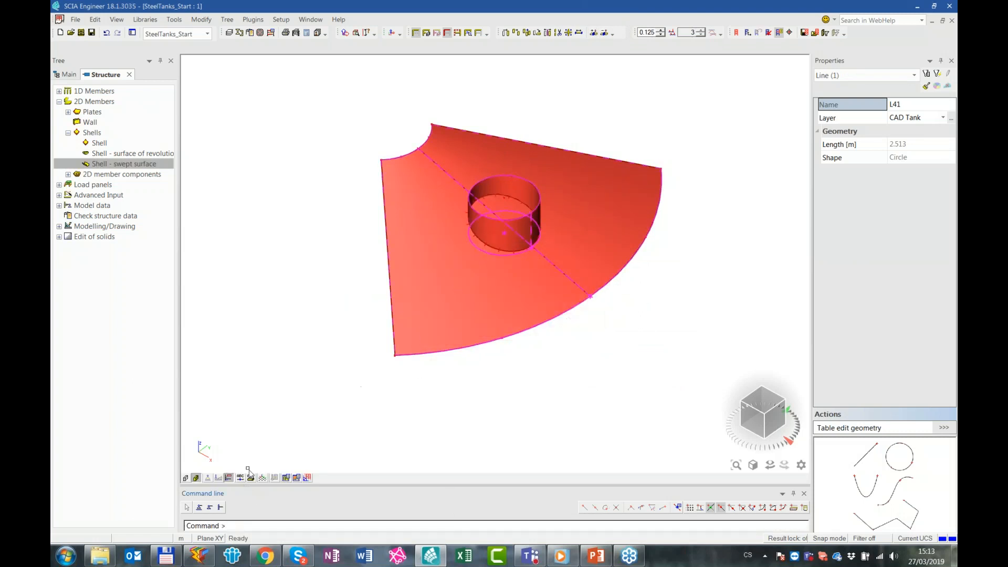
left_click(196, 479)
scroll(499, 243, "up", 3)
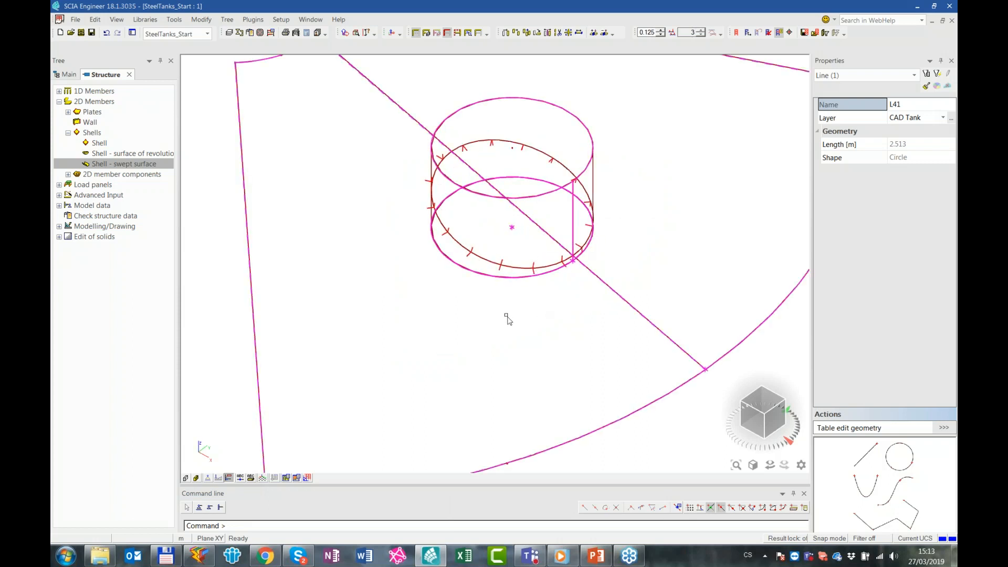
key("Escape")
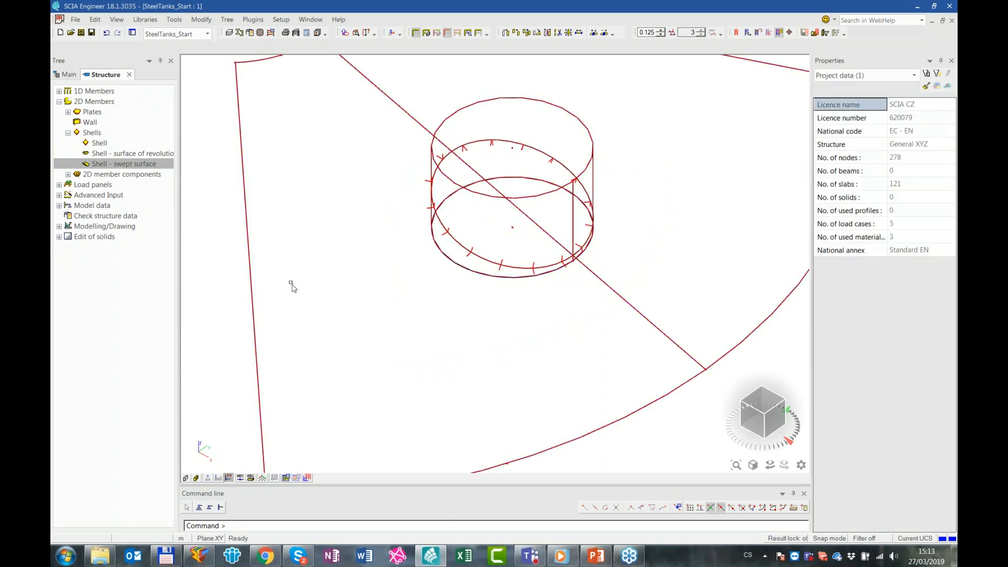
Cut out the roof regions inside the swept cylinder and the part of the cylinder below the roof
left_click(67, 175)
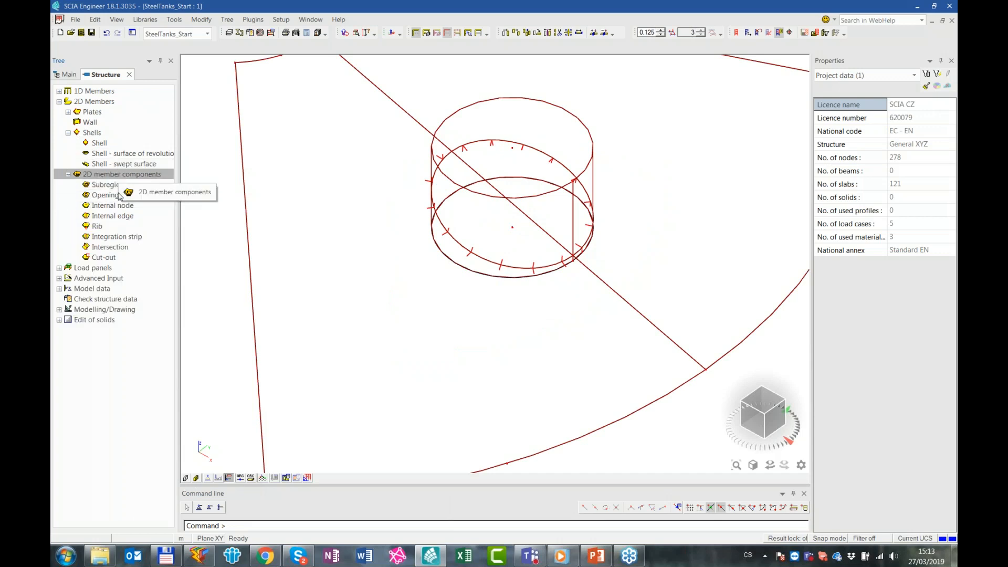
left_click(113, 259)
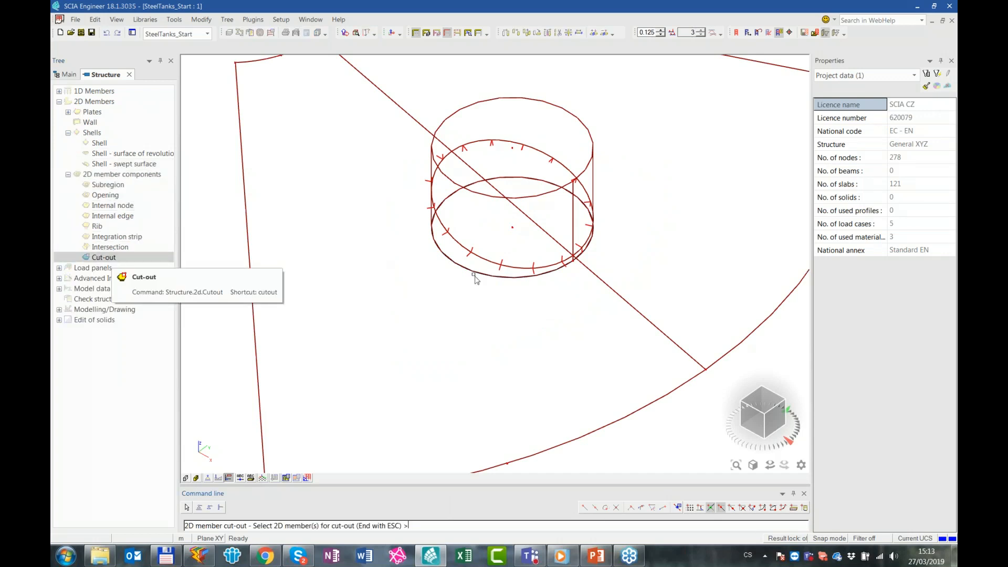
left_click_drag(624, 331, 487, 257)
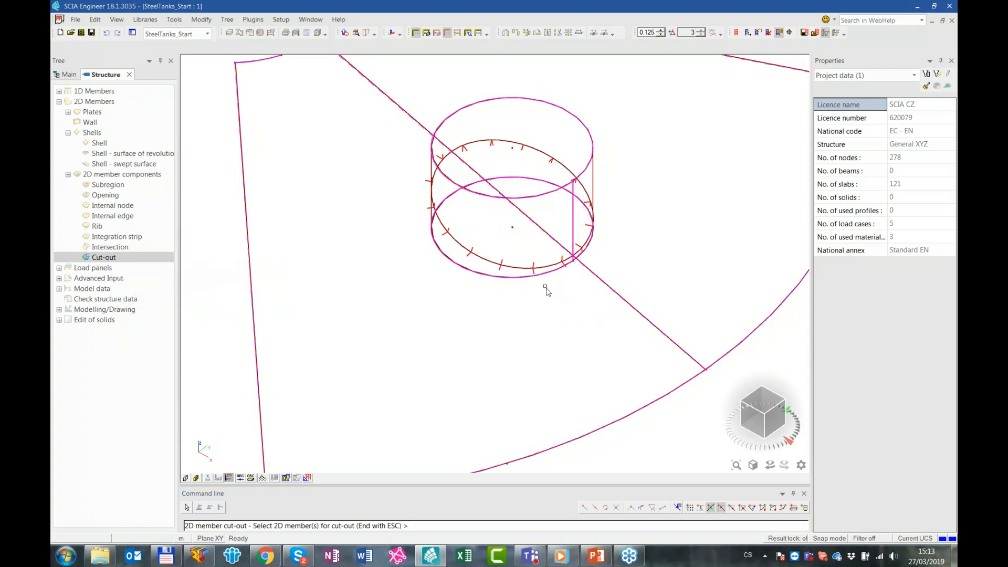
key("Escape")
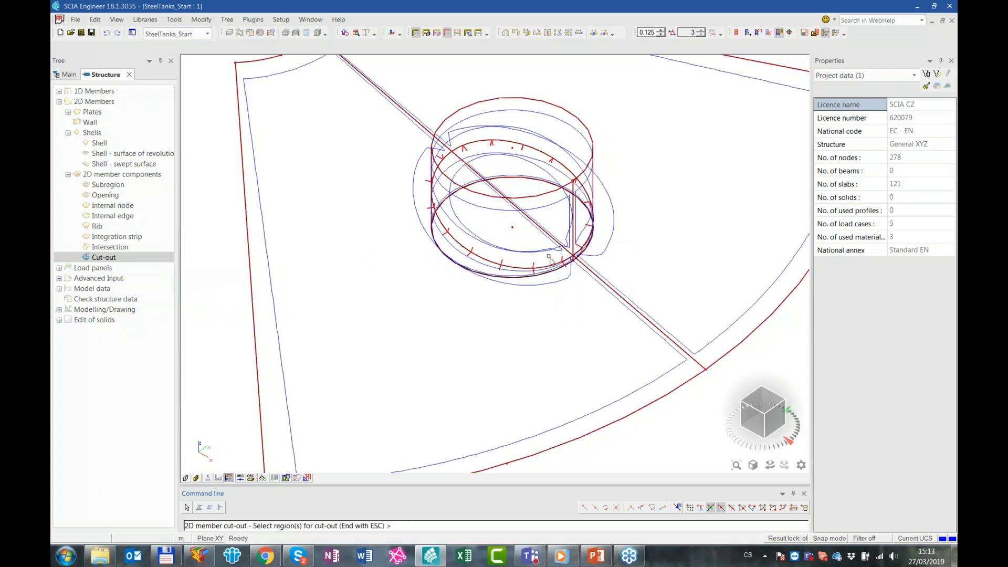
right_click_drag(582, 221, 581, 239, "ctrl")
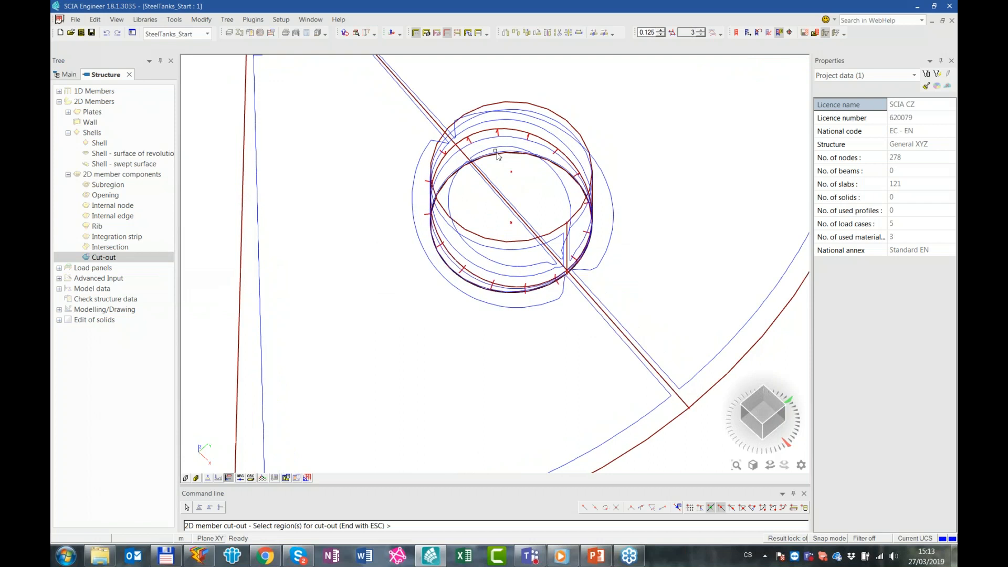
left_click(450, 197)
right_click_drag(626, 297, 635, 257, "ctrl")
left_click(478, 240)
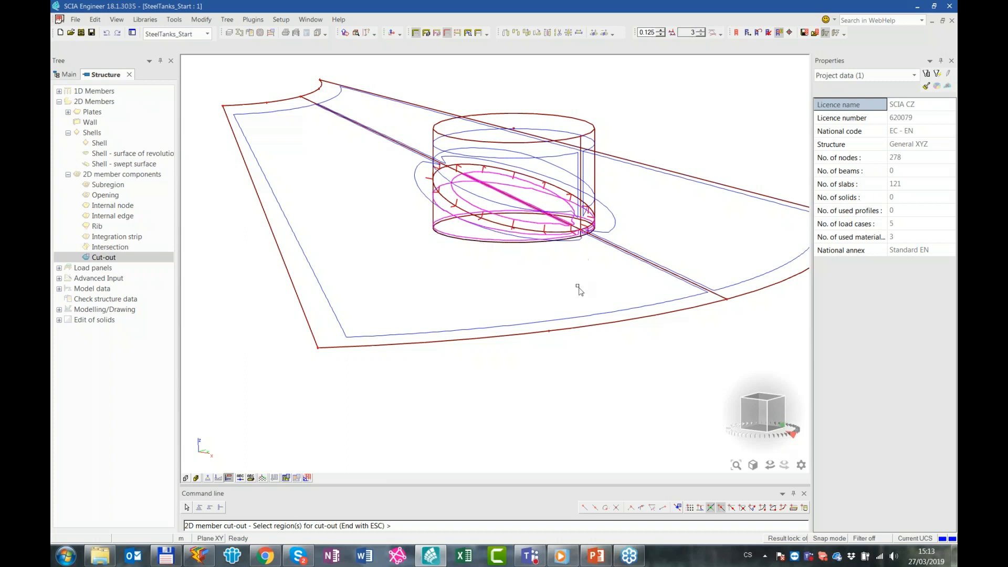
key("Escape")
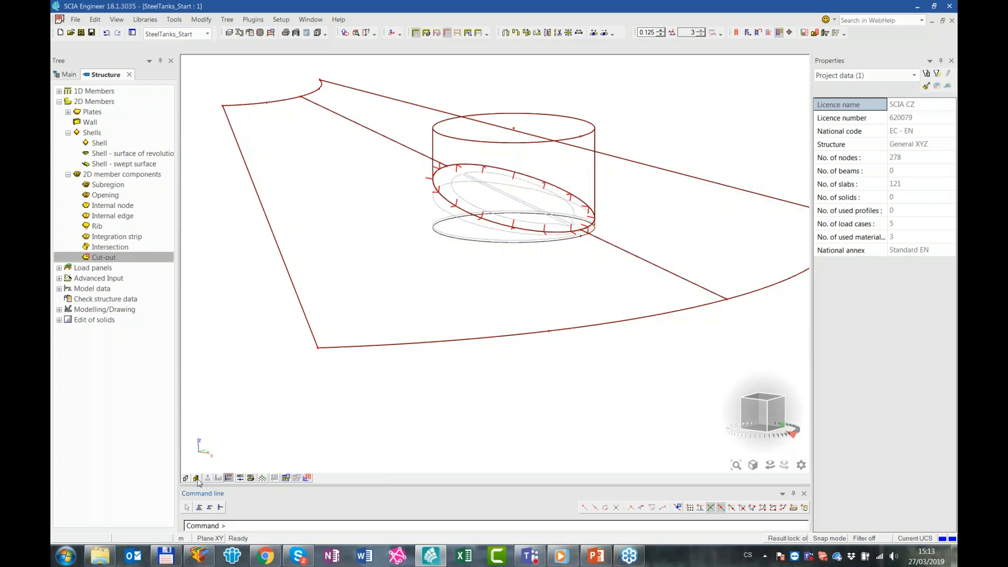
Render the shell surfaces and inspect the trimmed roof nozzle and the roof opening from above and from the side
left_click(196, 478)
right_click_drag(484, 246, 471, 203, "ctrl")
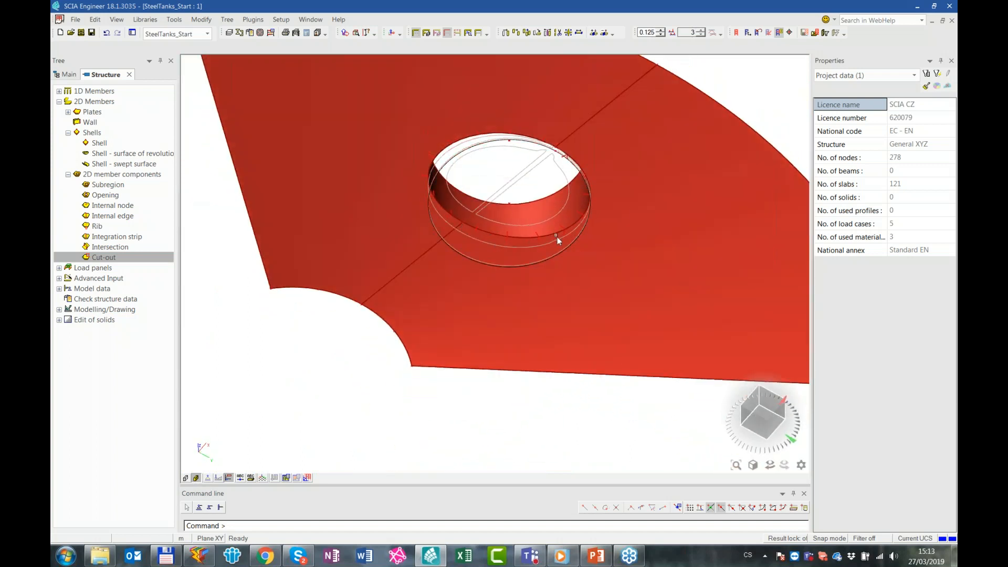
right_click_drag(640, 159, 638, 206, "ctrl")
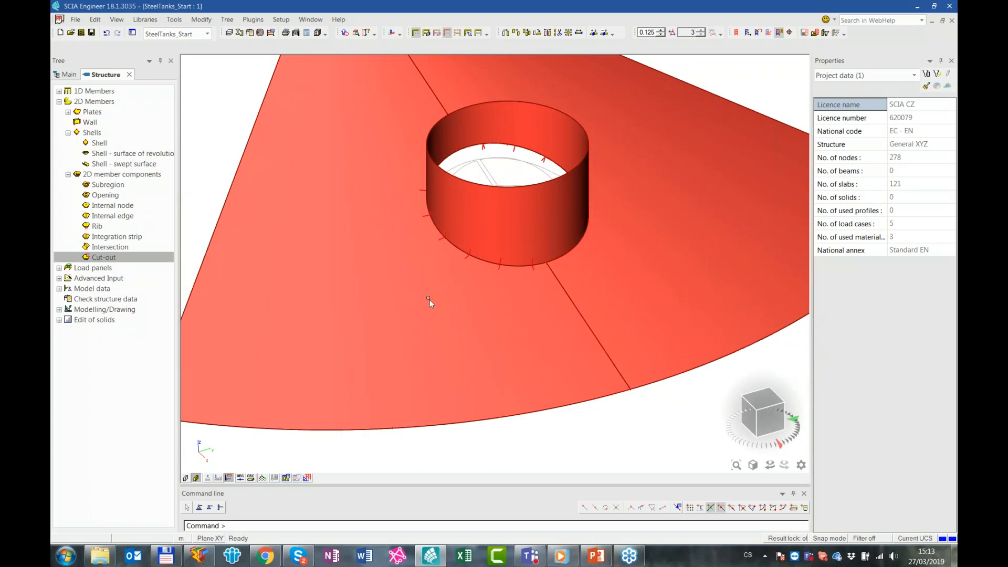
scroll(397, 260, "down", 2)
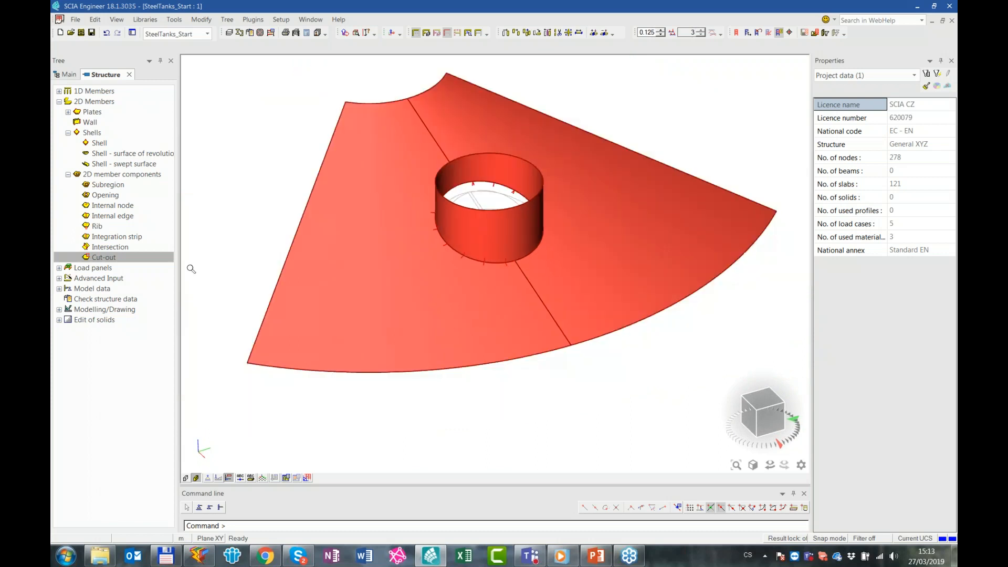
right_click_drag(308, 211, 321, 208, "ctrl")
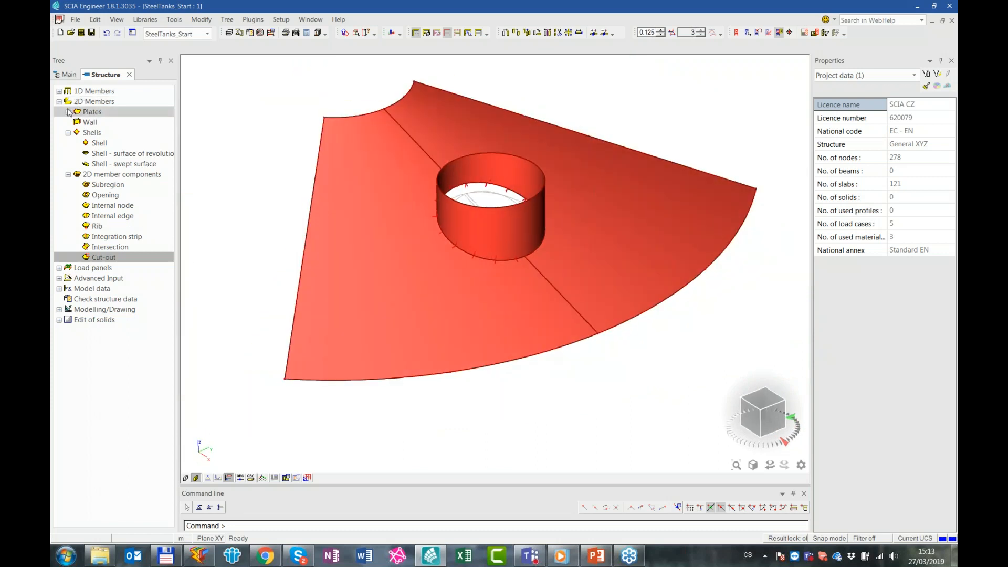
Add a 12 mm thick S 235 plate that closes the top of the small roof nozzle
left_click(84, 113)
left_click(91, 124)
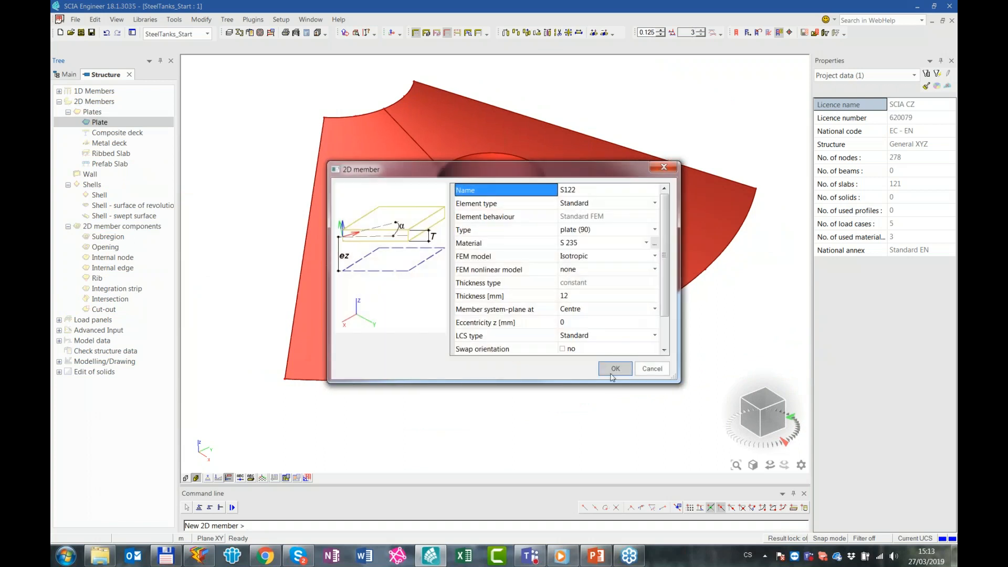
left_click(614, 369)
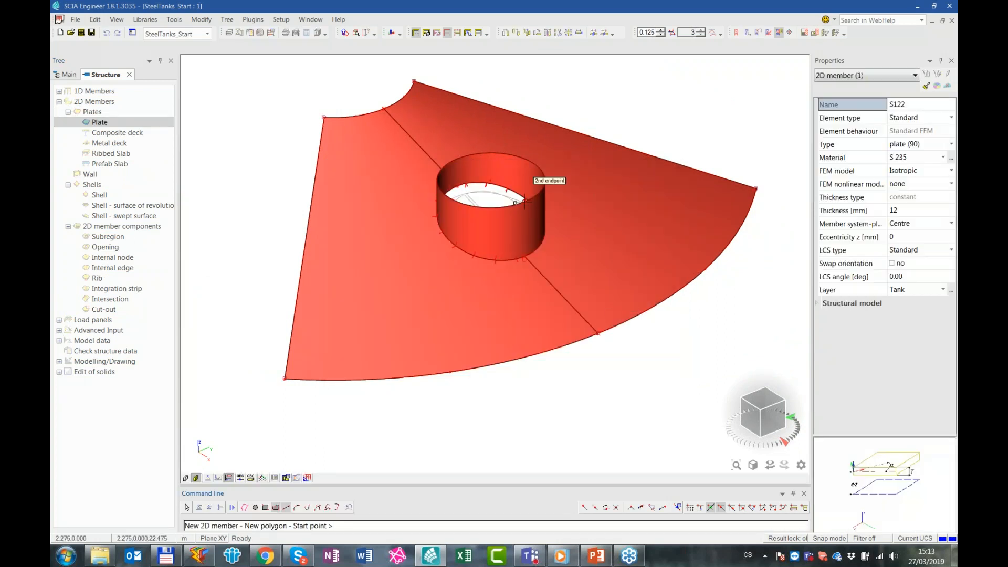
left_click(678, 508)
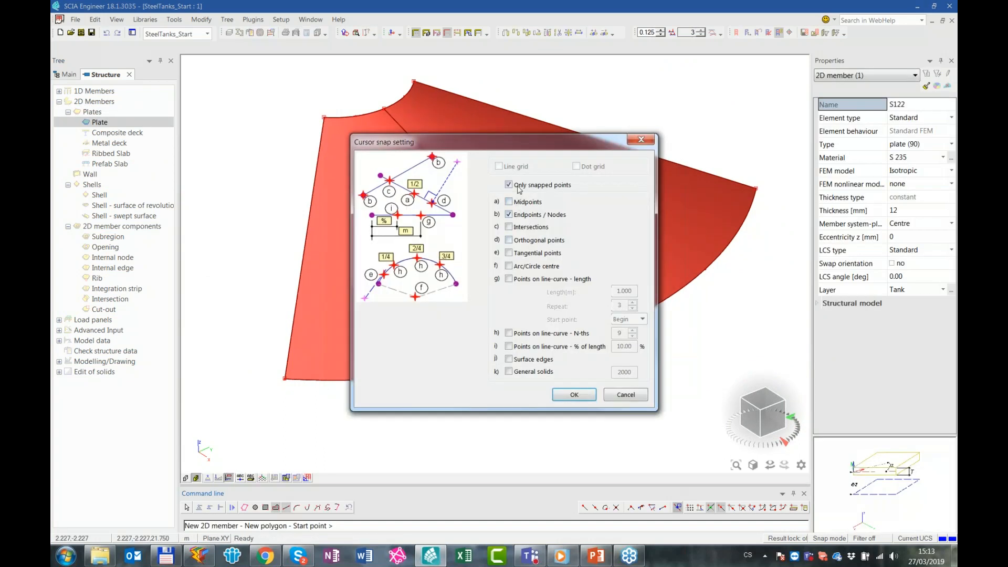
left_click(573, 394)
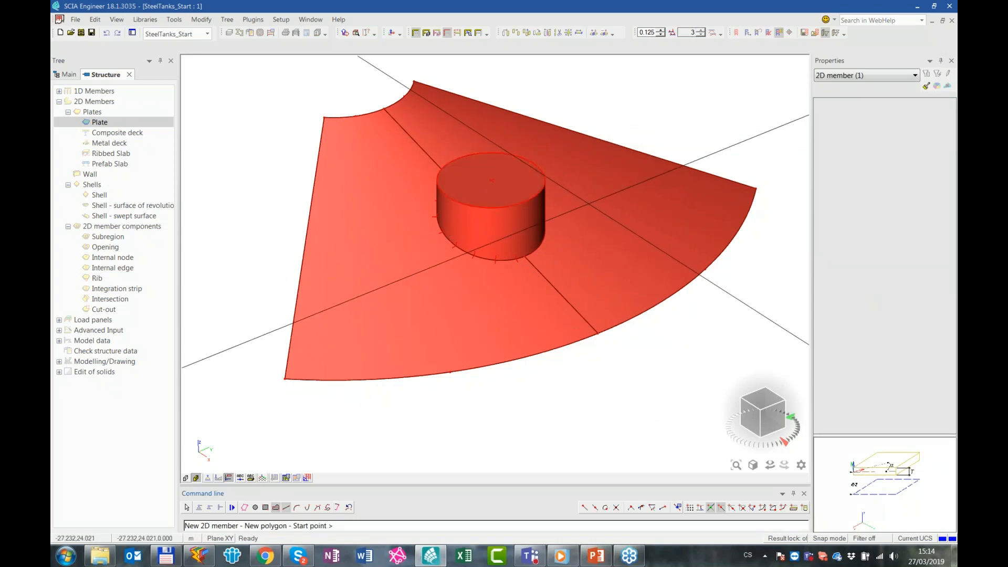
key("Escape")
scroll(574, 199, "down", 3)
key("Escape")
Switch off the activity filter to display the complete tank again
left_click(420, 34)
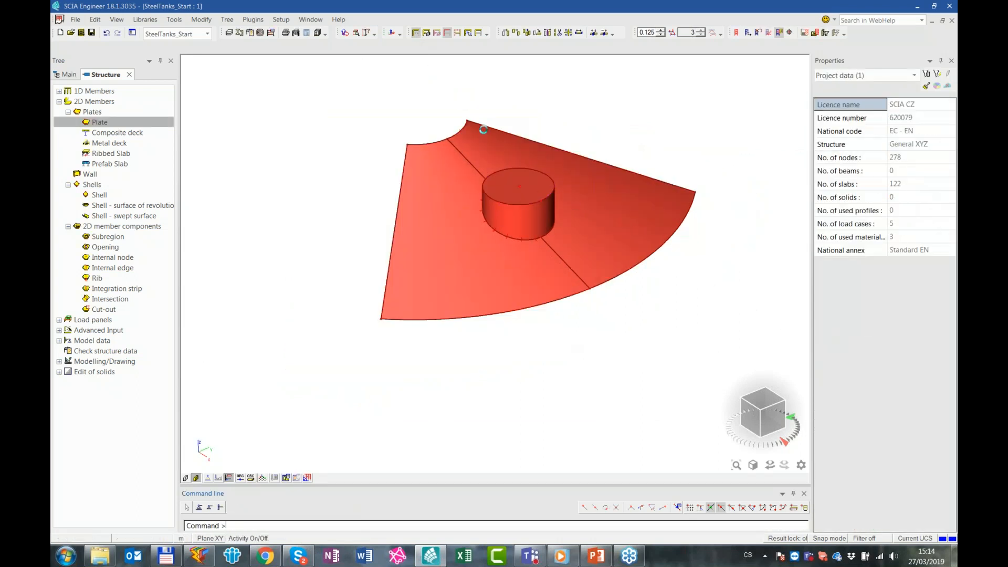
middle_click_drag(562, 210, 603, 313)
scroll(478, 229, "up", 2)
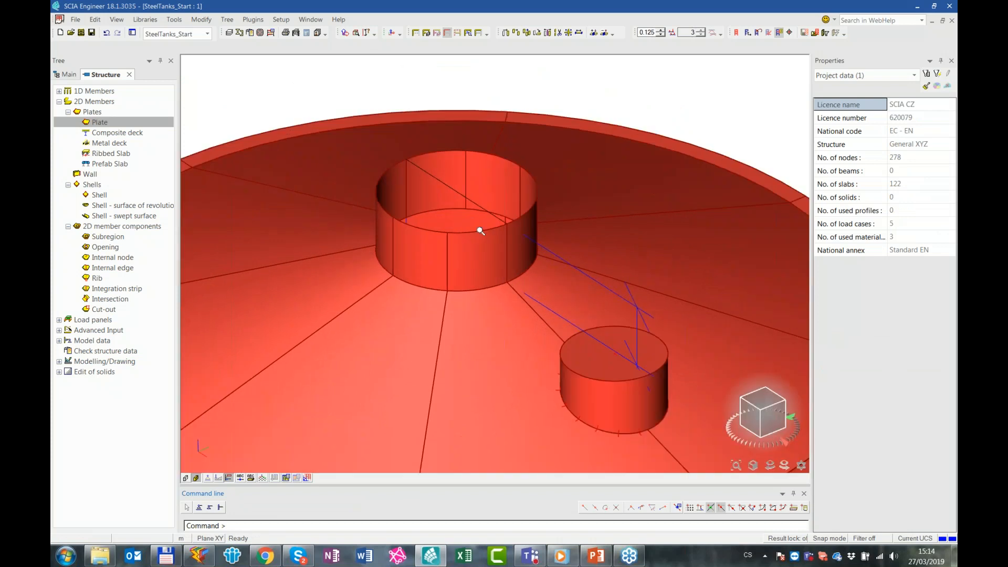
Close the top of the central roof cylinder with a 12 mm S 235 plate whose outline is picked from the cylinder's upper edges
left_click(112, 127)
left_click(337, 507)
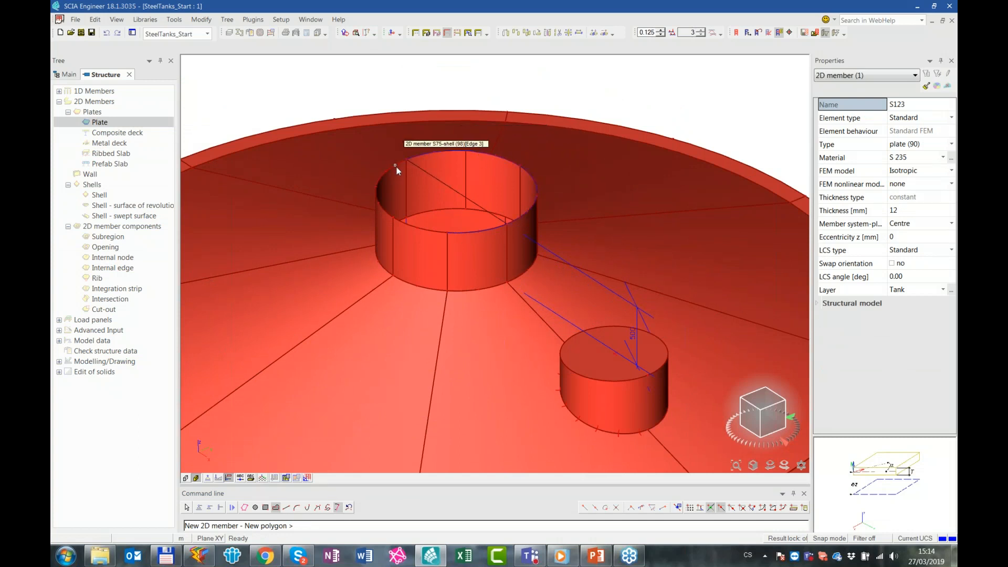
left_click(378, 198)
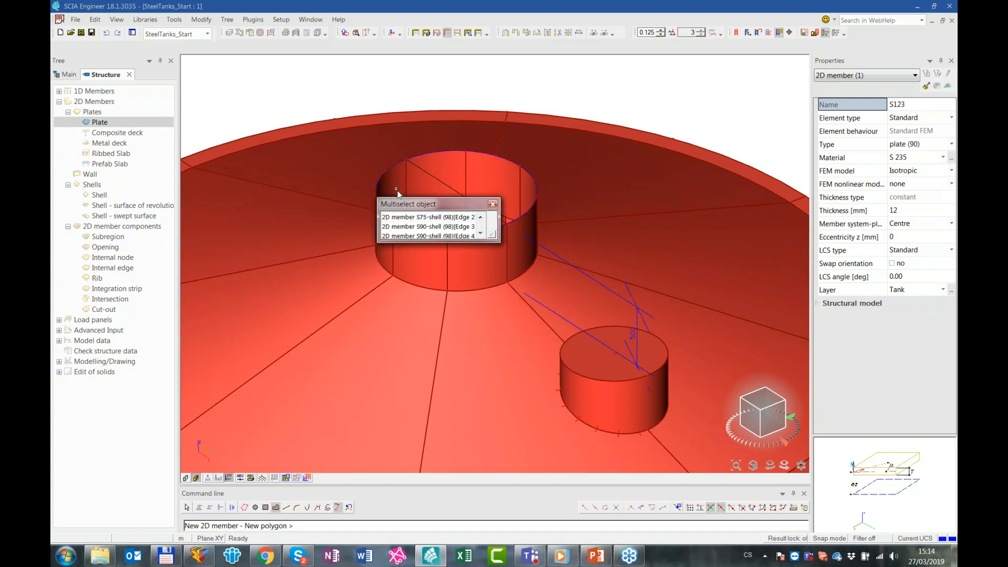
key("Escape")
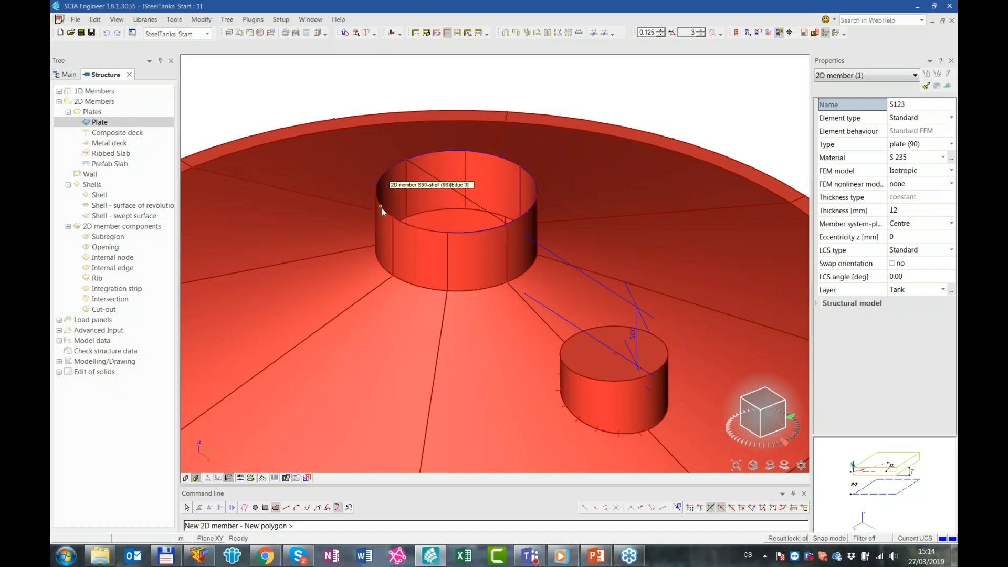
left_click(421, 229)
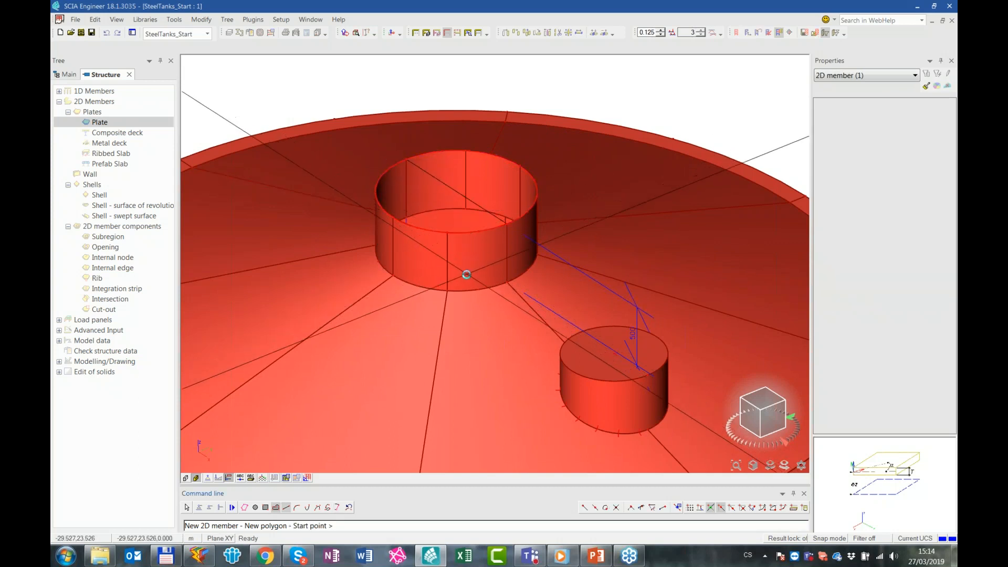
key("Escape")
scroll(485, 270, "down", 2)
right_click_drag(519, 300, 427, 170, "ctrl")
key("Escape")
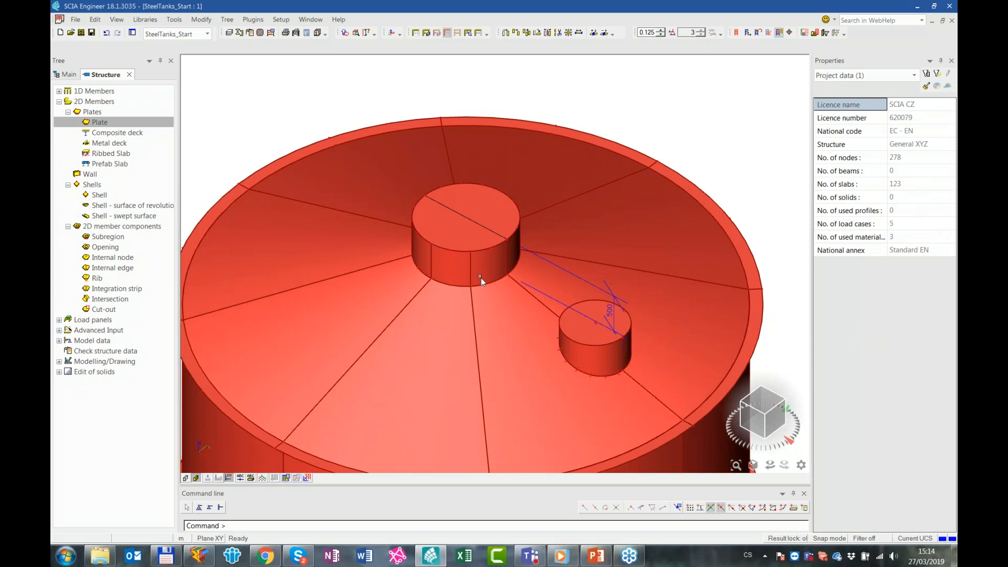
Close the bottom outlet of the cone with a 12 mm S 235 plate outlined by the outlet's lower edges
scroll(497, 295, "down", 4)
middle_click_drag(595, 361, 488, 157)
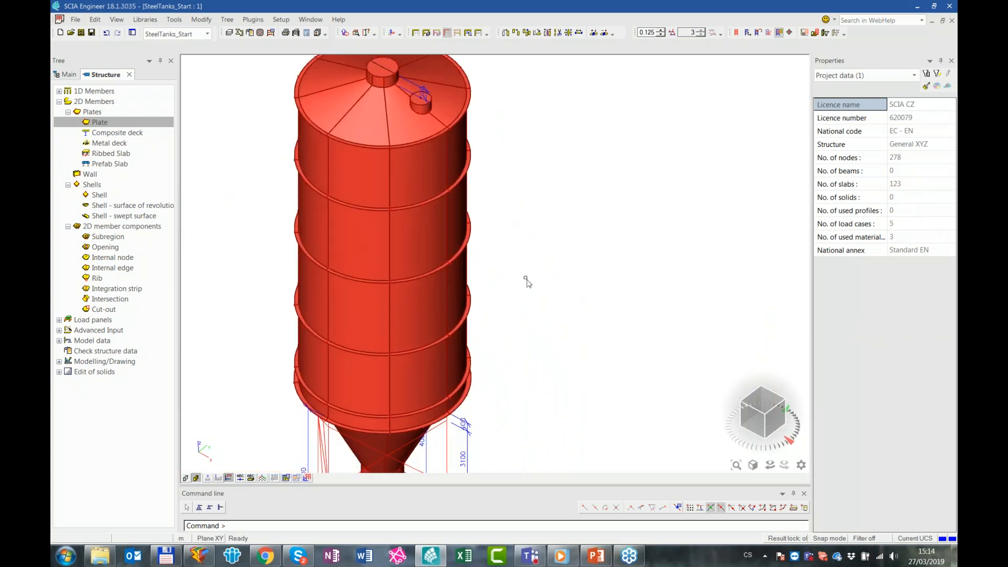
scroll(525, 308, "down", 2)
right_click_drag(521, 412, 512, 370, "ctrl")
scroll(402, 454, "up", 5)
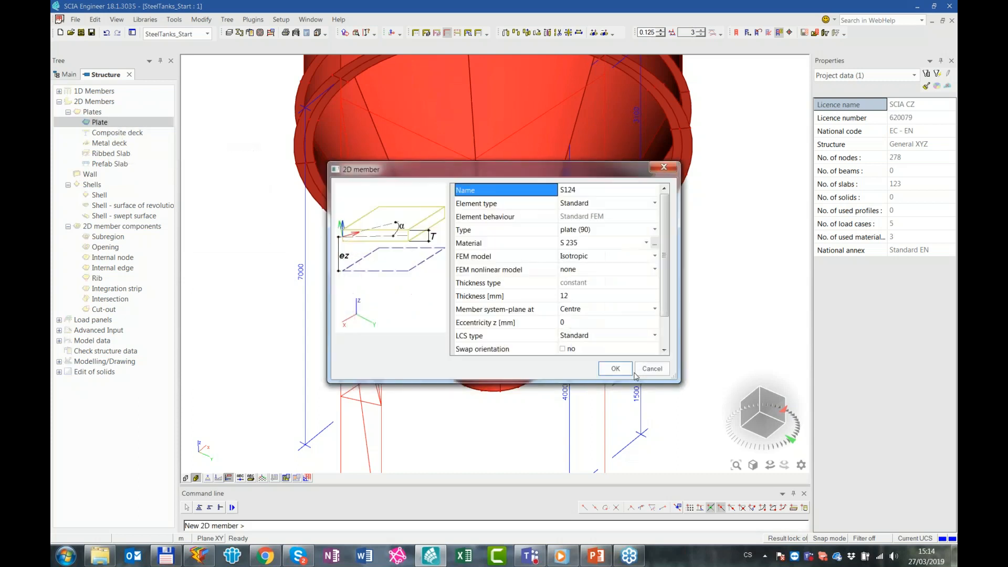
left_click(604, 367)
left_click(339, 508)
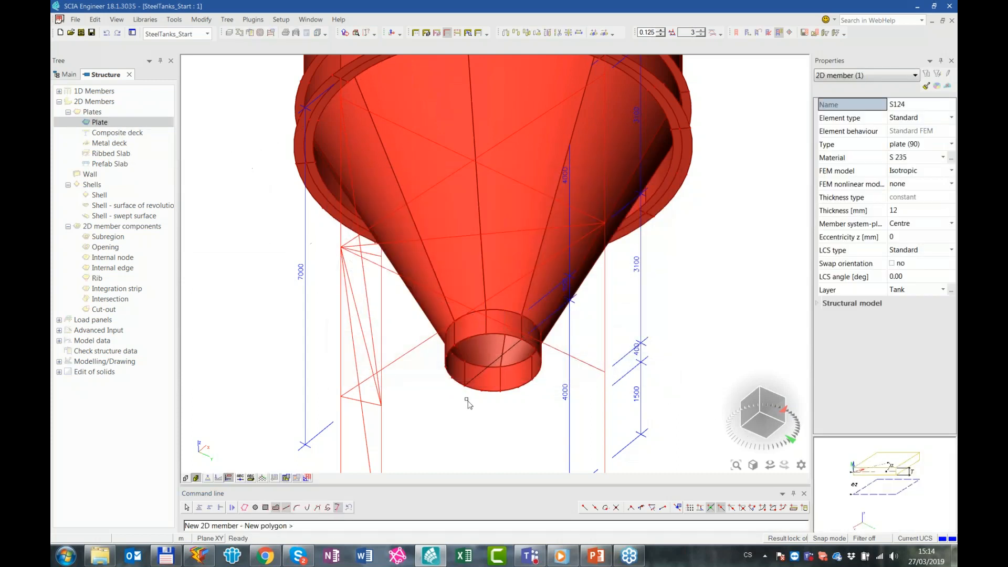
scroll(474, 375, "up", 2)
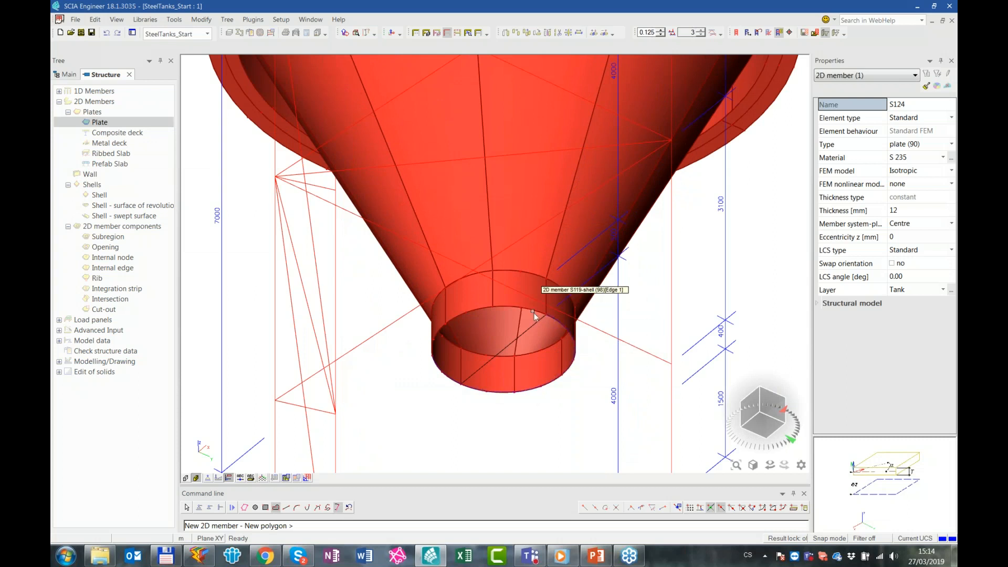
left_click(441, 328)
key("Escape")
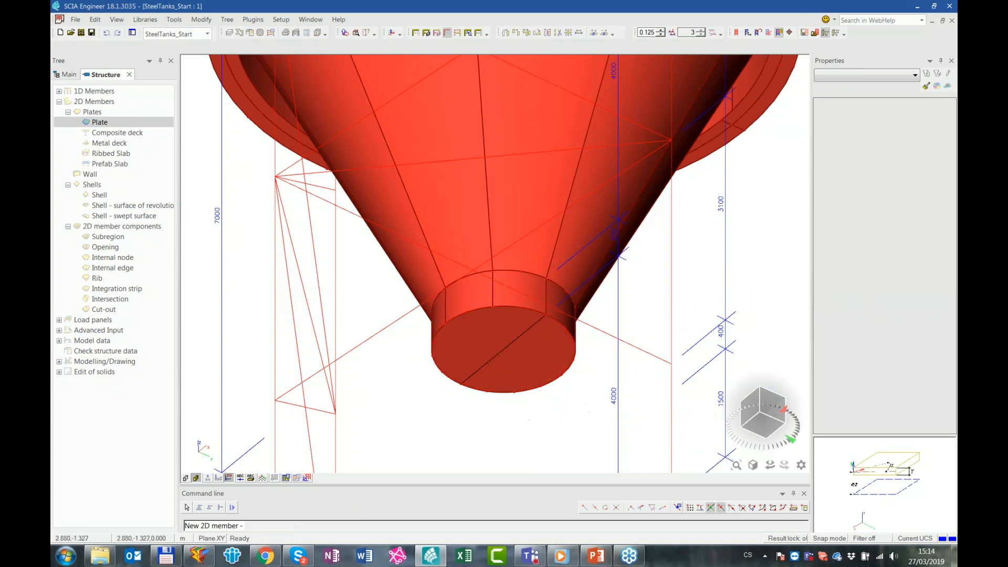
Turn off surface rendering and set up a new 1D member with the cross-section Columns - HEB320
scroll(498, 387, "down", 6)
right_click_drag(599, 294, 587, 315, "ctrl")
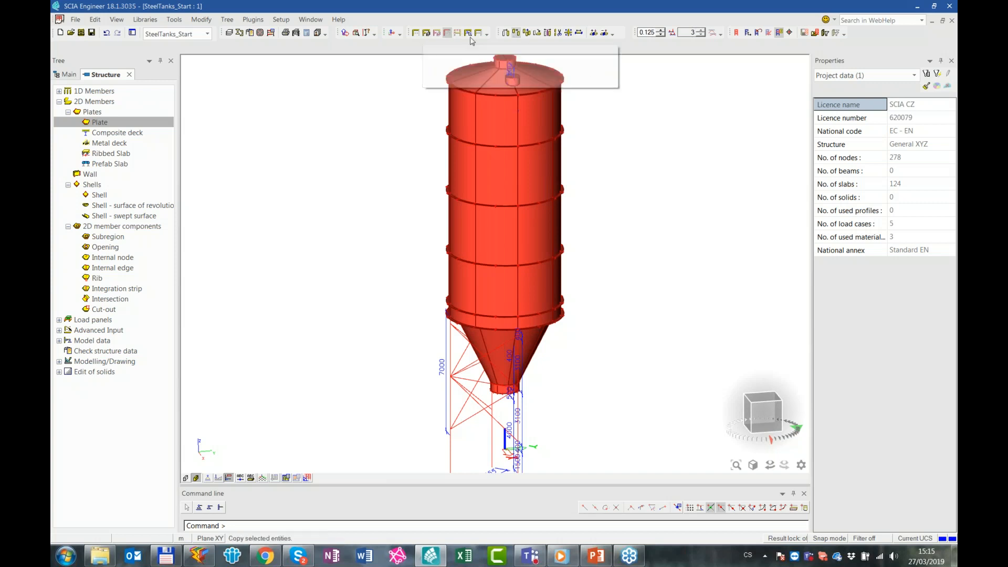
left_click(196, 478)
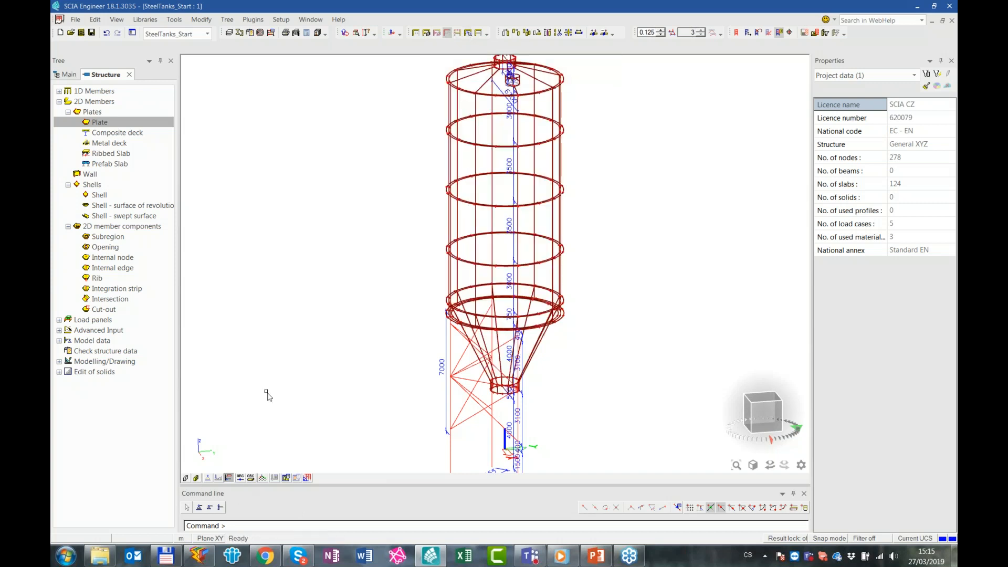
left_click(90, 91)
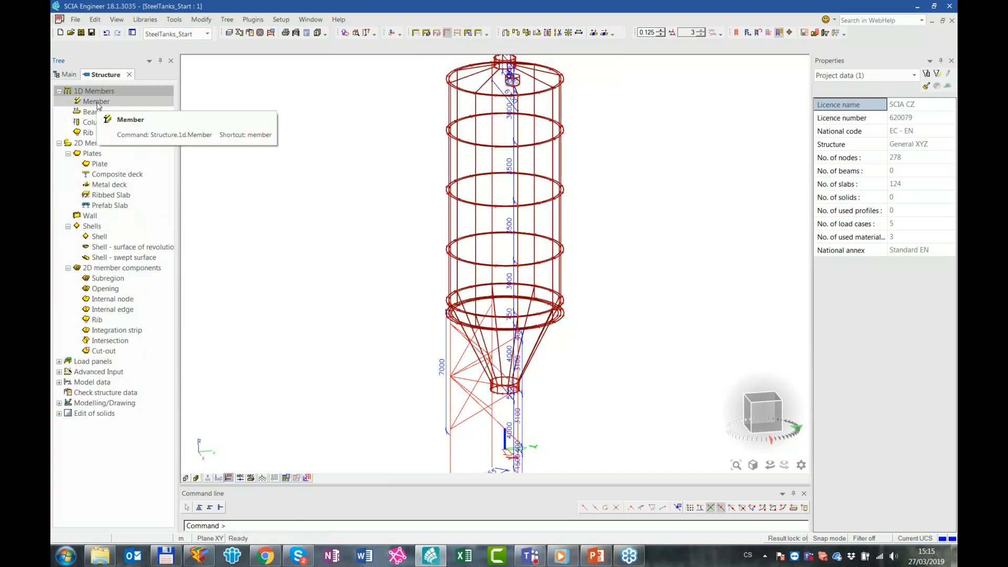
double_click(96, 102)
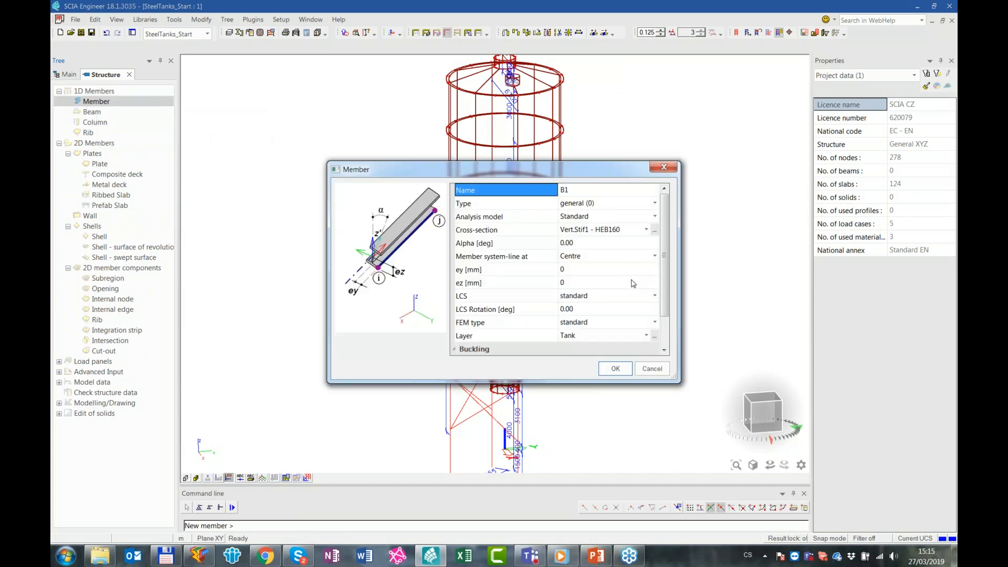
left_click(640, 235)
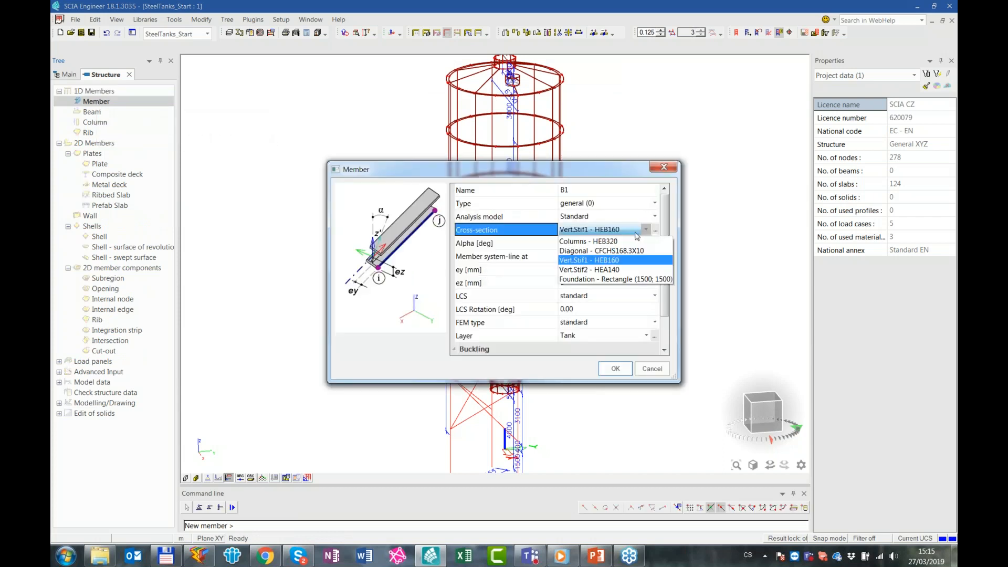
left_click(636, 242)
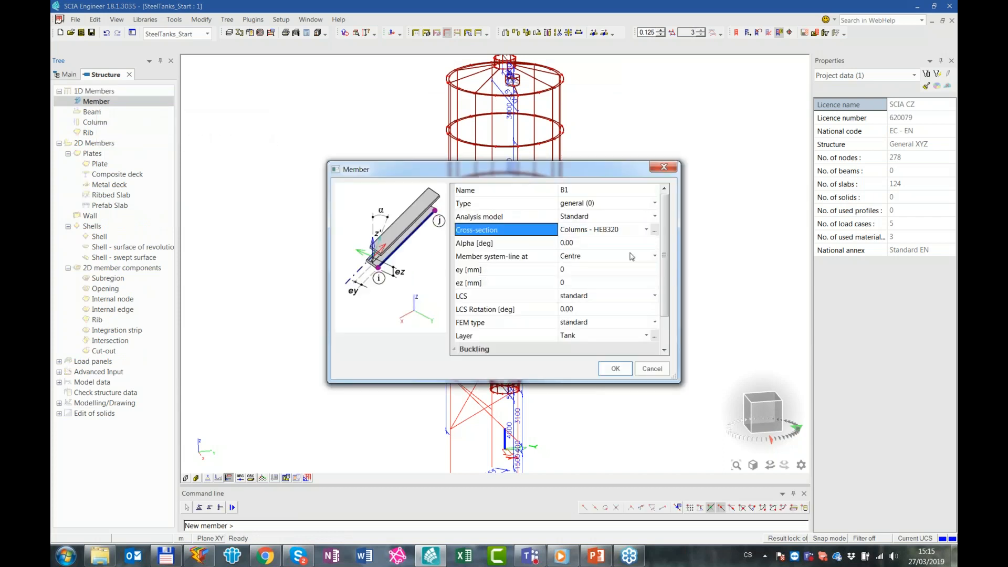
left_click(616, 369)
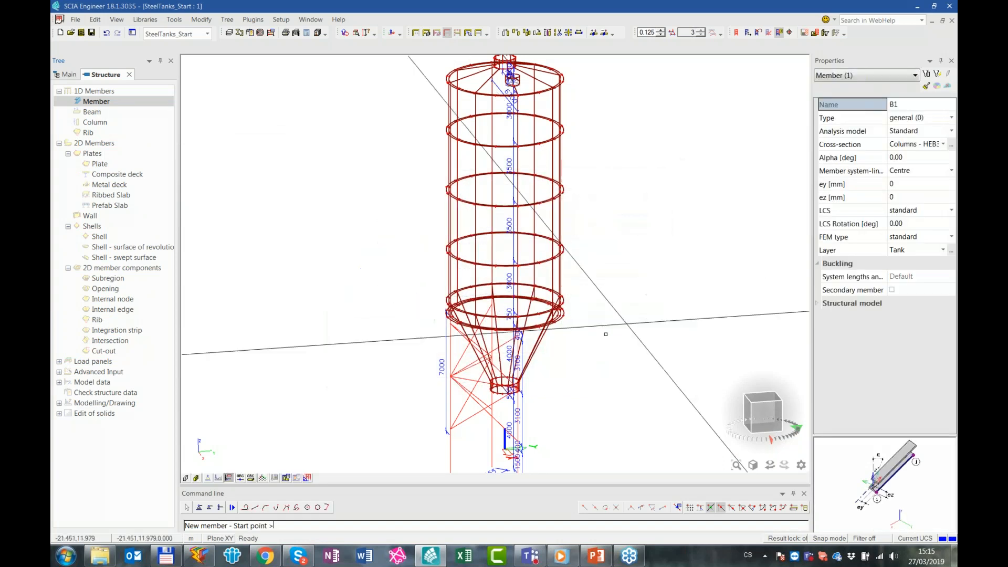
Draw the HEB320 column from the lower support-line node at 0, -3.150, 1.000 m vertically up to the ring node at height 8.000 m
scroll(450, 415, "up", 3)
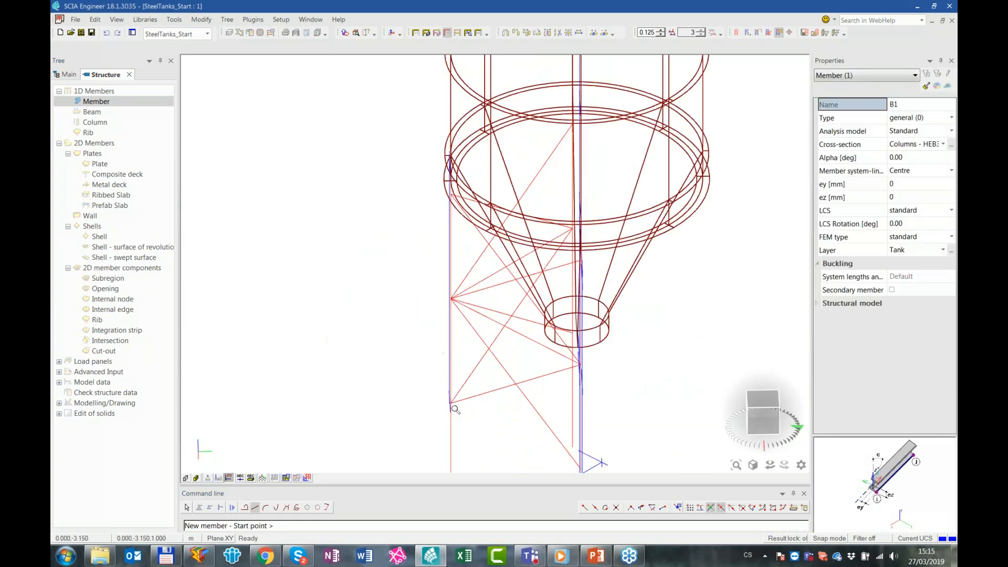
left_click(451, 416)
right_click_drag(561, 267, 555, 260, "ctrl")
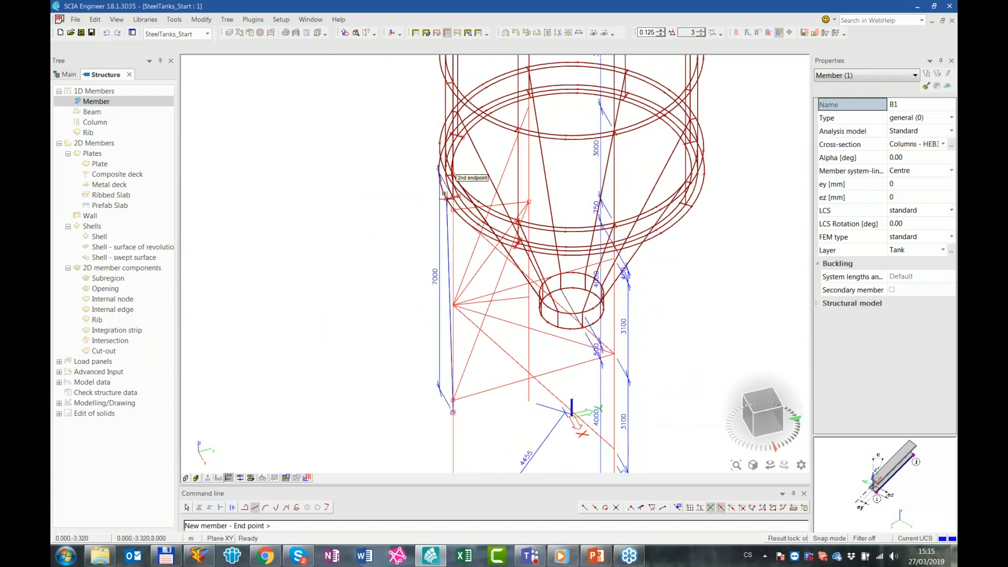
scroll(448, 203, "up", 3)
left_click(471, 209)
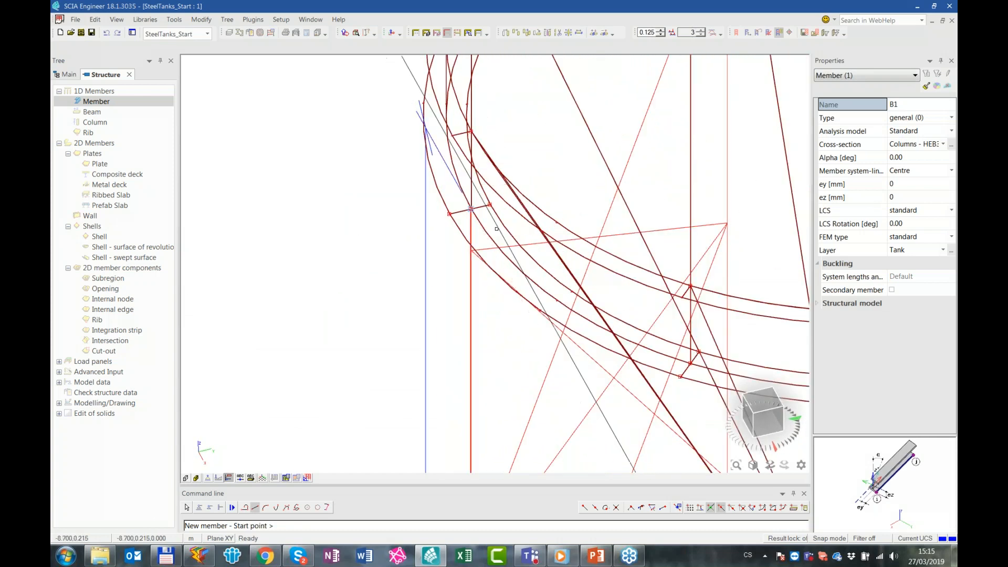
Draw another HEB320 member between the ring node at height 8.000 m and the node directly above it at 8.750 m
right_click_drag(495, 256, 508, 350, "shift")
scroll(485, 305, "up", 2)
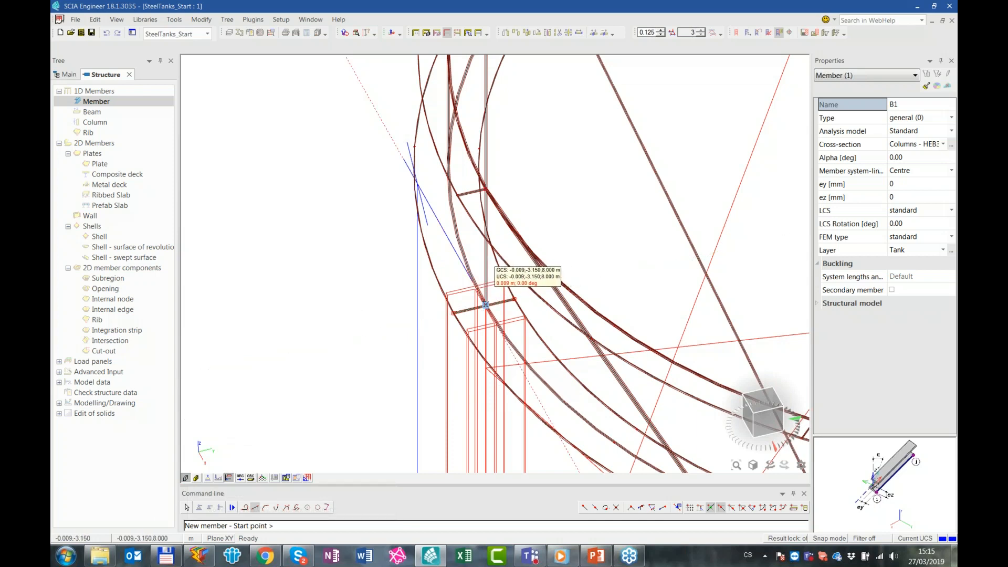
scroll(485, 306, "down", 2)
scroll(486, 306, "up", 3)
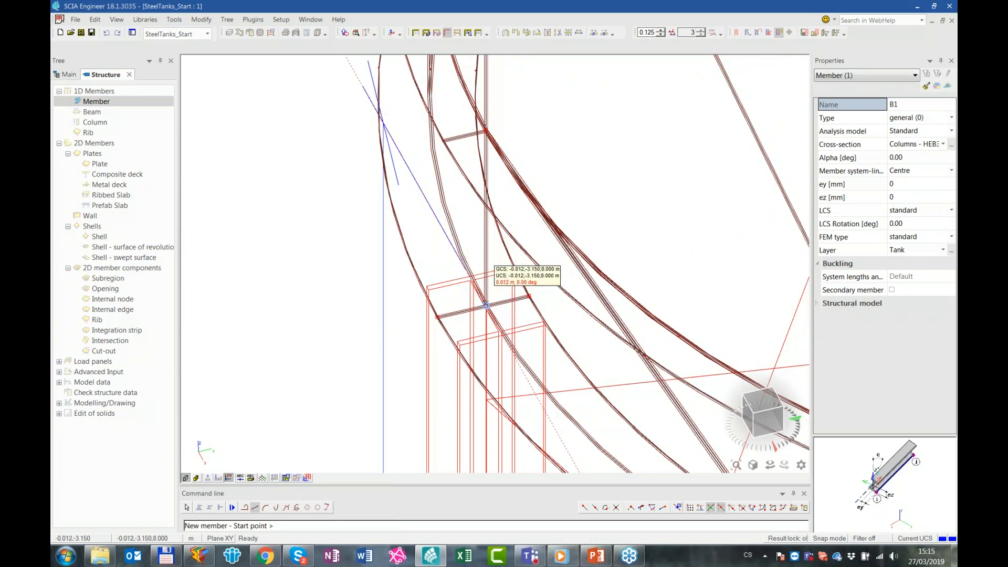
scroll(483, 304, "down", 2)
right_click(482, 304)
left_click(478, 303)
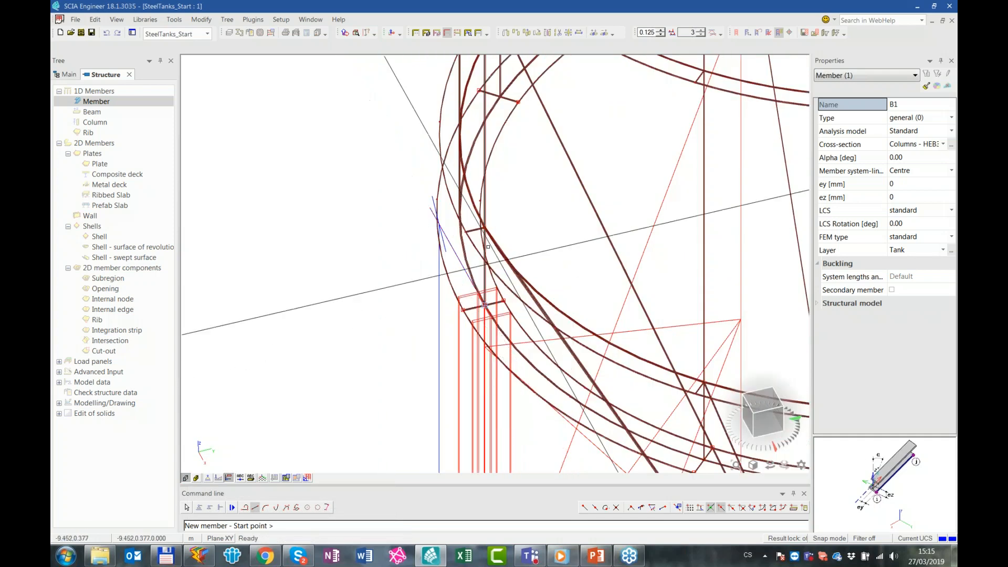
scroll(486, 228, "up", 2)
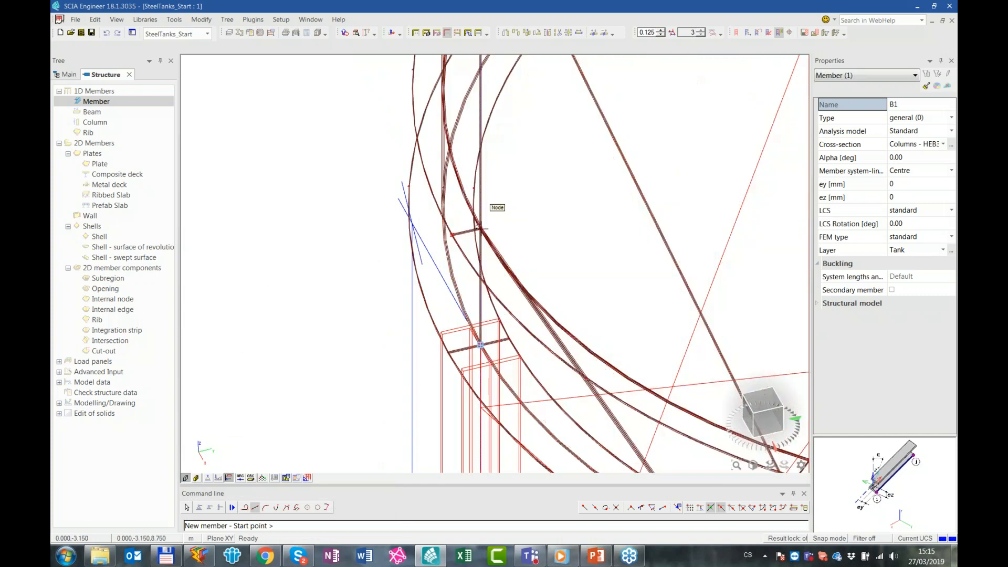
left_click(481, 229)
left_click(482, 344)
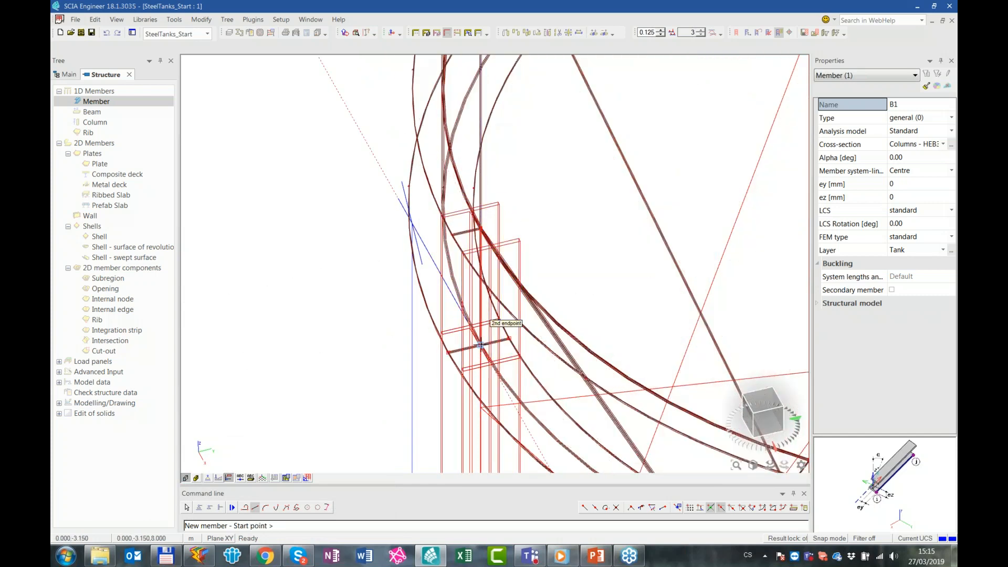
Finish drawing and rotate both new HEB320 members by setting their Alpha angle to 90°
key("Escape")
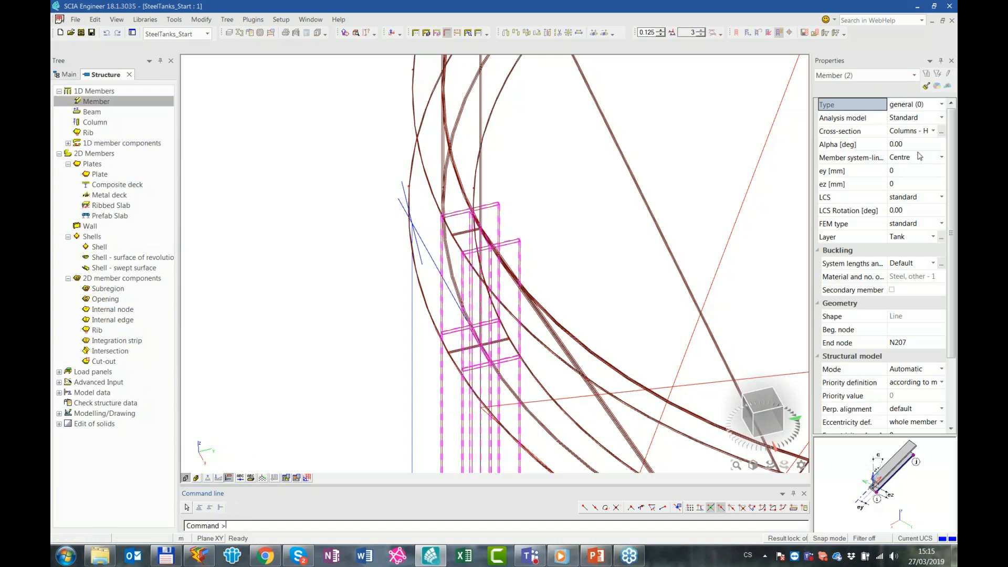
left_click(910, 149)
type("90")
key("Return")
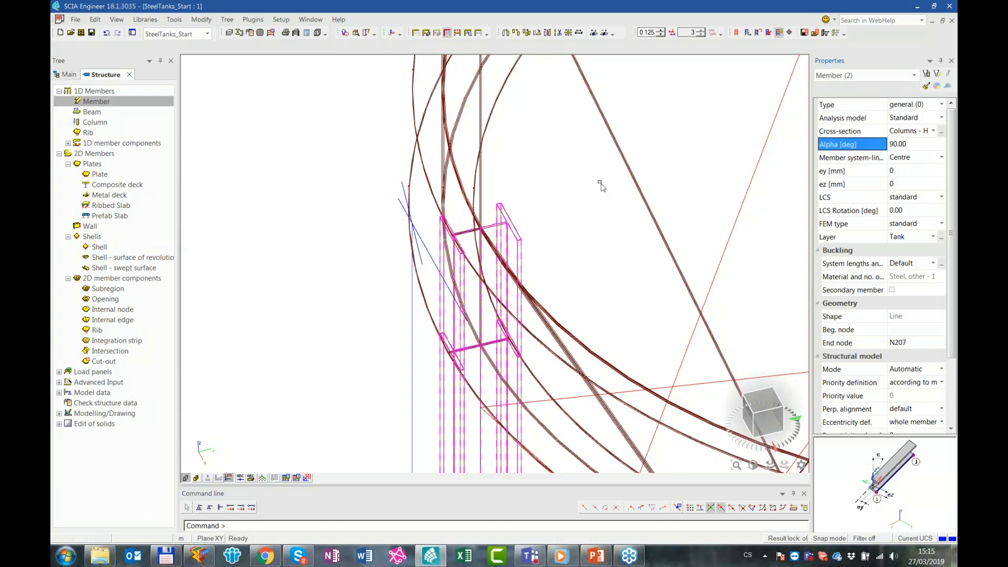
scroll(578, 234, "down", 3)
right_click_drag(582, 344, 589, 359, "ctrl")
scroll(589, 359, "down", 3)
scroll(617, 382, "up", 2)
middle_click_drag(614, 384, 494, 263)
scroll(495, 263, "down", 2)
key("Escape")
Draw a vertical Foundation - Rectangle (1500; 1500) member from 0, -3.150, -2.000 m up to the HEB320 column base at height 1.000 m
middle_click_drag(393, 364, 370, 168)
double_click(117, 103)
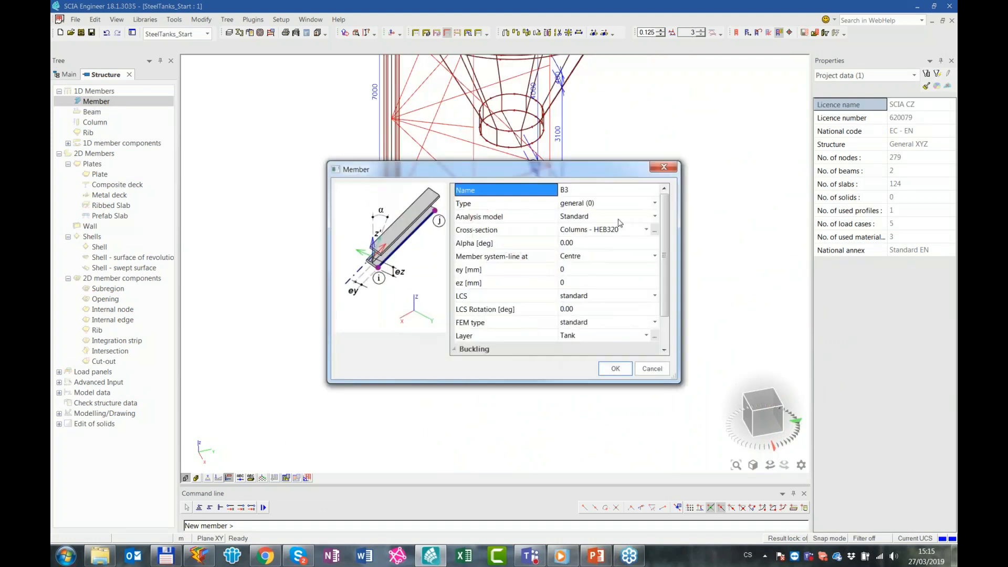
left_click(617, 230)
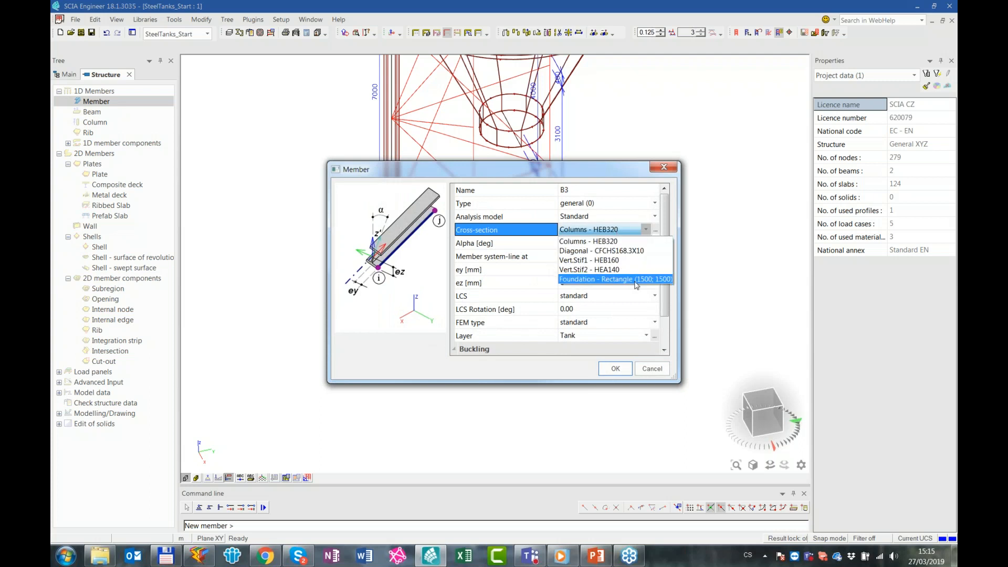
left_click(615, 279)
left_click(616, 369)
left_click(391, 329)
left_click(391, 232)
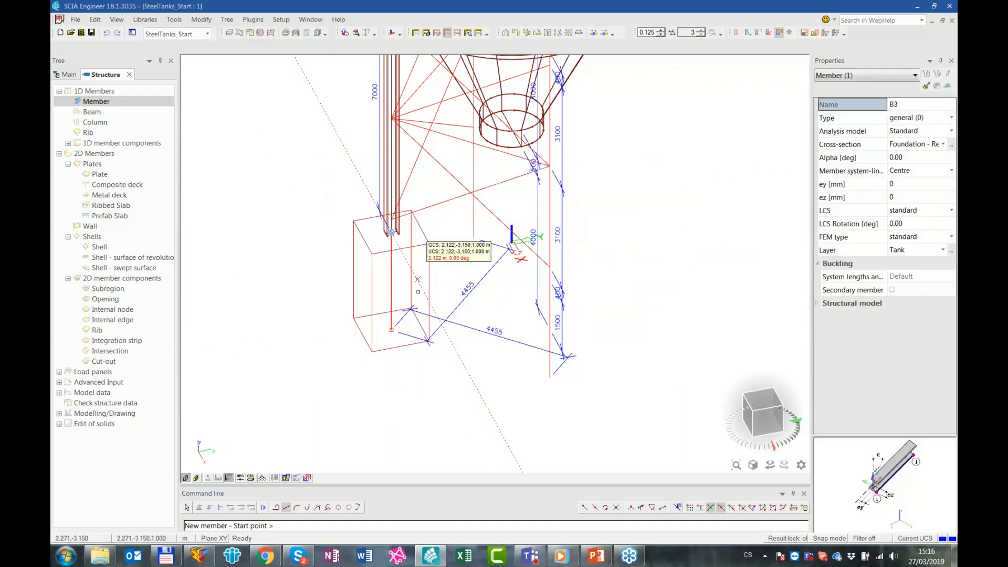
key("Escape")
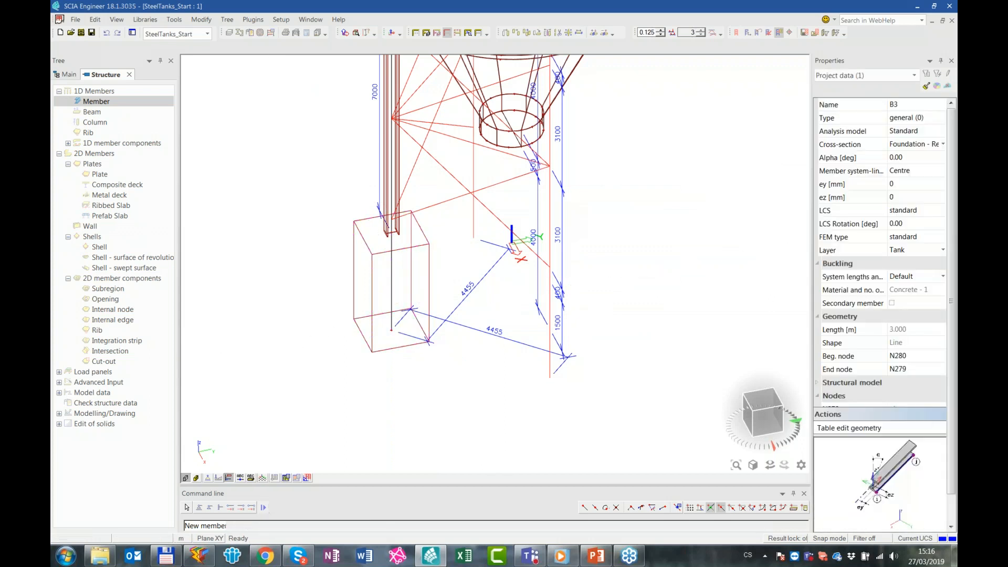
Add a fixed node support, rigid in all directions, at the foundation's lower end and set the display scale to 1
left_click(391, 330)
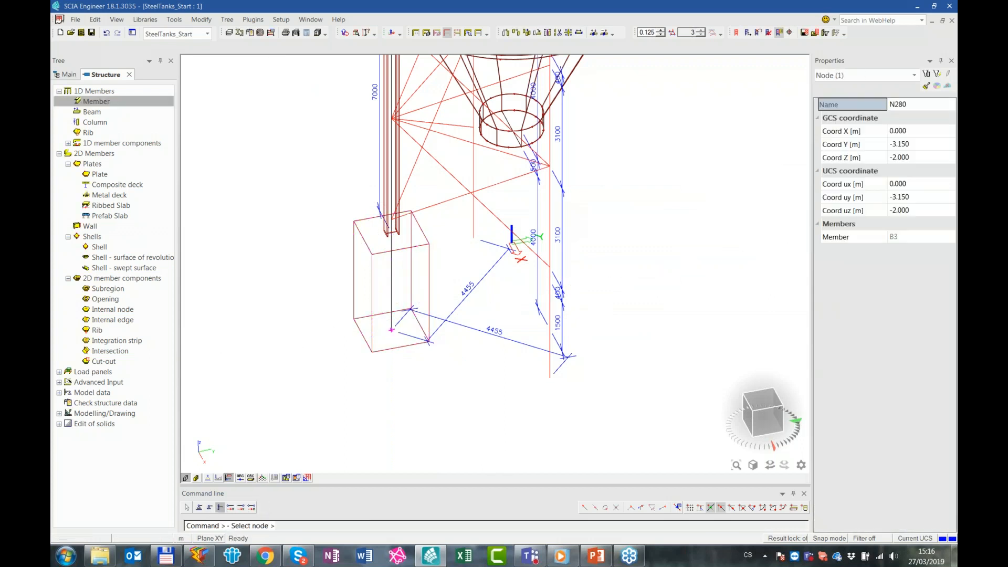
left_click(221, 509)
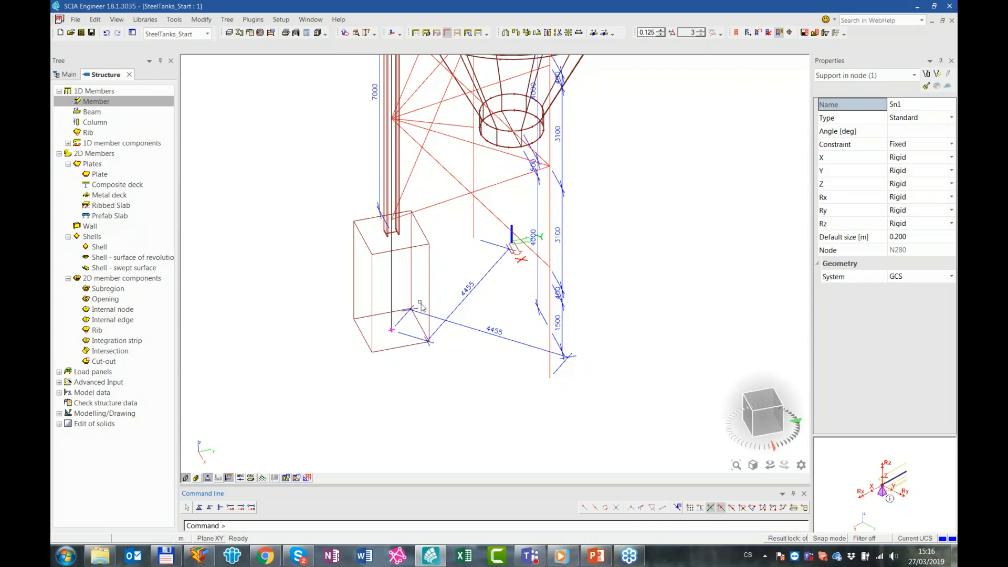
middle_click_drag(426, 320, 438, 348)
left_click(663, 31)
middle_click_drag(494, 227, 501, 316)
key("Escape")
right_click_drag(500, 312, 504, 307, "ctrl")
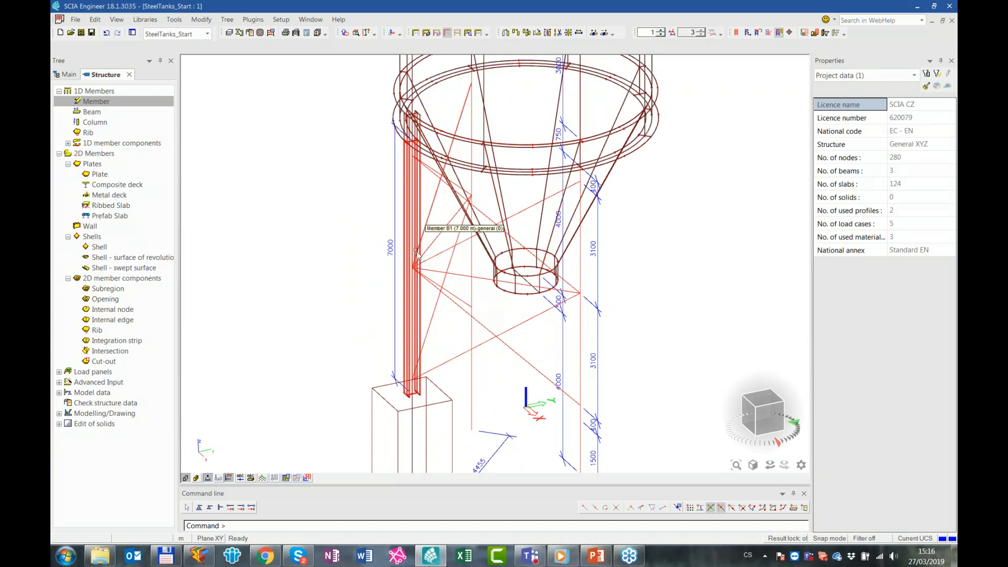
Draw the two crossed Diagonal - CFCHS168.3X10 members of the lower bay between the column and the adjacent vertical line, heights 1.400 and 4.500 m
double_click(96, 102)
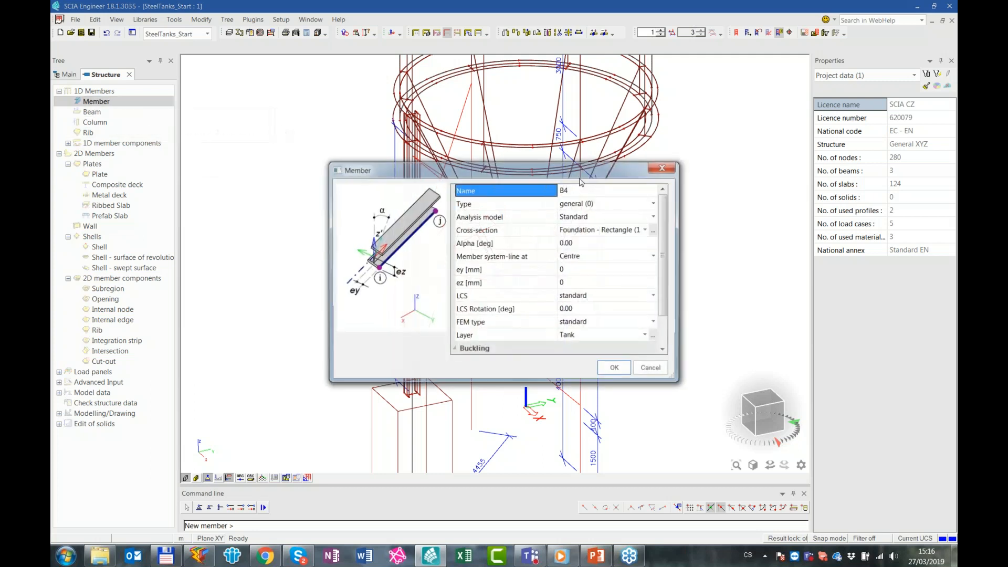
left_click(608, 234)
left_click(634, 231)
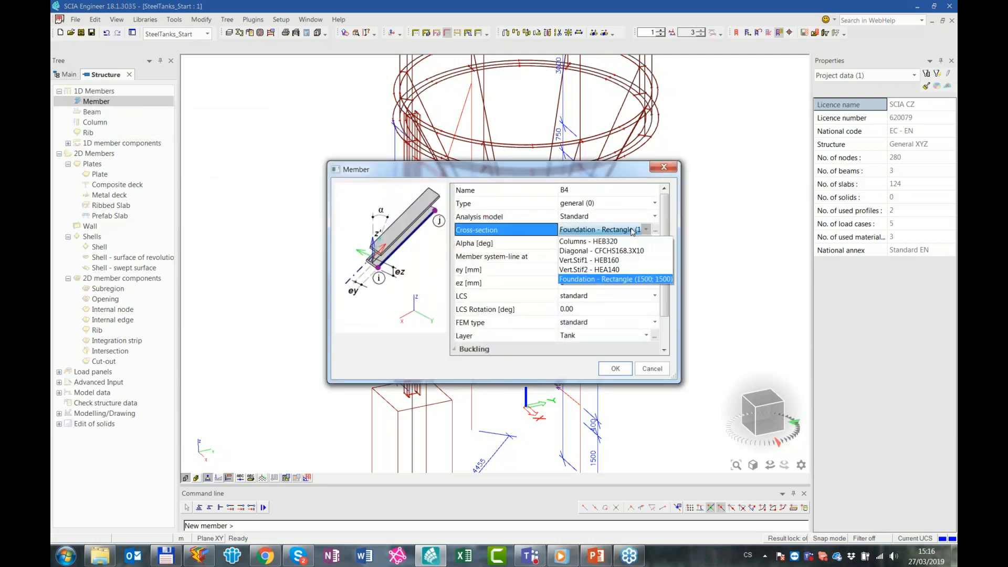
left_click(637, 251)
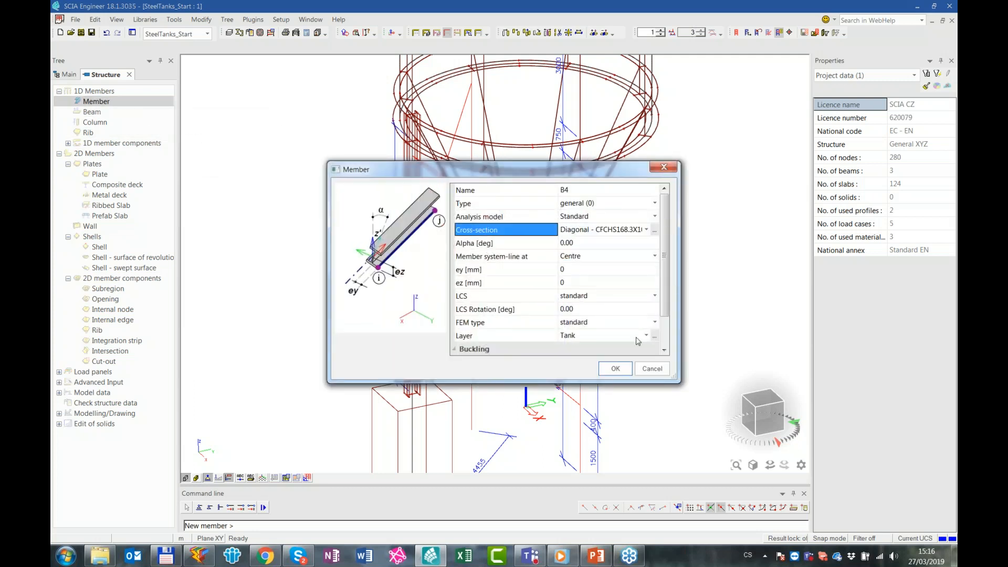
left_click(616, 369)
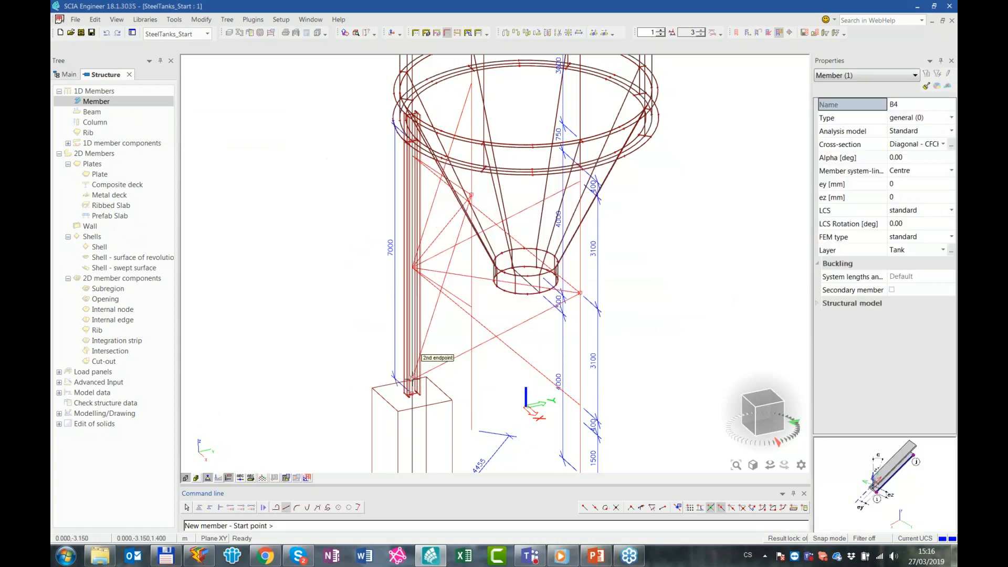
left_click(678, 509)
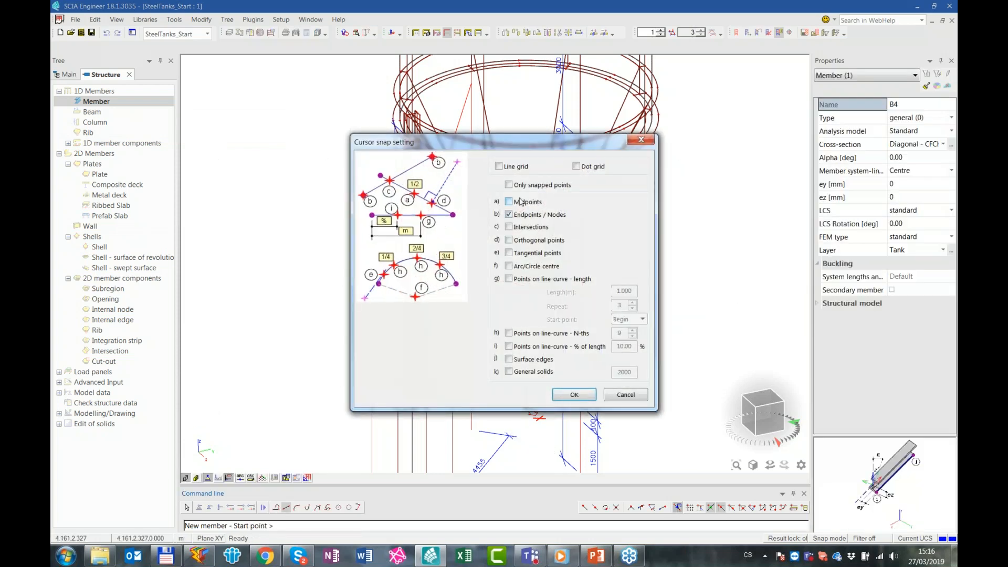
left_click(577, 396)
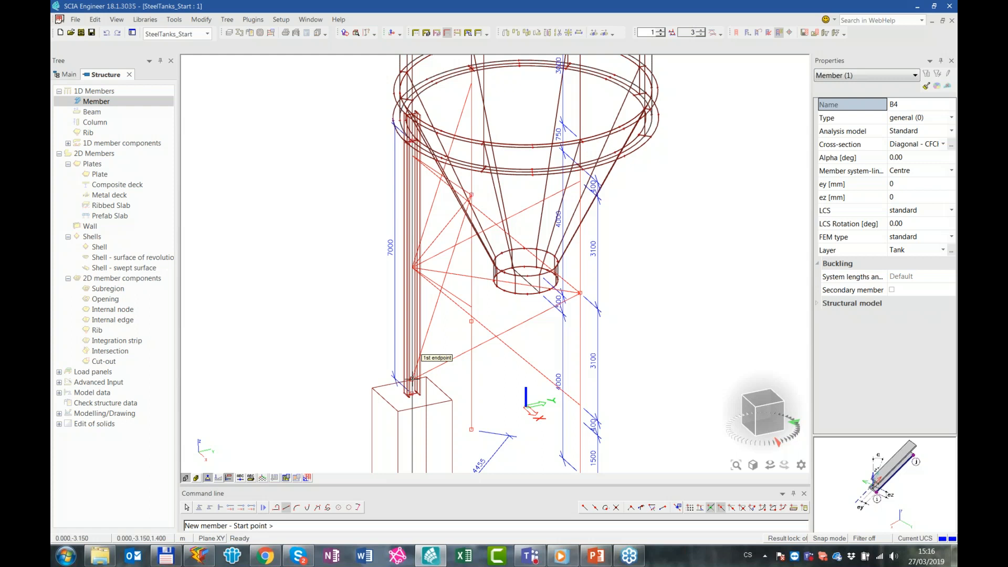
left_click(580, 293)
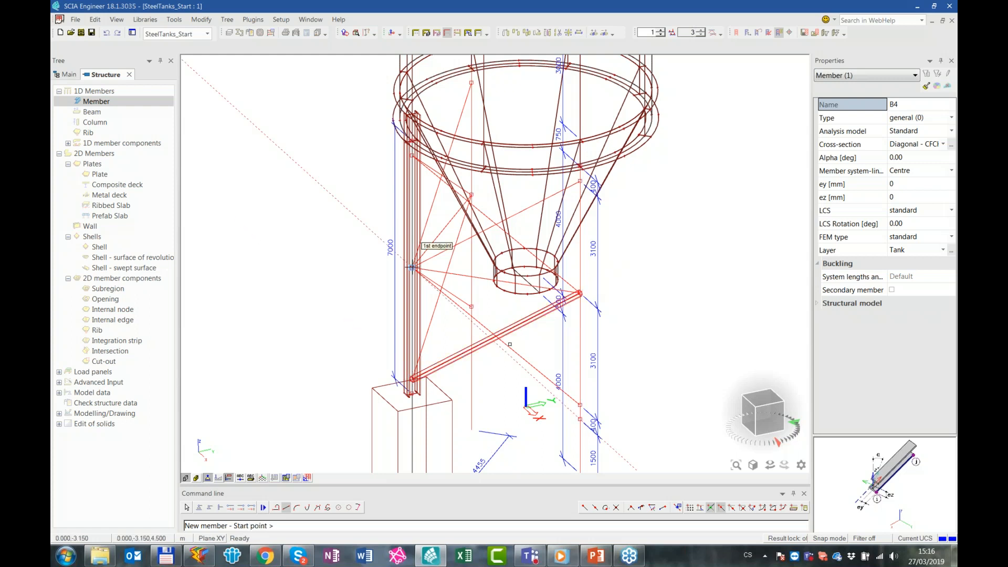
left_click(413, 268)
left_click(579, 404)
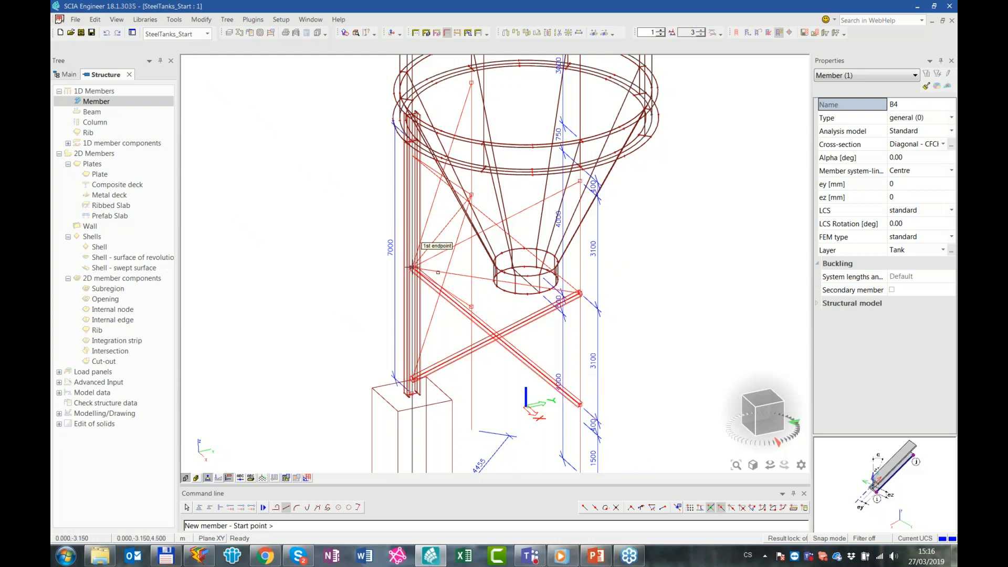
Draw the horizontal strut at height 4.500 m and the two crossed diagonals of the upper bay with the same CFCHS168.3X10 section
left_click(412, 267)
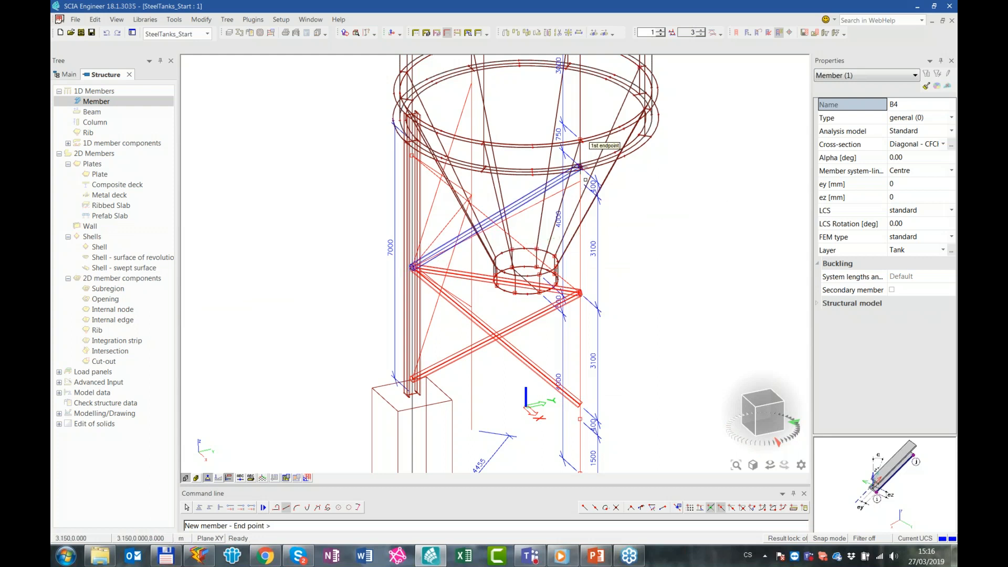
left_click(587, 294)
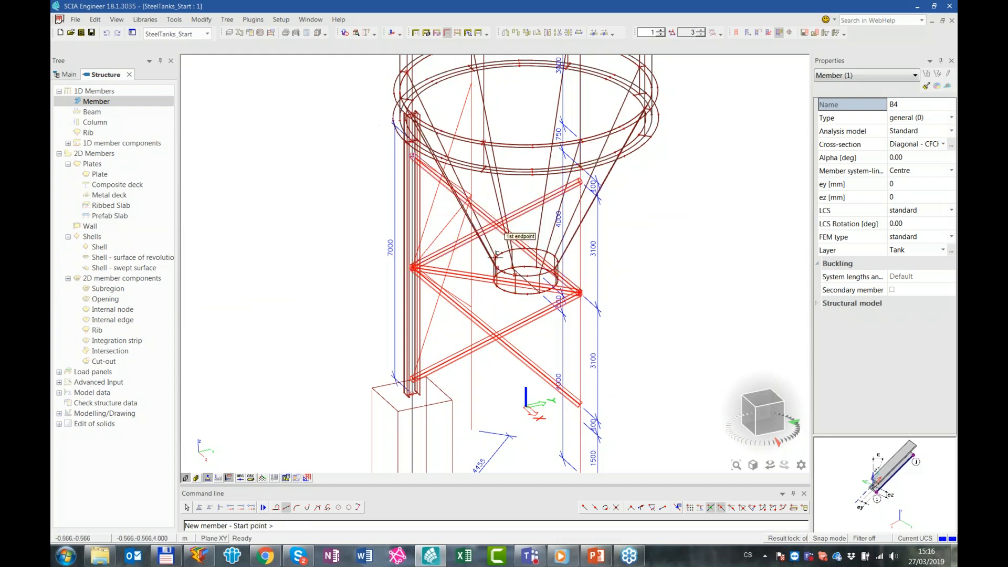
left_click(428, 182)
key("Escape")
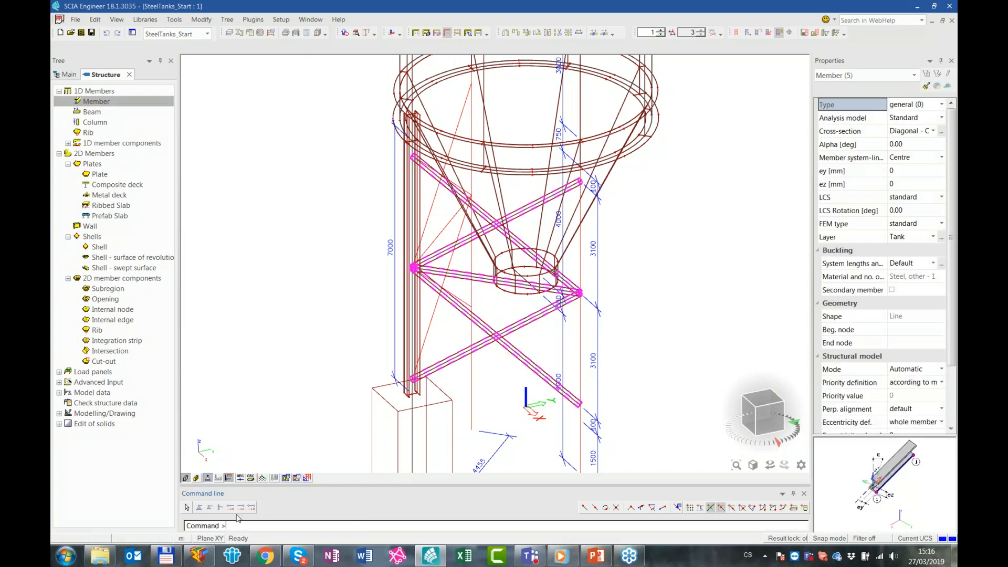
Add hinges at both ends of the five selected bracing members and clear the selection
left_click(251, 507)
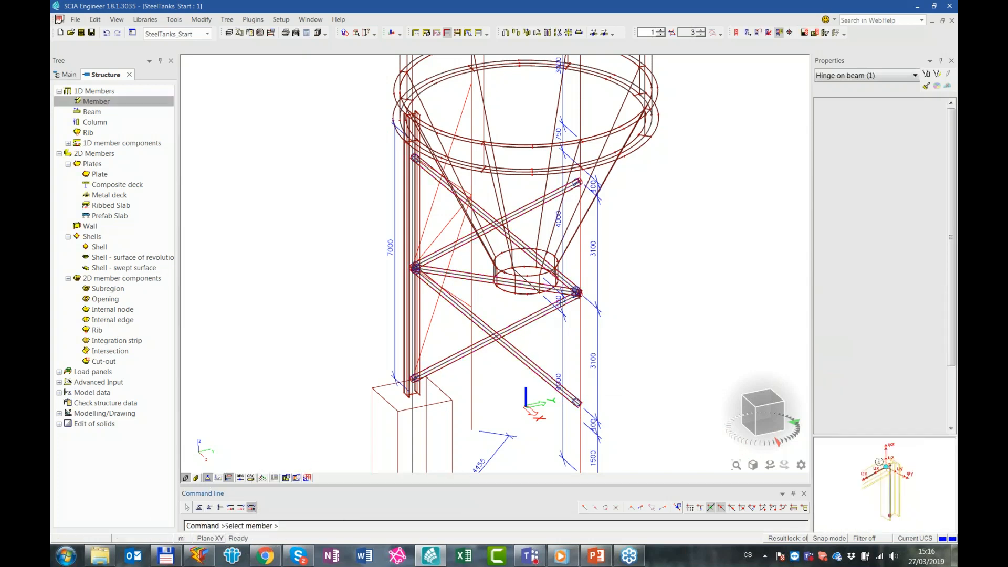
middle_click_drag(561, 185, 582, 342)
middle_click_drag(758, 210, 735, 286)
key("Escape")
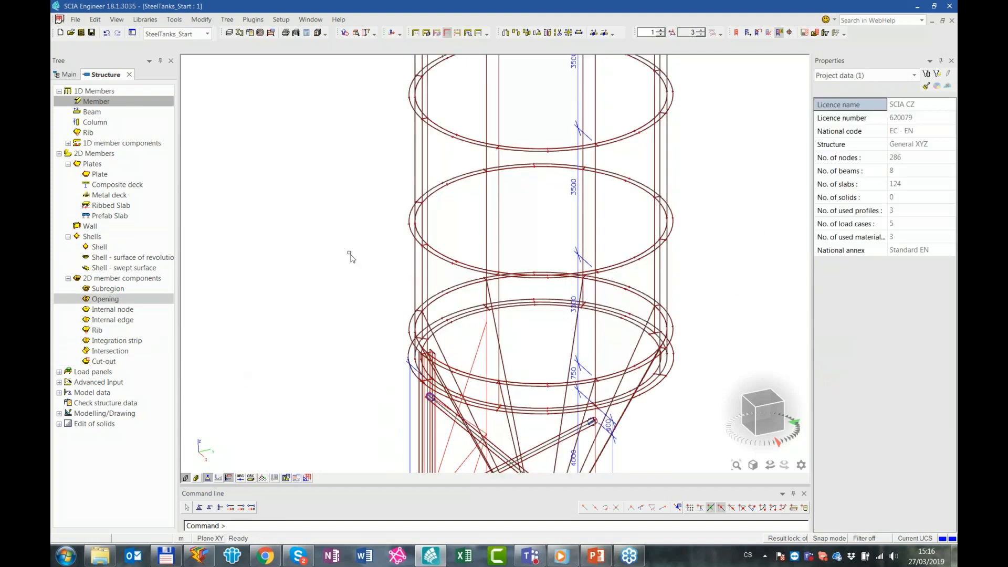
Draw a Vert.Stif1 - HEB160 stiffener from the ring node at 0, -3.150, 8.750 m vertically up to the roof-edge node at height 21.750 m
left_click(100, 102)
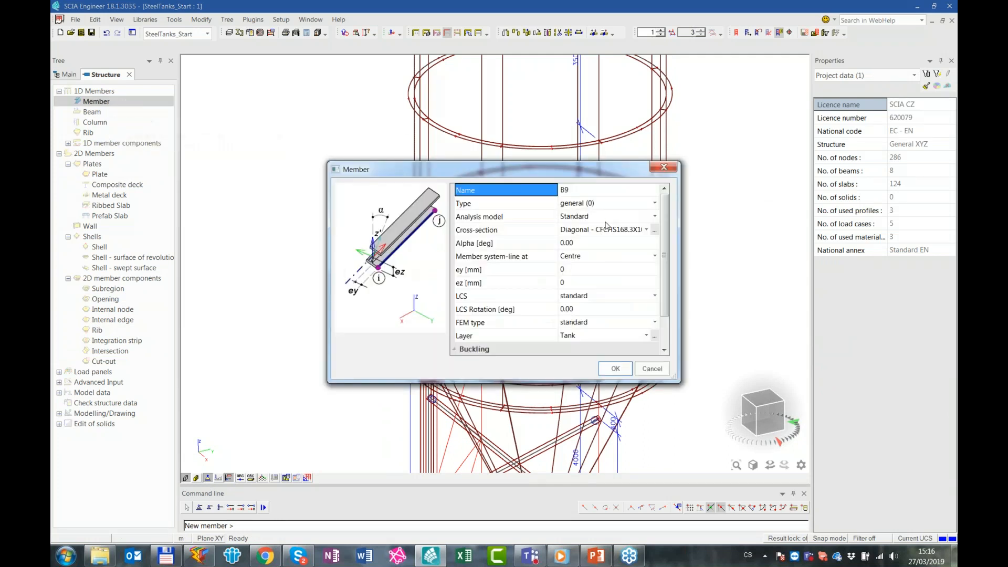
left_click(612, 232)
left_click(614, 231)
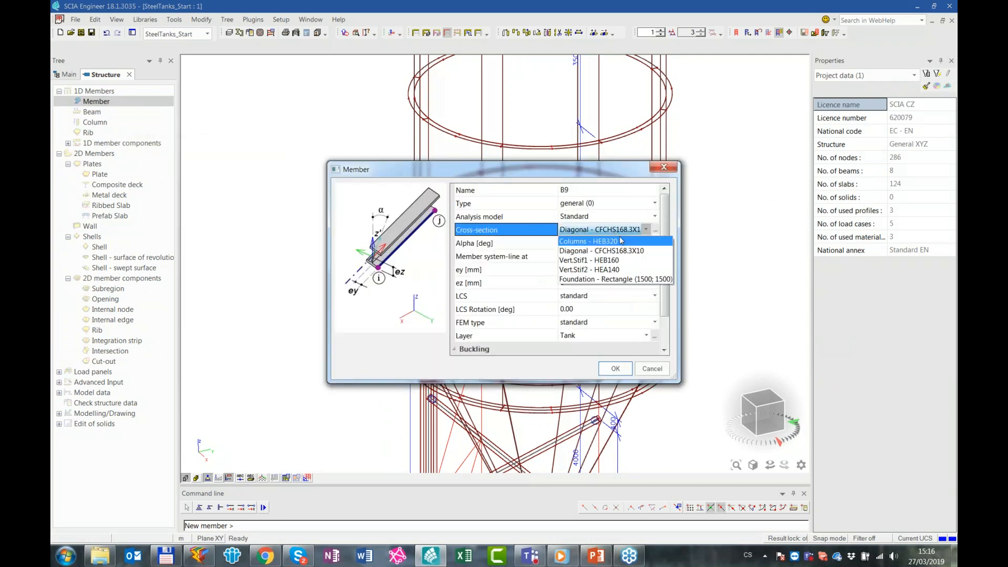
left_click(619, 261)
left_click(615, 369)
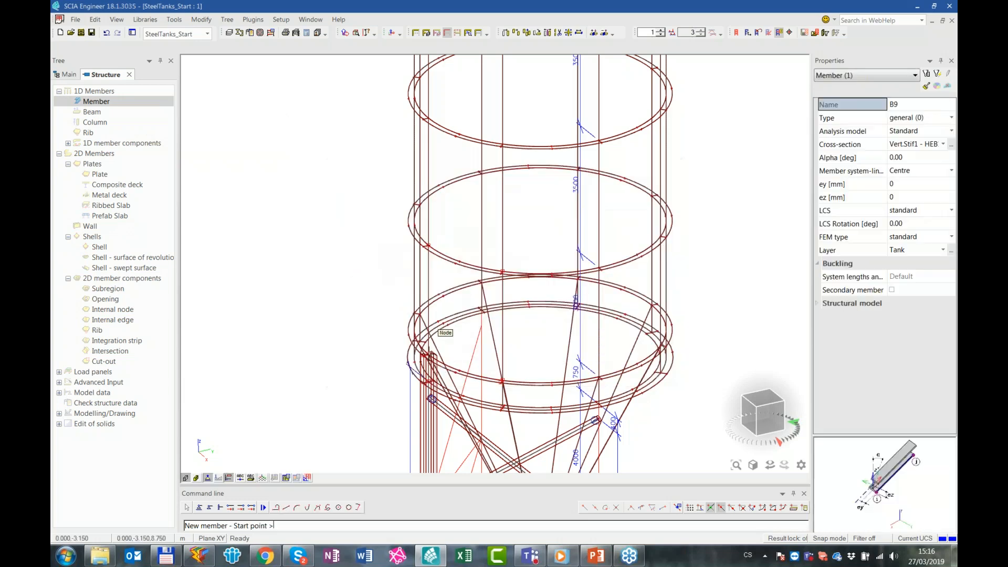
scroll(425, 357, "up", 3)
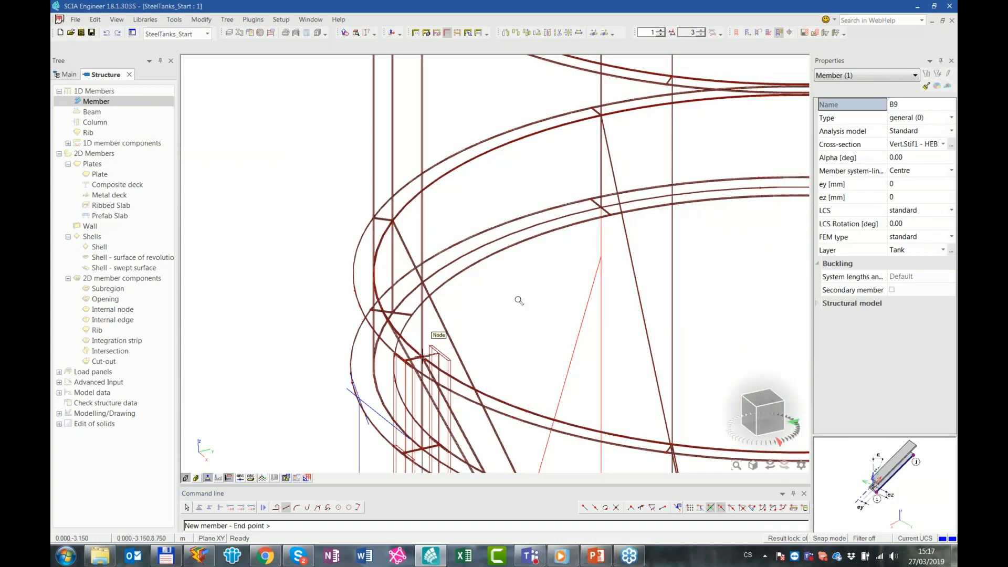
scroll(517, 297, "down", 5)
scroll(544, 194, "up", 6)
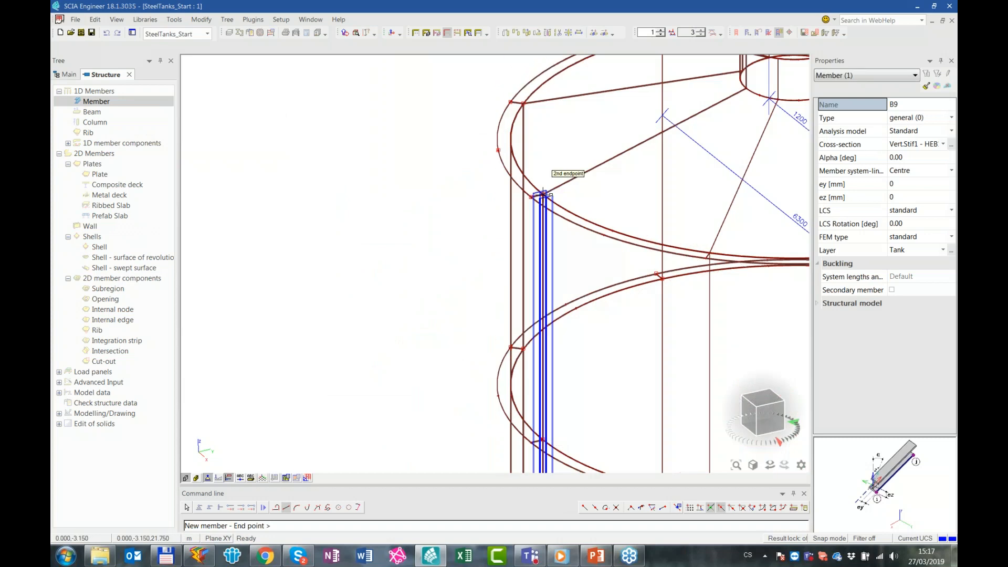
left_click(544, 195)
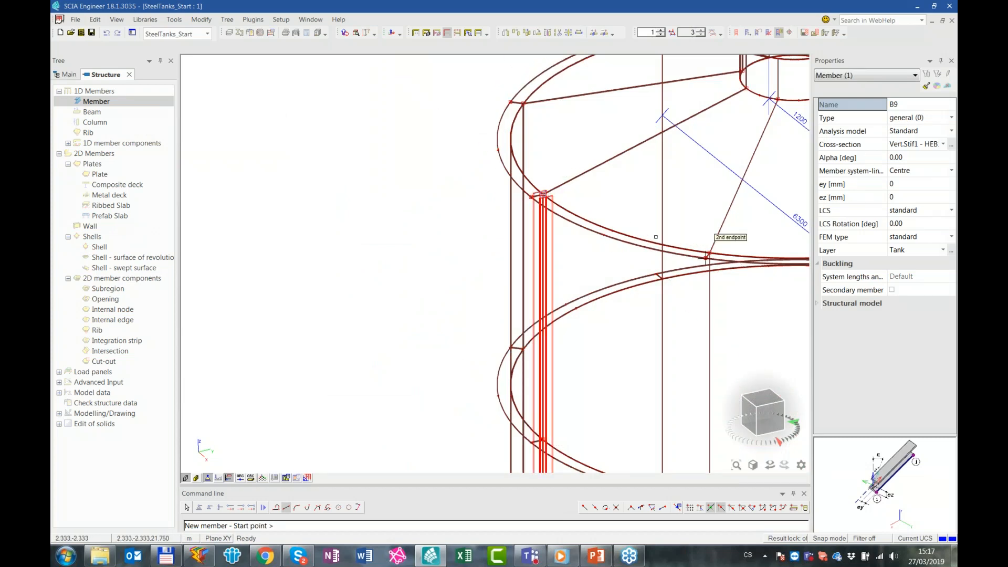
key("Escape")
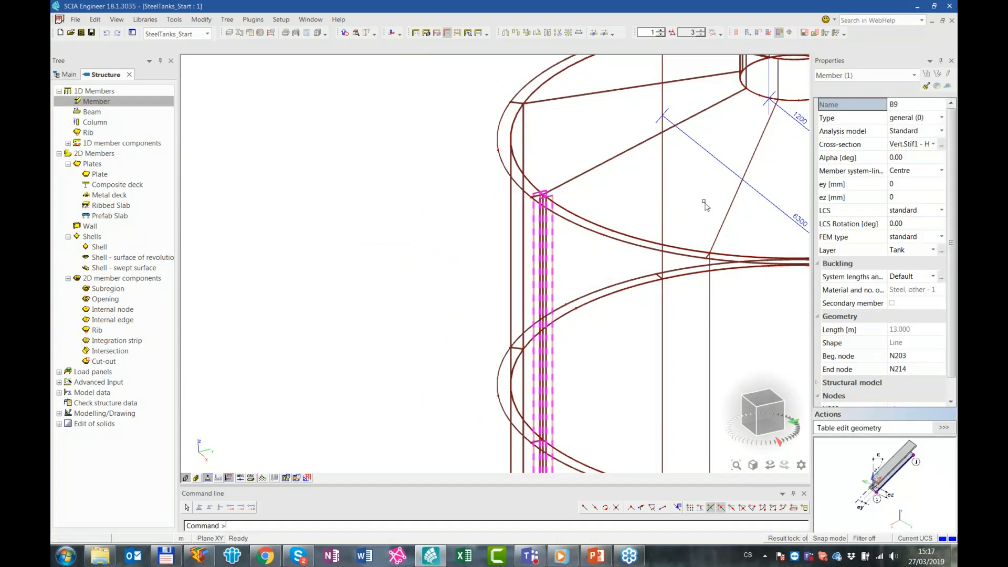
Set the HEB160 stiffener's Alpha angle to 90° and its member system-line to Left, then inspect its alignment with the tank wall
left_click(912, 158)
key("Return")
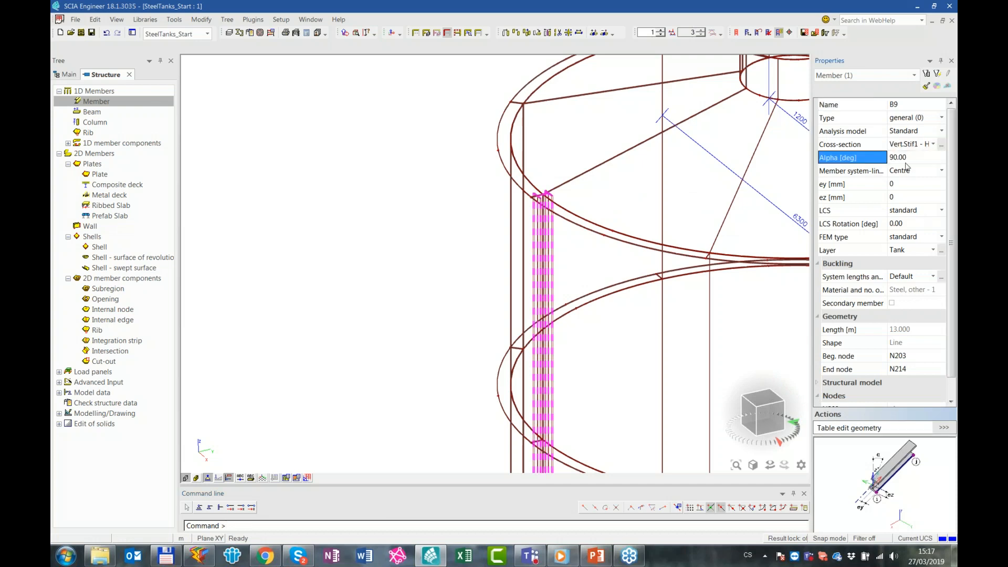
scroll(628, 204, "down", 3)
middle_click_drag(620, 193, 559, 196)
scroll(558, 195, "up", 2)
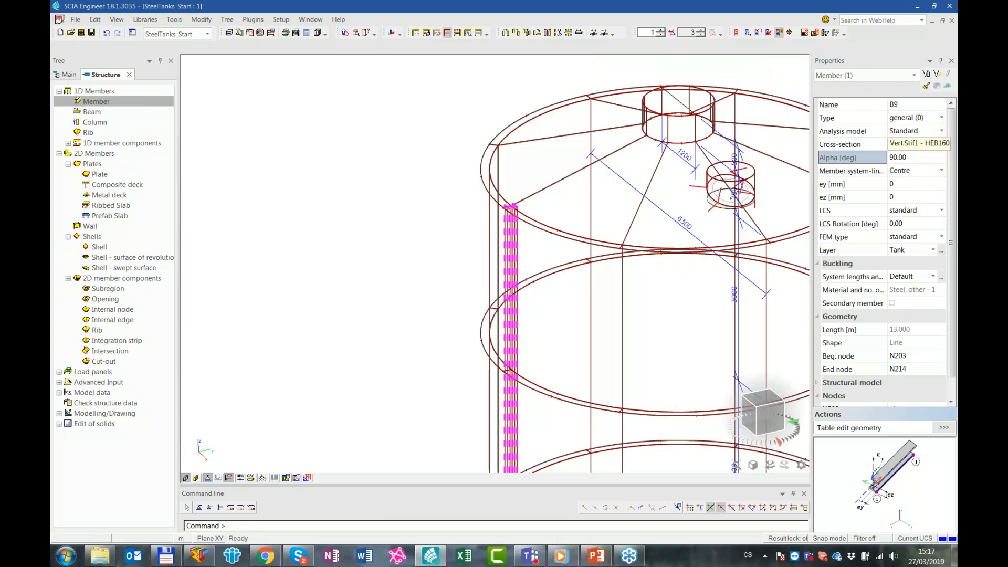
left_click(912, 172)
left_click(912, 210)
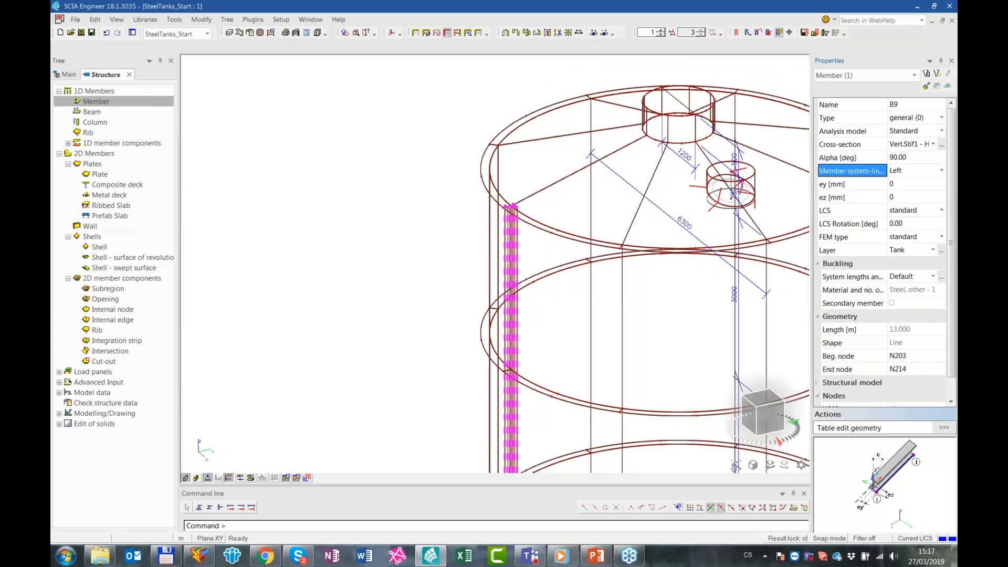
scroll(466, 221, "up", 5)
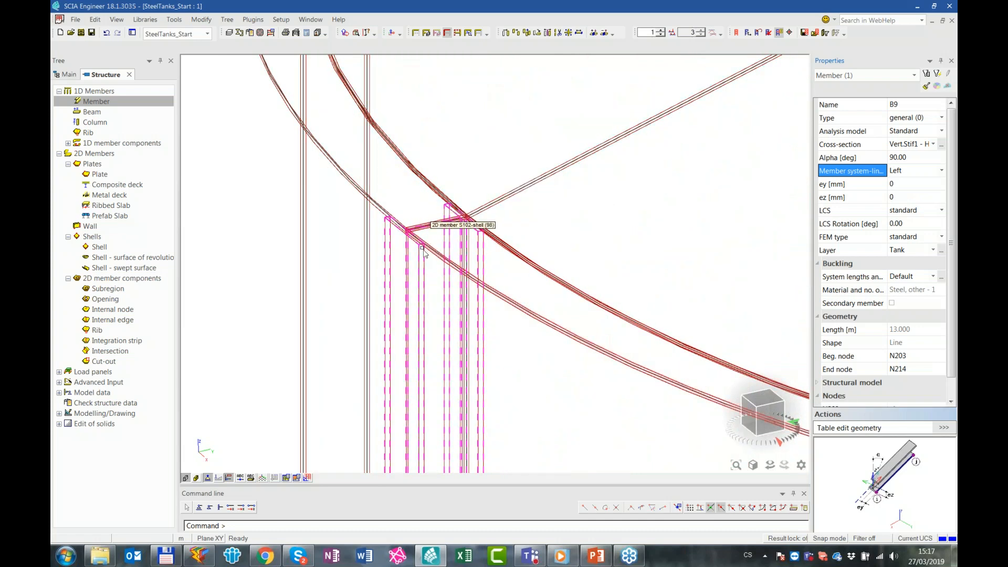
scroll(423, 249, "down", 5)
scroll(556, 398, "down", 5)
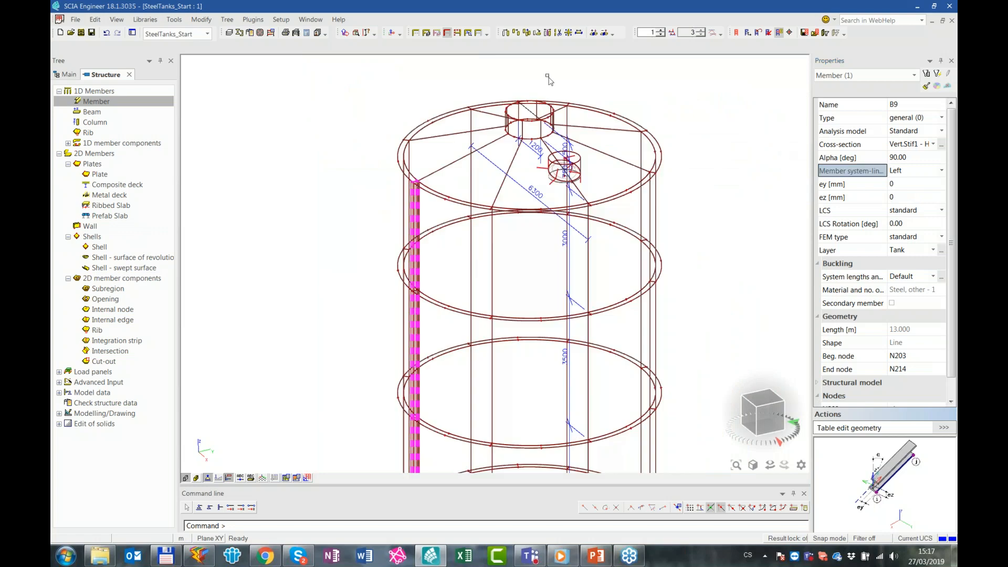
right_click_drag(489, 218, 431, 289, "ctrl")
scroll(432, 292, "up", 4)
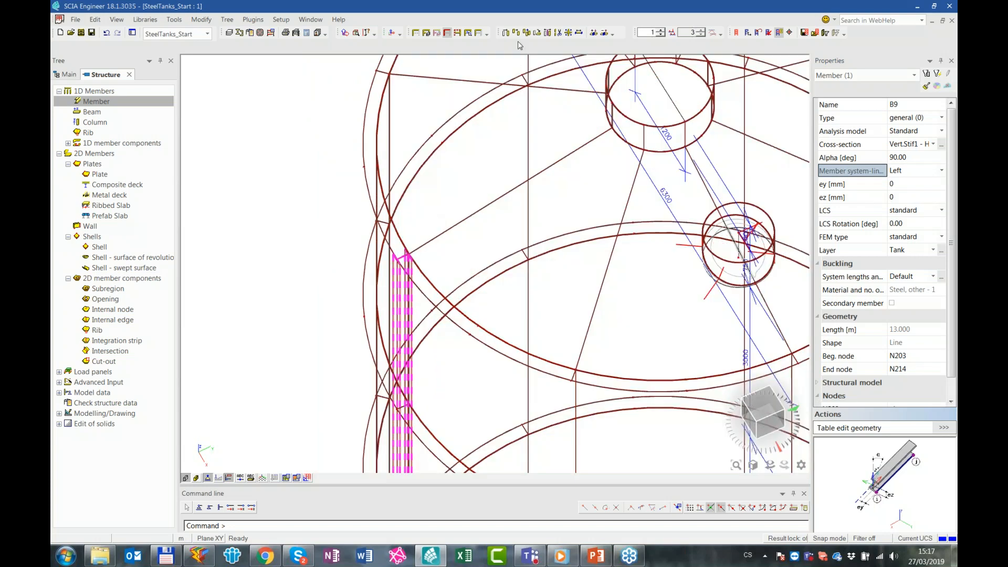
Multicopy the HEB160 stiffener with number of copies 2, rotated 45° about Z between copies around the current UCS
left_click(526, 33)
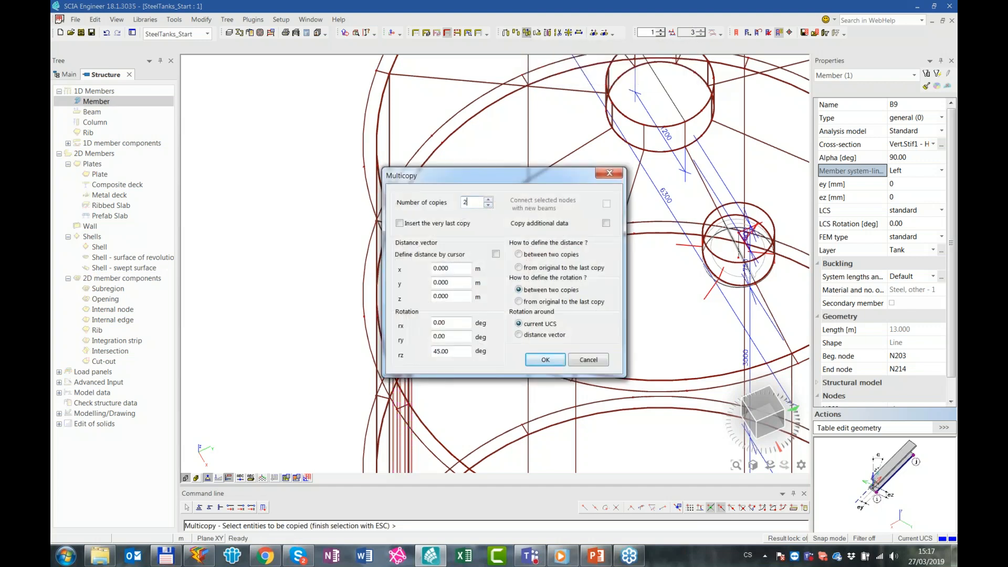
left_click_drag(482, 173, 467, 199)
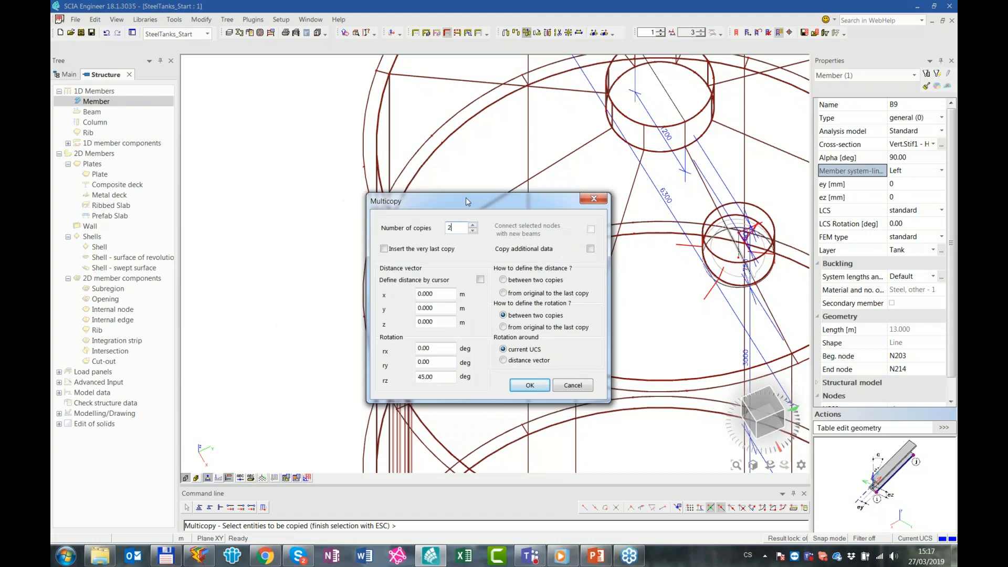
left_click(530, 385)
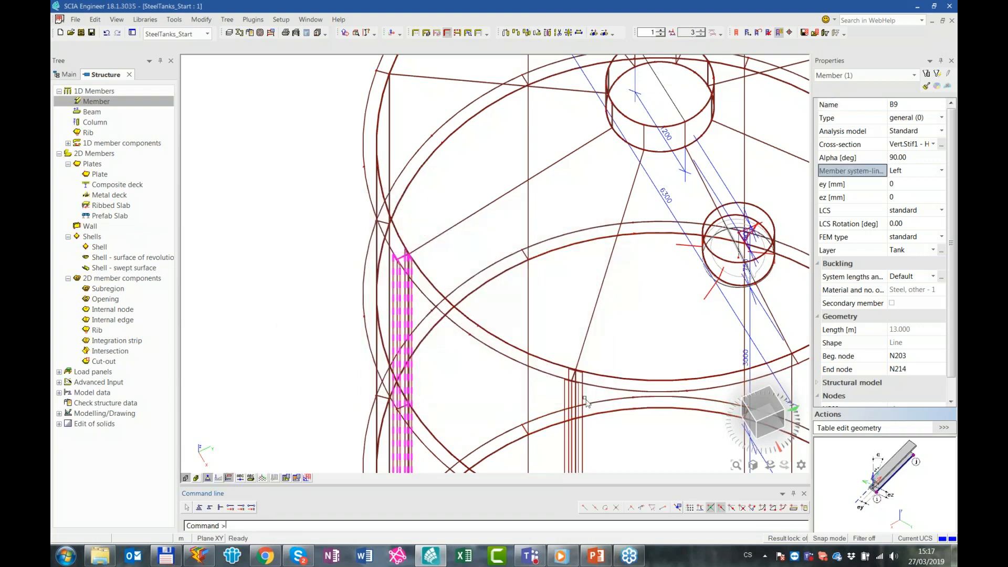
key("Escape")
Change the copied stiffener's cross-section to Vert.Stif2 - HEA140 and inspect it along the tank wall
left_click(578, 392)
scroll(612, 328, "down", 4)
right_click_drag(622, 316, 544, 262, "ctrl")
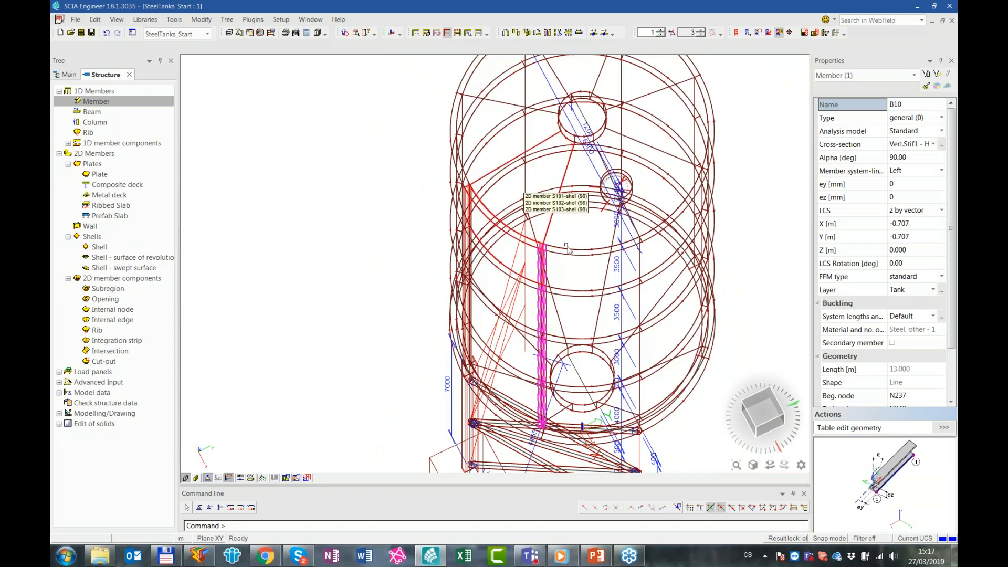
left_click(912, 144)
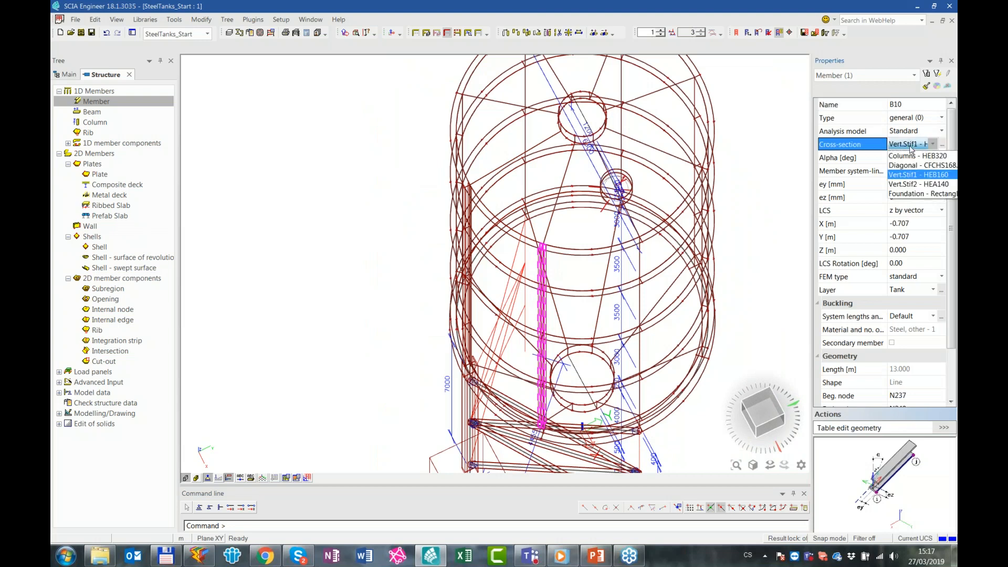
left_click(920, 184)
scroll(553, 271, "up", 5)
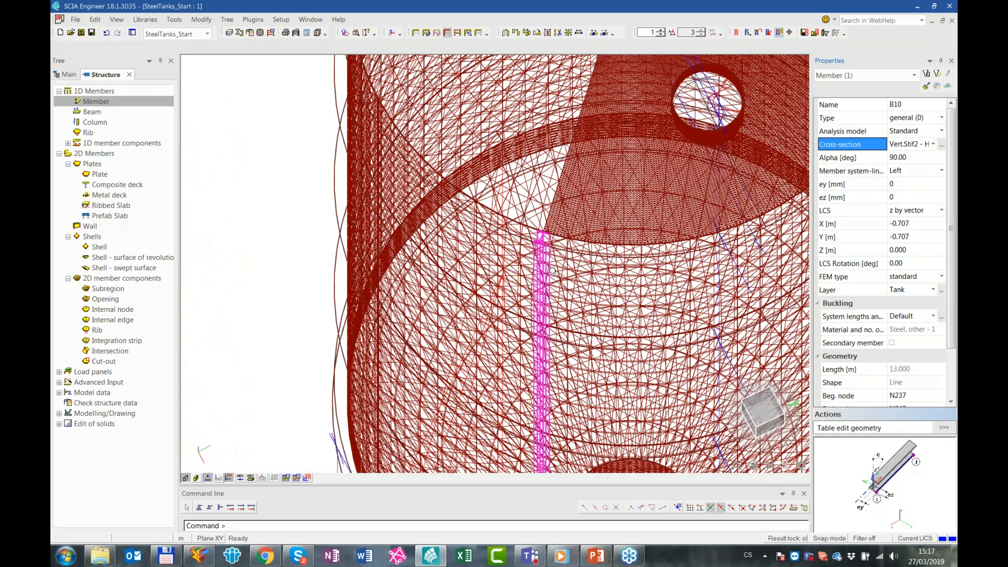
scroll(553, 271, "down", 5)
right_click_drag(553, 271, 552, 210, "ctrl")
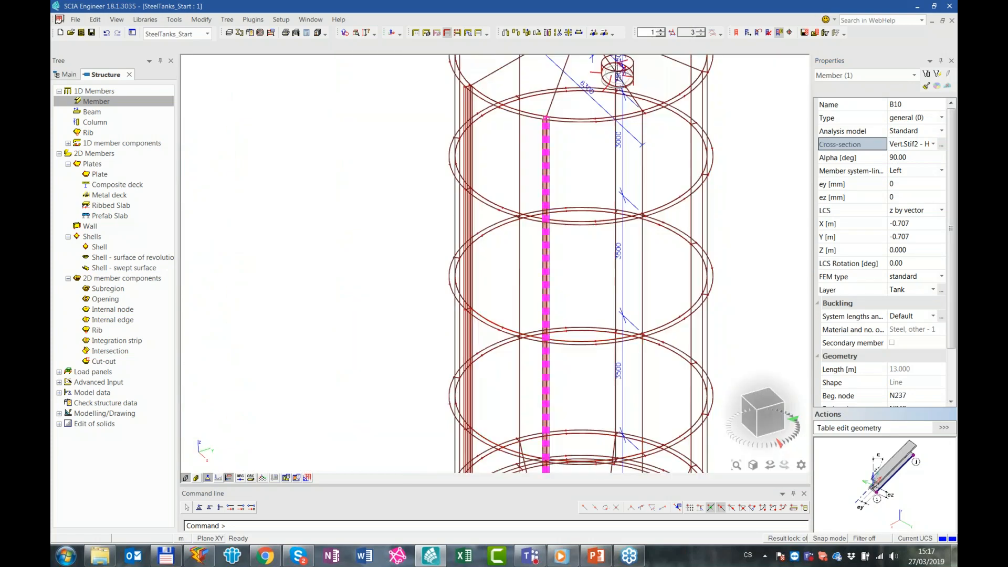
middle_click_drag(552, 394, 551, 157)
scroll(485, 287, "up", 3)
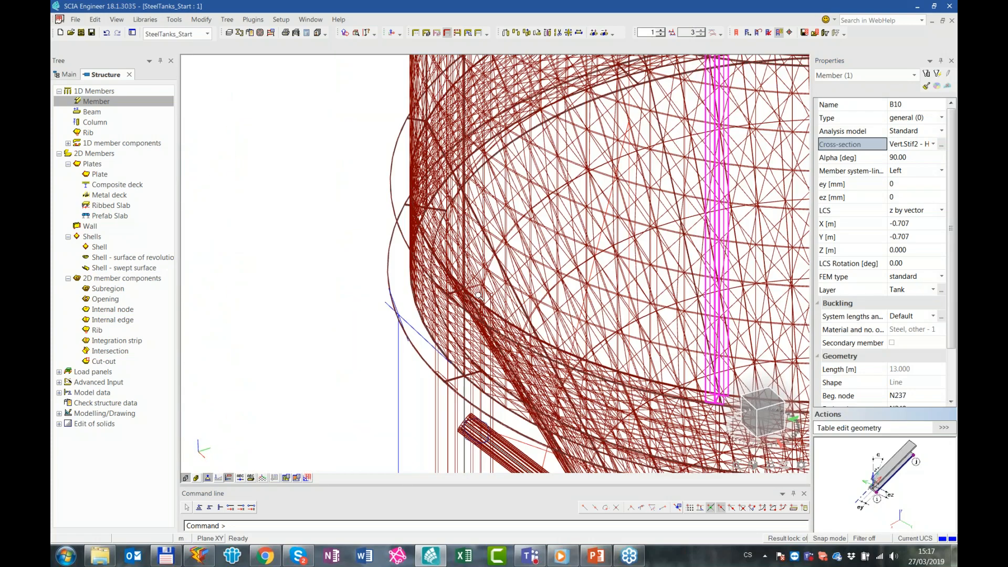
Select all members sharing the Standard analysis model and multicopy them with number of copies 4, rotated 90° about Z between copies
left_click(878, 132)
left_click(938, 74)
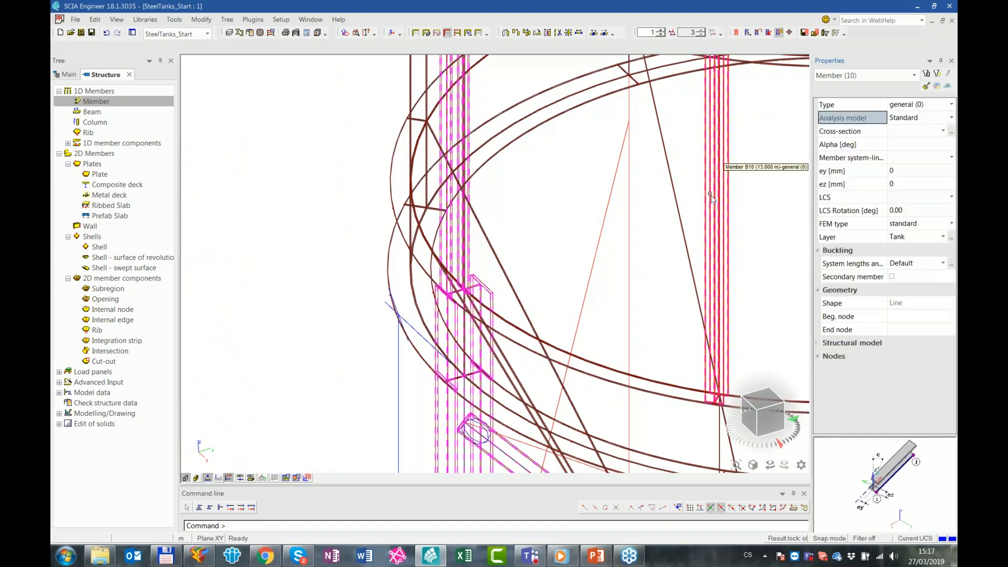
scroll(690, 235, "down", 5)
scroll(558, 178, "up", 3)
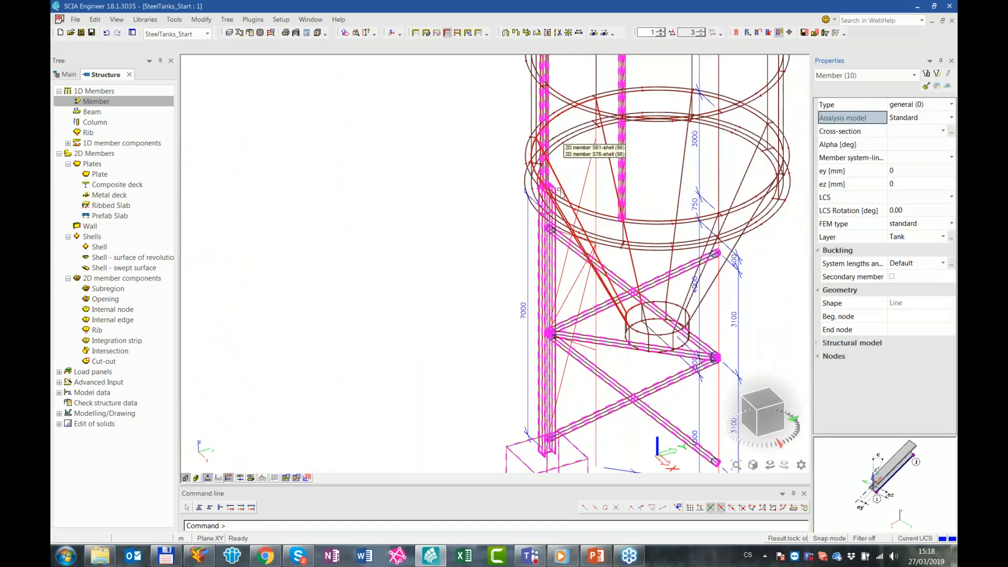
middle_click_drag(640, 324, 594, 284)
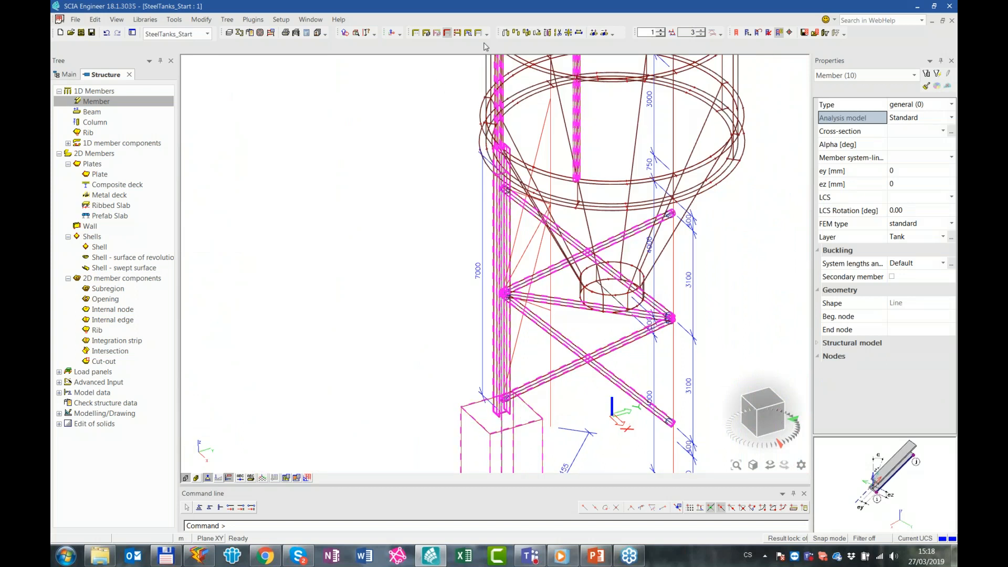
left_click(526, 33)
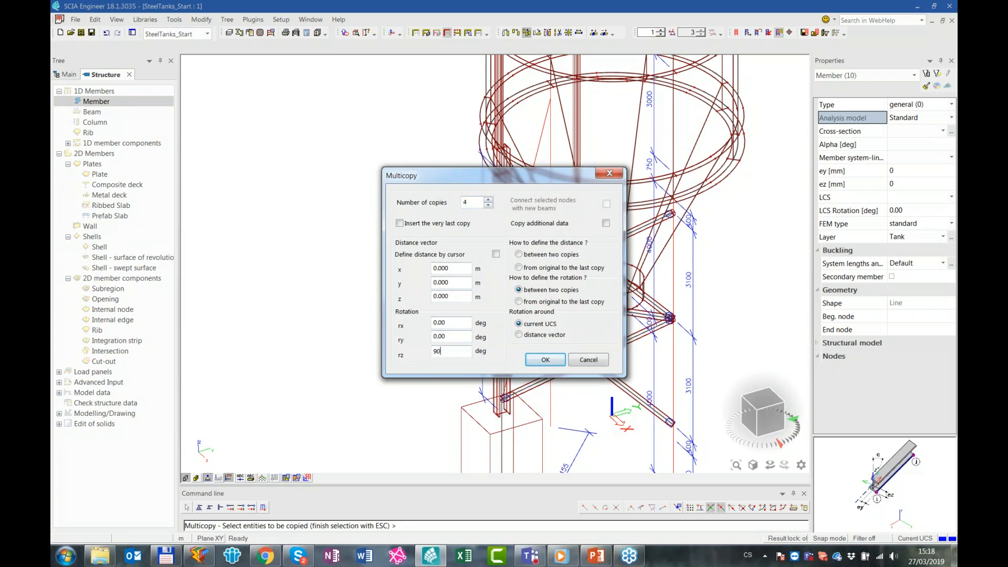
left_click(541, 361)
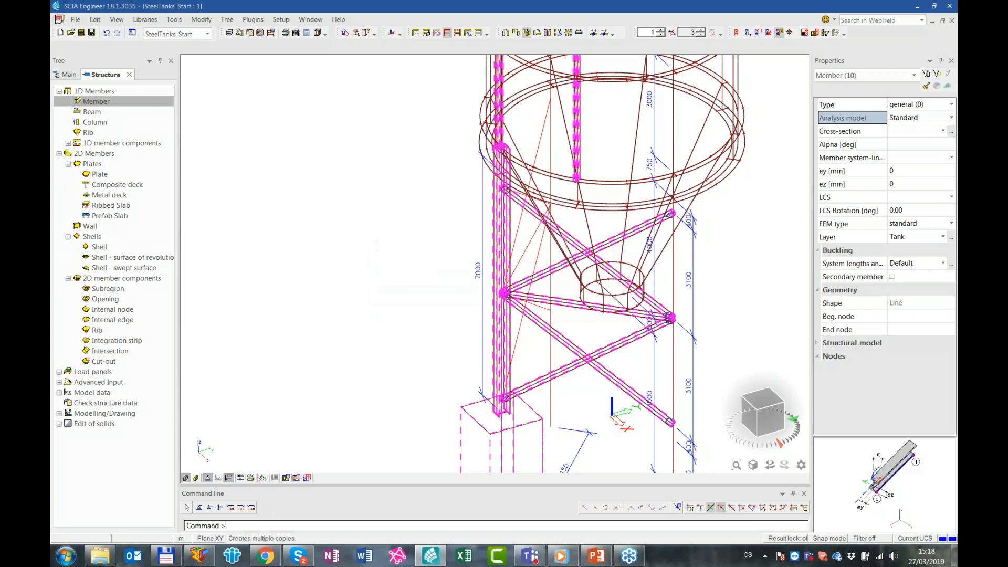
key("Escape")
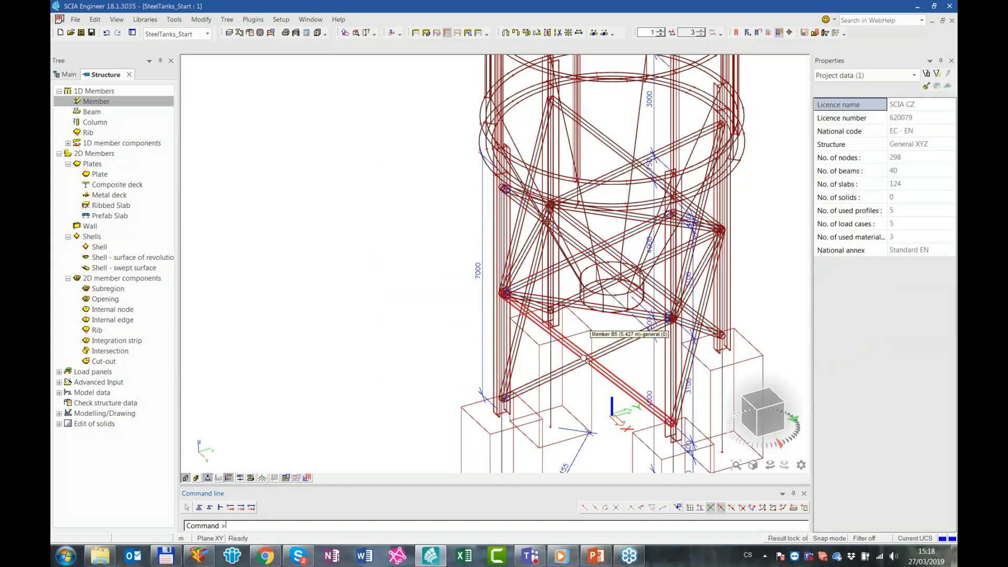
Show the model with rendered surfaces and examine the copied columns, bracing, foundations and stiffeners around the tank
scroll(583, 357, "down", 4)
right_click_drag(659, 328, 611, 285, "ctrl")
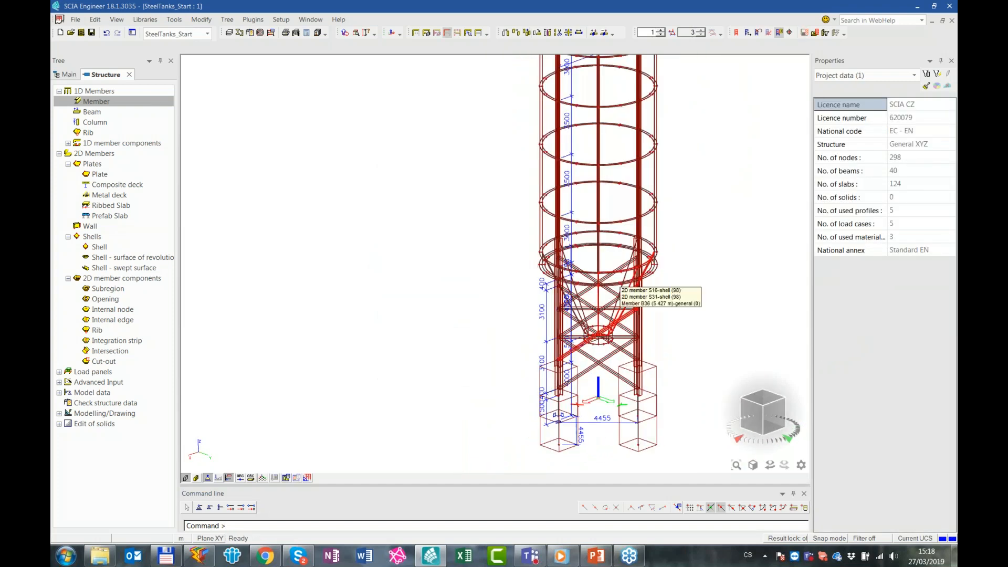
left_click(196, 478)
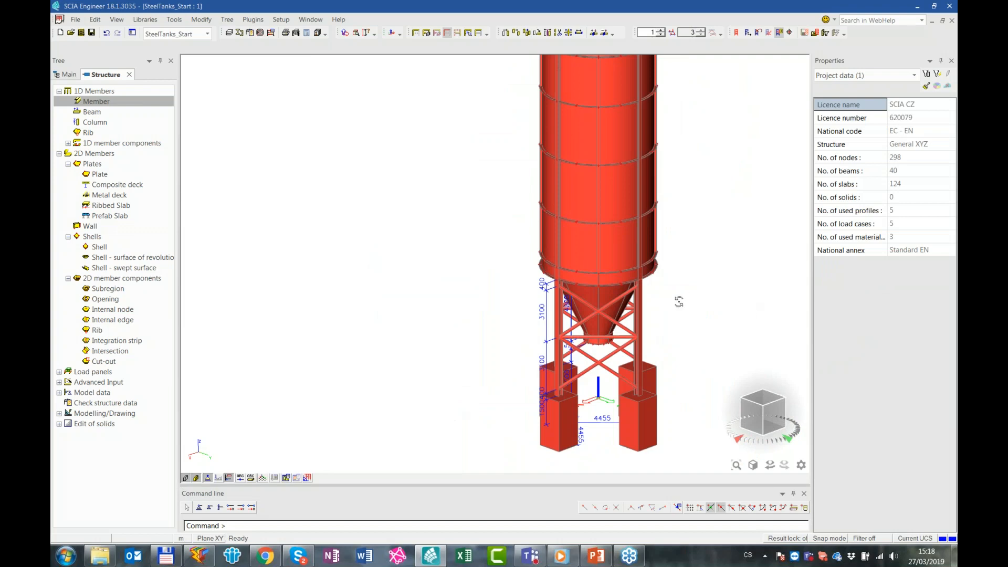
scroll(617, 300, "up", 5)
right_click_drag(617, 300, 559, 304, "ctrl")
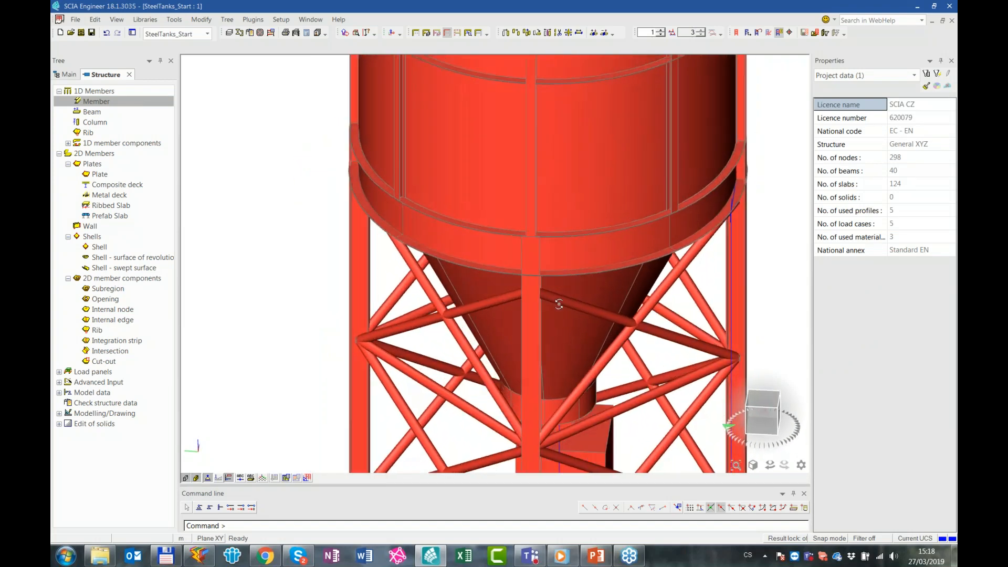
scroll(558, 304, "down", 6)
right_click_drag(710, 343, 670, 377, "ctrl")
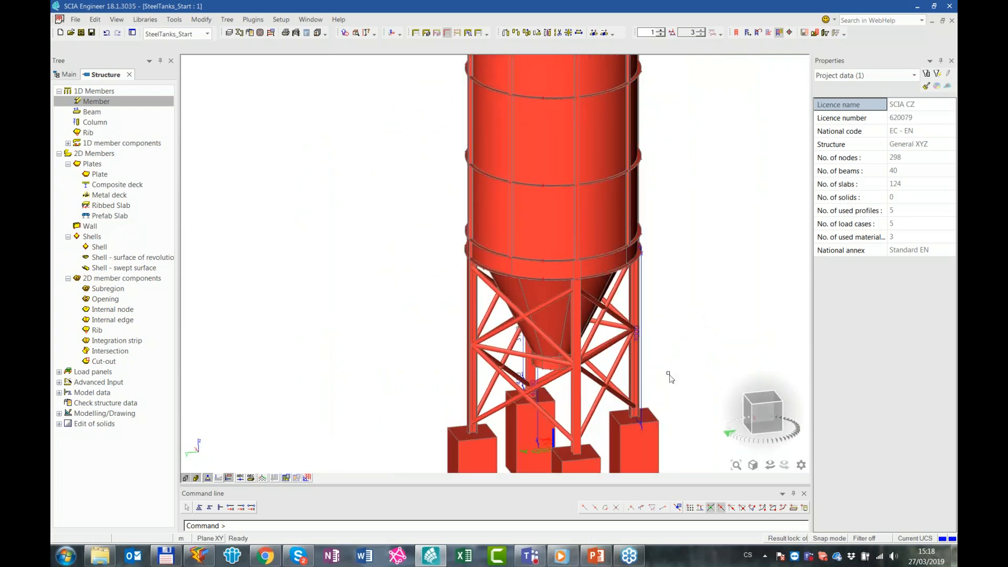
Select all 1D members through their shared analysis model and assign them to the Podpory layer
left_click(656, 425)
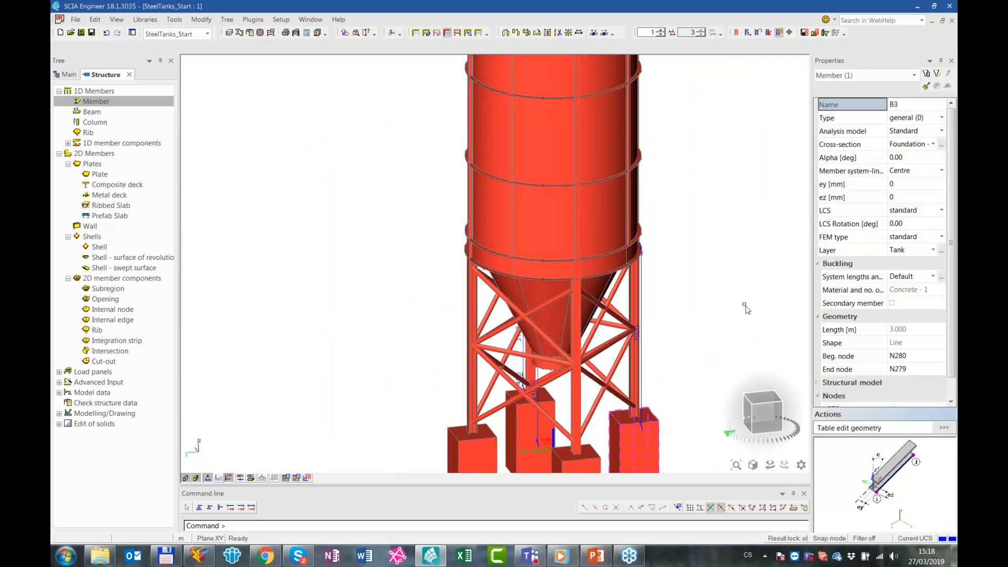
left_click(876, 133)
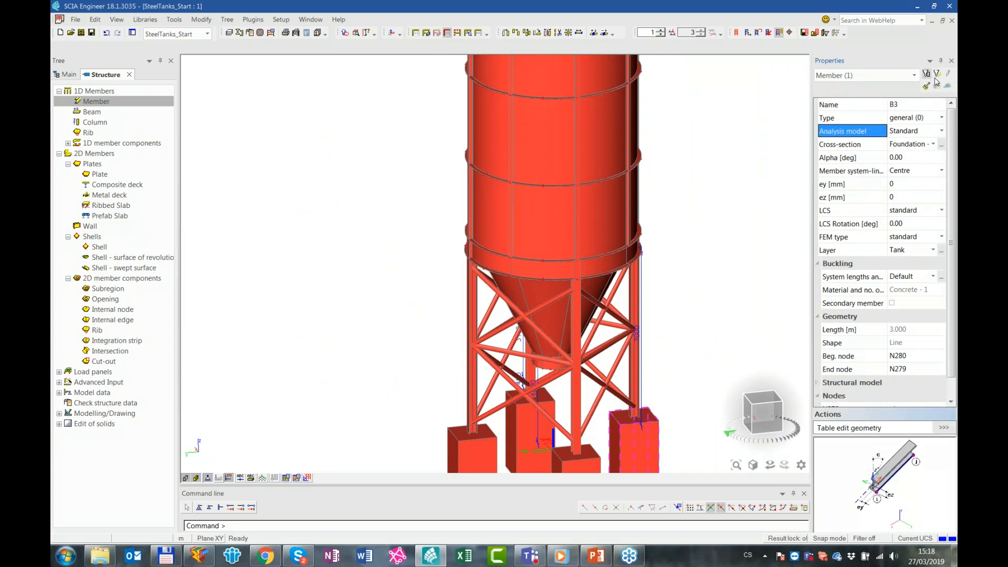
left_click(938, 74)
left_click(915, 239)
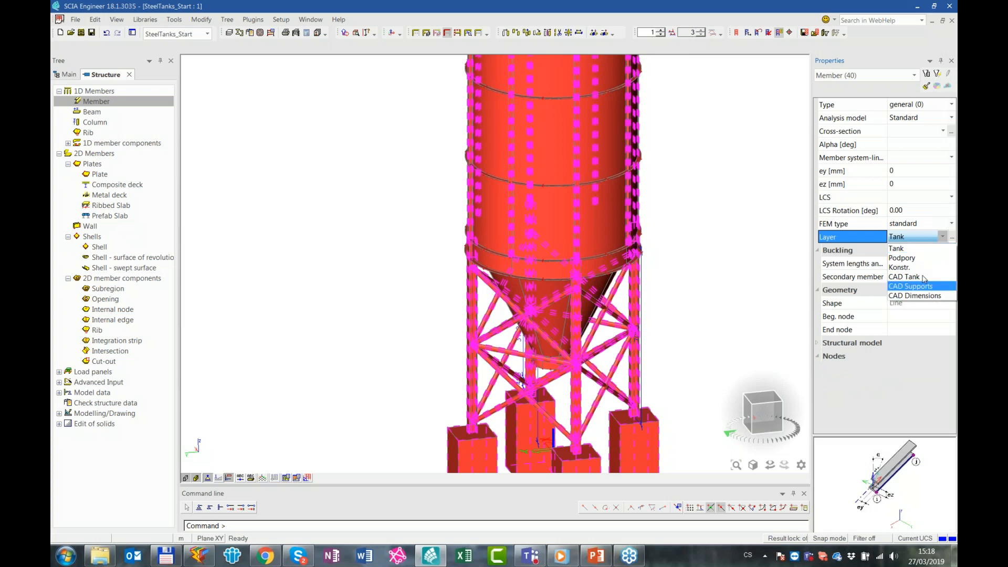
left_click(917, 258)
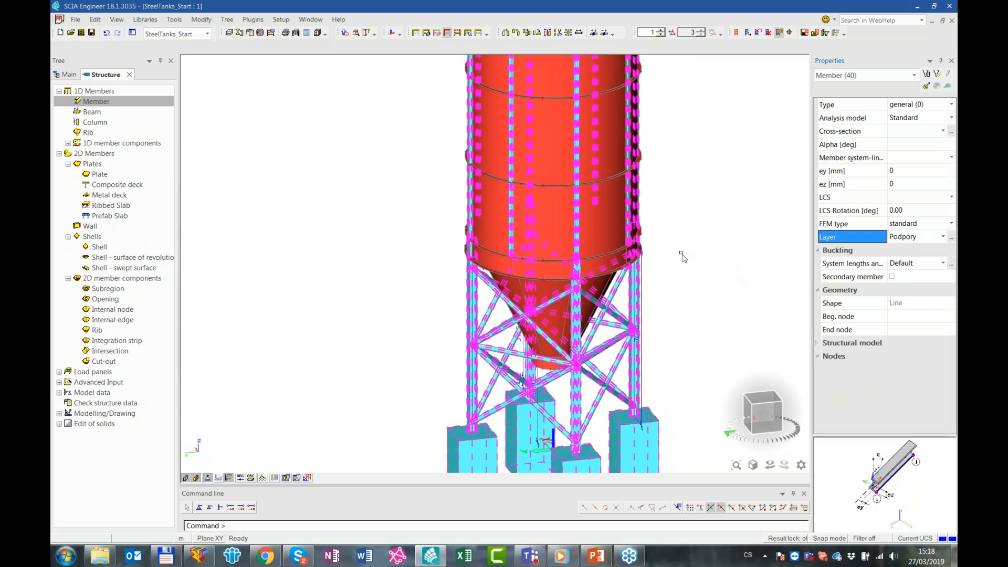
key("Escape")
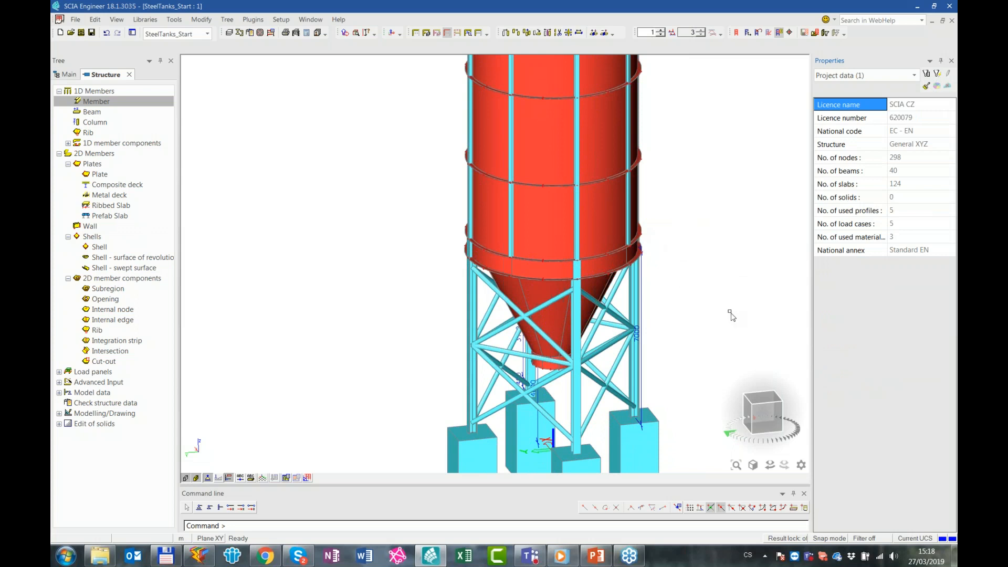
In a side view, select the upper tank region, filter the selection to members and assign these vertical stiffeners to the Tank layer
left_click(764, 413)
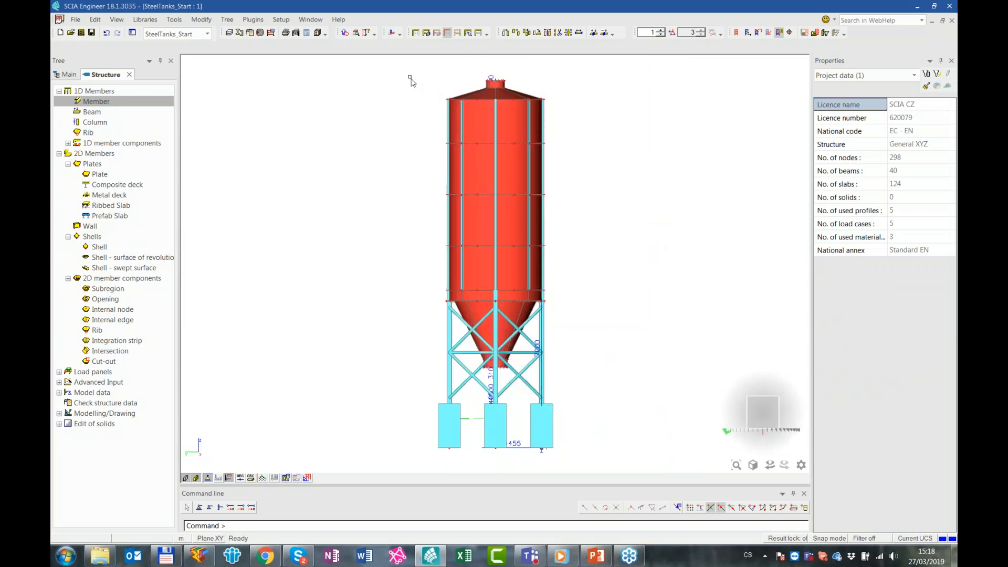
left_click_drag(409, 77, 668, 306)
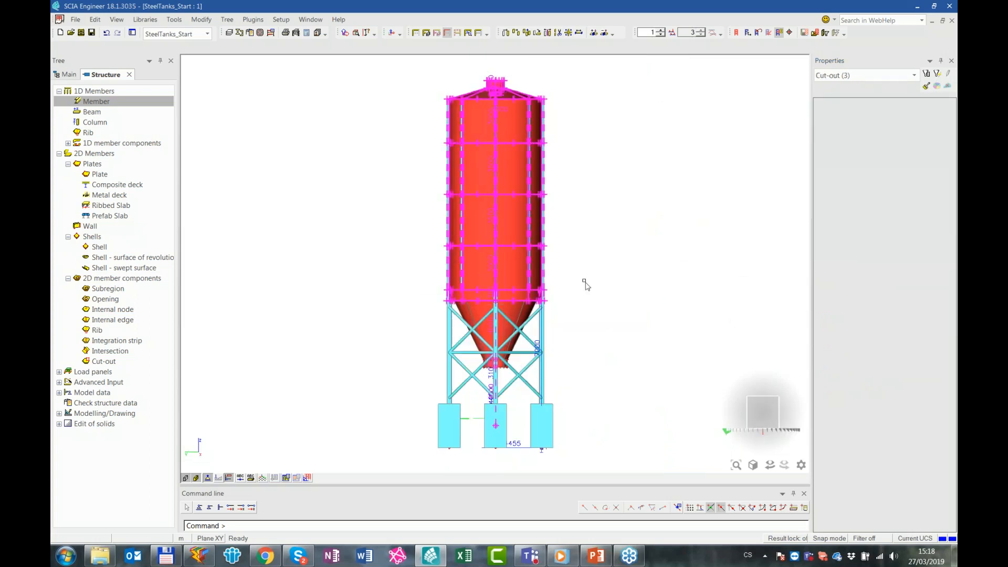
left_click(859, 79)
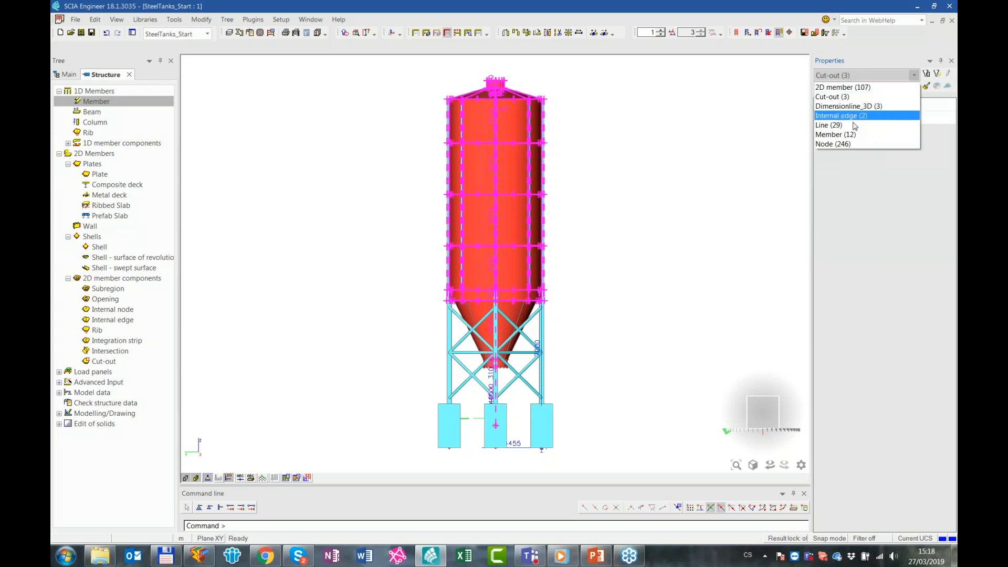
left_click(852, 138)
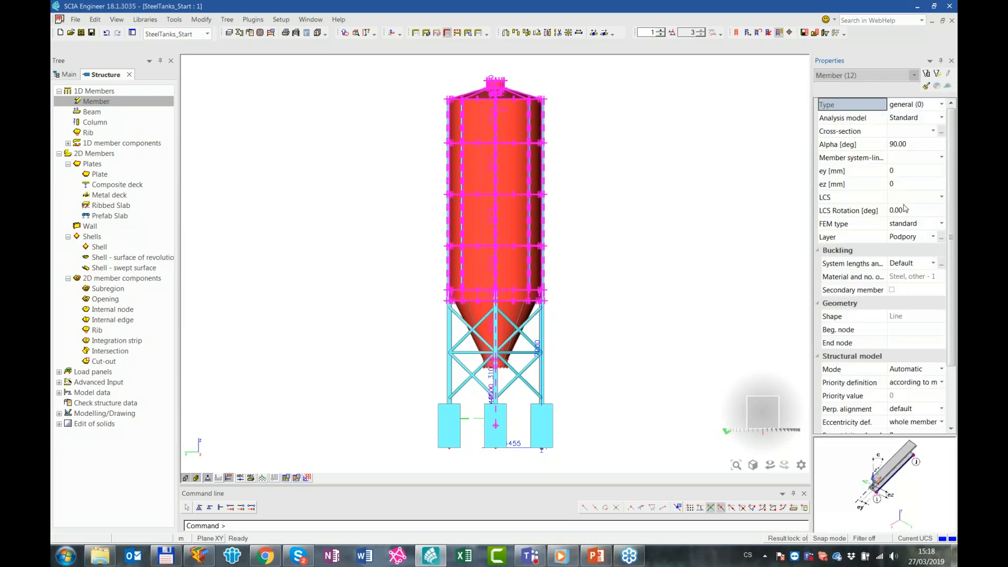
left_click(917, 237)
left_click(914, 248)
left_click(592, 278)
Connect all structural entities in the model, with 1D members connected as ribs, and return the display to wireframe
right_click_drag(604, 279, 578, 186, "ctrl")
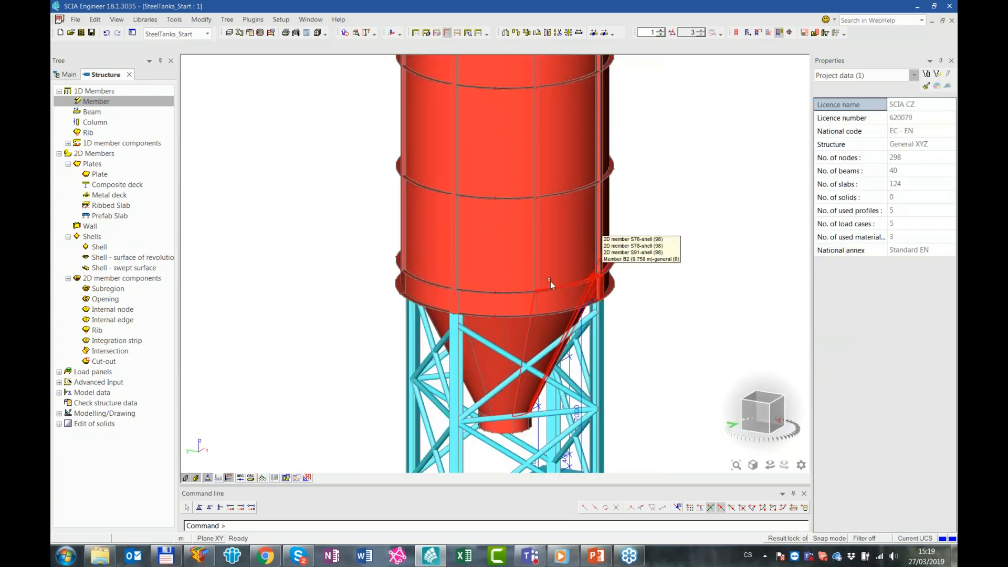
right_click_drag(660, 368, 616, 377, "ctrl")
scroll(617, 377, "down", 2)
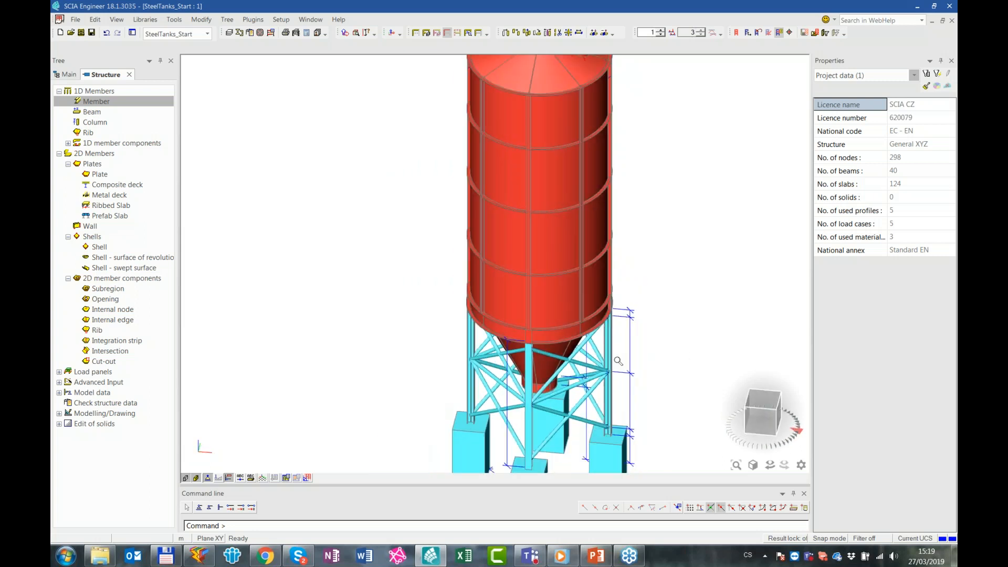
left_click(597, 35)
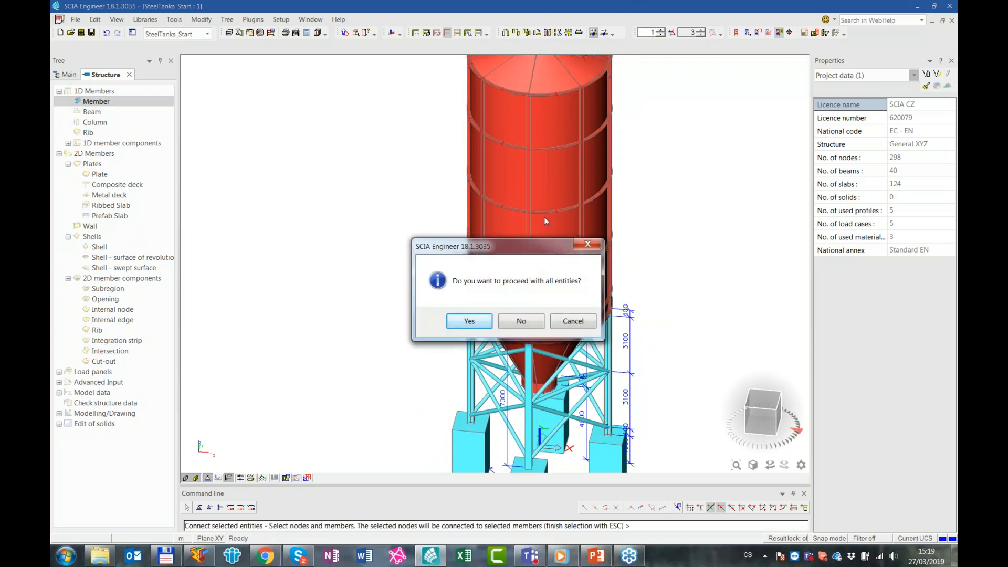
left_click(484, 321)
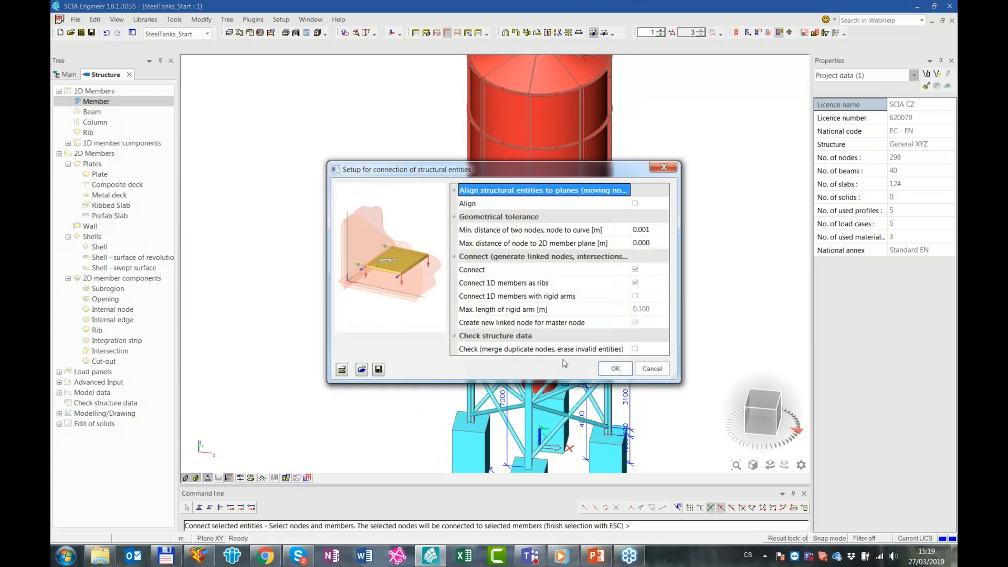
left_click(616, 369)
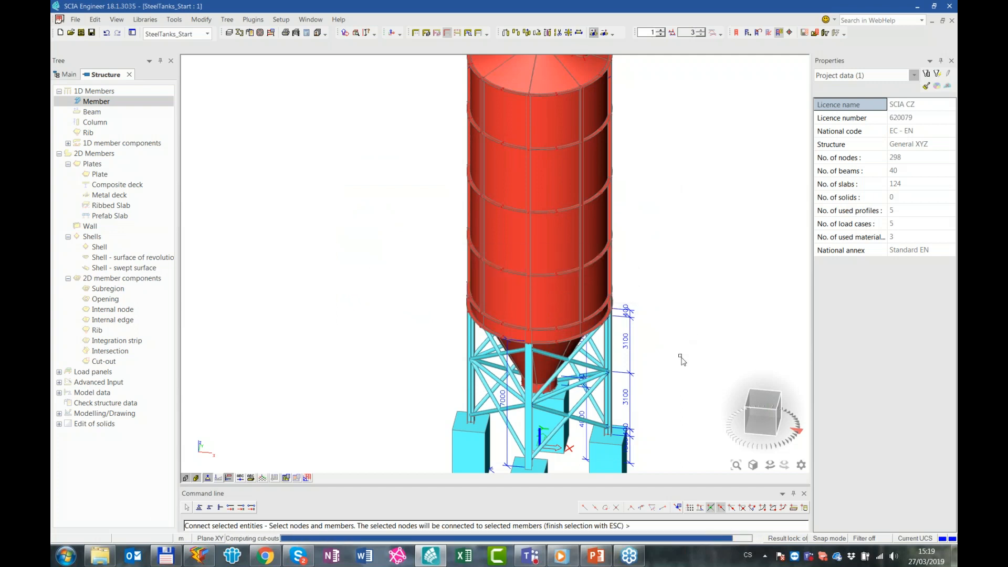
left_click(590, 331)
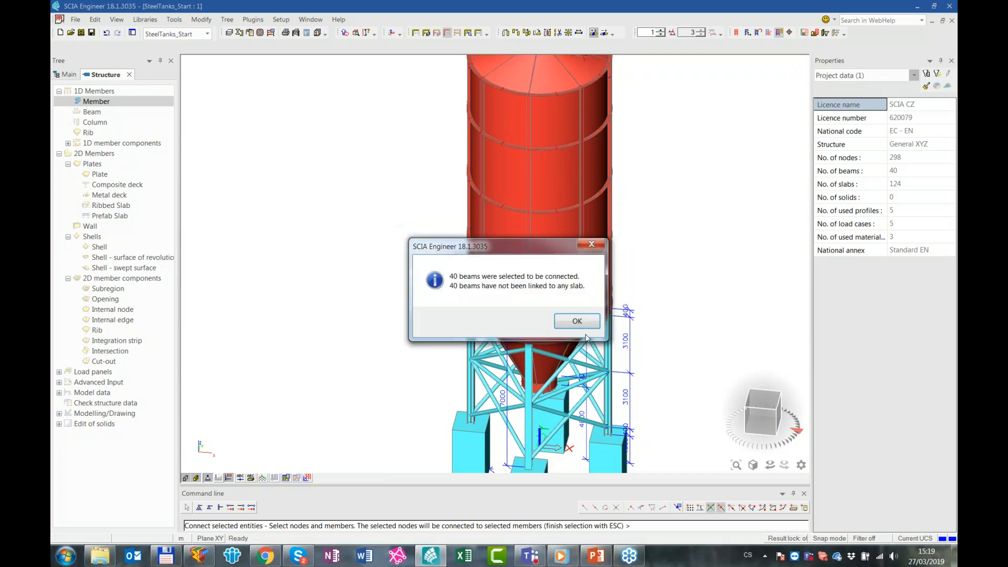
left_click(578, 321)
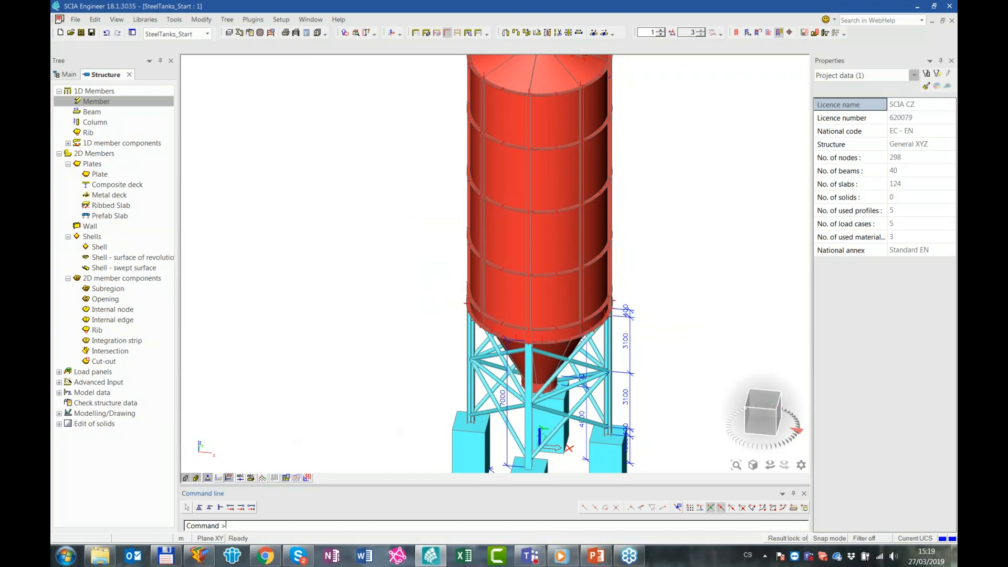
left_click(194, 478)
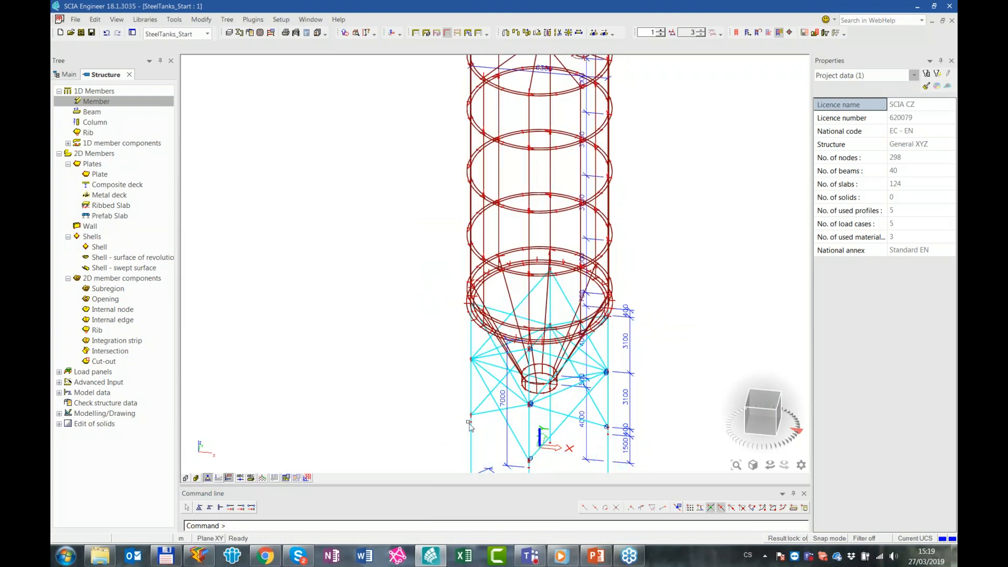
Examine how the diagonals and horizontal struts of the bracing meet at the mid-height column nodes below the tank
scroll(480, 423, "up", 5)
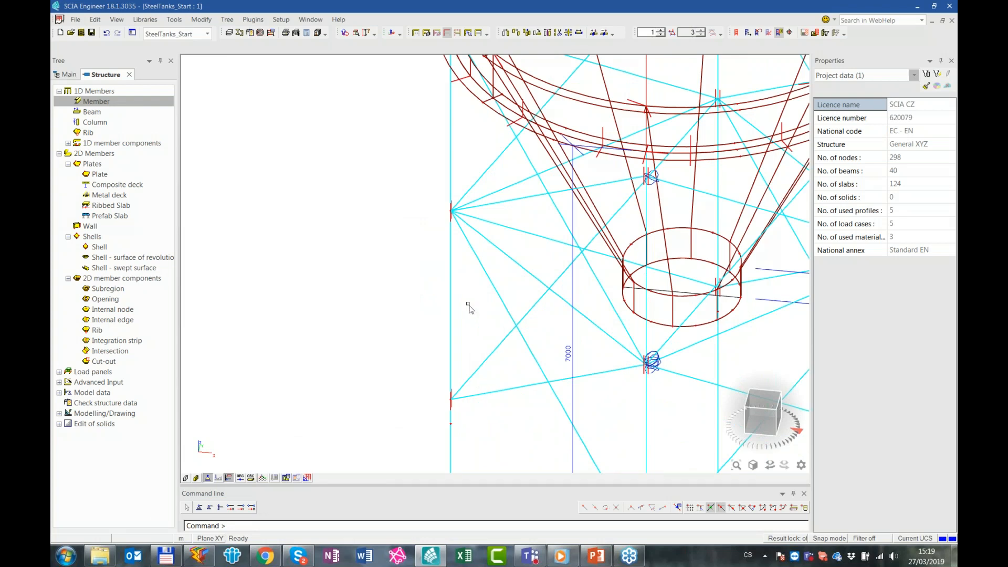
left_click_drag(435, 191, 467, 227)
right_click_drag(475, 213, 573, 180, "ctrl")
middle_click_drag(547, 246, 501, 374)
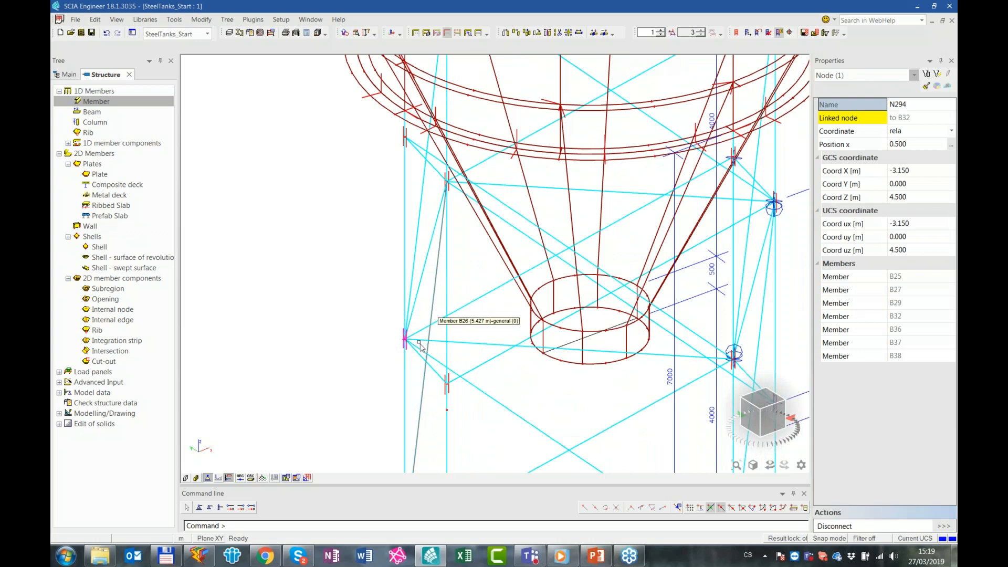
left_click(485, 345)
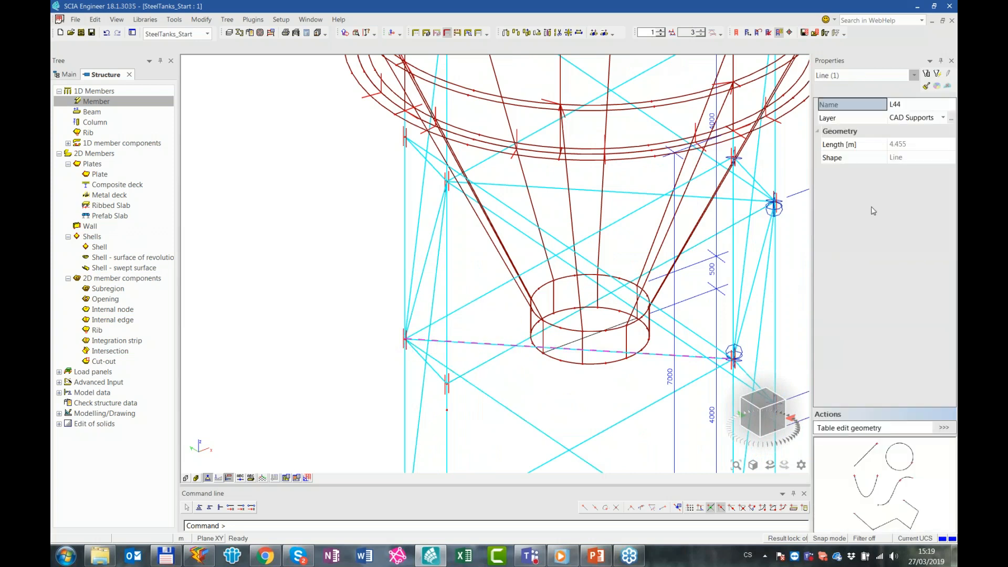
scroll(596, 376, "down", 5)
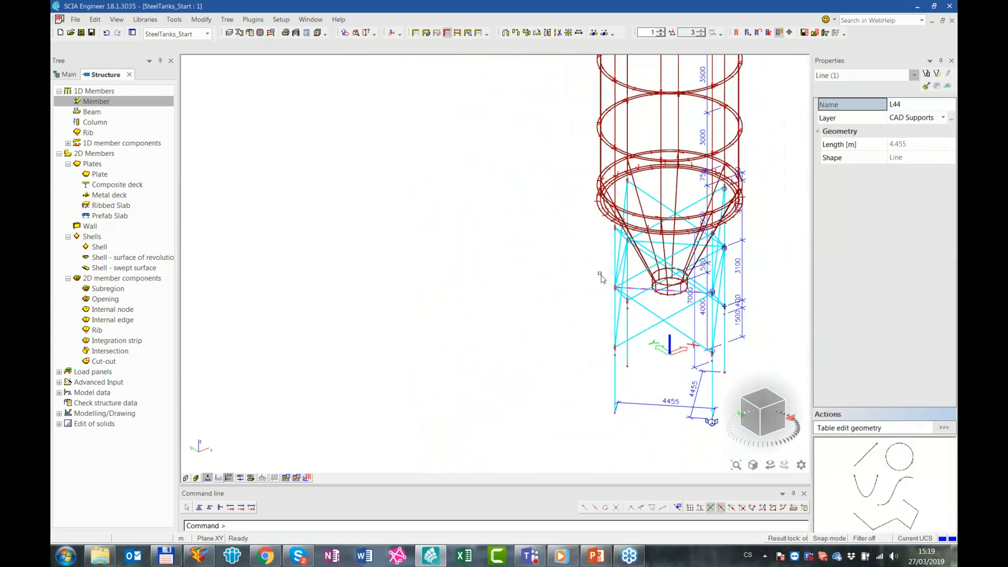
Add fixed nodal supports to the base nodes of all the columns, rigid in every translation and rotation
right_click_drag(623, 385, 571, 361, "ctrl")
key("Escape")
left_click_drag(507, 326, 663, 391)
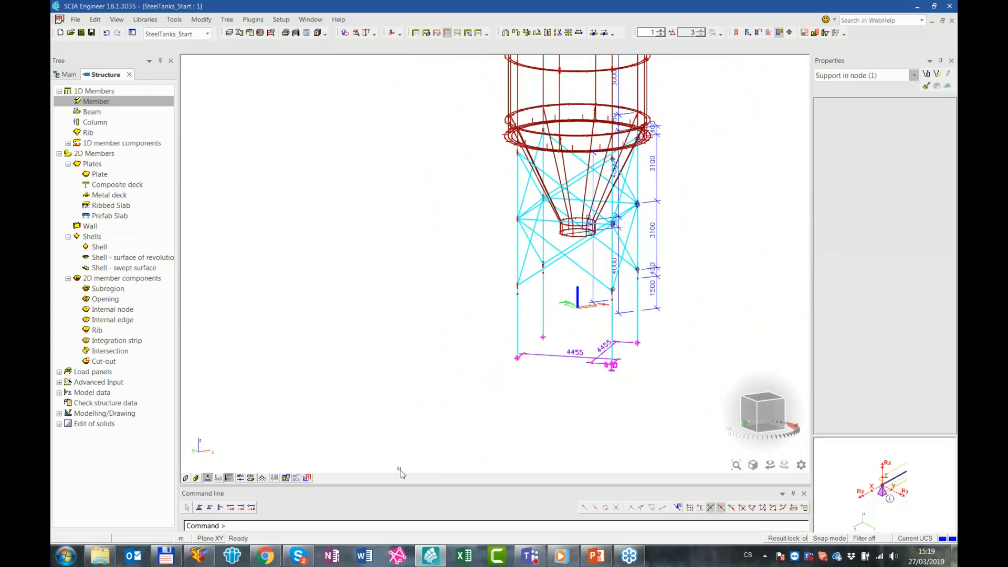
left_click(221, 508)
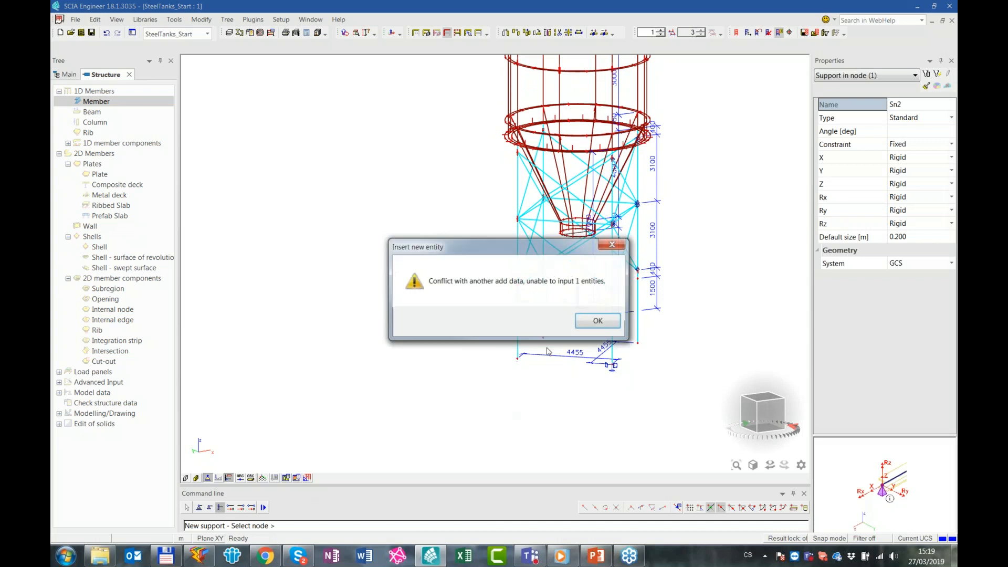
left_click(596, 320)
left_click(553, 272)
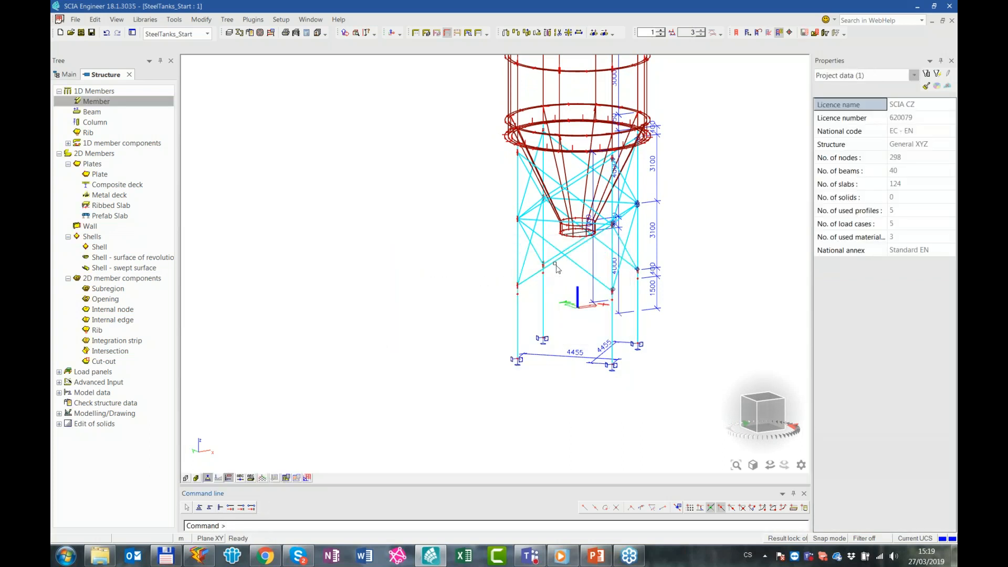
key("Escape")
Select all members sharing the Diagonal cross-section and add hinges at both ends, with fiy and fiz free
left_click(553, 260)
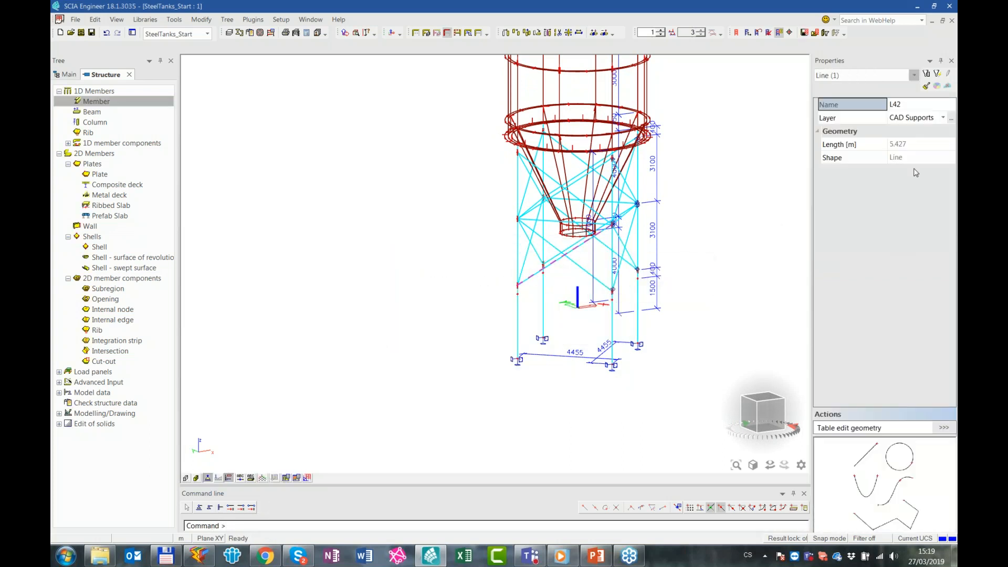
left_click(854, 77)
left_click(844, 95)
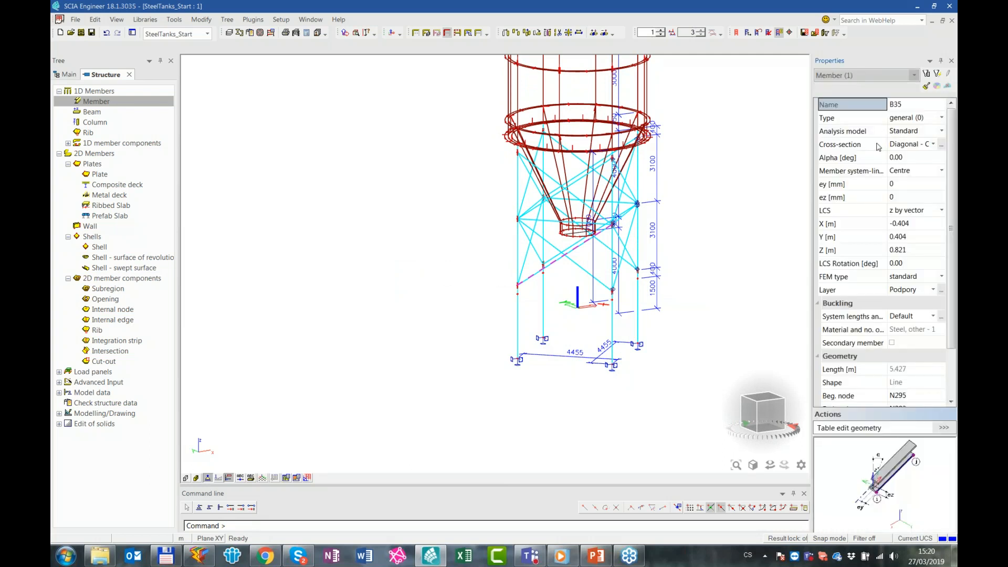
left_click(879, 145)
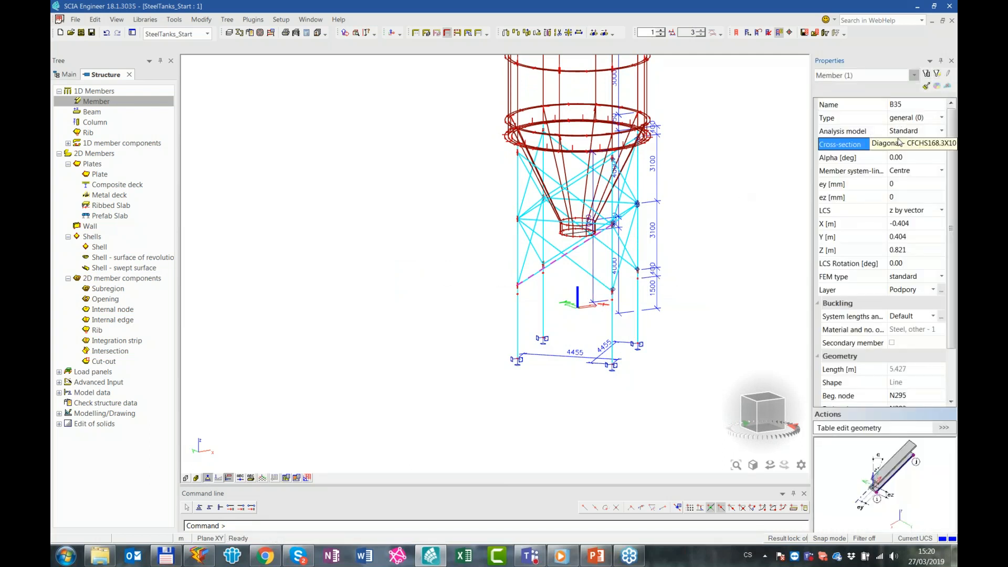
left_click(936, 75)
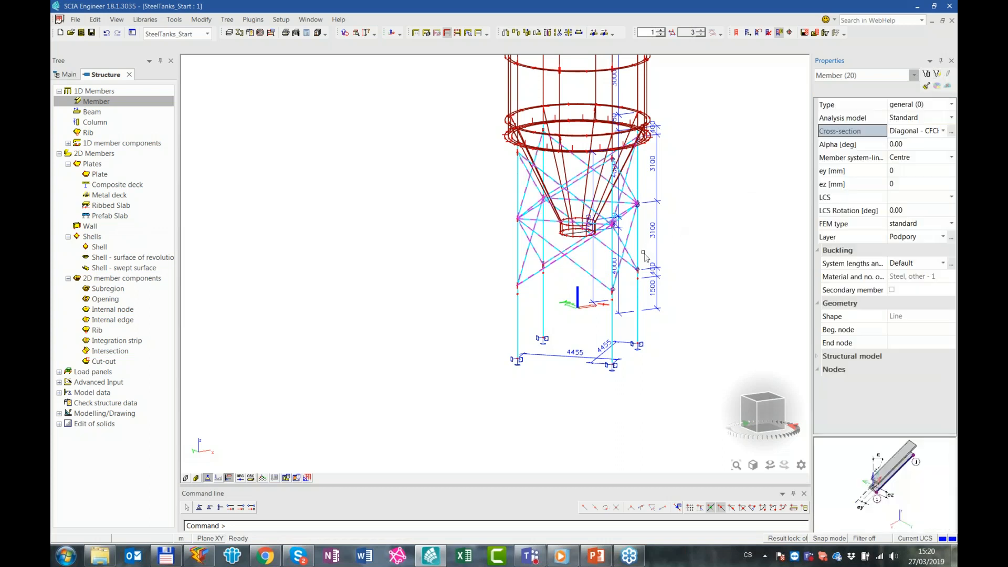
left_click(251, 508)
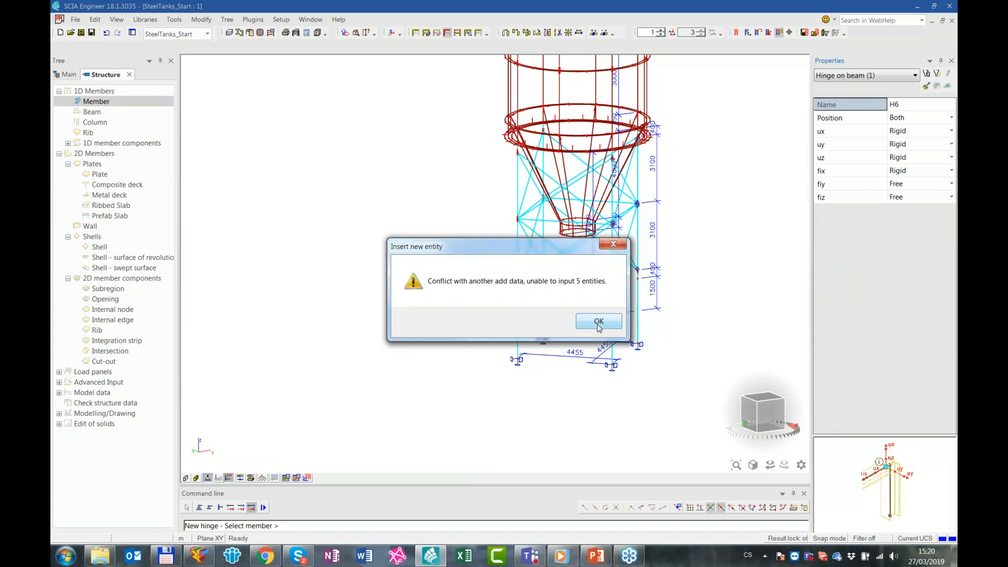
left_click(600, 322)
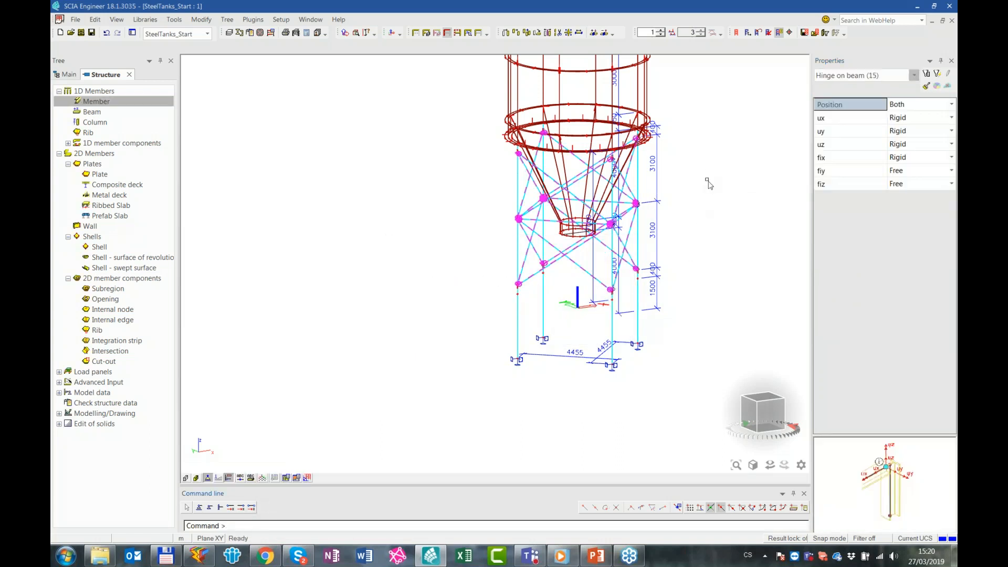
right_click_drag(706, 168, 659, 201, "ctrl")
key("Escape")
Examine the hinged bracing ends and the internal edges of the shells around the lower tank rings
scroll(518, 213, "up", 4)
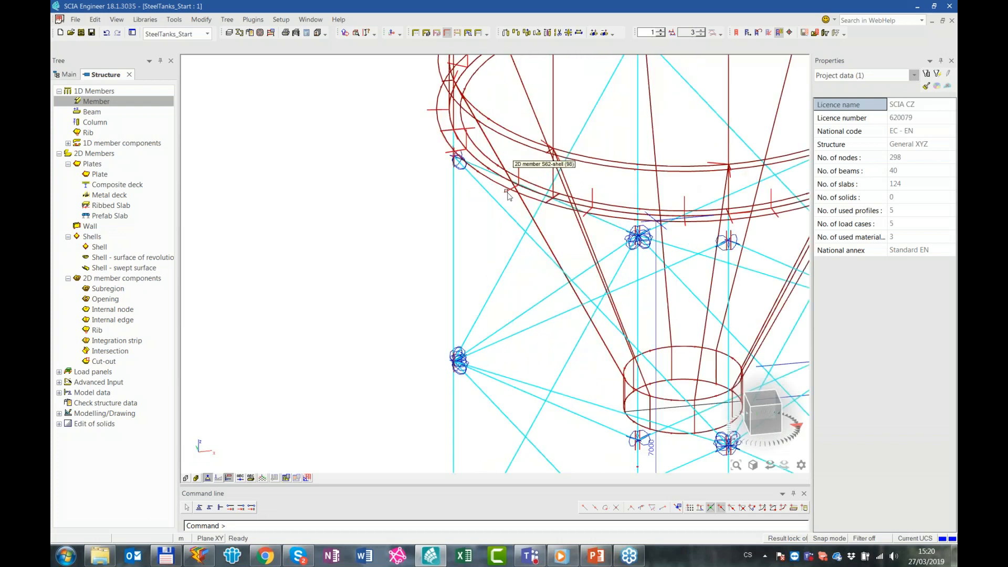
left_click(512, 188)
key("Escape")
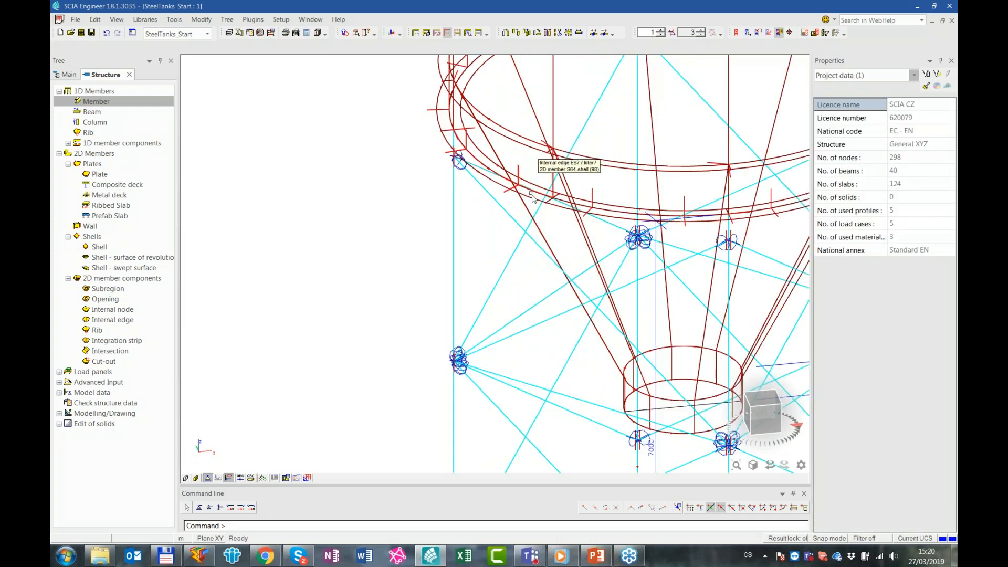
scroll(533, 188, "up", 2)
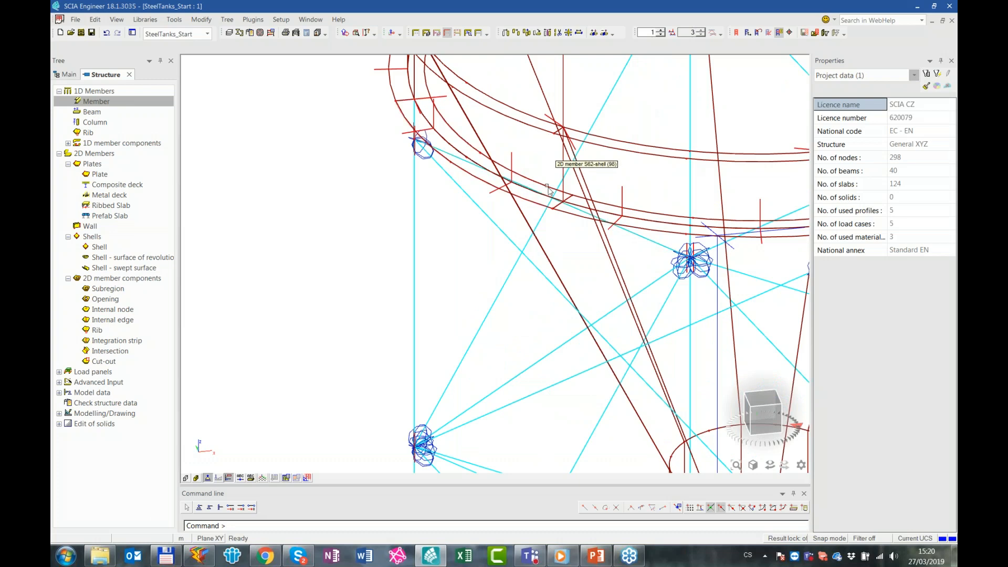
right_click_drag(586, 193, 508, 411, "shift")
scroll(596, 231, "down", 3)
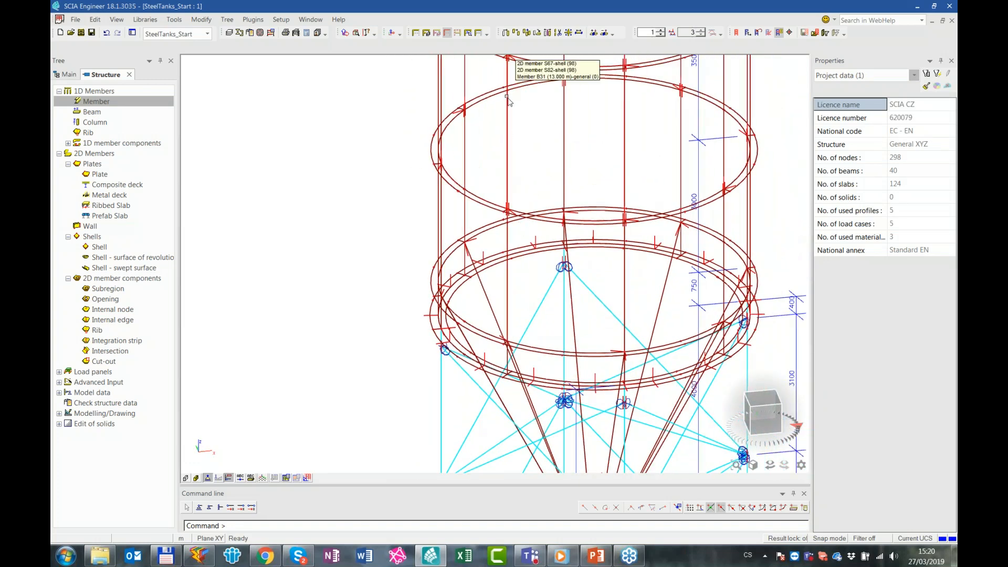
right_click_drag(535, 149, 544, 294, "ctrl")
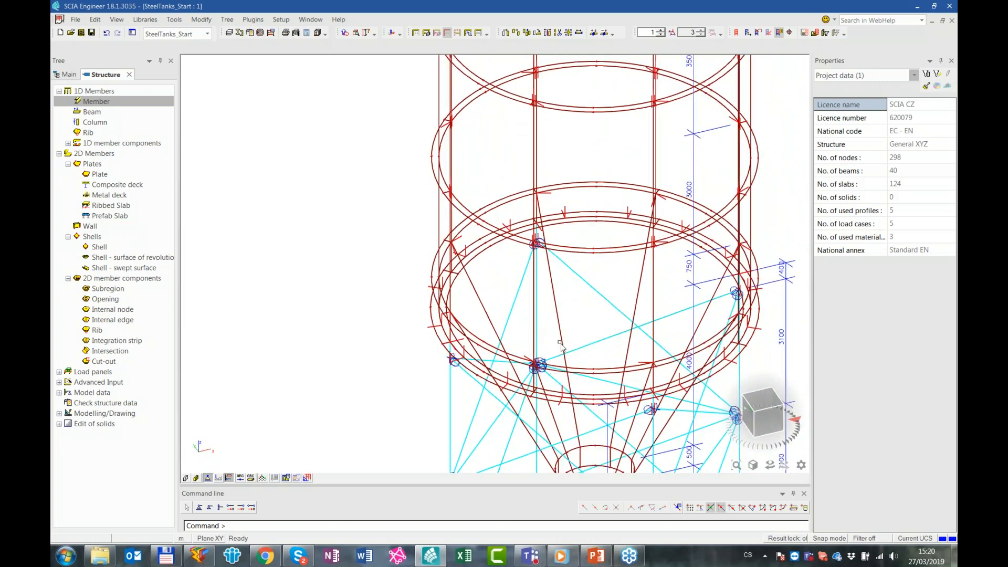
right_click_drag(549, 336, 567, 336, "ctrl")
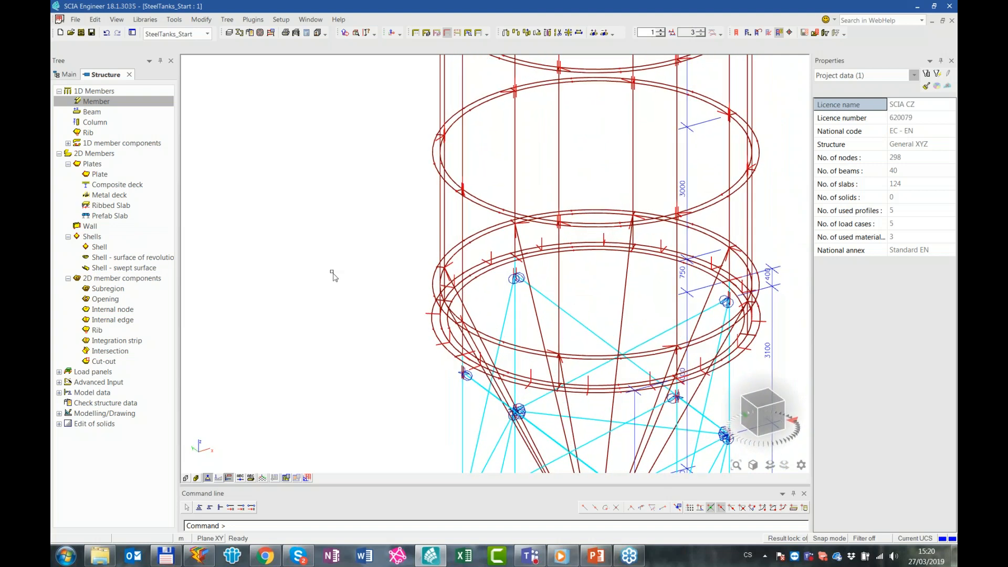
Review the settings of the defined load cases LC2 - Fill, LC3 - G-G0, LC4 - Q and LC5 - Wind
left_click(68, 74)
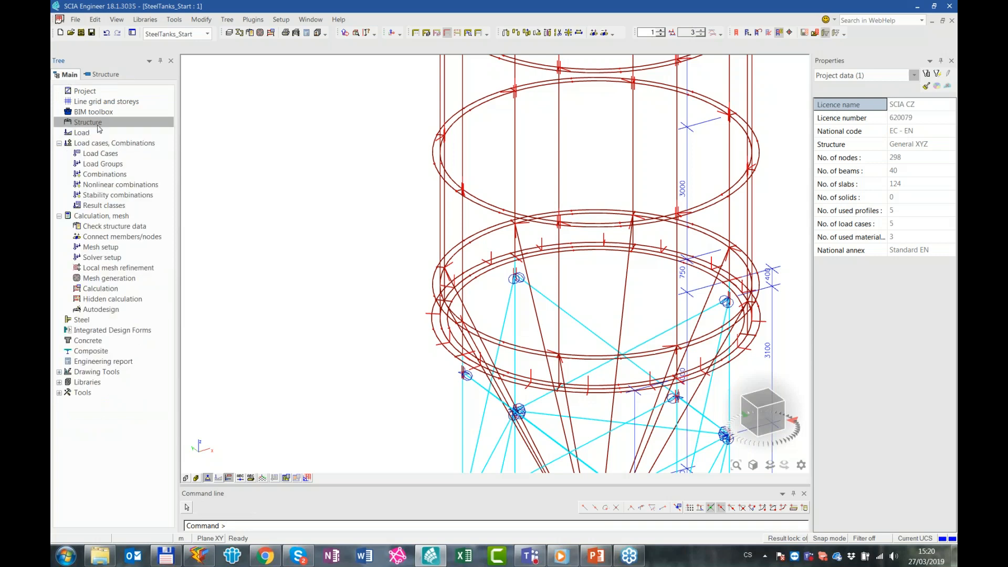
left_click(92, 133)
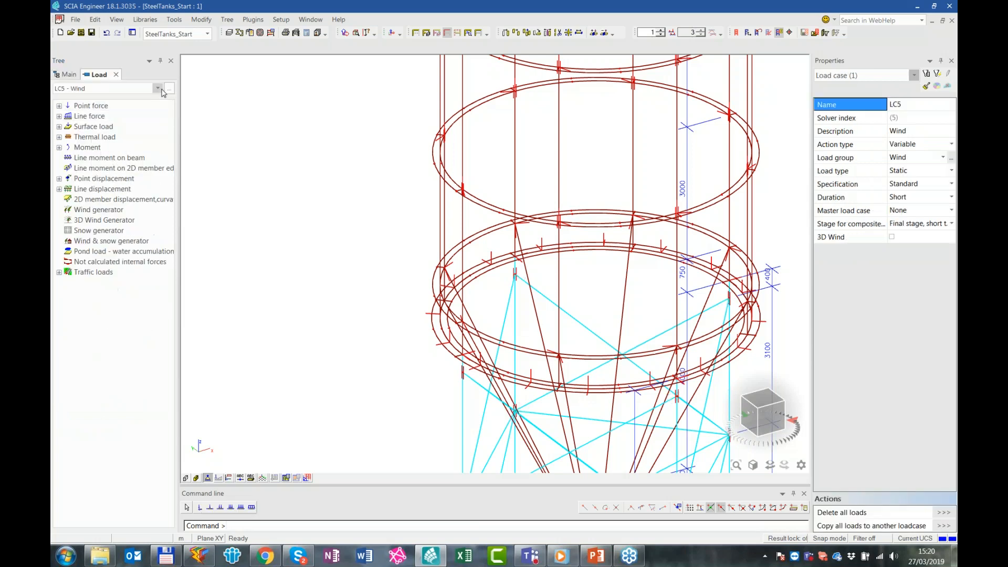
left_click(170, 88)
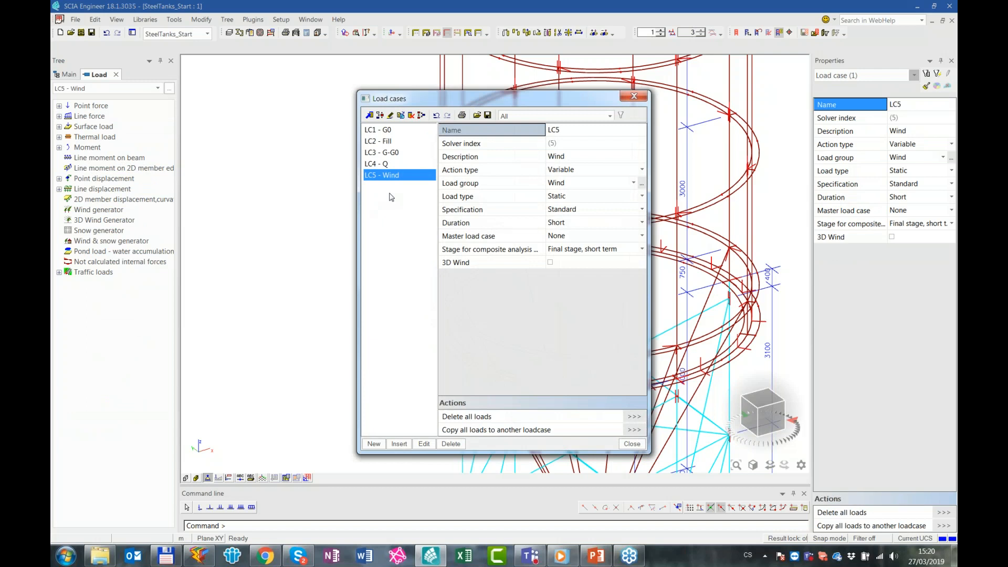
left_click(387, 142)
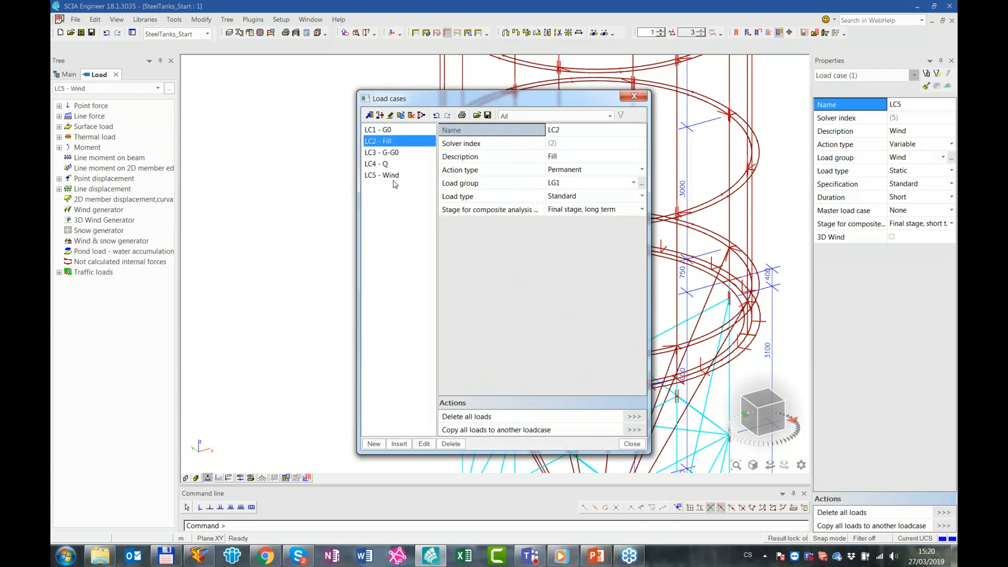
left_click(399, 153)
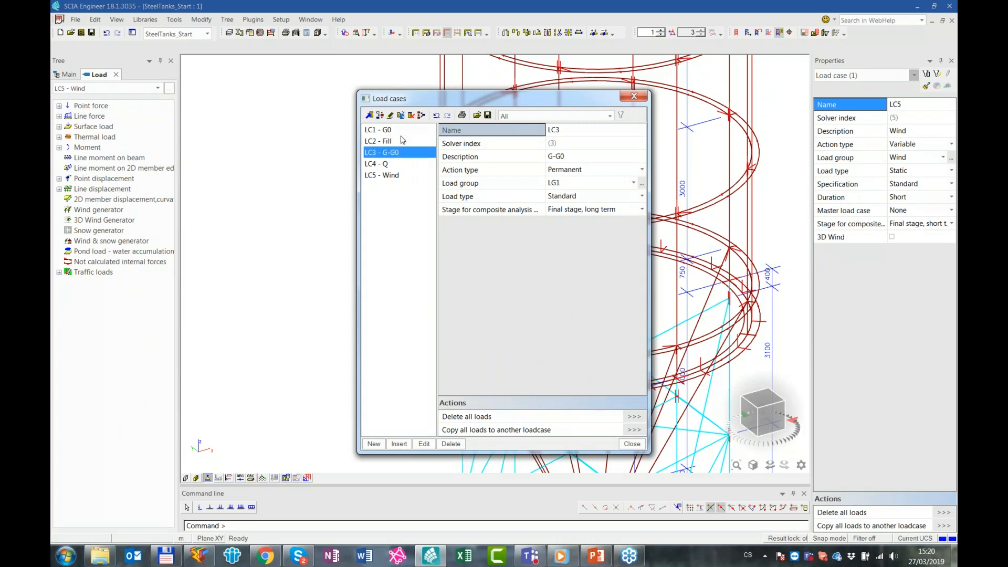
left_click(398, 167)
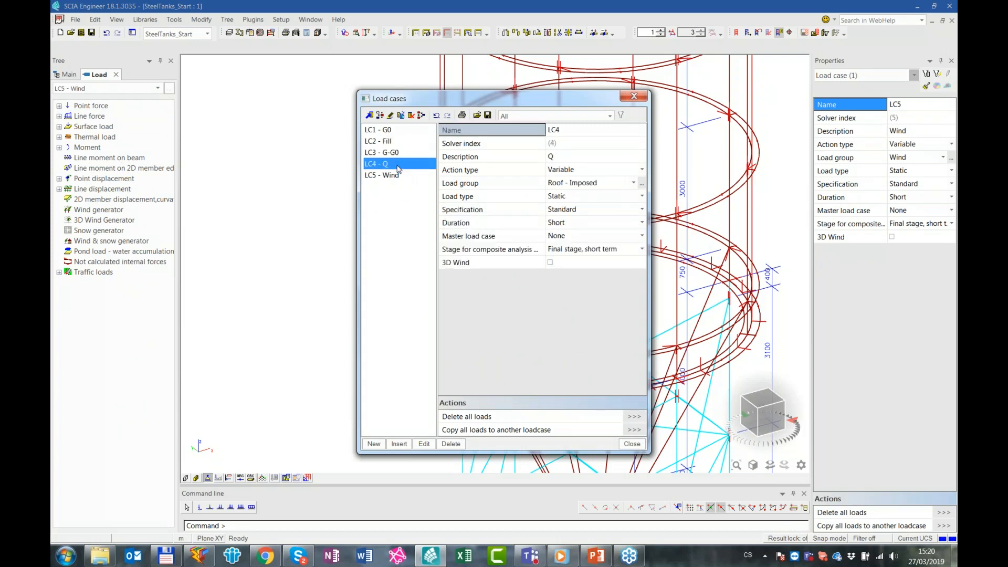
left_click(399, 177)
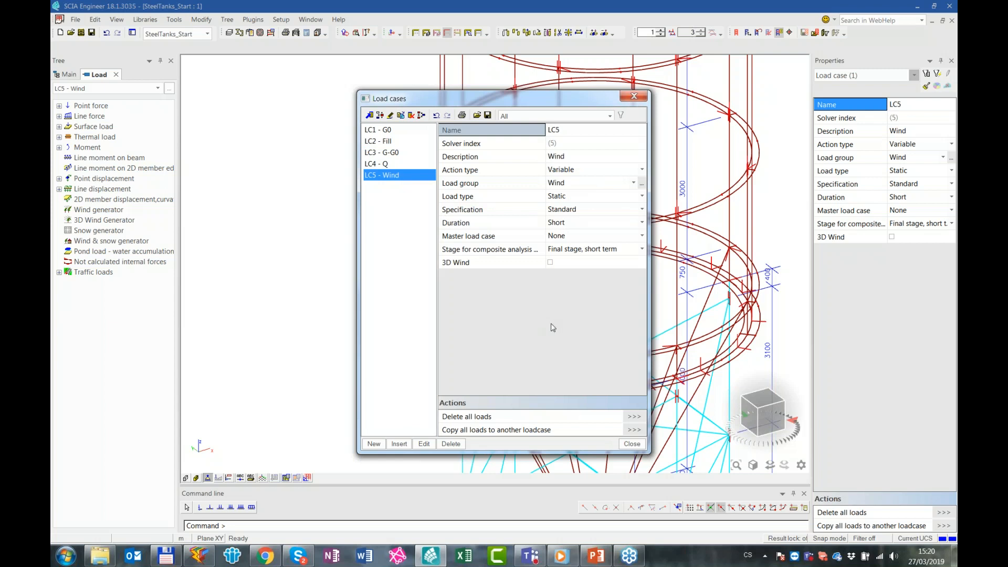
left_click(633, 444)
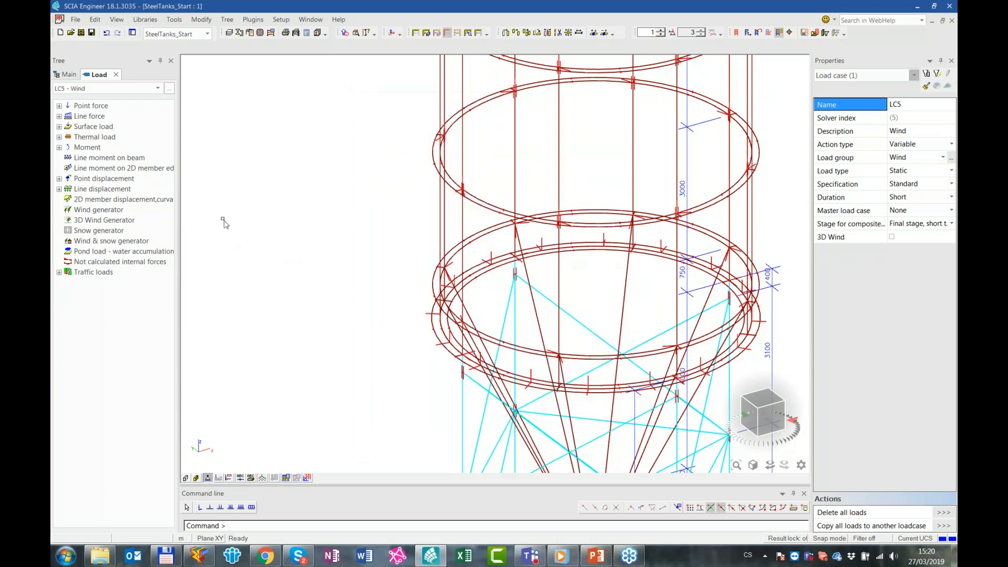
Define a surface force on 2D members in load case LC3 - G-G0, acting in global Z with a value of -0.20 kN/m^2
left_click(96, 89)
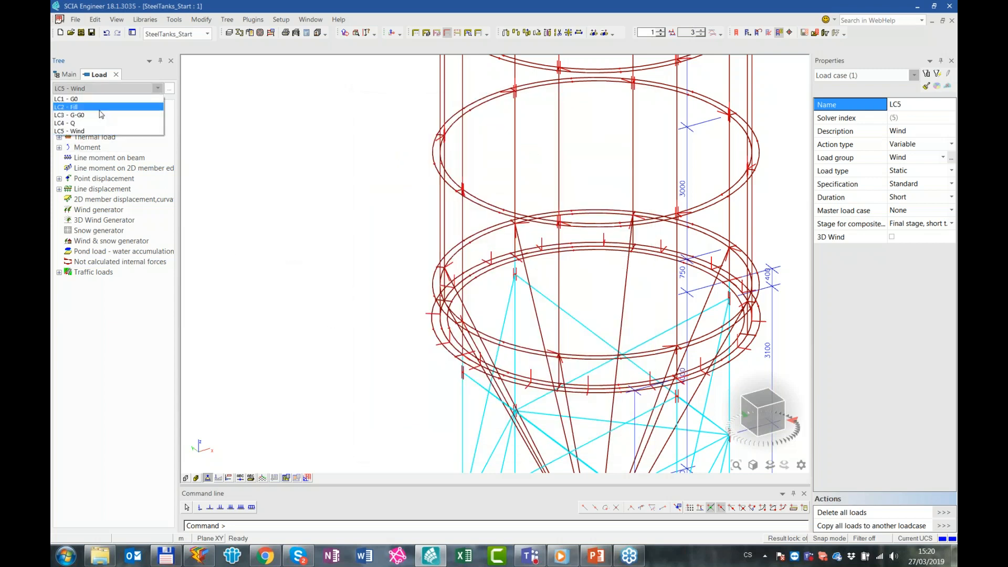
left_click(94, 115)
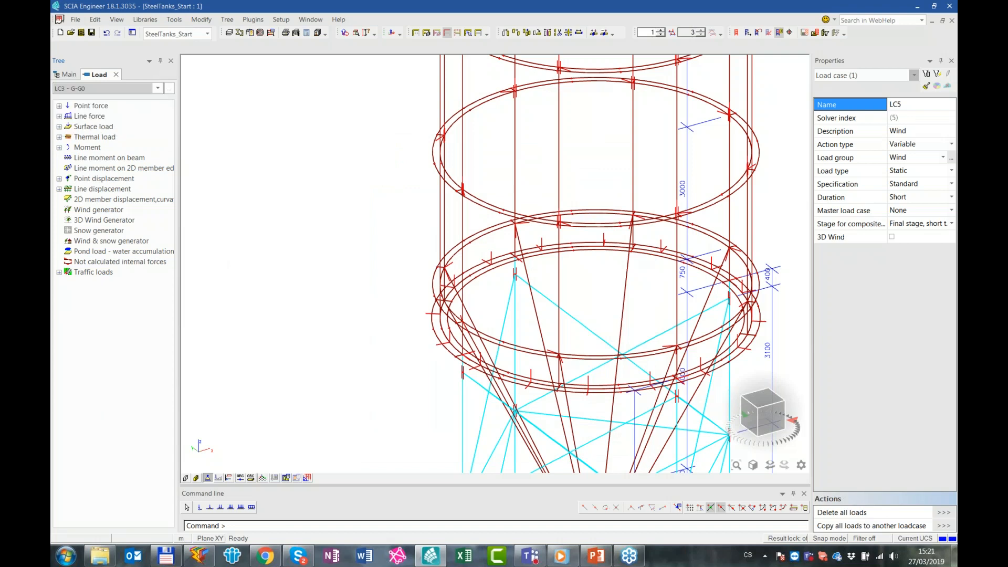
left_click(59, 126)
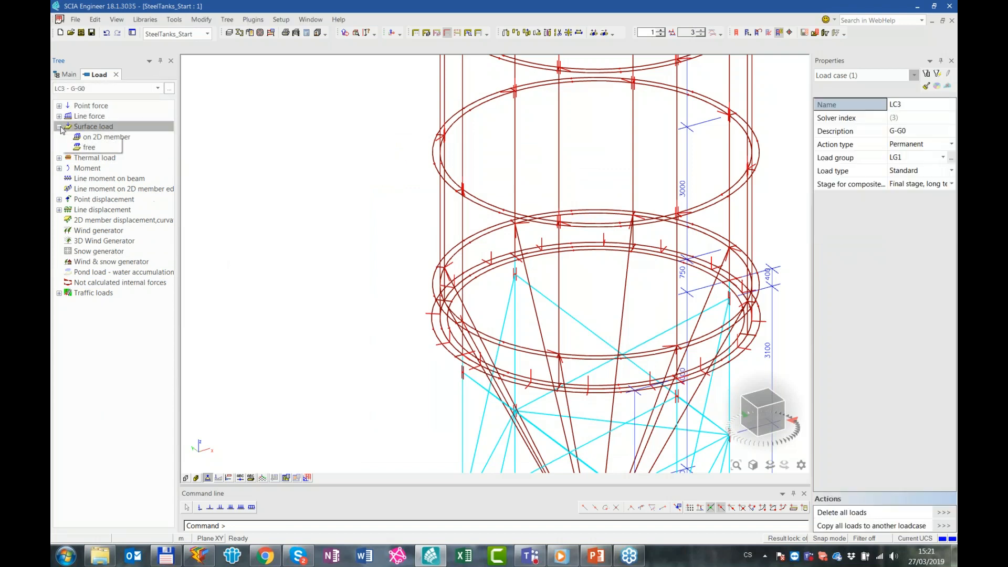
double_click(107, 138)
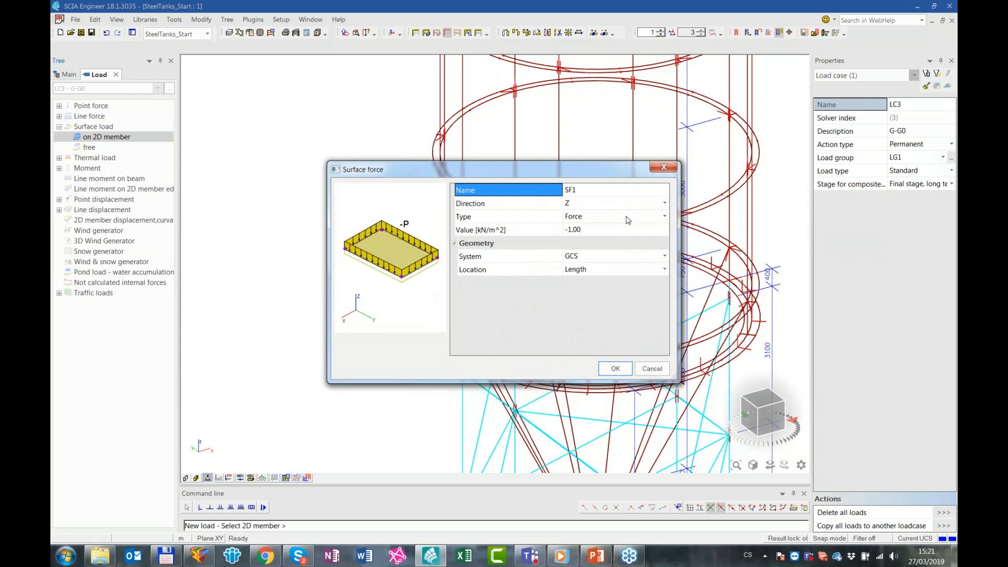
left_click(602, 231)
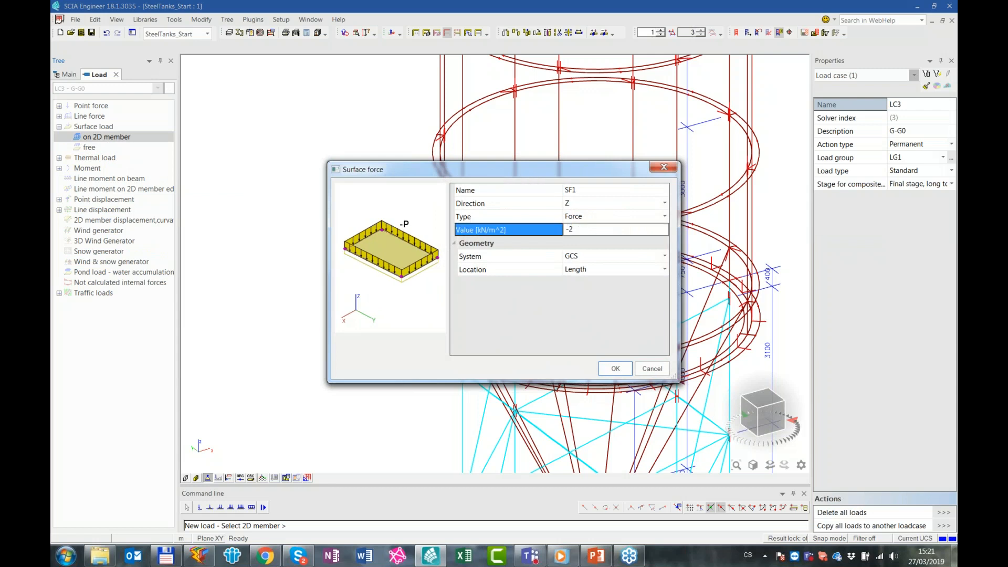
key("Return")
left_click(618, 372)
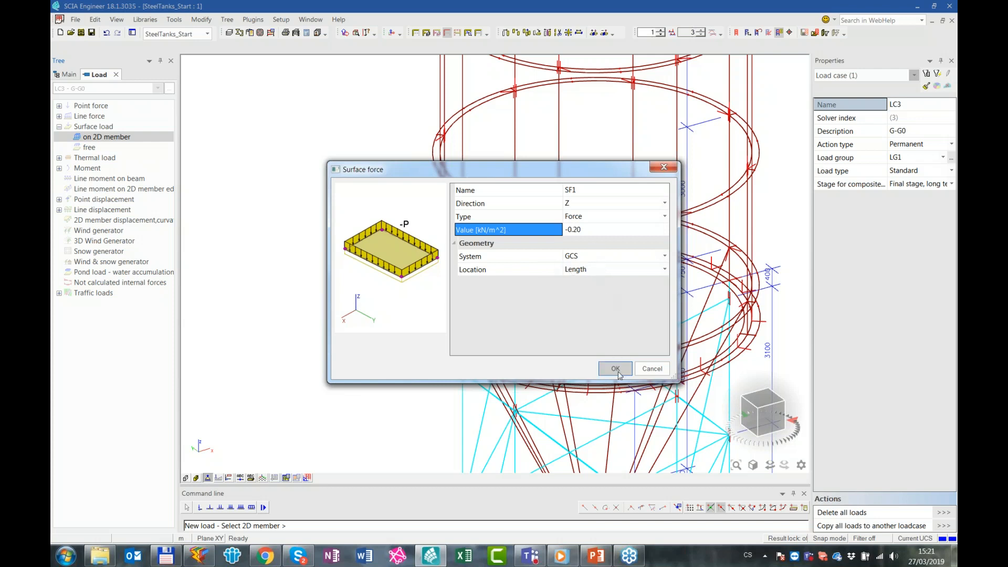
Apply the surface force to the bottom outlet, the hopper cone and the lower cylindrical wall courses of the tank
left_click(764, 415)
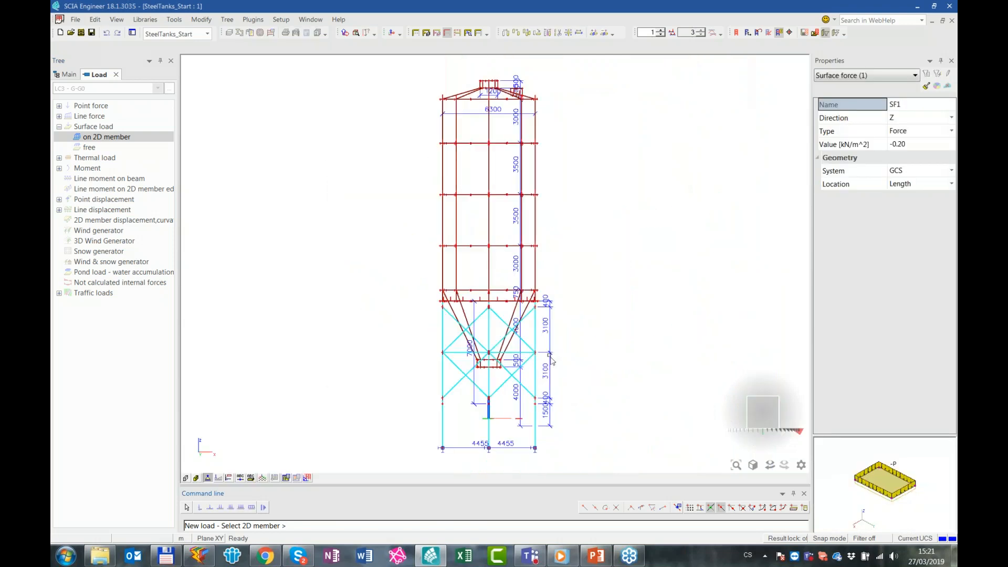
scroll(556, 336, "up", 3)
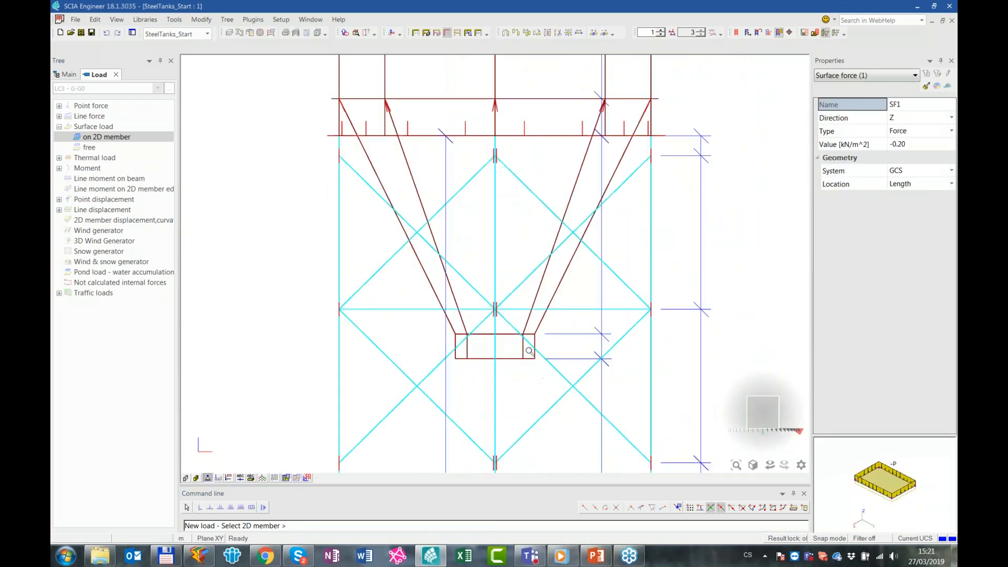
left_click(533, 346)
left_click(518, 97)
middle_click_drag(519, 99, 533, 387)
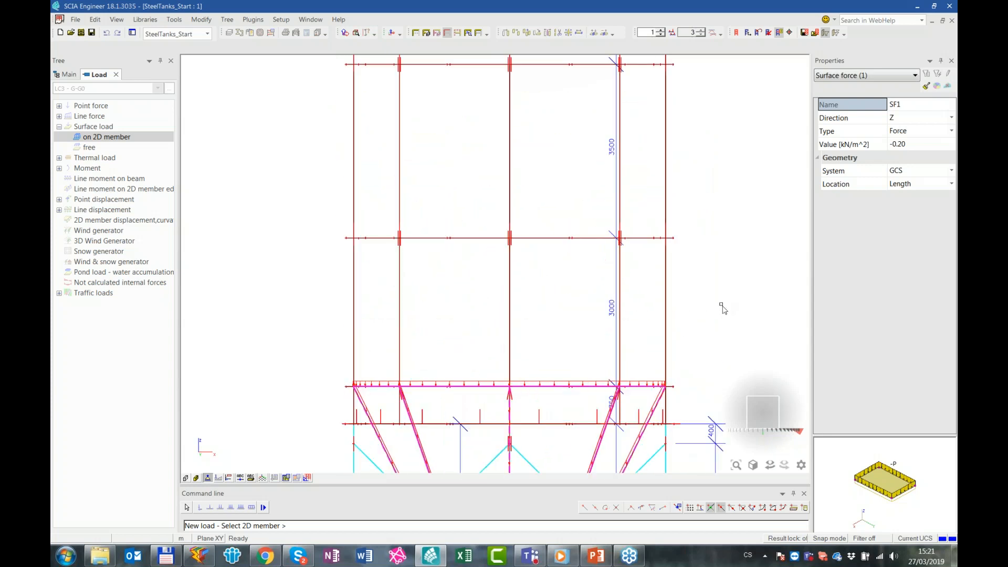
left_click_drag(676, 173, 333, 136)
middle_click_drag(545, 132, 511, 402)
scroll(651, 286, "down", 3)
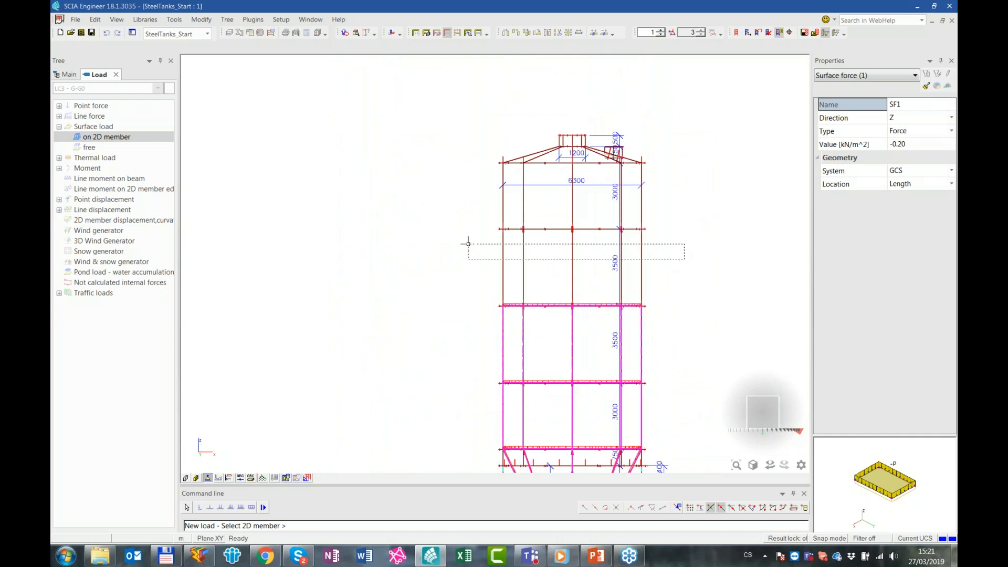
Apply the same surface force to the upper wall courses, the conical roof and both roof necks, and finish the load input
left_click_drag(681, 198, 483, 185)
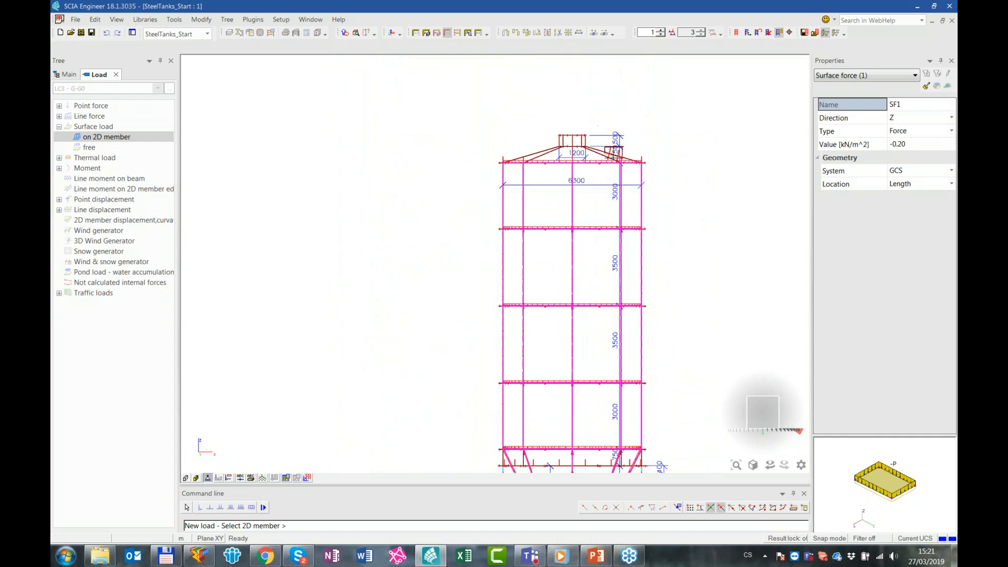
scroll(597, 135, "up", 3)
left_click_drag(680, 180, 468, 145)
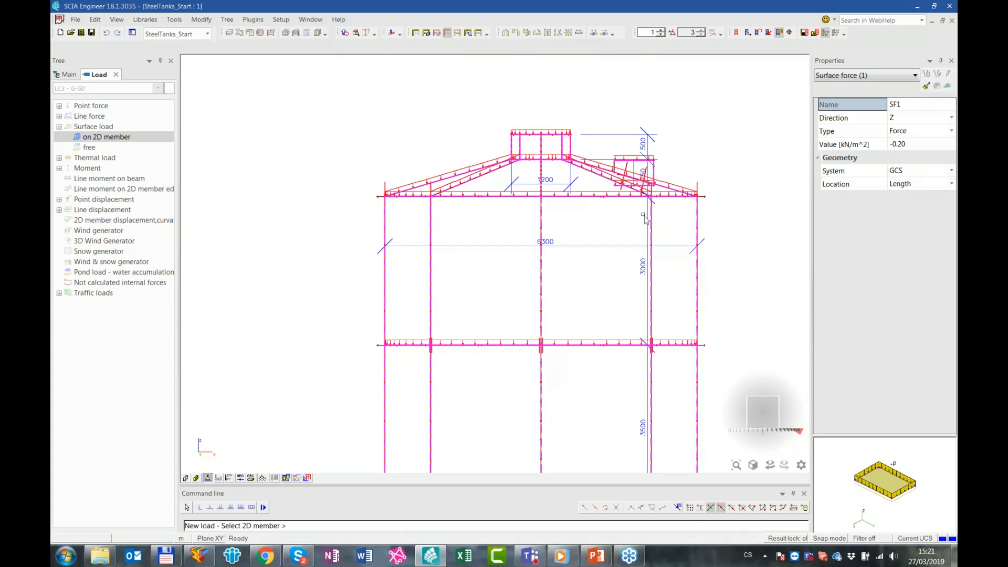
key("Escape")
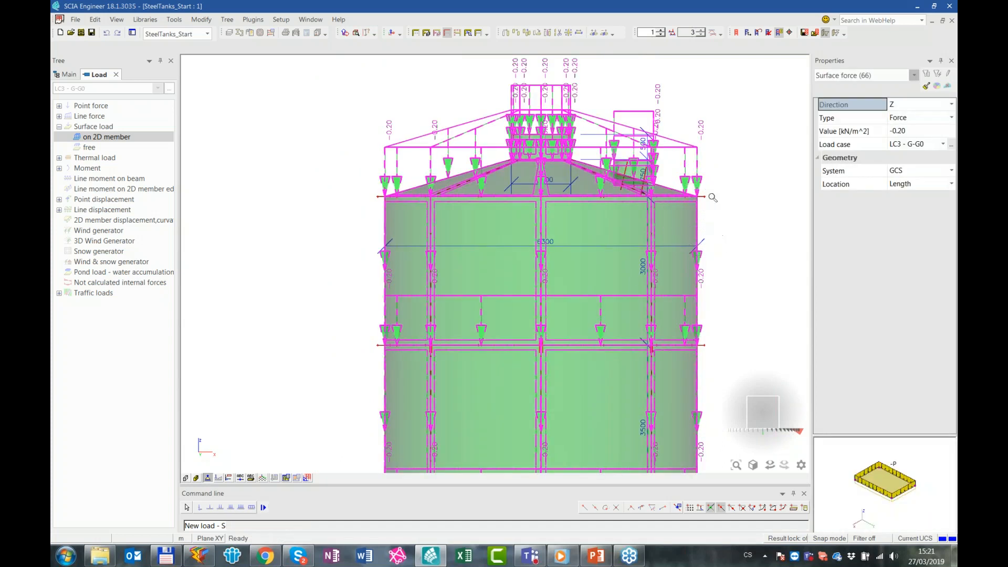
scroll(707, 196, "down", 2)
key("Escape")
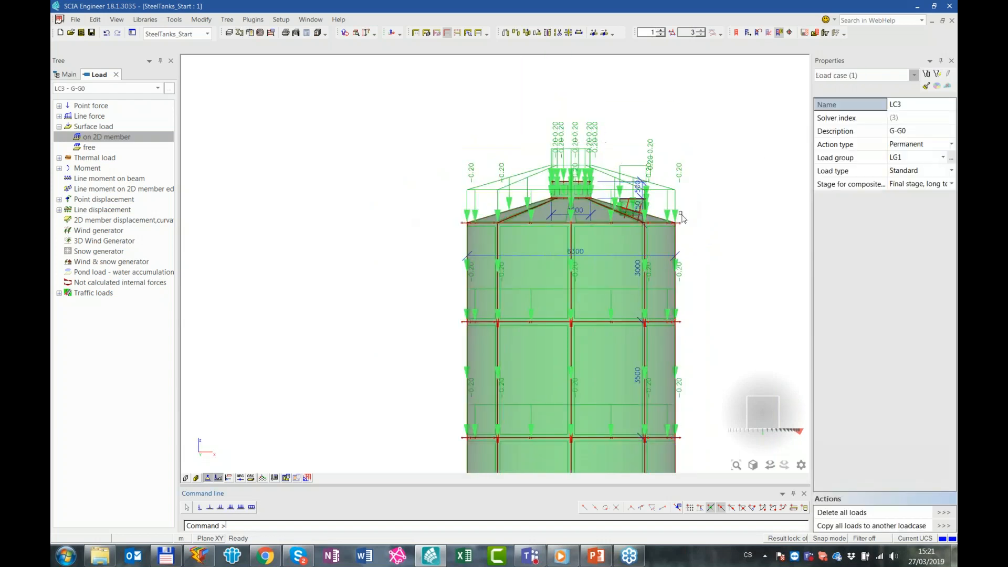
right_click_drag(676, 212, 647, 238, "ctrl")
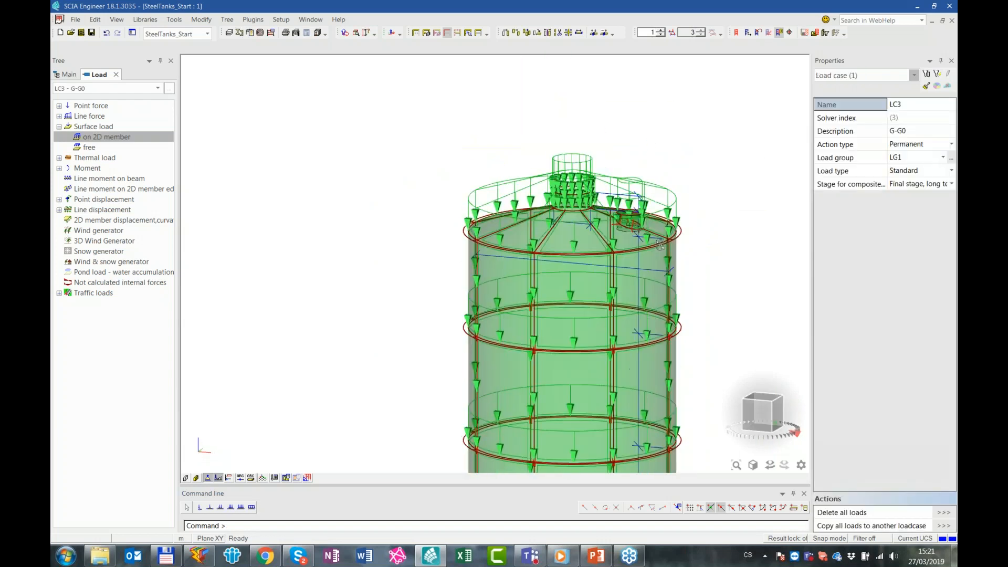
Begin a new free surface load in load case LC2 - Fill
left_click(118, 88)
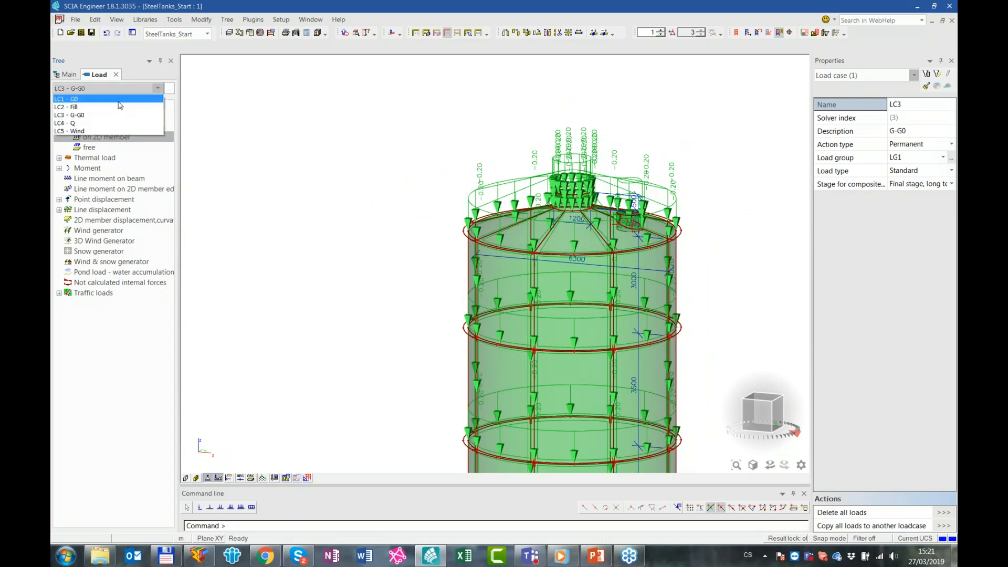
left_click(121, 107)
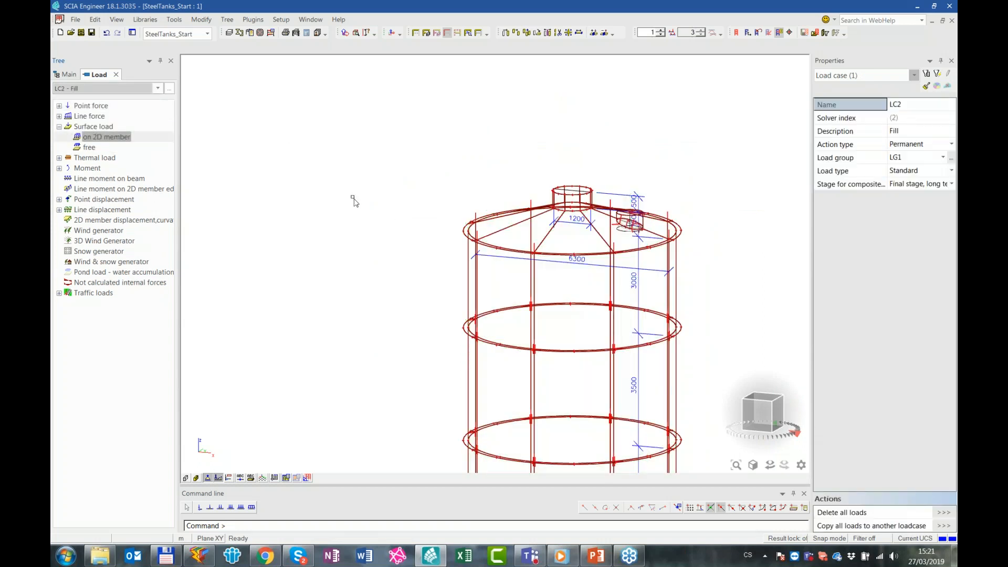
double_click(108, 150)
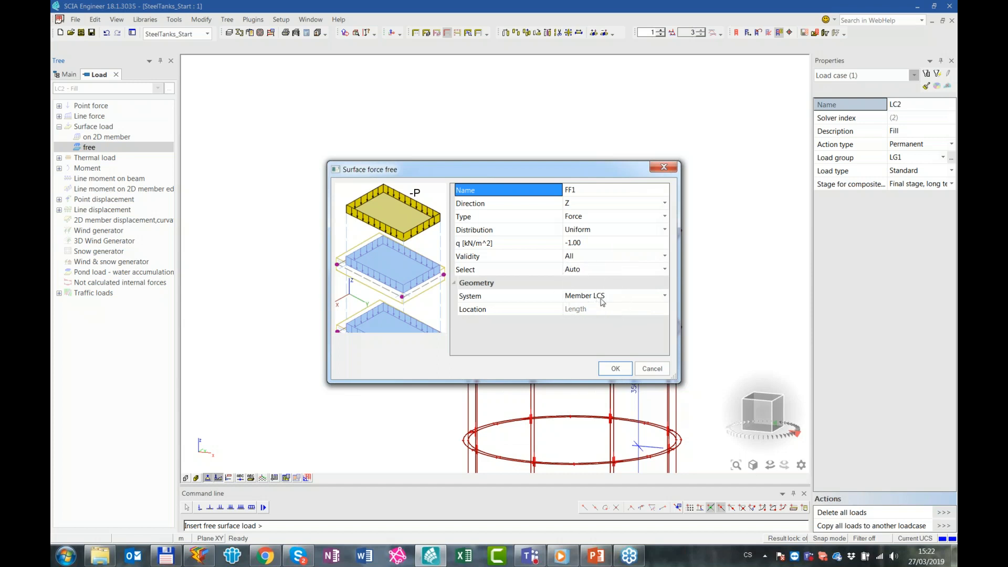
Accept the free load as a uniform -1.00 kN/m^2 force in member-LCS Z, and set the drawing workplane to XZ
key("ctrl")
left_click(616, 368)
left_click(755, 418)
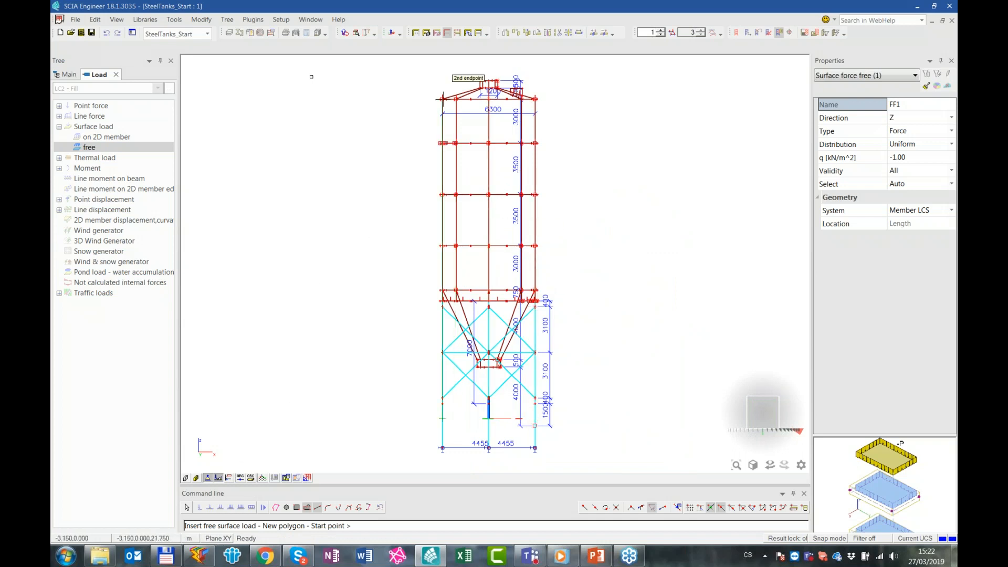
left_click(345, 33)
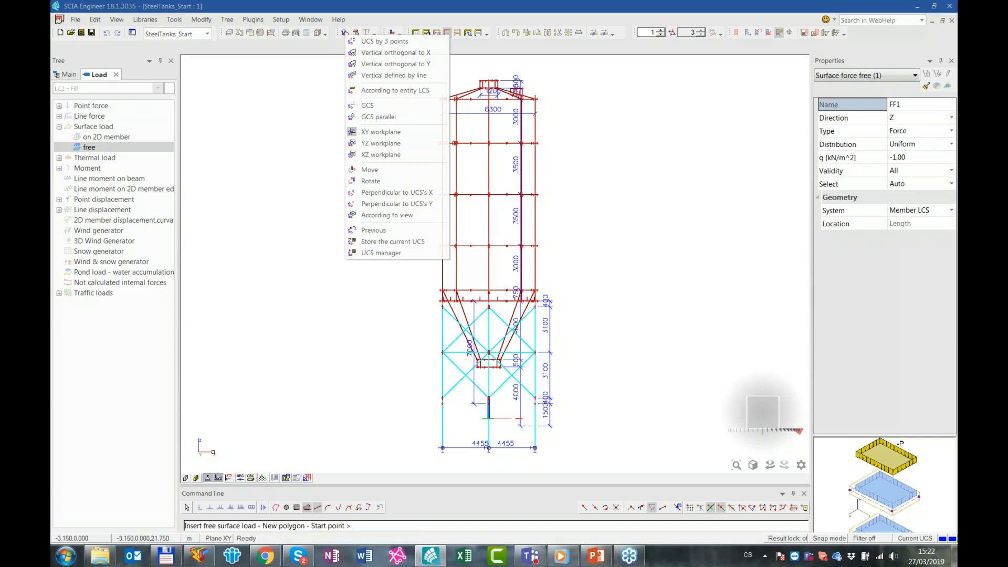
left_click(391, 154)
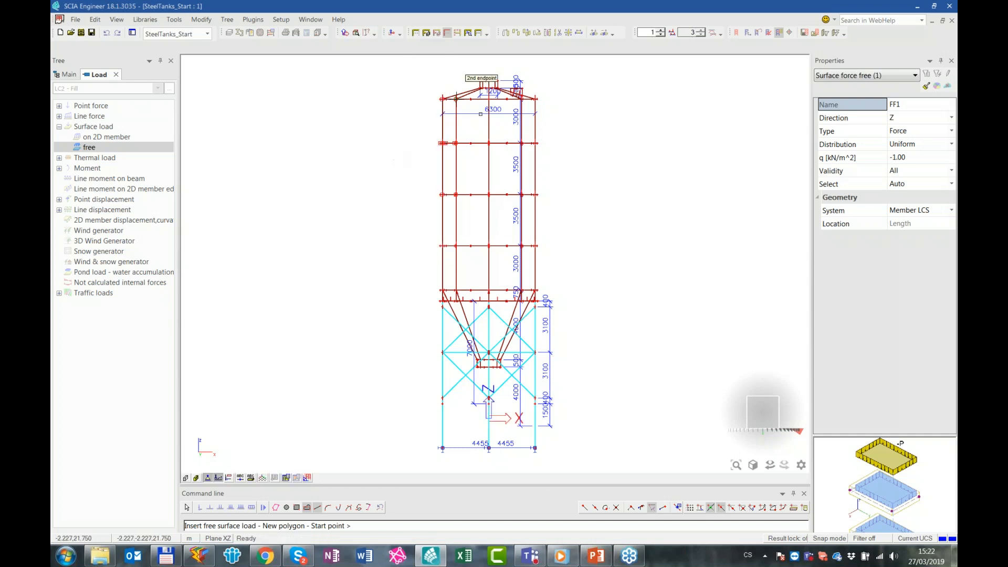
Enable cursor snapping to points on line-curve by length at 1.000 m spacing and reduce the repeat count
scroll(470, 98, "up", 4)
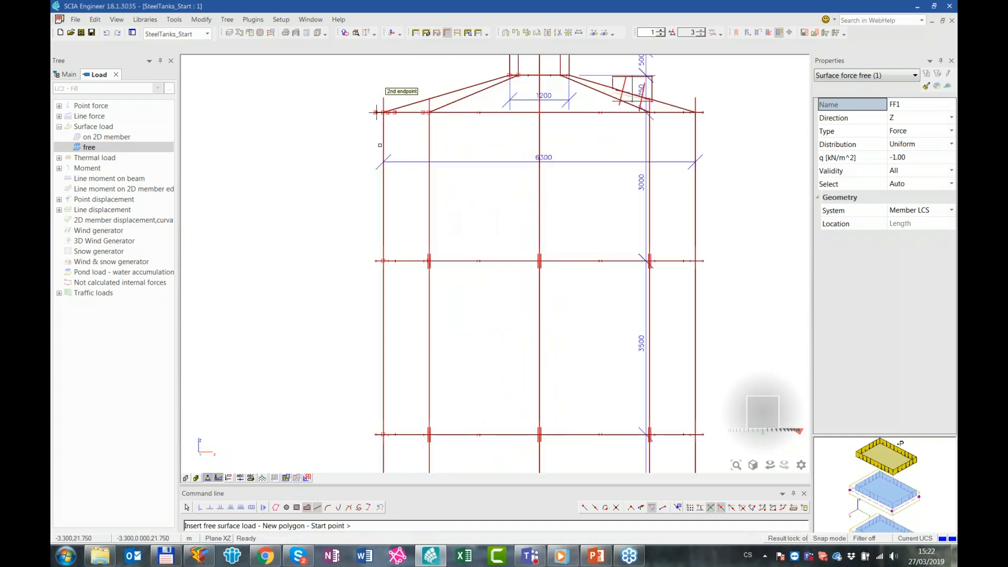
left_click(679, 508)
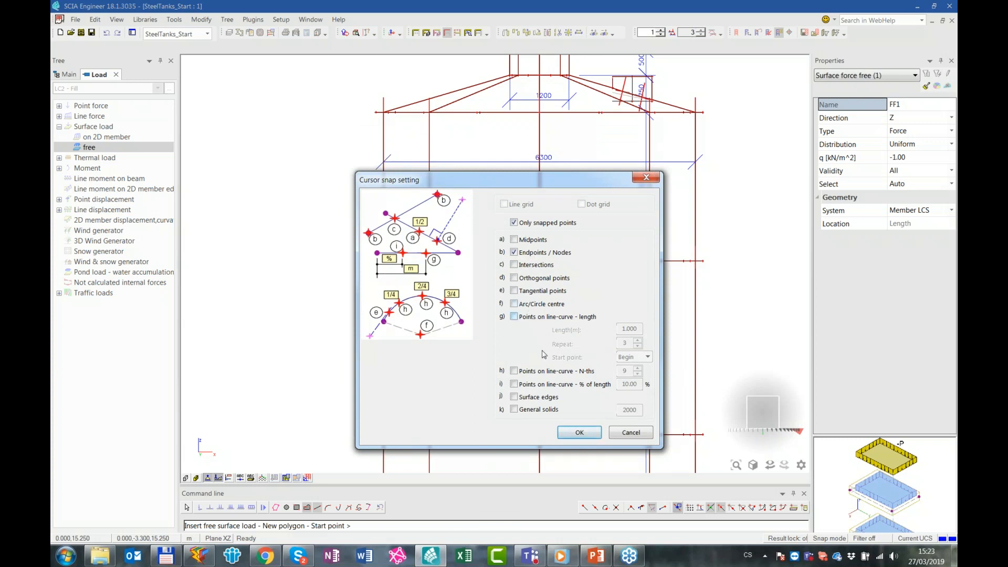
left_click(544, 371)
left_click(541, 317)
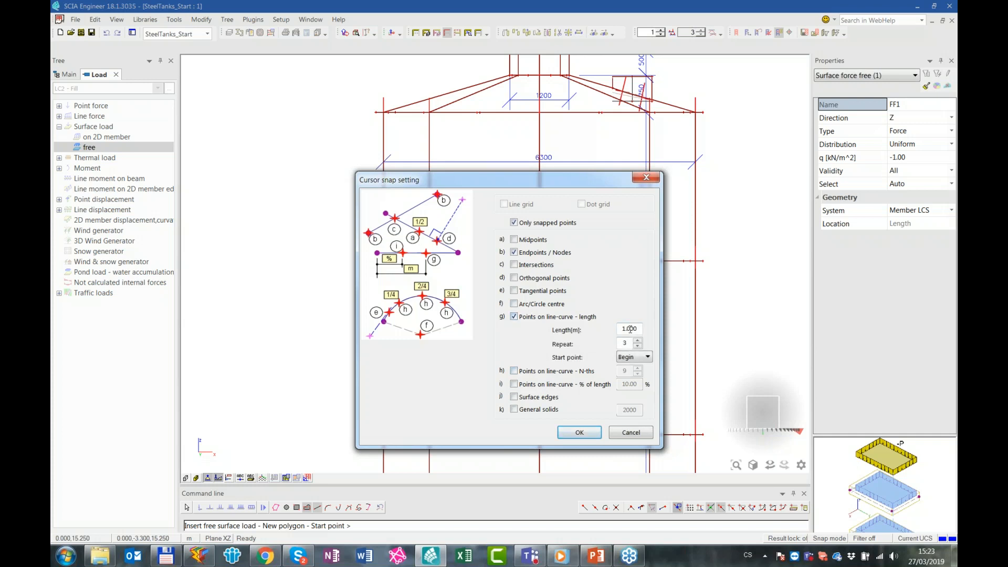
left_click(638, 346)
left_click(580, 433)
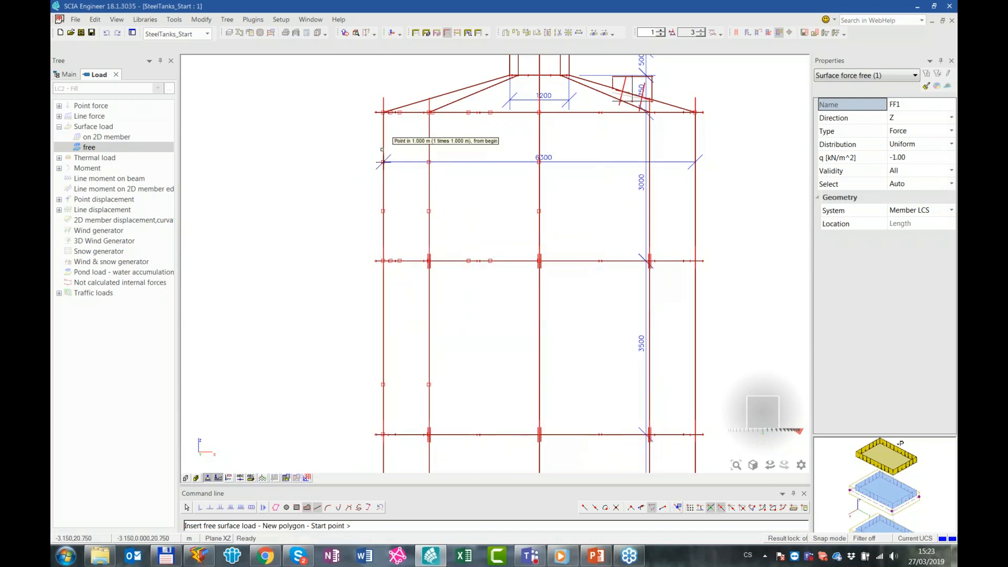
Draw the first free load polygon over the cylindrical wall, from 1 m below its upper edge down to the hopper junction
left_click(383, 162)
left_click(694, 163)
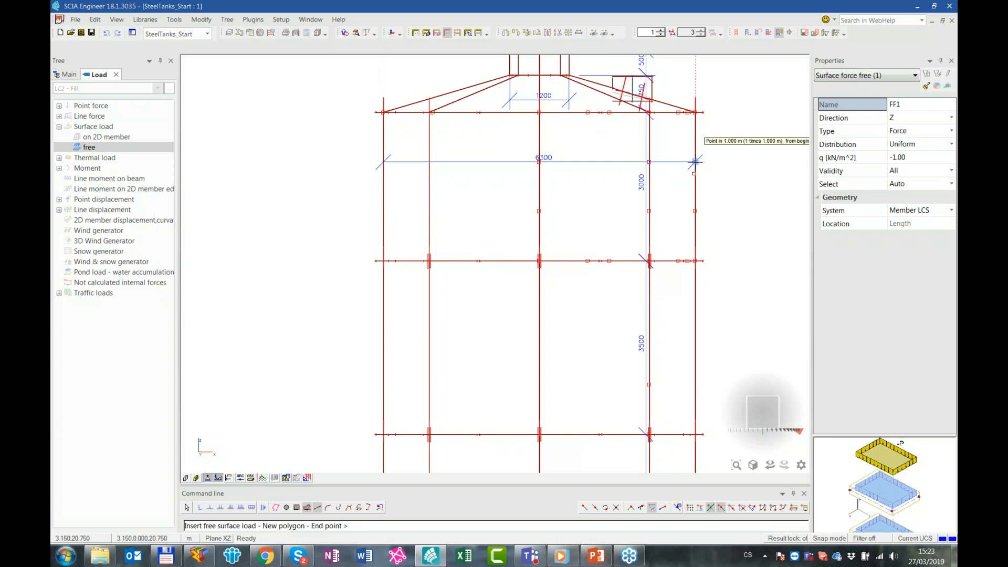
scroll(716, 319, "down", 5)
scroll(704, 438, "up", 5)
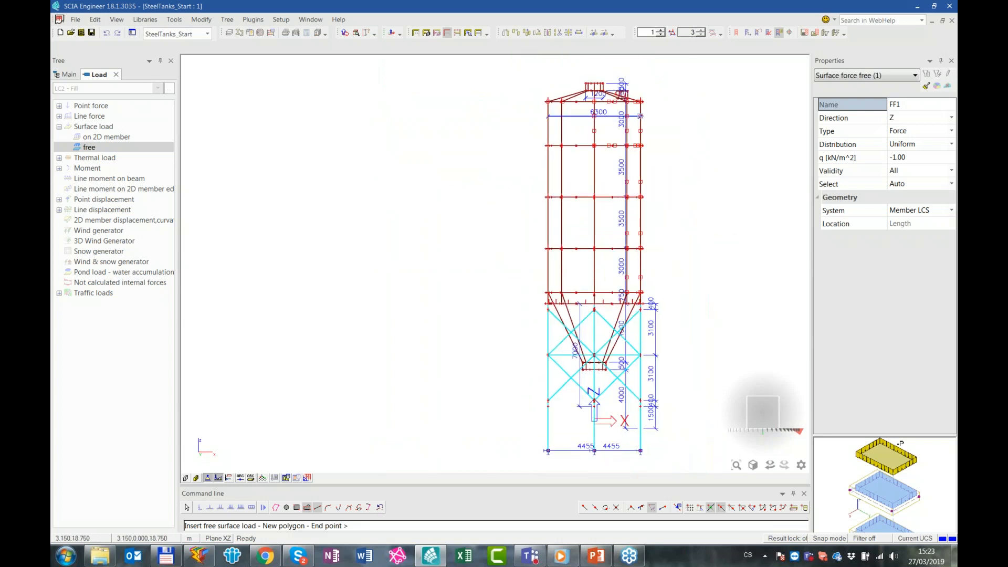
left_click(642, 249)
left_click(330, 249)
key("Escape")
Draw a second free load polygon around the hopper cone and bottom outlet, and finish the load input
scroll(331, 251, "up", 3)
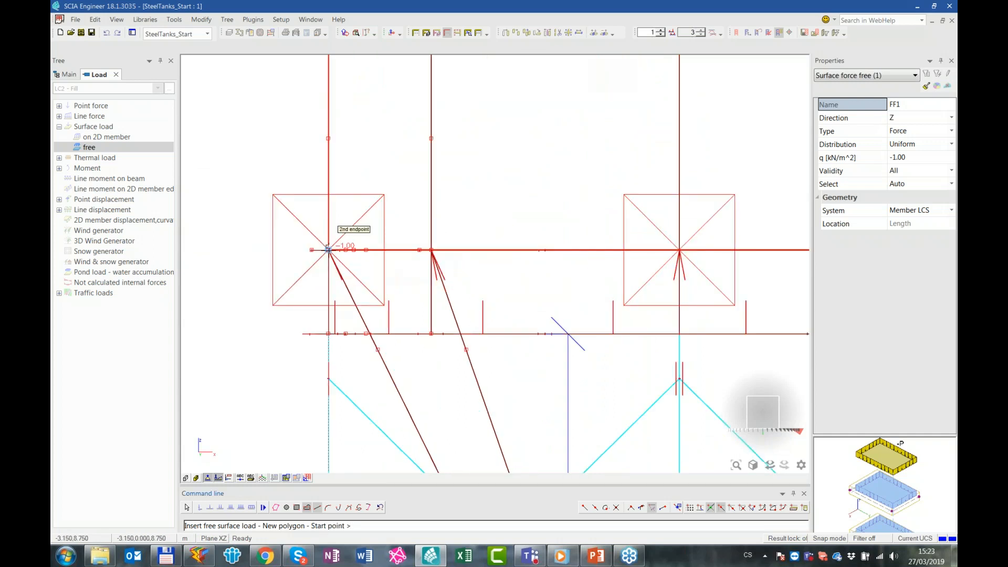
left_click(328, 250)
scroll(531, 286, "down", 2)
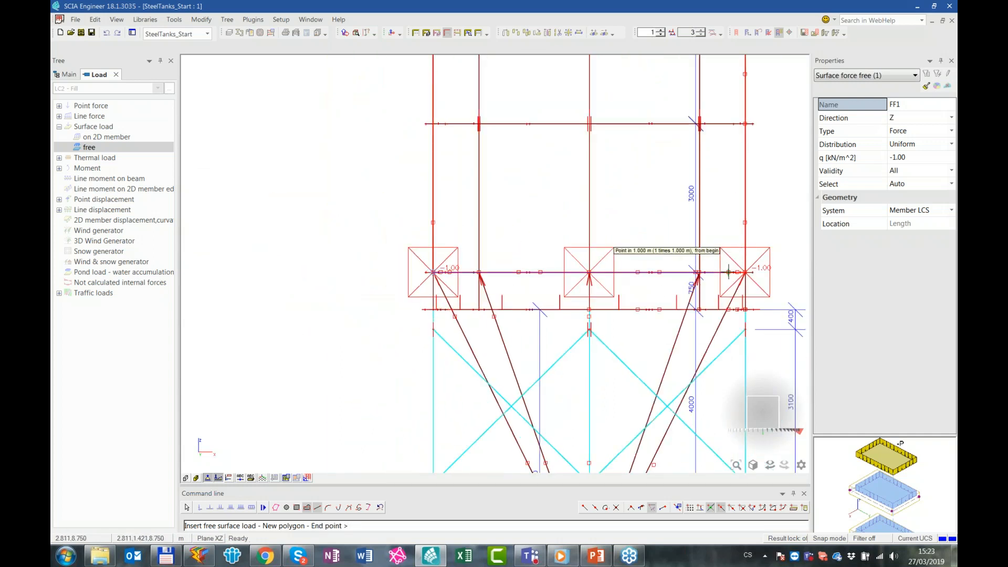
scroll(754, 275, "up", 1)
left_click(754, 265)
scroll(665, 330, "down", 2)
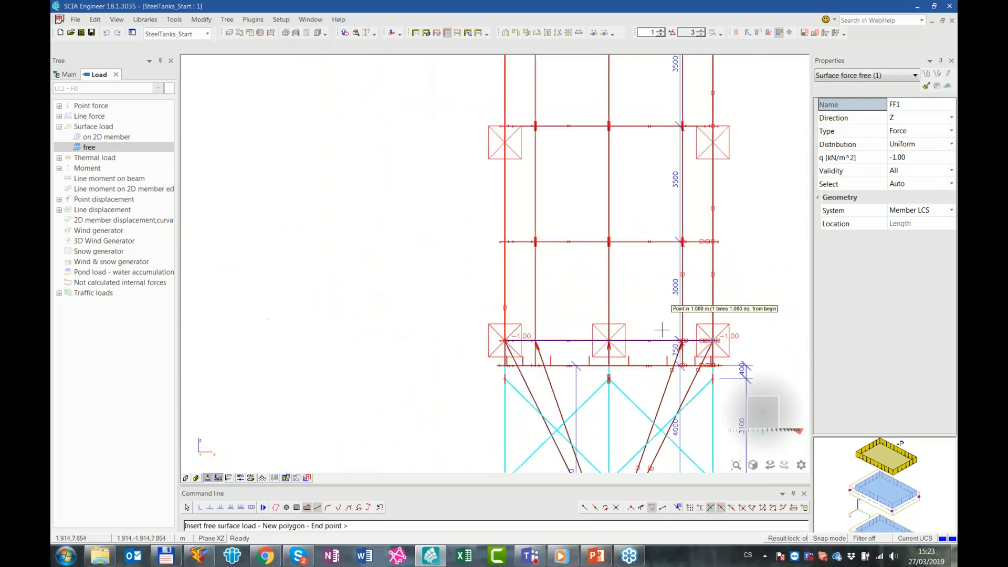
middle_click_drag(623, 279, 556, 159)
scroll(536, 261, "up", 2)
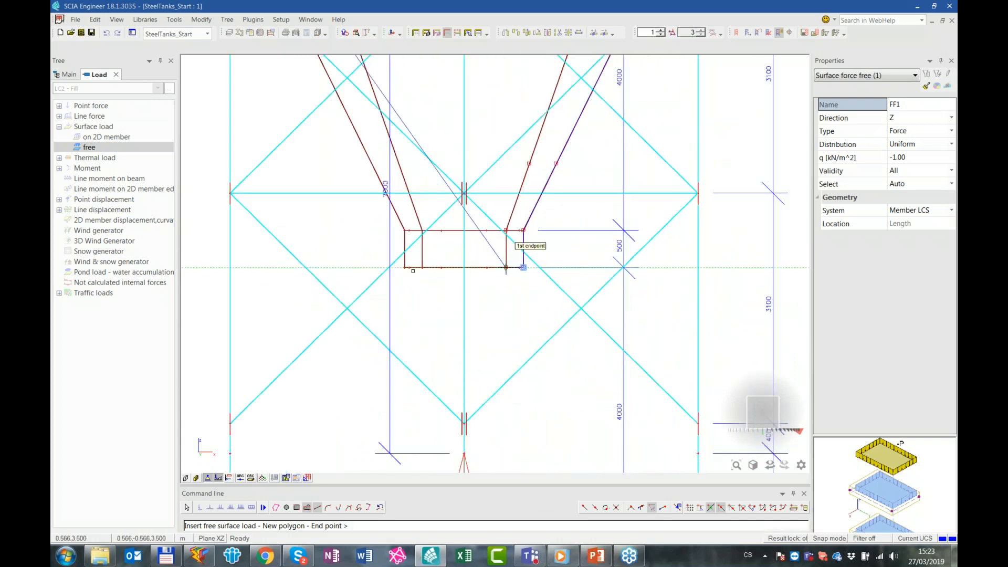
left_click(404, 267)
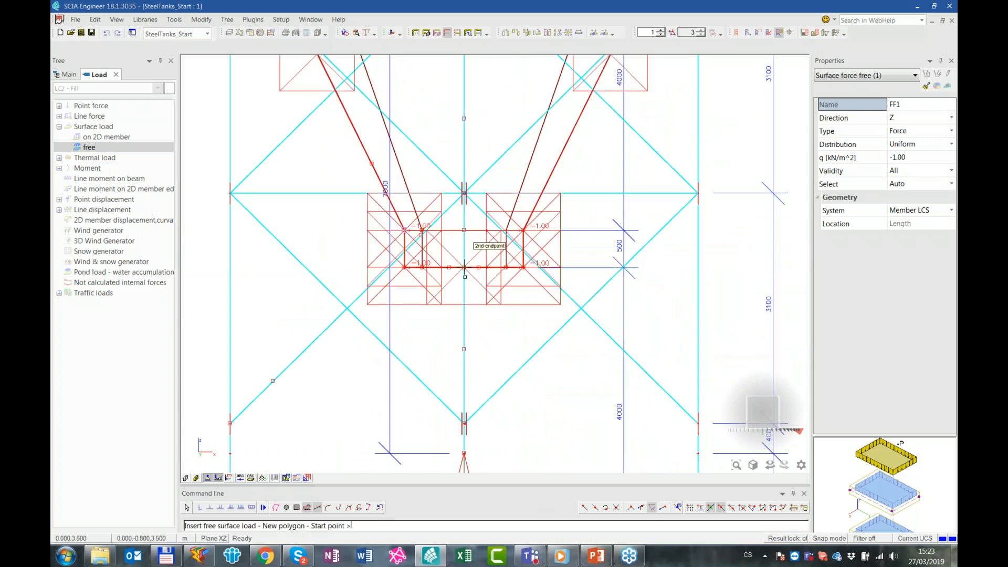
scroll(492, 280, "down", 3)
key("Escape")
Change the distribution of both new free surface loads to Dir X
right_click_drag(582, 255, 607, 267, "ctrl")
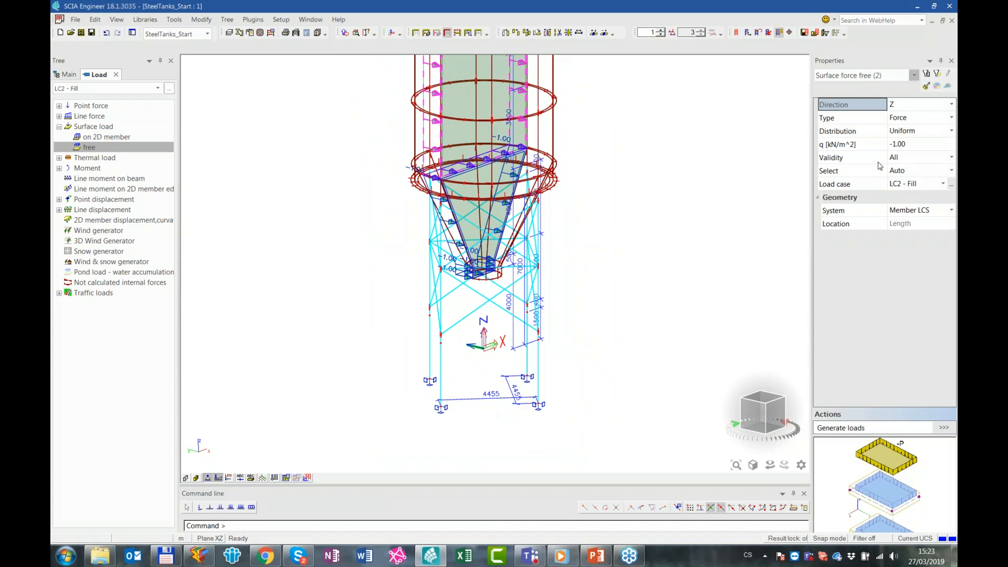
left_click(913, 132)
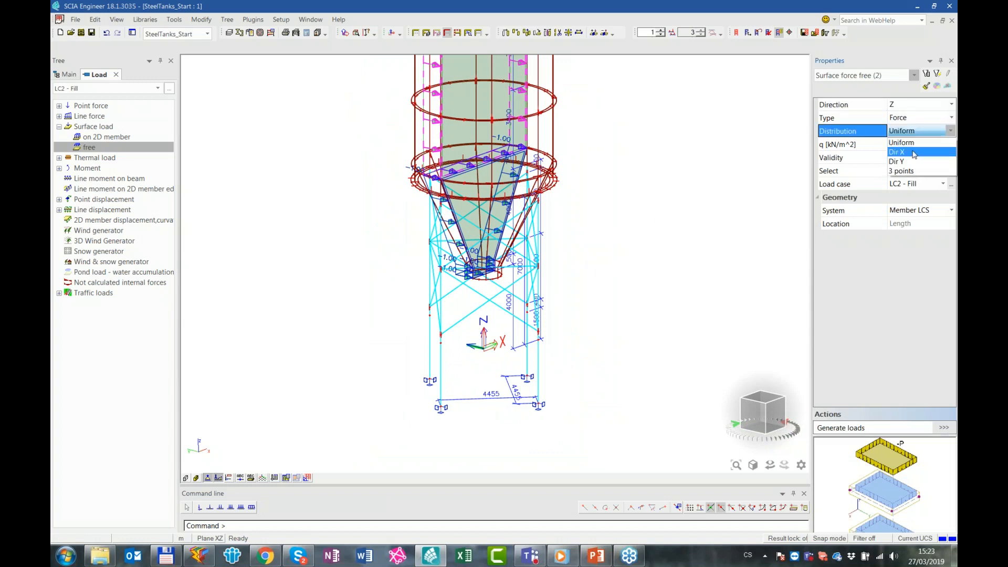
left_click(914, 152)
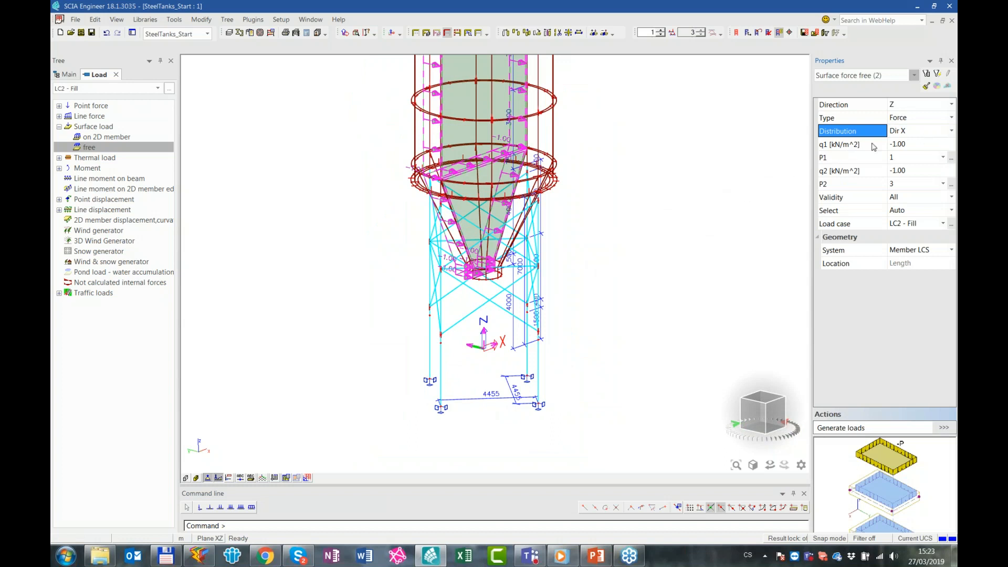
Set q1 to 0 and q2 to 160 kN/m^2 for both free surface loads
right_click_drag(597, 159, 626, 337, "shift")
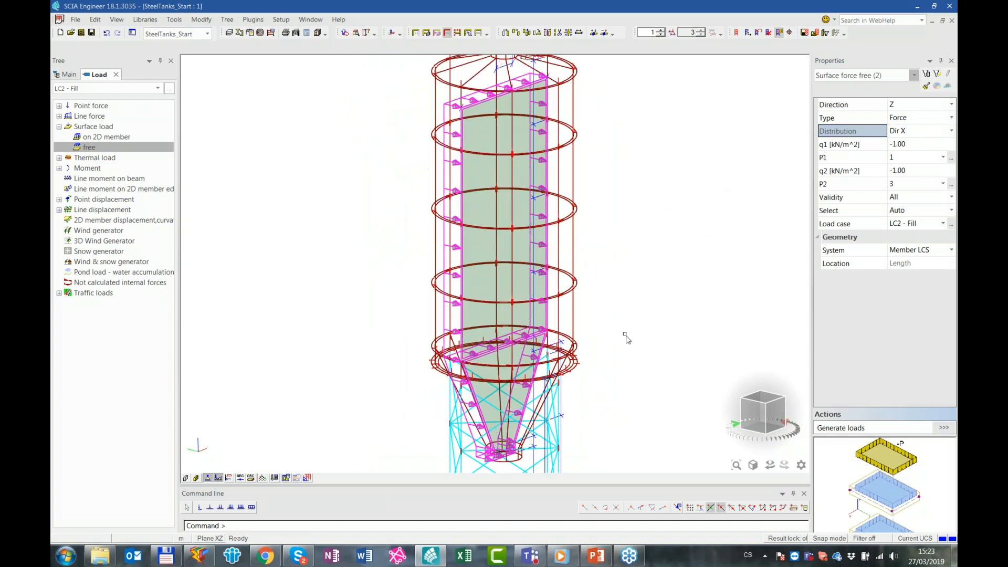
left_click(914, 182)
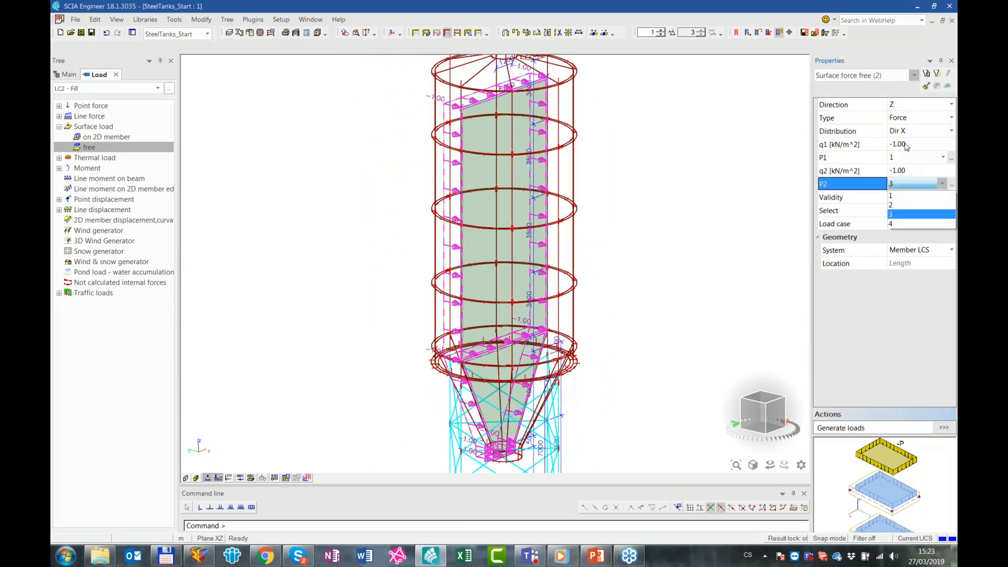
left_click(915, 147)
type("0")
key("Return")
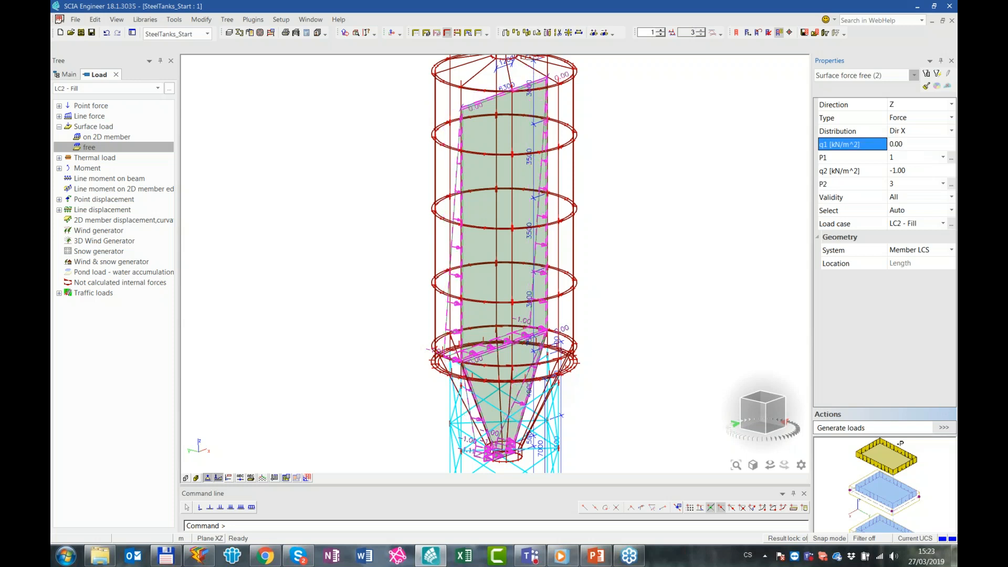
left_click(909, 173)
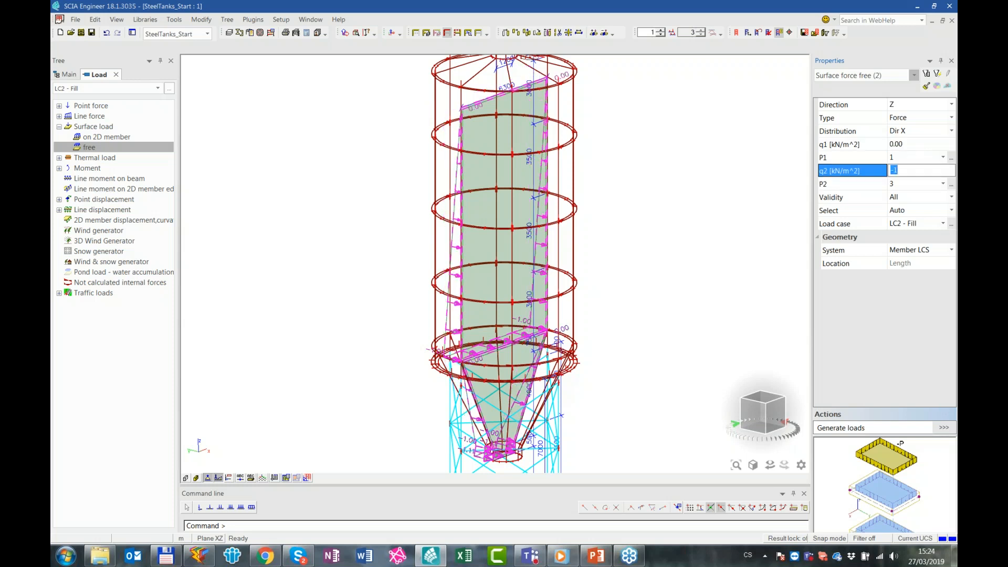
key("Return")
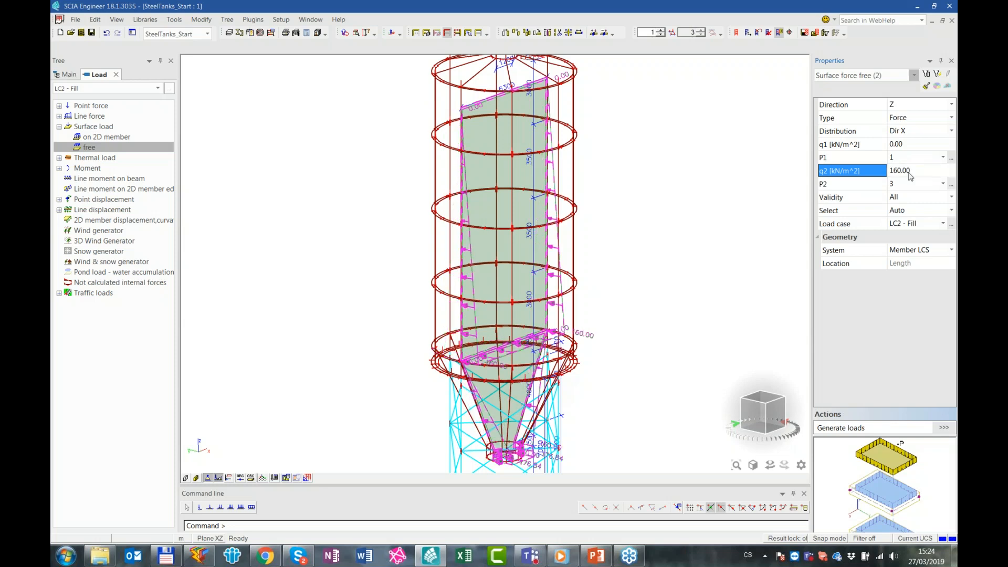
Set the hopper's free load to vary from q1 160 to q2 220 kN/m^2
right_click_drag(630, 337, 631, 303, "ctrl")
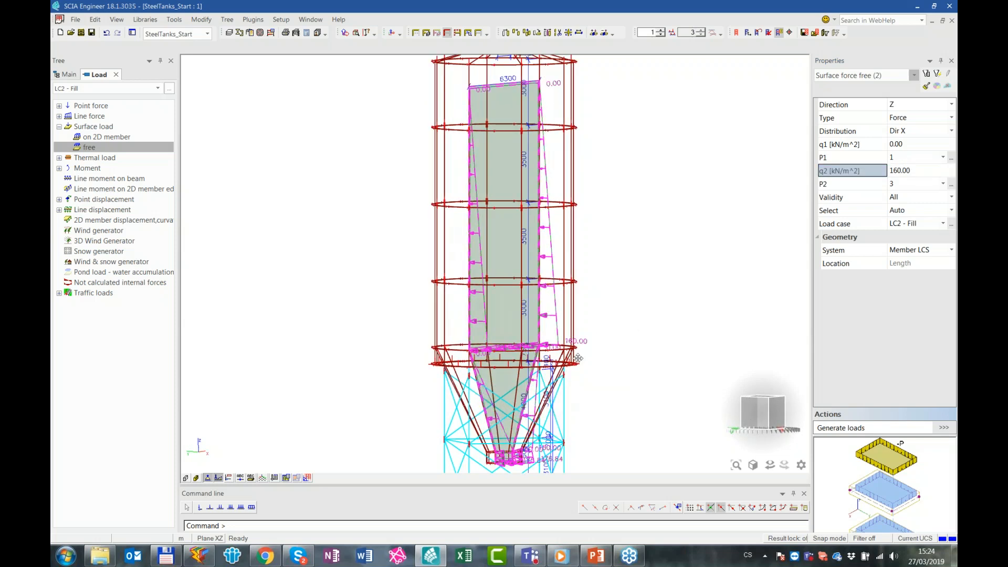
right_click_drag(570, 396, 597, 332, "shift")
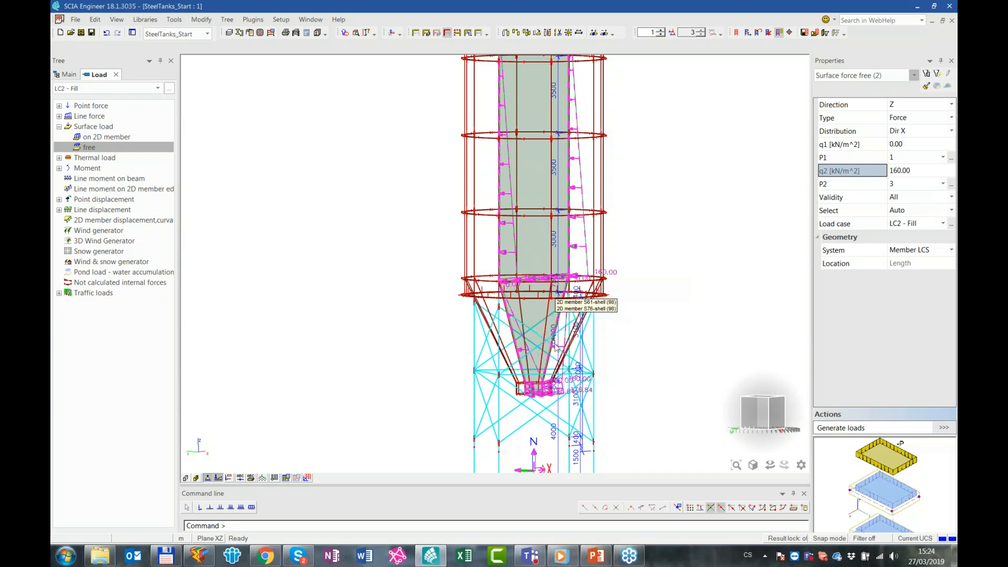
scroll(558, 393, "up", 3)
key("Escape")
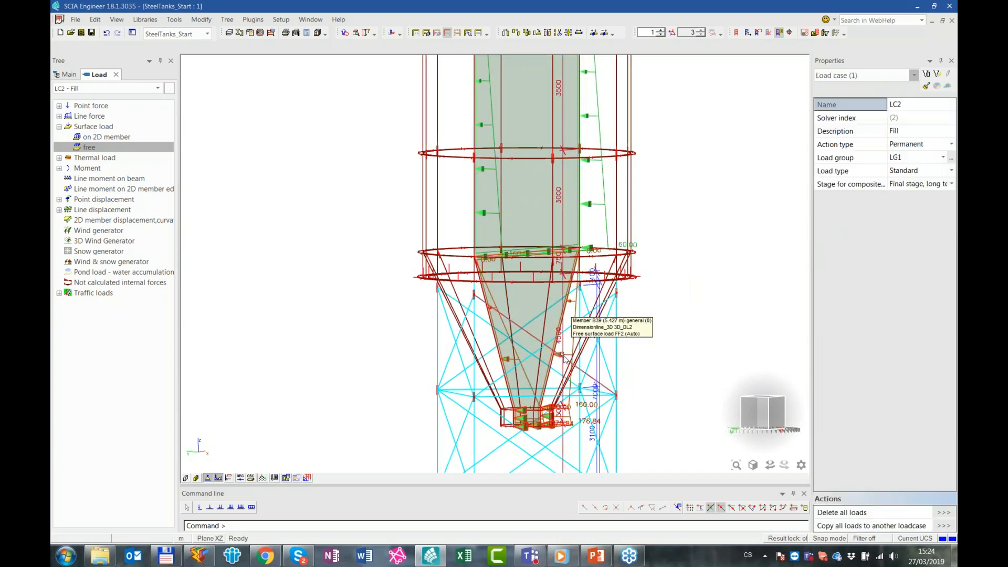
left_click(567, 356)
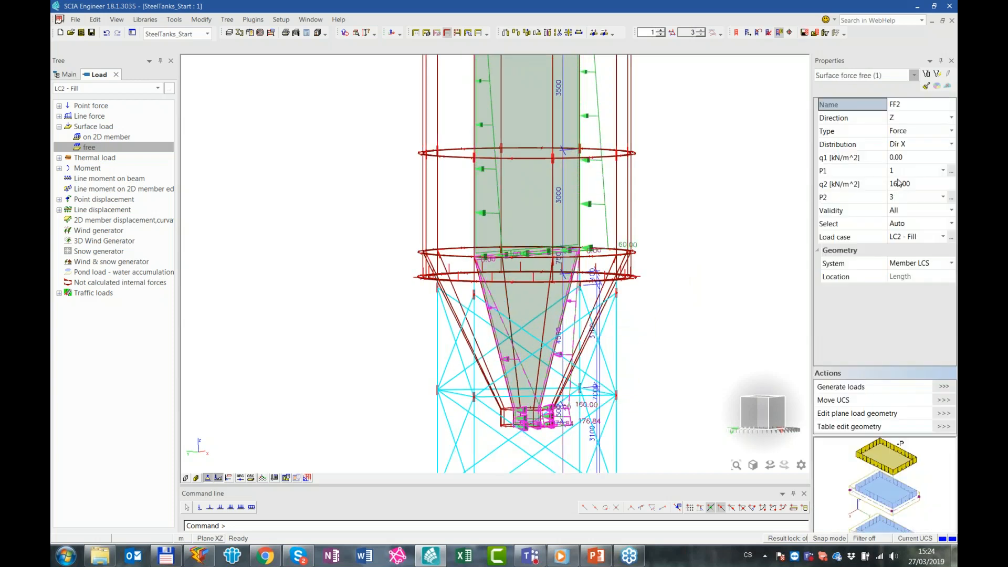
left_click(913, 159)
type("160")
key("Return")
left_click(925, 185)
type("220")
key("Return")
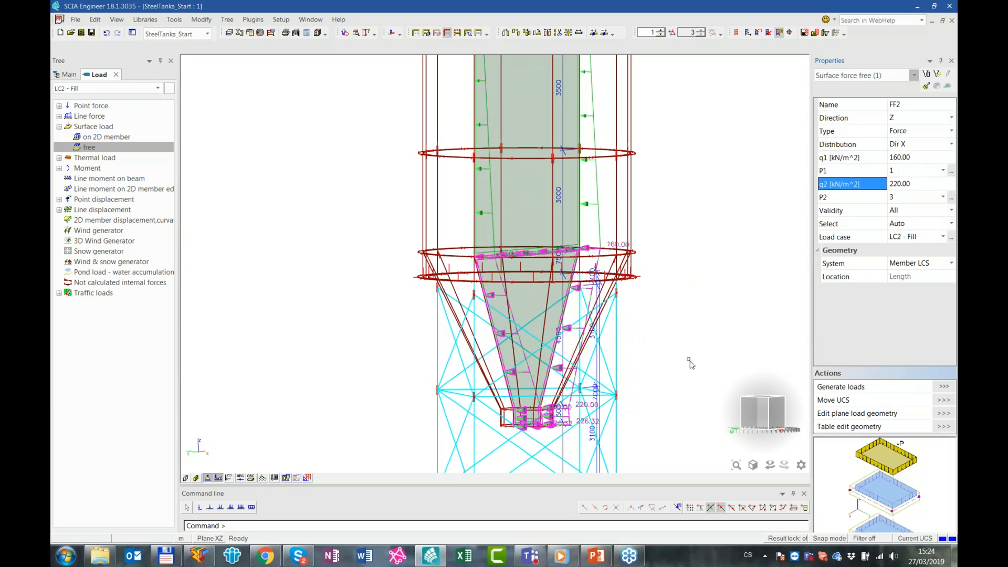
key("Escape")
View the tank from the side and enlarge the load display scale to 4
right_click_drag(672, 353, 762, 406, "ctrl")
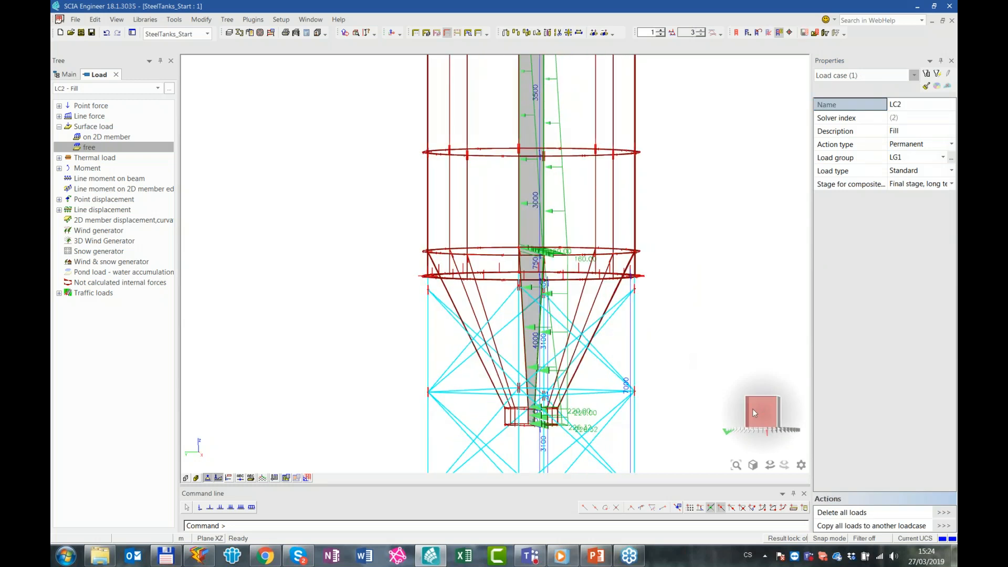
left_click(763, 406)
left_click(661, 31)
left_click(660, 31)
left_click(661, 31)
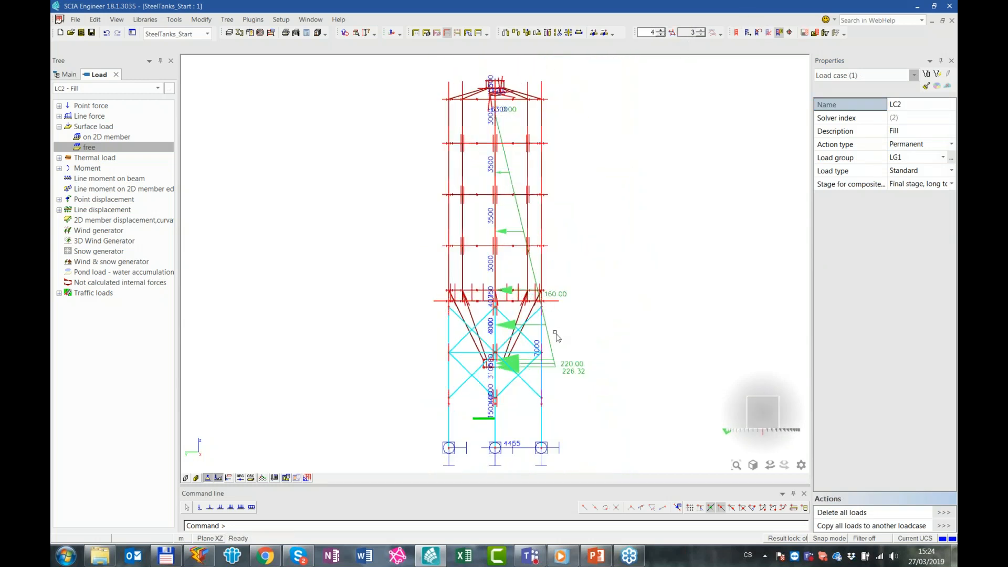
right_click_drag(600, 341, 587, 357, "ctrl")
left_click(229, 478)
left_click(229, 478)
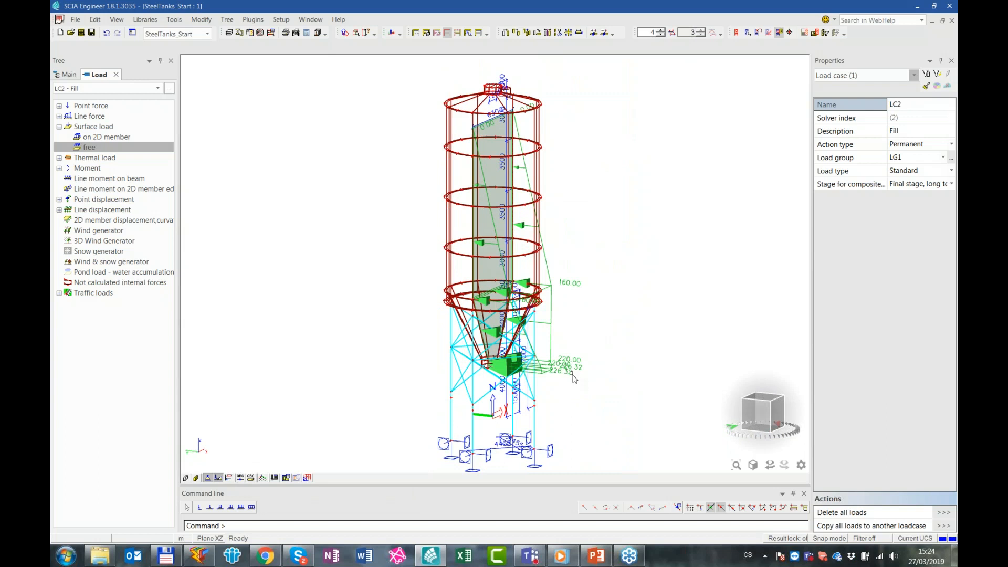
Examine how the fill loads cover the cylinder and hopper from the front and in 3D, and select the cylinder's free load
right_click_drag(628, 374, 582, 323, "ctrl")
left_click(769, 413)
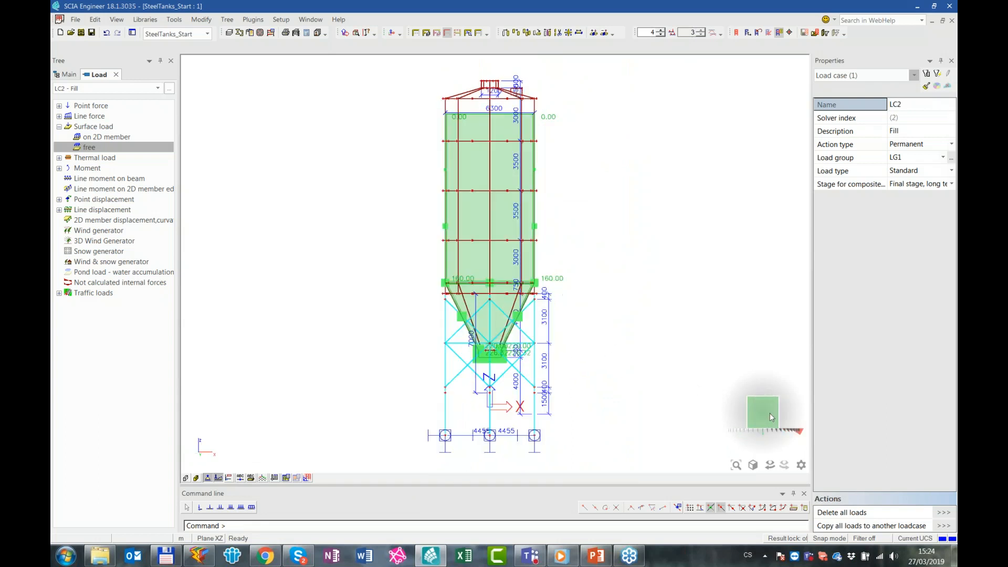
scroll(506, 277, "up", 3)
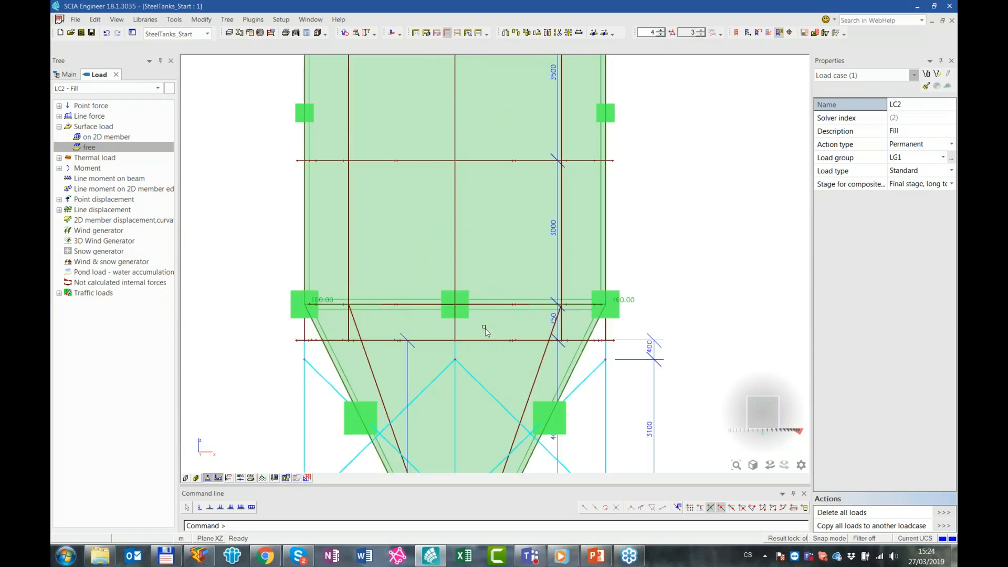
scroll(486, 324, "down", 2)
right_click_drag(533, 271, 568, 301, "ctrl")
scroll(412, 347, "up", 3)
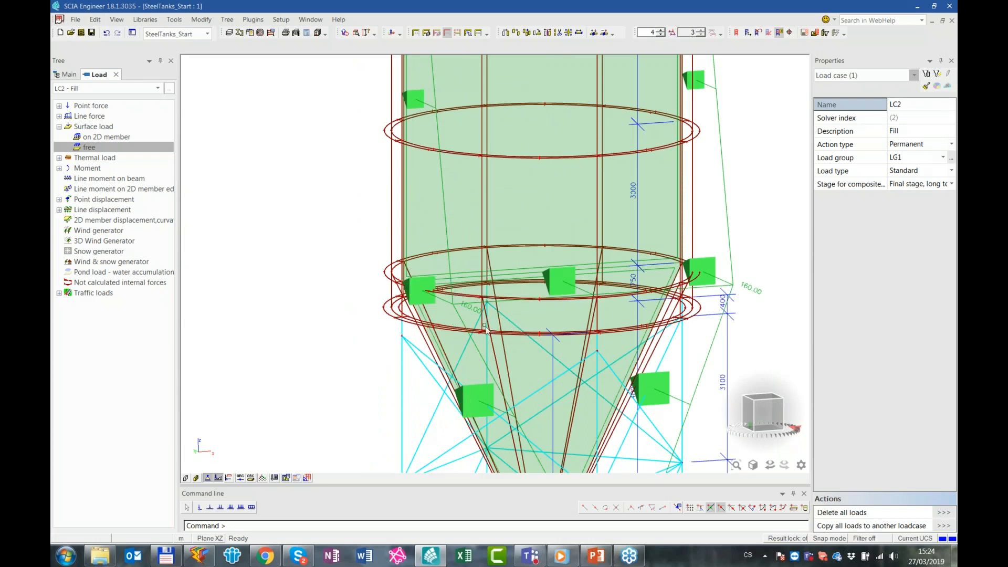
middle_click_drag(691, 228, 680, 290)
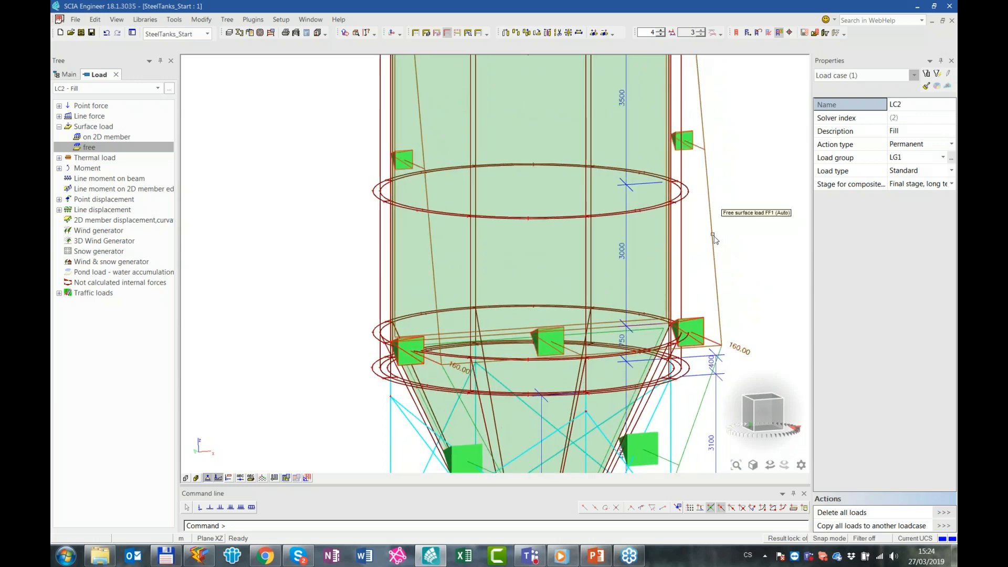
left_click(738, 343)
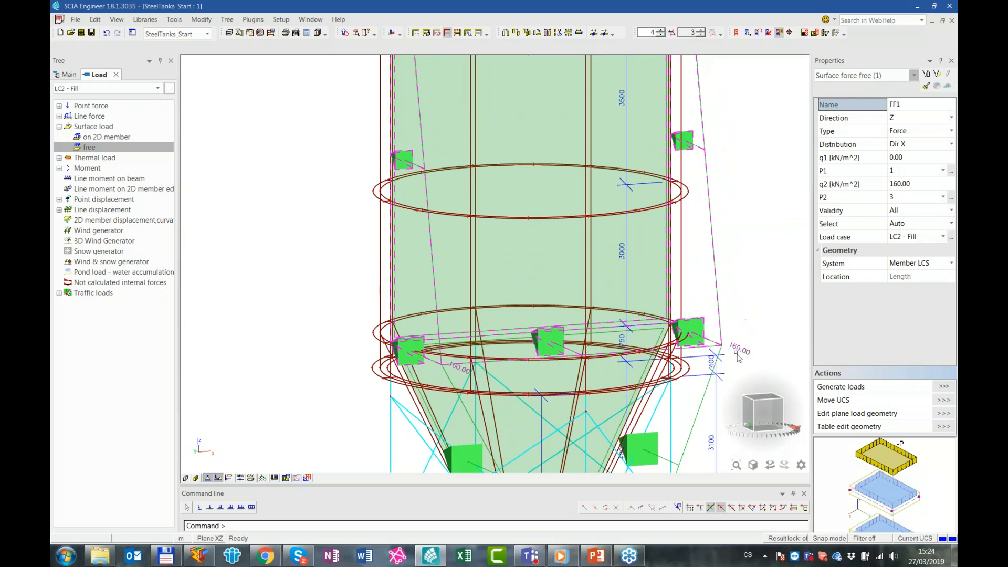
Change the member selection mode of both free surface loads from automatic to Select
left_click(720, 355)
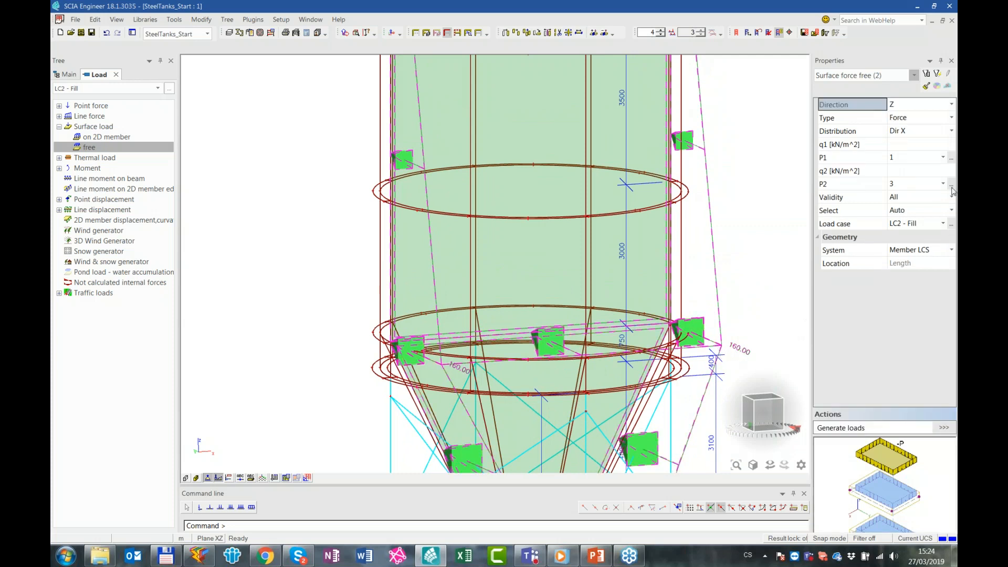
left_click(906, 201)
left_click(907, 202)
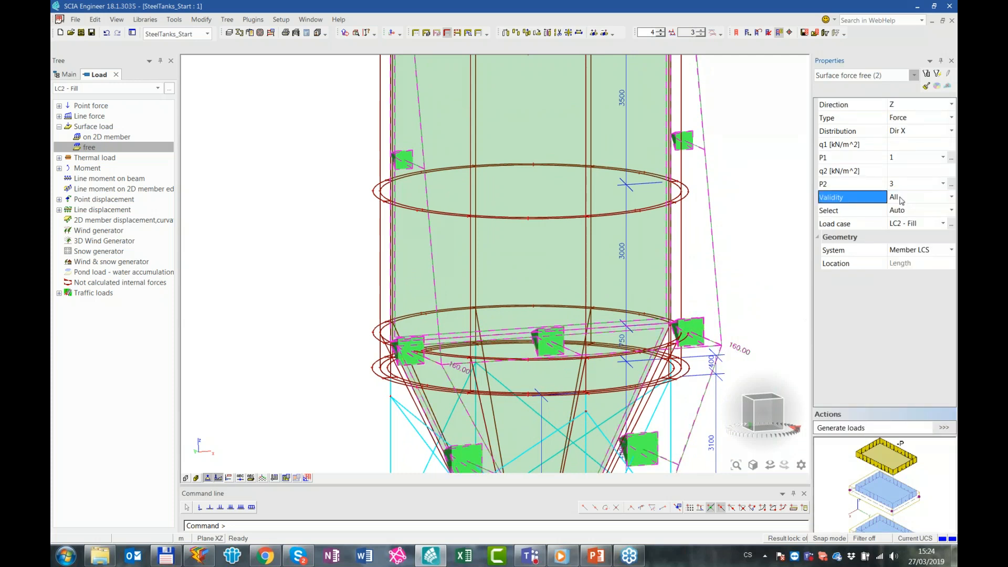
left_click(901, 199)
left_click(904, 209)
left_click(908, 212)
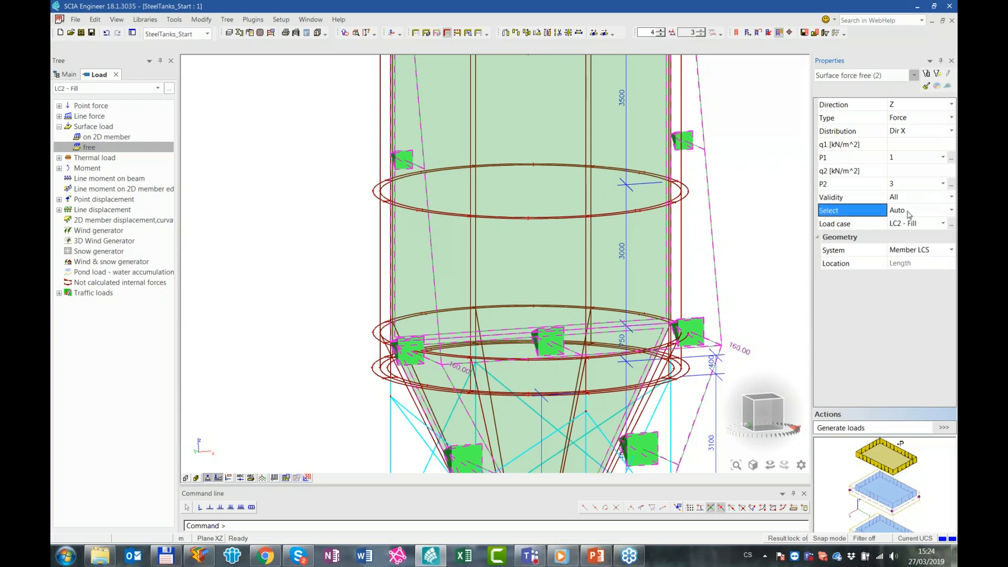
left_click(906, 231)
key("Escape")
Update the 2D member selection of the cylinder's free load so it acts only on the filled cylinder shells
left_click(716, 278)
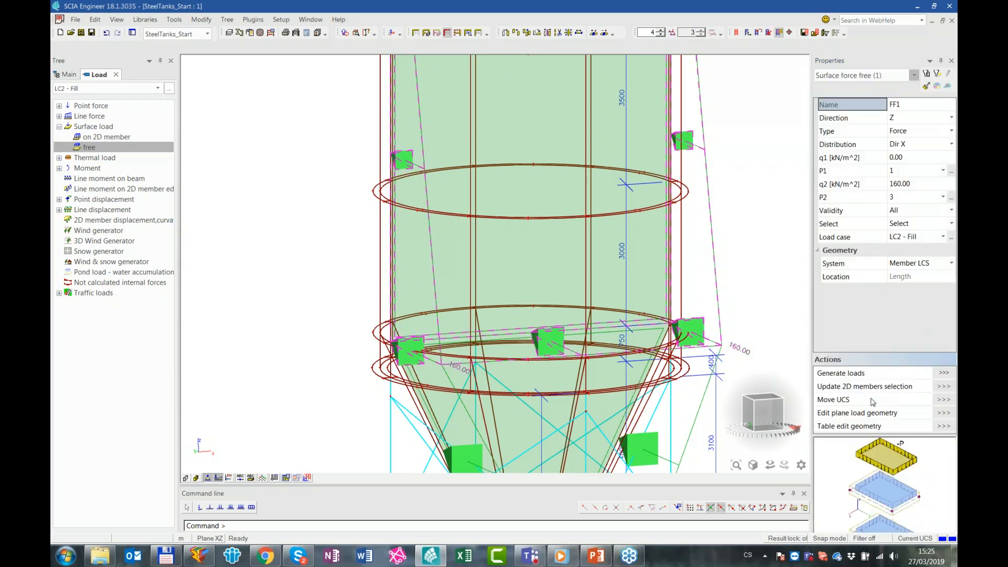
left_click(944, 387)
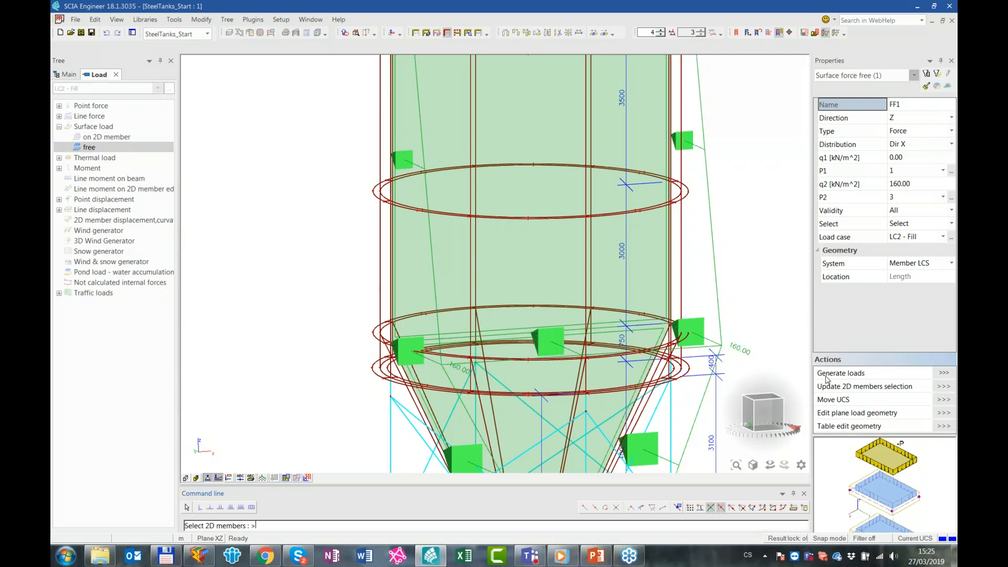
left_click(779, 418)
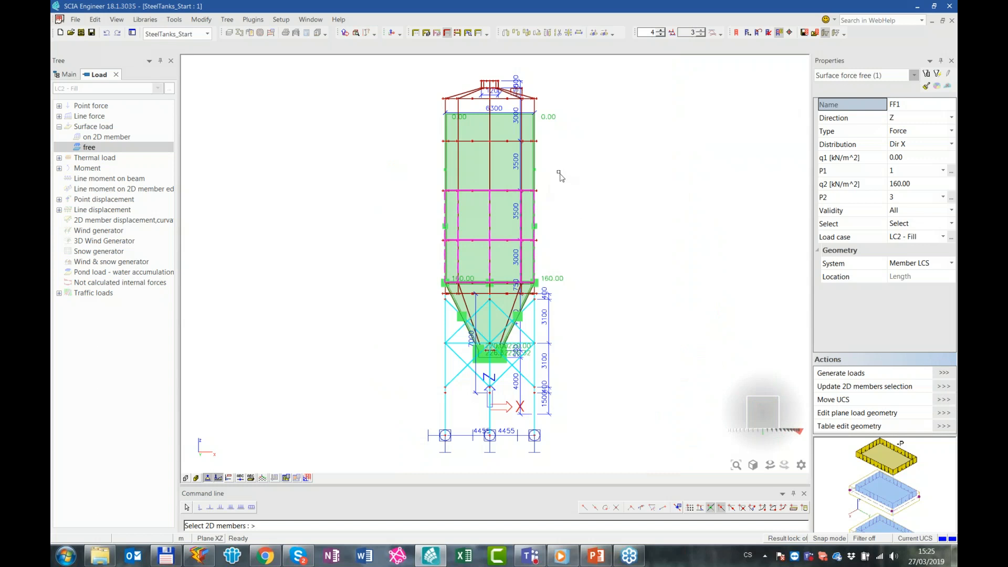
left_click(474, 190)
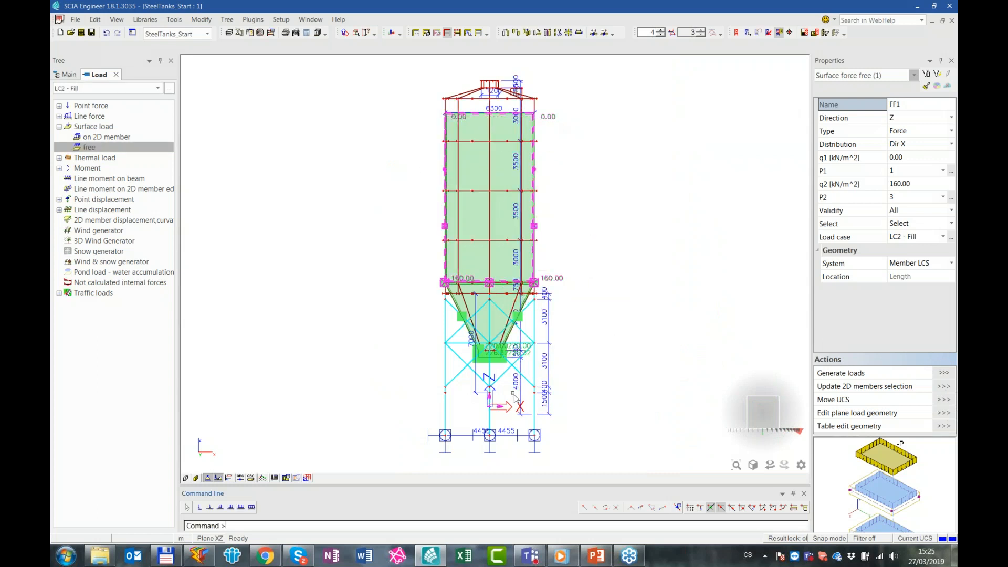
key("Escape")
Update the 2D member selection of the hopper's free load so it acts only on the conical hopper shells
scroll(518, 347, "up", 3)
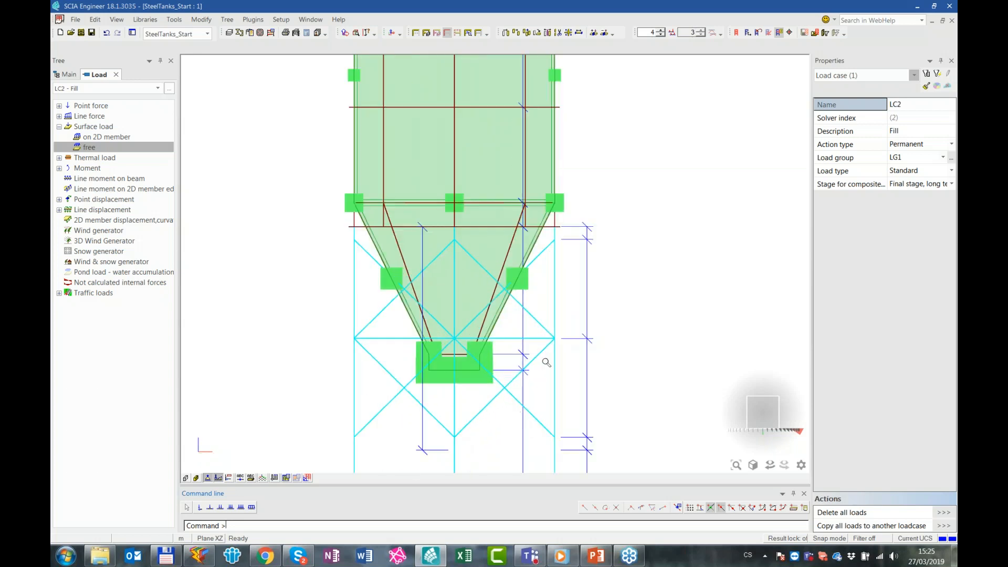
left_click(534, 283)
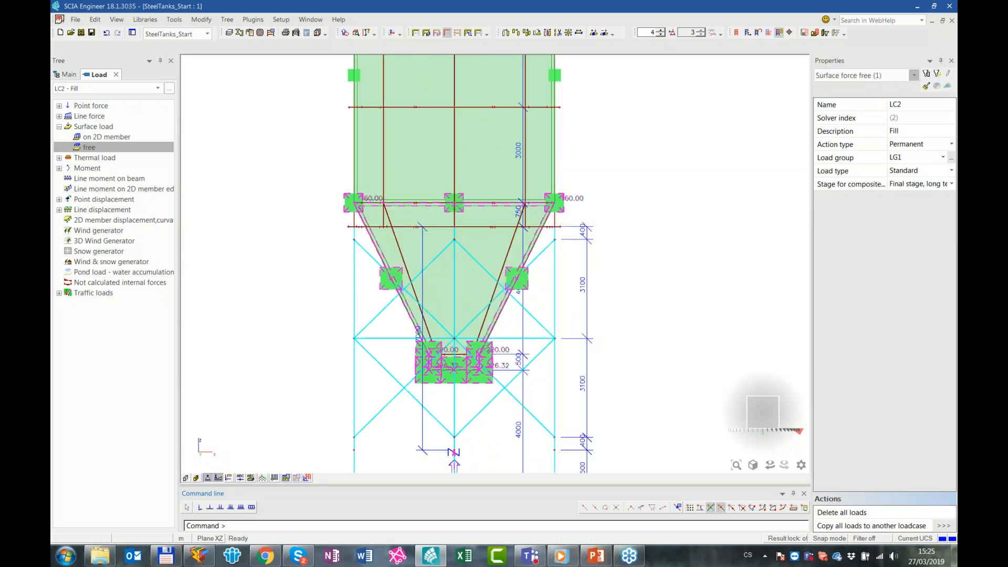
left_click(944, 387)
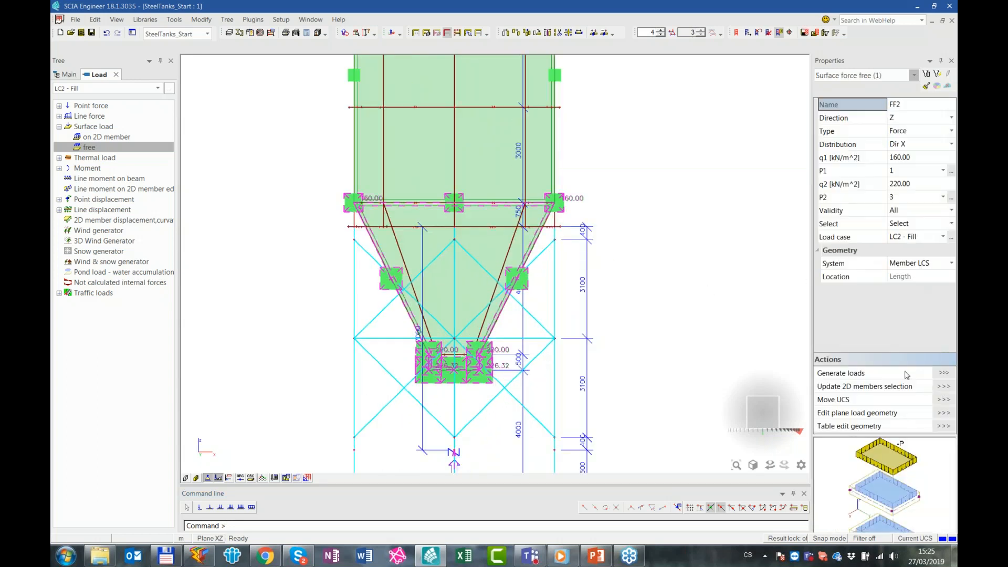
left_click_drag(553, 278, 366, 266)
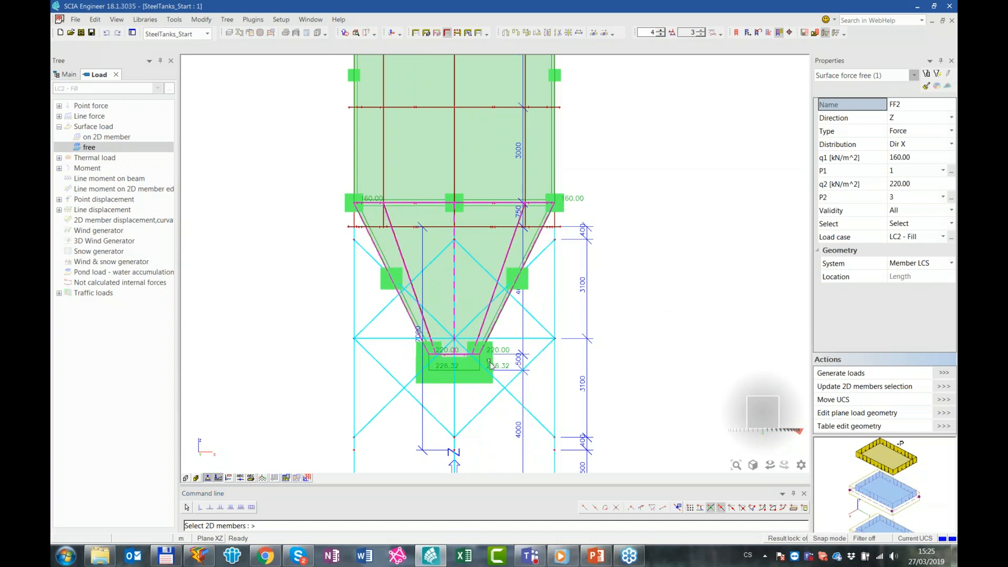
scroll(485, 367, "up", 3)
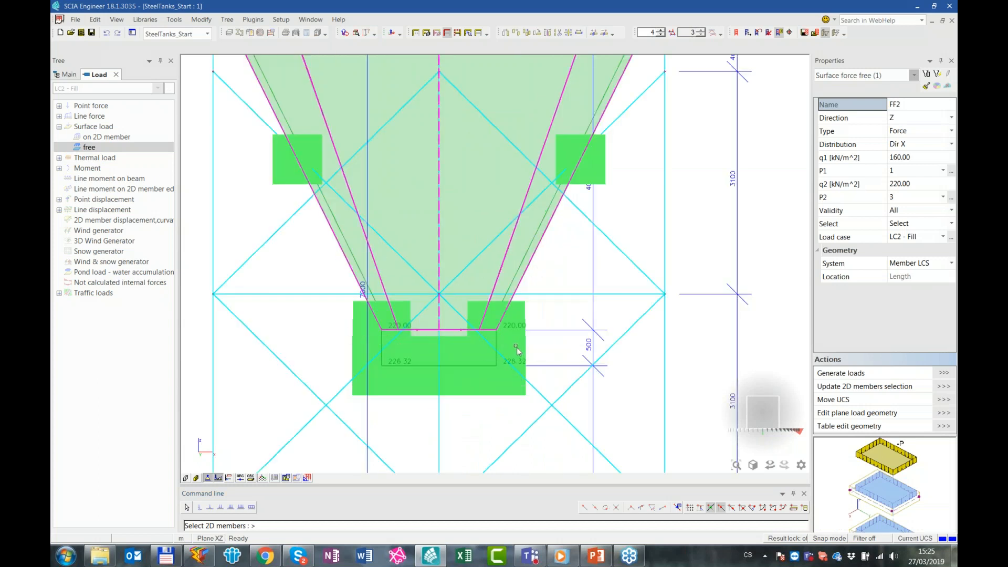
key("Escape")
scroll(517, 302, "down", 5)
key("Escape")
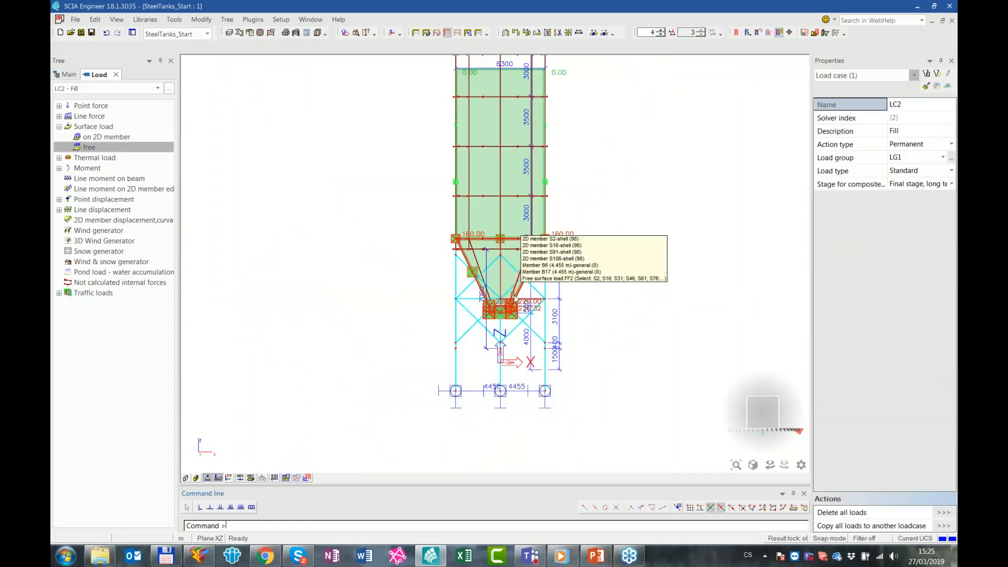
Generate the loads on the tank's shells from both free surface loads of LC2 - Fill
scroll(516, 297, "up", 4)
left_click(539, 181)
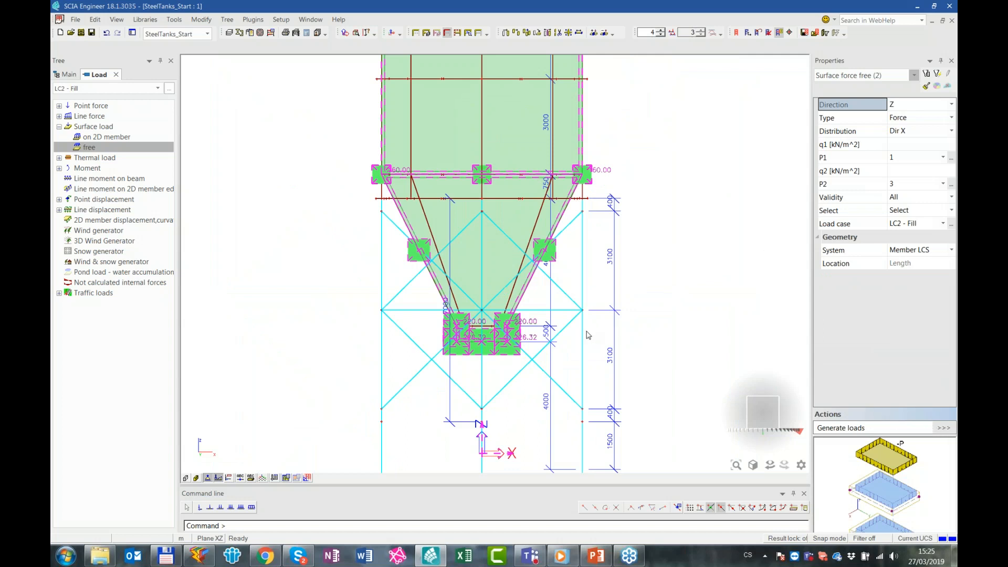
key("Escape")
Reduce the load display scale to 1 and examine the generated fill loads on the cylinder, hopper and outlet in 3D
right_click_drag(622, 174, 645, 196, "ctrl")
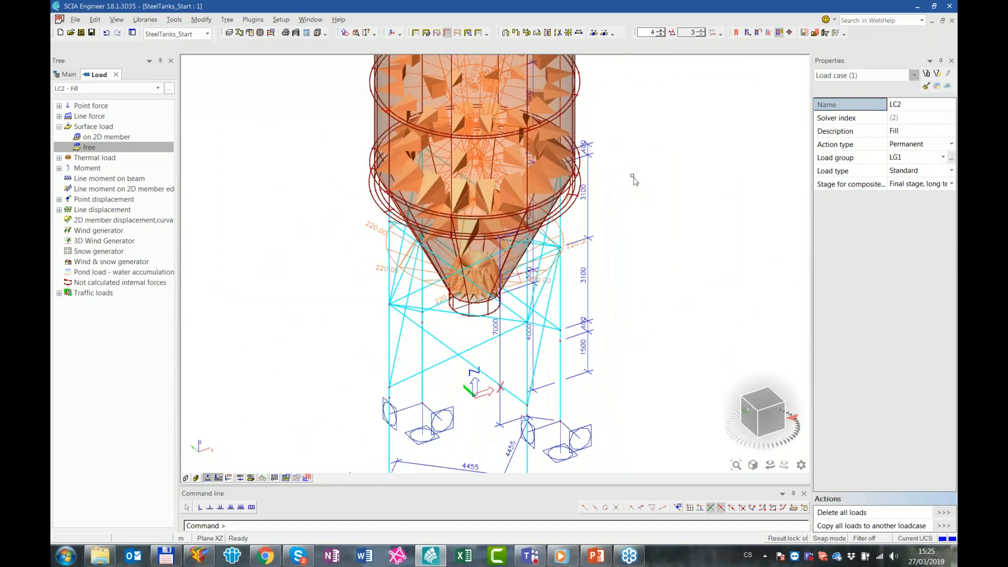
scroll(634, 180, "down", 2)
left_click(661, 36)
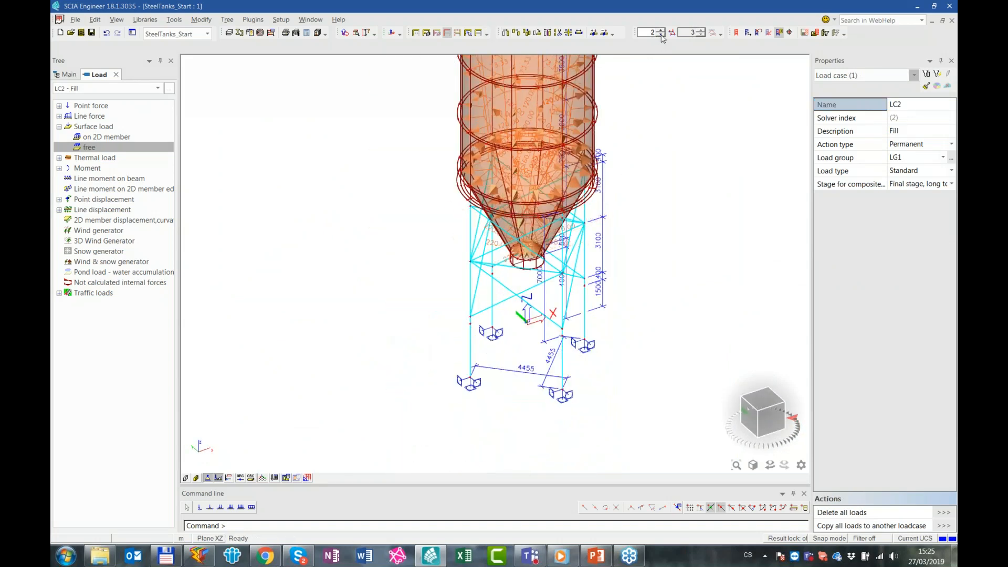
right_click_drag(659, 155, 647, 326, "shift")
right_click_drag(655, 190, 650, 221, "ctrl")
scroll(474, 336, "up", 2)
right_click_drag(599, 323, 607, 273, "ctrl")
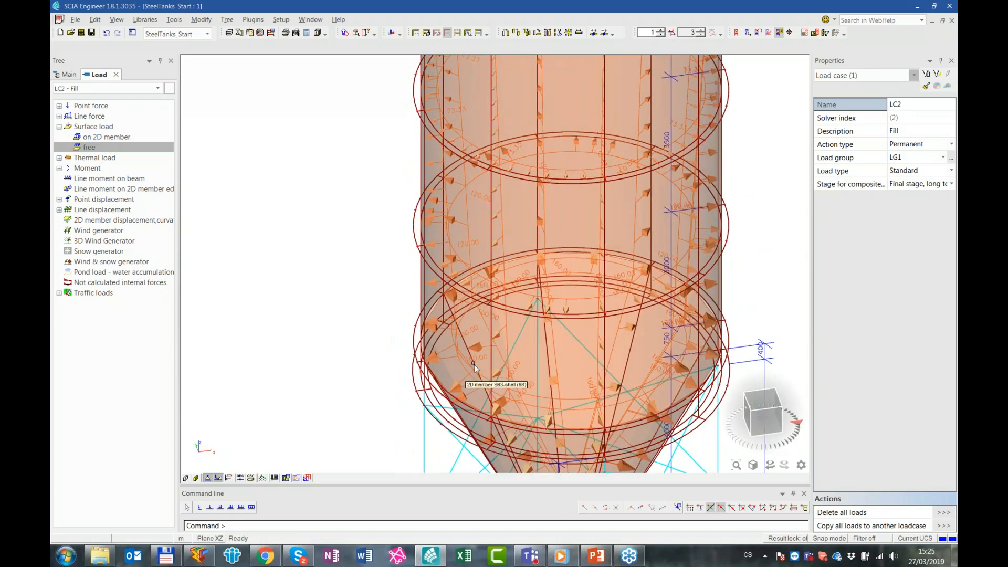
right_click_drag(510, 248, 423, 98, "shift")
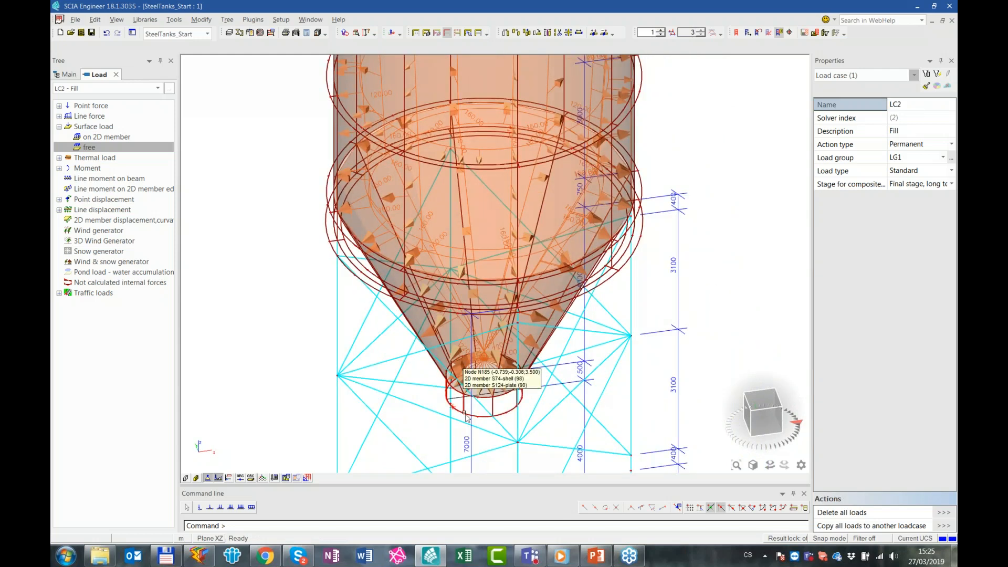
scroll(467, 417, "up", 3)
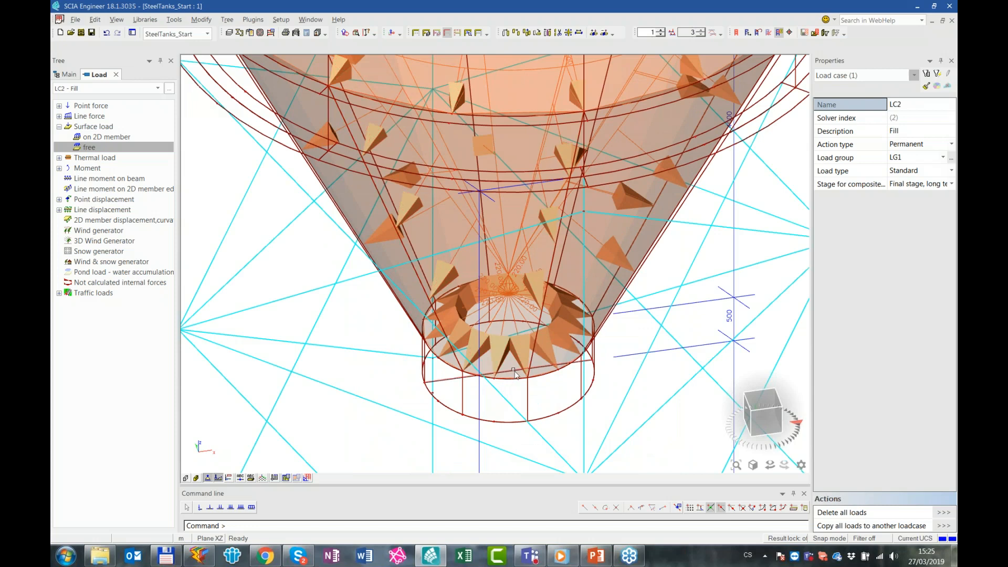
scroll(528, 336, "down", 3)
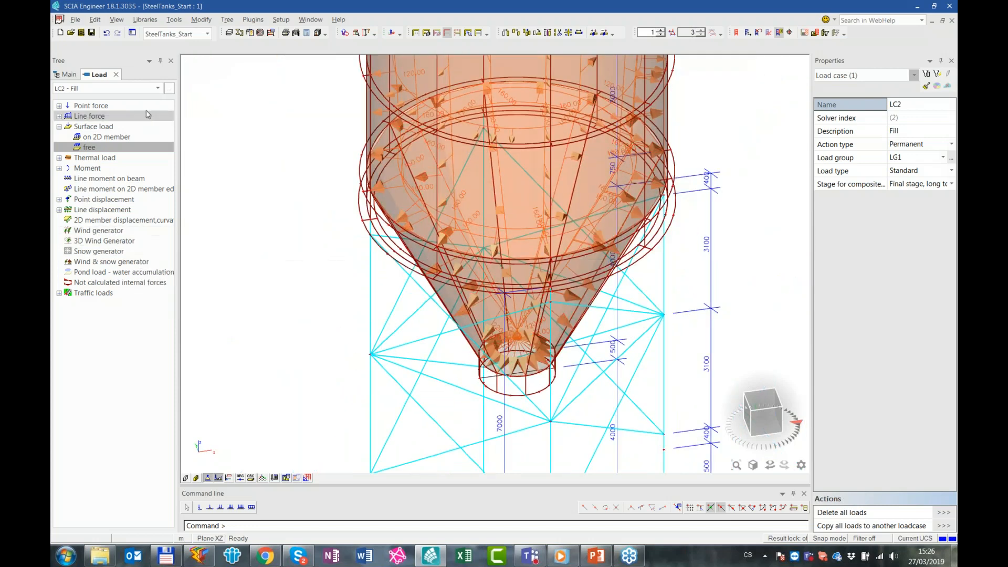
Make LC4 - Q the active load case and define a surface load on 2D members of -0.75 kN/m^2 in Z
left_click(123, 89)
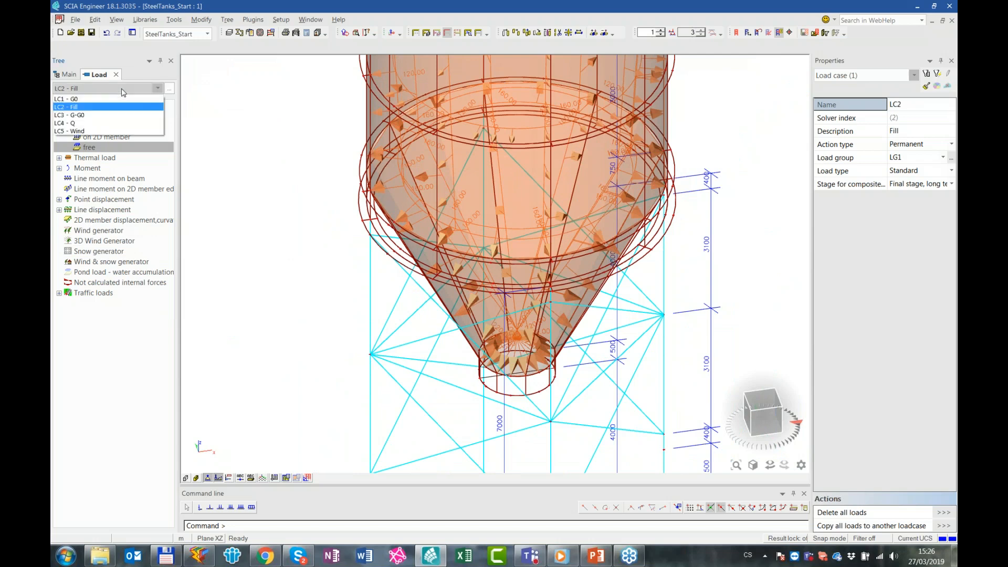
left_click(103, 115)
left_click(114, 89)
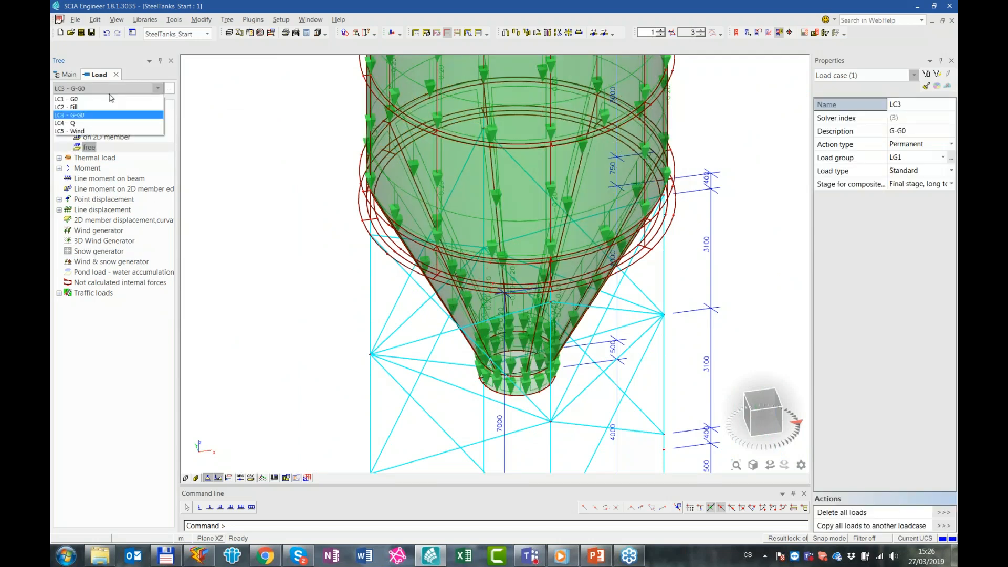
left_click(105, 124)
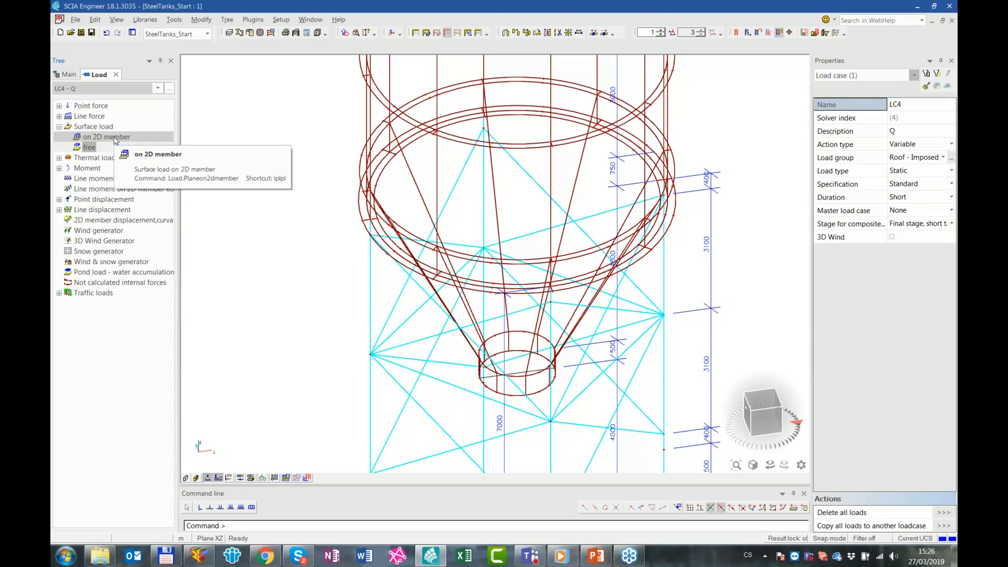
left_click(116, 138)
left_click(588, 229)
type("-")
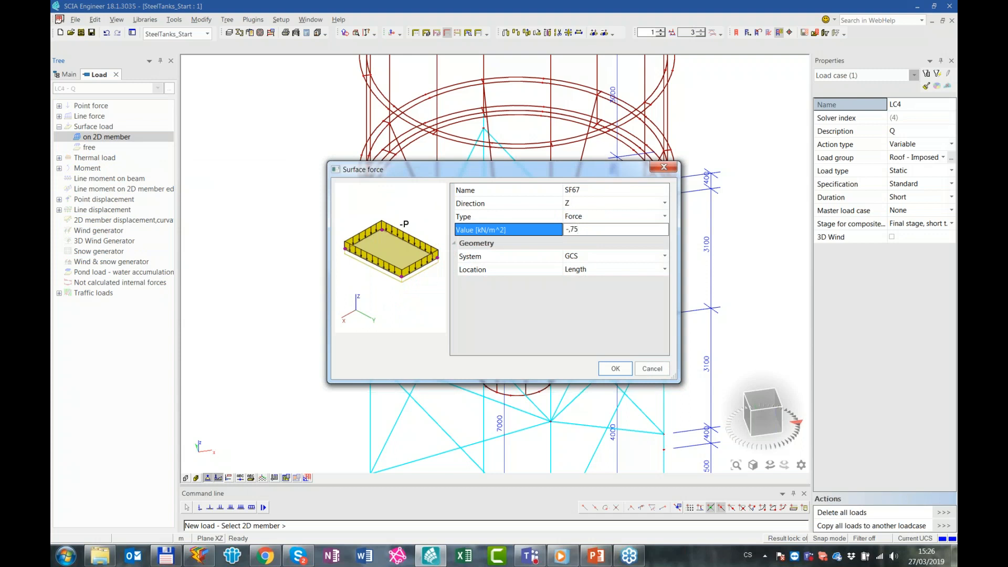
type(",75")
left_click(615, 369)
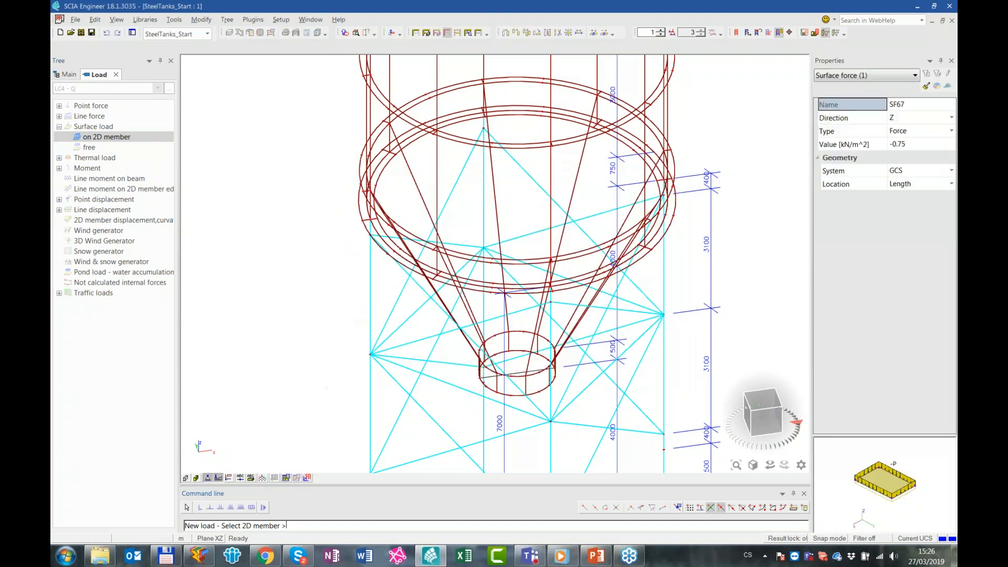
Apply the surface load to all conical roof shells of the tank and view the roof in 3D
left_click(770, 426)
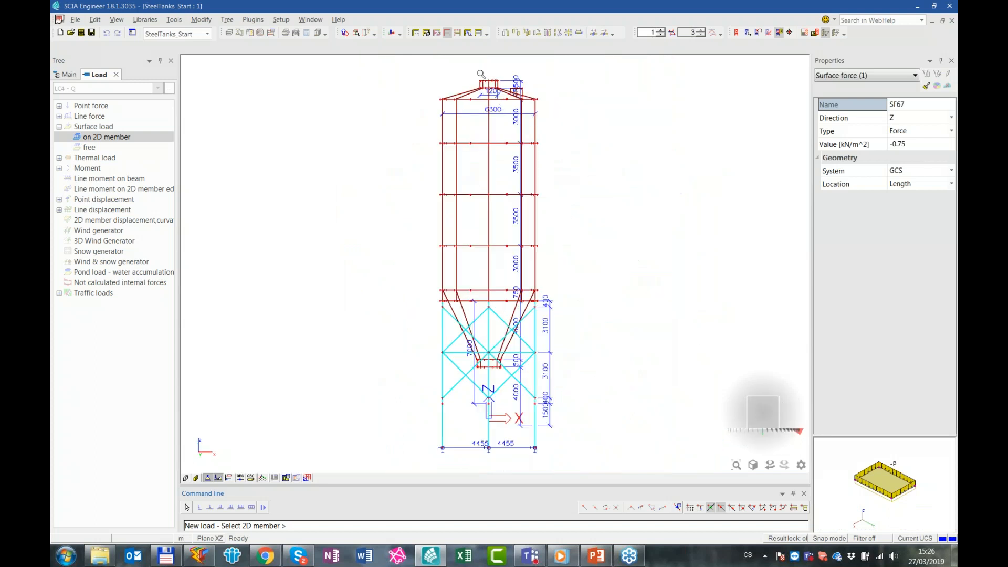
scroll(481, 74, "up", 5)
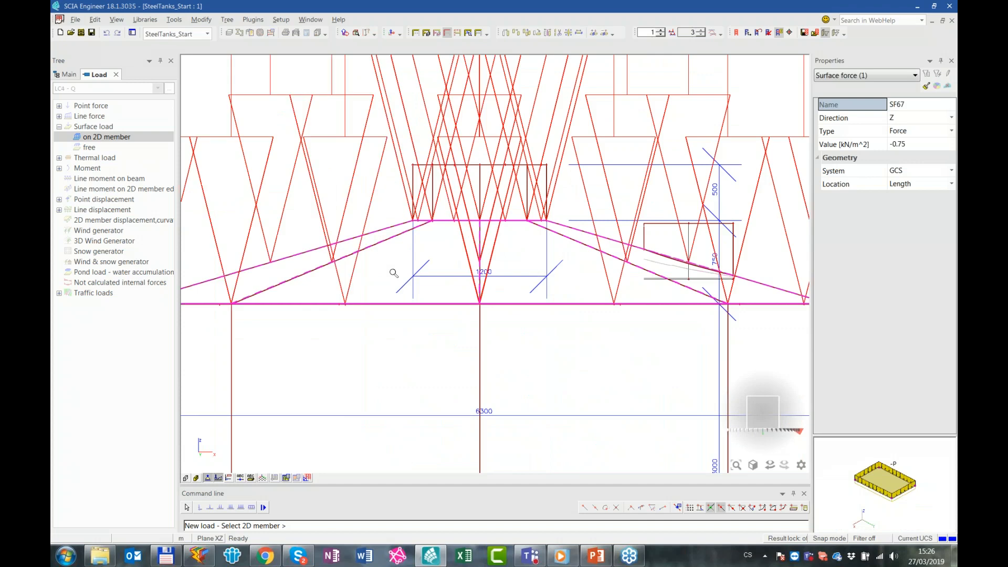
scroll(394, 273, "down", 4)
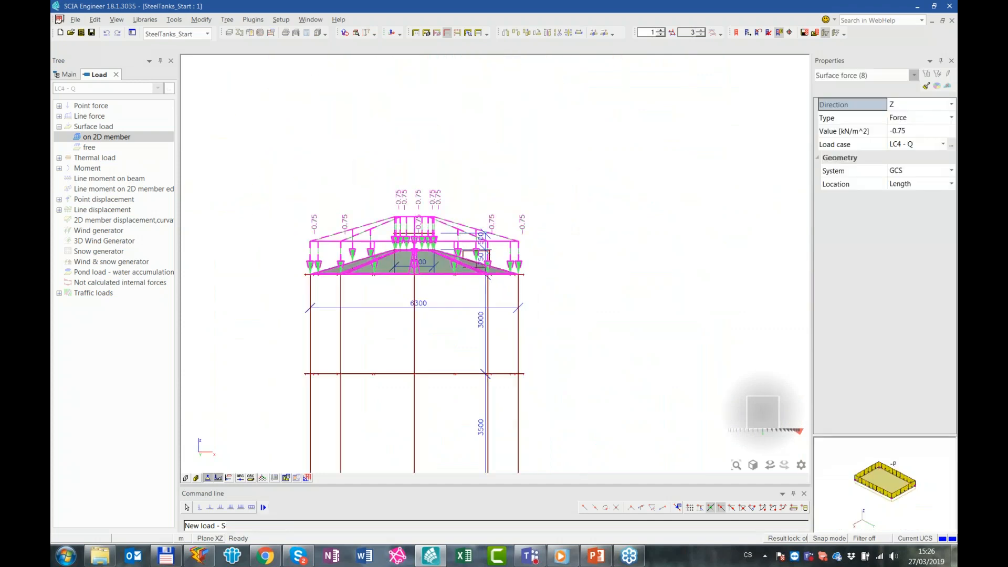
right_click_drag(463, 235, 473, 268, "ctrl")
key("Escape")
key("Escape")
Make LC5 - Wind the active load case, then switch to Excel and show sheet List2 of the Table input_Wind load workbook full screen
left_click(122, 90)
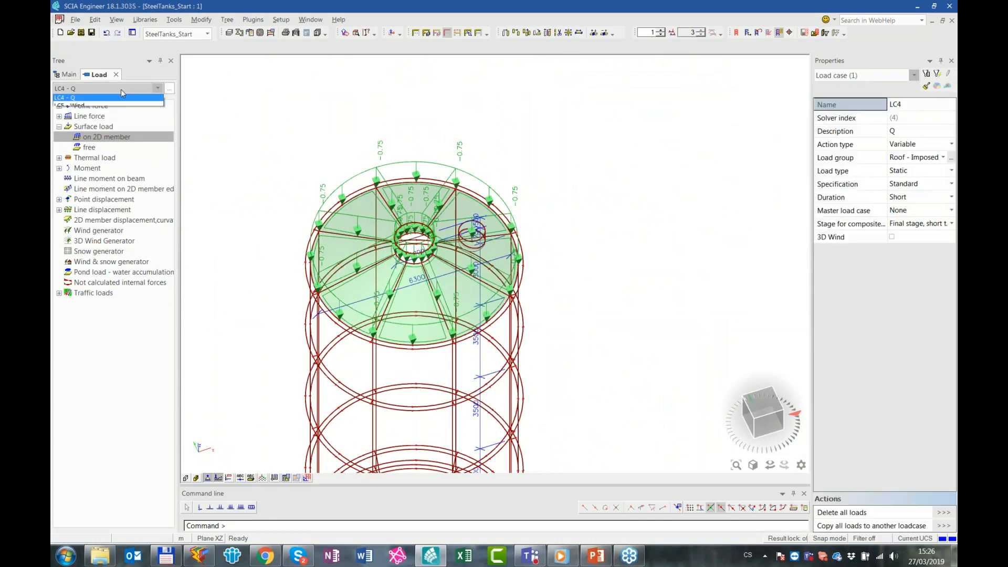
left_click(111, 130)
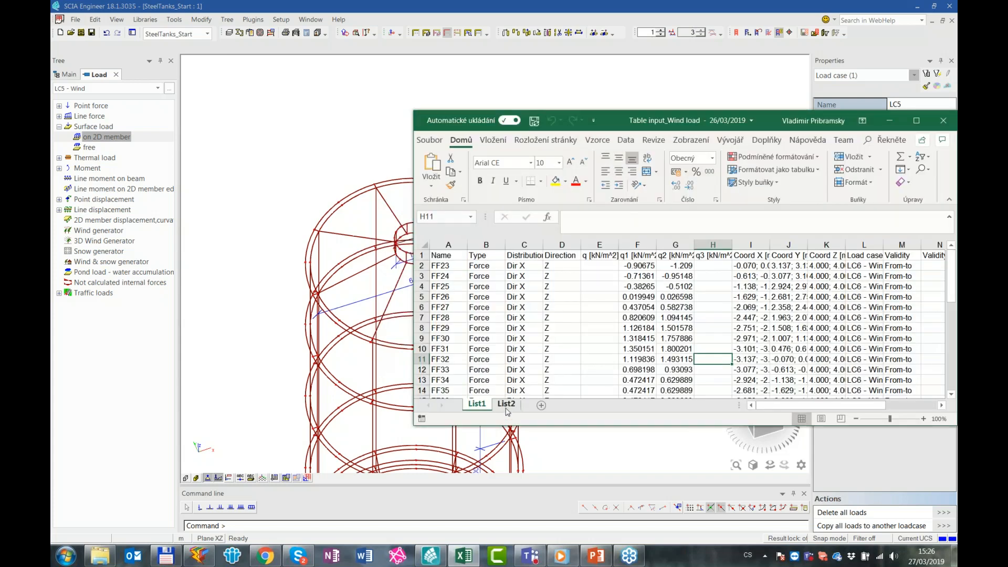
left_click(506, 404)
double_click(618, 128)
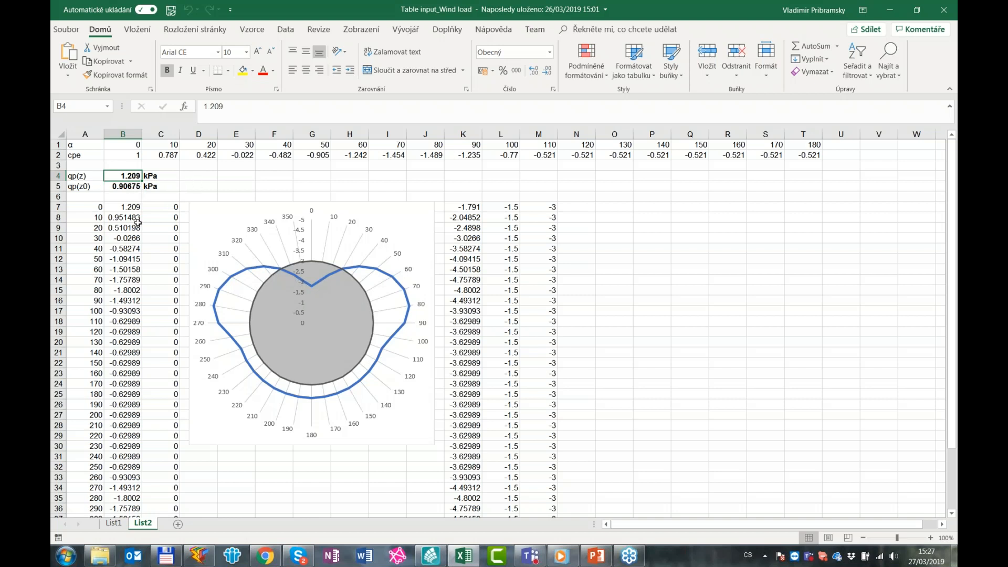
Examine the cpe coefficients, the wind pressure formulas per angle and the polar chart of the pressure distribution
left_click(120, 208)
left_click(118, 155)
key("Left")
left_click(219, 170)
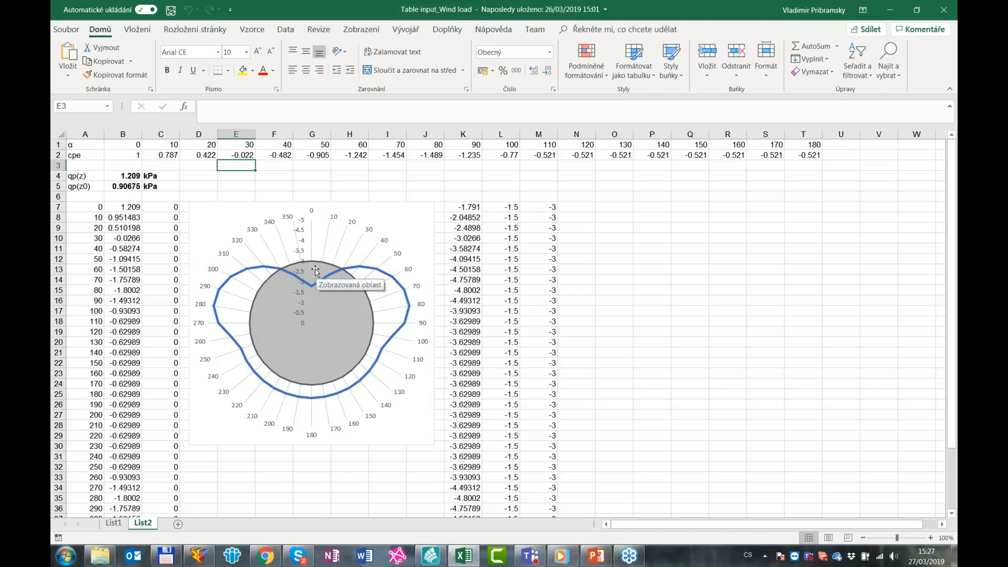
mouse_move(298, 333)
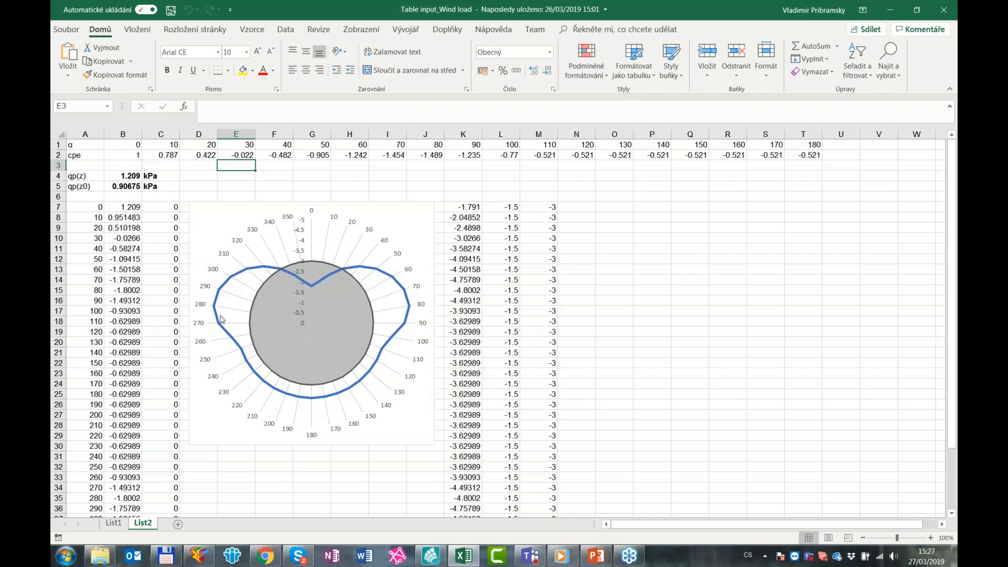
left_click_drag(100, 209, 98, 217)
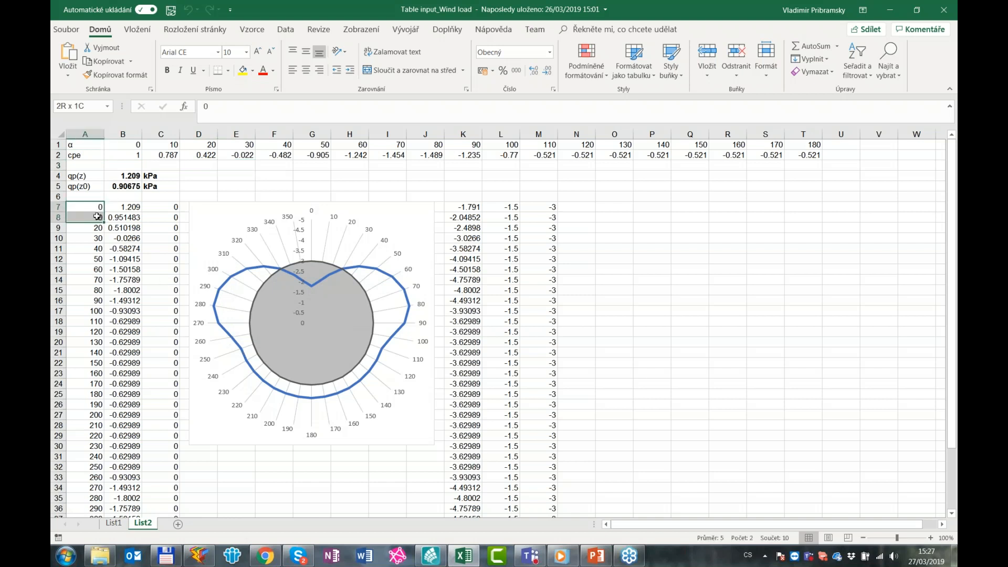
Return to SCIA Engineer and, within a new 2D-member surface load, switch cursor snapping from length-based curve points to N-ths with 9 divisions
left_click(894, 11)
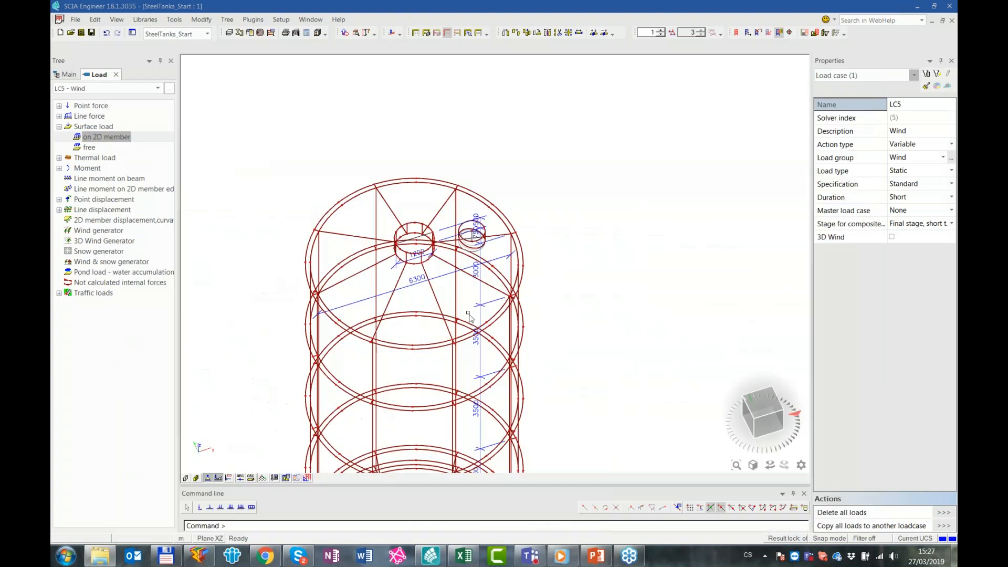
double_click(107, 137)
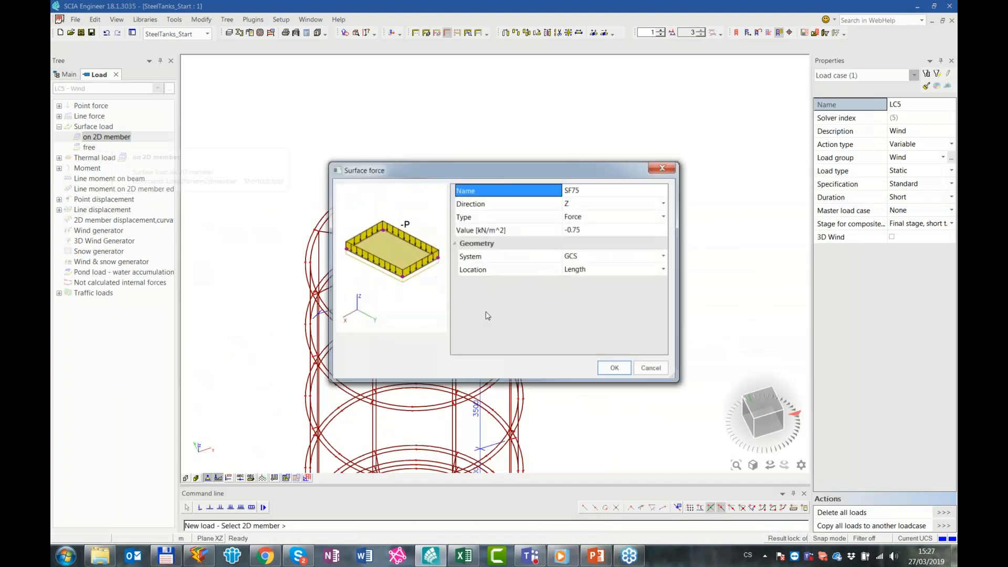
left_click(614, 367)
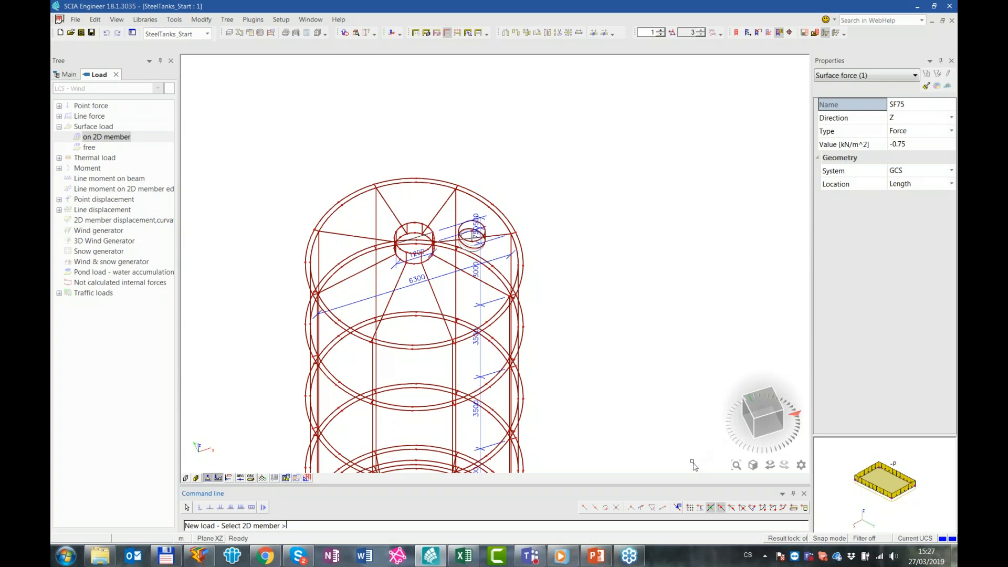
left_click(678, 507)
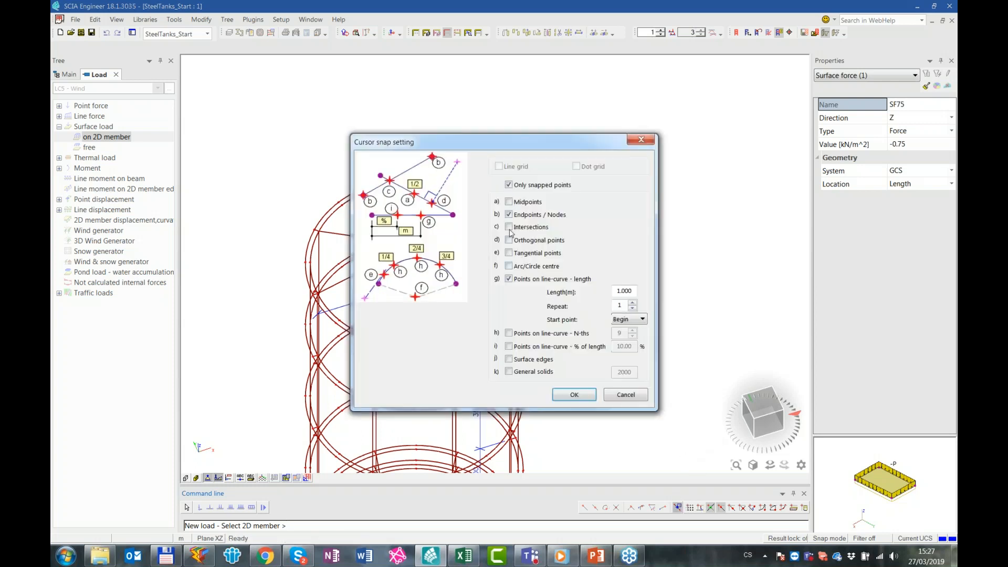
left_click(528, 279)
left_click(531, 333)
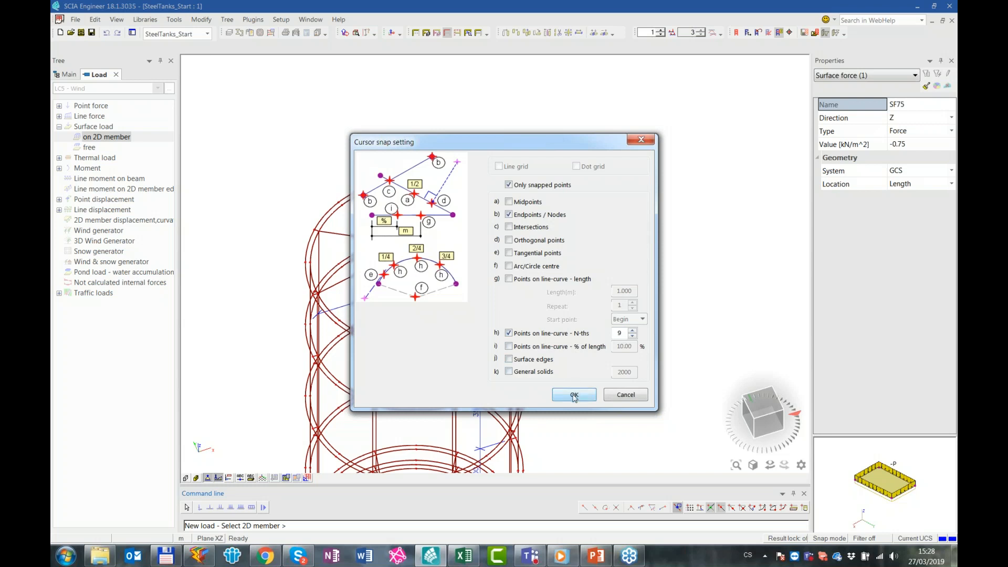
left_click(575, 395)
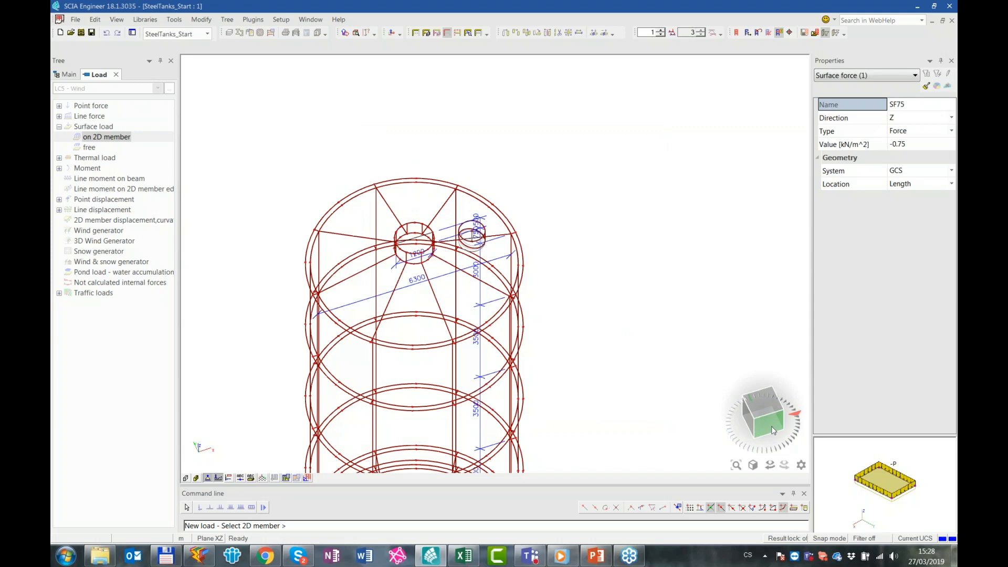
Define a free surface load as a uniform force of -1.00 kN/m^2 in Z, validity All, in the member LCS
left_click(773, 431)
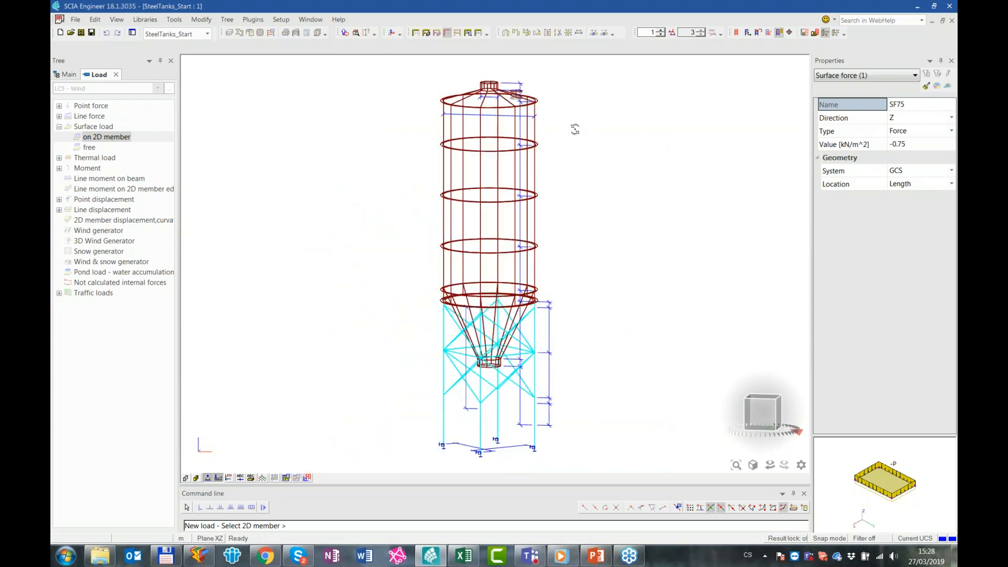
scroll(459, 100, "up", 8)
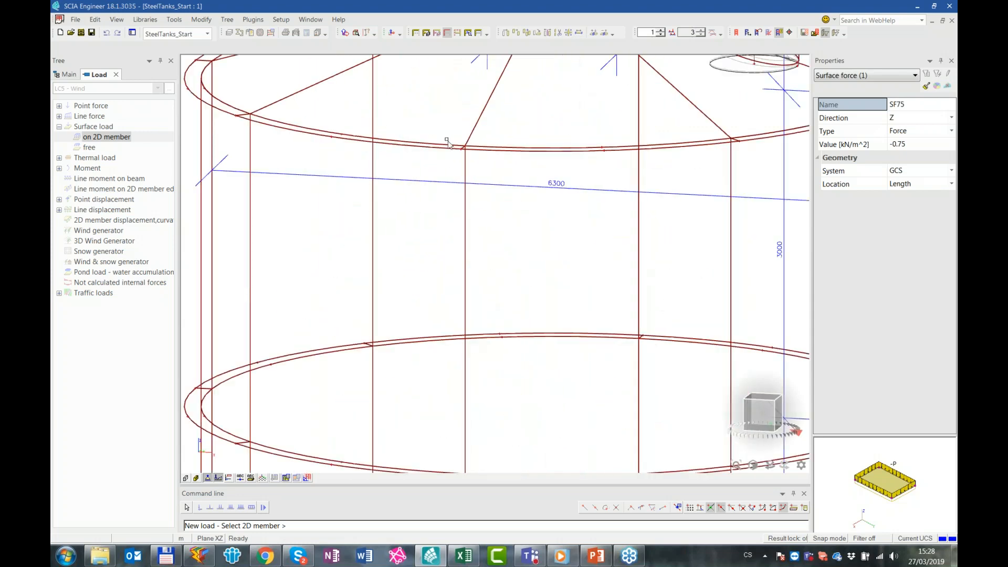
double_click(118, 148)
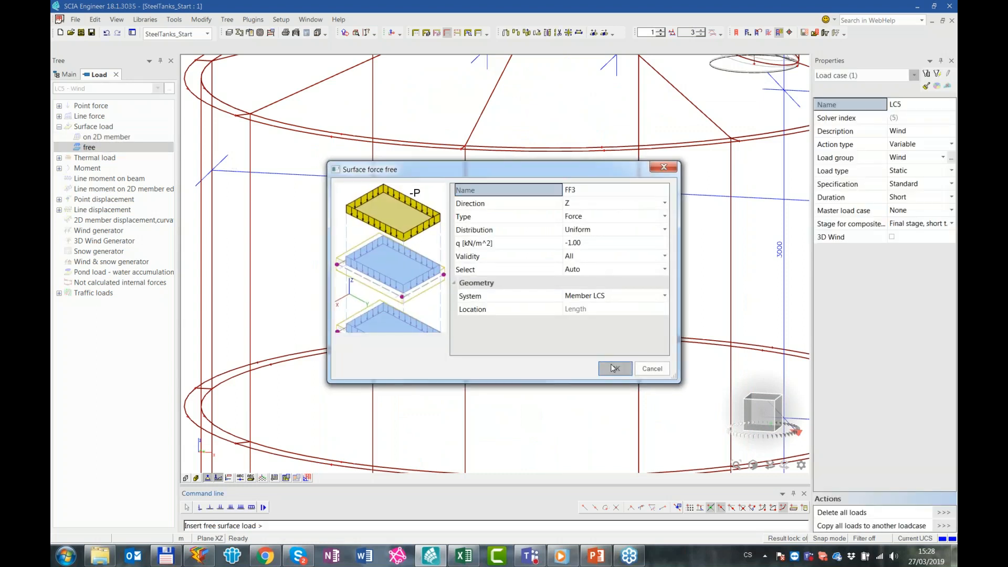
left_click(604, 367)
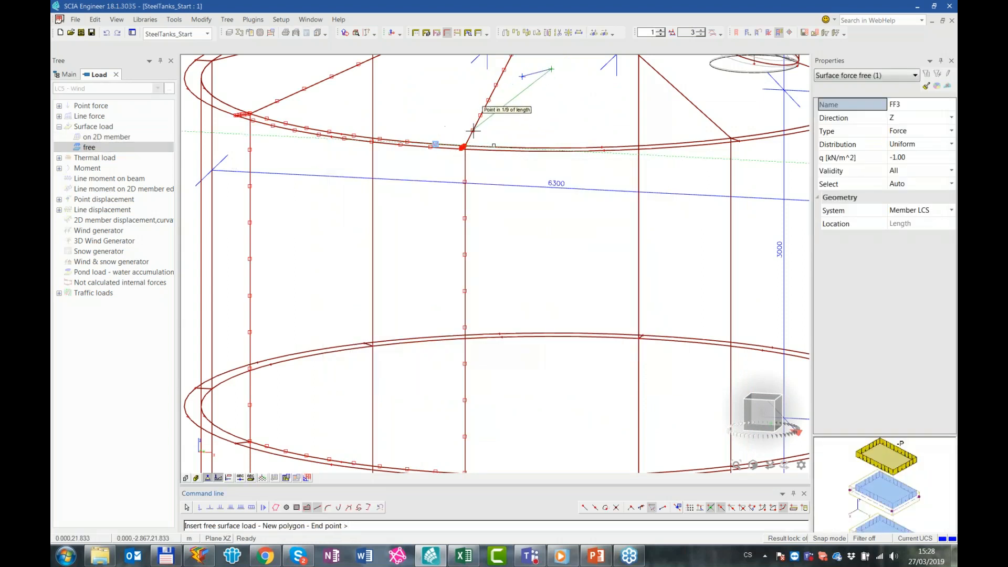
Start the free load's polygon at the ninth-points around the upper ring and continue its outline down to the hopper outlet
left_click(462, 147)
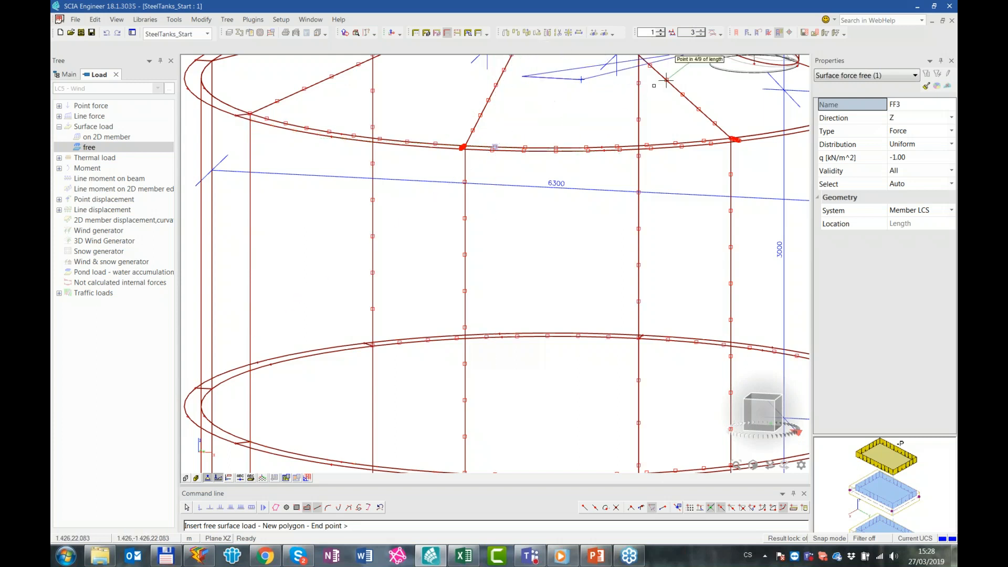
right_click_drag(575, 329, 559, 144, "ctrl+shift")
scroll(552, 318, "up", 3)
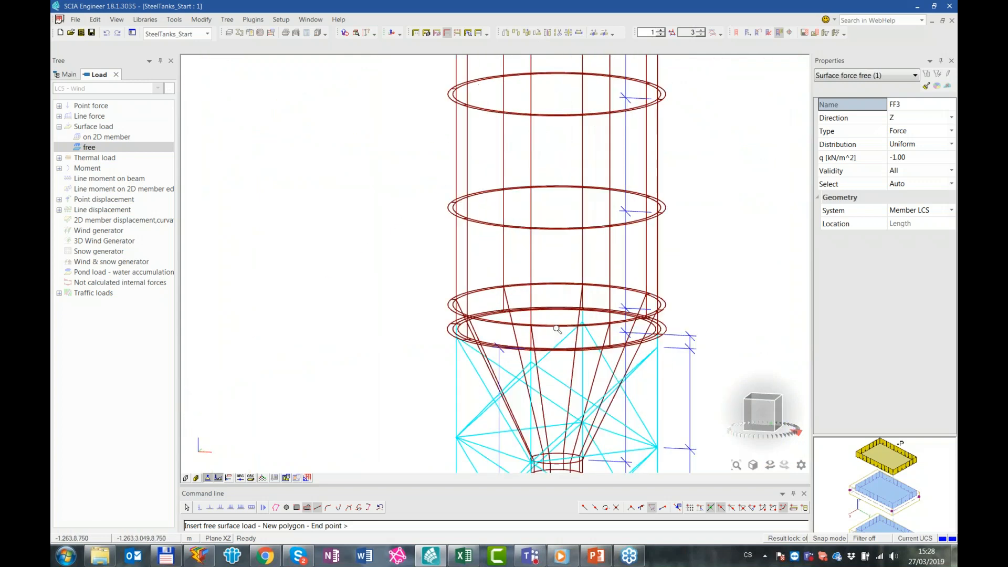
scroll(541, 339, "up", 1)
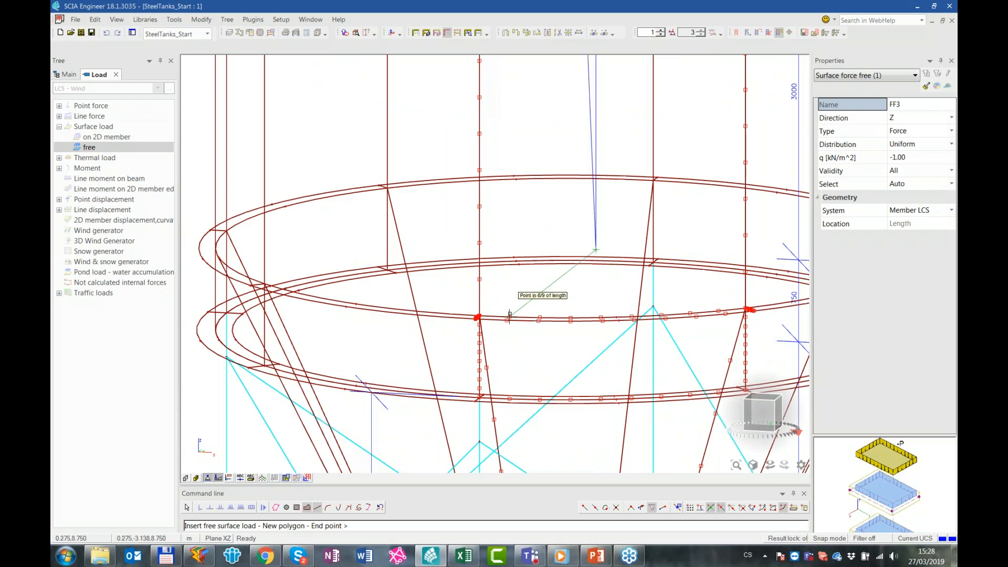
right_click_drag(564, 427, 573, 122, "shift")
right_click_drag(542, 386, 561, 64, "shift")
scroll(542, 347, "up", 1)
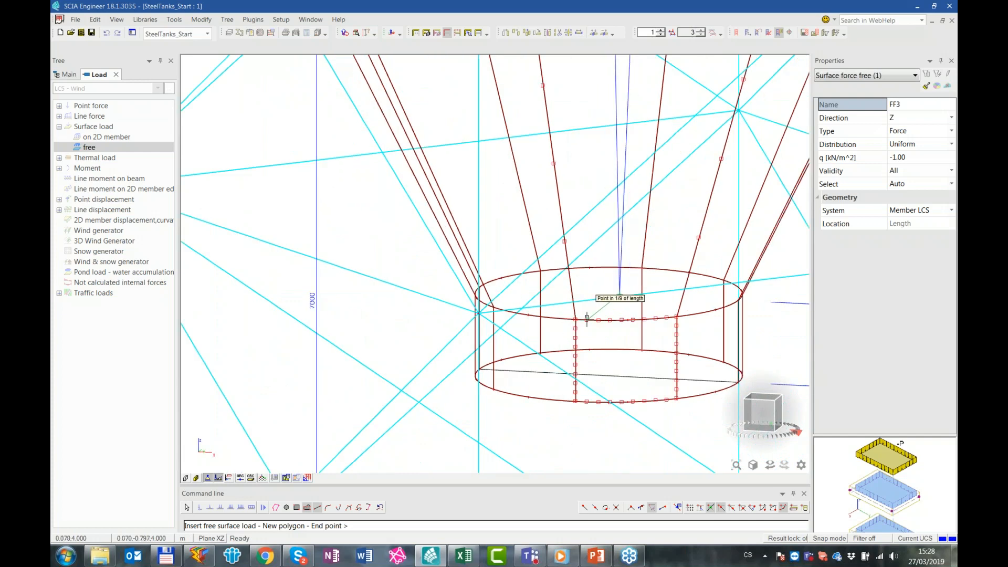
scroll(588, 319, "down", 3)
scroll(604, 322, "up", 4)
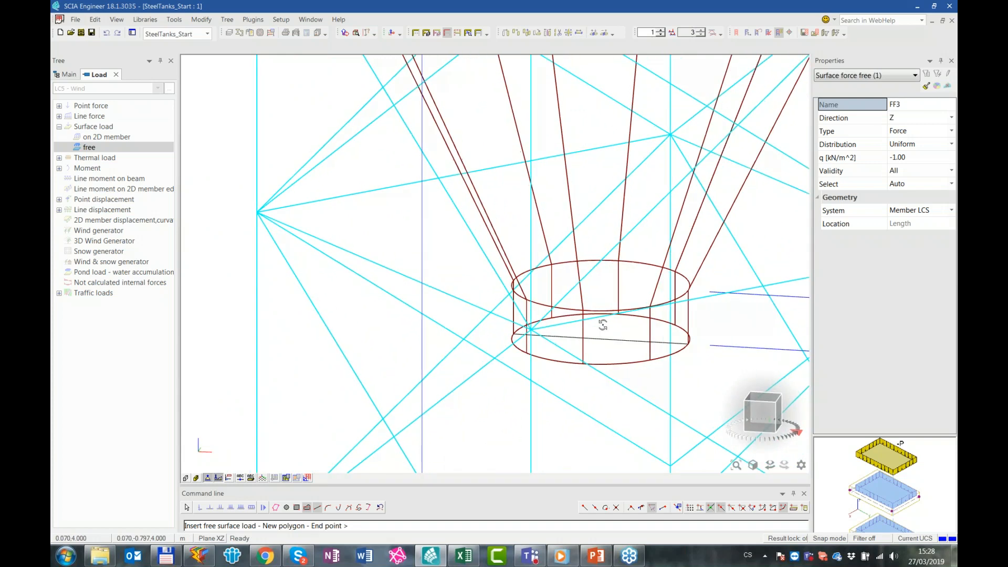
scroll(608, 323, "up", 3)
scroll(598, 315, "up", 1)
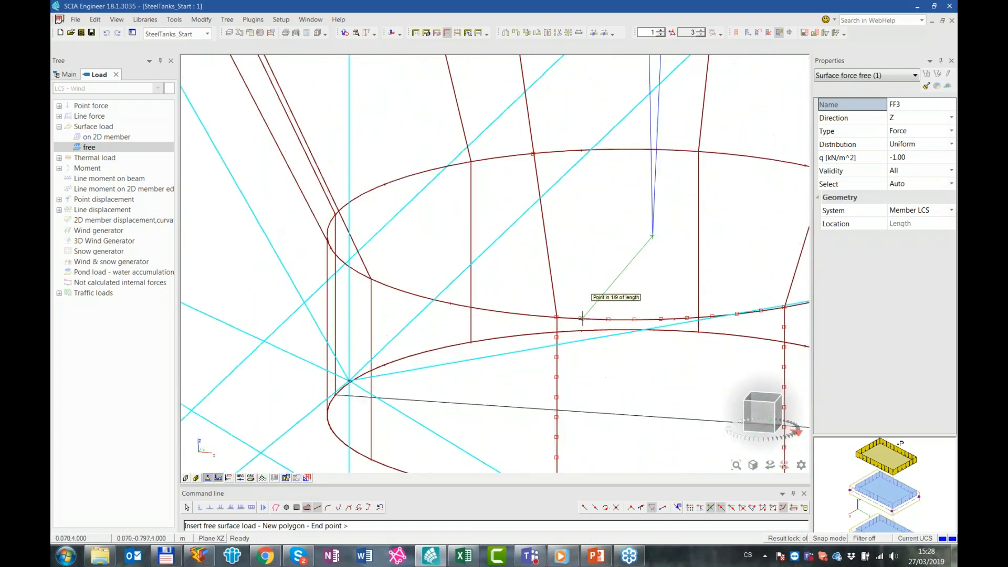
Complete the narrow load polygon through the ninth-points beside the meridian, back up the tank, and finish the load input
scroll(531, 316, "down", 6)
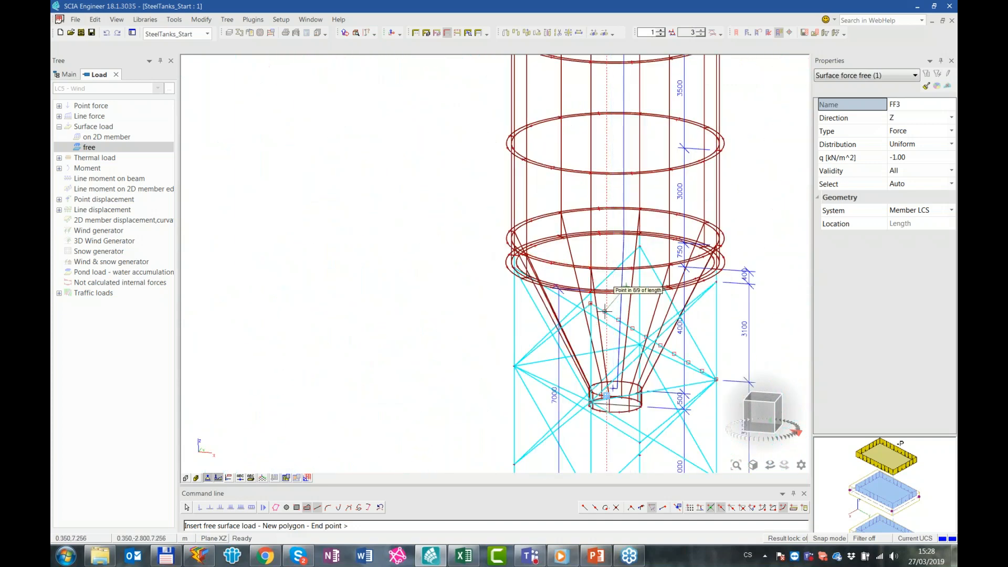
scroll(604, 310, "up", 3)
right_click_drag(645, 282, 641, 284, "ctrl")
scroll(598, 250, "up", 4)
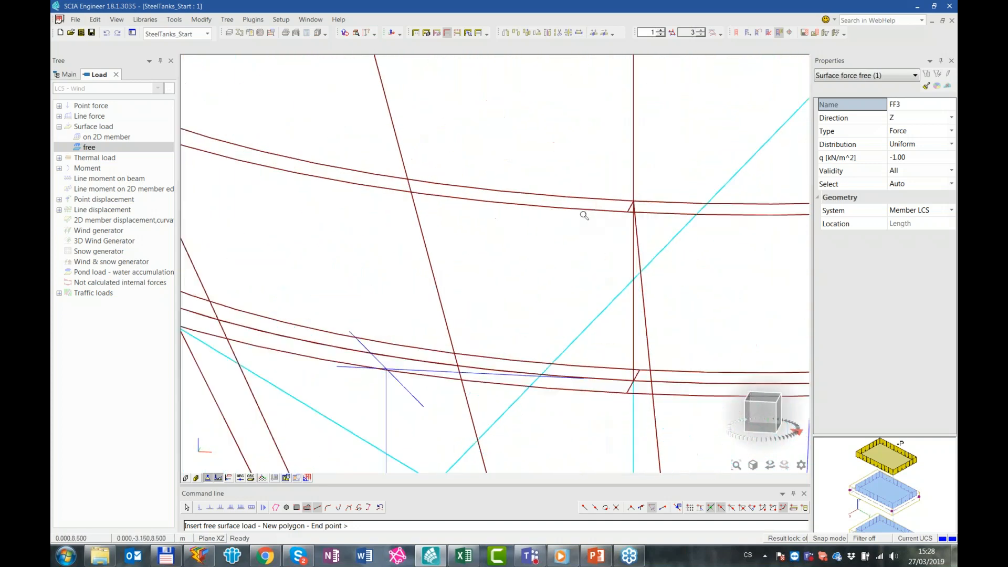
scroll(567, 197, "down", 3)
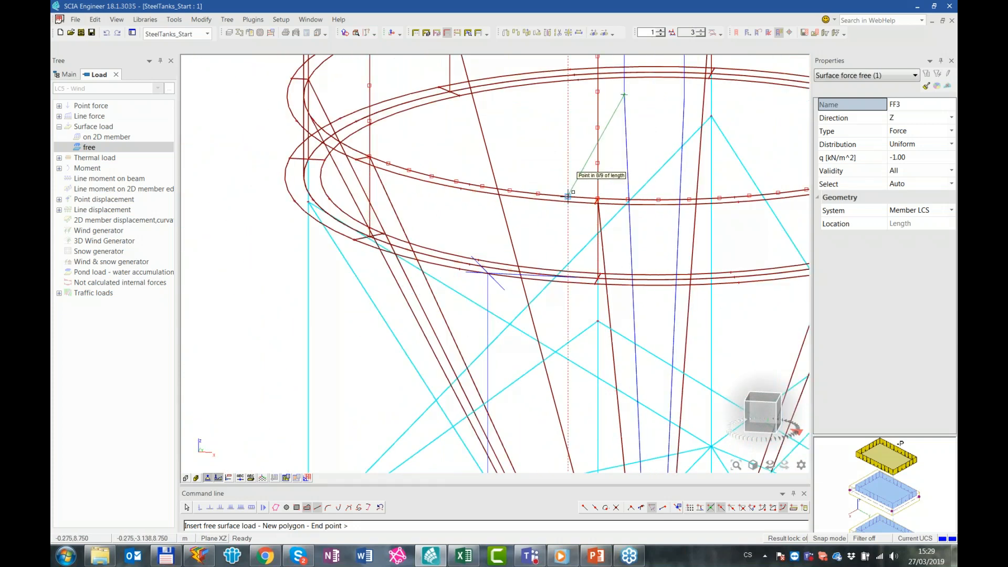
scroll(630, 194, "down", 5)
scroll(693, 181, "up", 3)
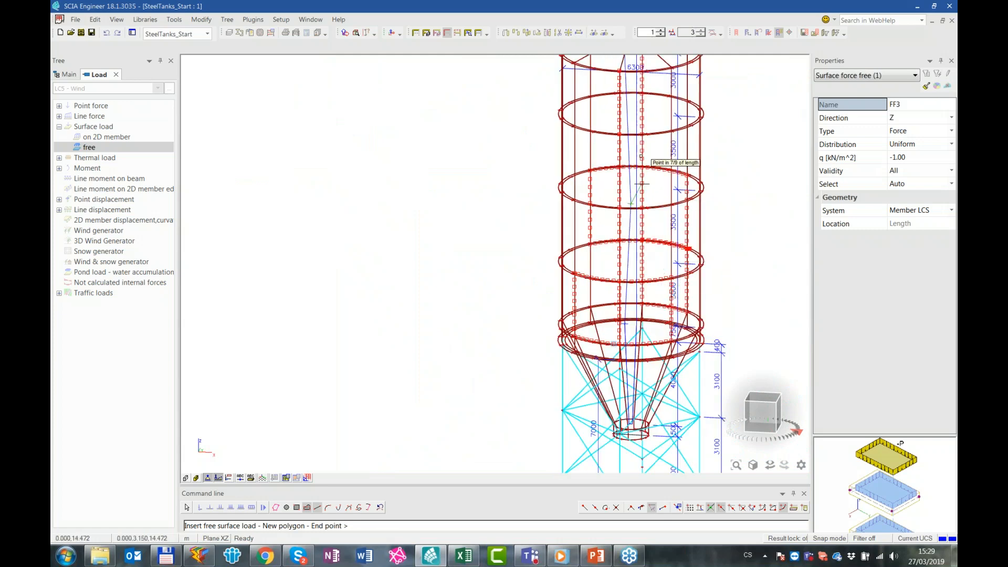
middle_click_drag(686, 169, 692, 242)
key("Escape")
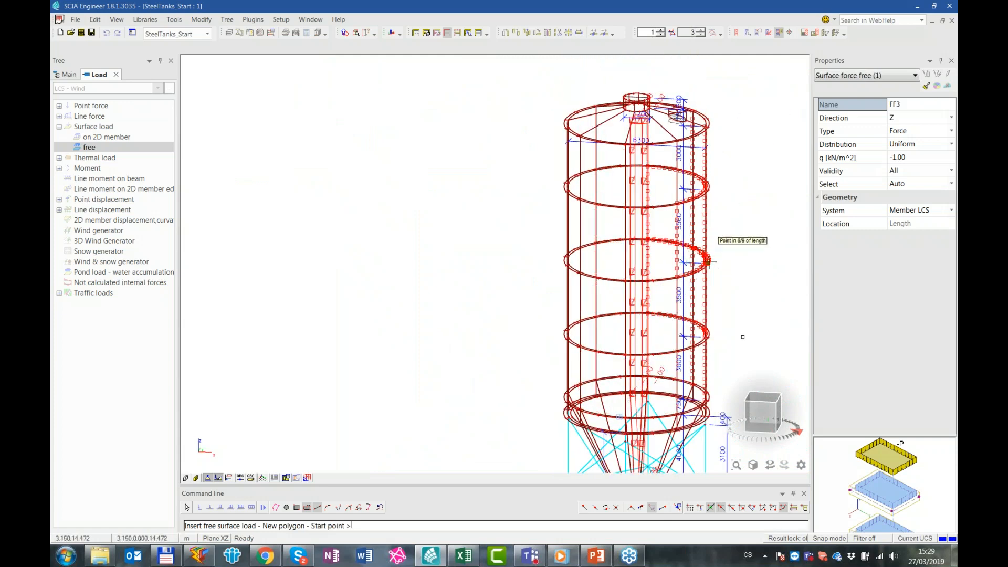
key("Escape")
right_click_drag(751, 290, 723, 308, "ctrl")
key("Escape")
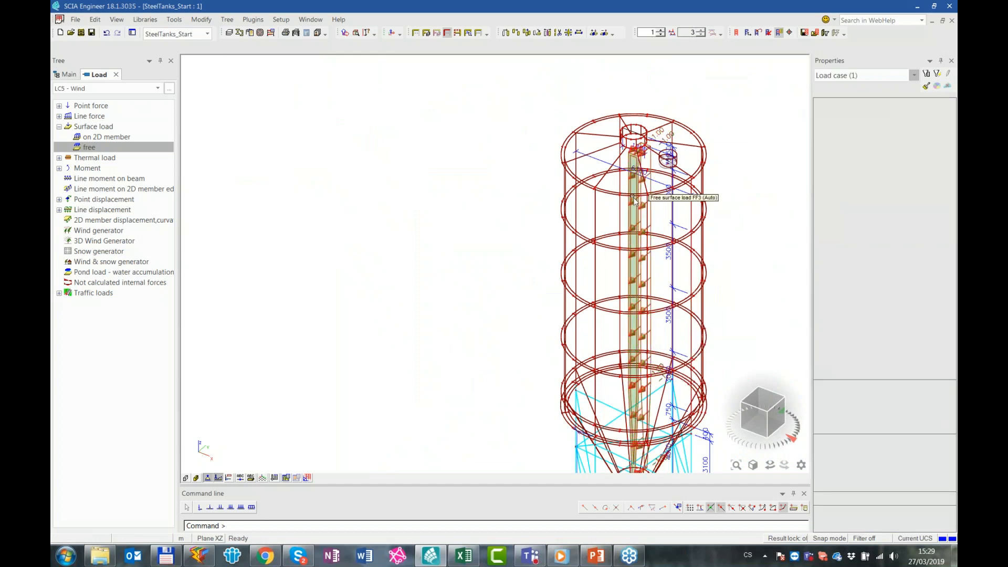
Select the free surface load strip and switch cursor snapping from N-ths to midpoints
scroll(633, 152, "up", 3)
left_click(634, 153)
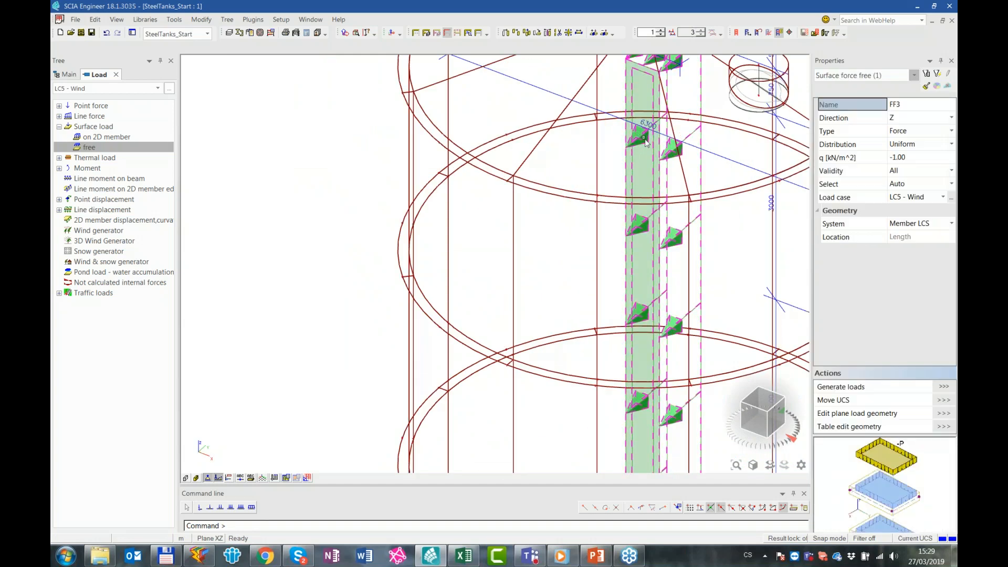
scroll(634, 152, "up", 2)
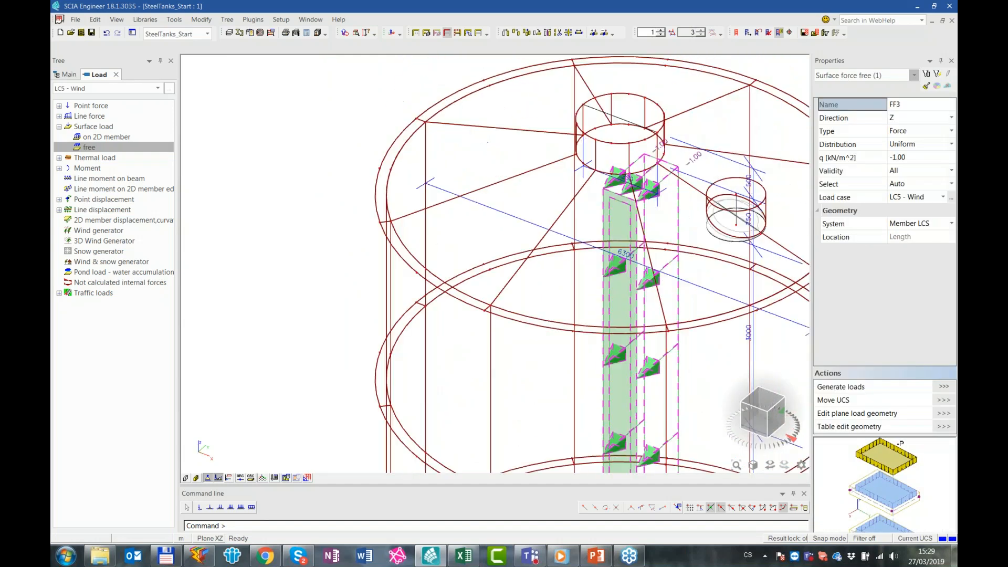
left_click(678, 508)
left_click(524, 334)
left_click(523, 199)
left_click(583, 393)
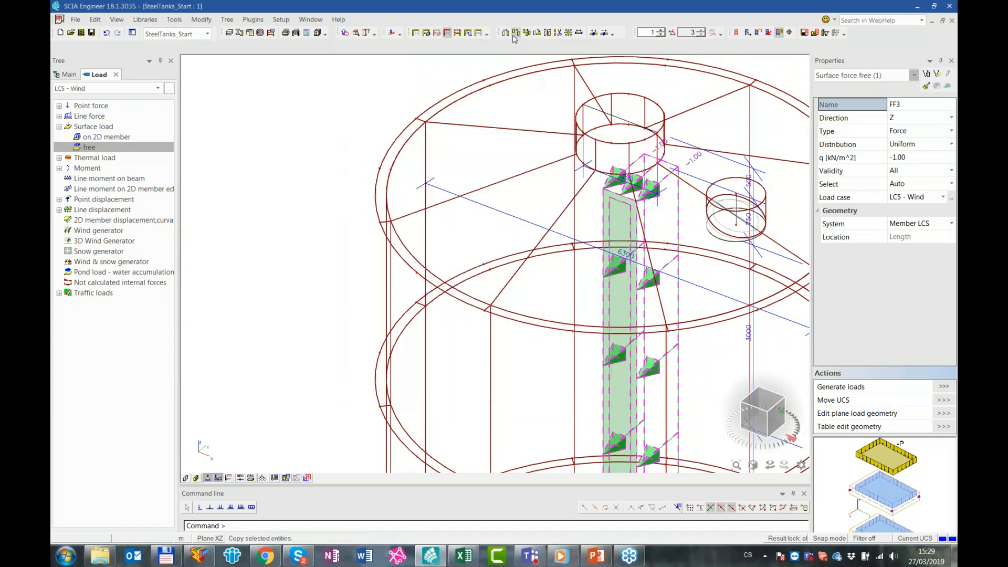
Move the free surface load from the midpoint of its upper edge out to the tank wall at the upper ring
left_click(514, 34)
left_click(620, 195)
scroll(490, 304, "up", 5)
left_click(458, 299)
scroll(548, 372, "down", 5)
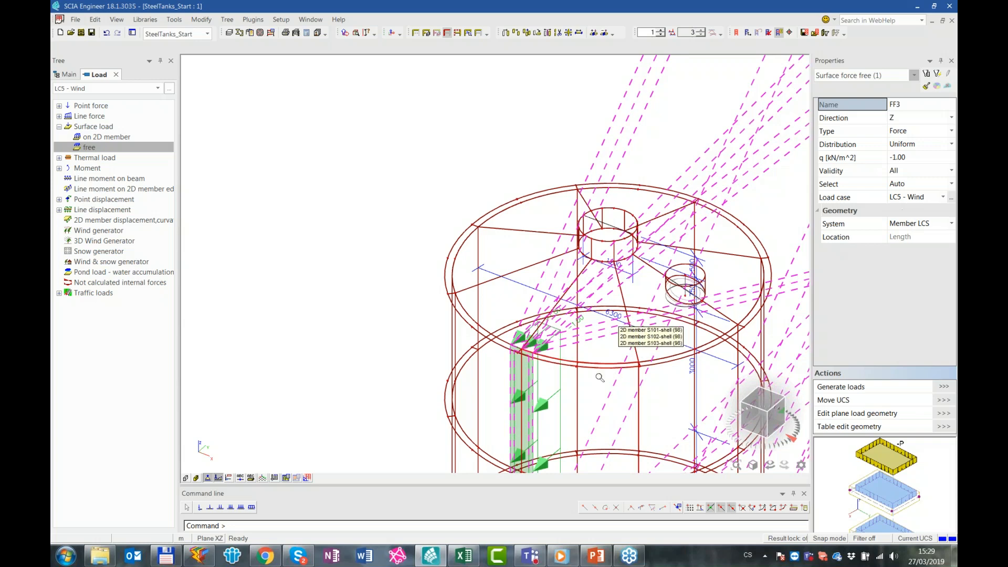
scroll(604, 325, "down", 6)
key("Escape")
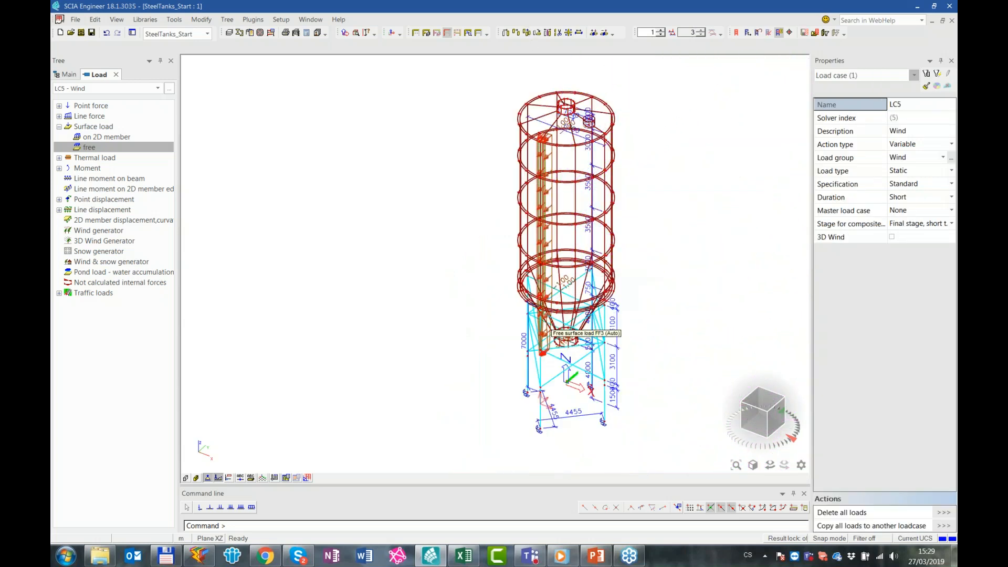
Limit the free surface load's validity to From-to, from -3 m to 0.5 m
scroll(556, 344, "up", 4)
left_click(558, 345)
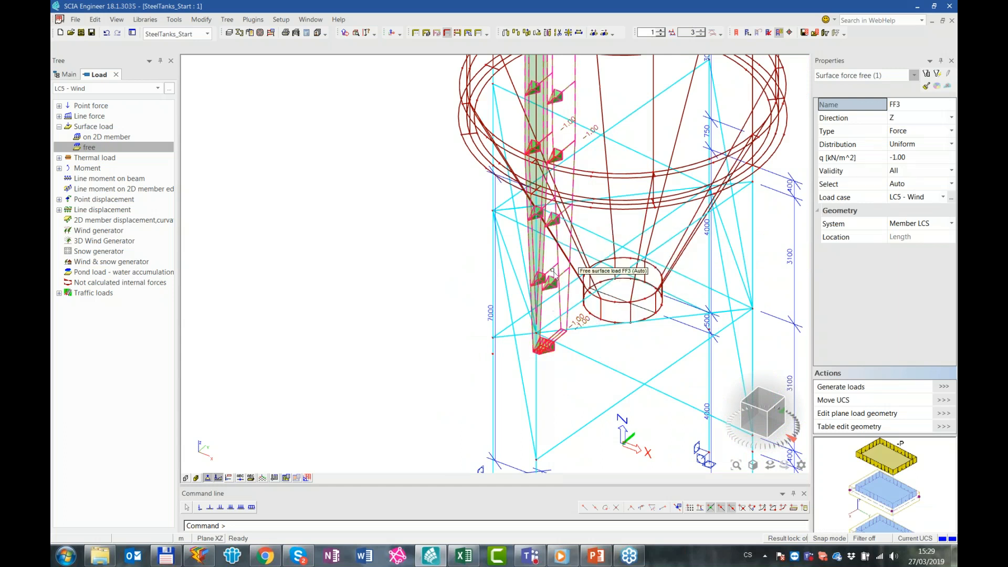
left_click(910, 171)
left_click(910, 170)
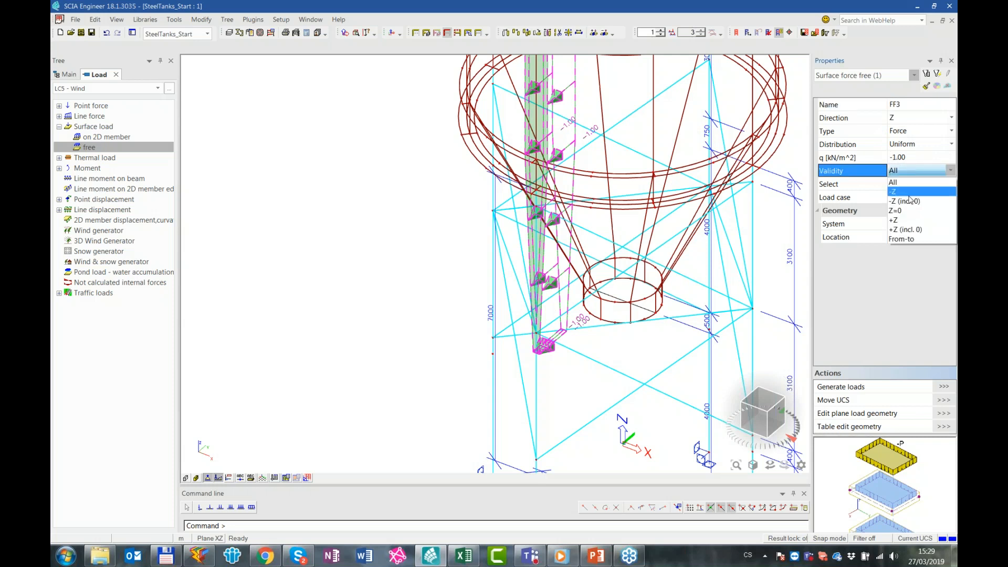
left_click(912, 239)
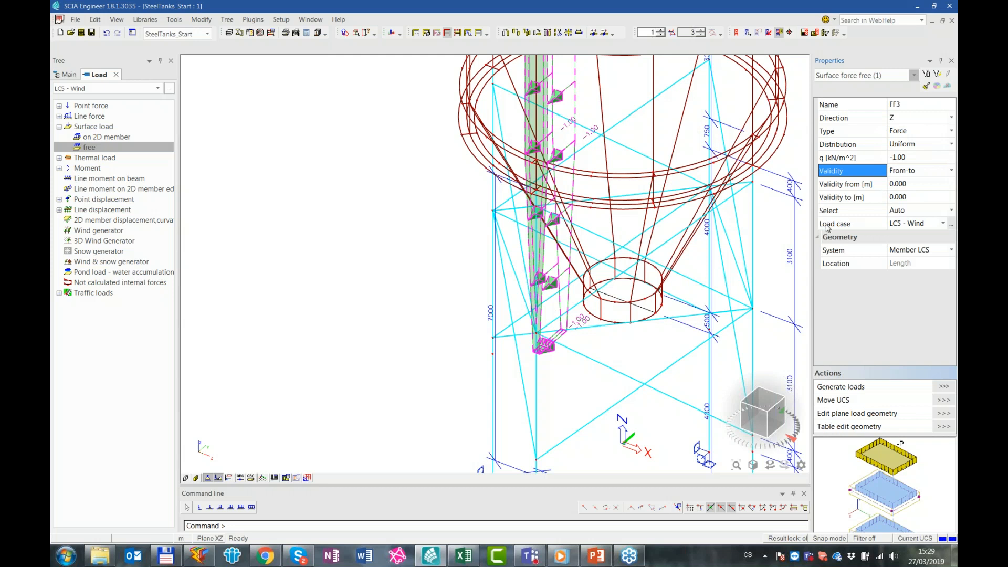
left_click(918, 184)
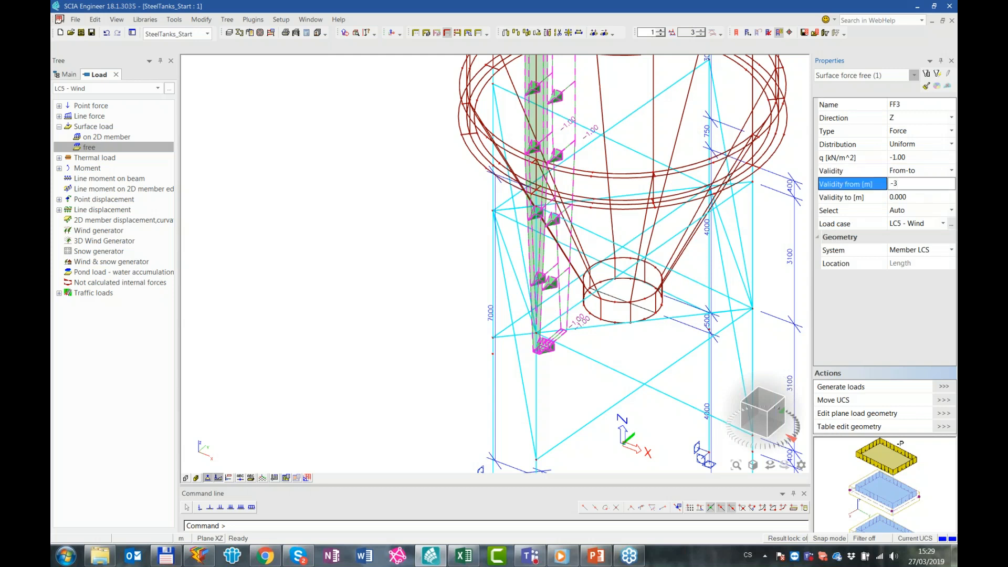
key("Return")
left_click(918, 198)
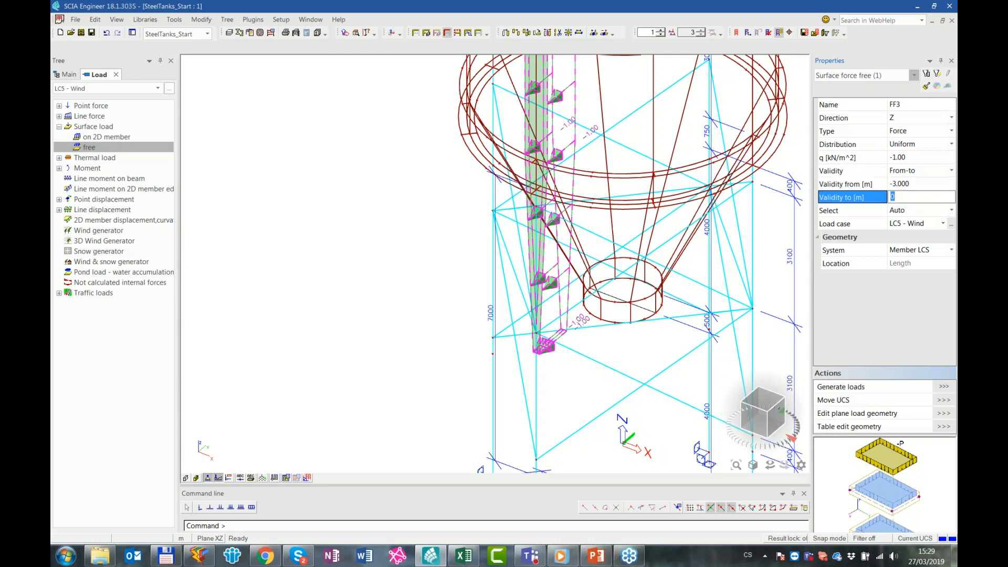
key("Return")
Switch the free surface load to manual member selection and update it with the tank's wall and hopper shells as its 2D members
left_click(908, 212)
left_click(909, 212)
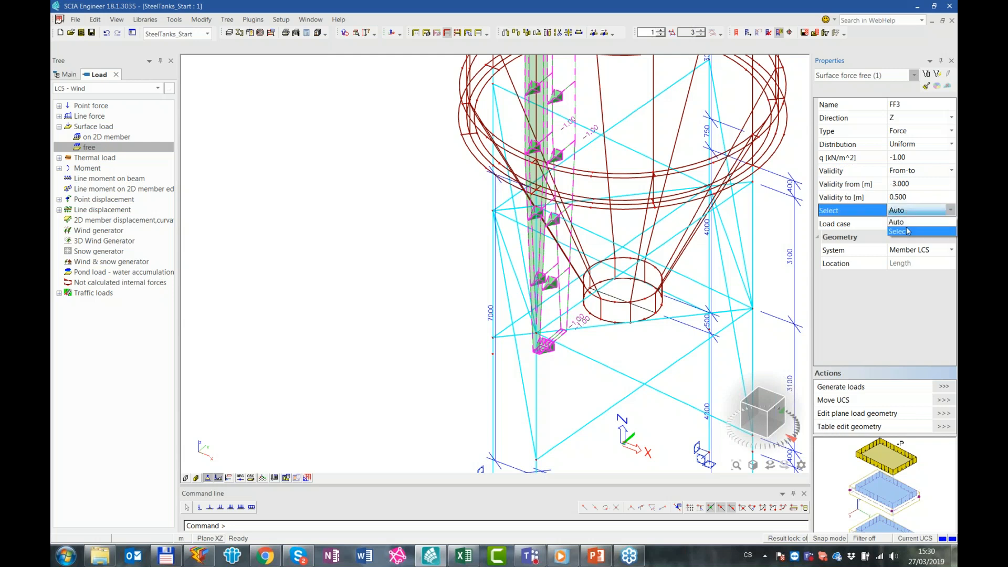
left_click(904, 221)
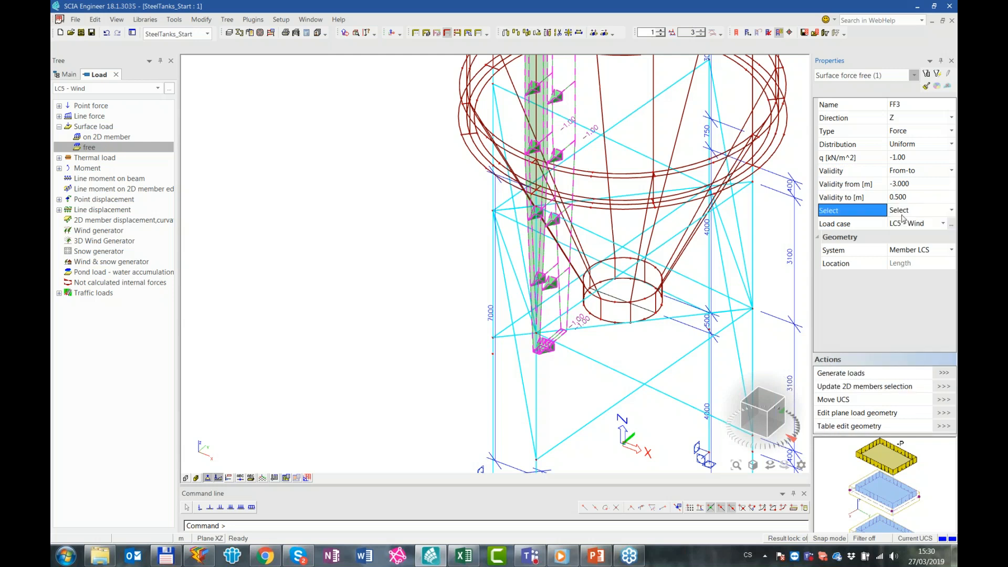
left_click(944, 387)
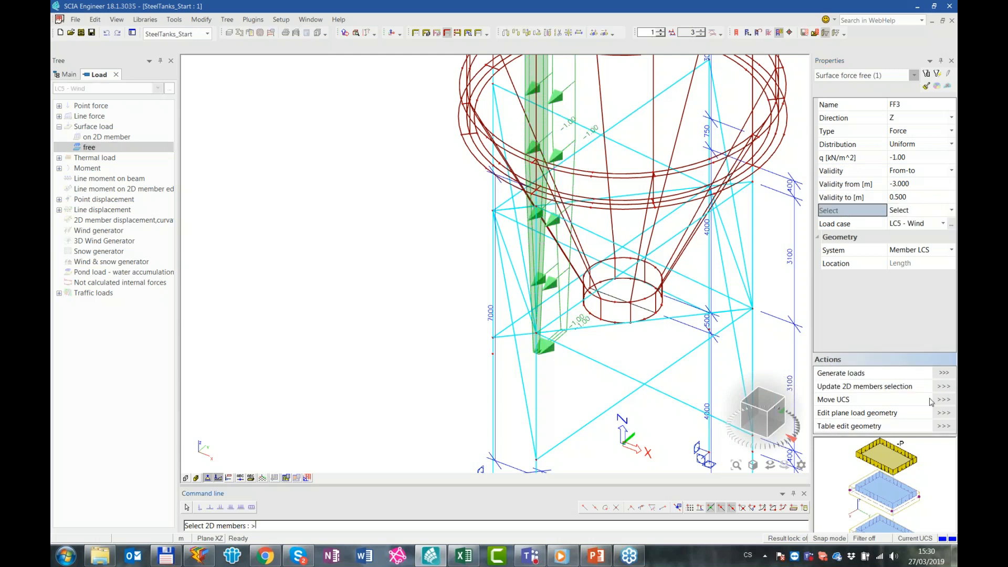
left_click(749, 422)
scroll(474, 362, "up", 2)
left_click_drag(617, 225, 404, 219)
left_click_drag(596, 171, 449, 148)
middle_click_drag(536, 133, 604, 439)
left_click_drag(660, 273, 443, 247)
left_click_drag(651, 214, 458, 206)
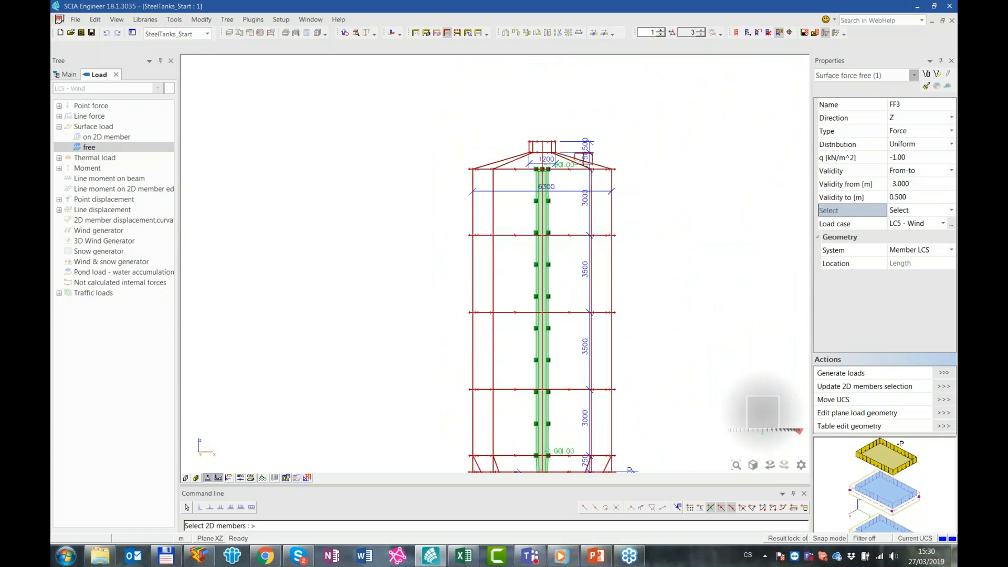
key("Escape")
Generate the loads from the free surface load and clear the selection
scroll(600, 326, "down", 4)
right_click_drag(674, 316, 657, 330, "ctrl")
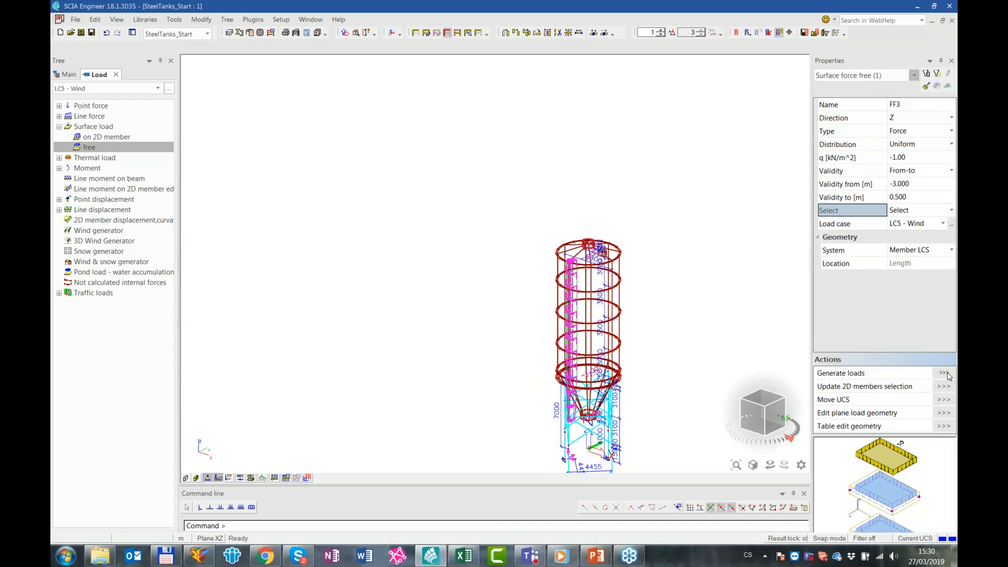
key("Escape")
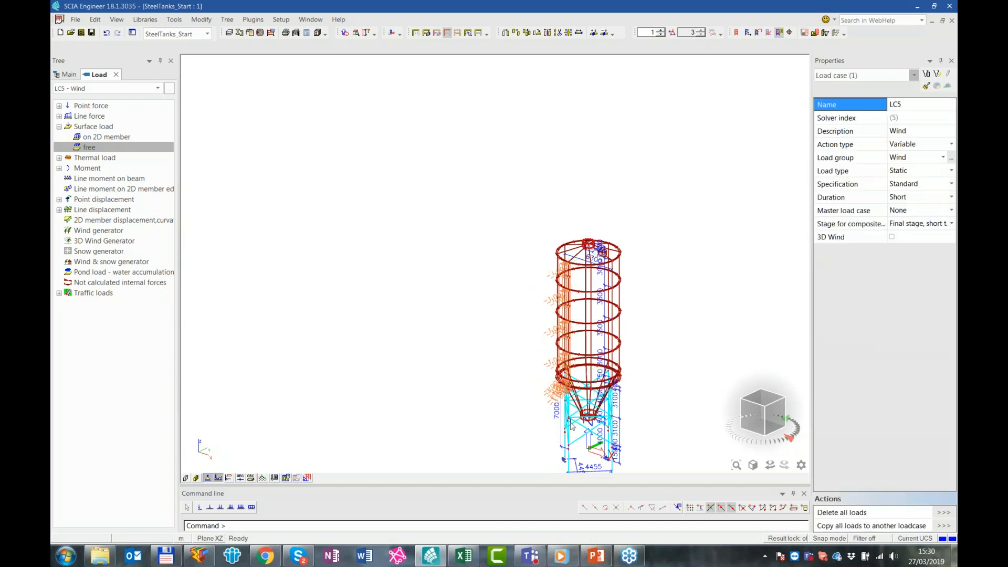
Set the load view parameters to display both the original free surface load and the loads generated from it
scroll(584, 418, "up", 5)
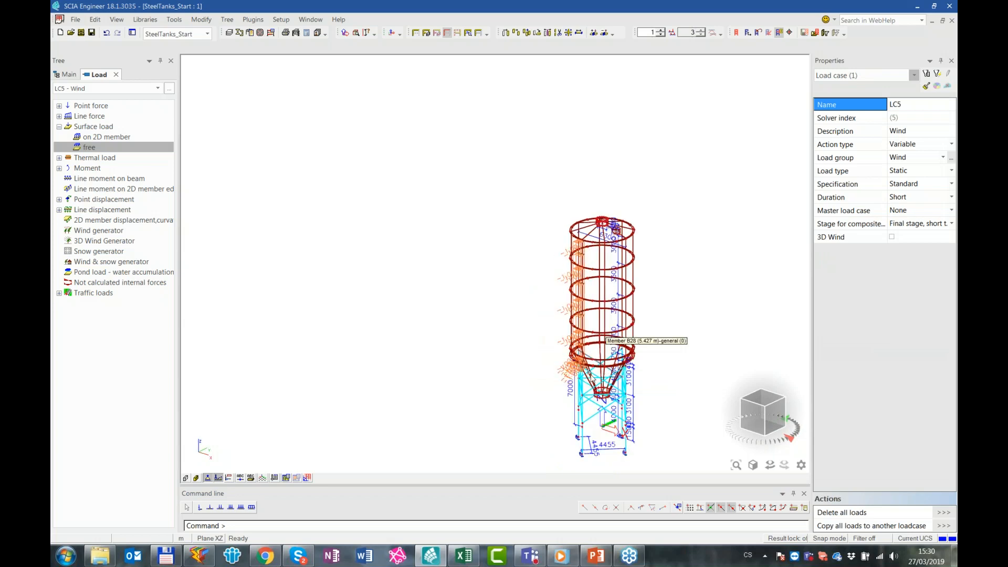
right_click_drag(622, 374, 628, 349, "ctrl")
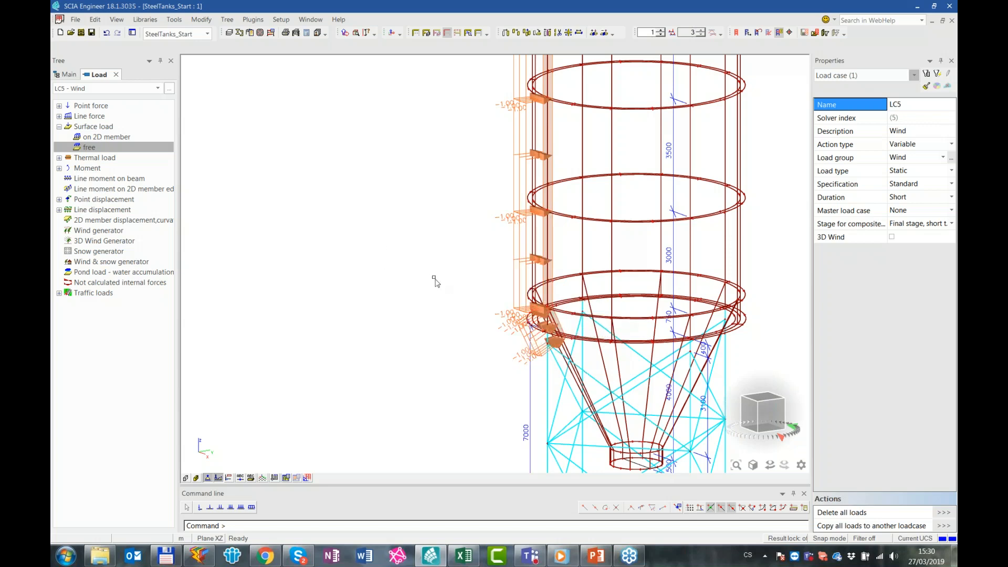
right_click(435, 279)
left_click(518, 316)
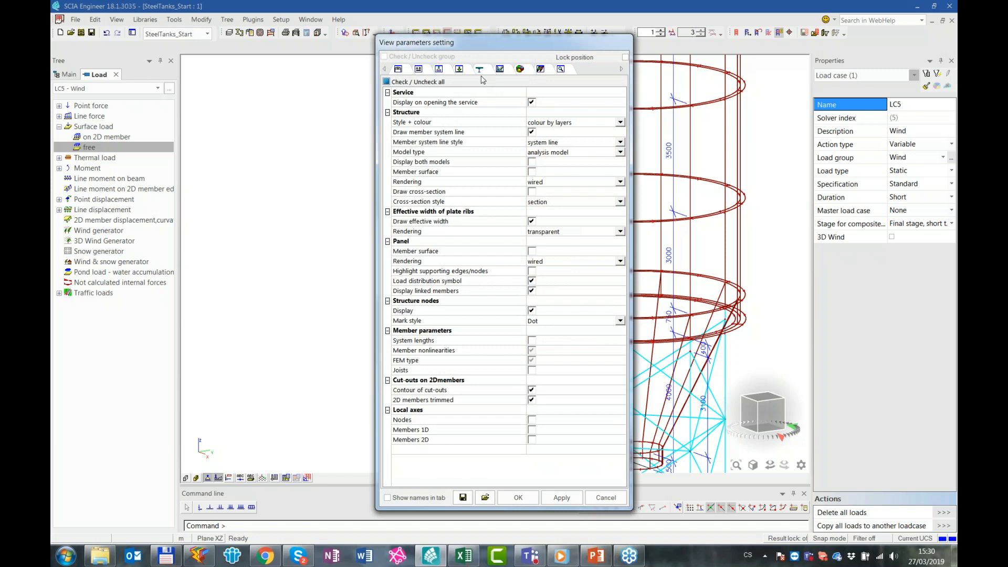
left_click(459, 70)
left_click(557, 161)
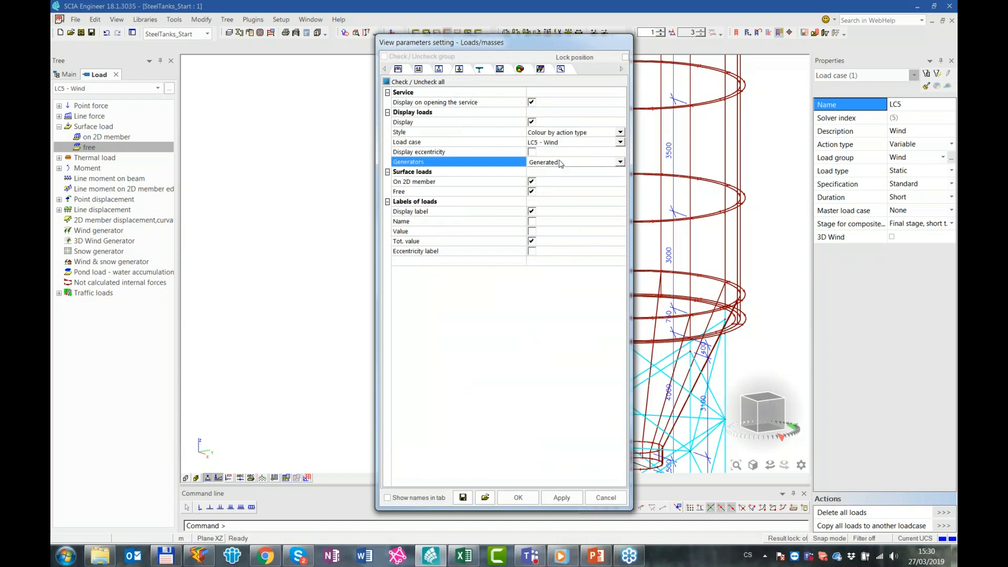
left_click(557, 162)
left_click(574, 188)
left_click(518, 497)
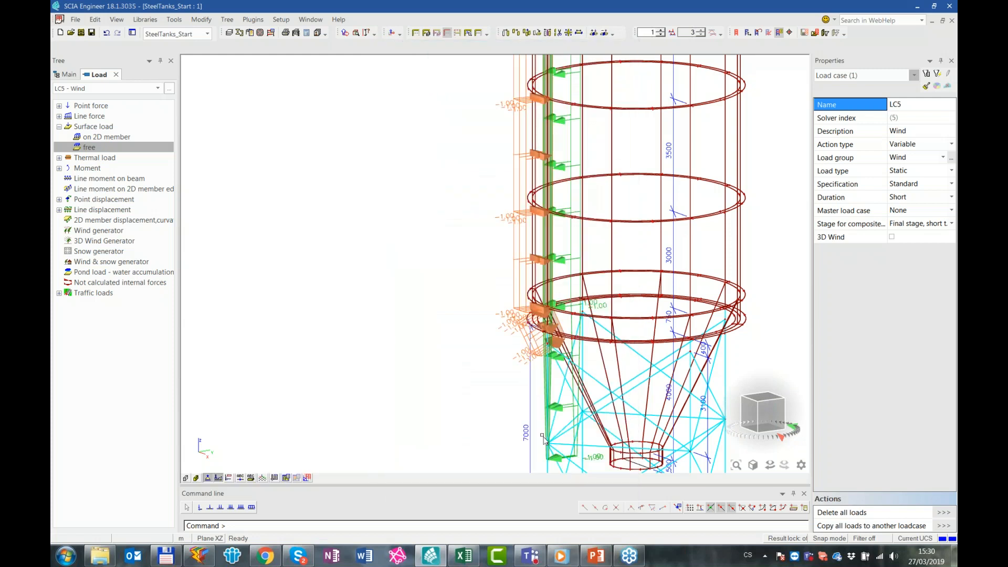
Extend the free surface load's upper validity limit to 3 m and set its distribution to Dir X
left_click(556, 410)
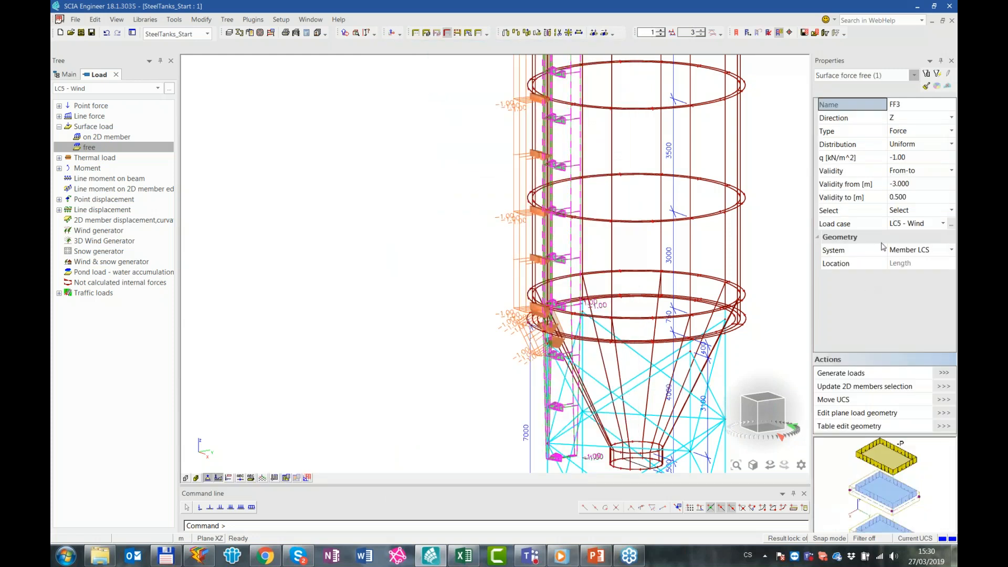
left_click(907, 197)
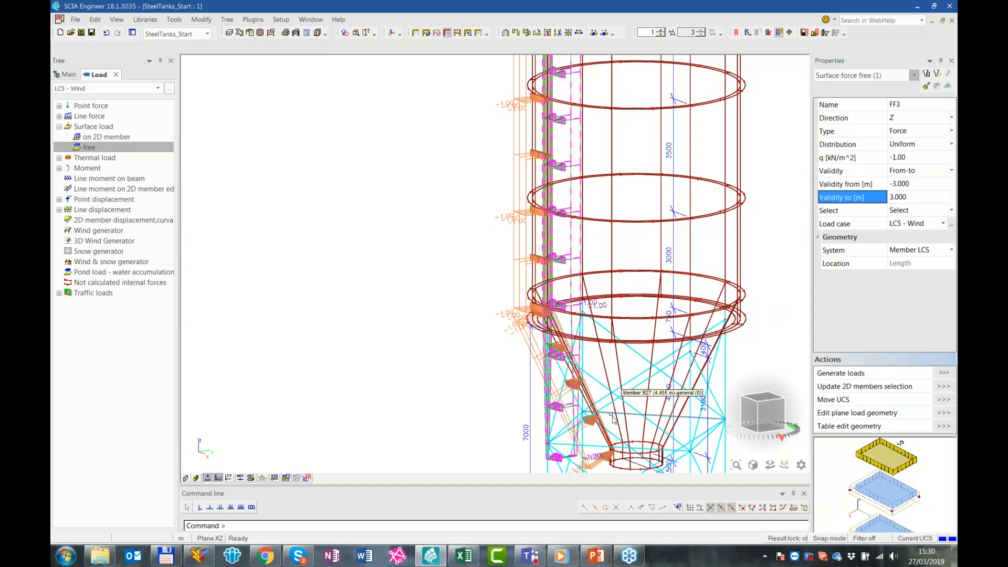
right_click_drag(628, 356, 616, 366, "ctrl")
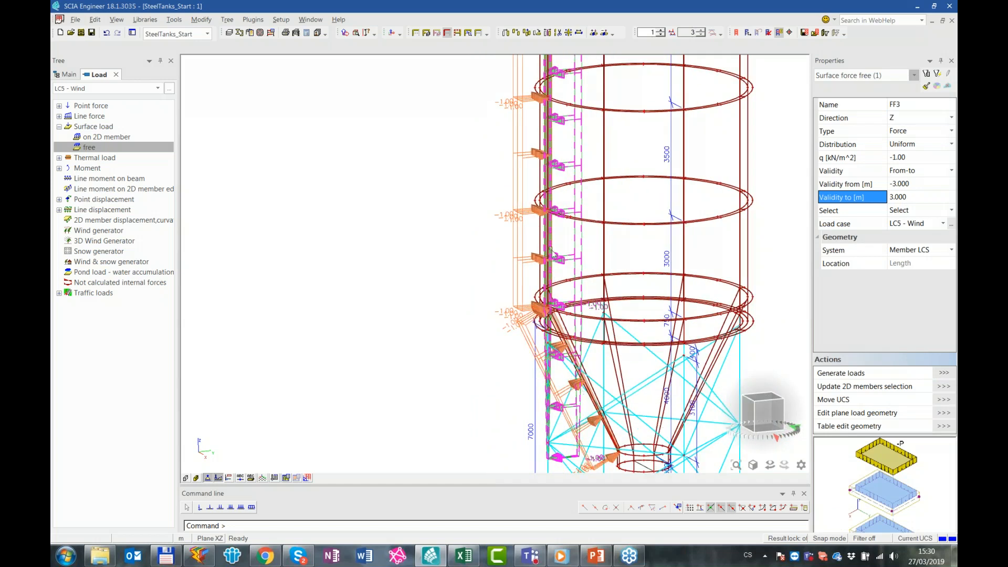
scroll(593, 300, "down", 2)
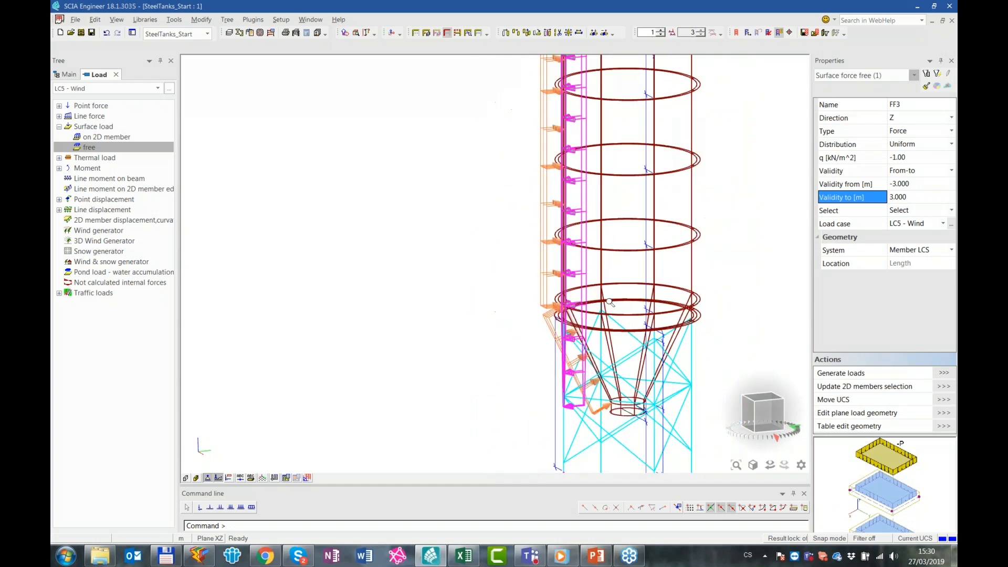
middle_click_drag(643, 299, 645, 373)
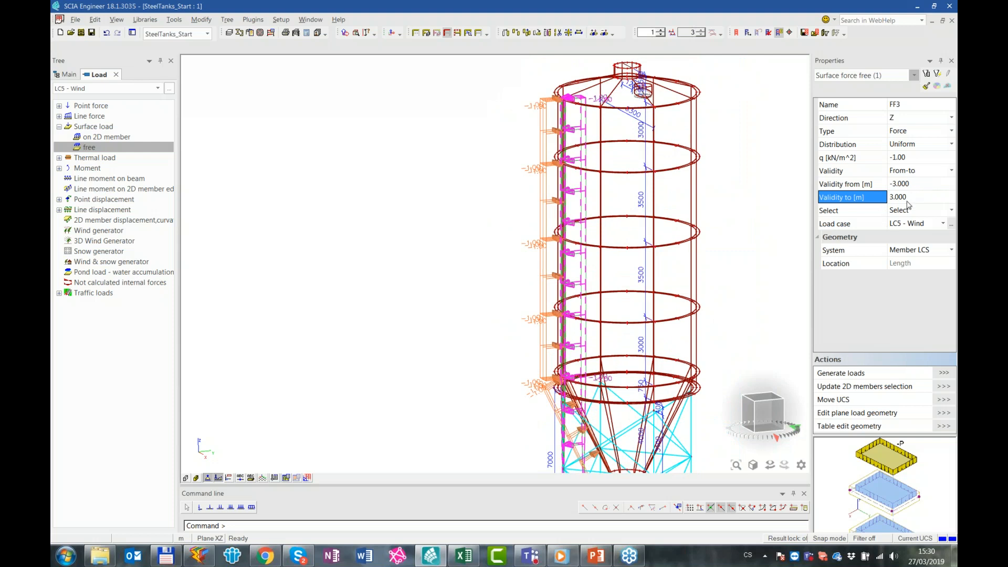
left_click(919, 145)
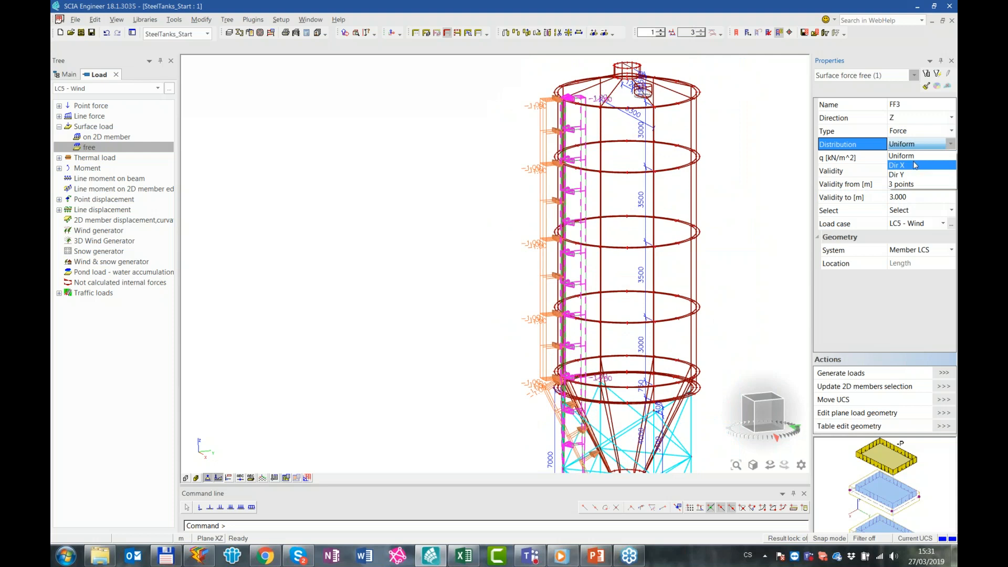
left_click(915, 165)
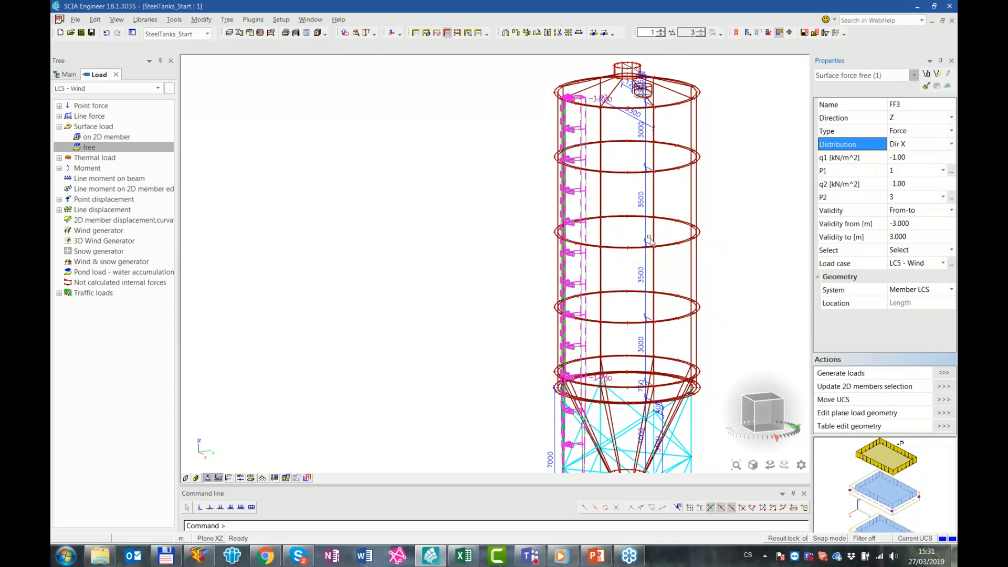
Multicopy the free surface load by rotation about the vertical axis around the tank's full circumference and clear the selection
right_click_drag(584, 155, 568, 114, "ctrl")
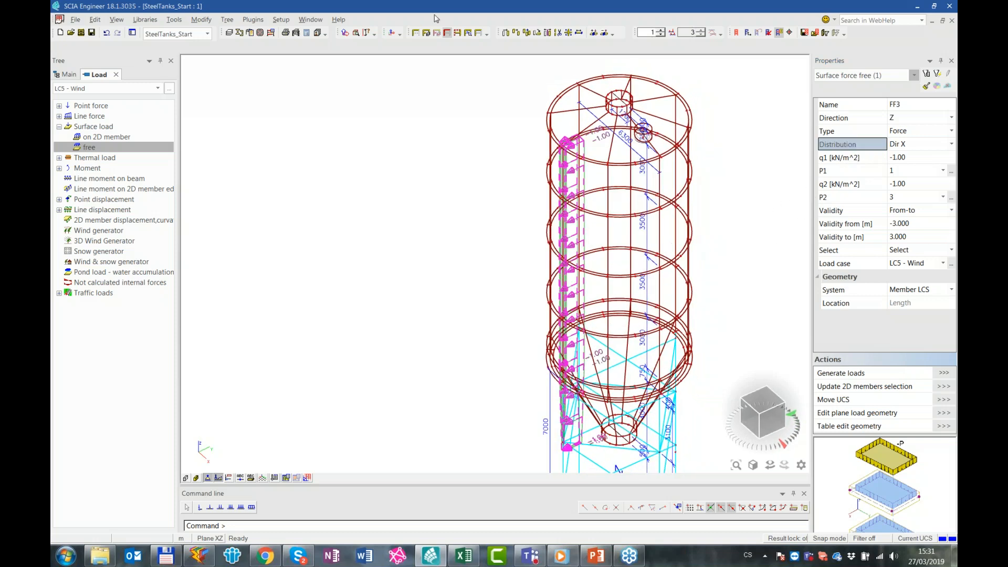
left_click(526, 33)
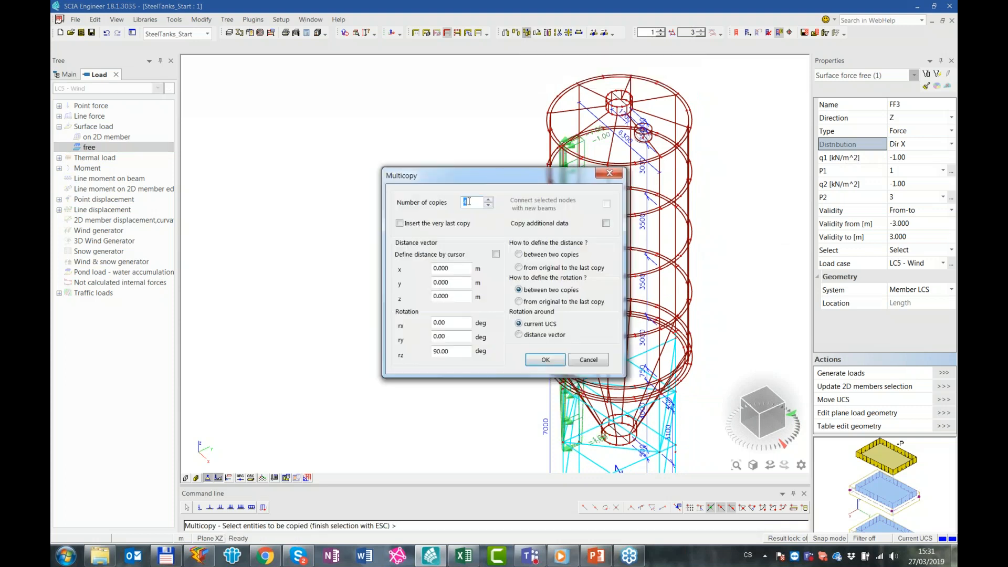
left_click_drag(461, 352, 426, 357)
left_click(563, 357)
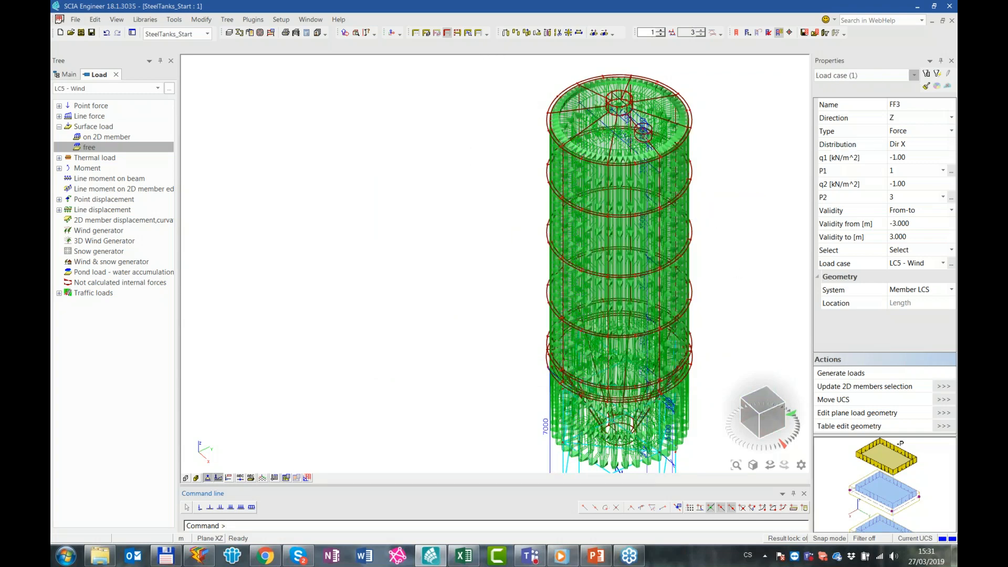
key("Escape")
Show the Table Input window and enlarge it for more rows
right_click(462, 50)
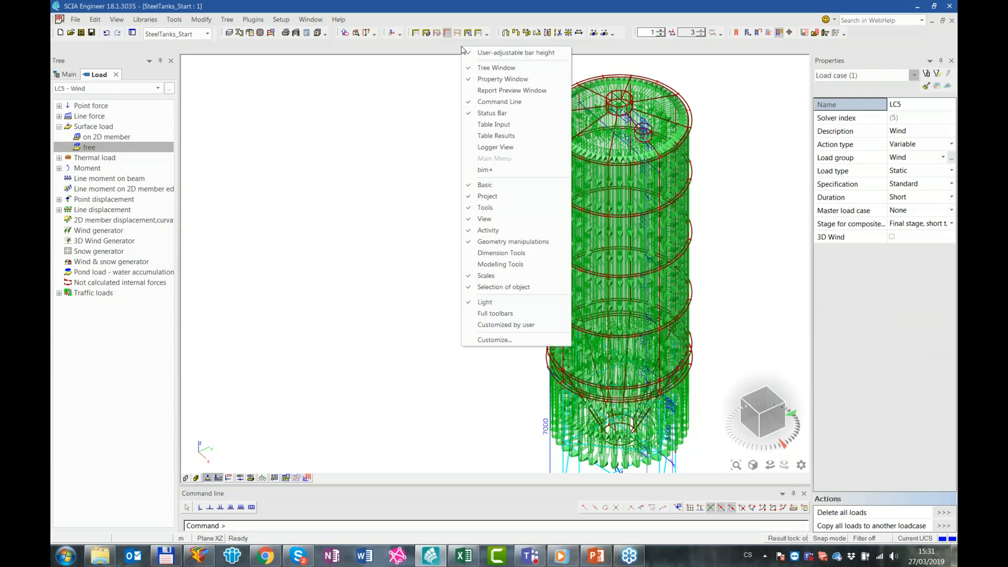
left_click(512, 134)
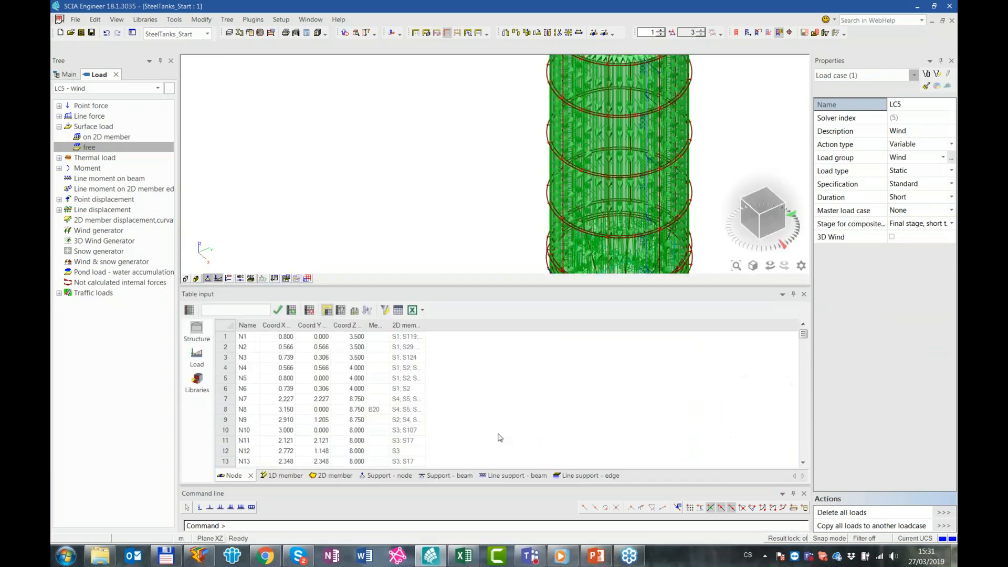
left_click_drag(511, 285, 510, 258)
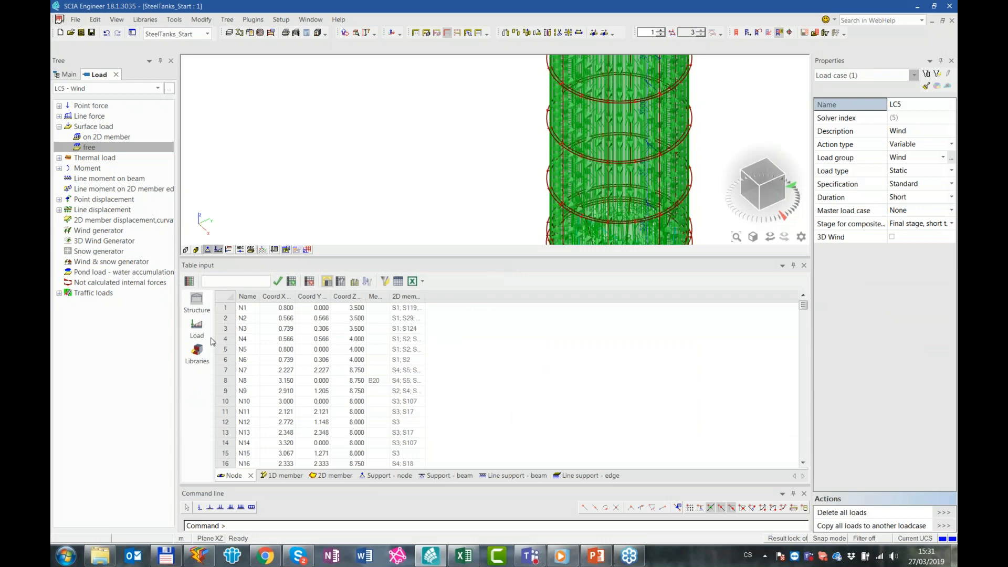
View the tank from above and reduce the load display scale to 0.5
left_click(770, 179)
scroll(413, 198, "up", 2)
scroll(476, 175, "down", 1)
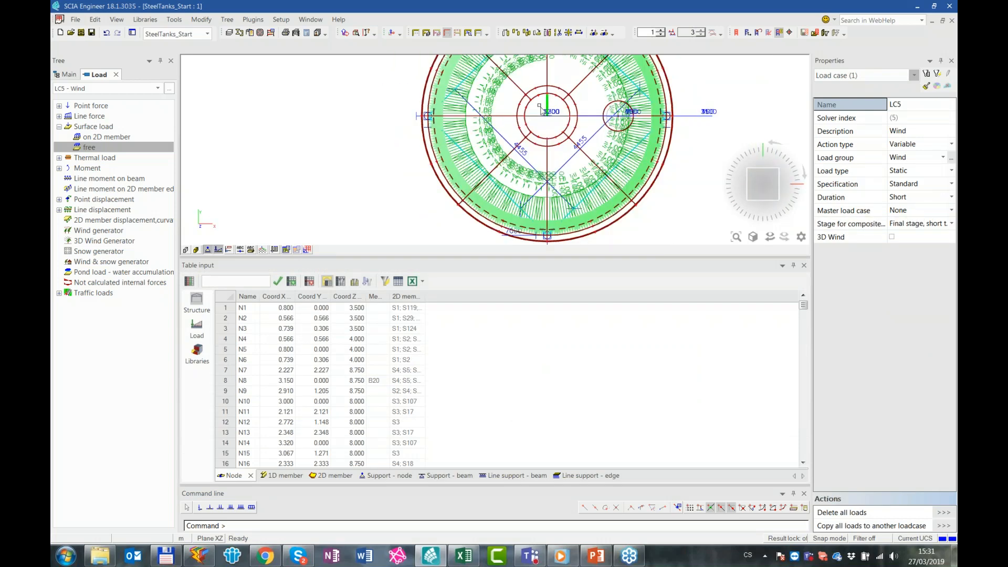
left_click(662, 35)
left_click(662, 35)
left_click(661, 35)
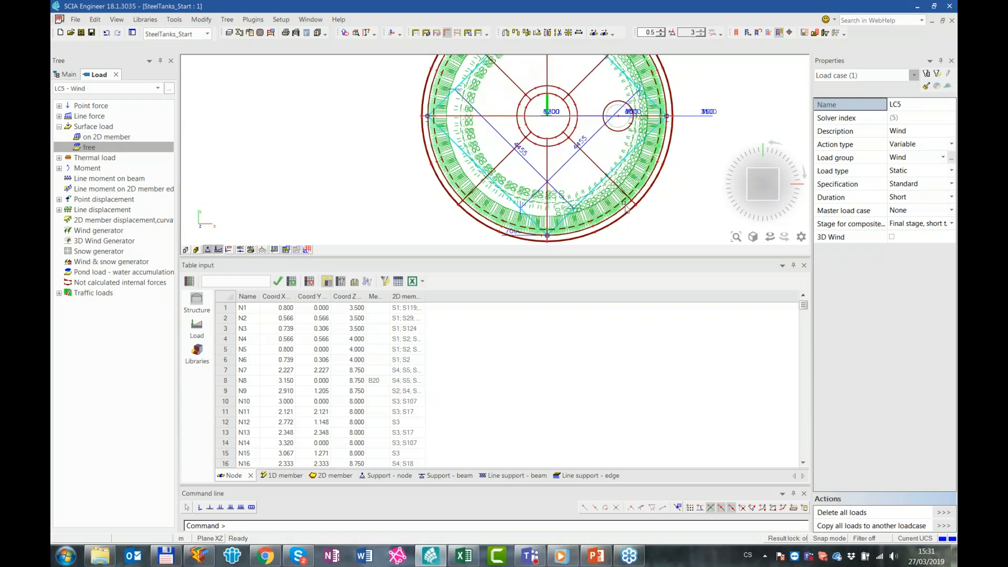
middle_click(619, 213)
middle_click(618, 213)
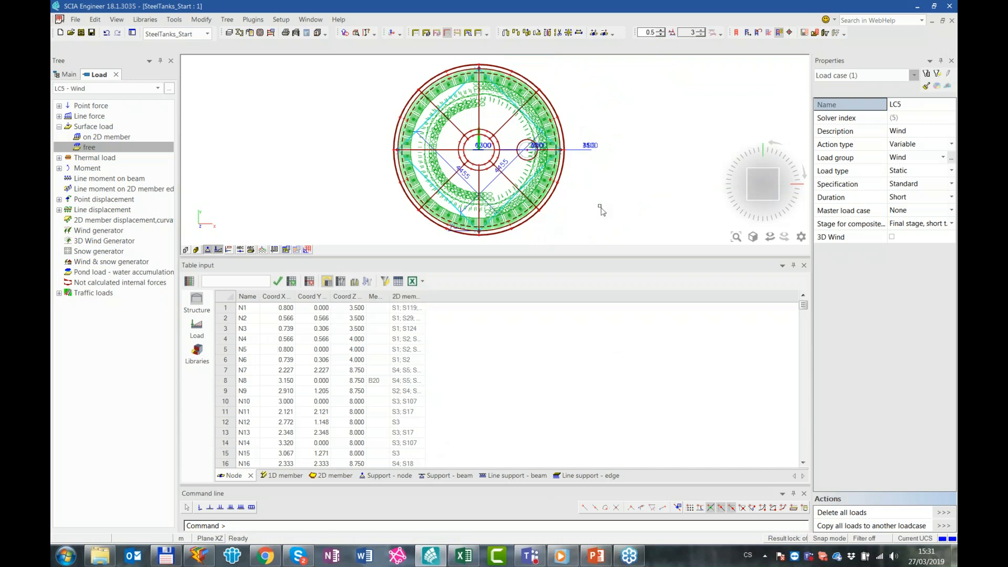
Select all the free surface loads around the tank and list only the selected ones in the Free surface force table
left_click(490, 219)
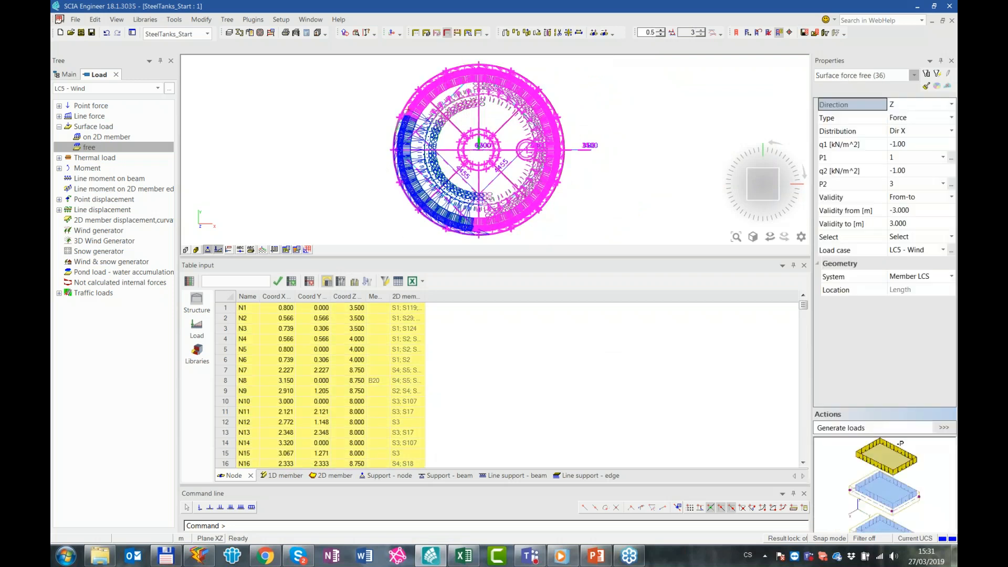
left_click(355, 283)
left_click(196, 329)
left_click(596, 478)
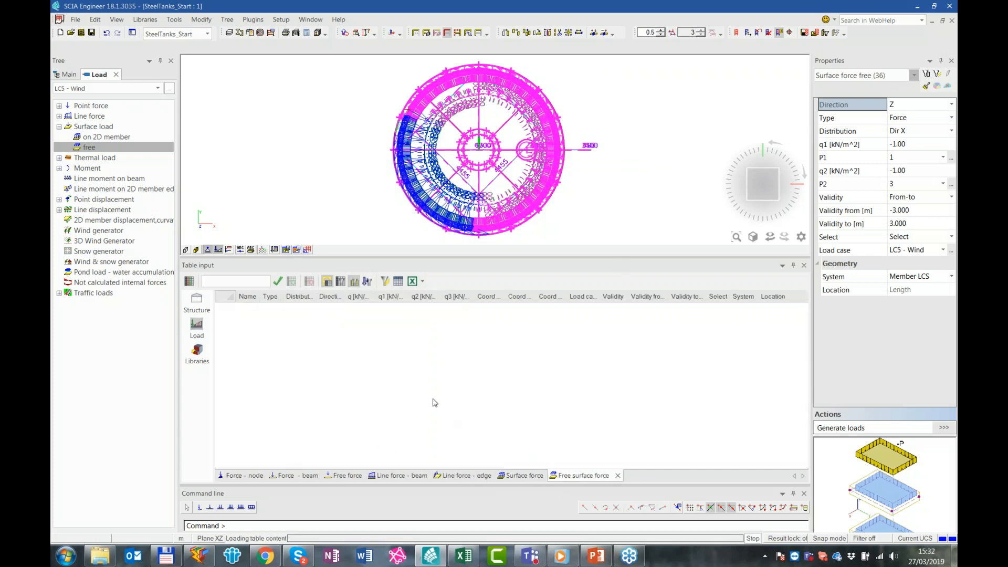
left_click(392, 357)
scroll(428, 321, "down", 3)
scroll(420, 311, "up", 3)
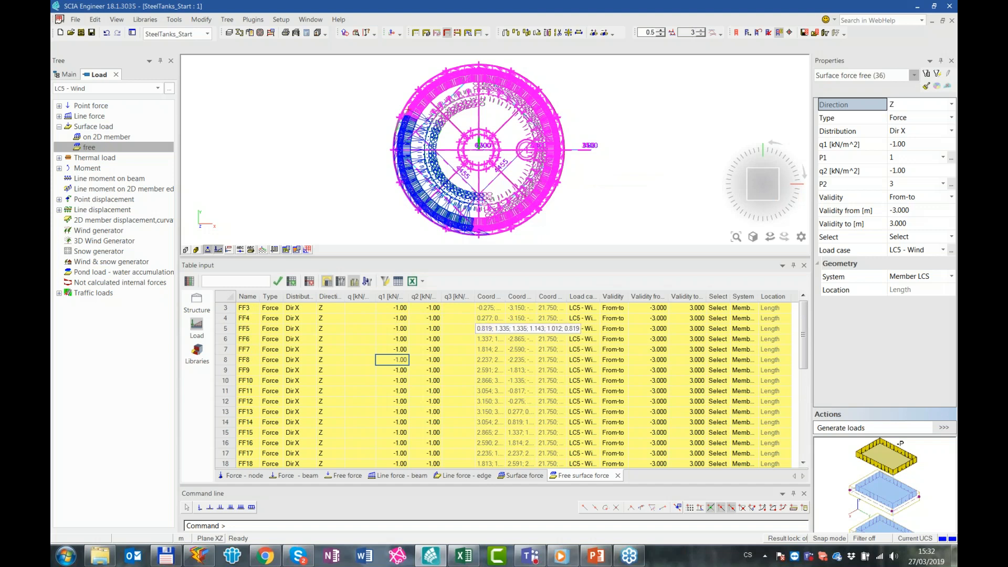
scroll(591, 438, "down", 2)
scroll(591, 438, "up", 2)
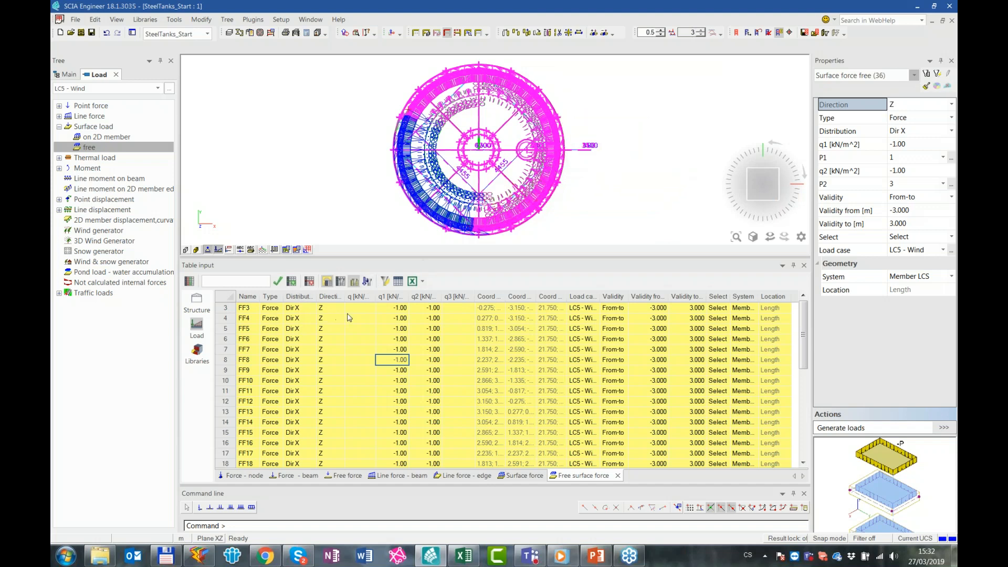
Mark the FF3 name cell in the load table, then switch to the Table input_Wind load workbook in Excel and open sheet List1
left_click(250, 309)
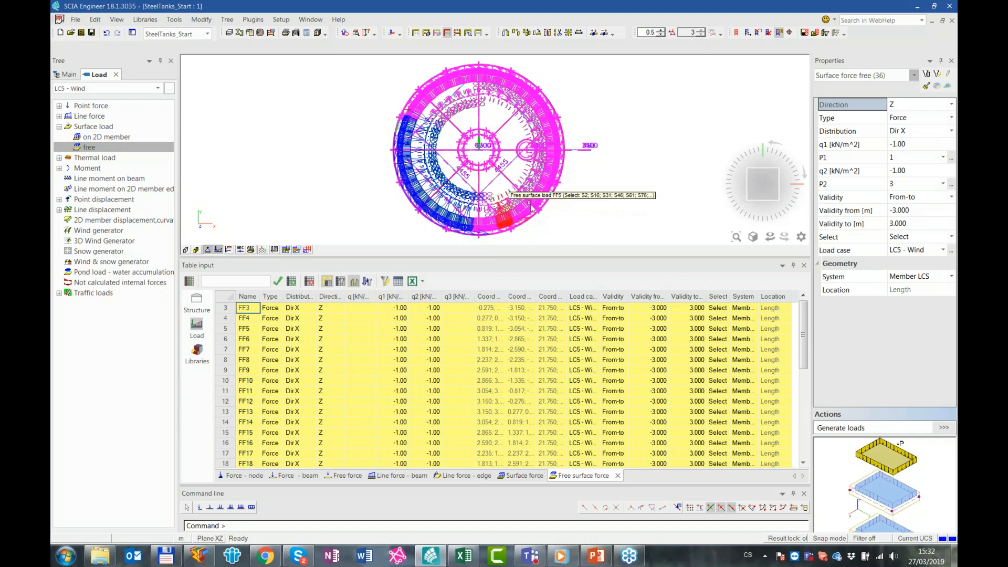
left_click(464, 555)
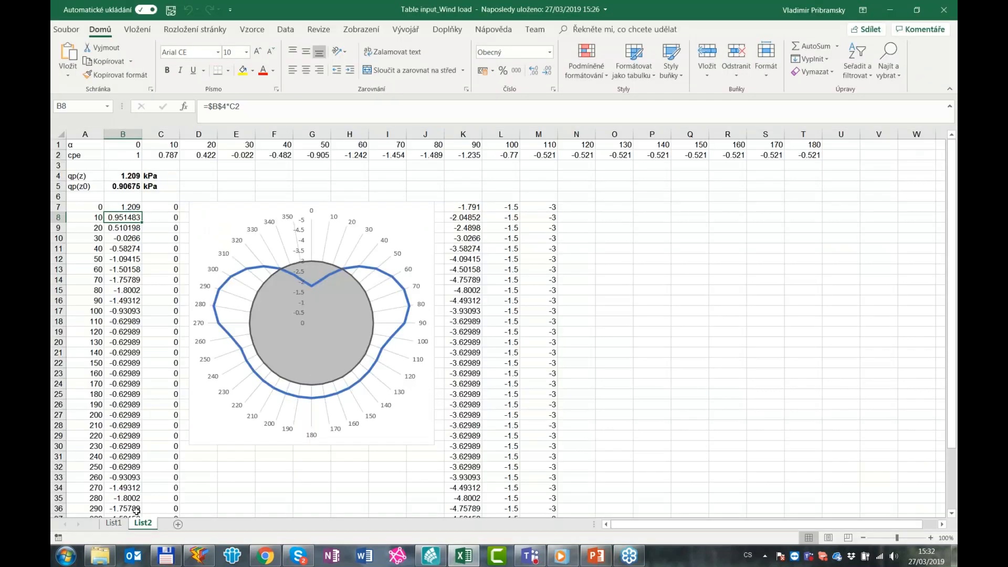
left_click(113, 524)
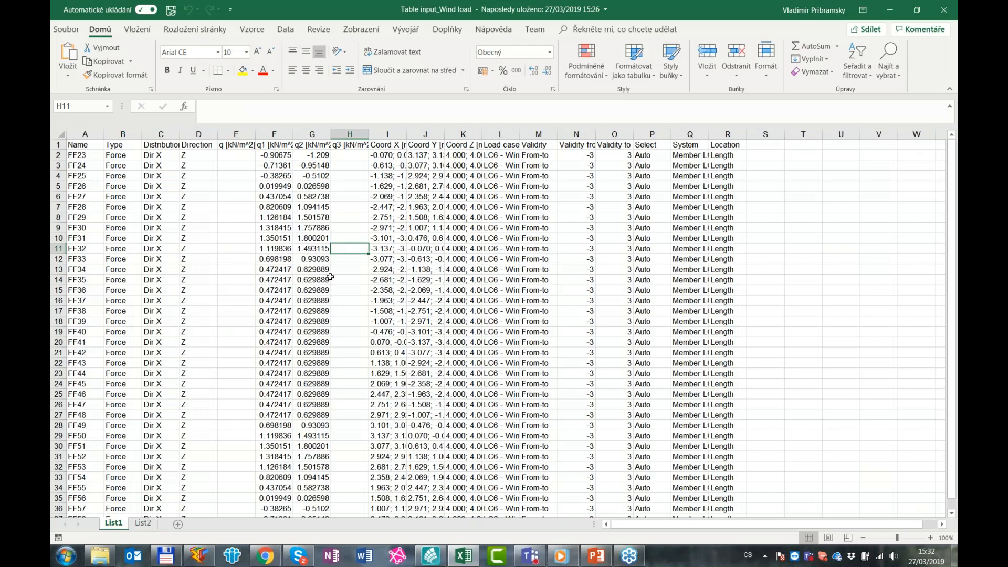
Copy the q1 and q2 values of all loads from FF23 down in sheet List1
left_click(282, 157)
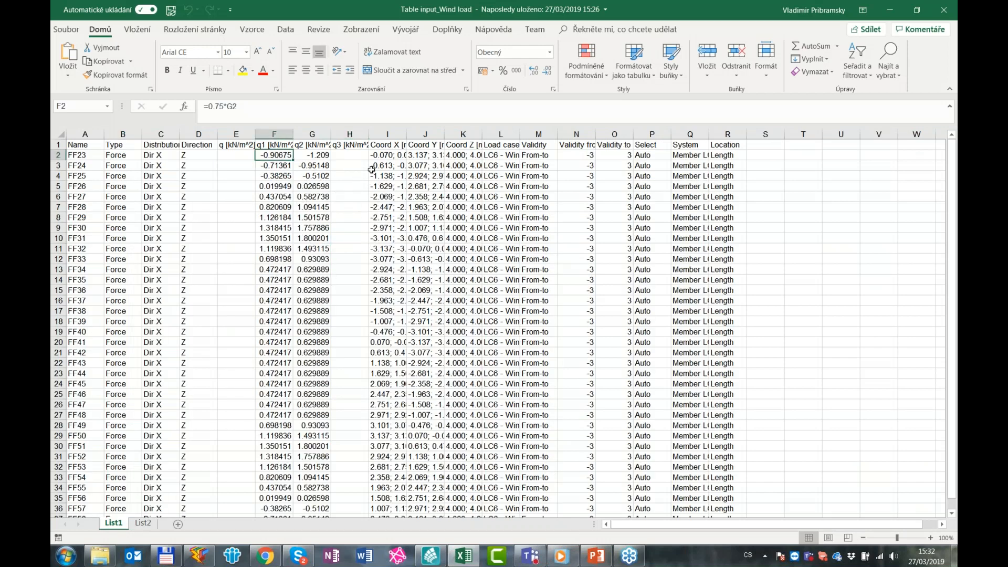
key("shift+Right")
key("shift+Down")
key("shift+Down")
key("shift+Down")
key("shift+Down")
key("shift+Down")
key("shift+Down")
key("shift+Down")
key("shift+Down")
key("shift+Down")
key("shift+Down")
key("shift+Down")
key("shift+Down")
key("shift+Down")
key("shift+Down")
key("shift+Down")
key("shift+Down")
key("shift+Down")
key("shift+Down")
key("shift+Down")
key("shift+Down")
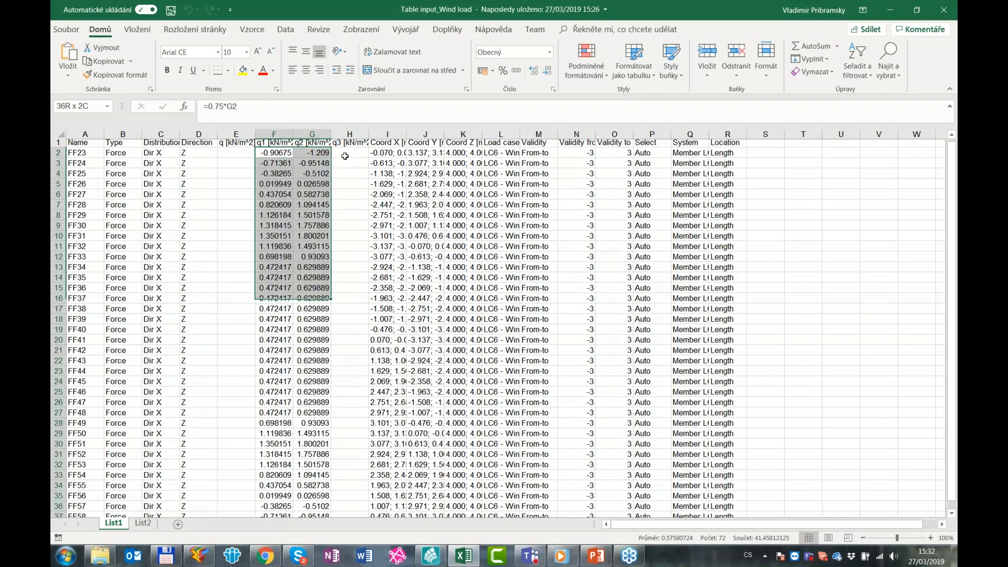
key("ctrl+c")
scroll(232, 156, "up", 1)
key("Up")
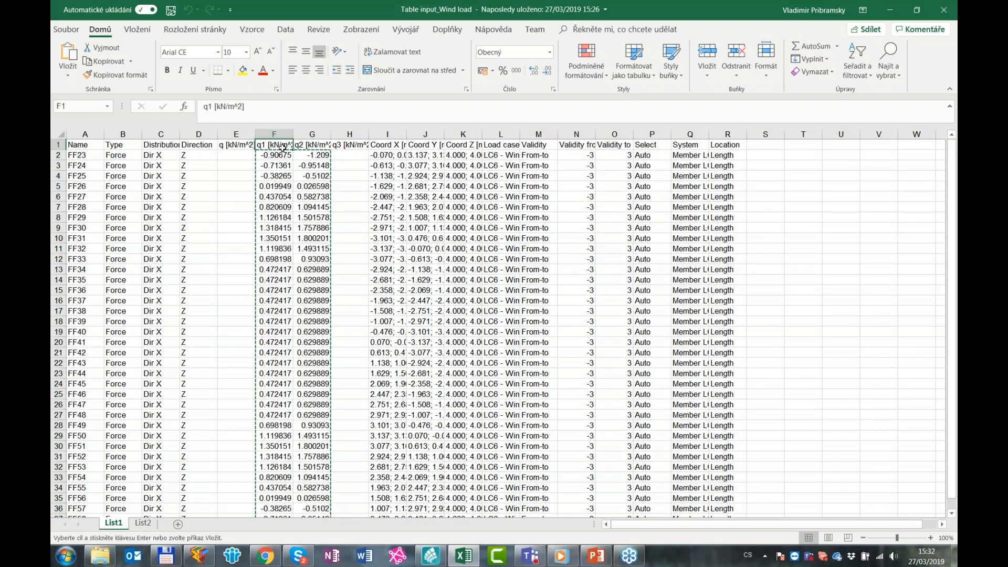
left_click(314, 148)
Switch to SCIA Engineer and paste the copied values into the q1 and q2 columns, starting at load FF3
left_click(889, 16)
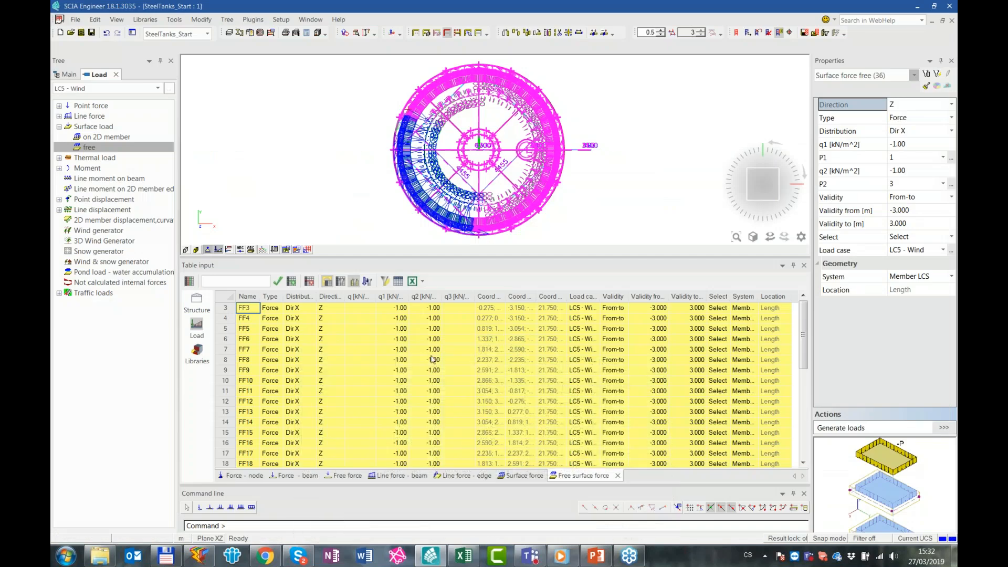
left_click(402, 311)
key("ctrl+v")
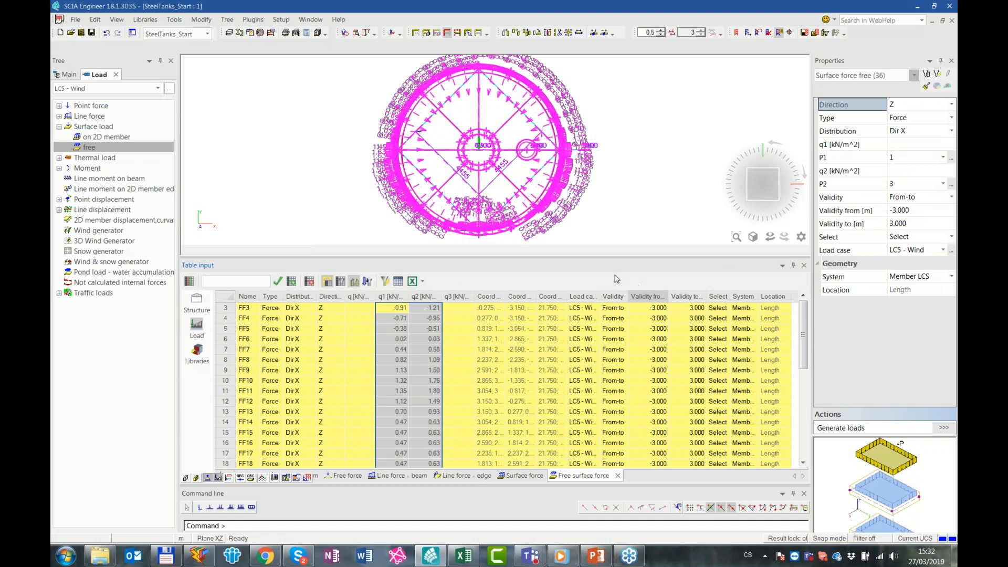
Clear the load selection, close the Table input window and set the load display scale to 2
key("Escape")
middle_click(606, 121)
middle_click(605, 121)
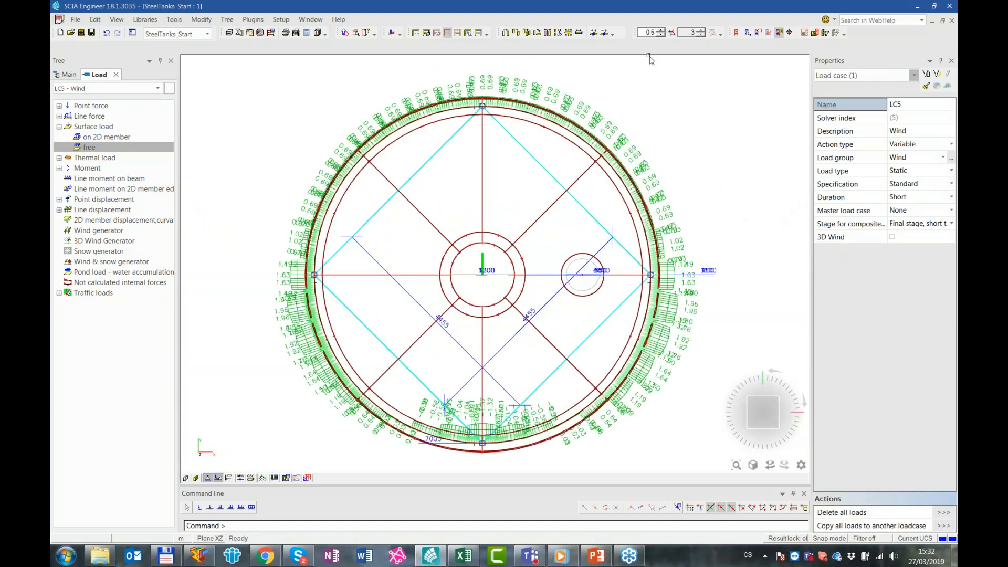
left_click(663, 31)
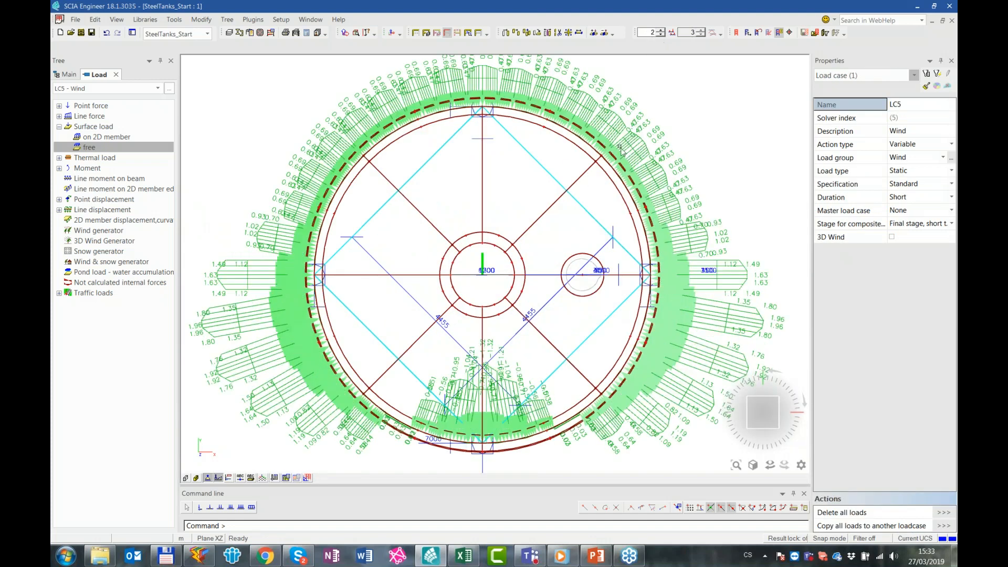
scroll(517, 386, "down", 3)
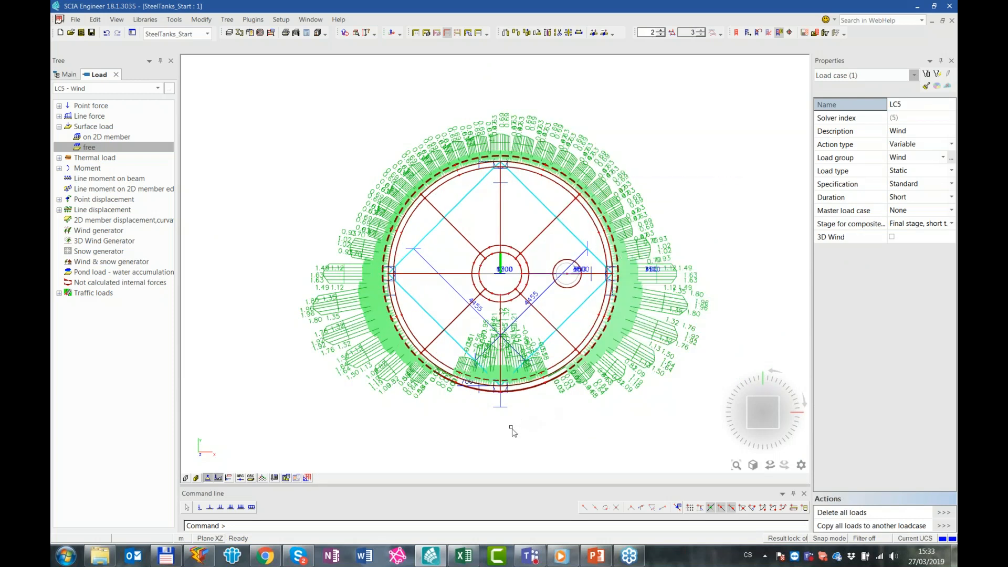
Check the polar wind pressure chart on sheet List2 in Excel, then return to SCIA Engineer
left_click(464, 556)
left_click(143, 523)
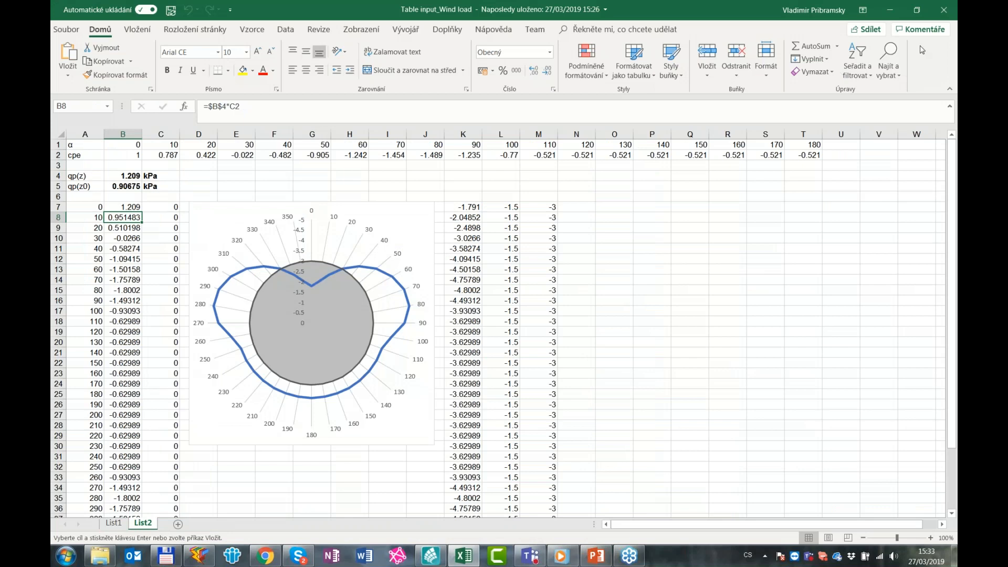
left_click(890, 10)
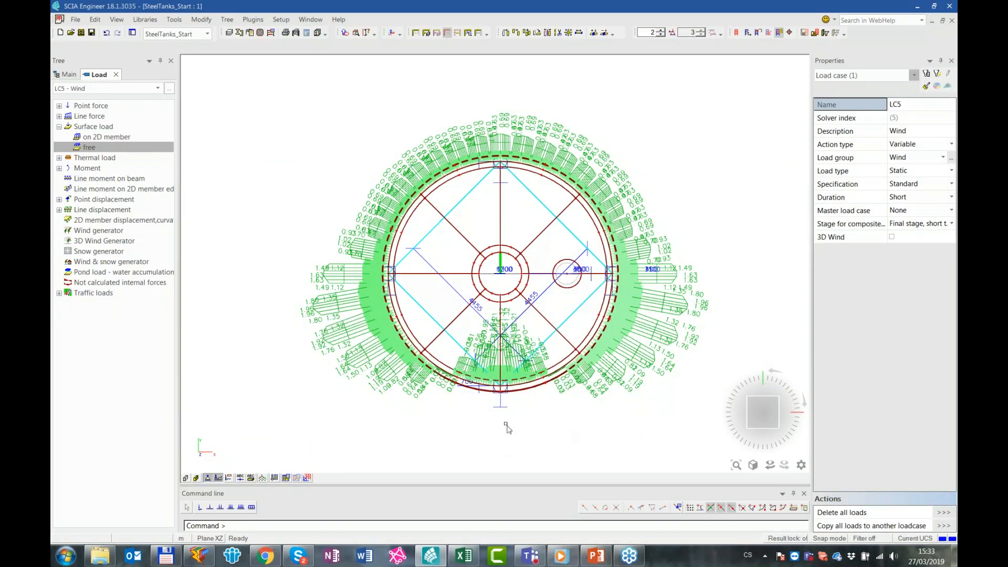
Examine in 3D how the wind load values vary along the tank's height
right_click_drag(545, 416, 523, 397, "ctrl")
scroll(523, 398, "down", 3)
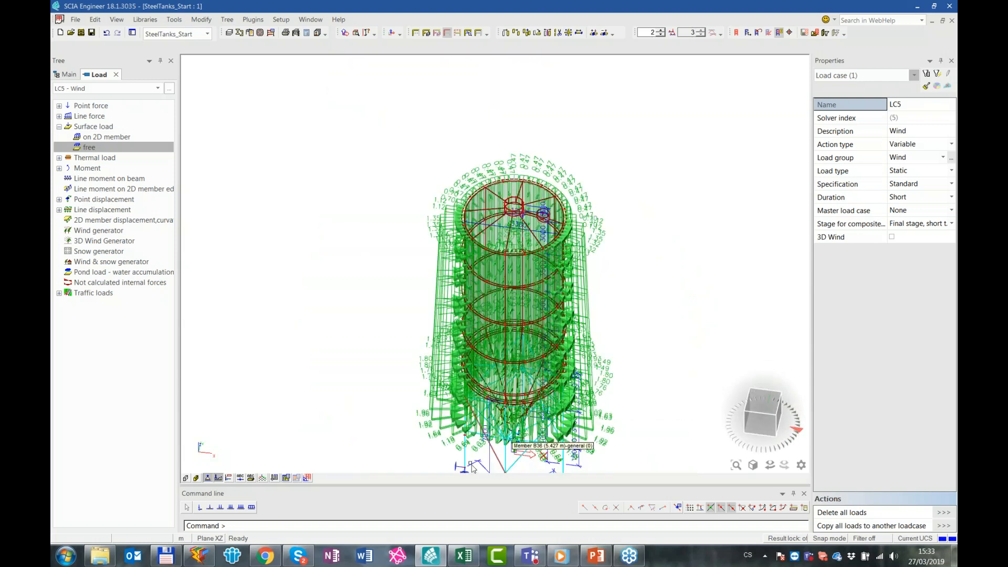
scroll(458, 467, "up", 2)
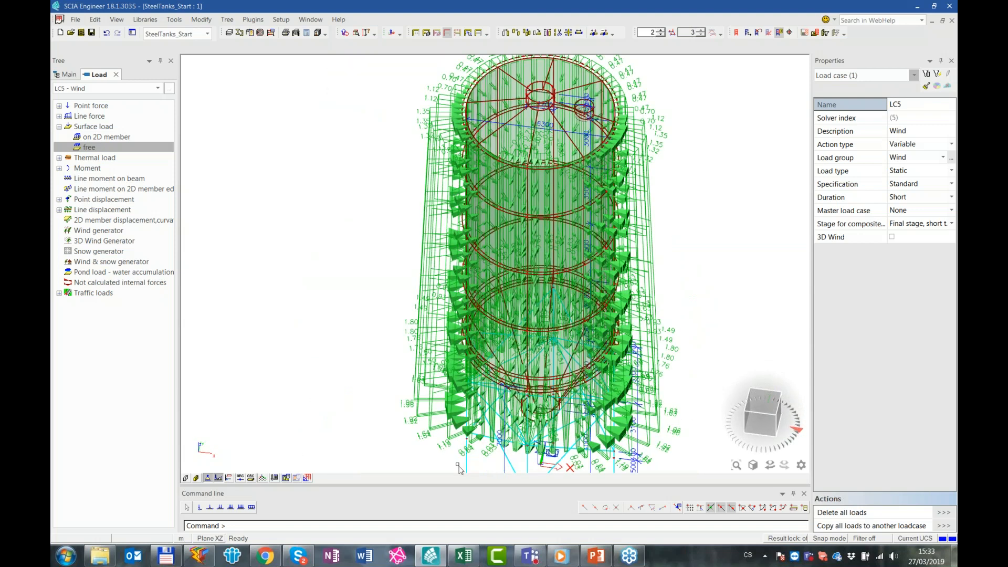
right_click_drag(462, 431, 465, 391, "ctrl")
scroll(465, 473, "down", 2)
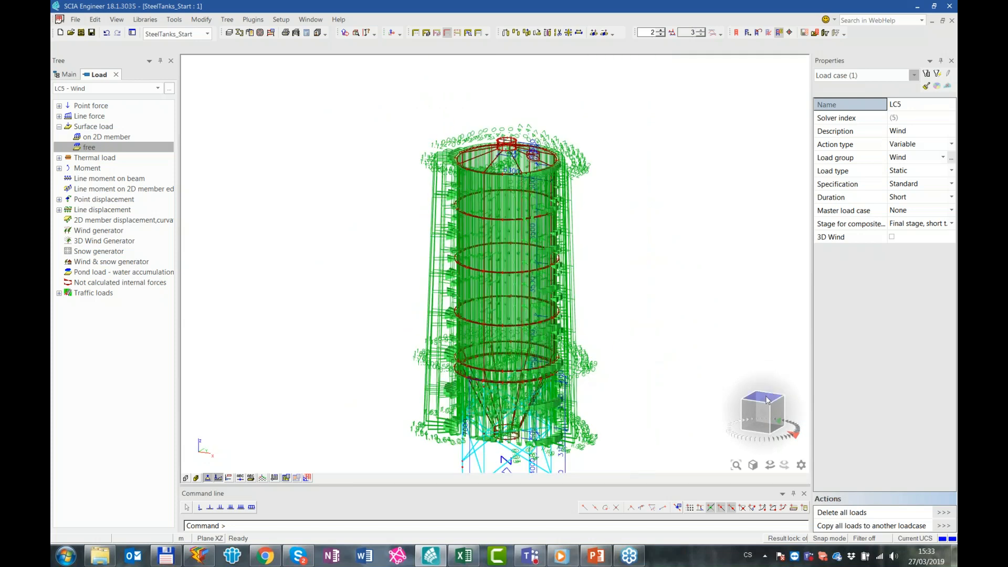
left_click(766, 400)
right_click_drag(418, 452, 424, 389, "ctrl")
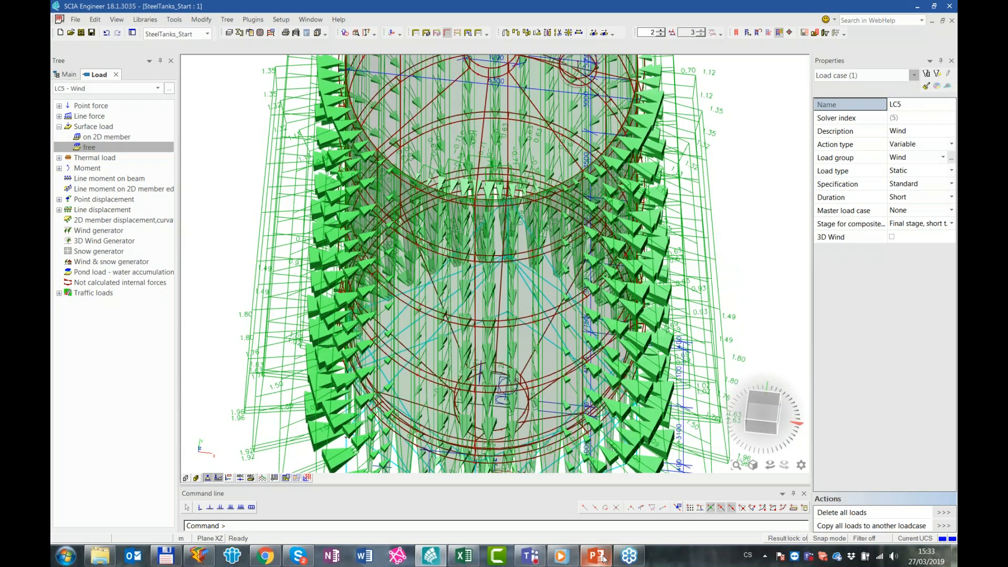
Reopen the Table input window for the free surface loads and switch to sheet List1 in Excel
right_click(412, 53)
left_click(475, 124)
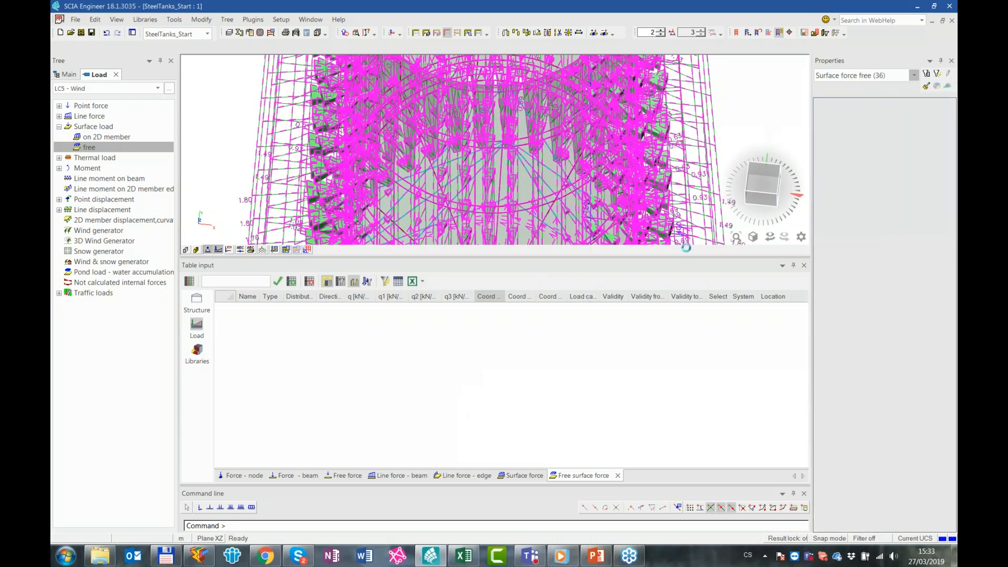
left_click(464, 560)
left_click(113, 523)
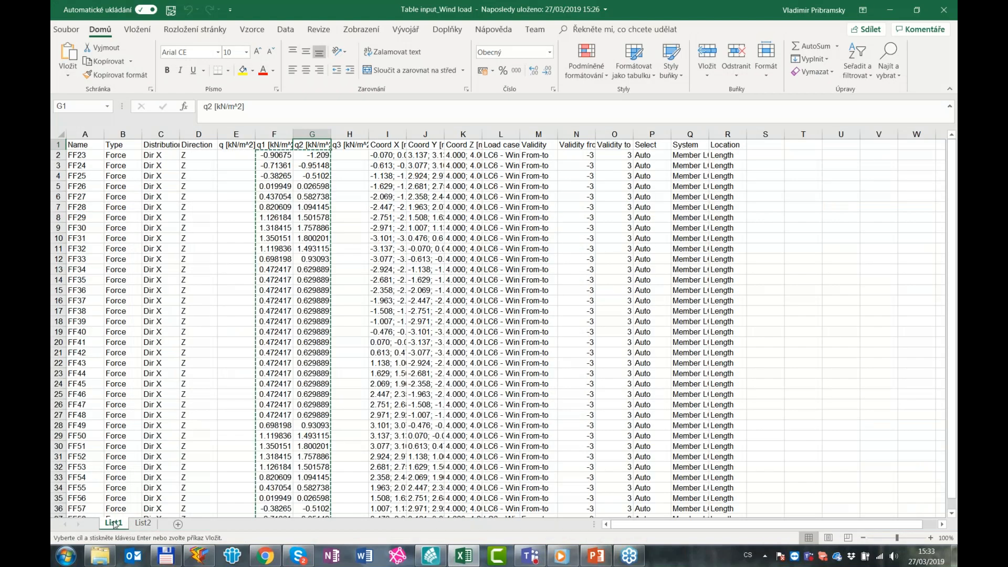
Copy the q1 values from F2 down and paste them into the q2 column in SCIA Engineer, starting at FF3
mouse_move(274, 145)
left_mouse_down()
mouse_move(274, 517)
mouse_move(271, 131)
mouse_move(326, 134)
mouse_move(270, 131)
left_mouse_up()
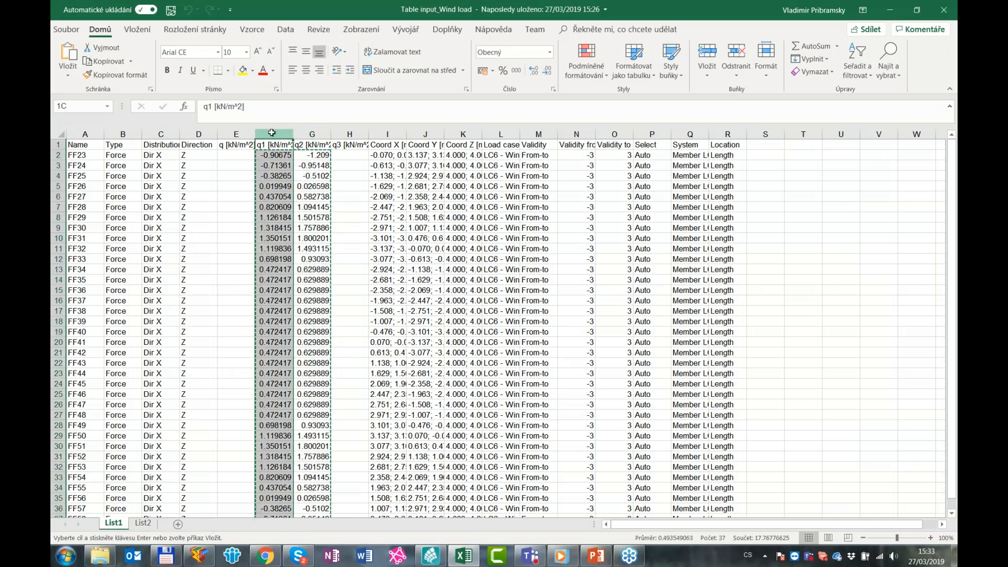
left_click(279, 153)
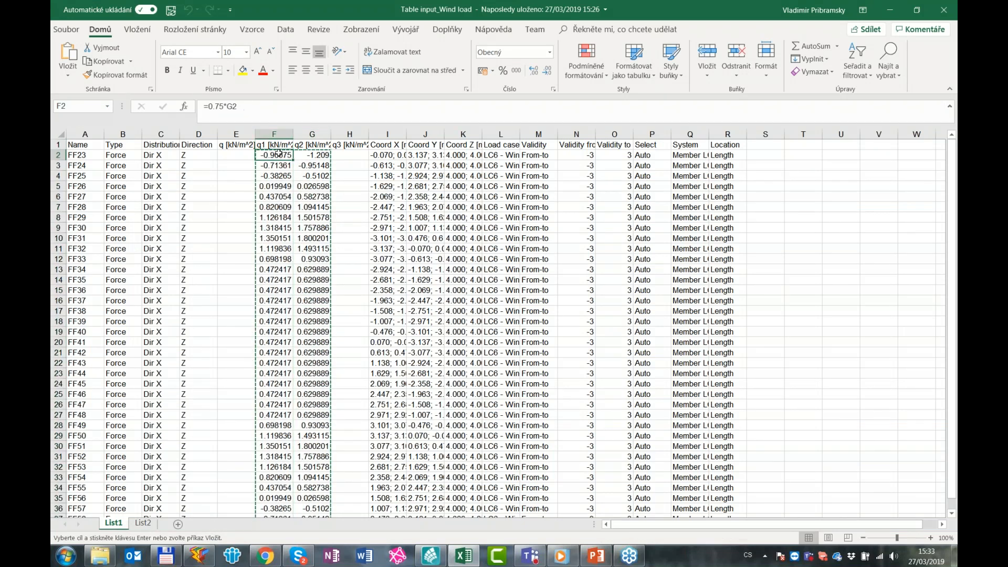
key("ctrl+shift+Down")
key("ctrl+c")
left_click(890, 9)
left_click(428, 308)
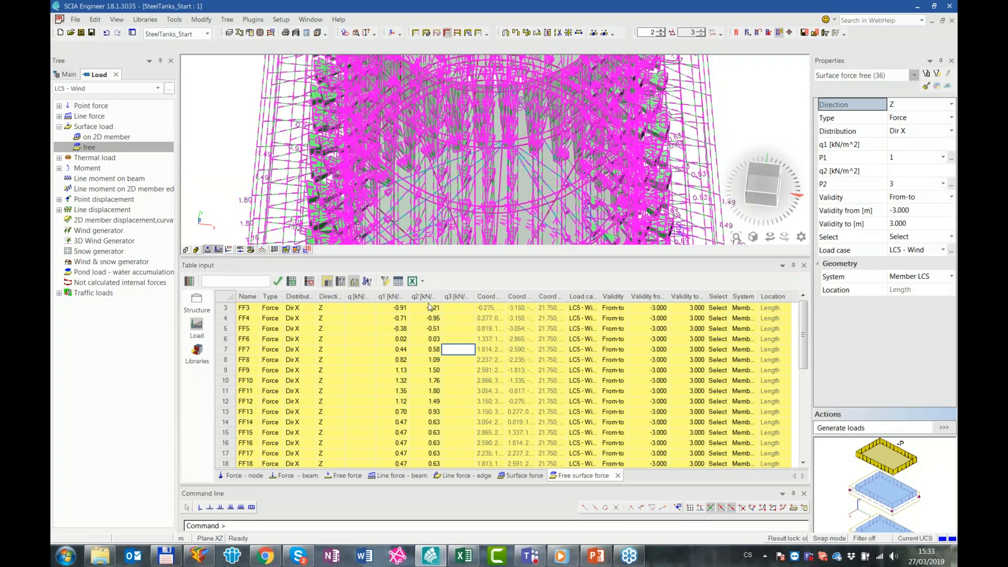
key("ctrl+v")
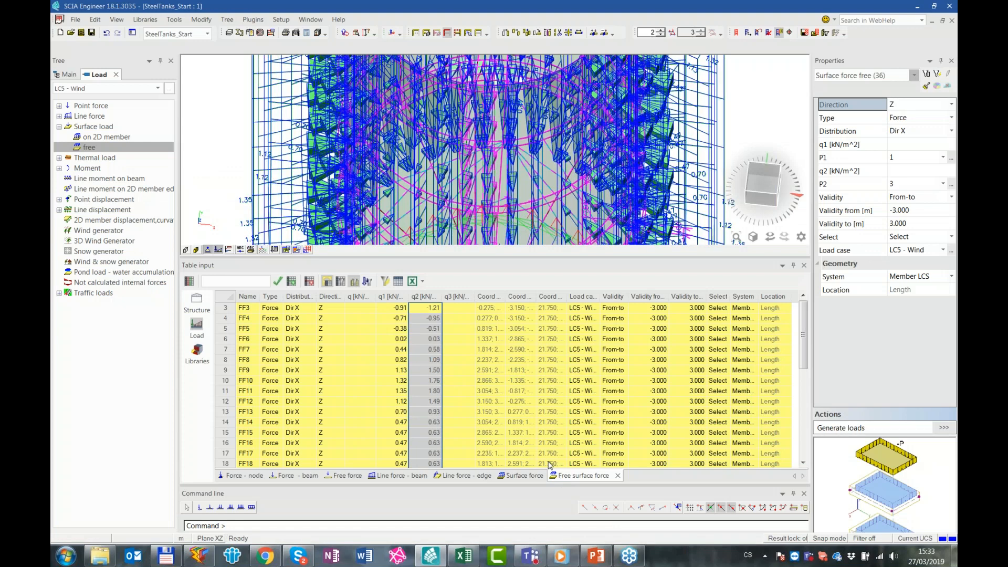
Copy the q2 values from Excel into the q1 column of the free surface loads, then close the Table input window
left_click(463, 555)
scroll(319, 154, "up", 1)
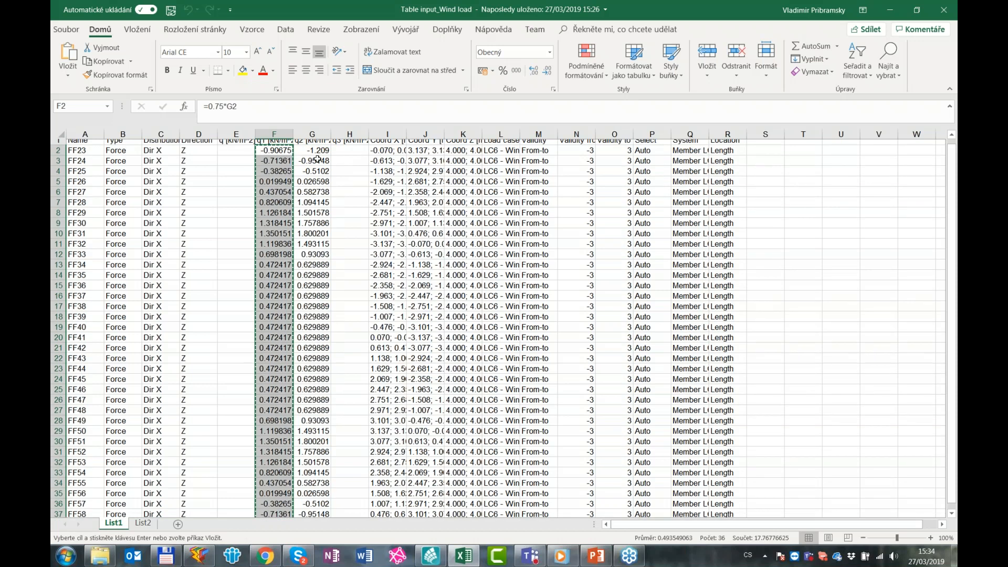
left_click_drag(319, 155, 330, 512)
left_click(902, 9)
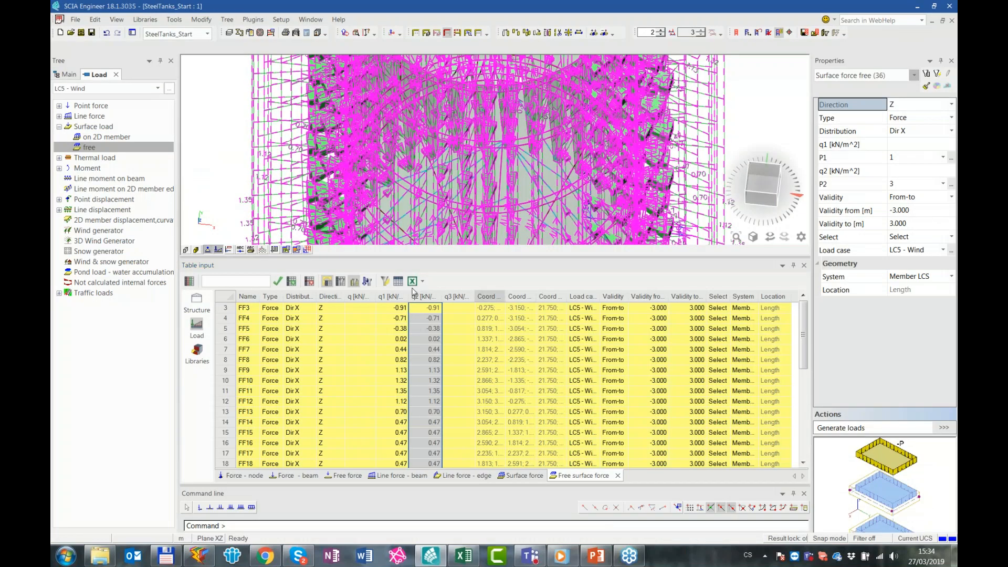
left_click(464, 378)
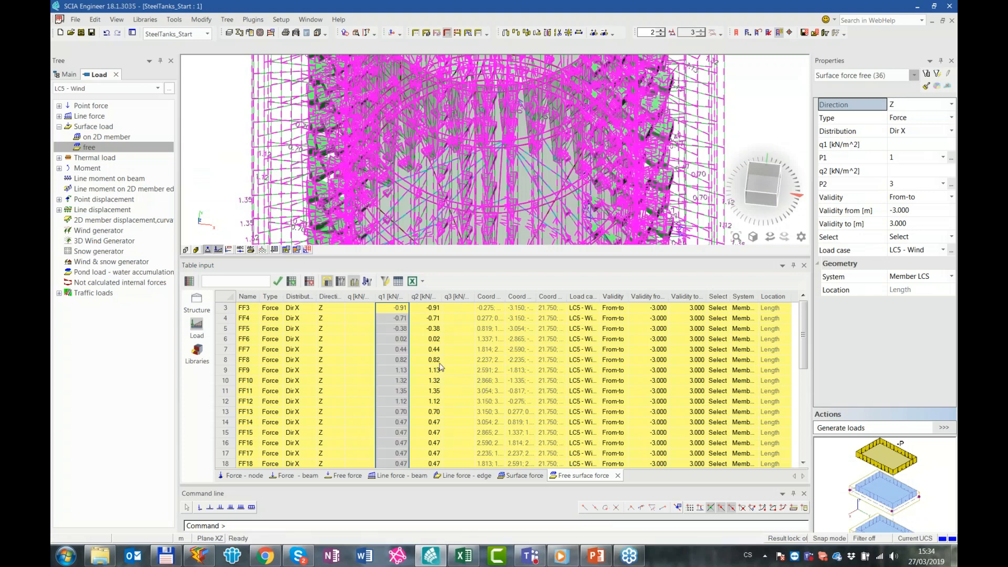
left_click(805, 266)
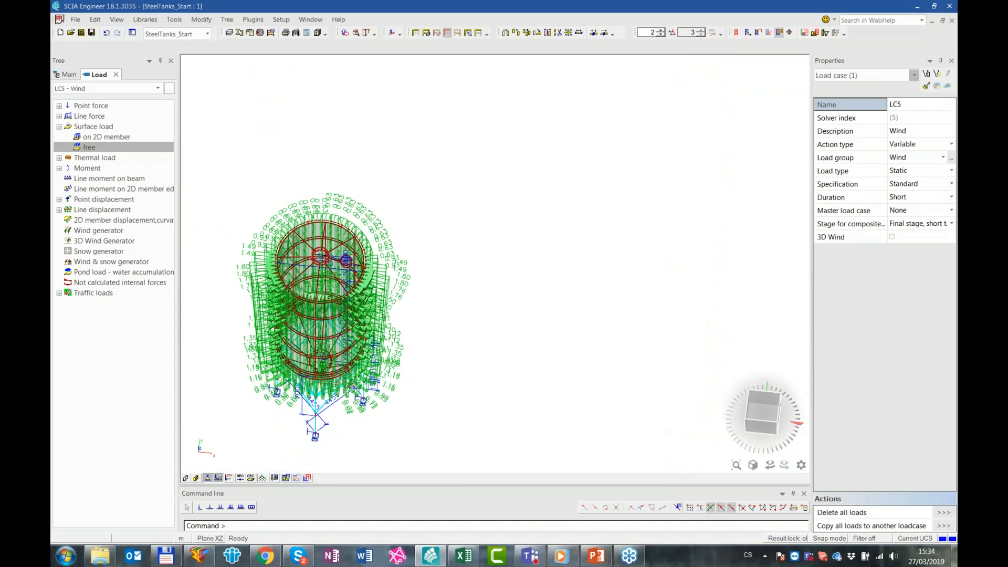
Examine the swapped wind load distribution around the tank from above and in 3D
right_click_drag(318, 406, 311, 360, "ctrl")
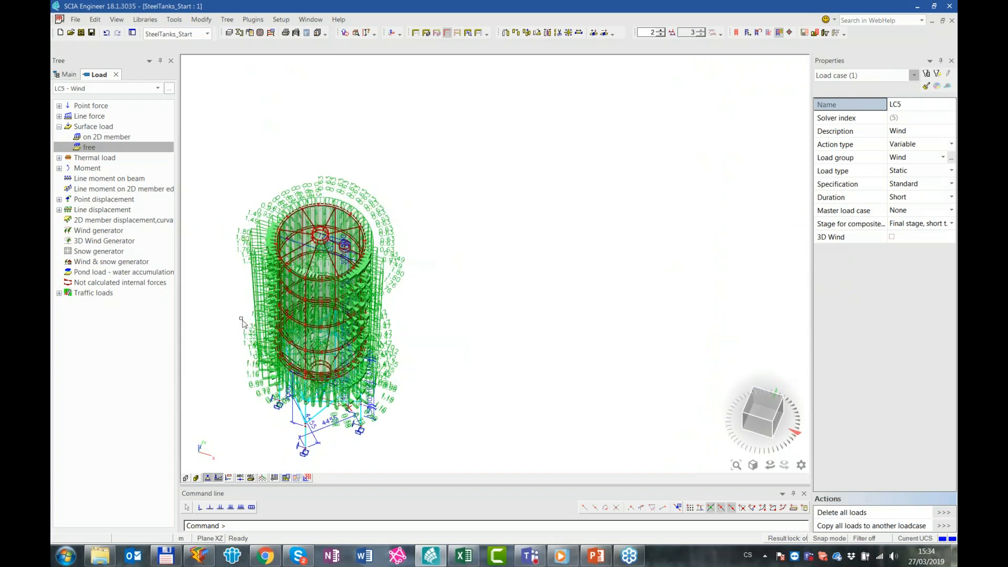
left_click(771, 418)
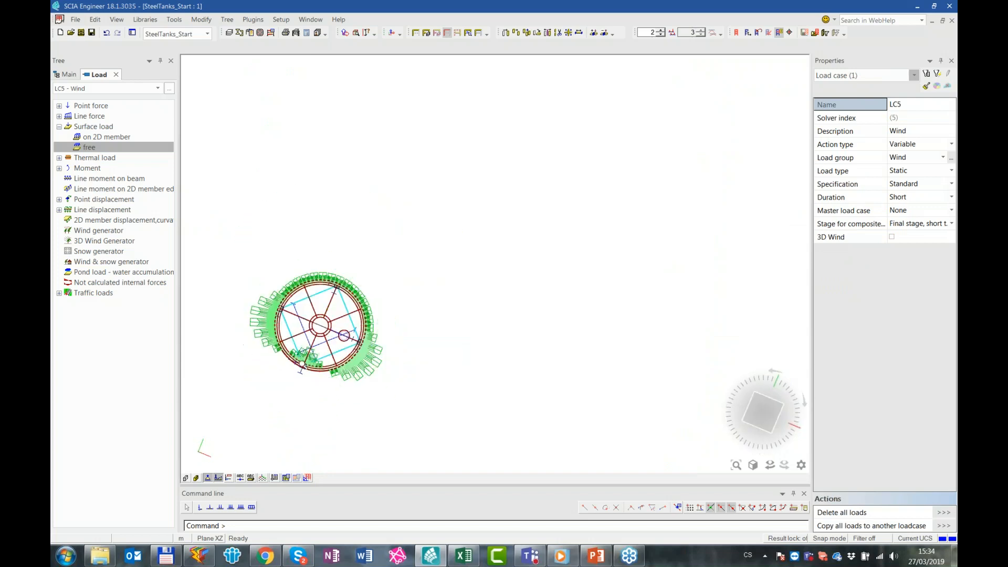
left_click(770, 419)
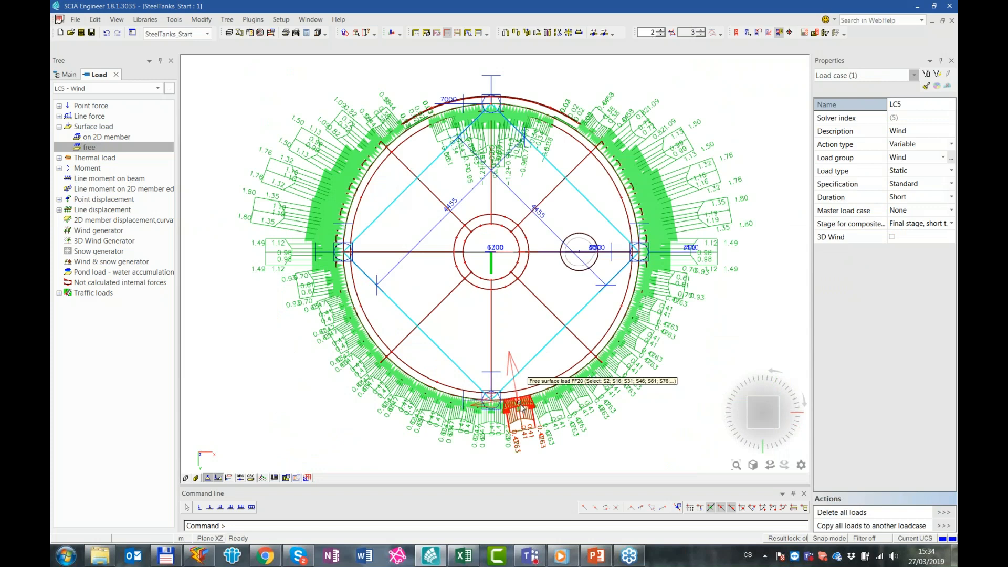
left_click(768, 411)
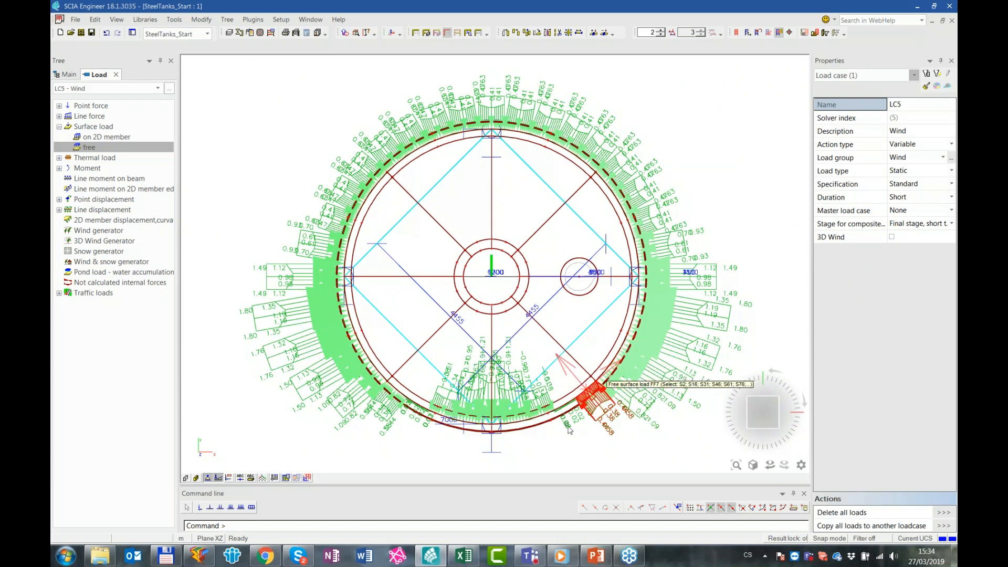
right_click_drag(563, 415, 564, 414, "ctrl")
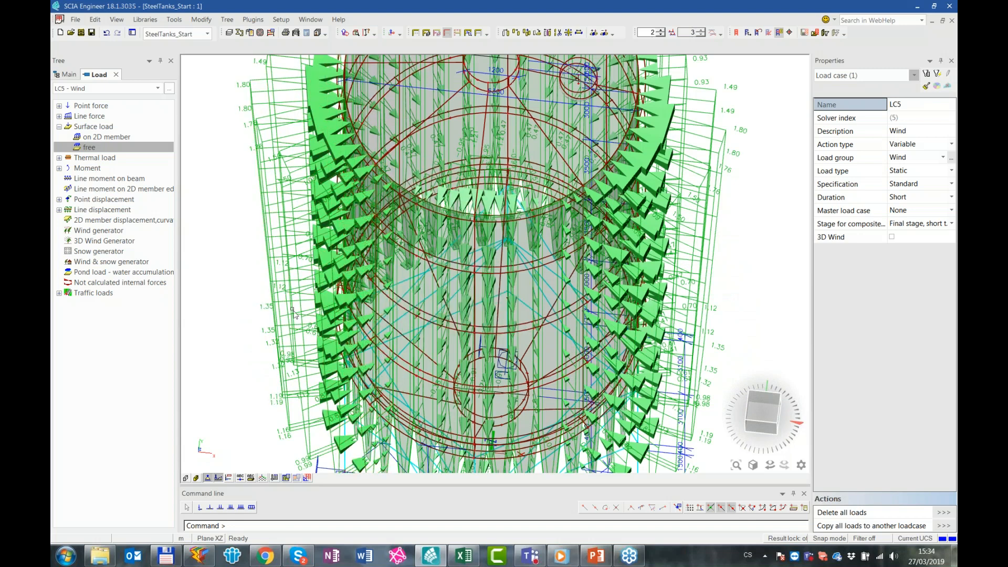
Review the contents of the ULS-Set B combination and close the Combinations dialog
left_click(68, 75)
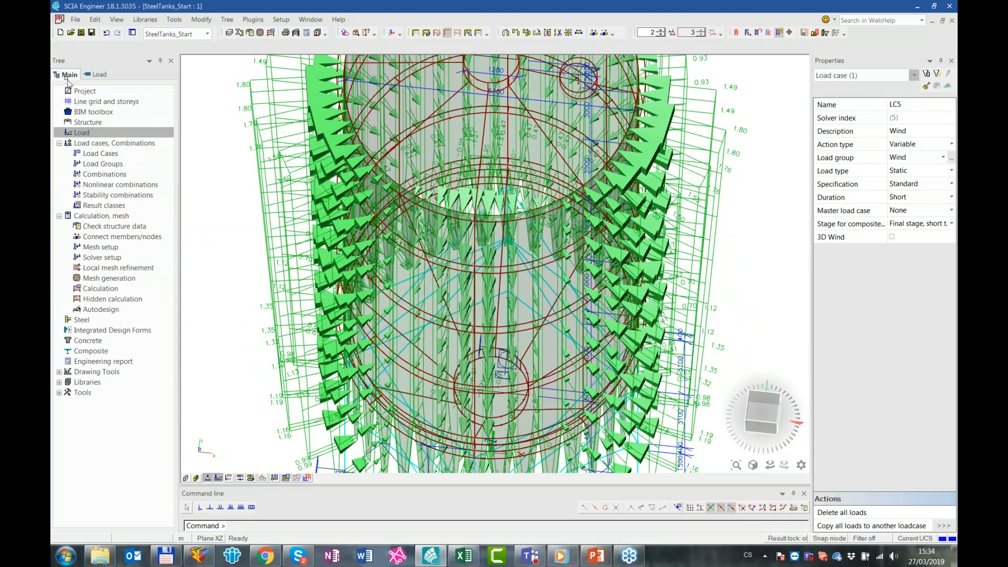
double_click(105, 173)
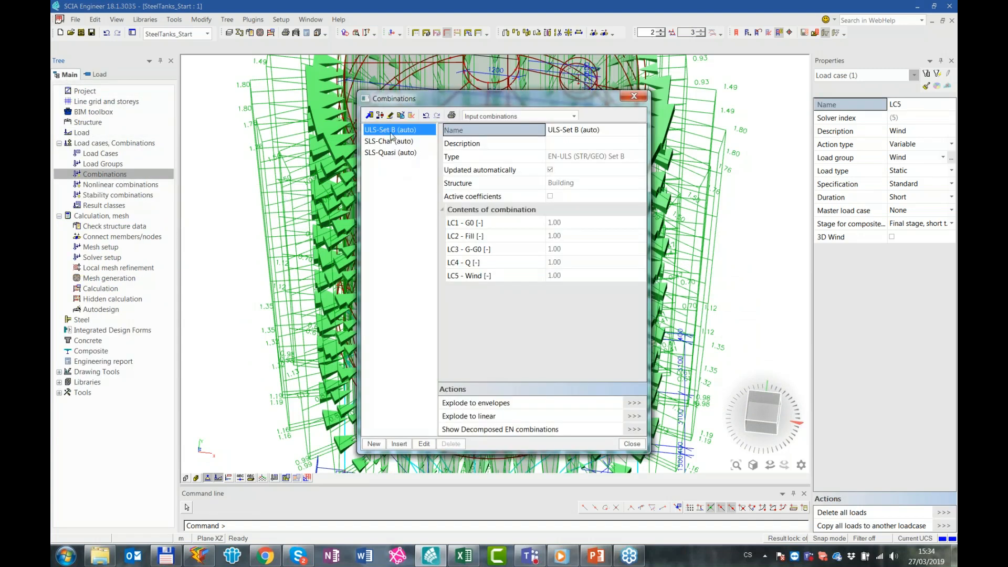
left_click(632, 447)
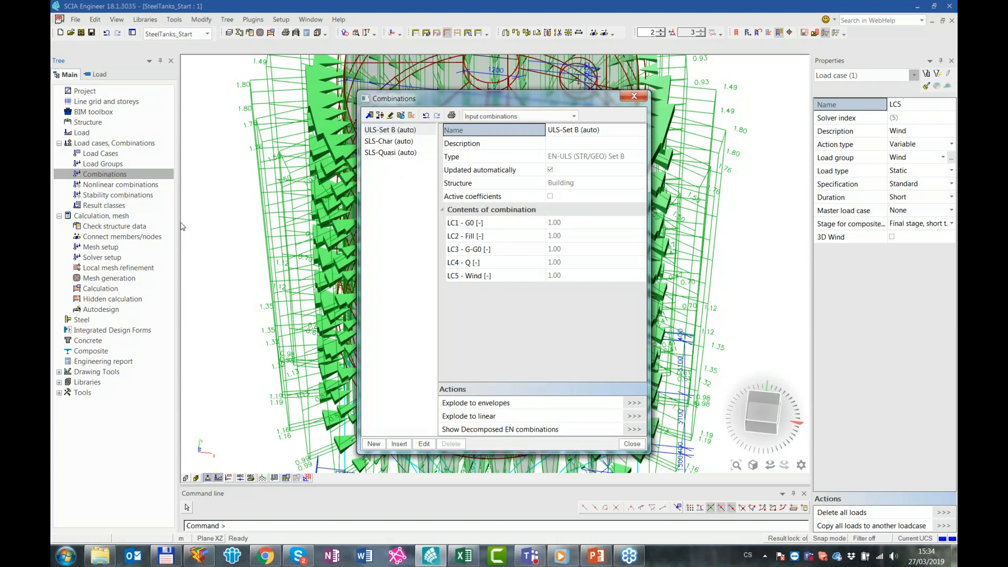
left_click(632, 444)
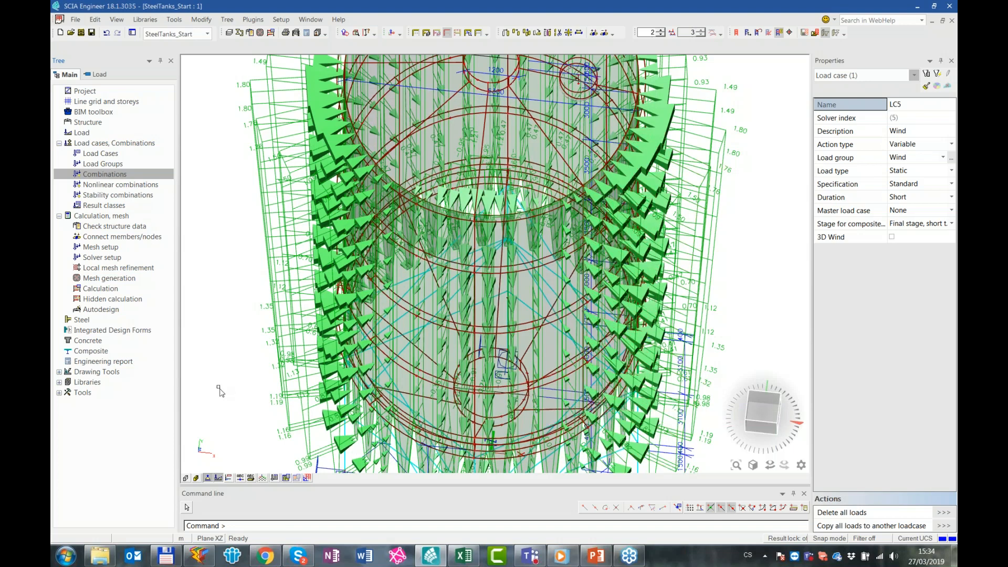
right_click_drag(243, 358, 242, 350, "ctrl")
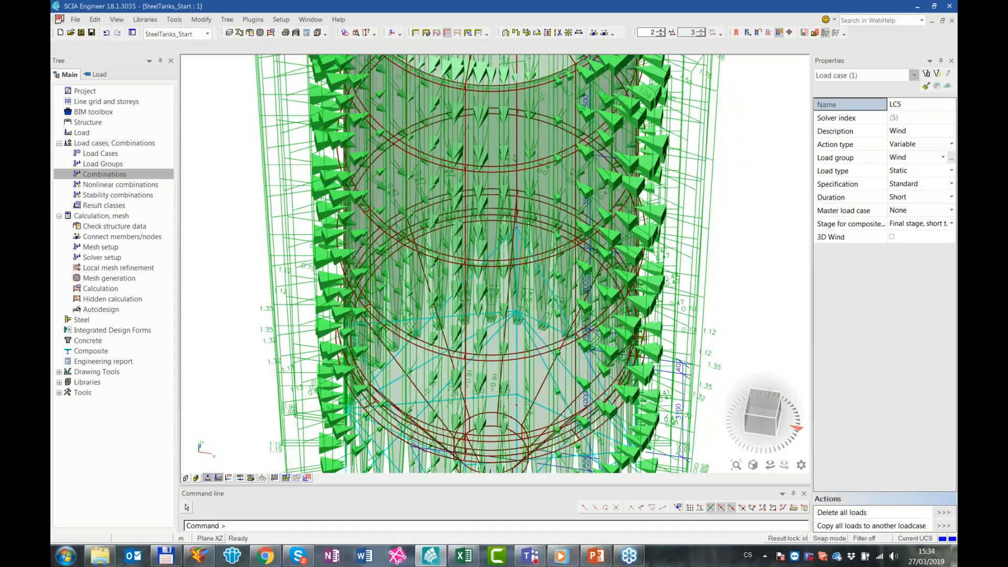
scroll(242, 351, "down", 5)
scroll(279, 326, "up", 2)
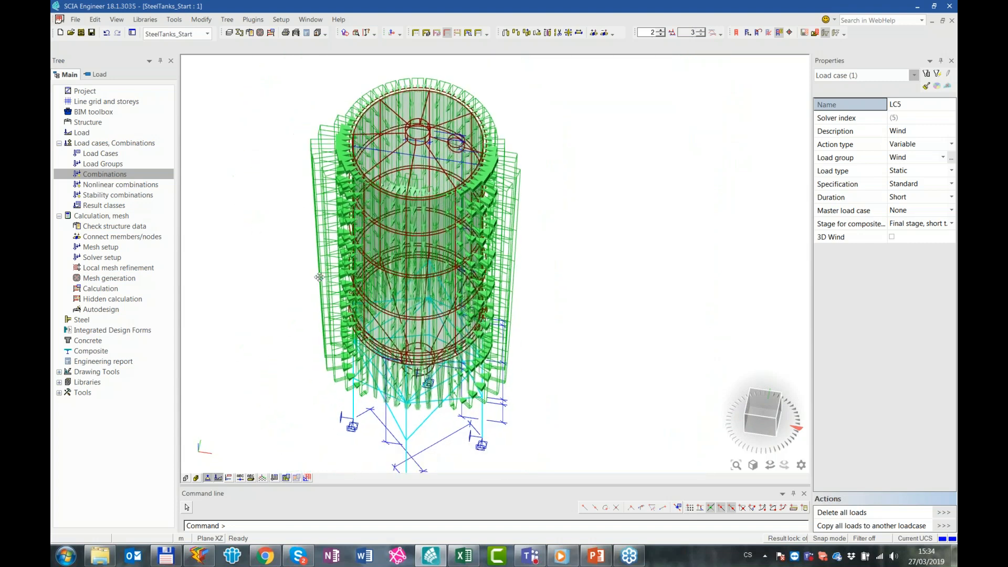
Run the linear analysis and linear stability calculation, accepting the structural-model-only layers, and move the task queue window clear of the tank
left_click(270, 33)
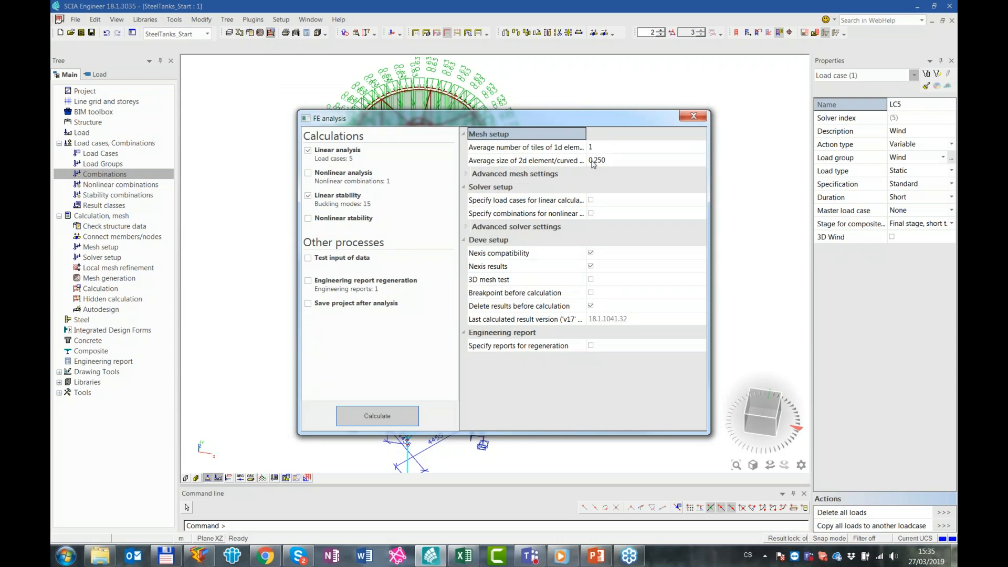
left_click_drag(558, 120, 538, 133)
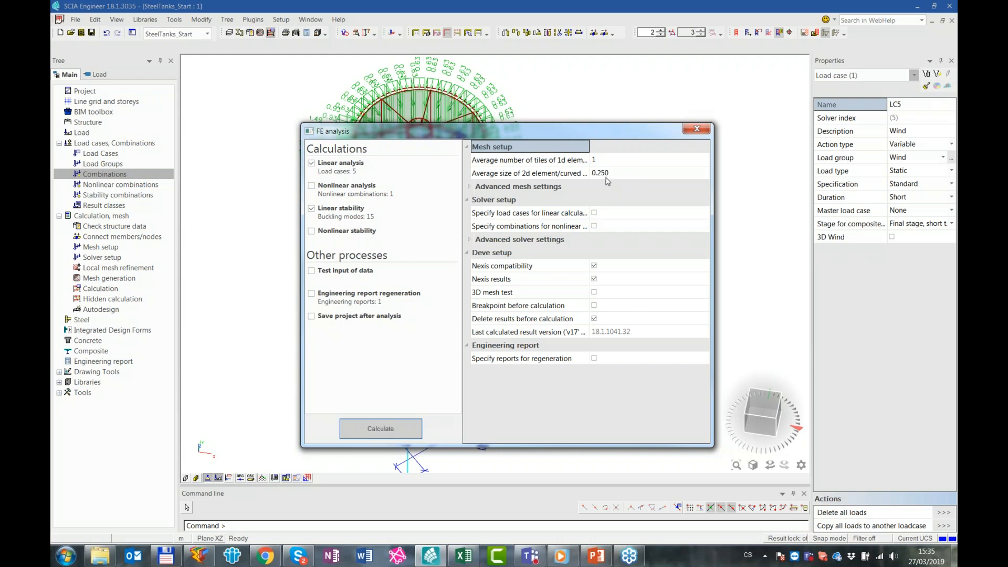
left_click_drag(543, 131, 580, 133)
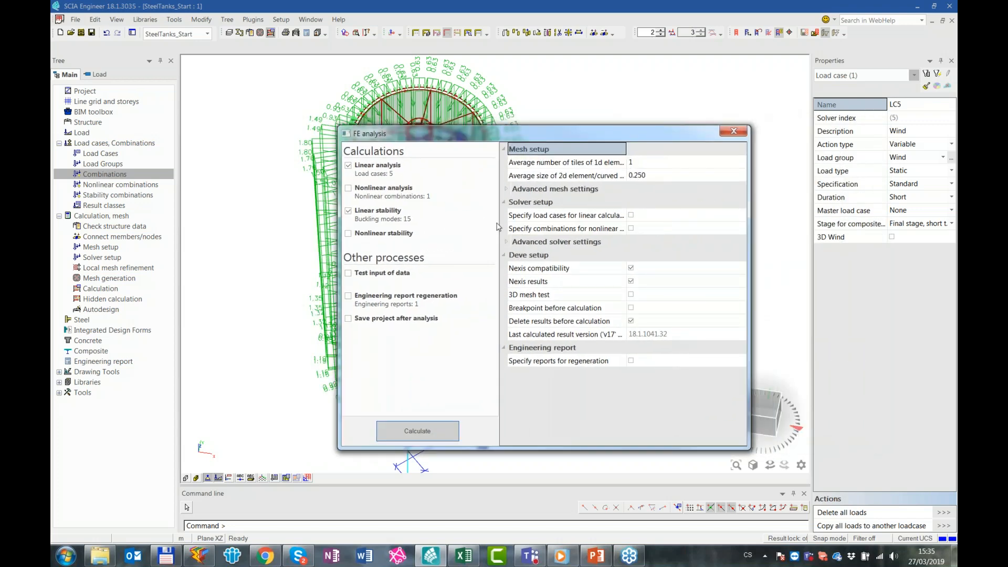
left_click(430, 435)
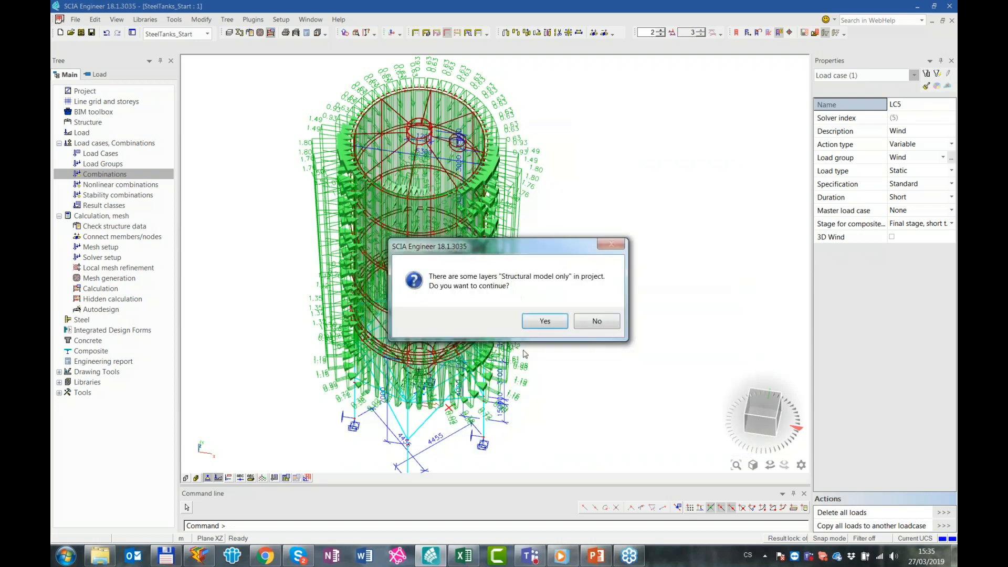
left_click(546, 321)
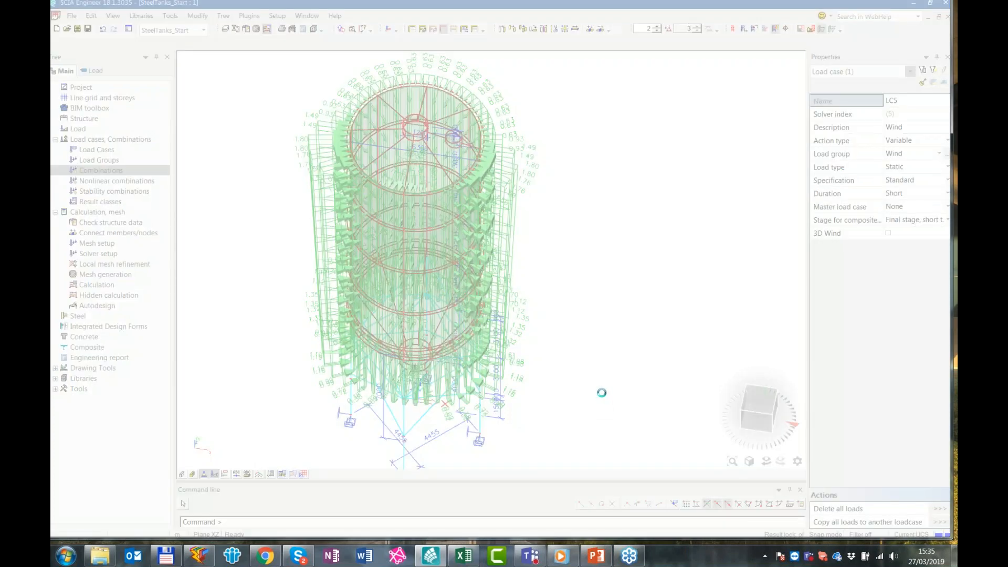
left_click(514, 318)
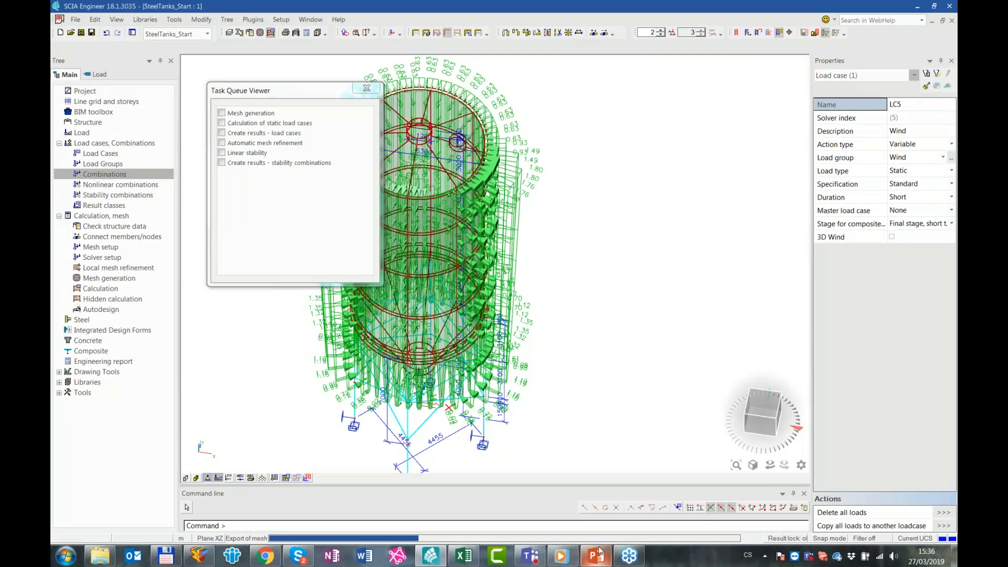
mouse_move(601, 551)
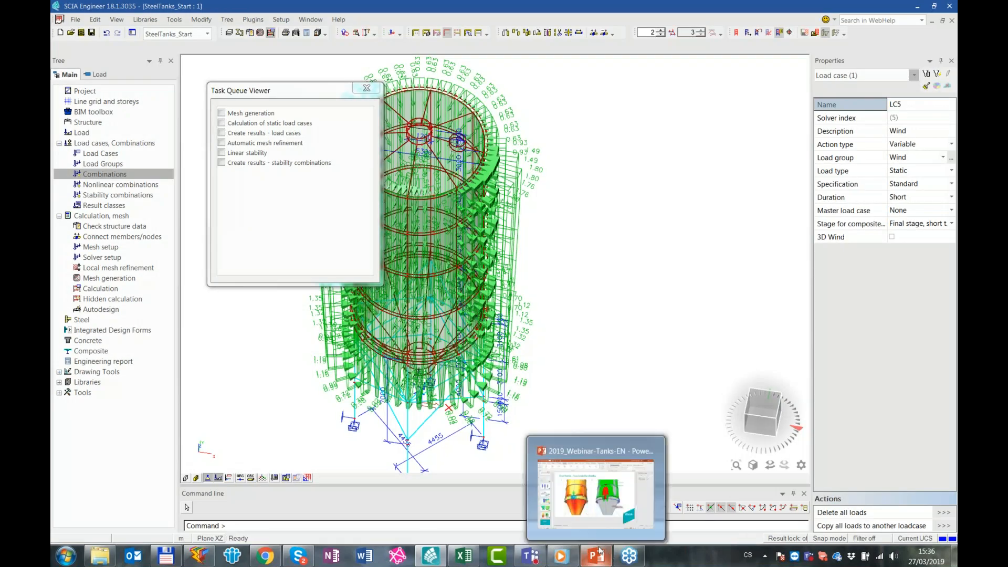
left_click_drag(314, 98, 531, 147)
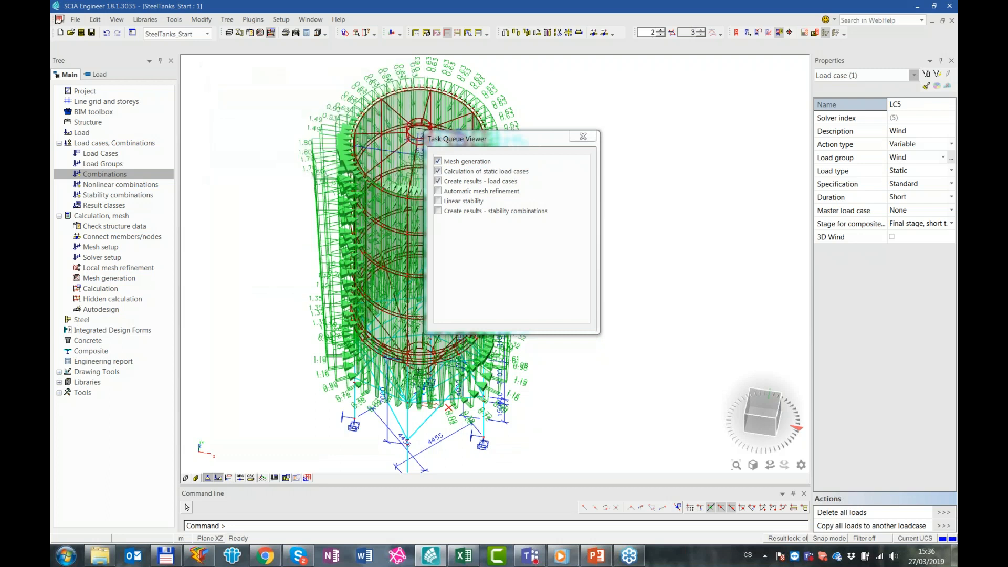
Review the Steel tanks – Wind load slide in PowerPoint while letting the calculation run on in SCIA Engineer
left_click(595, 558)
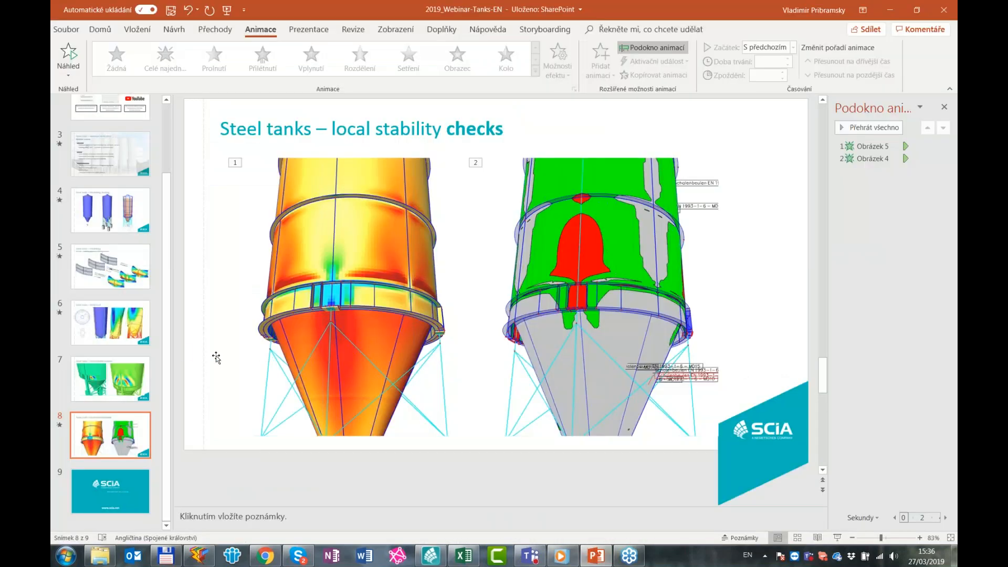
left_click(123, 341)
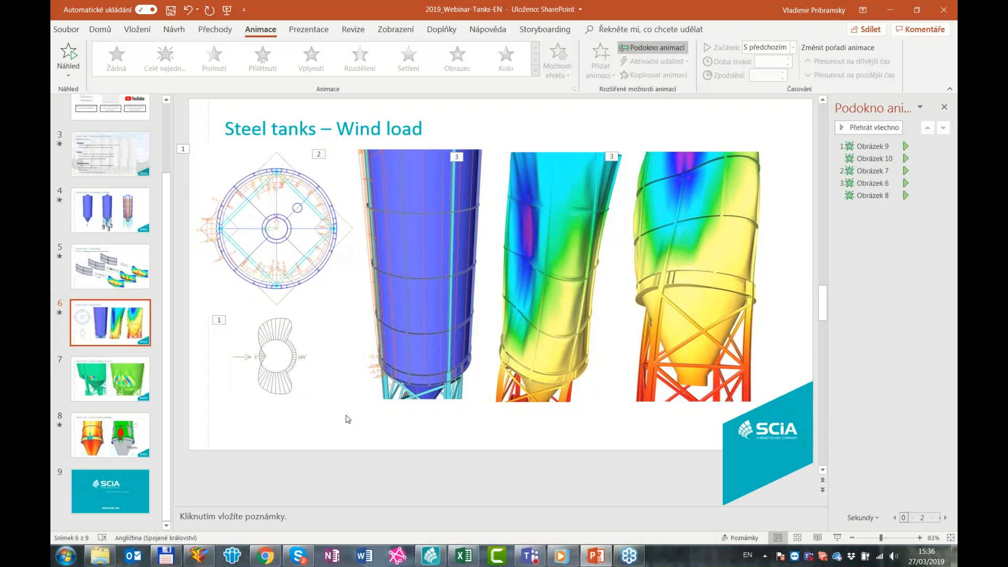
left_click(890, 9)
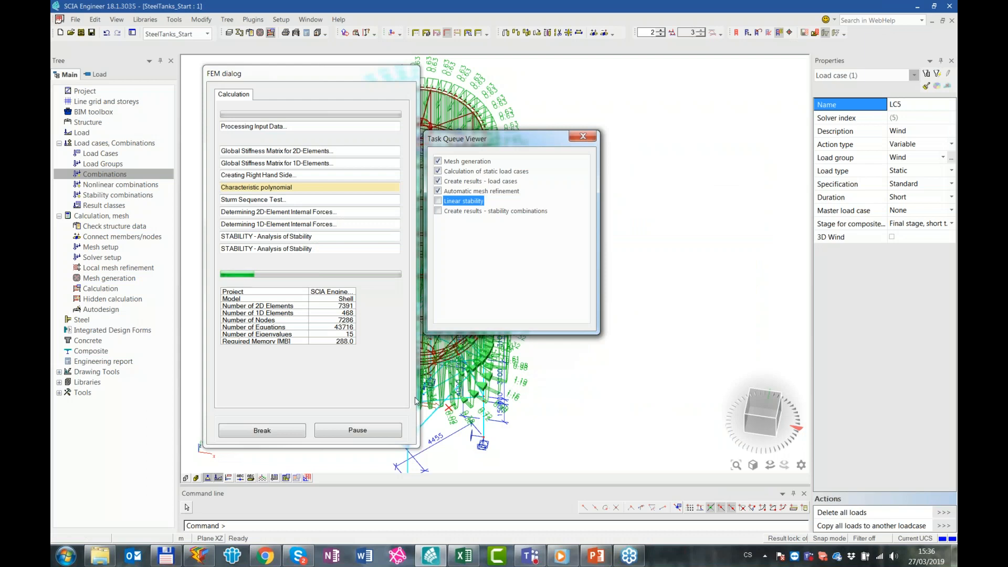
left_click(283, 434)
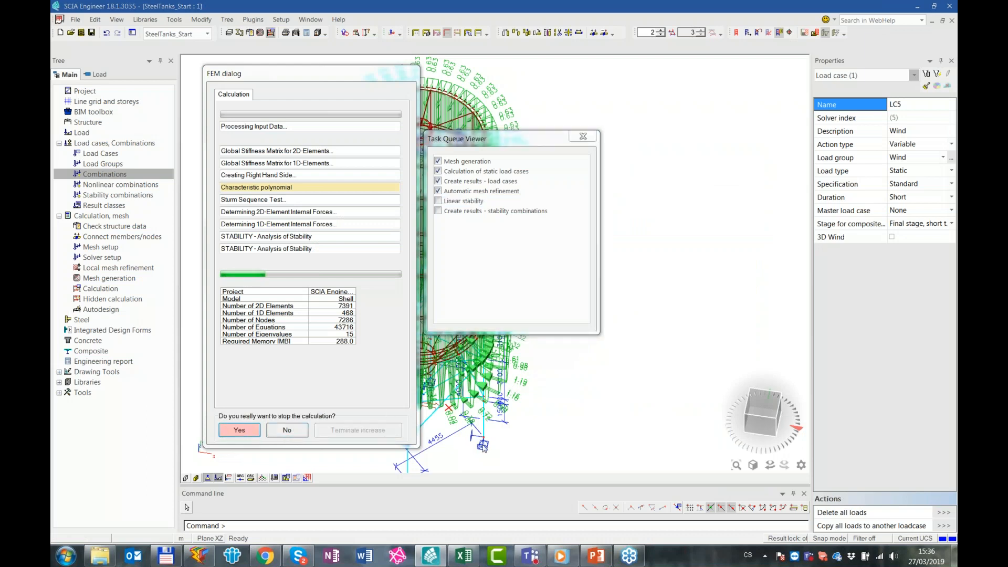
left_click(296, 433)
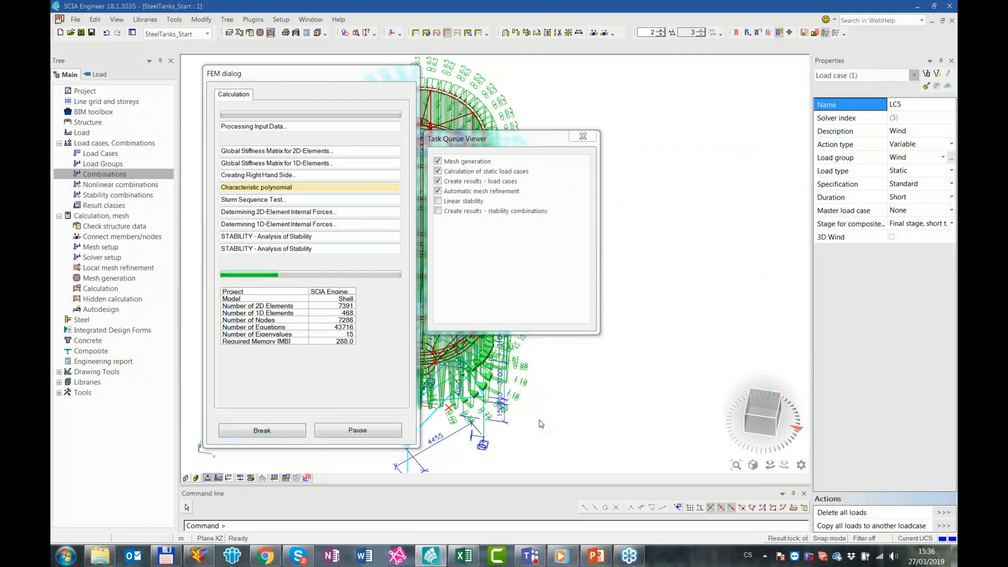
left_click(603, 557)
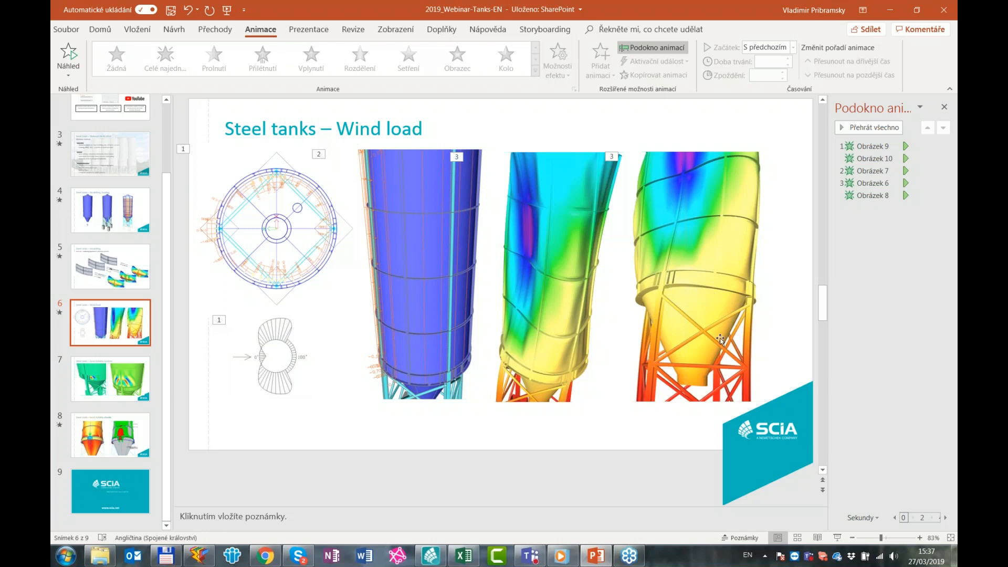
left_click(890, 9)
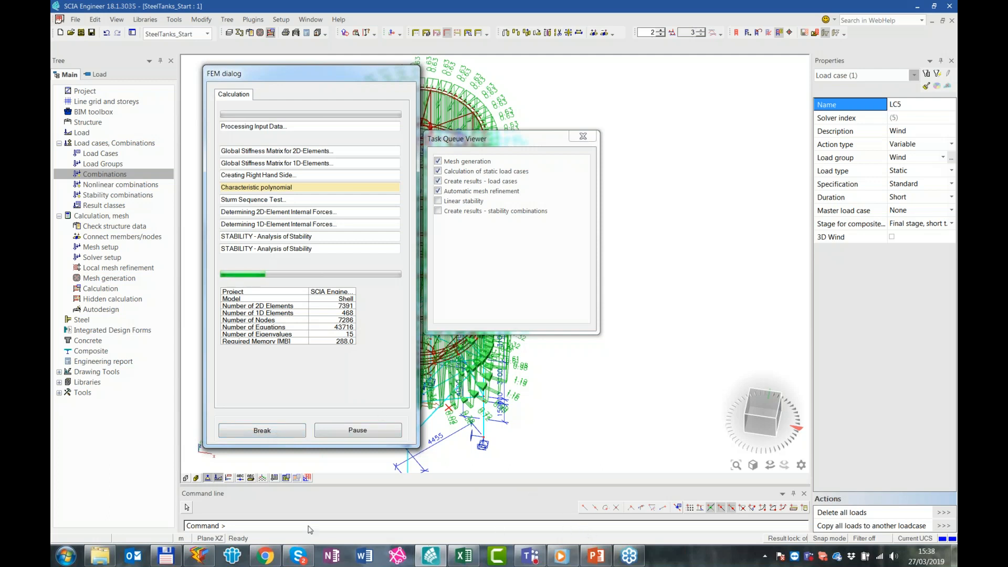
Switch to the SCIA Garage page in Chrome, maximize the window and open the Shell buckling check tool's page
mouse_move(274, 562)
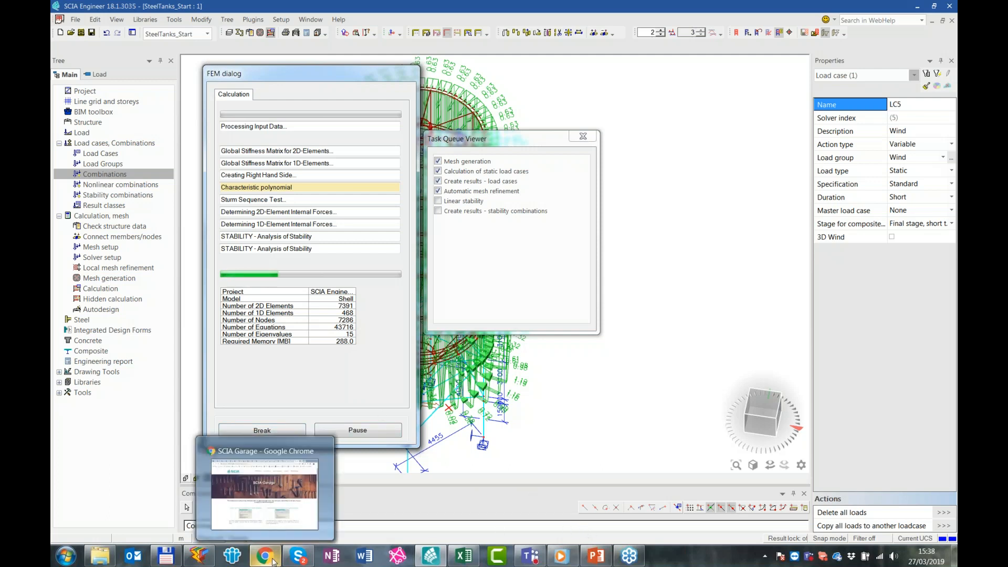
left_click(266, 494)
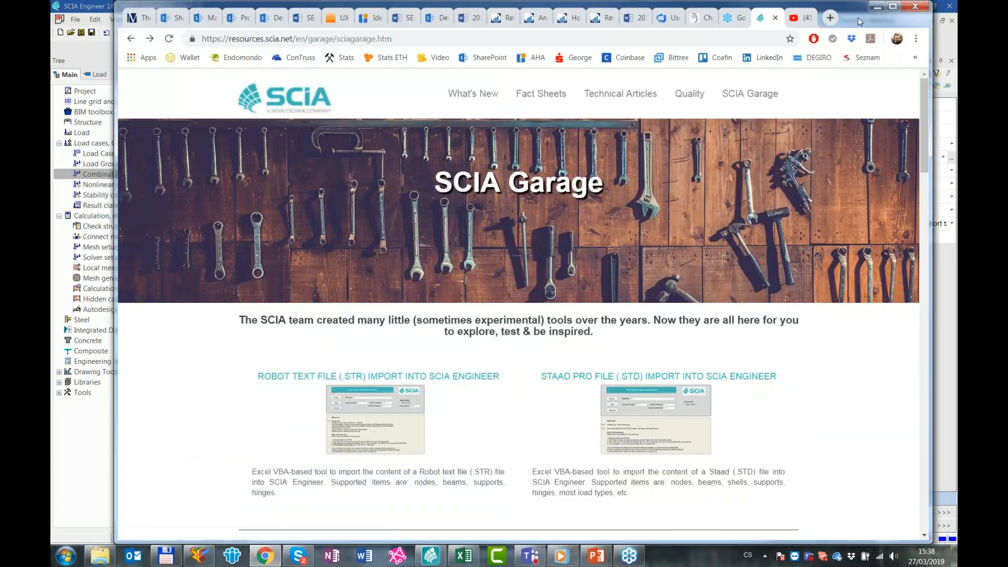
left_click_drag(858, 17, 855, 47)
double_click(855, 44)
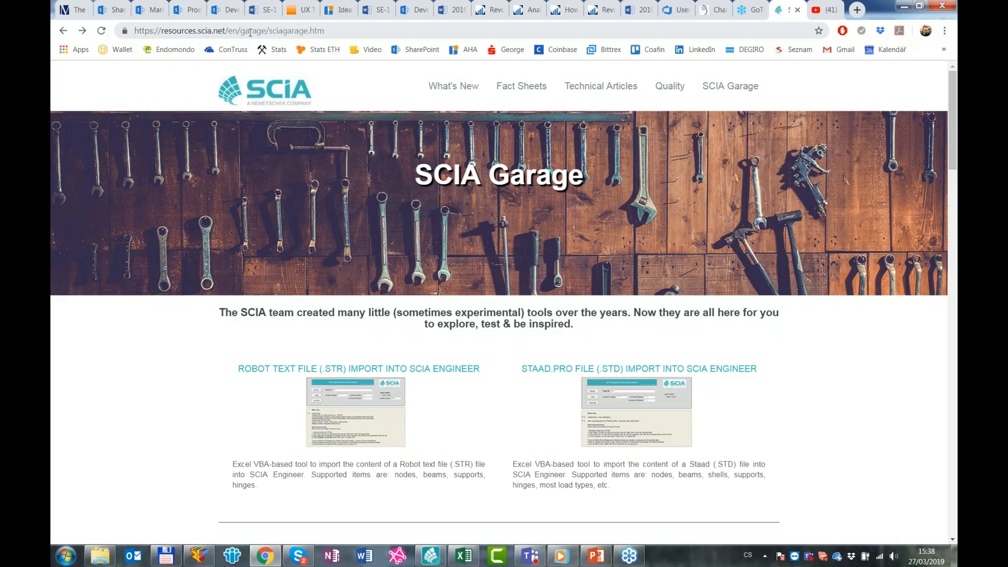
scroll(884, 378, "down", 2)
scroll(868, 367, "down", 10)
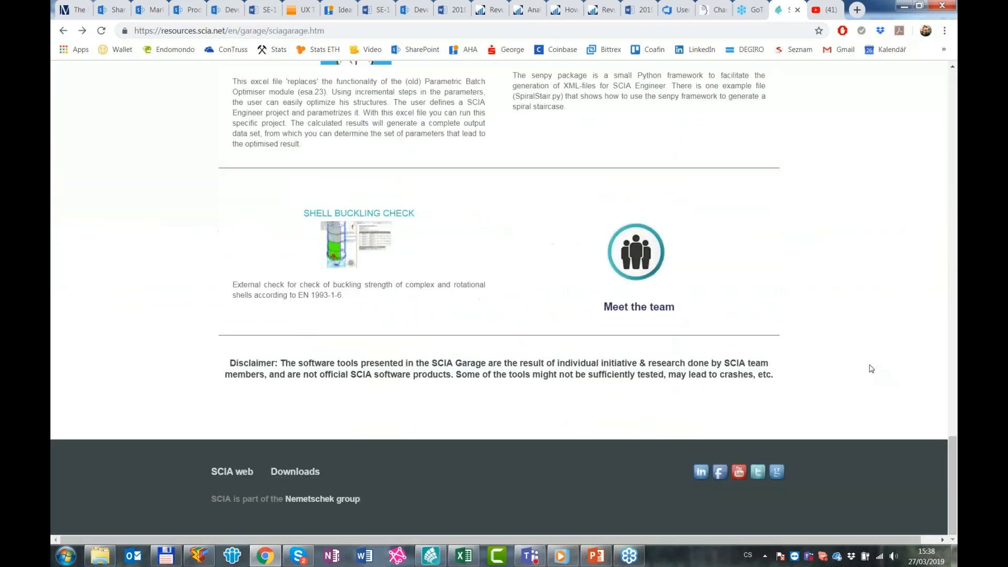
left_click(337, 258)
left_click(345, 253)
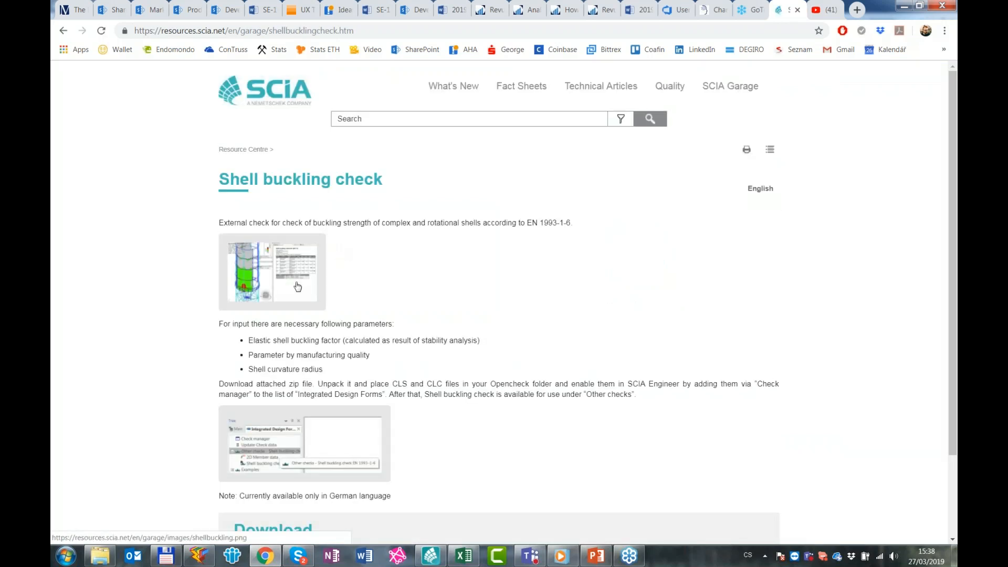
View the enlarged example image of the shell buckling check, close it and look further down the page
left_click(298, 286)
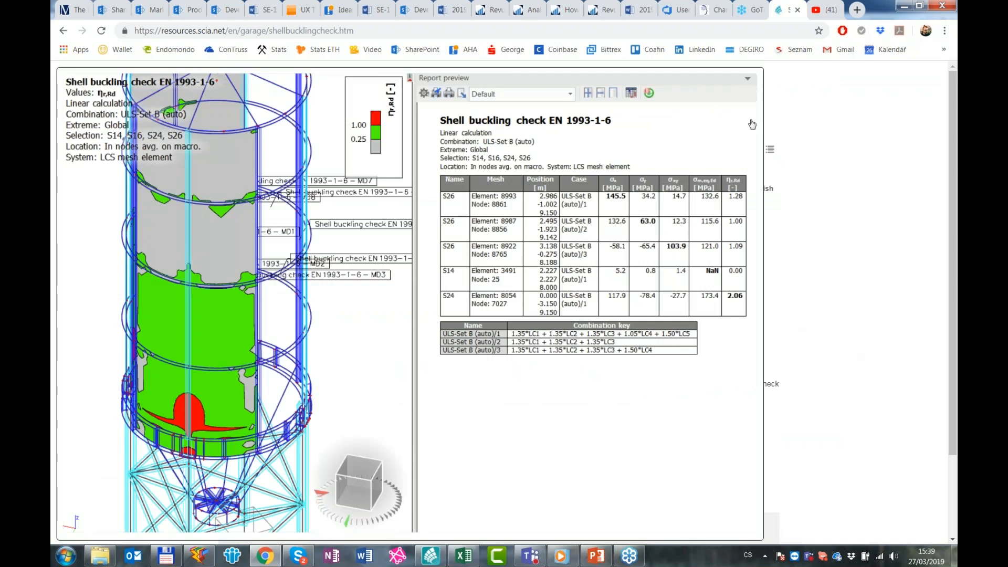
left_click(910, 249)
scroll(492, 349, "down", 2)
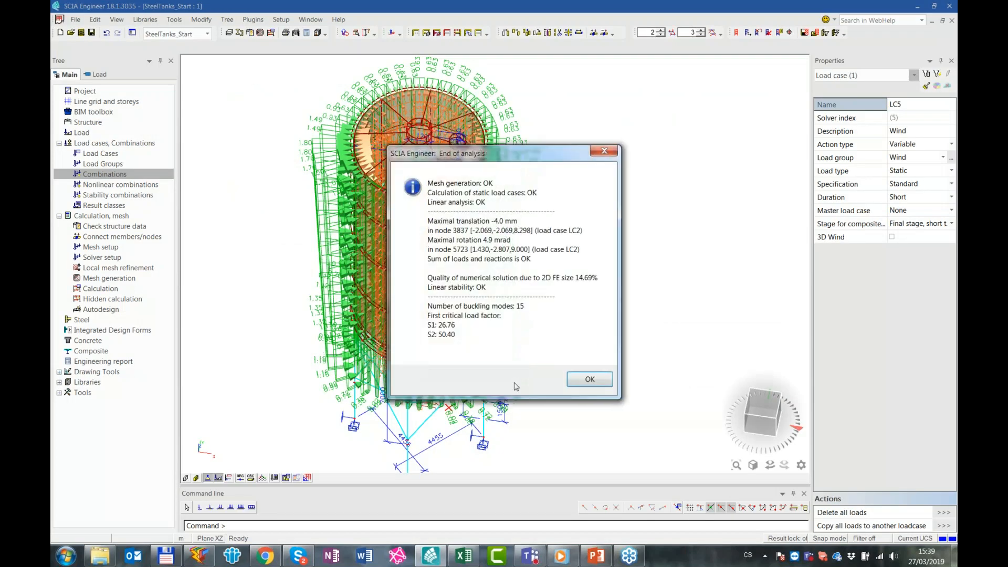
Back in SCIA Engineer, hide the loads and display the 3D displacement results with U_total for load case LC5 - Wind
left_click(591, 382)
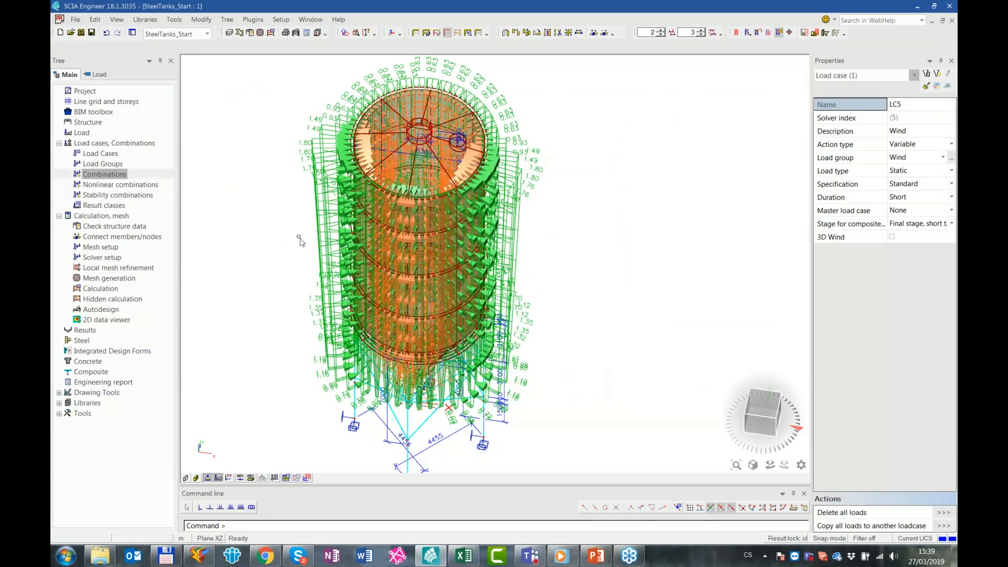
left_click(219, 477)
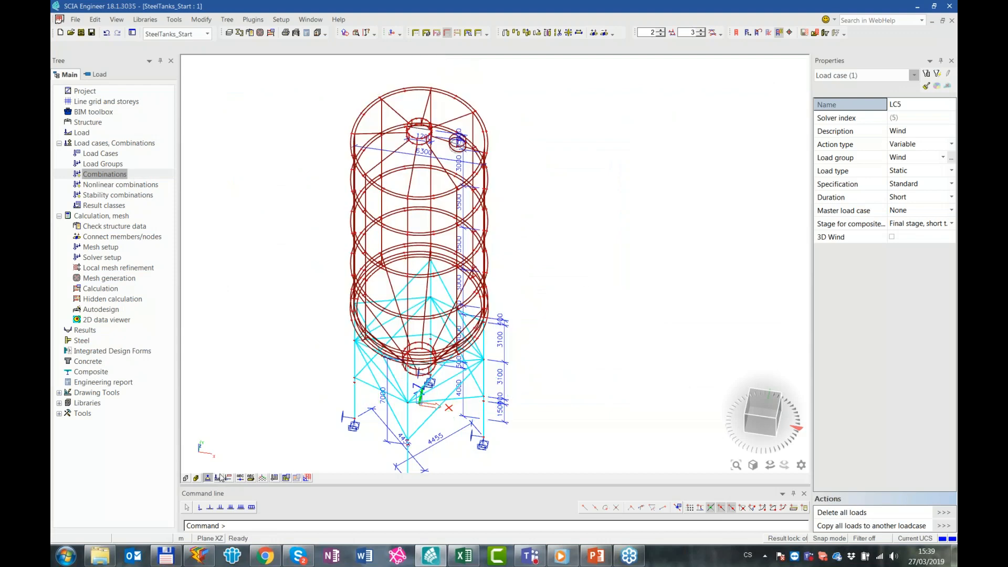
left_click(84, 330)
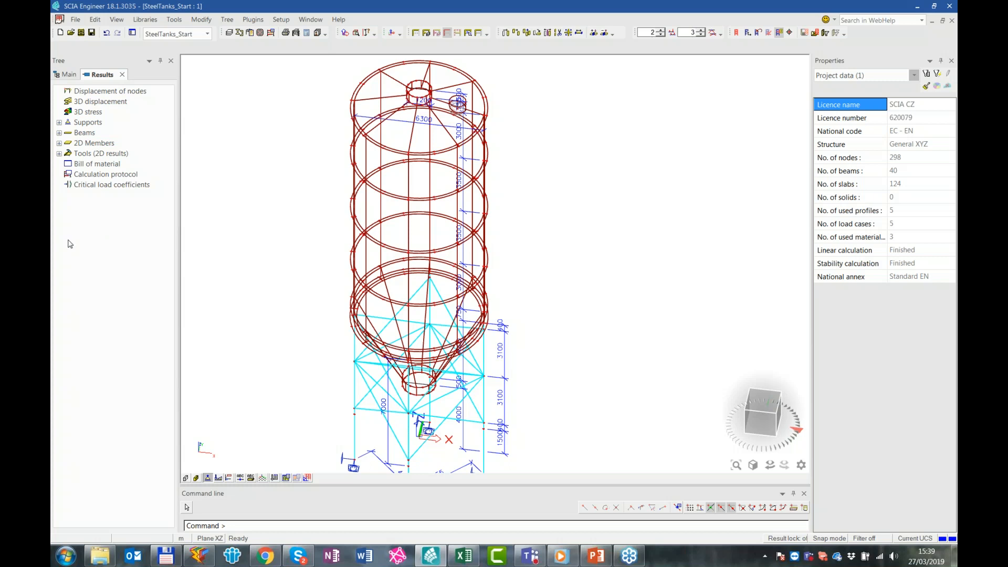
left_click(94, 102)
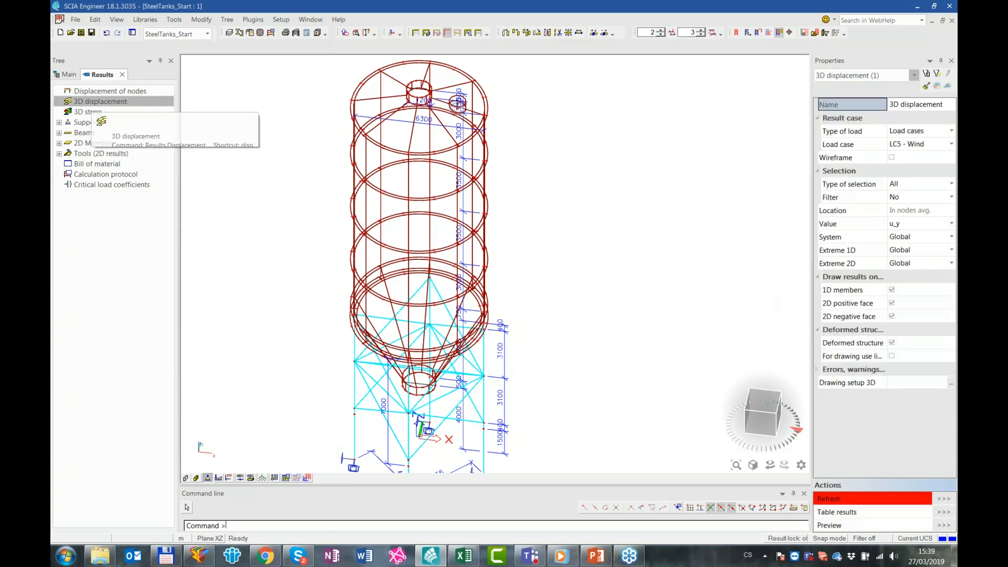
left_click(916, 225)
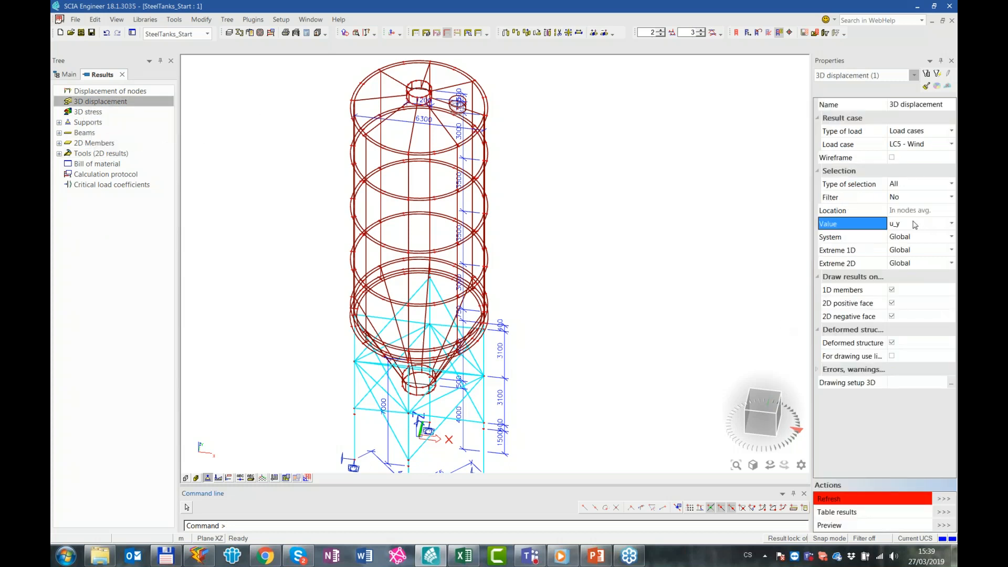
left_click(900, 292)
left_click(944, 499)
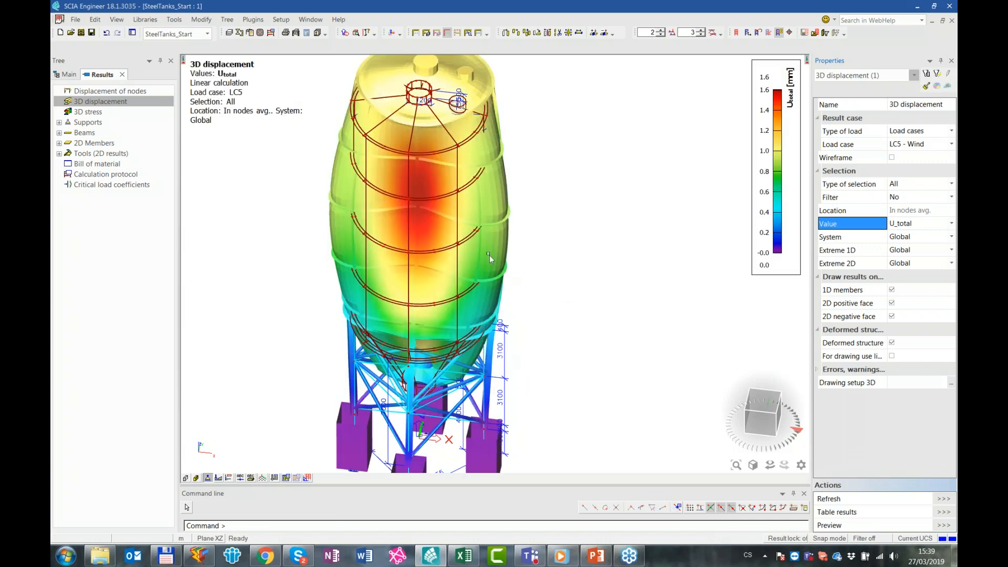
Enable the Wireframe option for the 3D displacement and refresh the results
mouse_move(544, 260)
right_mouse_down("ctrl")
mouse_move(519, 256)
mouse_move(527, 266)
right_mouse_up("ctrl")
key("ctrl")
key("ctrl")
left_click(892, 158)
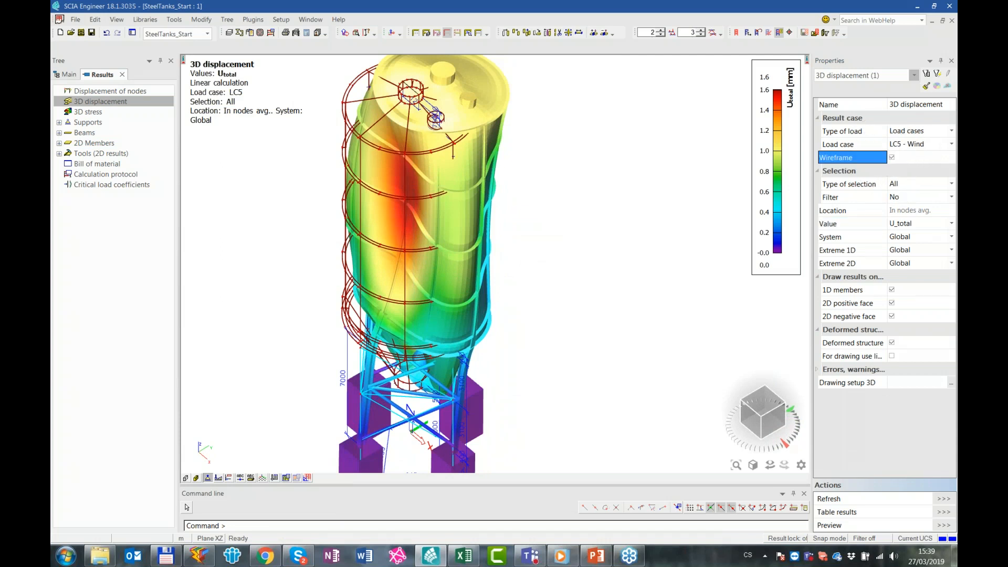
left_click(949, 499)
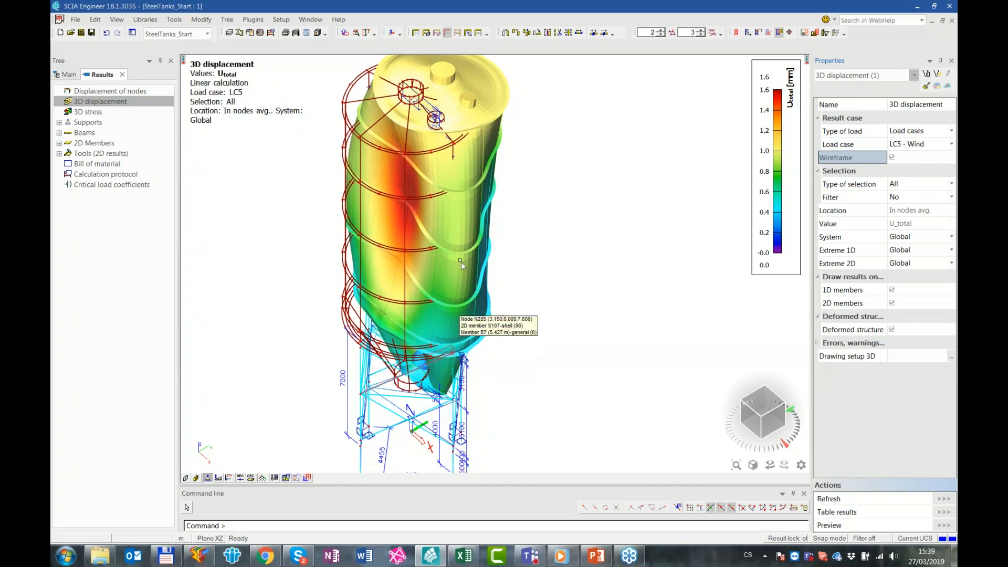
Examine the deformed shape under wind around the hopper outlet, the stiffening rings and the whole tank
right_click_drag(543, 350, 544, 326, "ctrl")
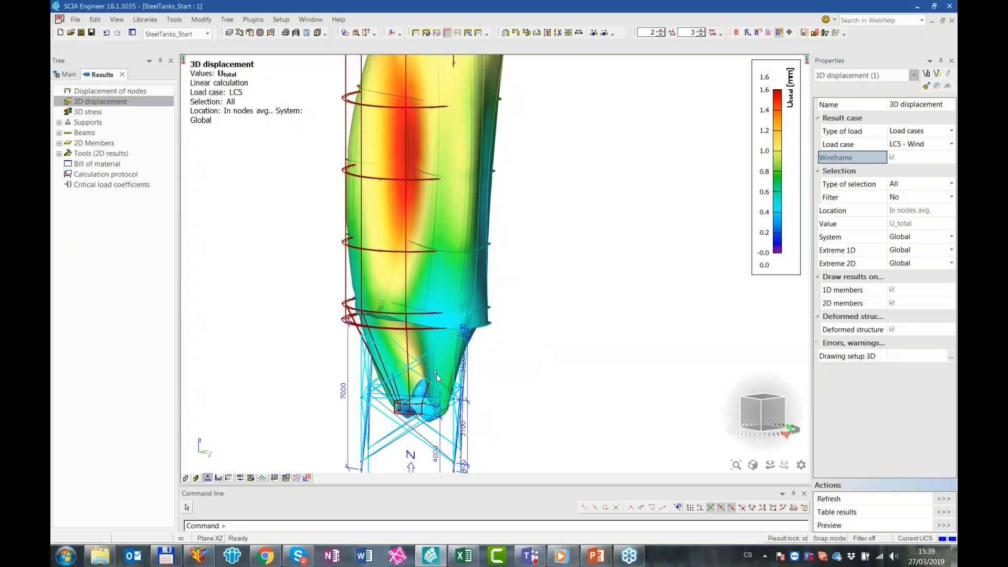
scroll(432, 363, "up", 5)
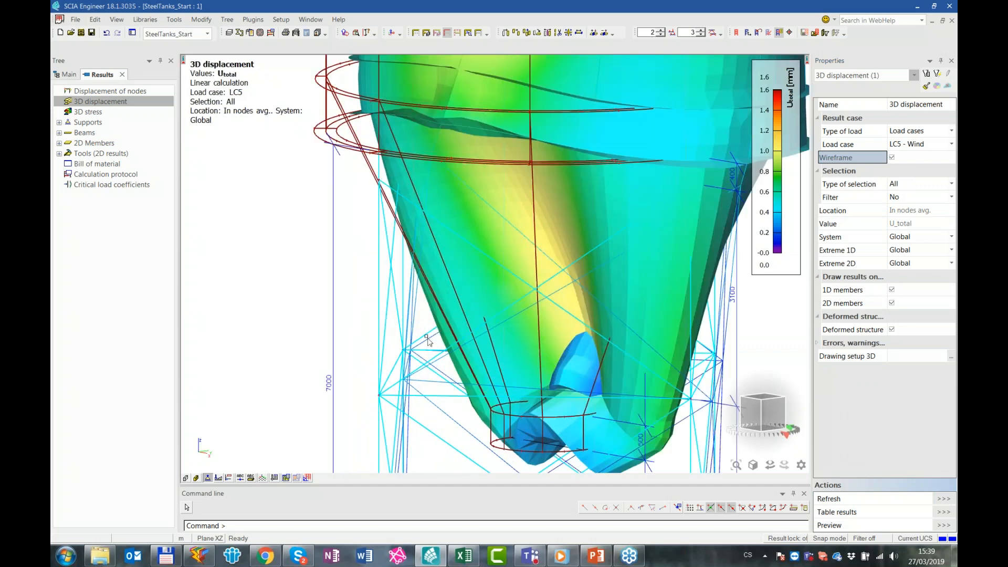
right_click_drag(444, 370, 427, 400, "ctrl")
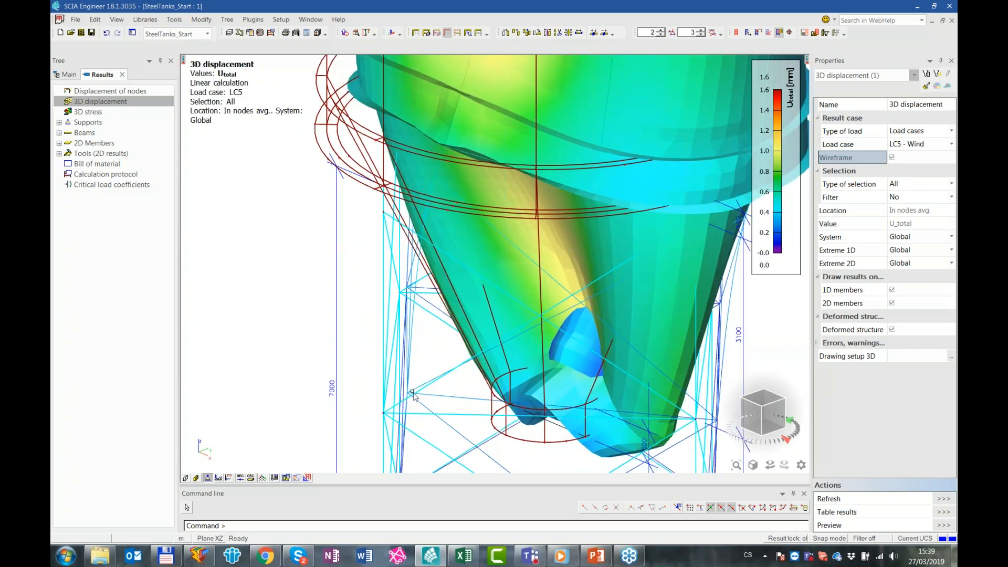
scroll(541, 366, "down", 4)
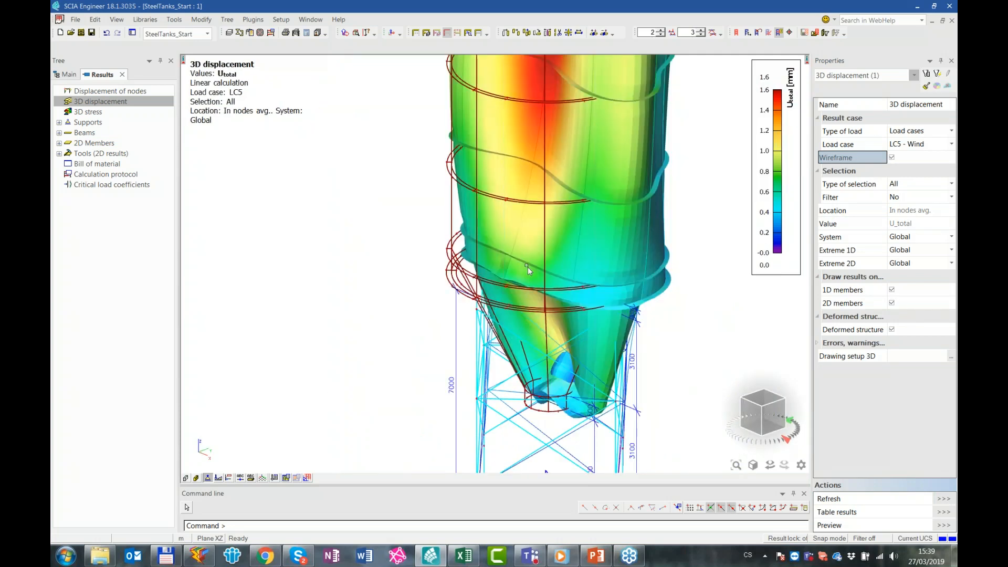
right_click_drag(674, 273, 650, 425, "shift")
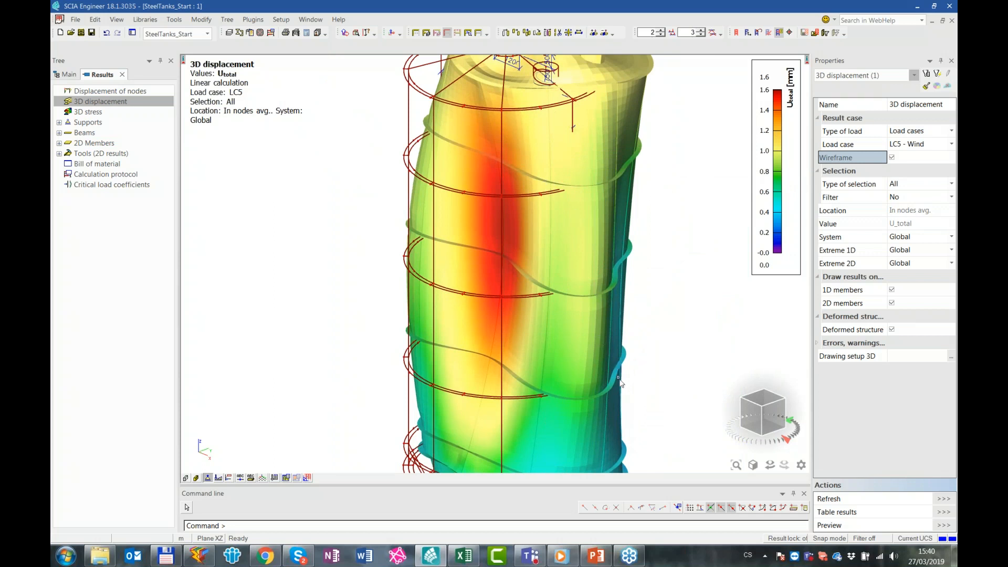
scroll(630, 341, "down", 3)
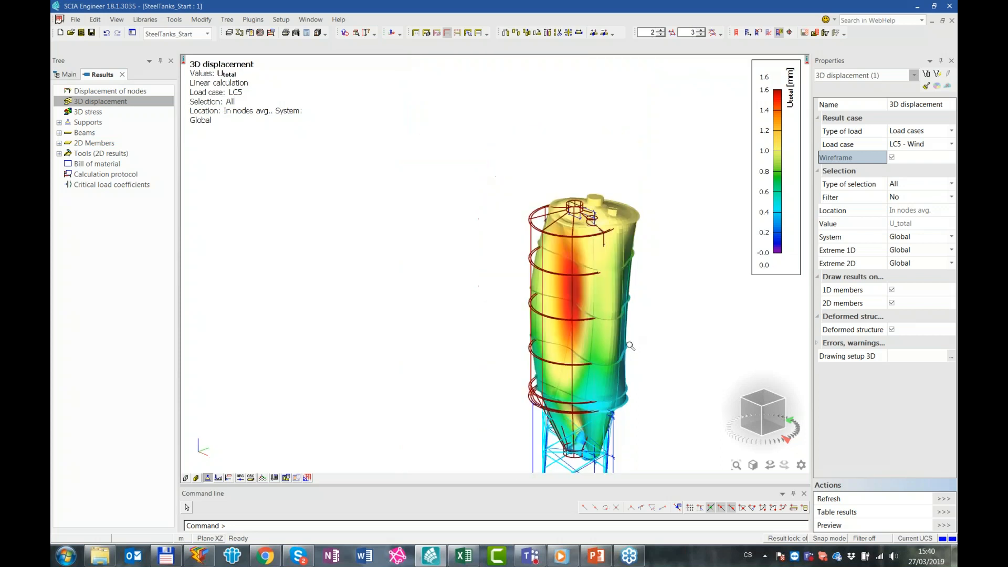
middle_click_drag(635, 295, 612, 240)
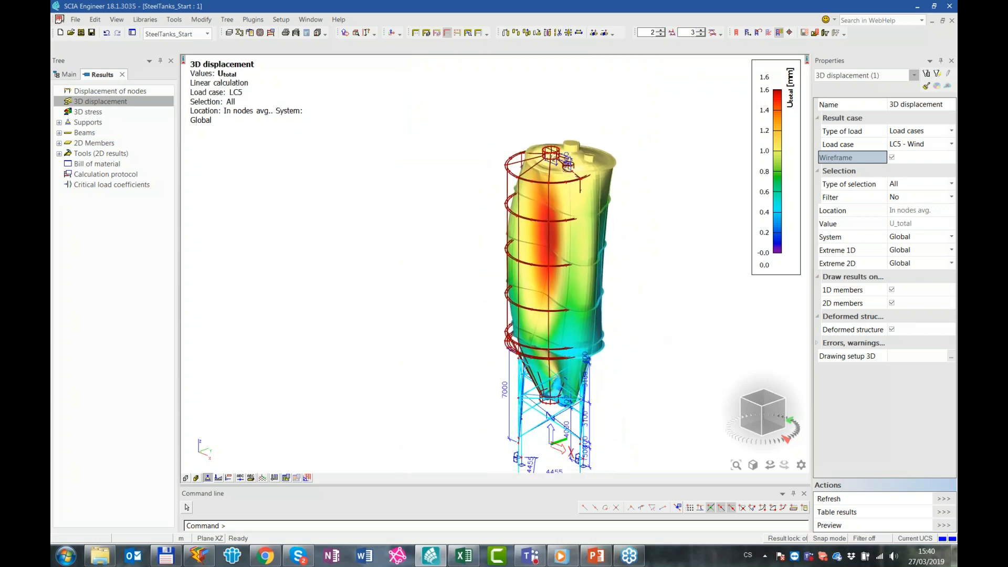
left_click(892, 158)
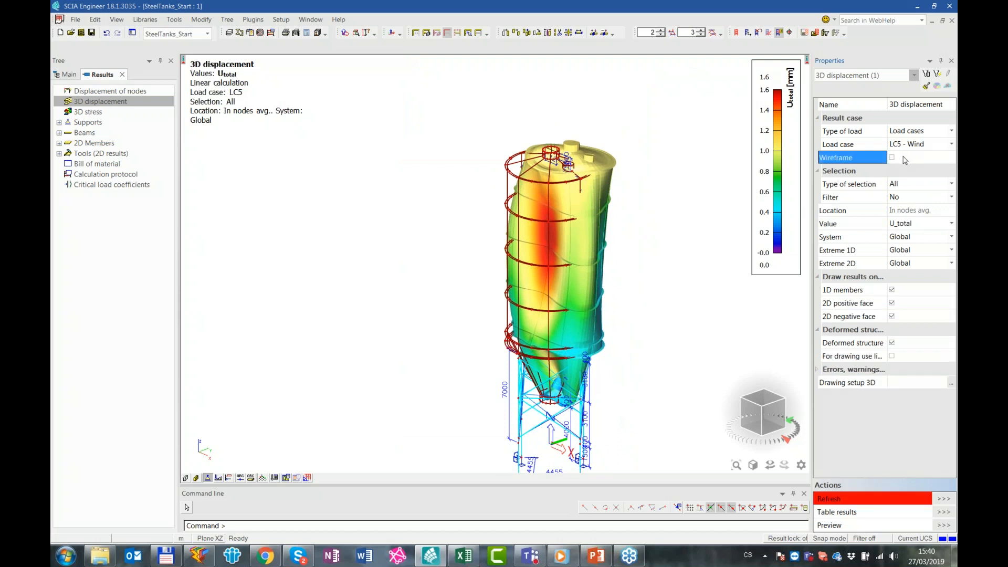
left_click(905, 159)
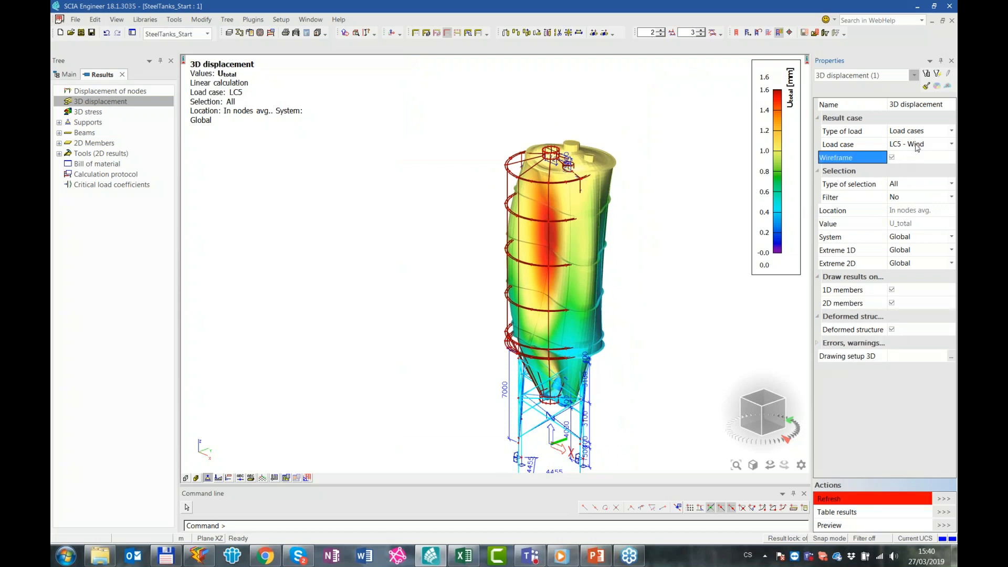
Display the 3D displacement for the stability combination S1/1 - 26.76 and refresh the results
left_click(914, 131)
left_click(914, 131)
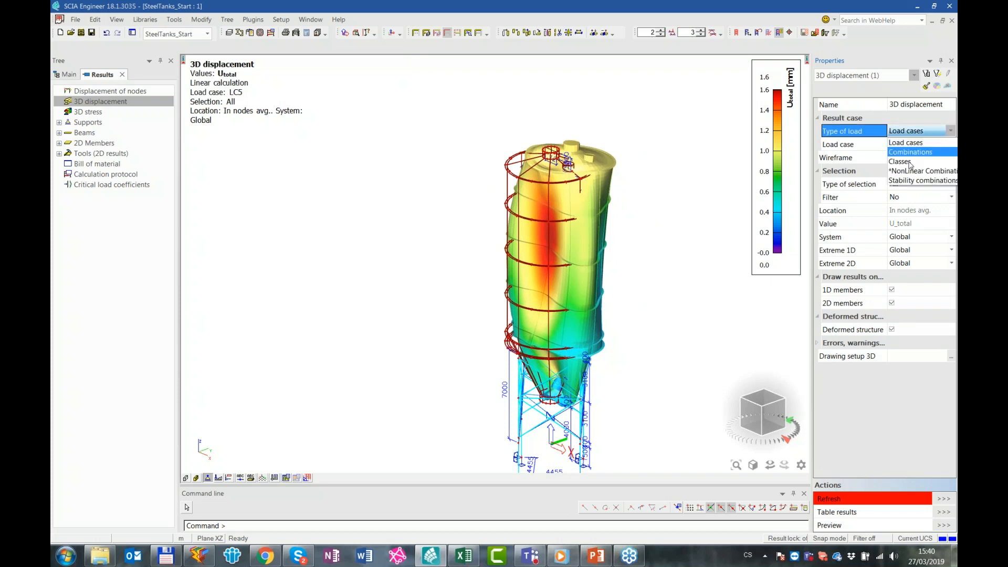
left_click(910, 181)
left_click(915, 148)
left_click(915, 148)
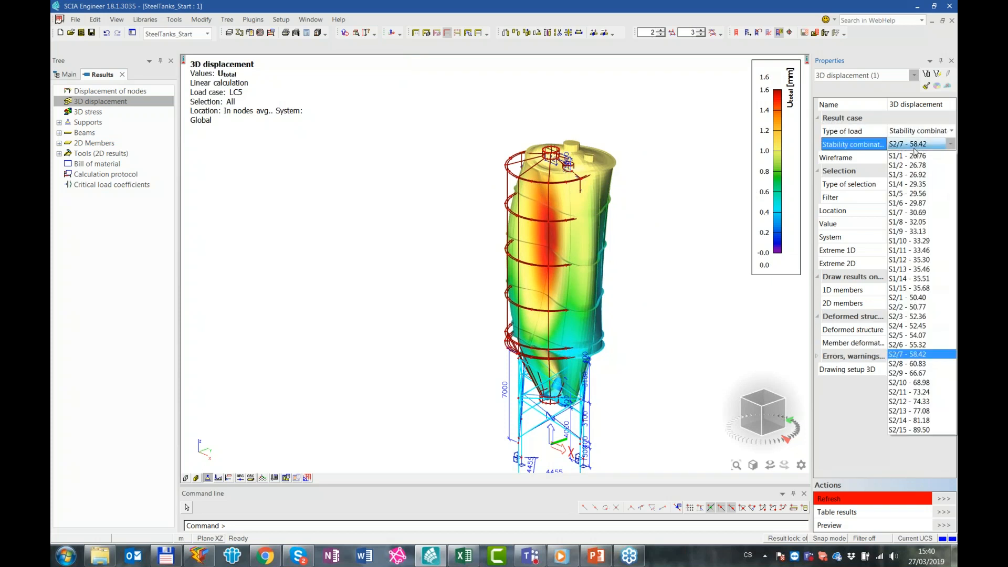
left_click(928, 156)
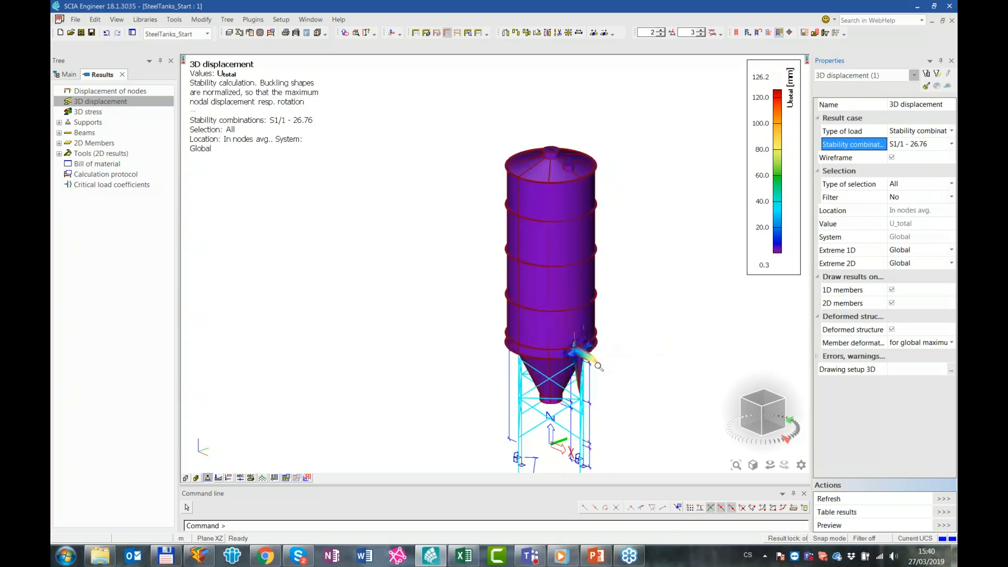
Reduce the deformation drawing scale of the buckling shape at the tank's lower ring to 0.375
scroll(642, 330, "up", 5)
right_click_drag(622, 319, 573, 318, "ctrl")
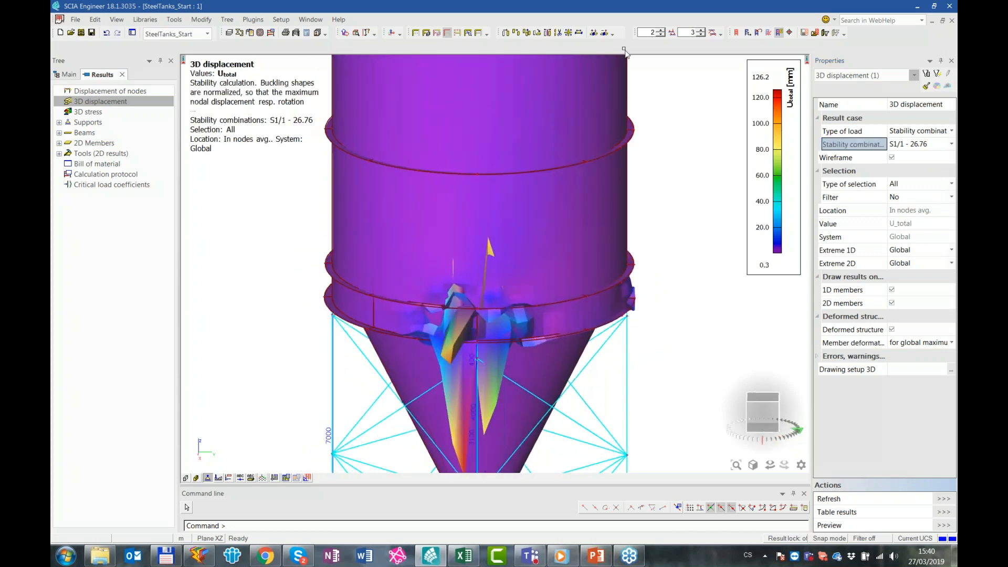
left_click(700, 35)
left_click(701, 35)
left_click(701, 35)
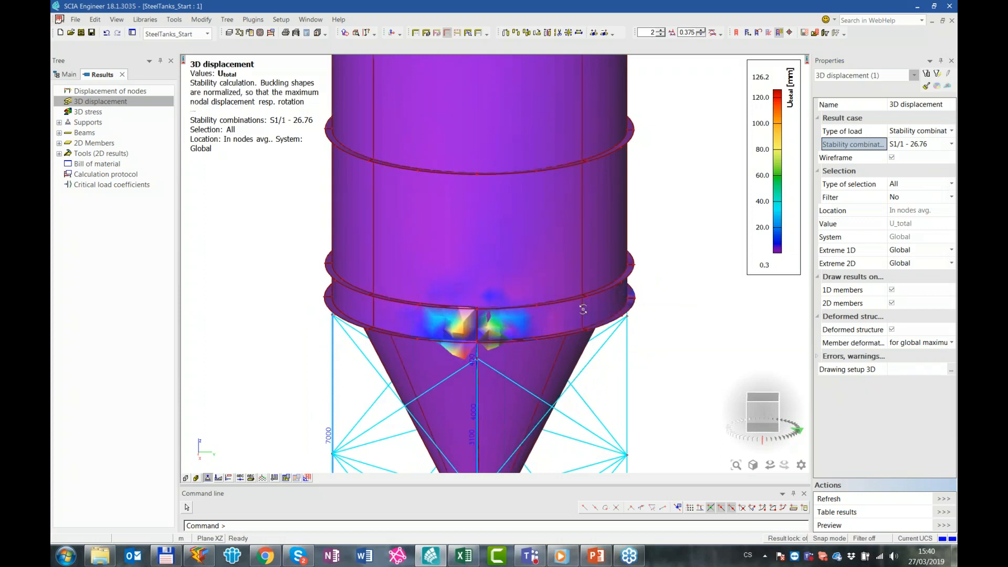
Turn on the surface display of the members and inspect the buckled zone above the column head at the lower ring
right_click_drag(583, 310, 580, 313, "ctrl")
left_click(196, 478)
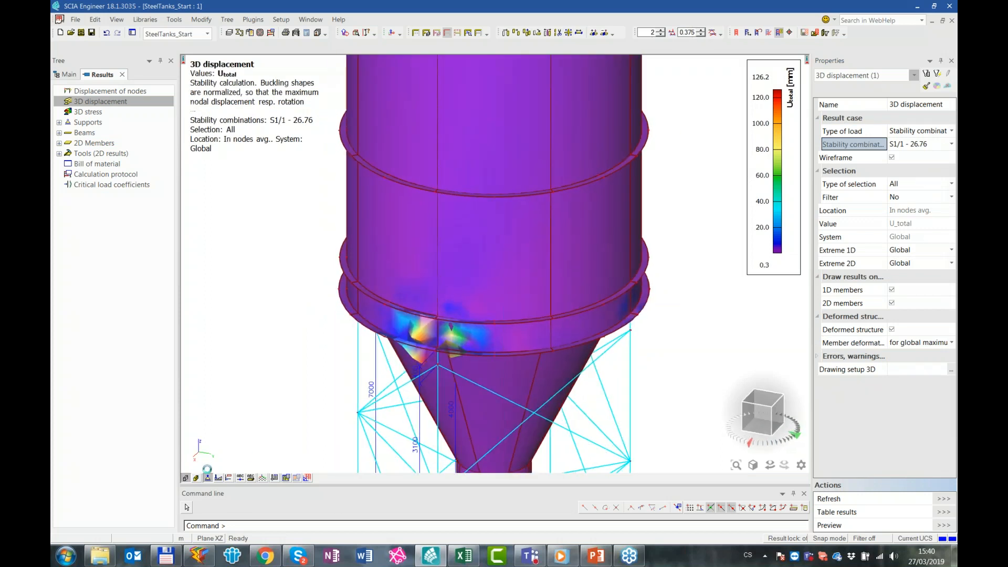
scroll(468, 369, "up", 5)
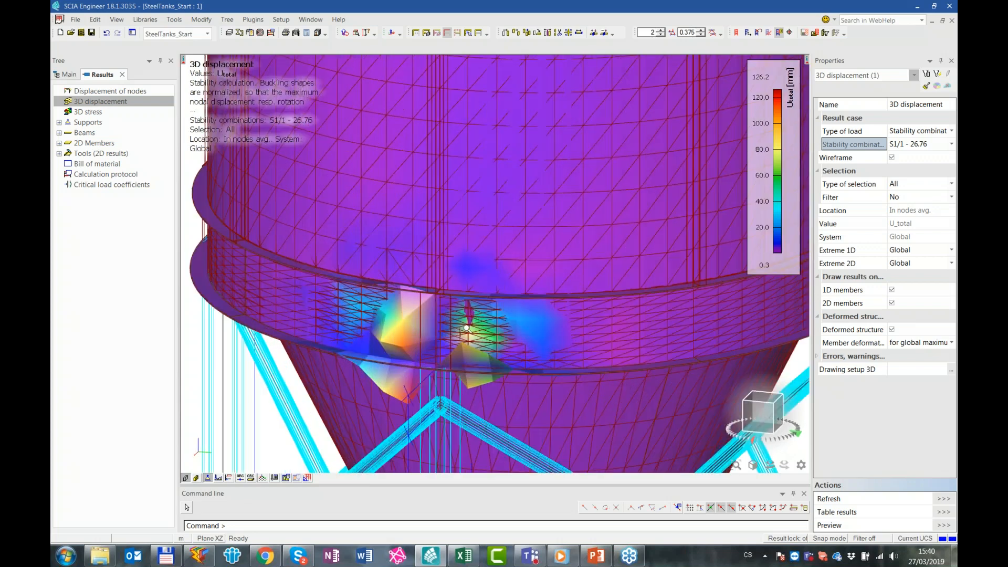
scroll(429, 381, "down", 5)
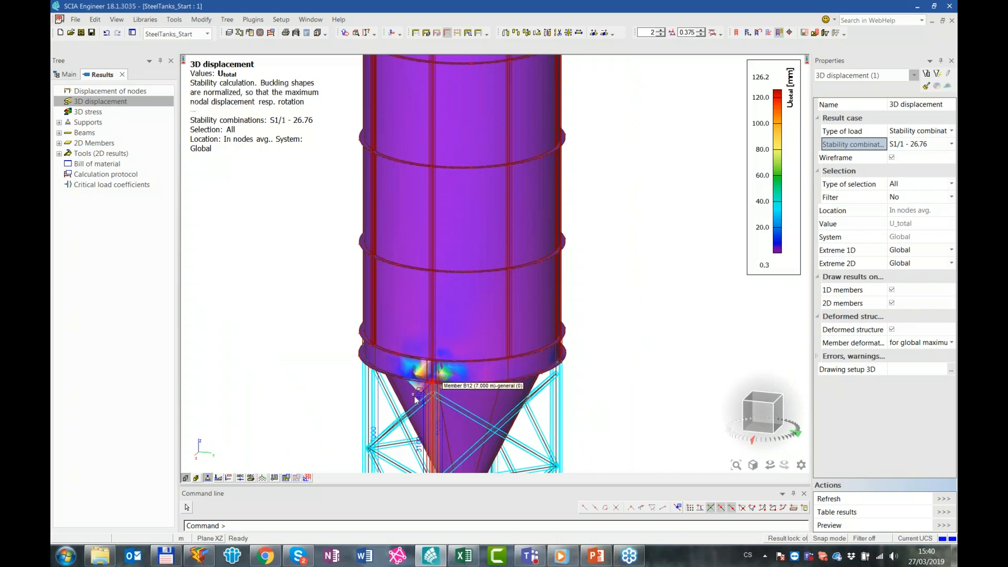
Switch to the SteelTanks_withResults project and open its 3D displacement results
left_click(202, 40)
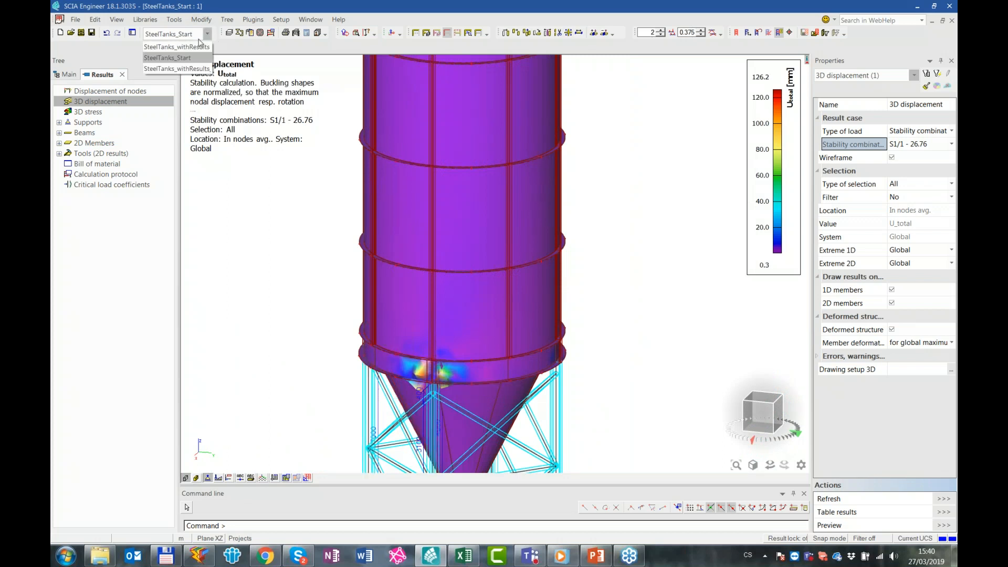
left_click(200, 49)
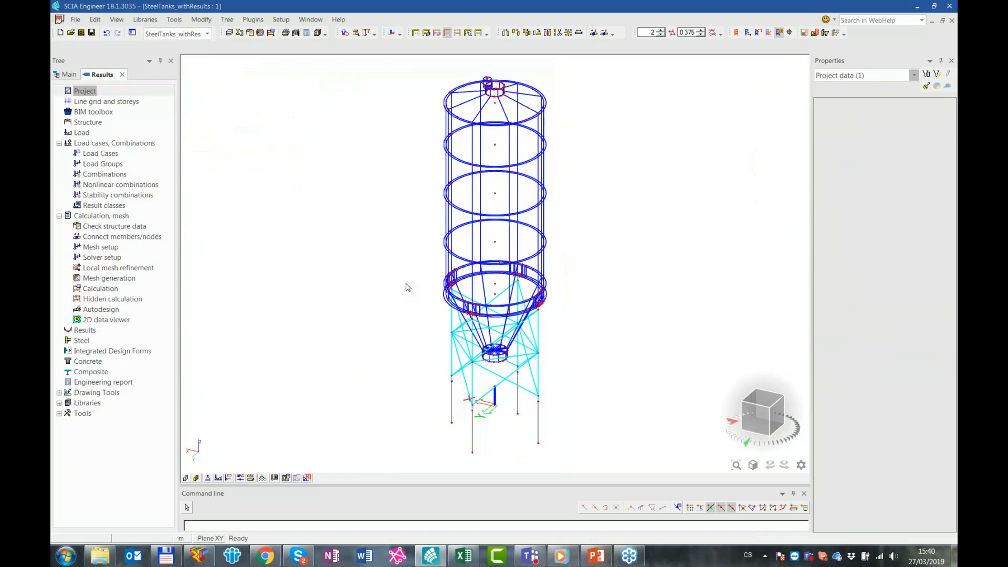
double_click(95, 331)
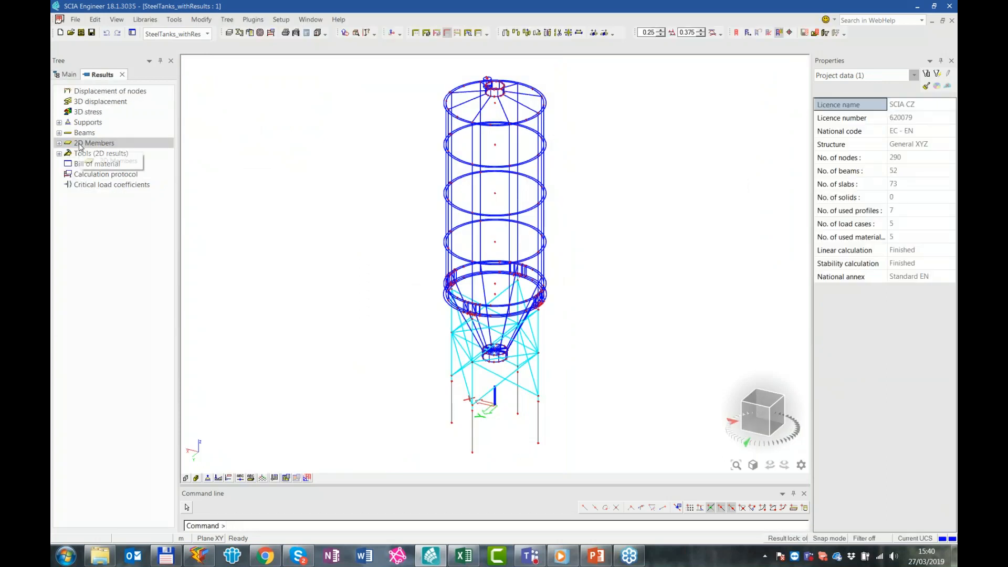
left_click(112, 105)
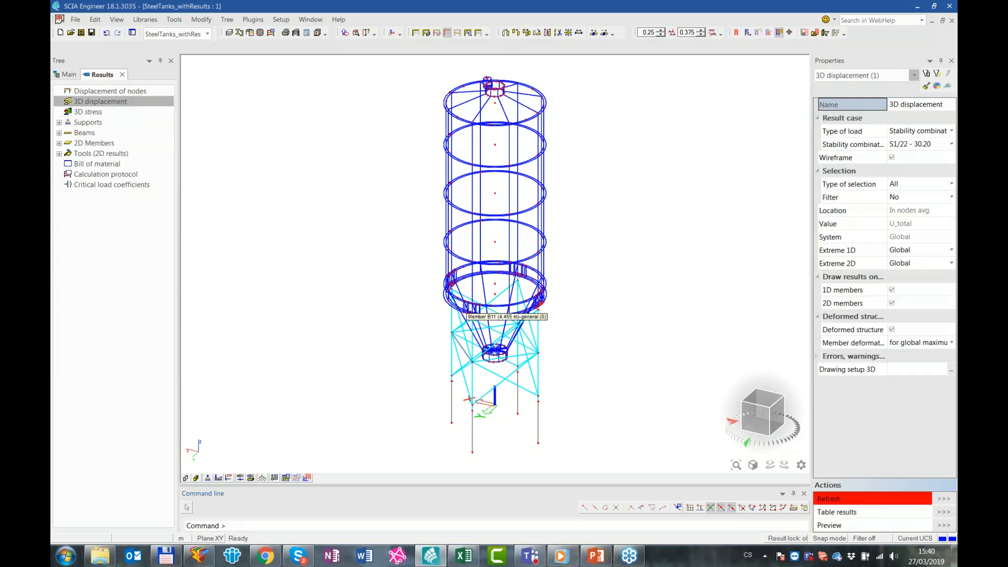
Render the model temporarily to examine the vertical stiffener plates beside the column on the lower ring, then return to wireframe
scroll(480, 313, "up", 5)
scroll(484, 308, "up", 2)
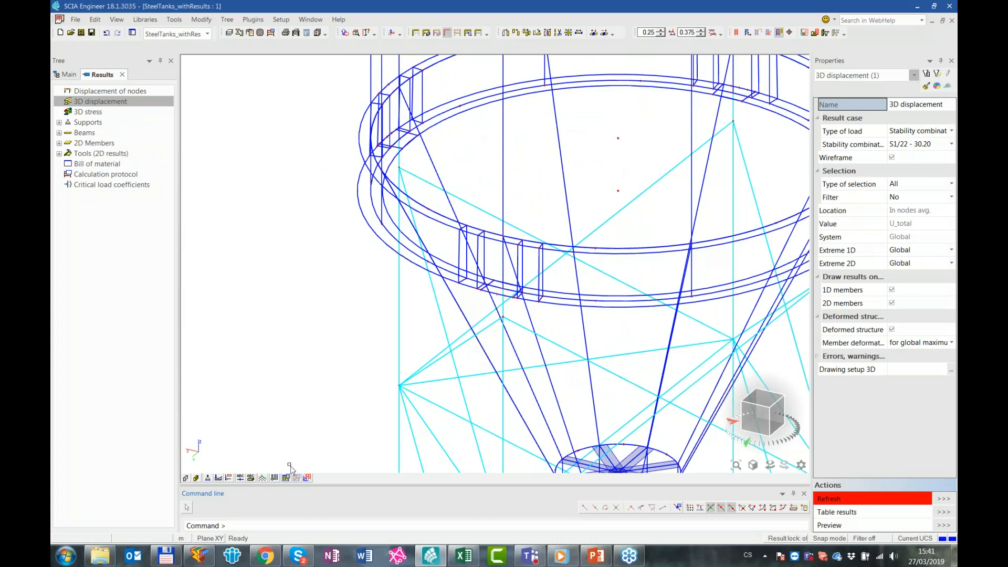
left_click(195, 478)
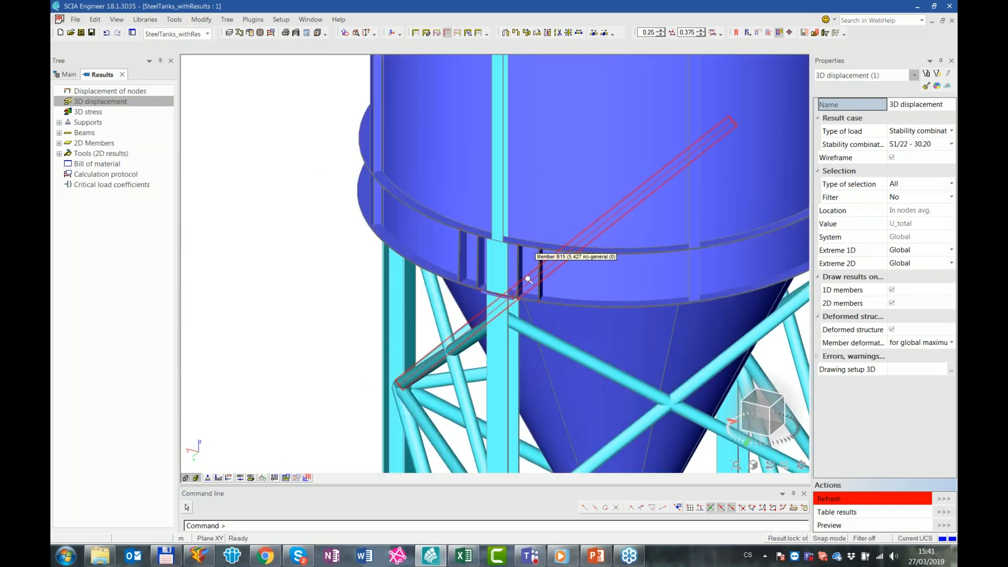
scroll(528, 295, "up", 2)
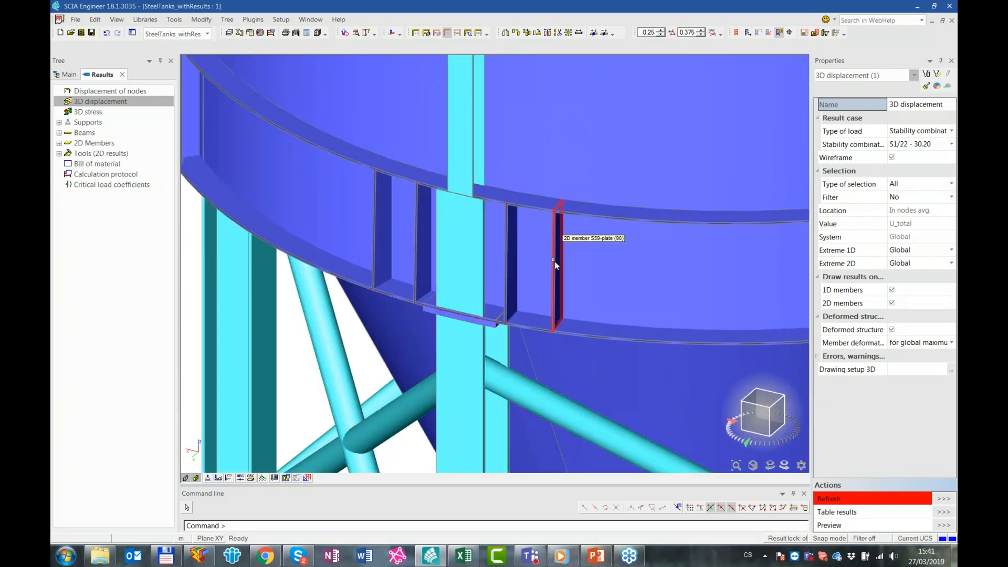
left_click(558, 247)
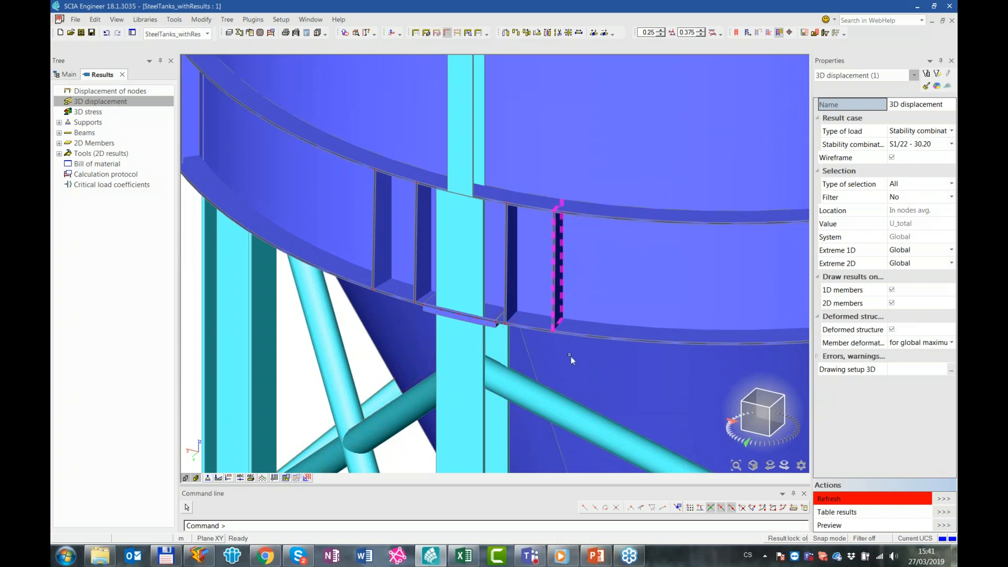
key("Escape")
left_click(197, 477)
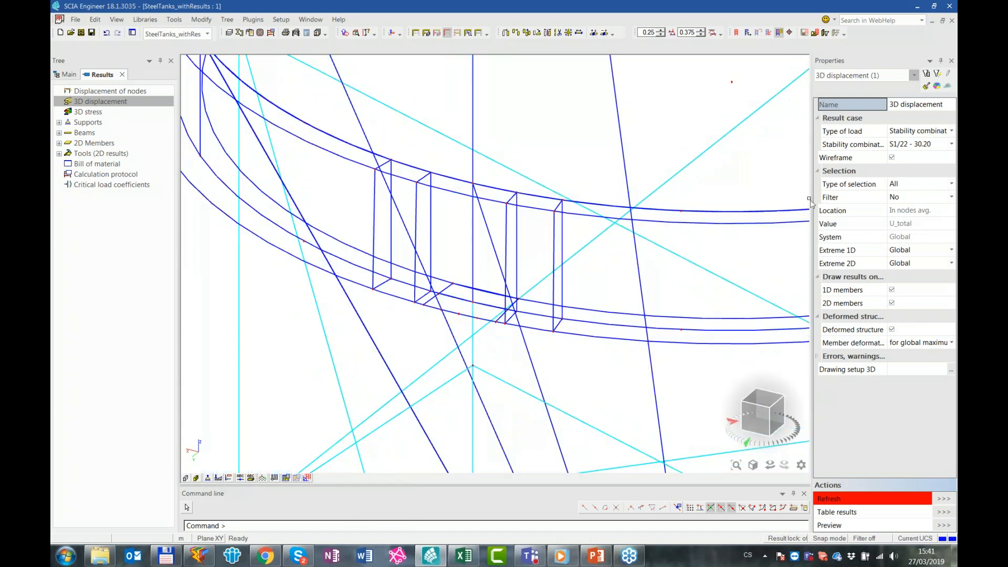
Refresh the 3D displacement for stability combination S1/22 - 30.20 and show the buckled area of the lower ring
left_click(919, 144)
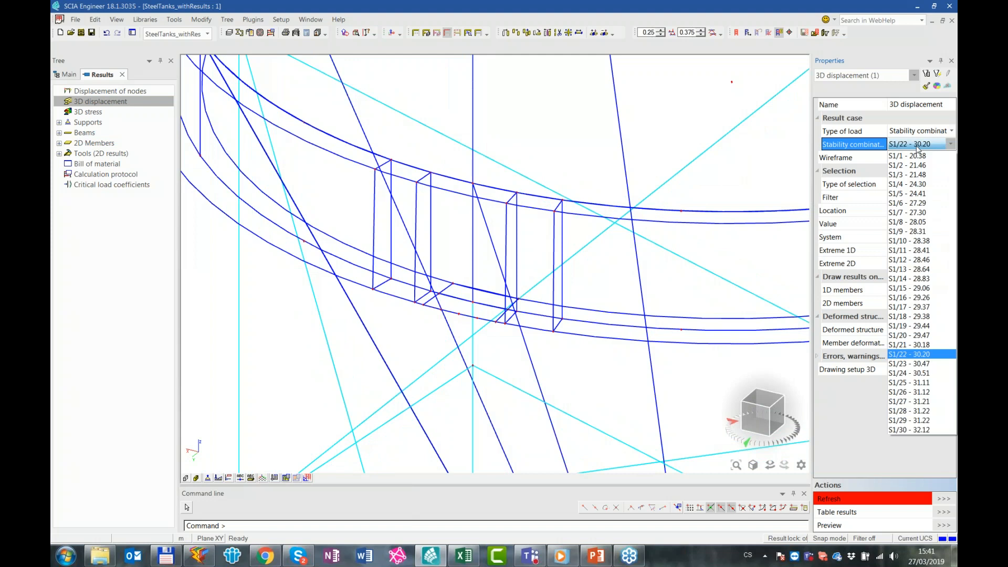
left_click(915, 144)
left_click(861, 499)
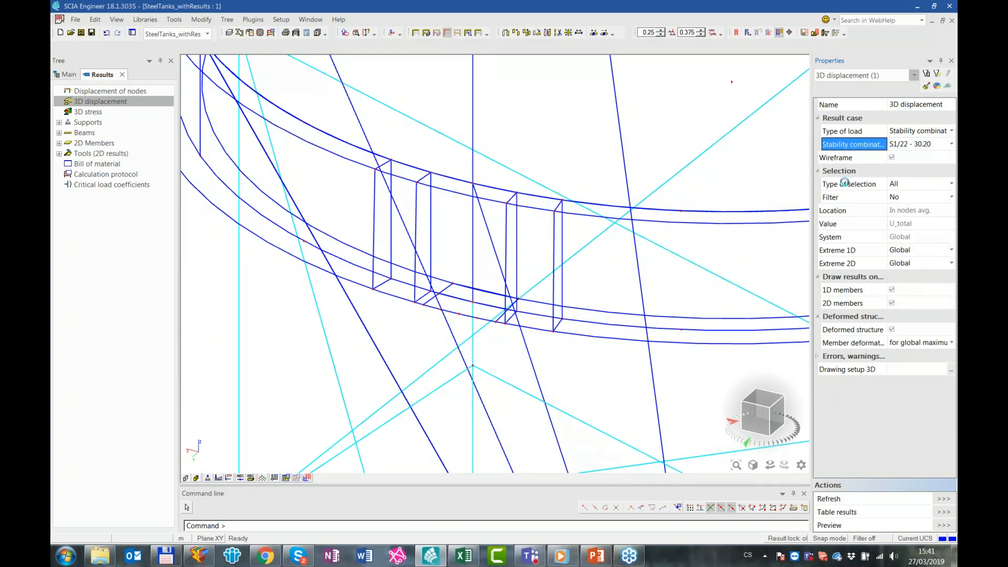
scroll(555, 296, "down", 5)
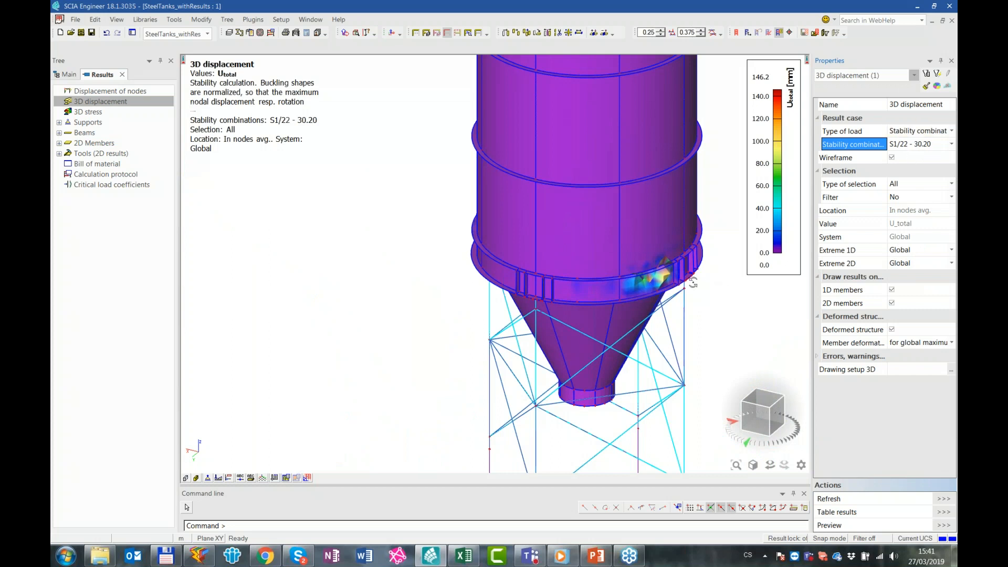
right_click_drag(683, 281, 528, 282, "ctrl")
scroll(528, 282, "up", 4)
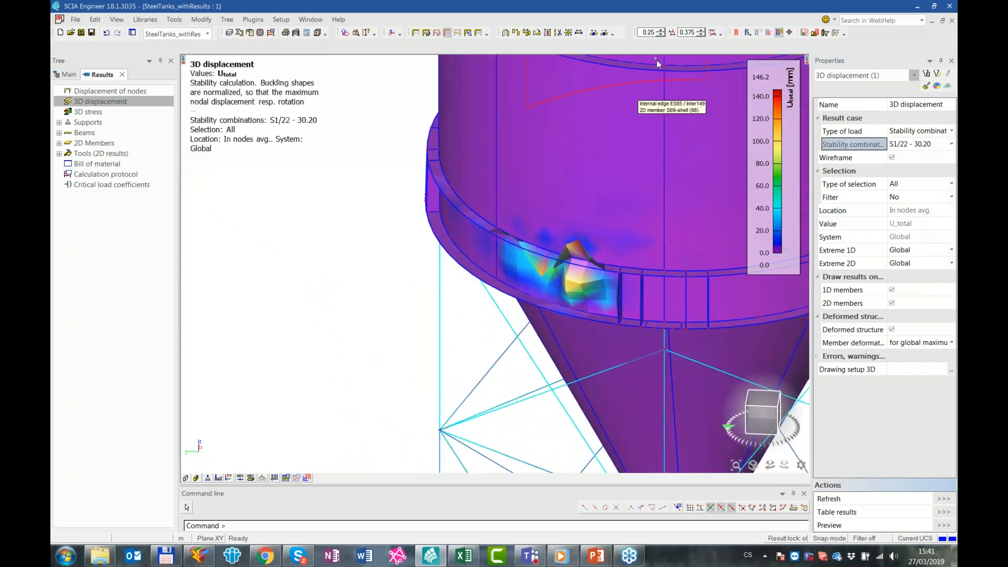
Reduce the deformation drawing scale to about 0.18 and examine the buckling shape beside the stiffener plates up close
left_click(700, 35)
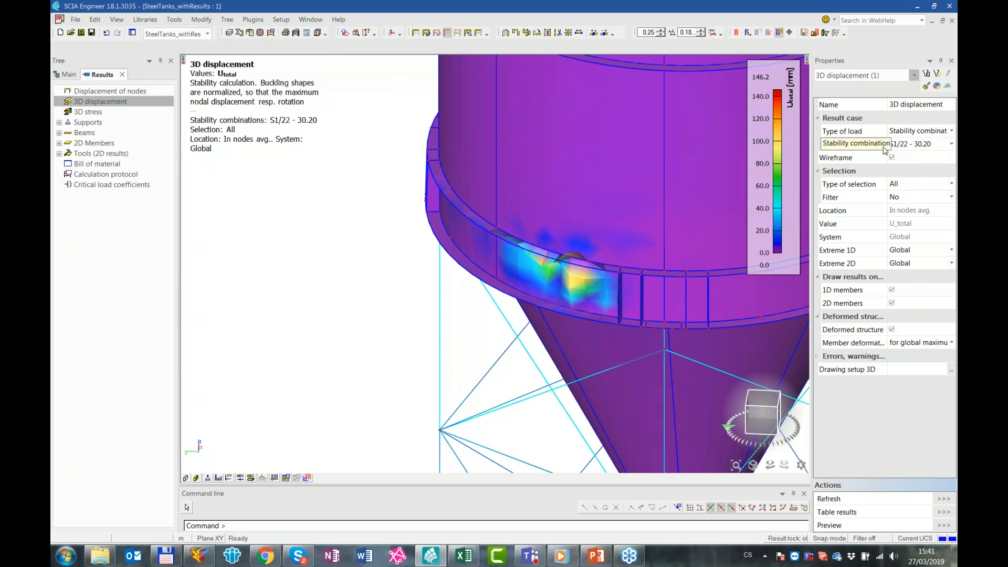
left_click(918, 145)
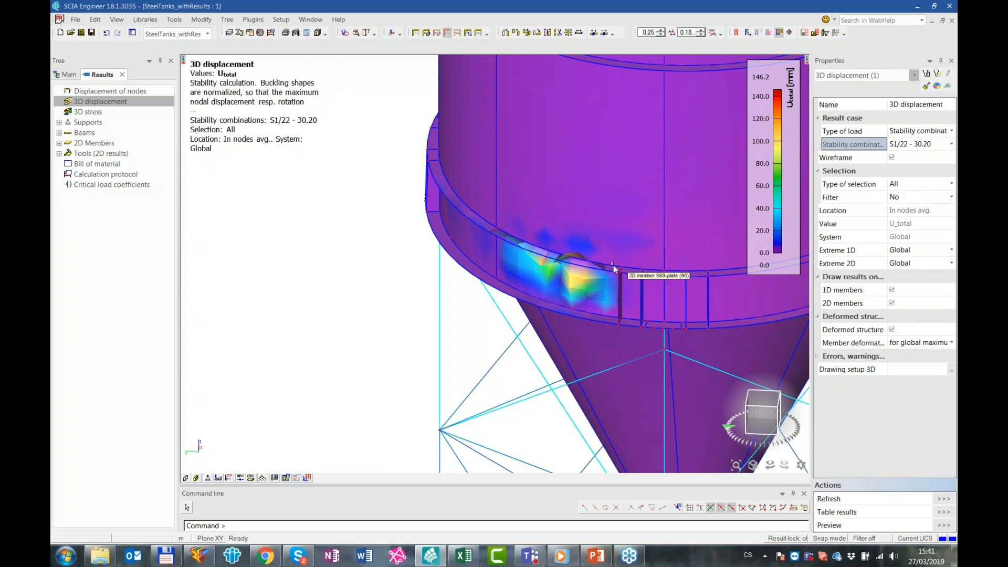
right_click_drag(598, 338, 598, 333, "ctrl")
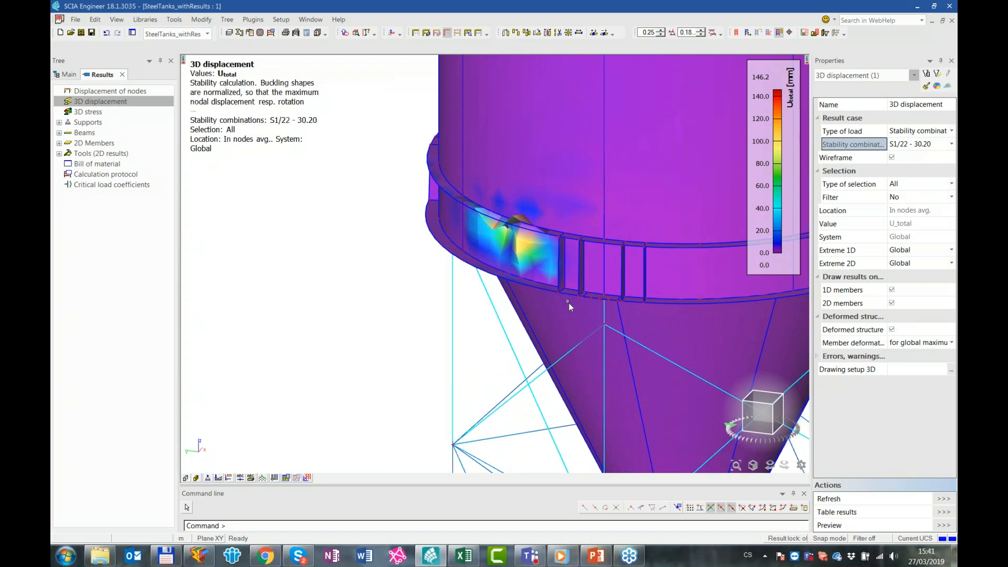
scroll(523, 247, "up", 4)
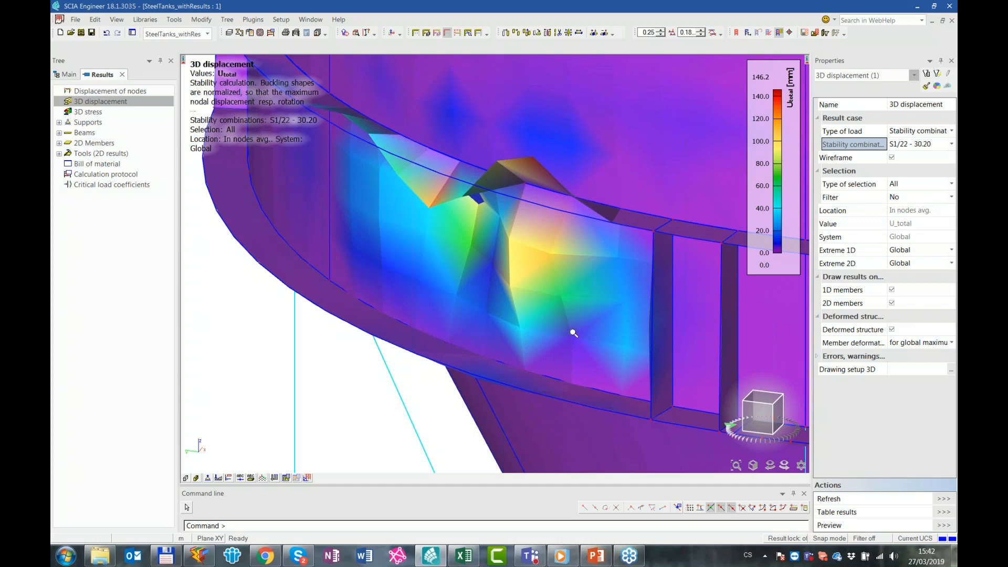
Leave the displacement results and turn on the finite element mesh drawing in the structure view parameters for all entities
scroll(574, 333, "down", 3)
right_click_drag(577, 364, 578, 362, "ctrl")
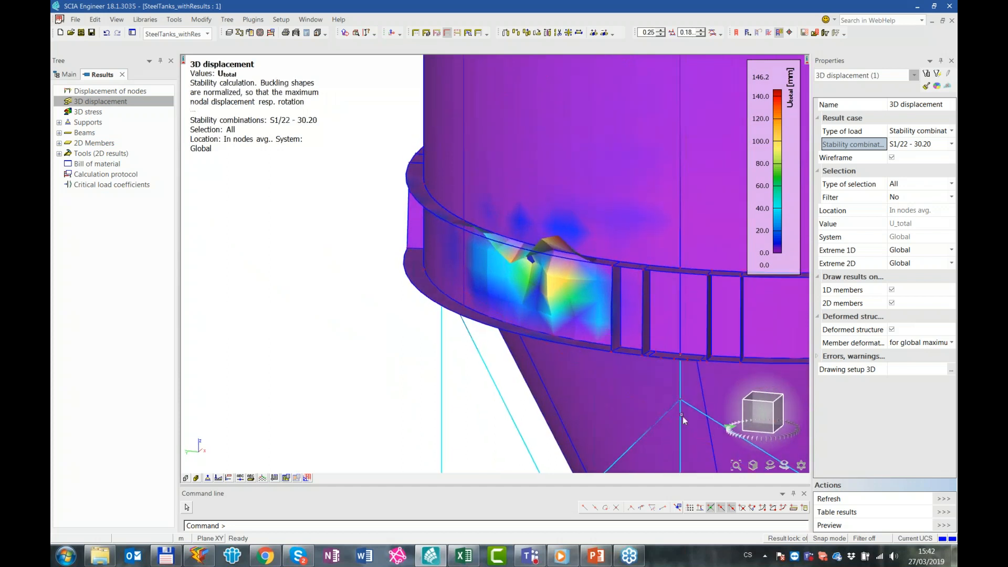
left_click(62, 77)
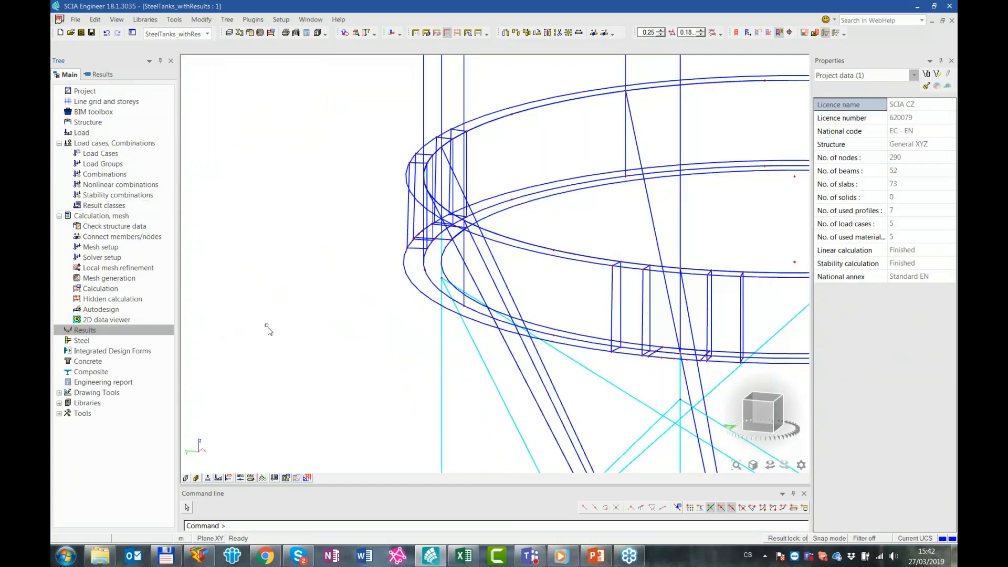
right_click(249, 94)
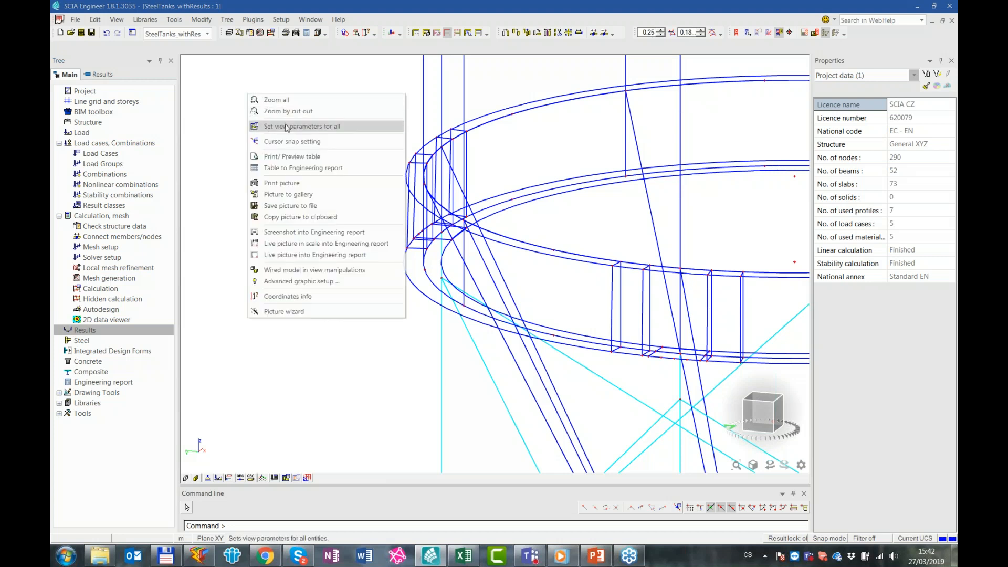
left_click(317, 127)
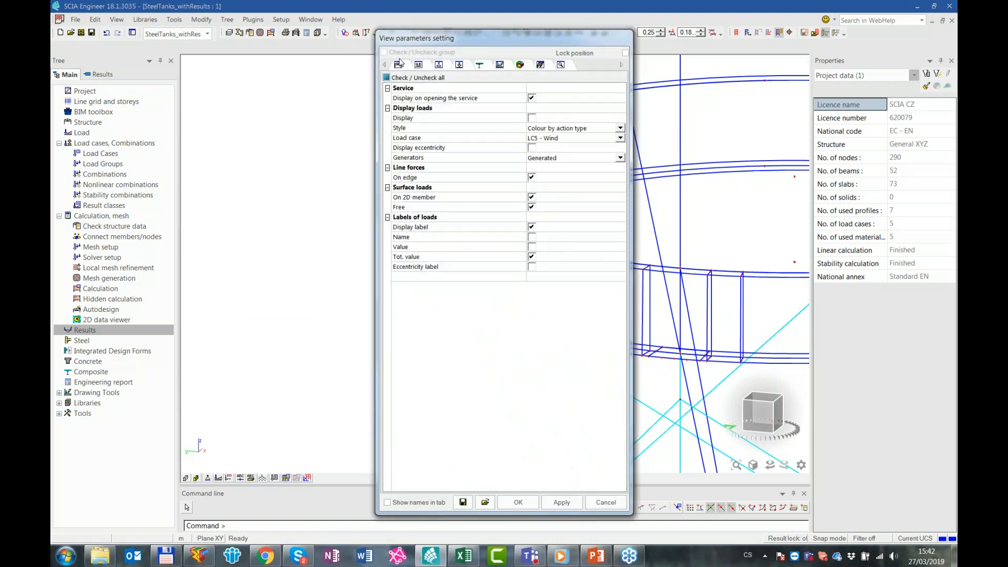
left_click(399, 65)
scroll(548, 406, "down", 1)
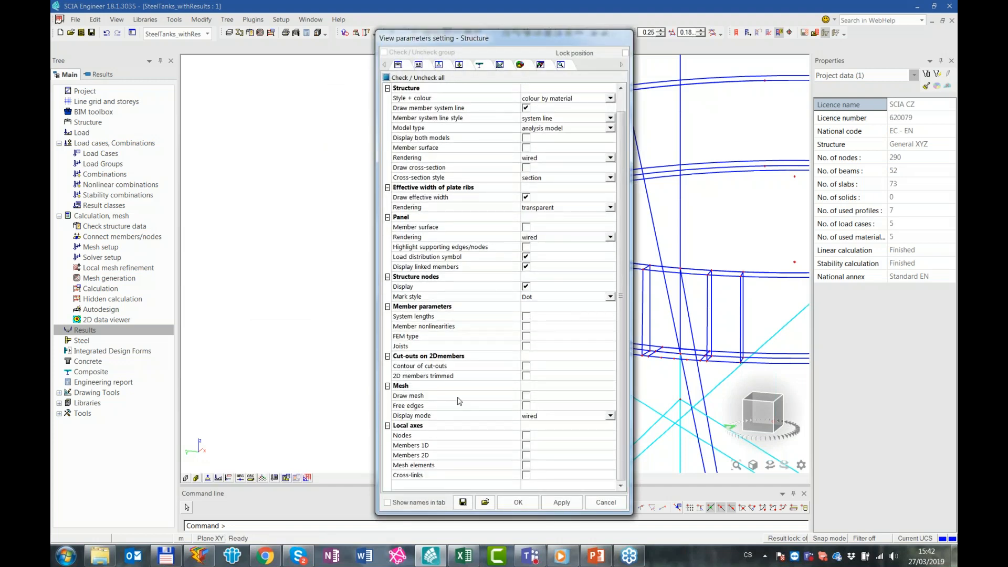
left_click(526, 396)
left_click(562, 502)
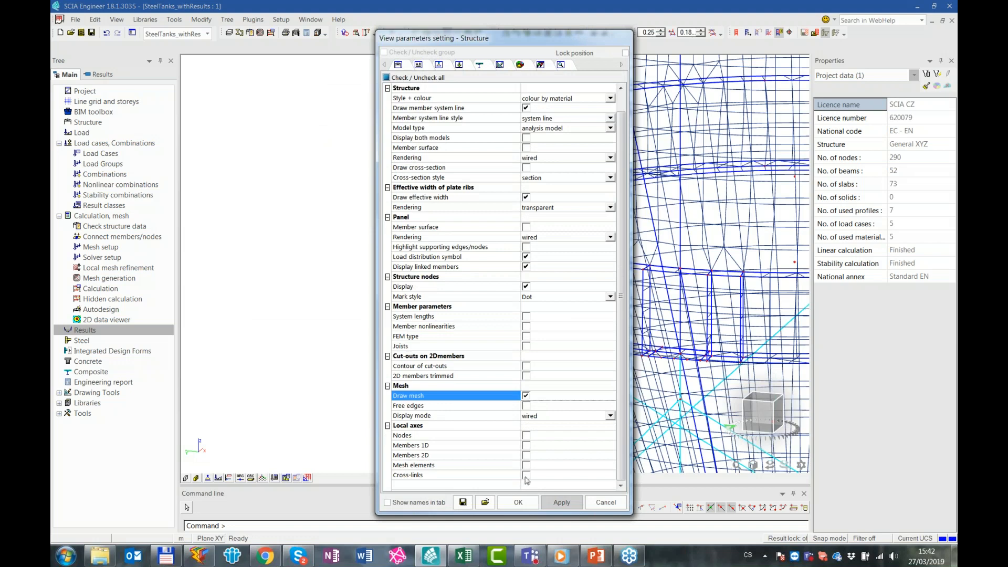
left_click(606, 502)
Examine the existing mesh density around the lower ring, its stiffener plates and the column connections
right_click_drag(506, 359, 500, 342, "ctrl")
scroll(505, 354, "down", 3)
middle_click_drag(633, 345, 584, 348)
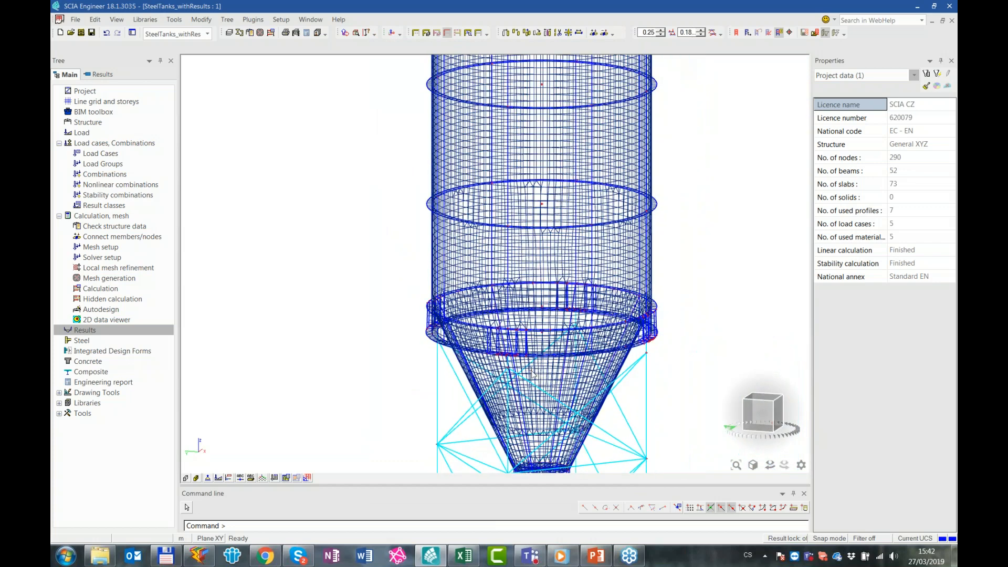
scroll(528, 367, "up", 1)
scroll(386, 242, "up", 2)
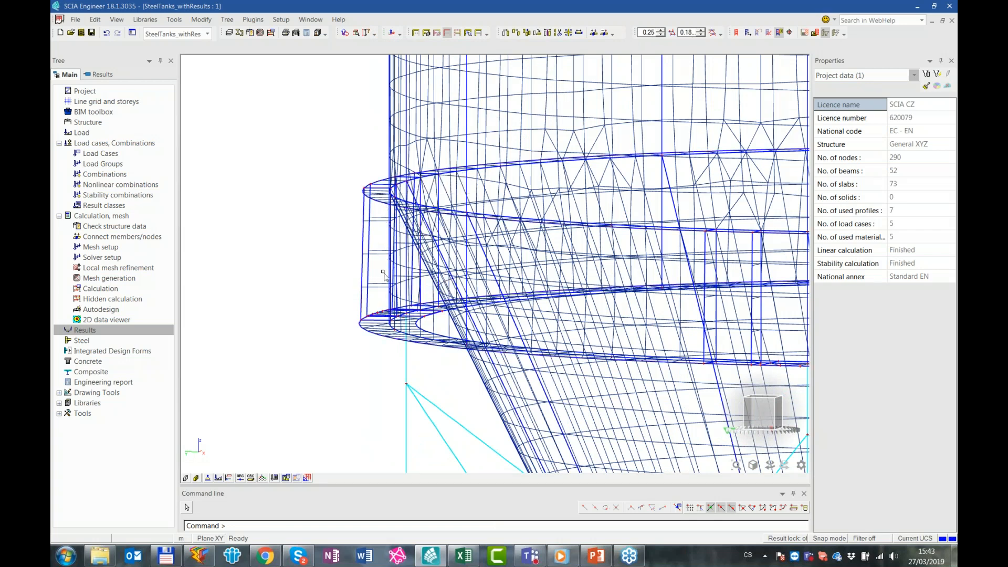
scroll(388, 236, "down", 2)
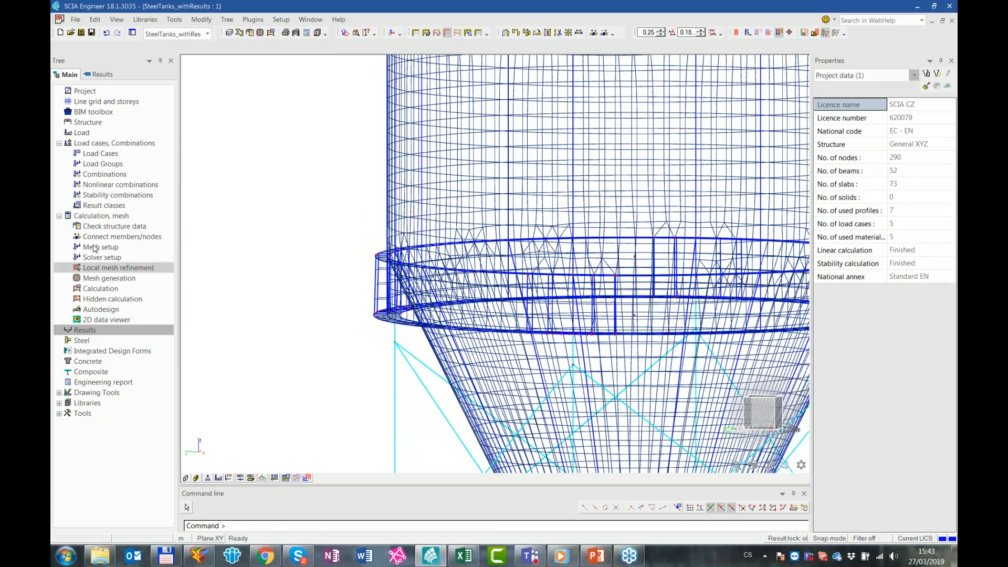
Add a surface mesh refinement with a size of 0.040 m to the 2D members of the lower stiffened ring
left_click(127, 270)
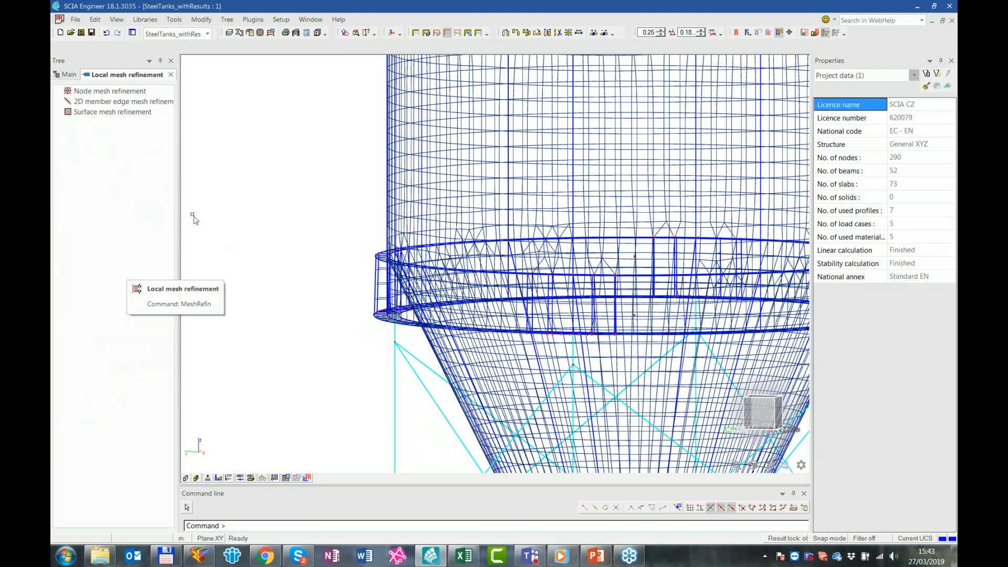
left_click(110, 112)
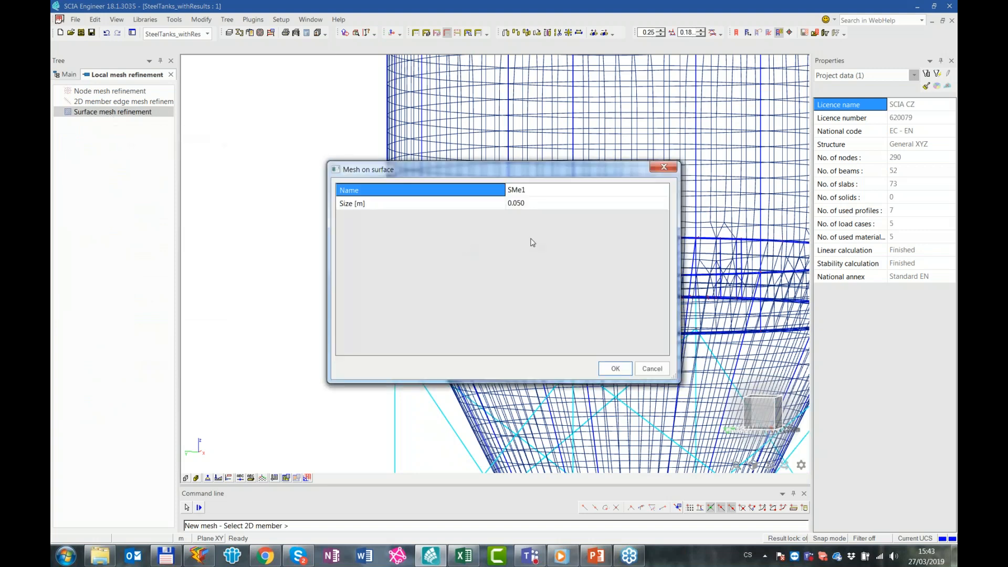
left_click(555, 203)
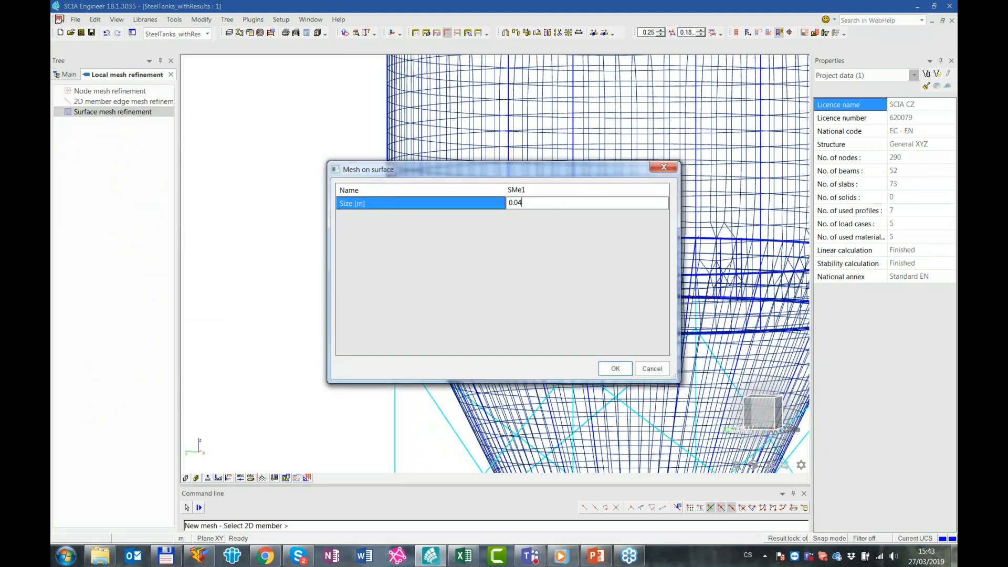
left_click(615, 368)
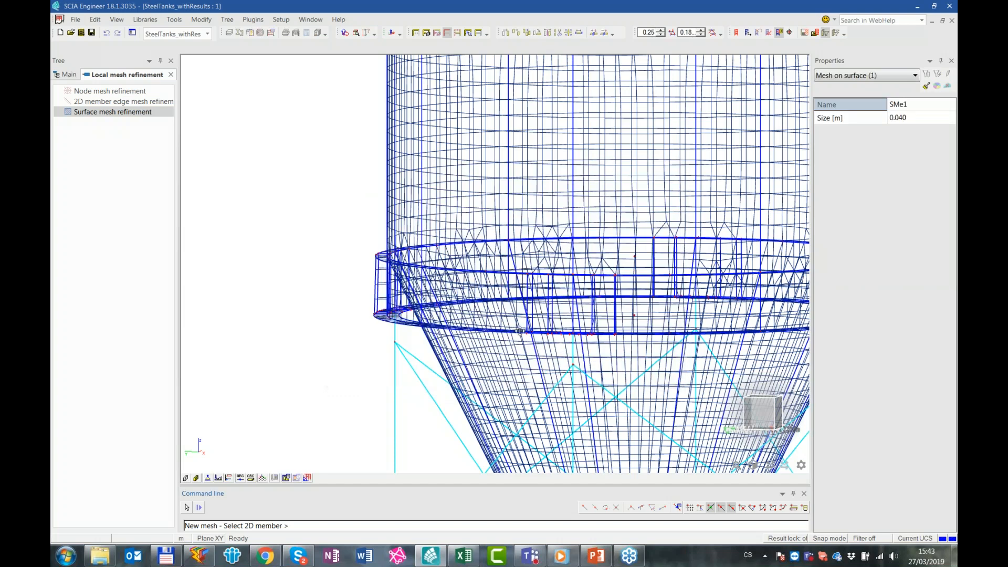
middle_click_drag(521, 346, 459, 320)
scroll(459, 320, "down", 3)
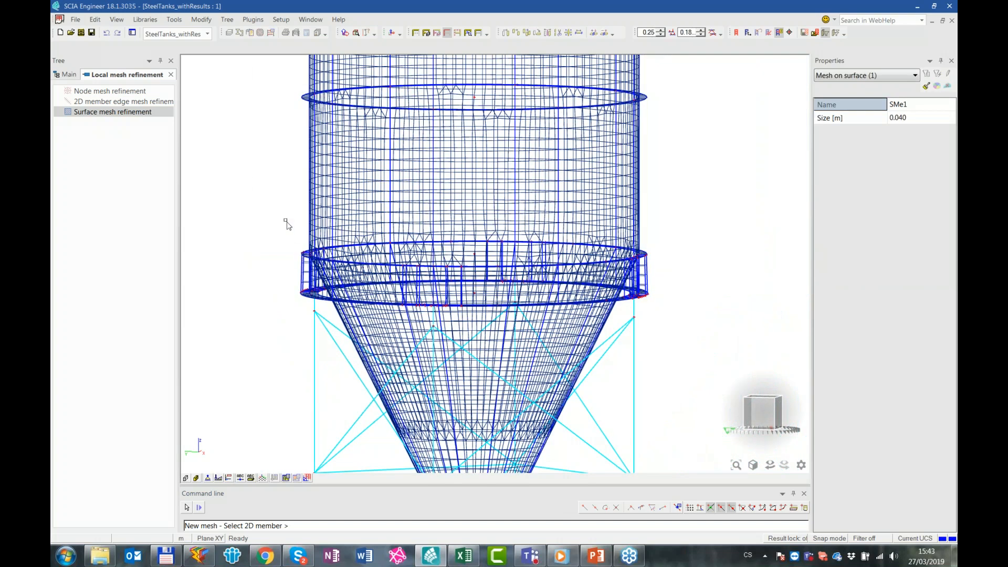
left_click_drag(277, 209, 759, 360)
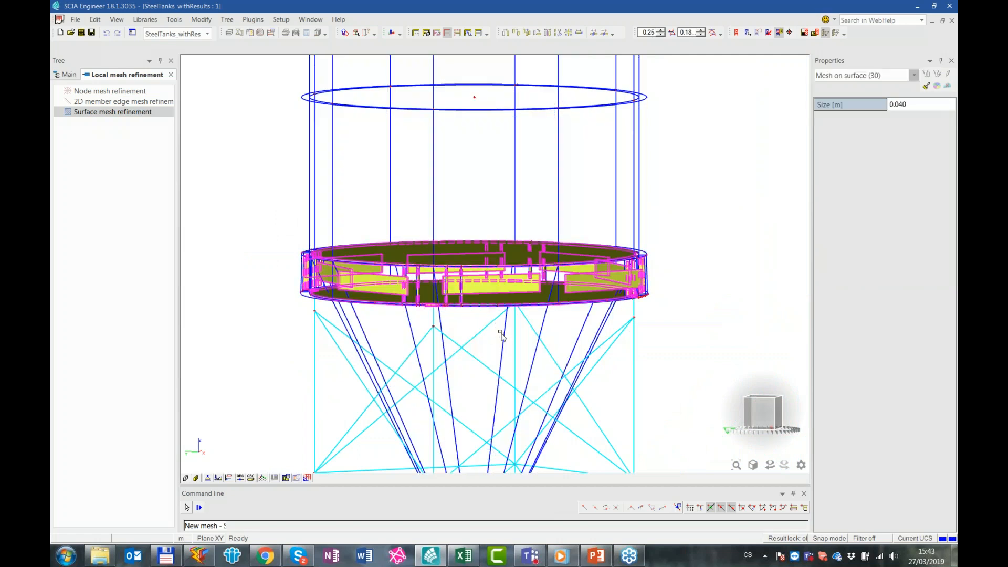
mouse_move(502, 336)
right_mouse_down("ctrl")
mouse_move(528, 380)
mouse_move(501, 354)
right_mouse_up("ctrl")
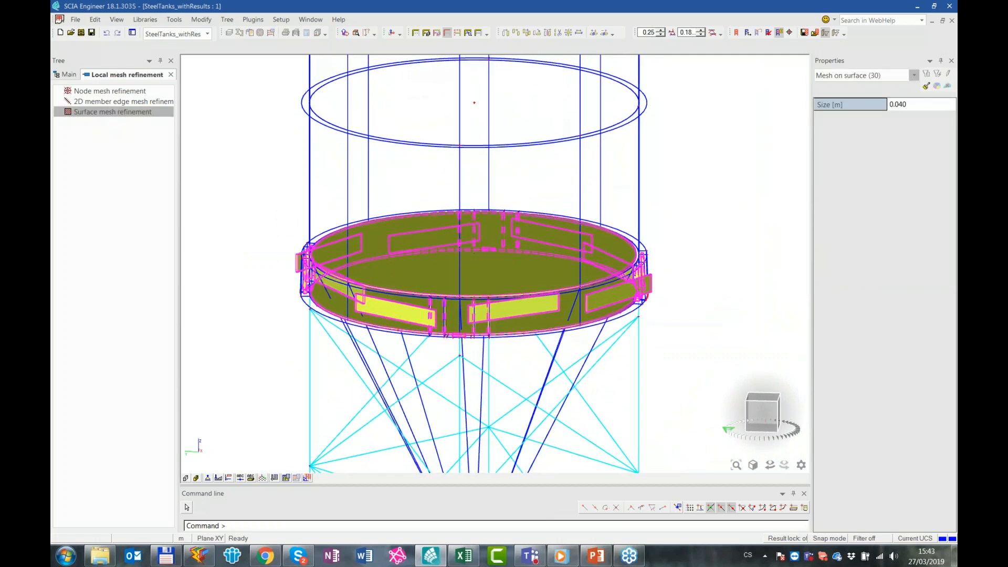
scroll(464, 326, "up", 2)
scroll(464, 326, "up", 3)
key("Escape")
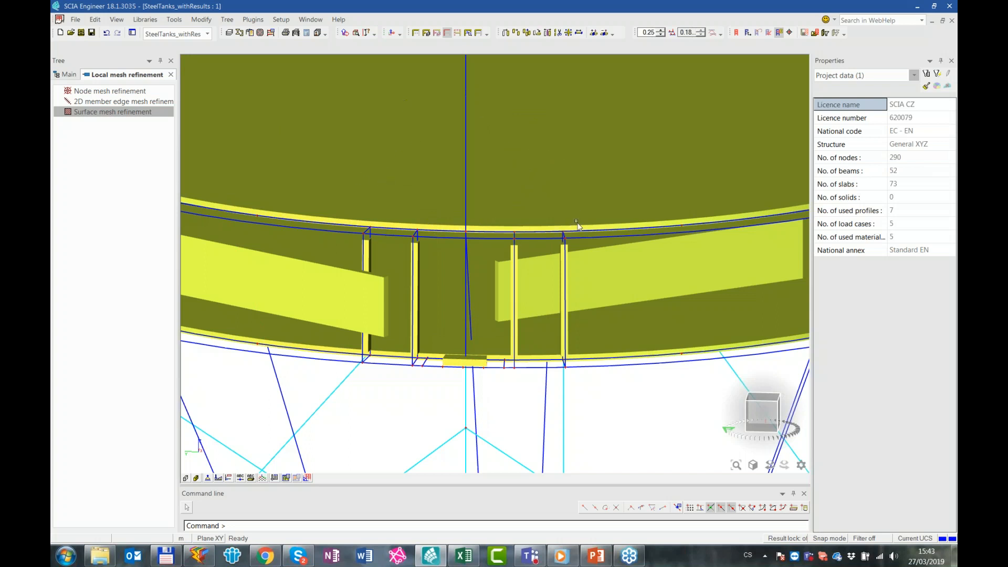
scroll(408, 202, "down", 3)
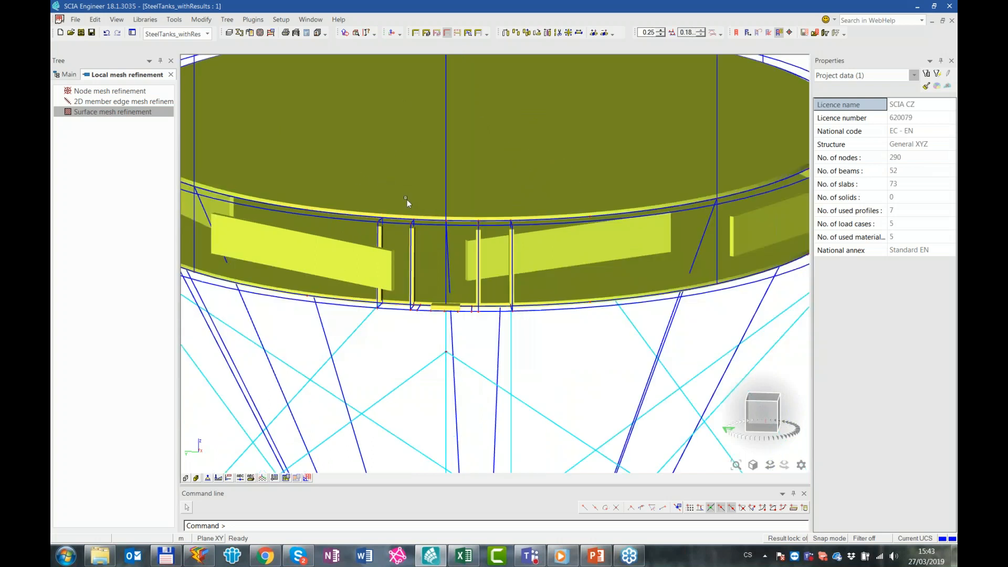
Add a node mesh refinement with a 1.5 m radius at node N23, above the column on the lower ring's upper edge
left_click(120, 93)
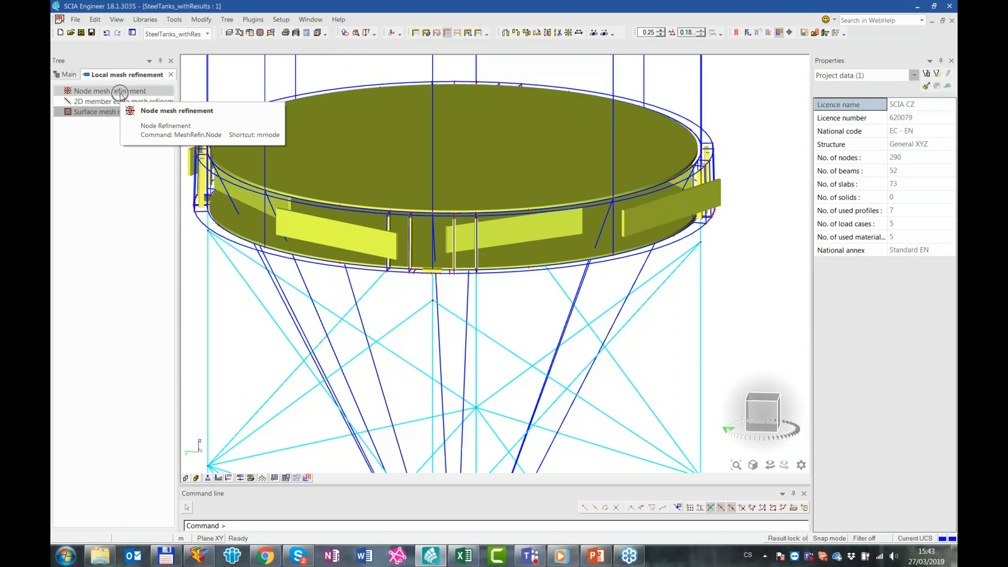
left_click(543, 205)
type("1")
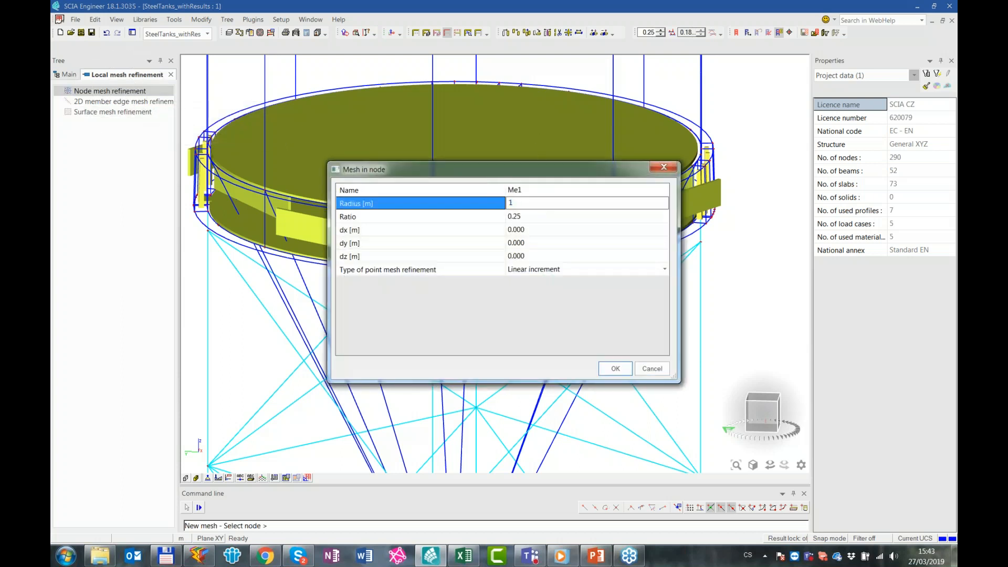
key("Return")
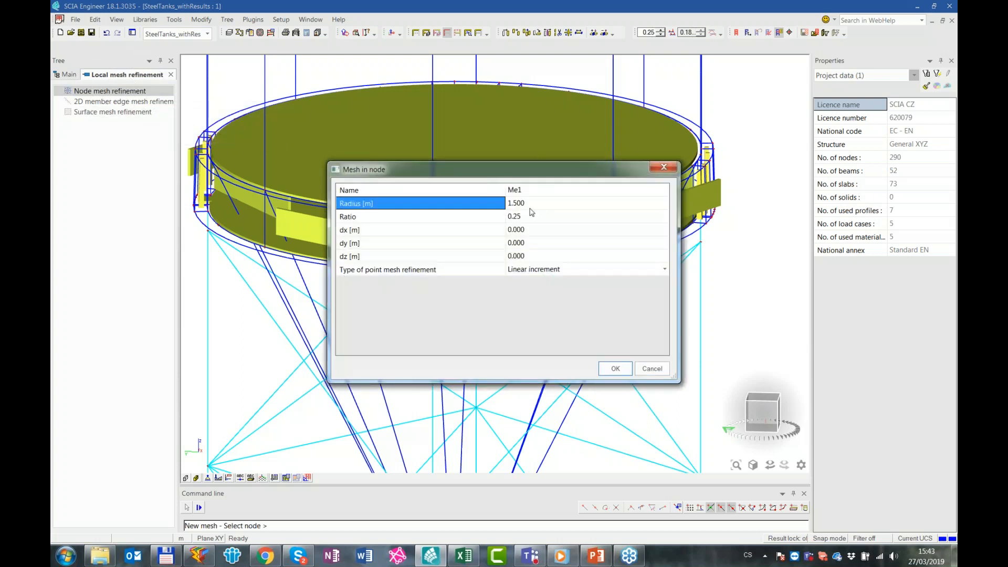
left_click(615, 368)
scroll(434, 215, "up", 5)
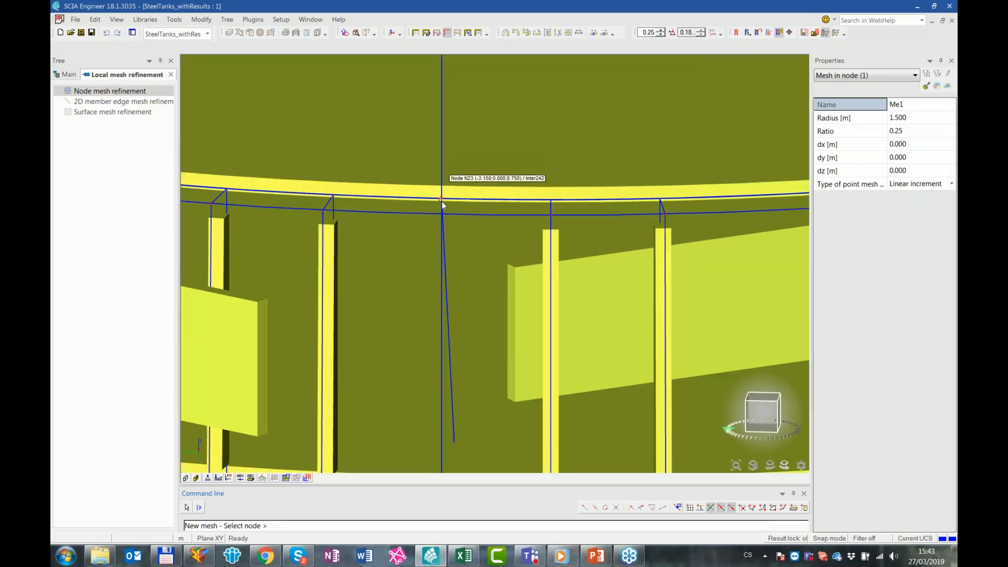
scroll(519, 226, "down", 5)
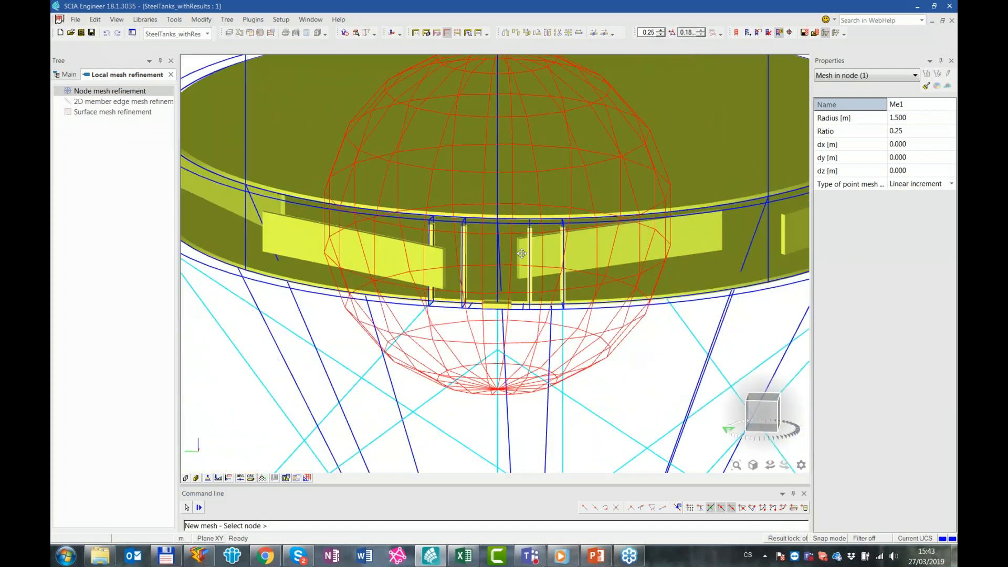
Apply the same node mesh refinement at the ring's upper node above the adjacent column and finish the command
middle_click_drag(683, 210, 603, 250)
scroll(641, 258, "up", 3)
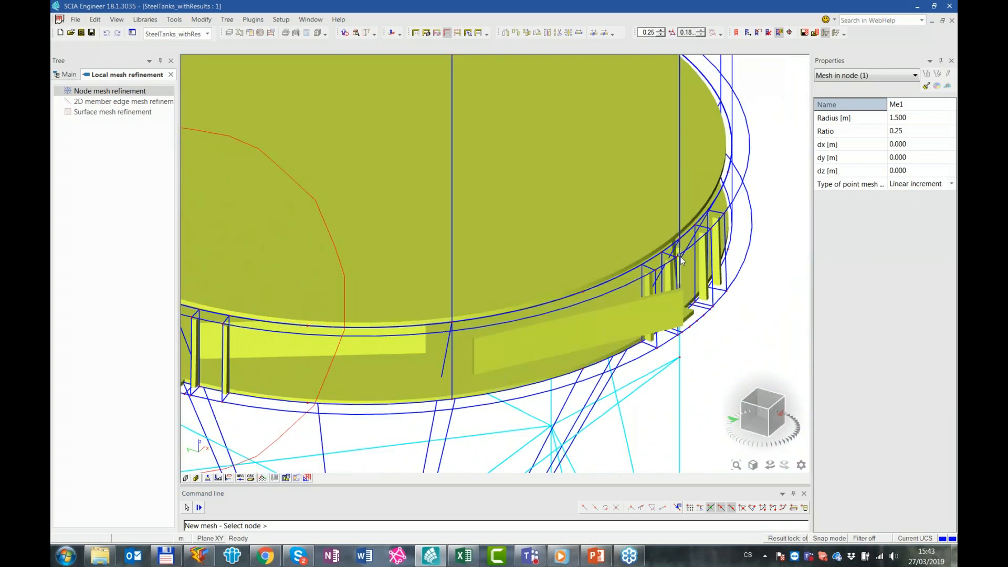
left_click(681, 249)
key("Escape")
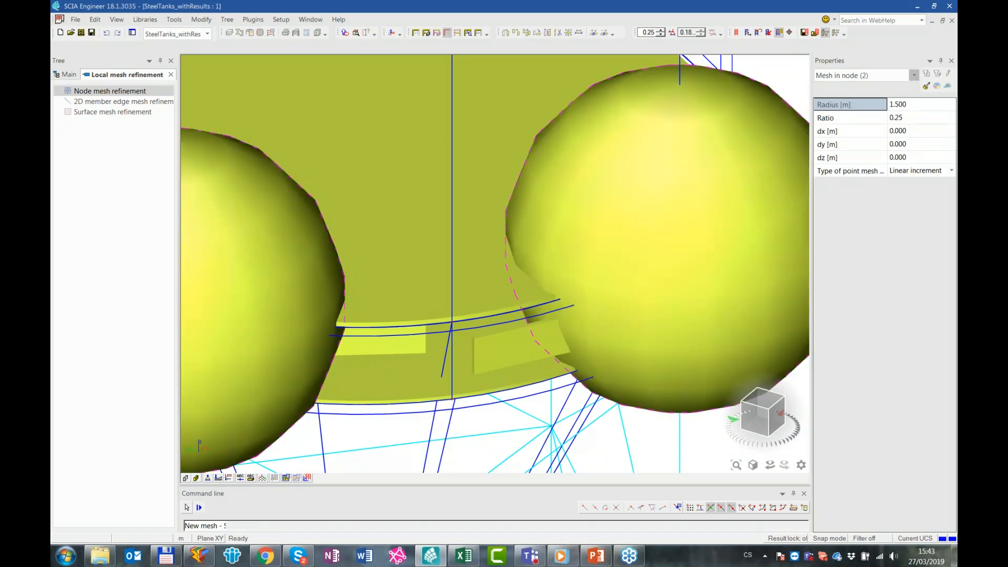
scroll(655, 300, "down", 6)
scroll(630, 338, "up", 2)
key("Escape")
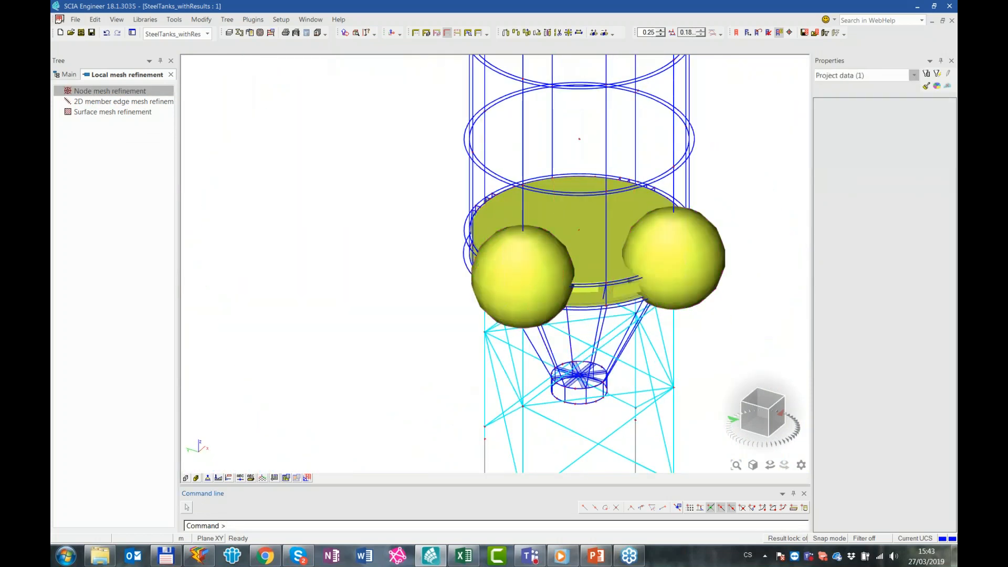
Regenerate the finite element mesh with the new surface and node refinements
right_click_drag(427, 299, 520, 282, "ctrl")
right_click(329, 171)
left_click(382, 203)
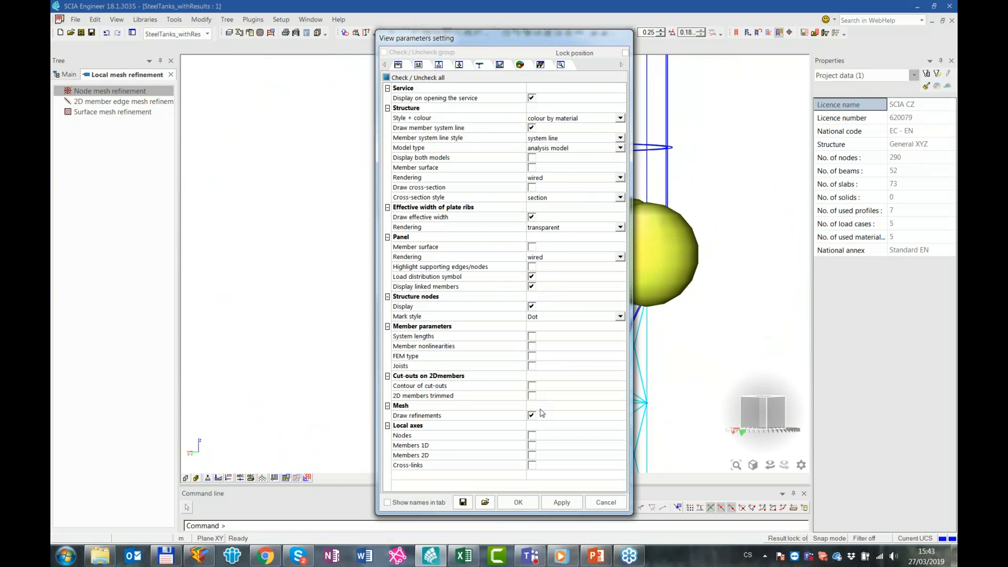
key("Return")
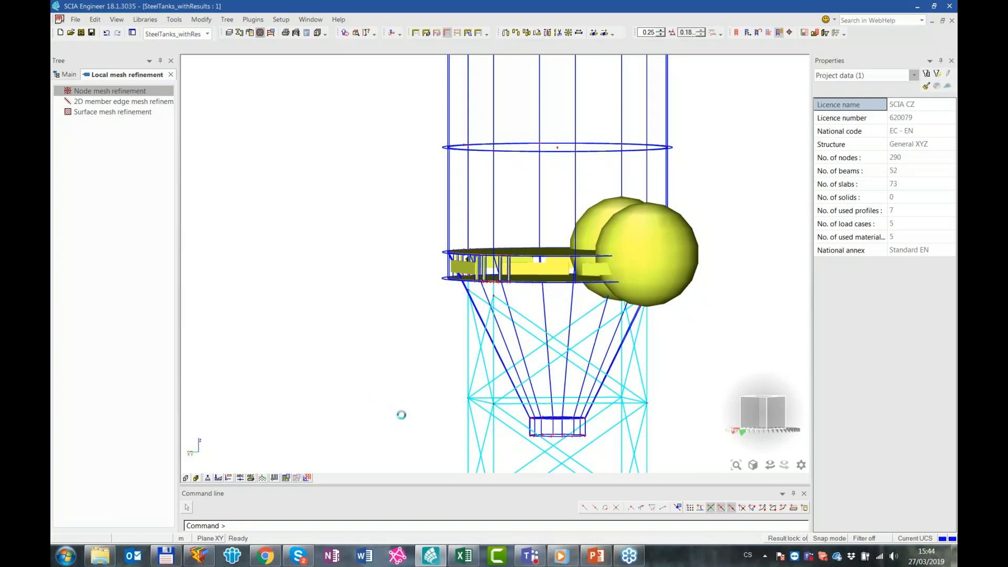
left_click(564, 326)
Hide the mesh refinement symbols and examine the refined mesh around the lower ring and hopper
right_click(371, 243)
left_click(434, 275)
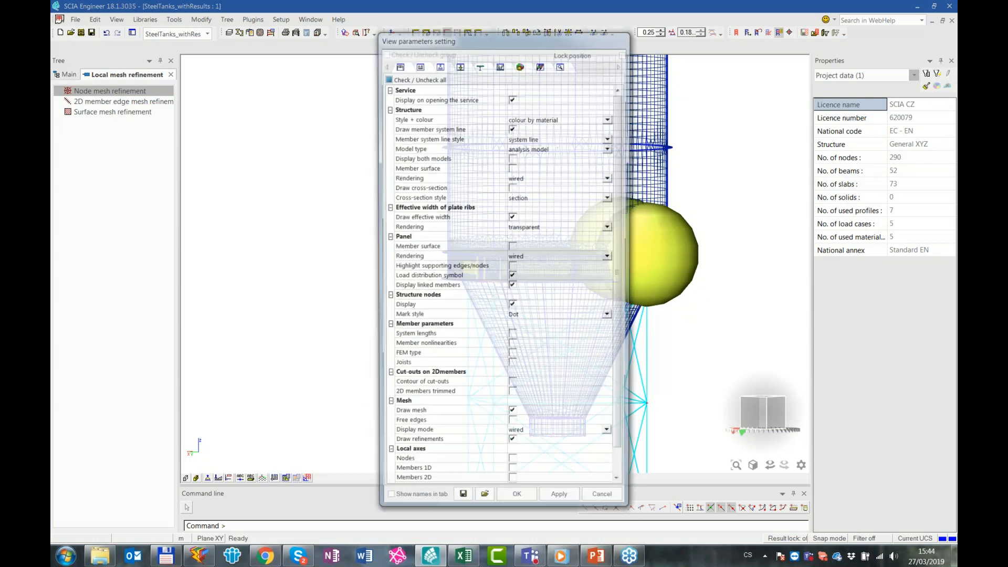
scroll(489, 379, "down", 1)
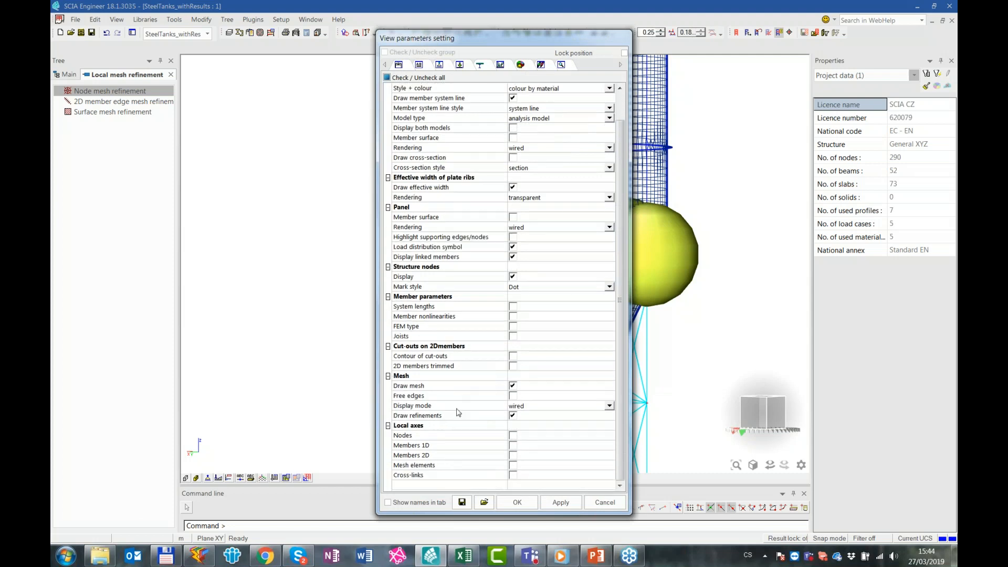
left_click(513, 416)
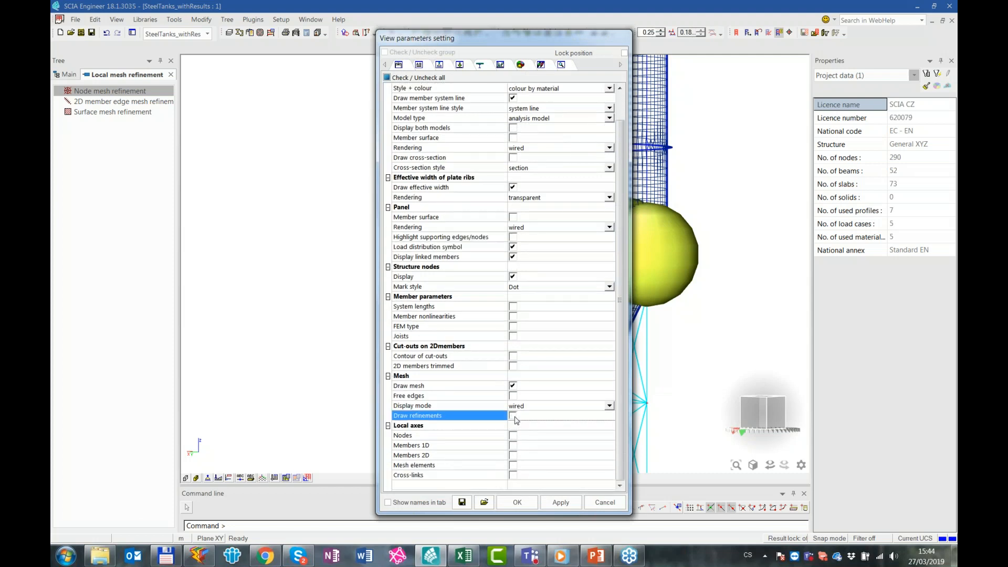
left_click(528, 501)
right_click_drag(696, 309, 678, 320, "ctrl")
right_click_drag(574, 303, 465, 252, "ctrl+shift")
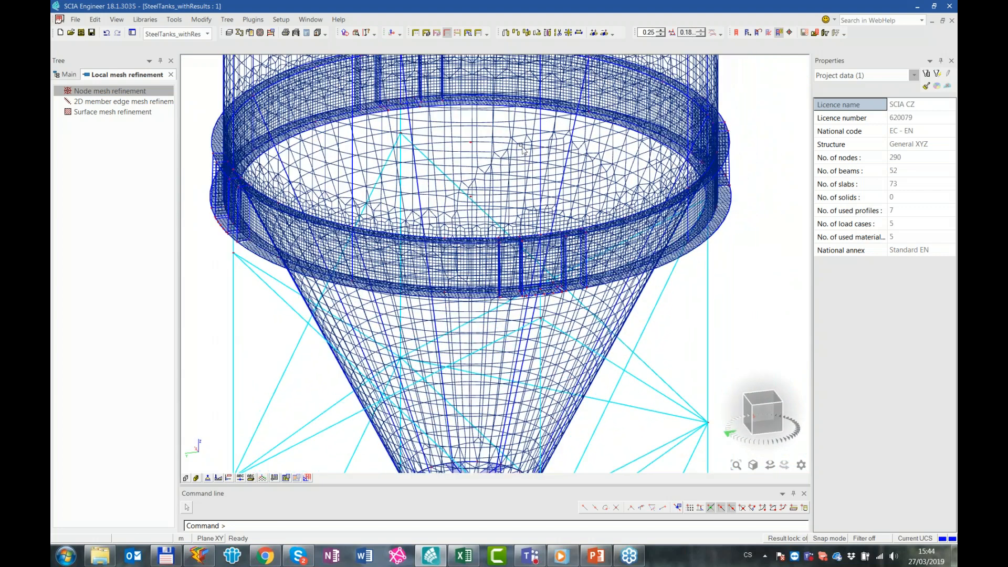
scroll(603, 193, "down", 2)
right_click_drag(648, 158, 518, 197, "ctrl")
right_click_drag(630, 229, 628, 215, "ctrl")
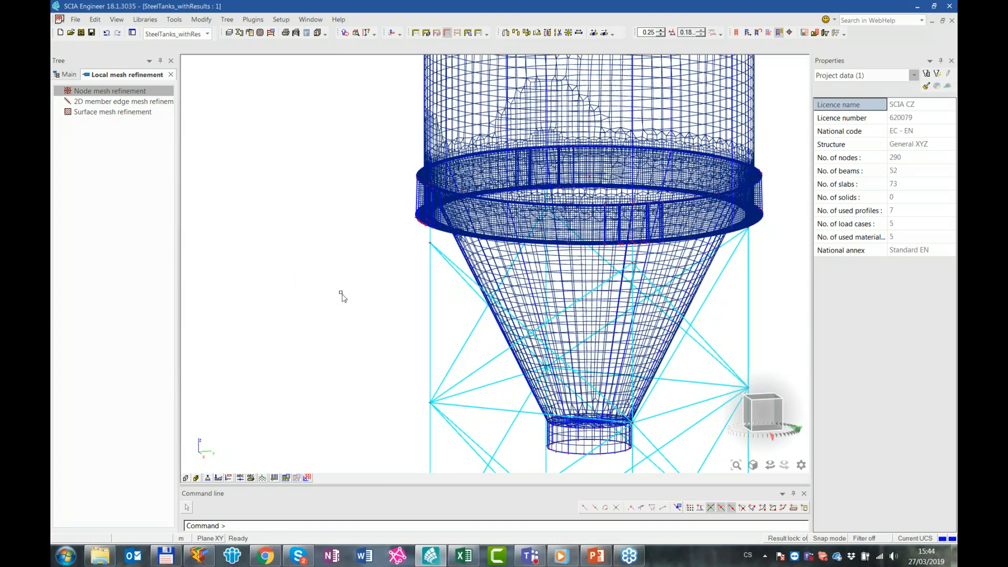
Switch to the SteelTanks_withResults_FineMesh project and display its finite element mesh around the lower ring and hopper
left_click(179, 35)
left_click(200, 69)
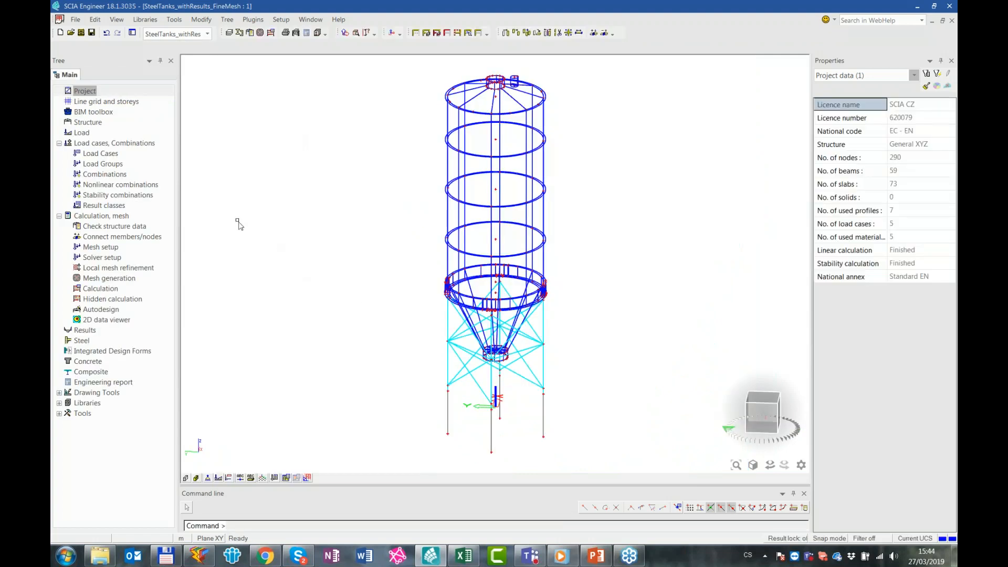
right_click(268, 157)
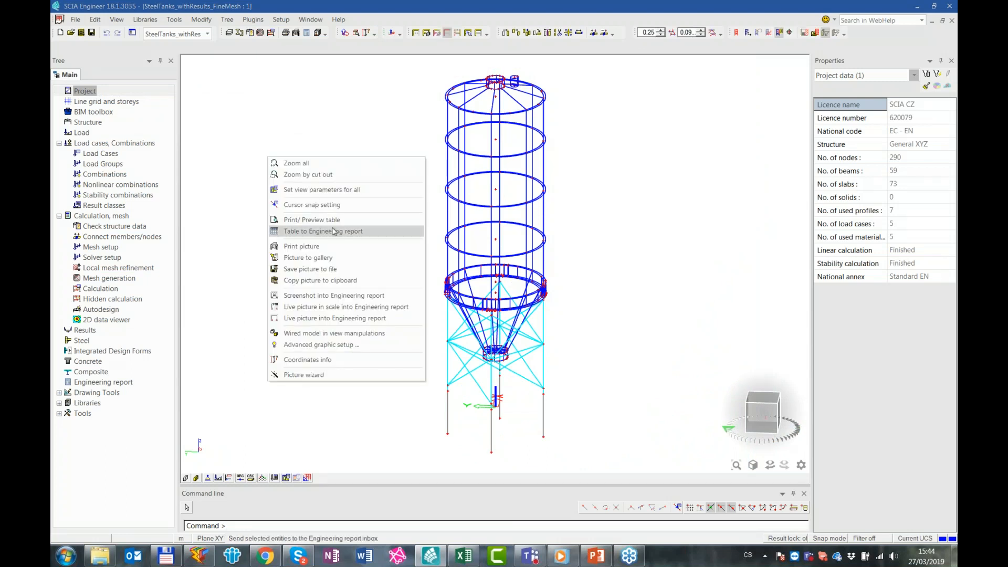
left_click(332, 192)
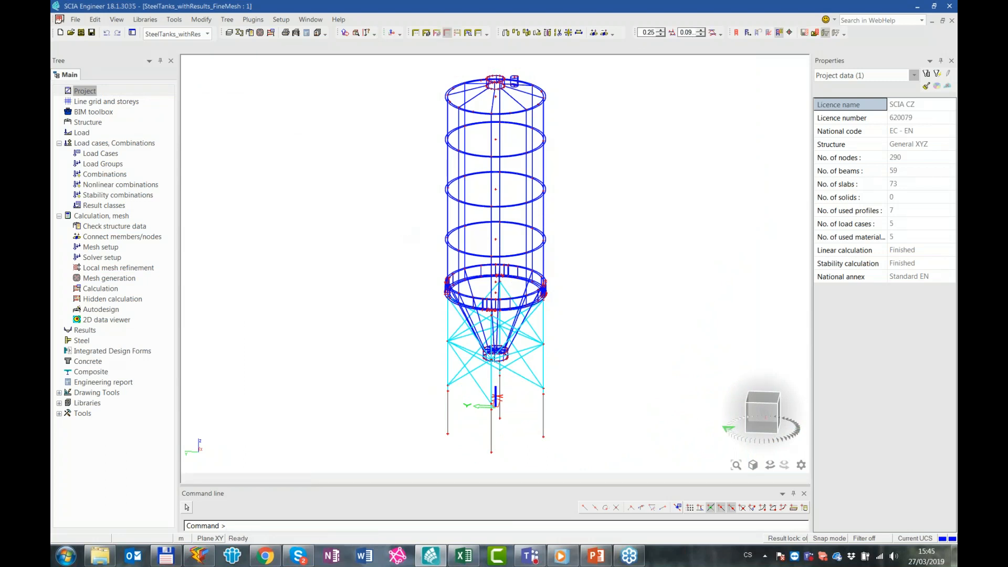
left_click(526, 417)
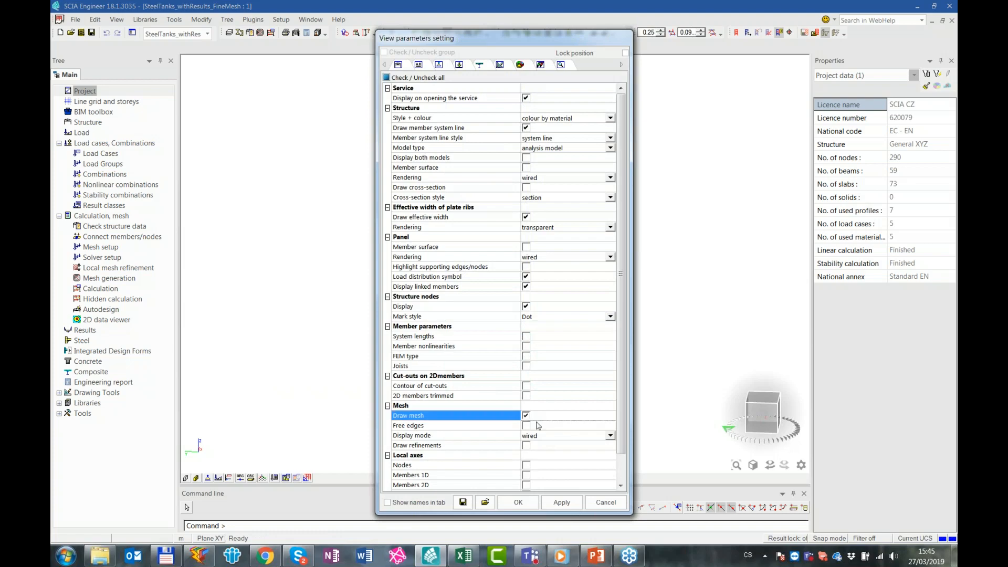
left_click(518, 503)
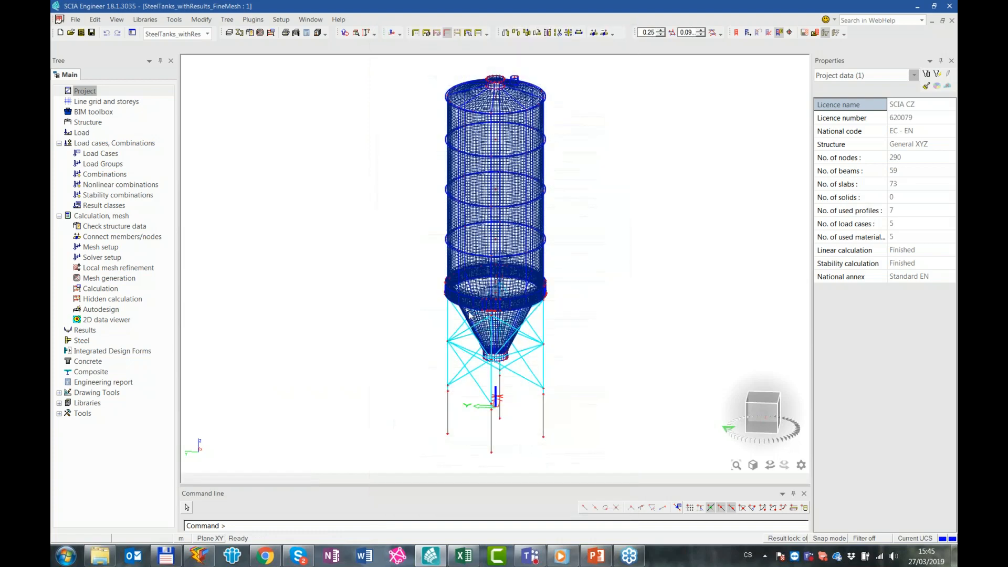
scroll(477, 309, "up", 3)
right_click_drag(559, 312, 237, 296, "ctrl")
Open the results service and turn off the mesh display for the whole model
right_click(307, 228)
left_click(270, 317)
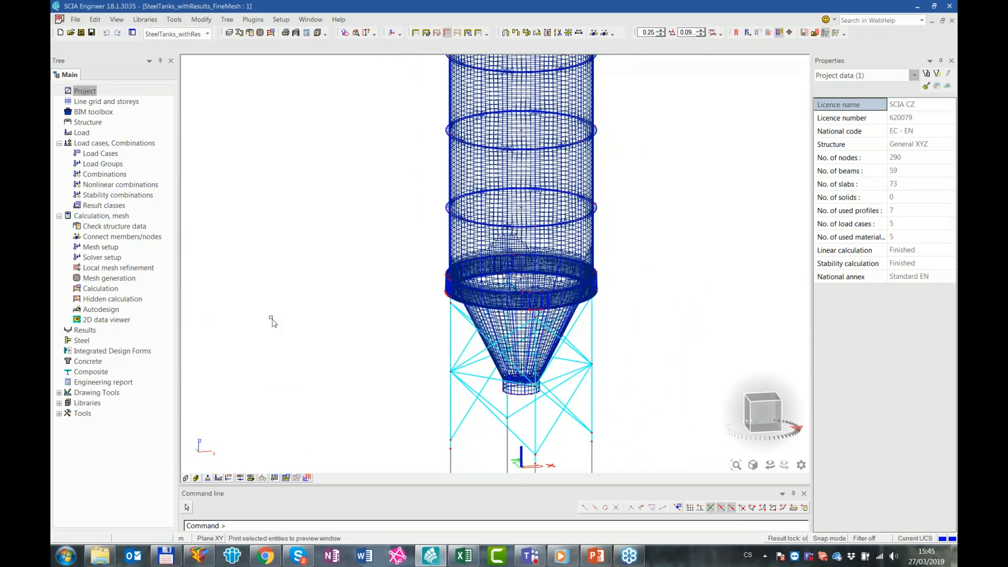
left_click(130, 331)
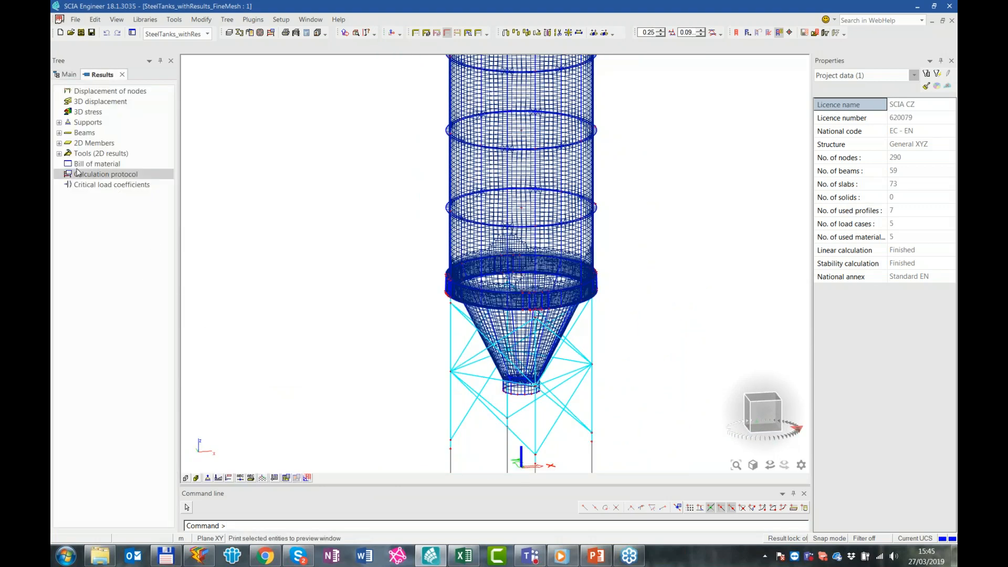
right_click(242, 151)
left_click(297, 178)
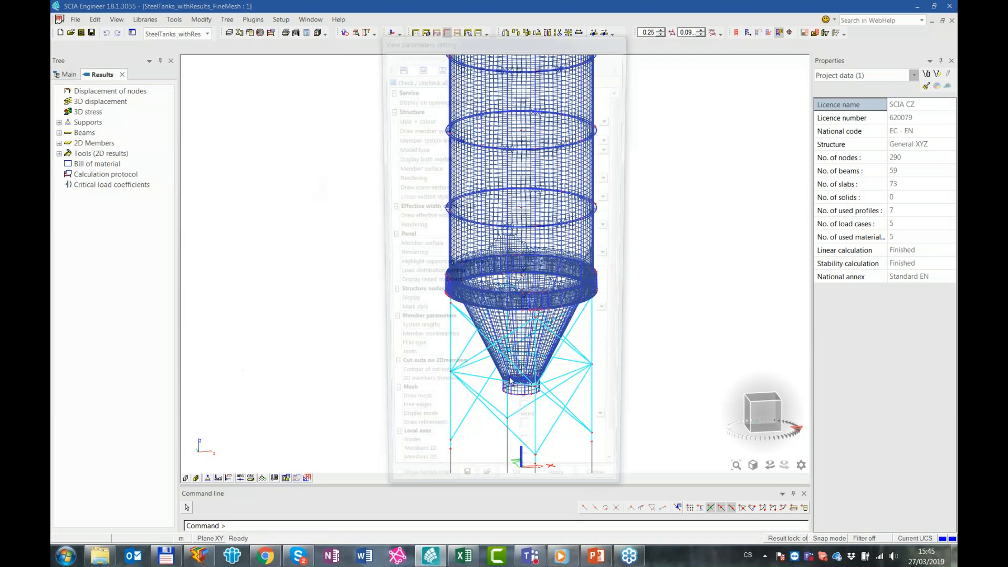
left_click(527, 424)
left_click(533, 505)
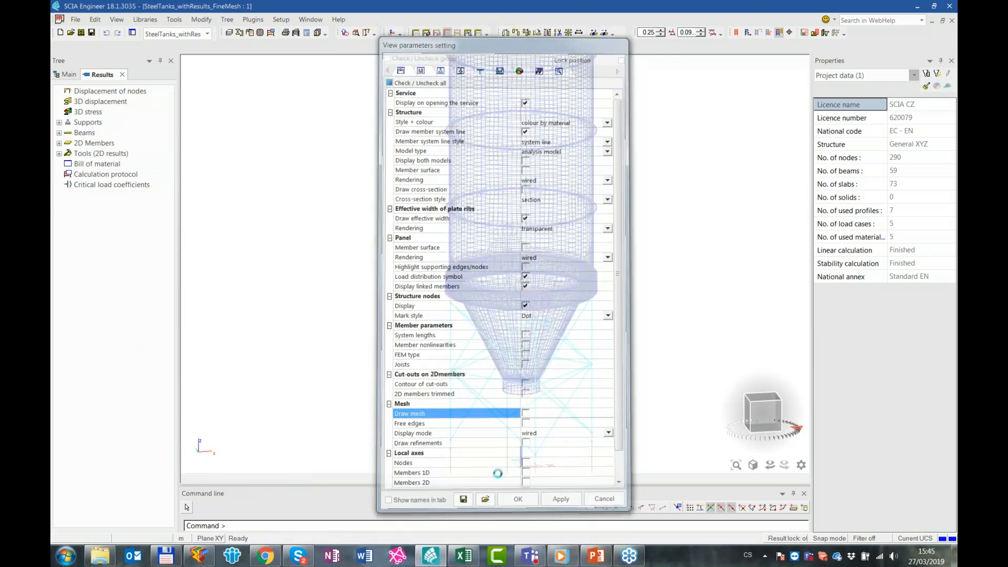
Display the 3D displacement for stability combination S1/8 - 17.13
left_click(92, 101)
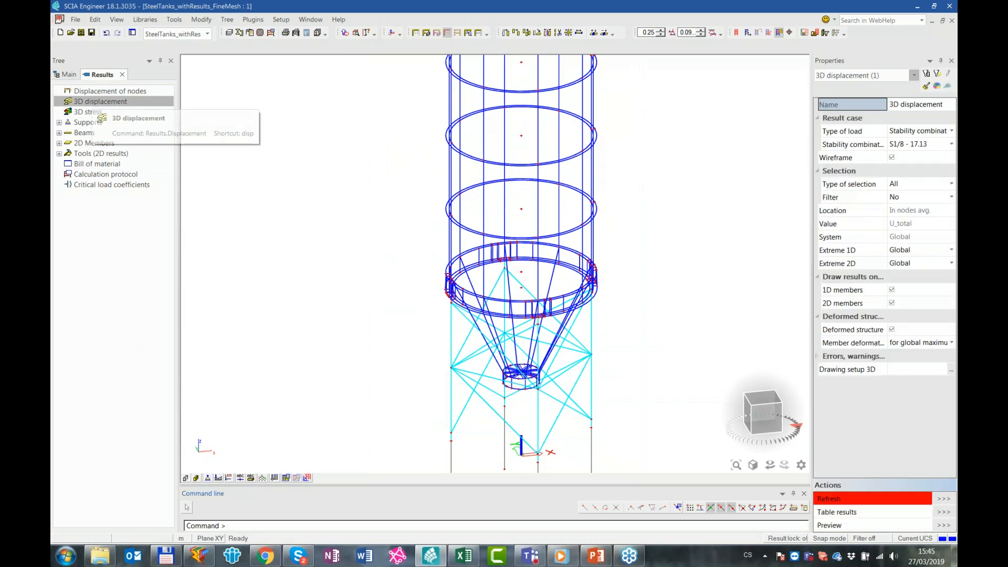
left_click(910, 144)
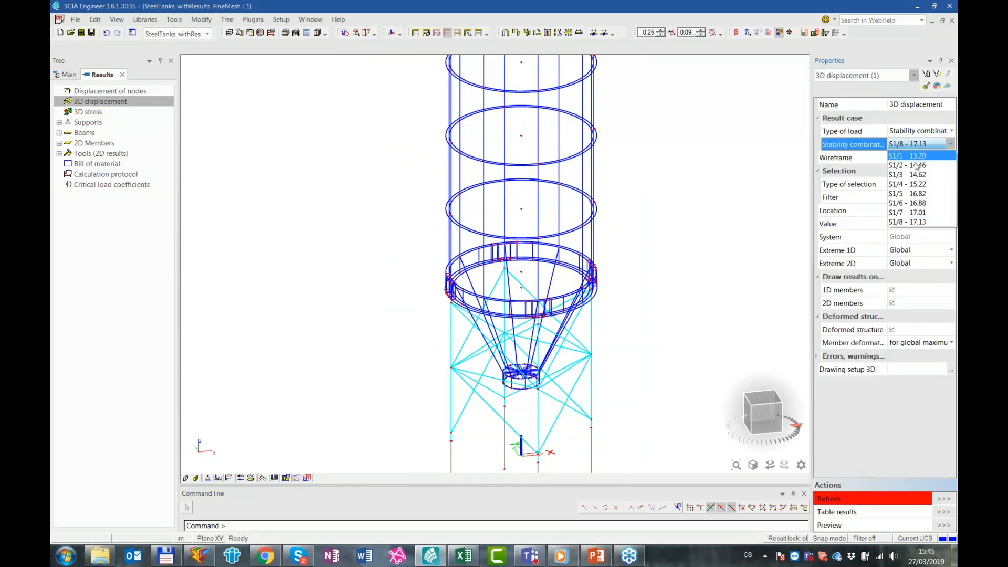
left_click(923, 223)
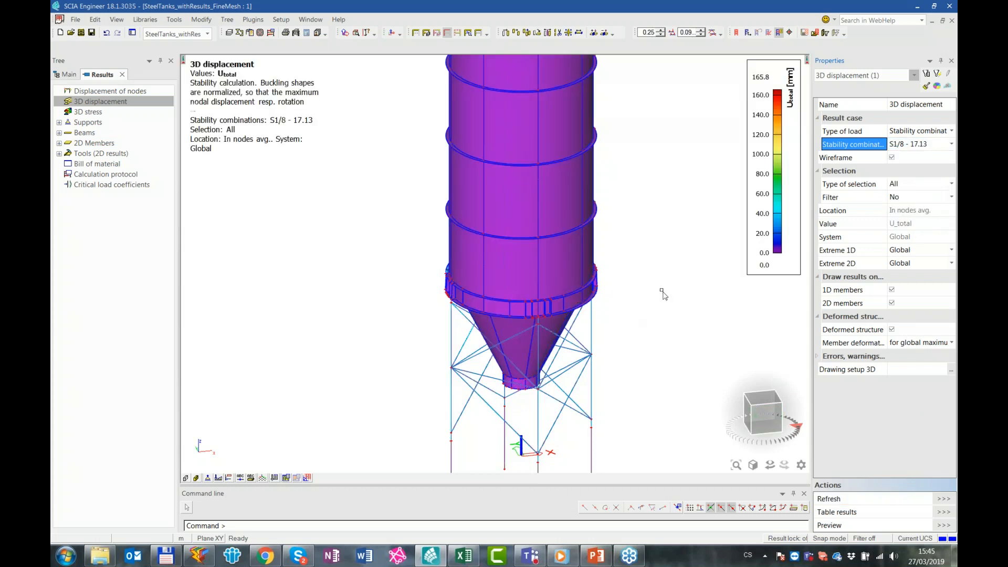
Examine the S1/8 buckling shape on the lower ring beside the vertical stiffeners from several angles
right_click_drag(624, 287, 522, 309, "ctrl")
scroll(514, 302, "up", 2)
scroll(514, 302, "up", 4)
right_click_drag(364, 219, 321, 288, "shift")
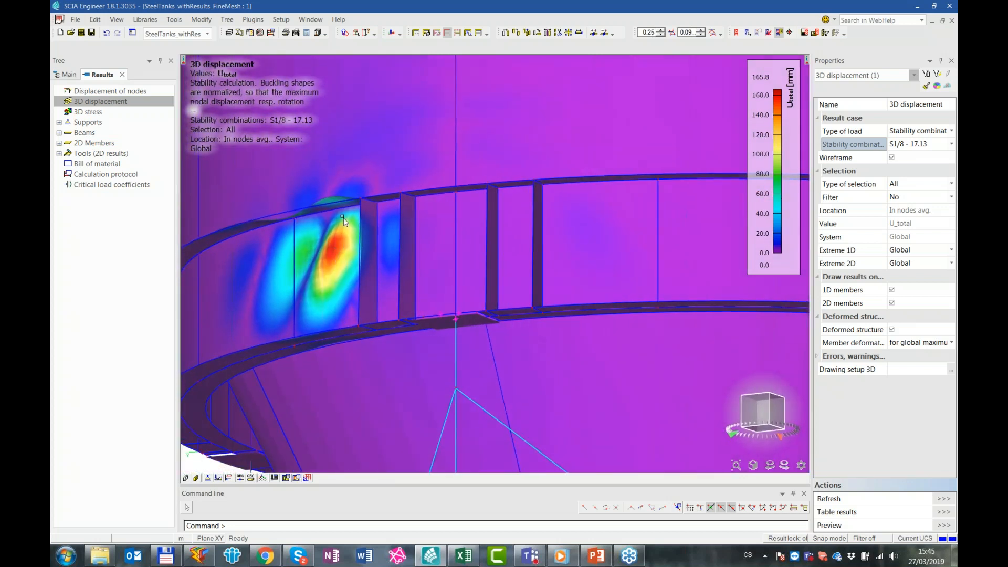
right_click_drag(422, 264, 458, 200, "shift")
right_click_drag(465, 277, 473, 251, "ctrl")
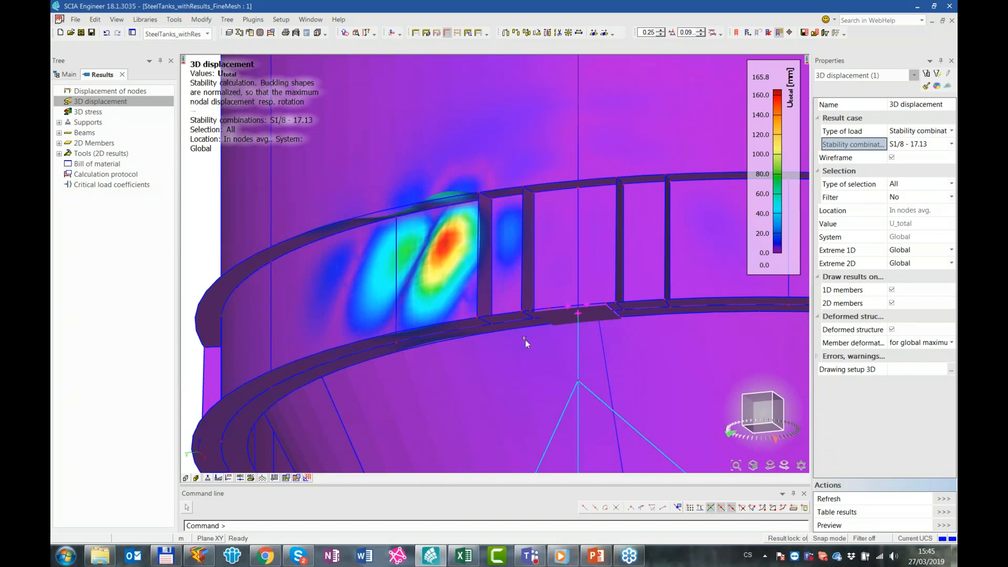
middle_click_drag(599, 230, 561, 282)
right_click_drag(597, 227, 596, 251, "ctrl")
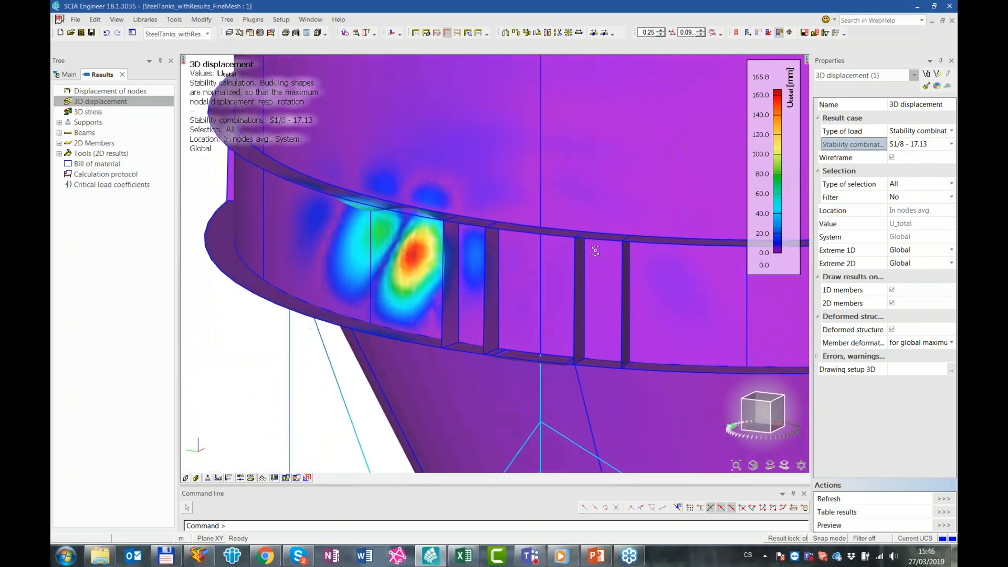
Display the 3D displacement for stability combination S1/1 - 13.29 and examine the buckling shape of the shell above the lower ring
left_click(926, 145)
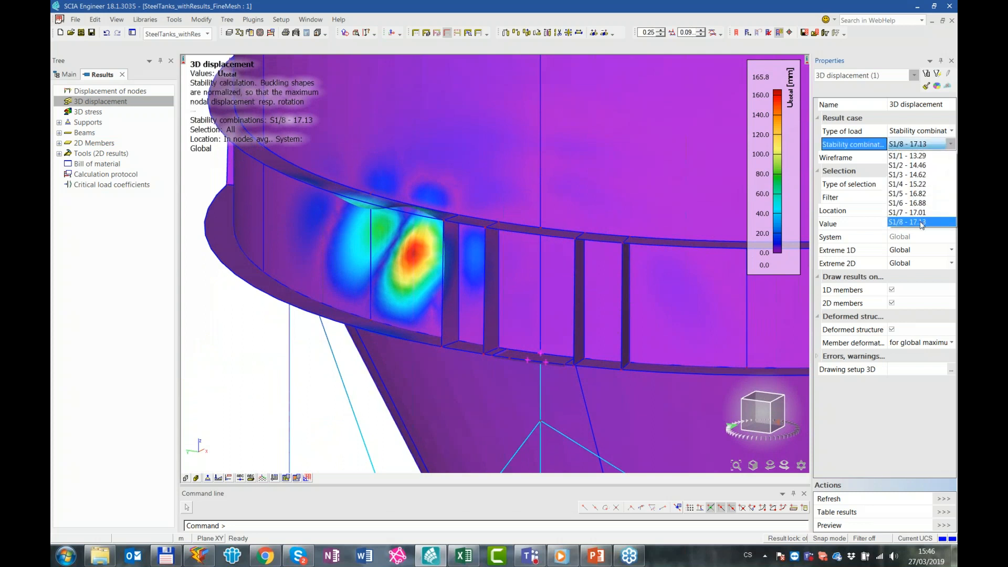
left_click(919, 156)
key("F5")
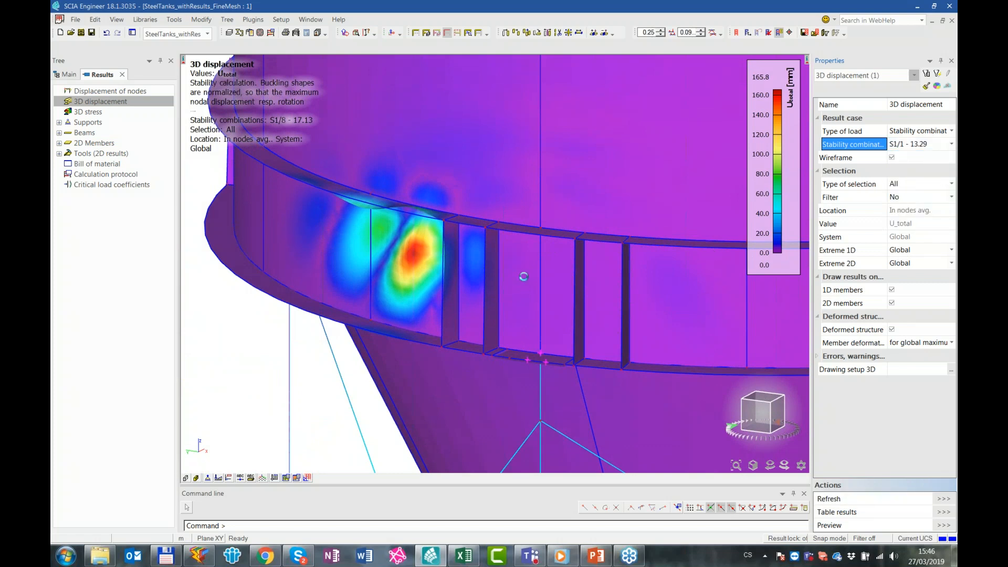
scroll(541, 269, "down", 3)
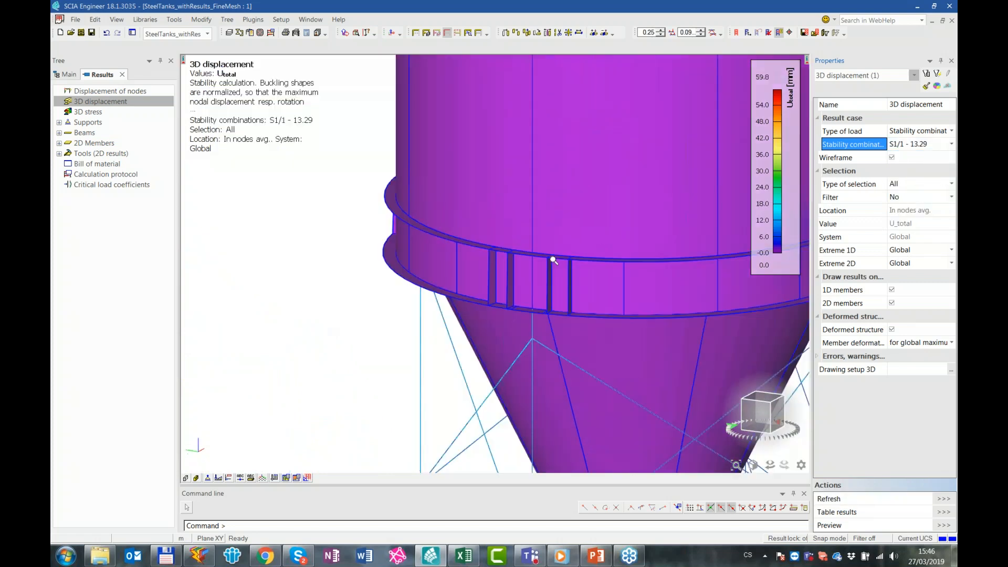
right_click_drag(508, 257, 366, 214, "ctrl")
right_click_drag(563, 272, 555, 248, "ctrl")
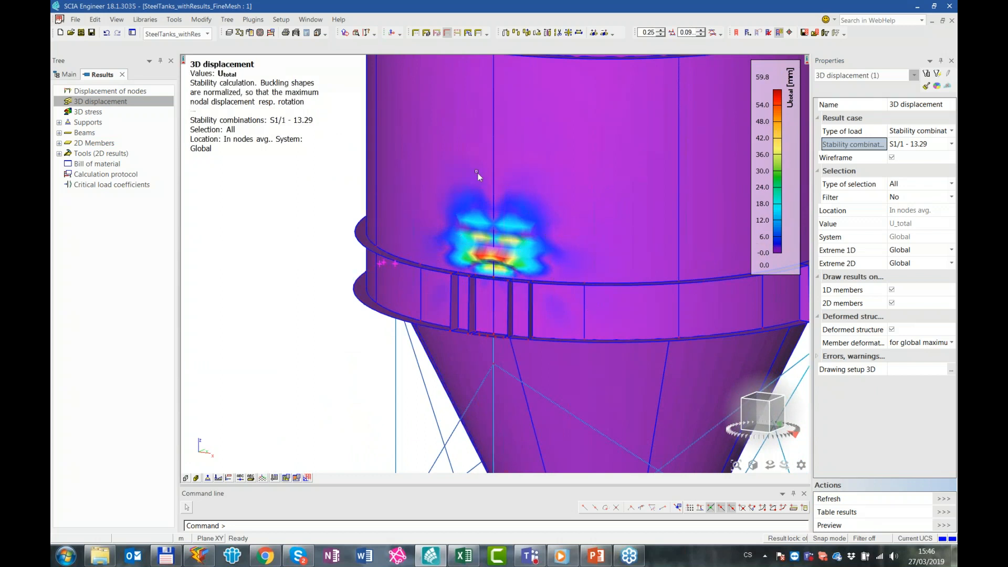
scroll(510, 270, "down", 3)
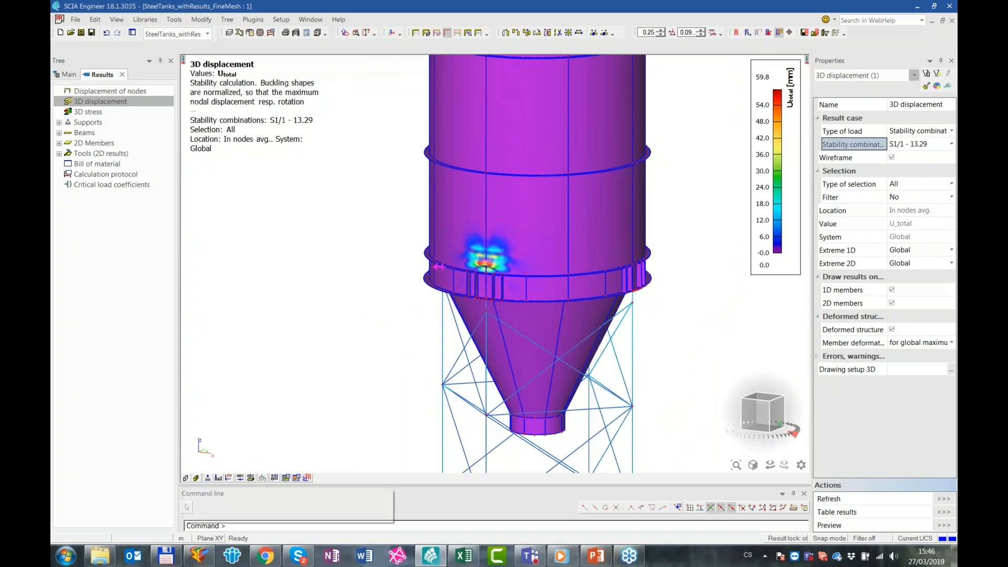
scroll(509, 277, "up", 4)
scroll(512, 288, "down", 2)
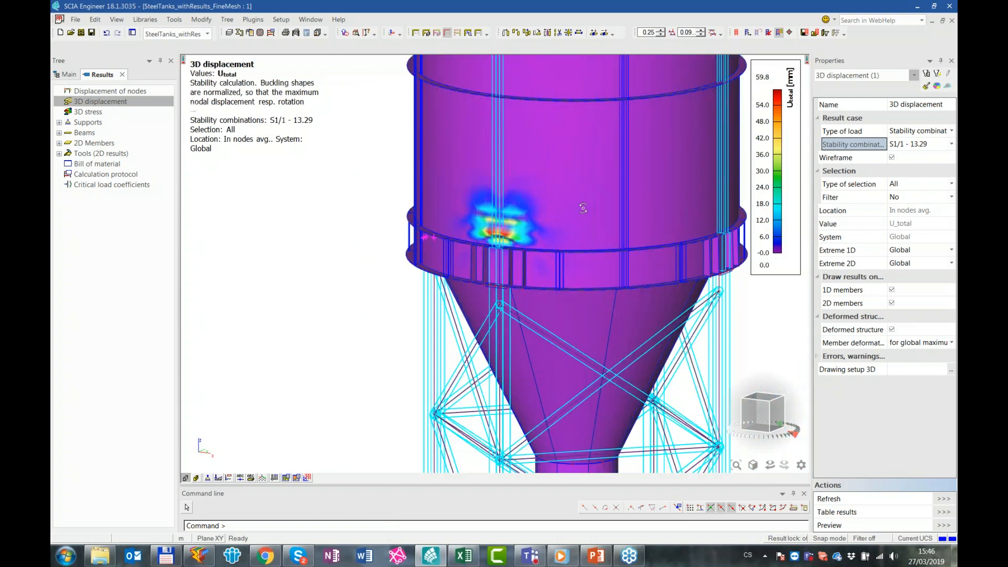
right_click_drag(583, 208, 588, 212, "ctrl")
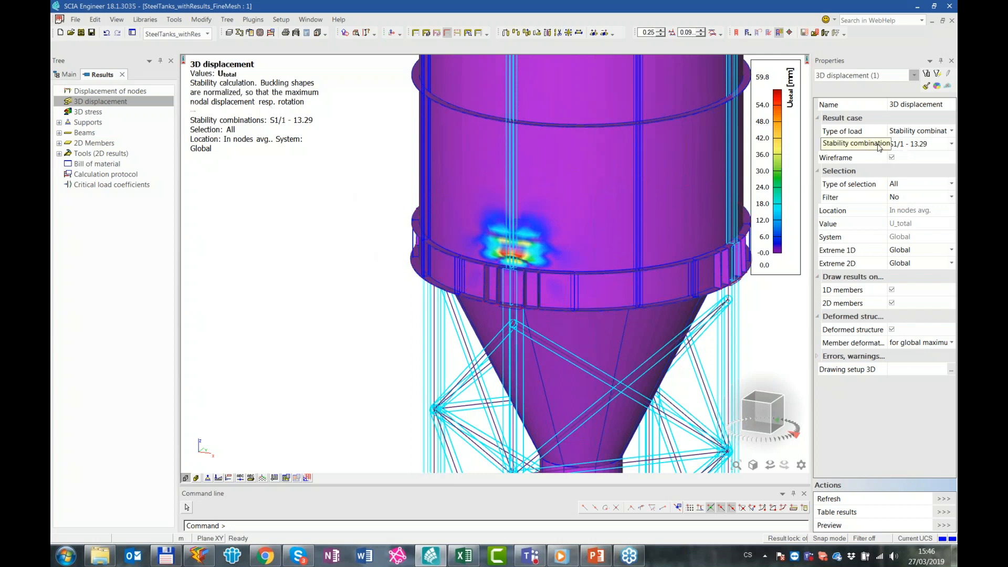
Define 2D member data for the EN 1993-1-6 shell buckling check with ideal elastic buckling resistance 13.5, manufacturing quality 25 and shell radius 3150 mm
left_click(70, 75)
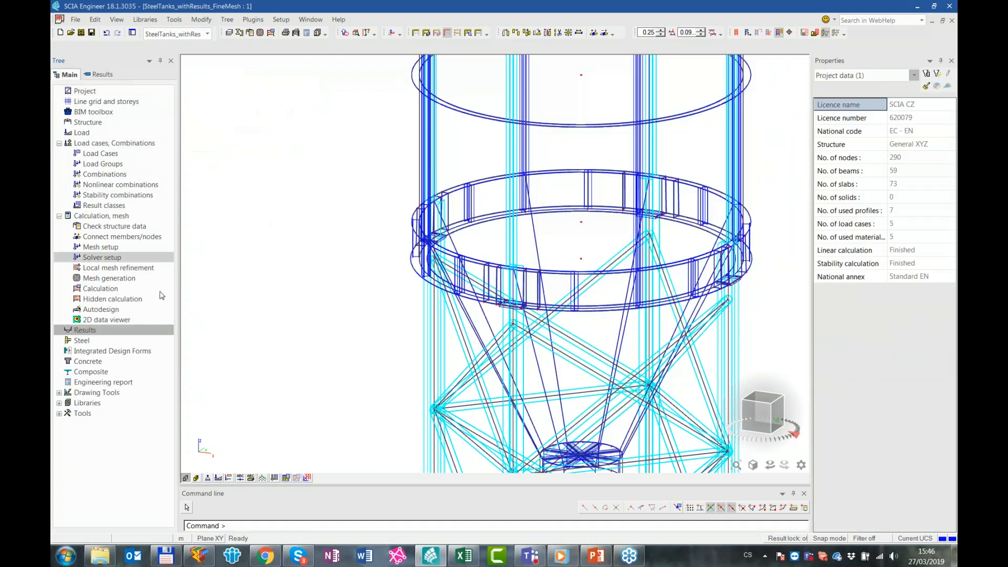
left_click(137, 356)
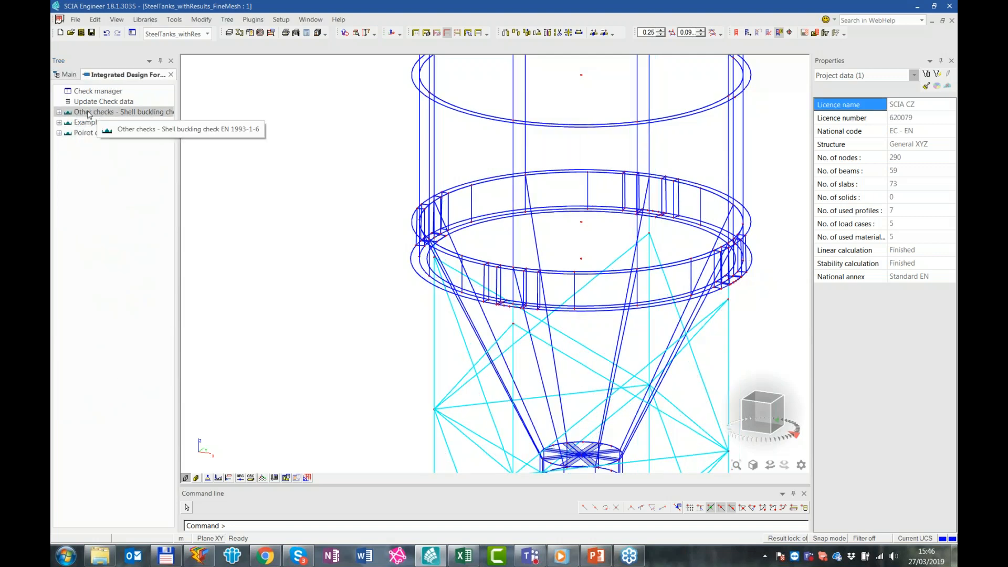
left_click(61, 113)
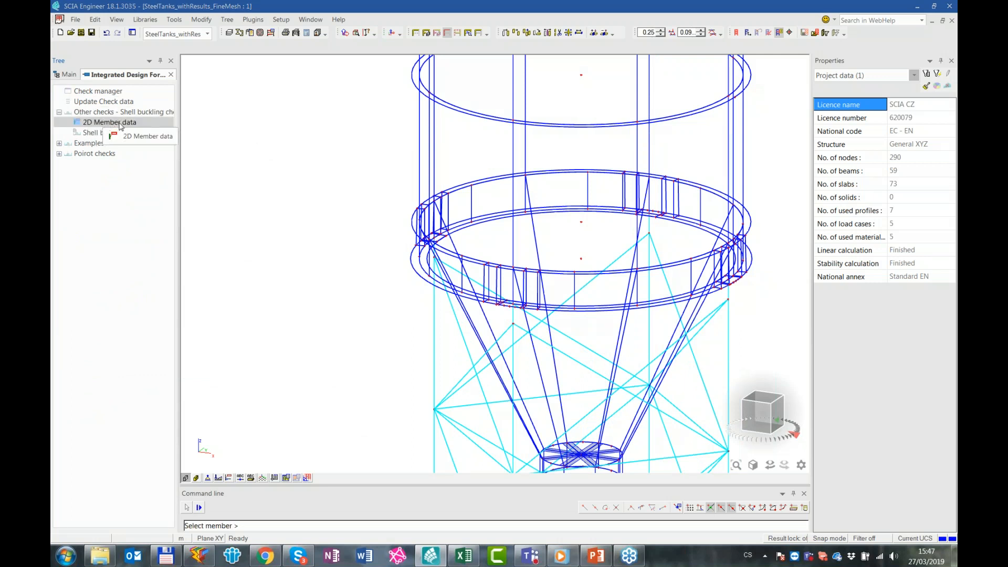
double_click(113, 123)
left_click(664, 206)
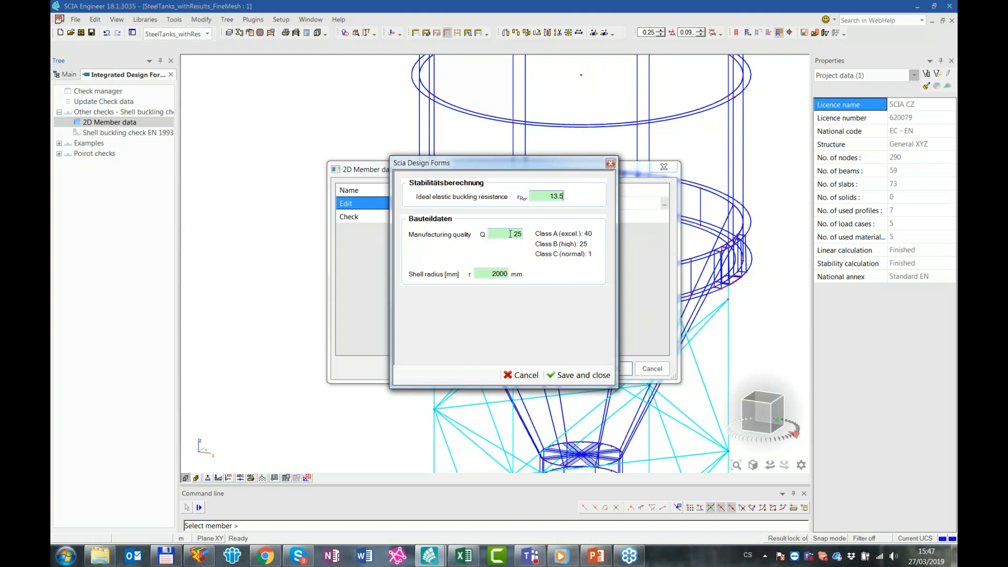
double_click(486, 273)
type("3150")
left_click(579, 374)
left_click(613, 368)
Assign the shell buckling data to the tank's 2D members using selection windows and finish the command
right_click_drag(692, 208, 690, 203, "ctrl")
left_click_drag(755, 174, 398, 154)
left_click_drag(770, 251, 385, 247)
right_click_drag(478, 245, 565, 360, "ctrl+shift")
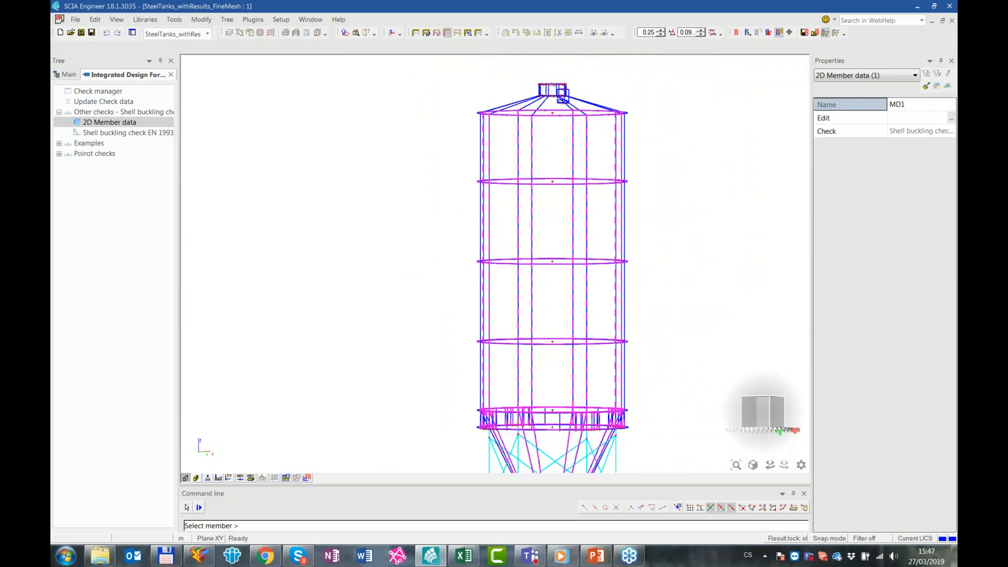
key("Escape")
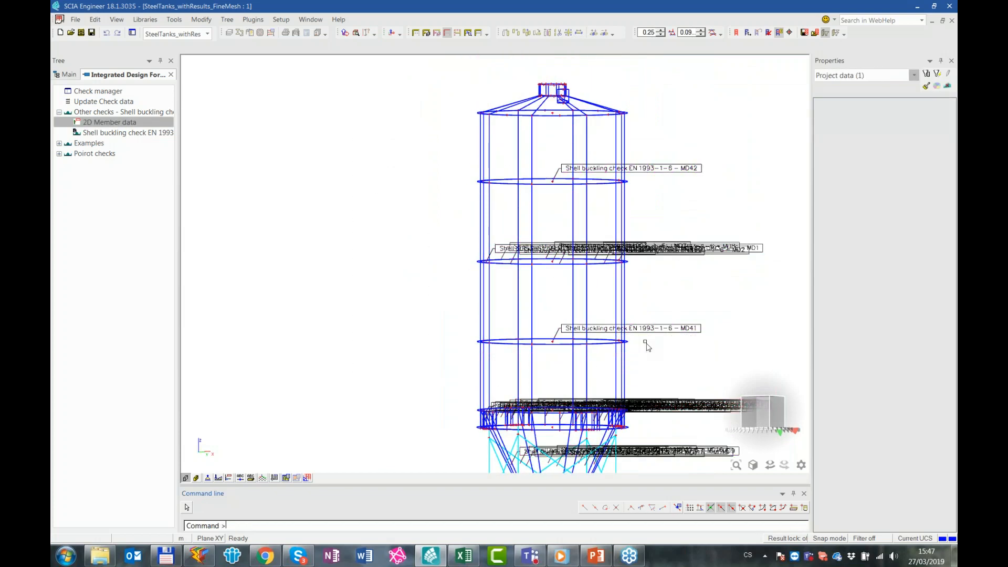
scroll(570, 388, "up", 3)
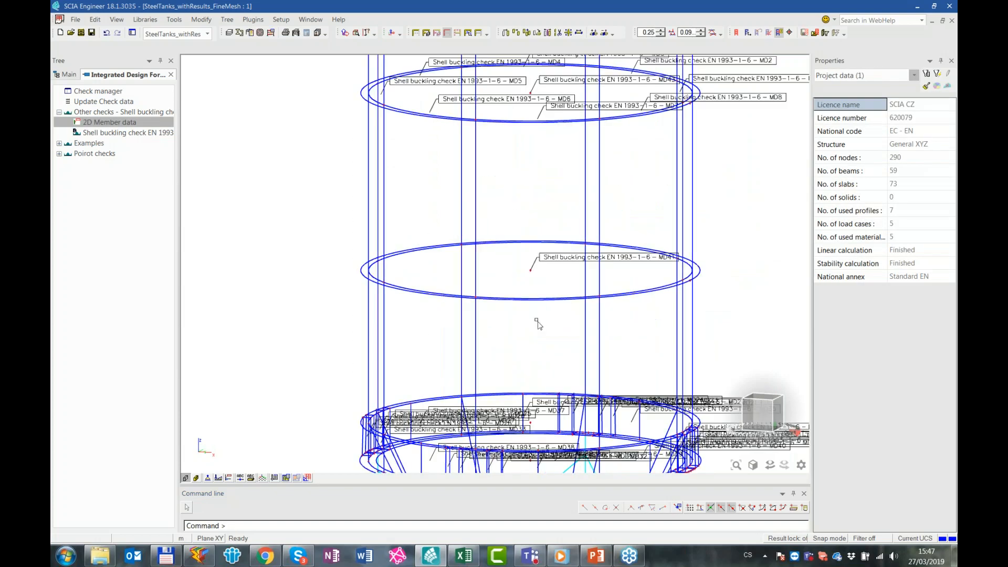
scroll(548, 292, "down", 2)
scroll(586, 306, "up", 1)
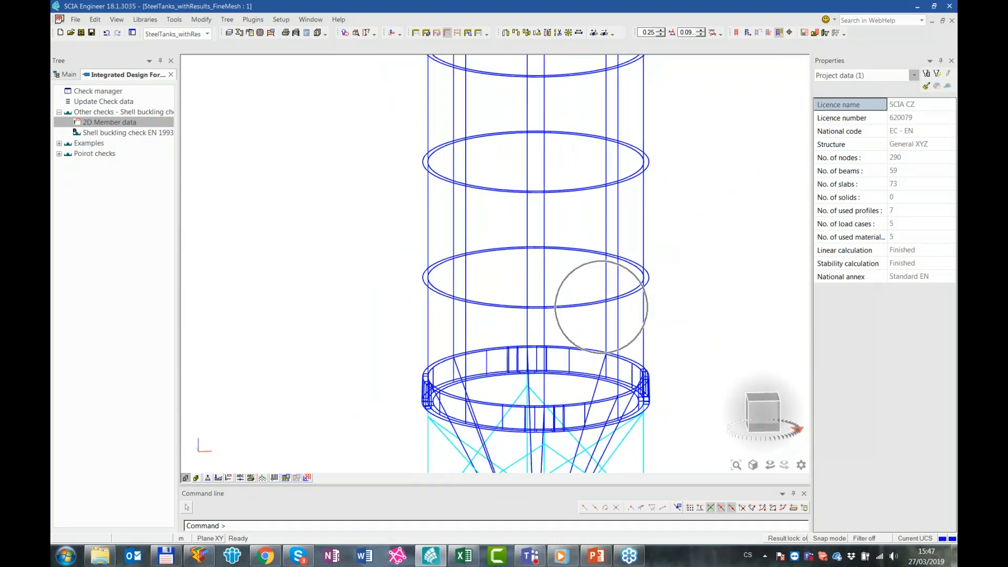
Set up the EN 1993-1-6 shell buckling check for the result class All ULS, limited to the current selection
left_click(113, 134)
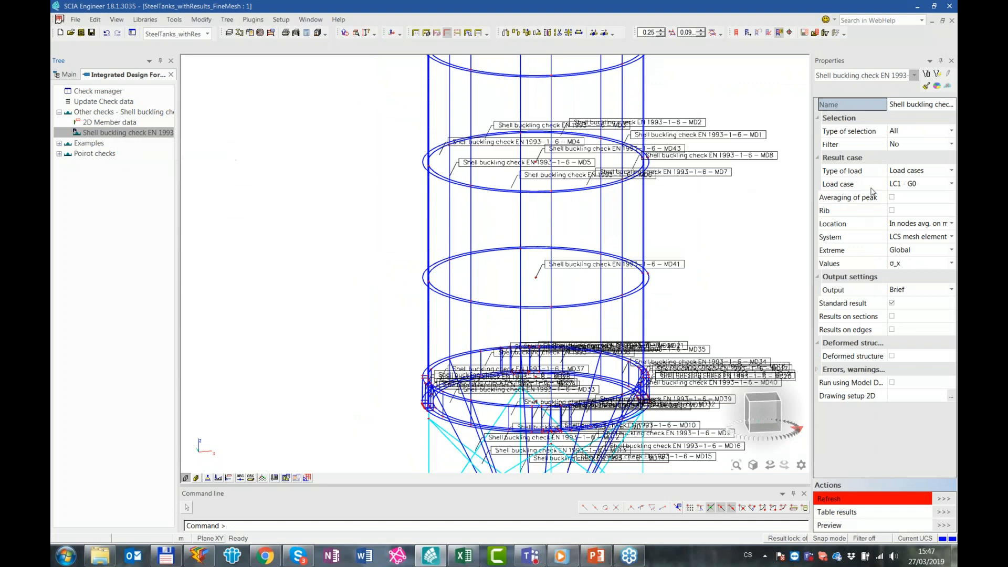
left_click(915, 172)
left_click(915, 173)
left_click(914, 202)
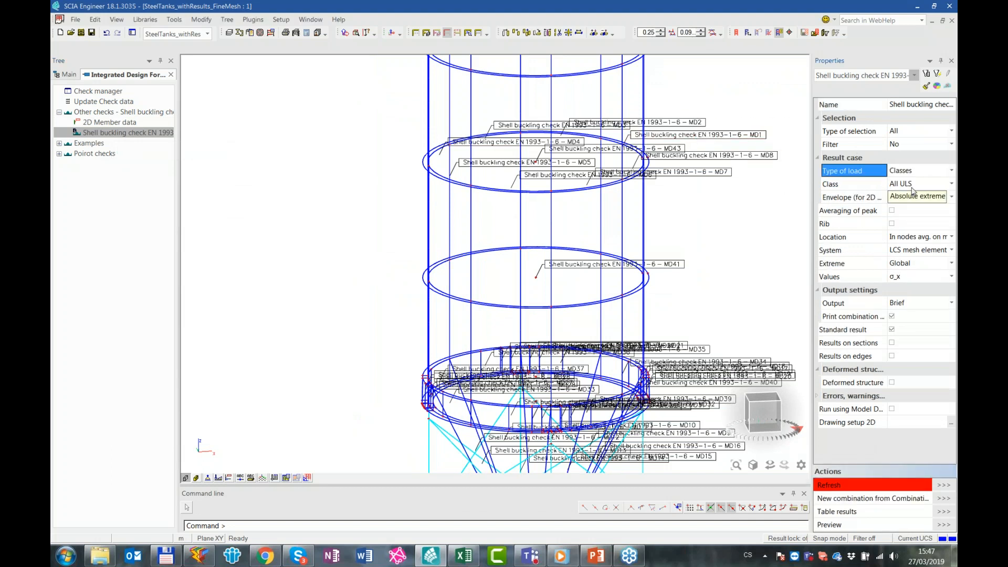
left_click(914, 185)
left_click(912, 185)
left_click(913, 185)
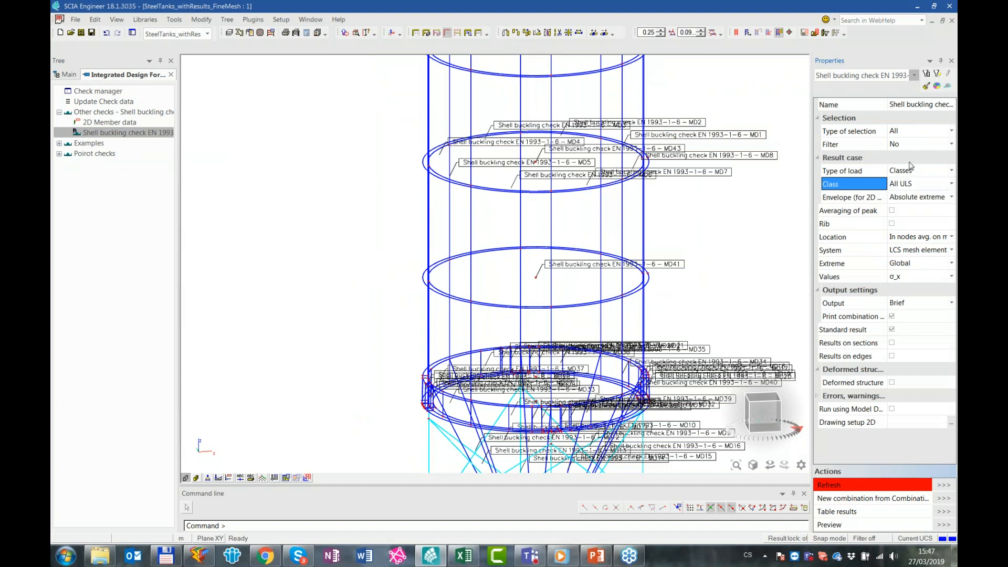
left_click(902, 131)
left_click(901, 131)
left_click(899, 152)
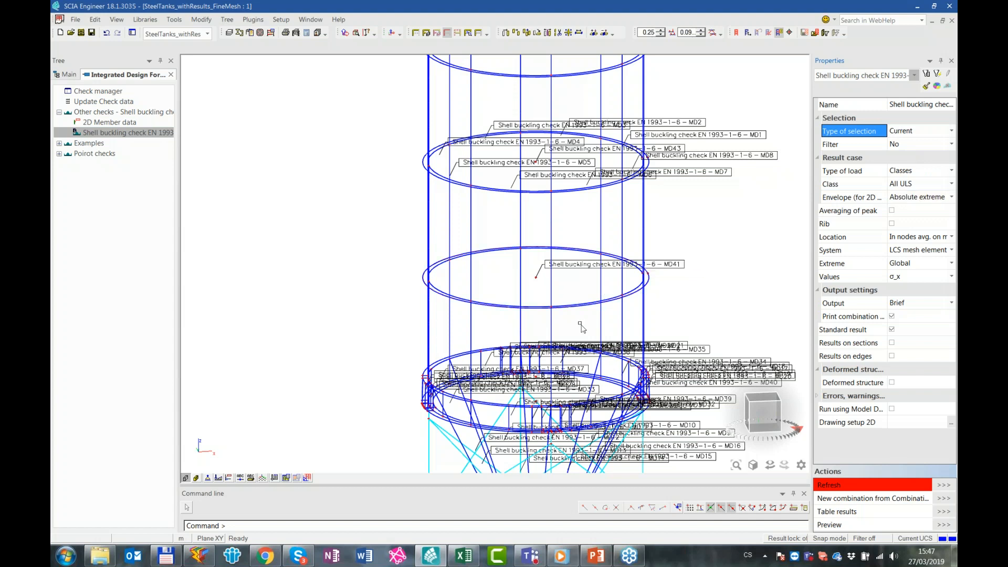
Display the η_r,Rd shell buckling check results for shell members S22 and S24
right_click_drag(616, 325, 588, 320, "ctrl")
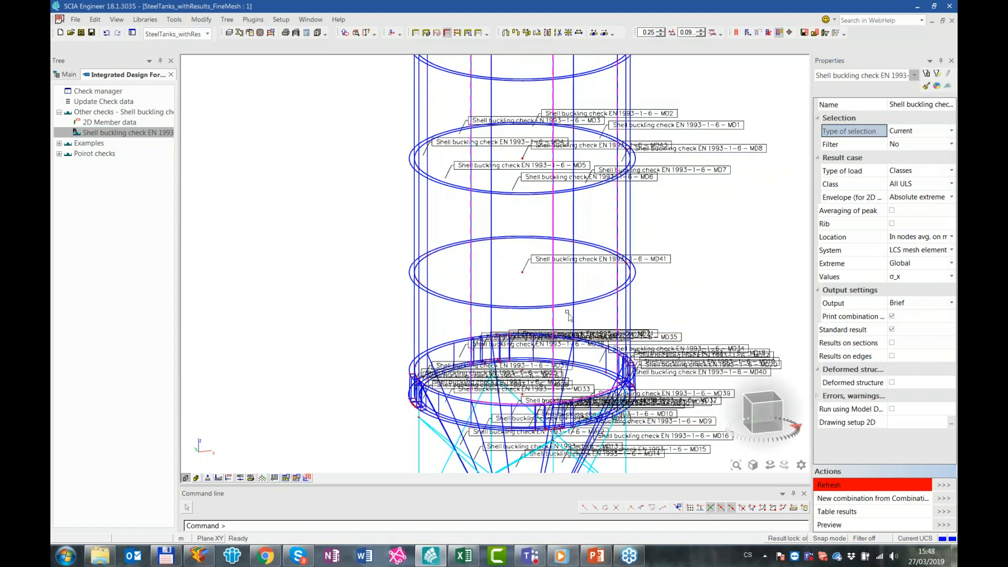
left_click(554, 316)
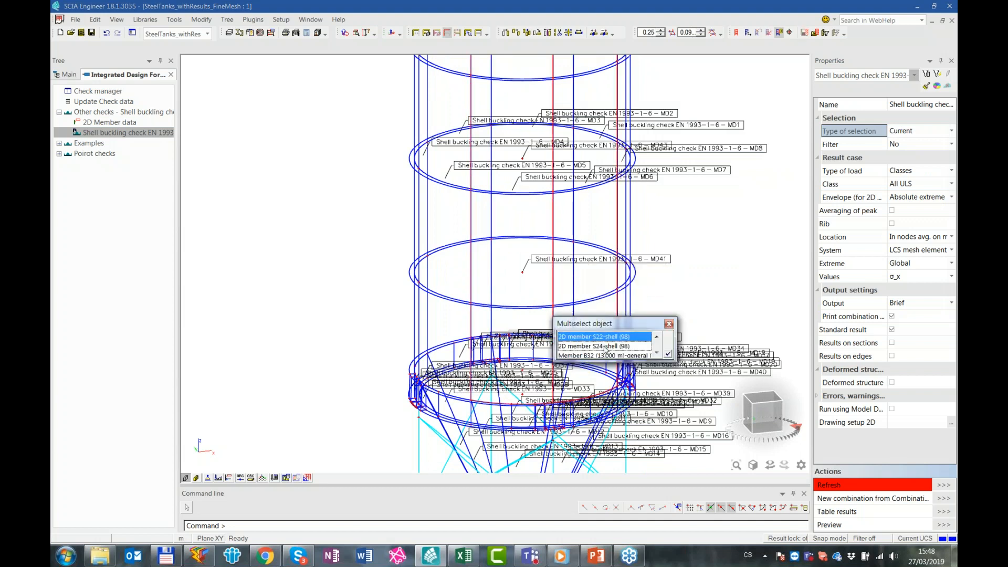
left_click(668, 354)
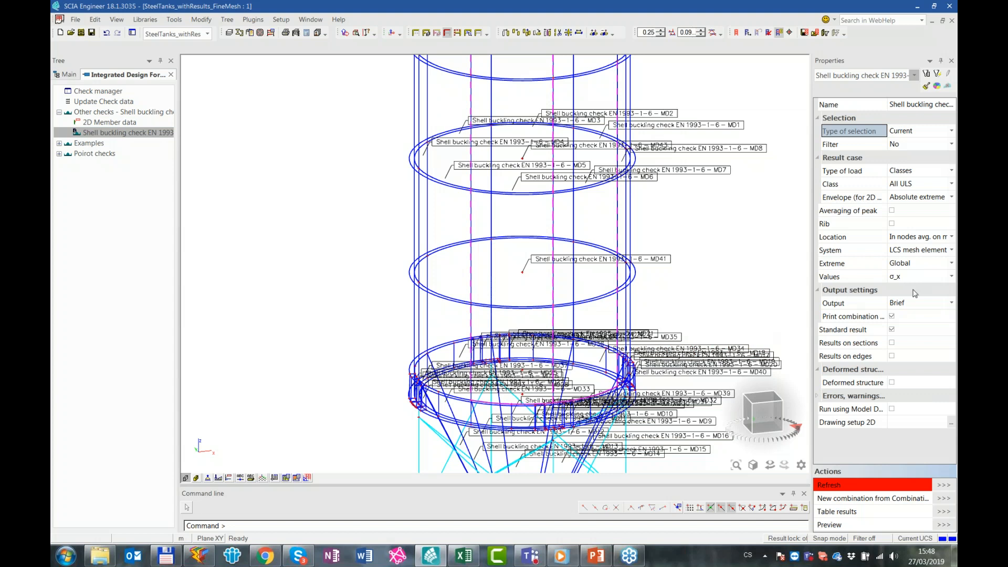
left_click(908, 277)
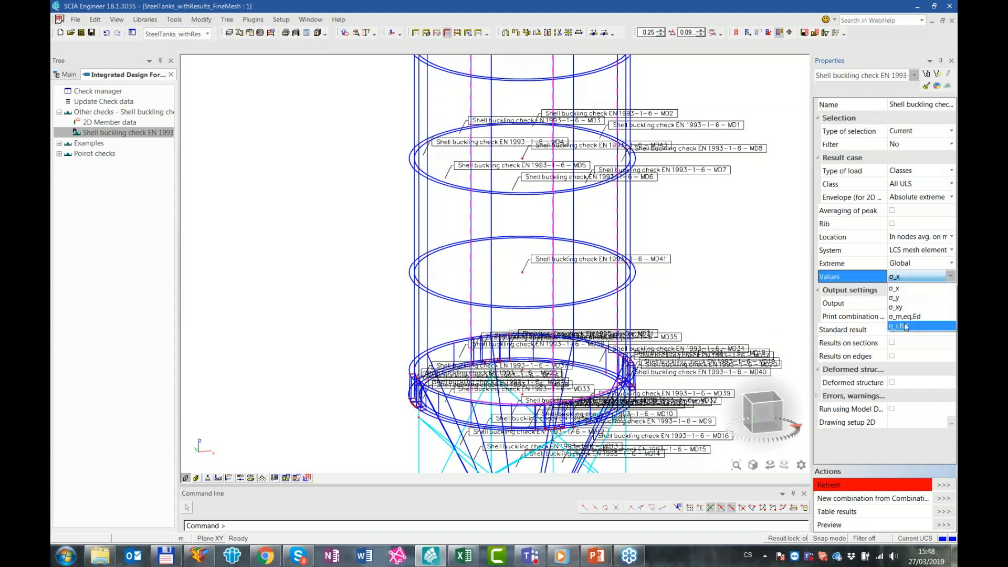
left_click(911, 331)
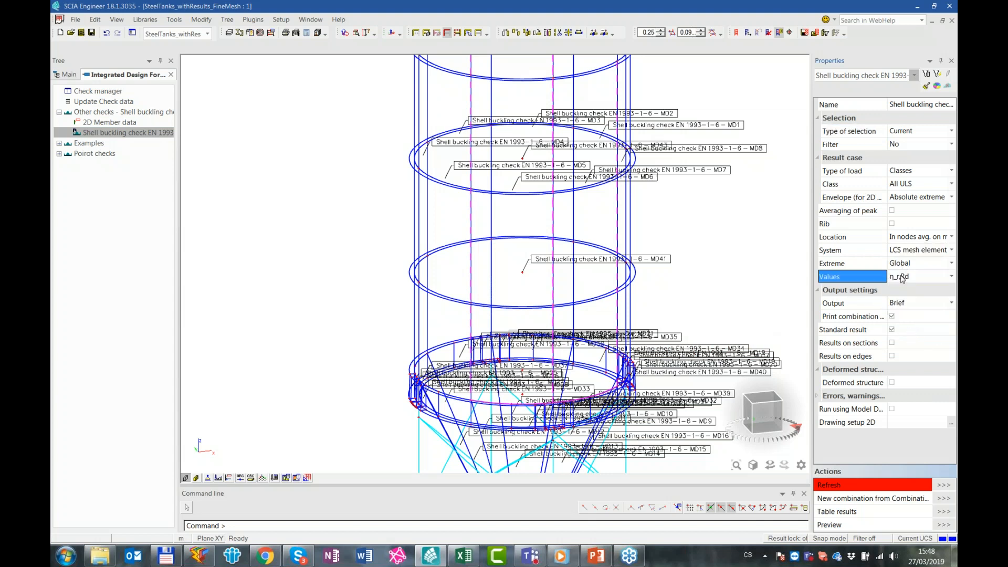
left_click(940, 484)
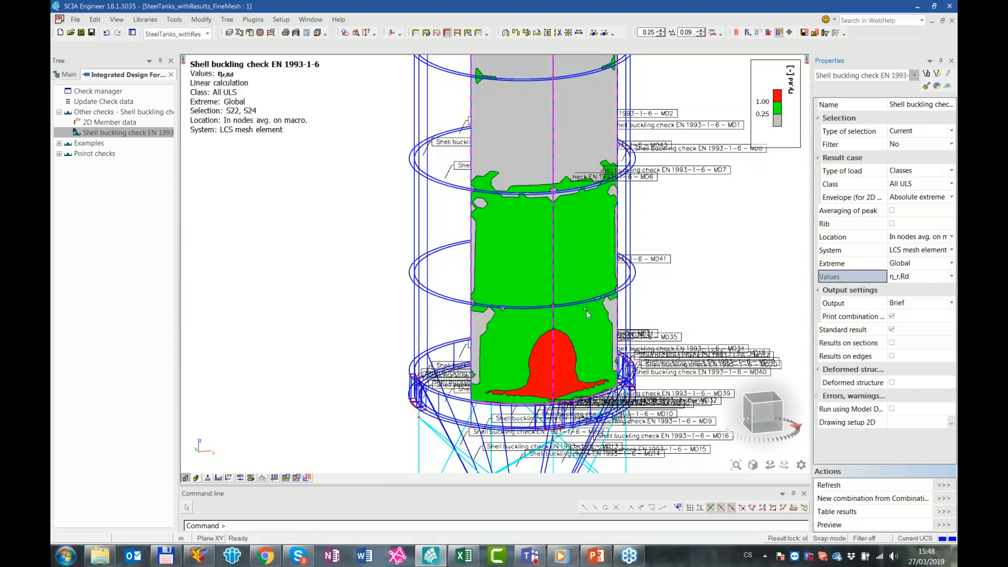
Examine the η_r,Rd distribution over the two shells, especially the zone above the lower ring at the column
scroll(679, 266, "down", 3)
right_click_drag(679, 266, 654, 269, "ctrl")
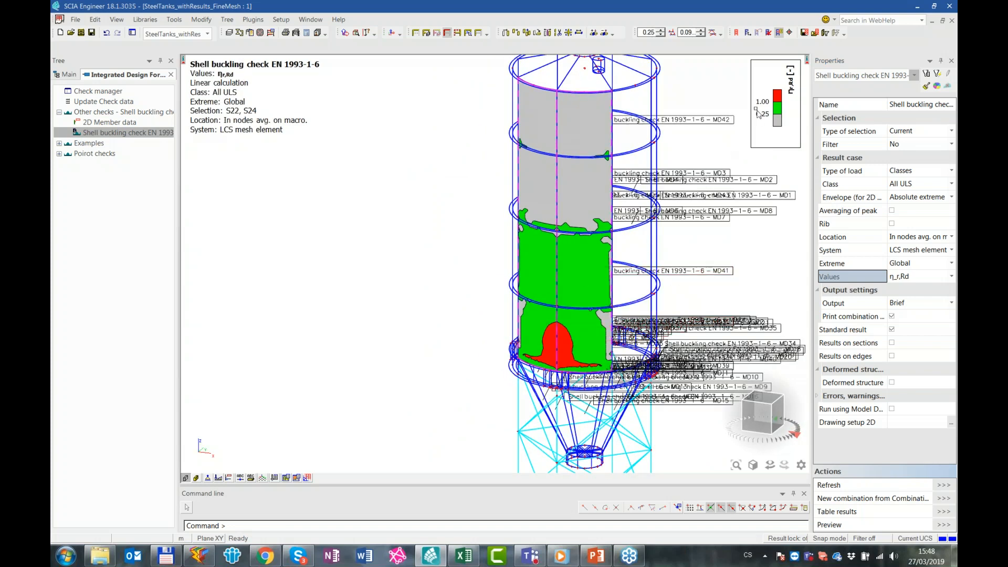
scroll(584, 373, "up", 3)
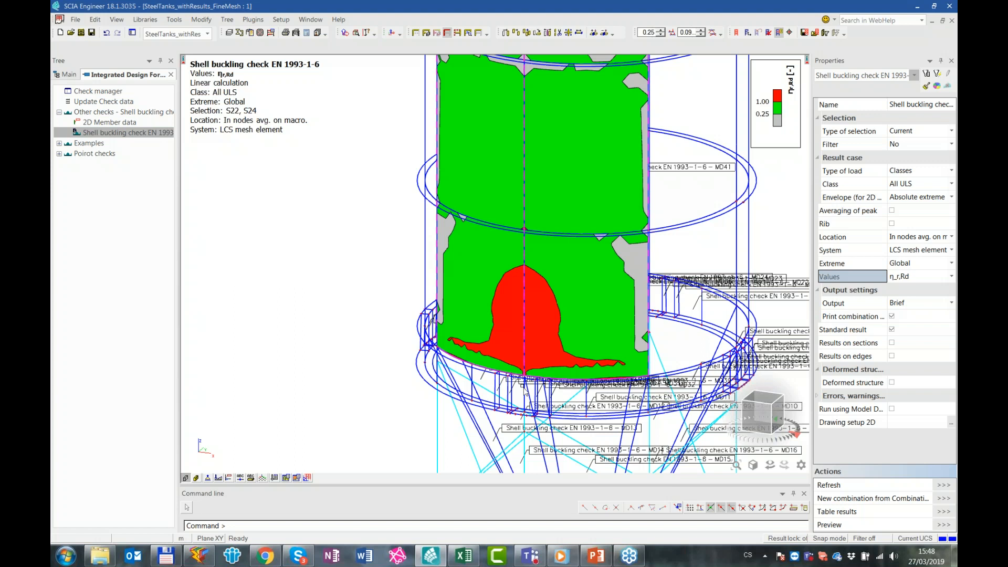
scroll(526, 391, "up", 2)
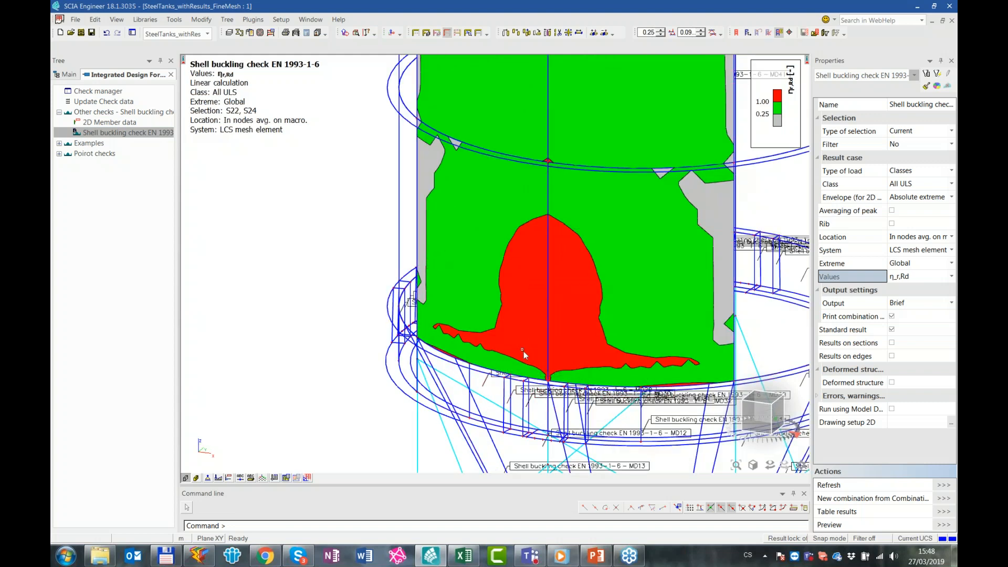
scroll(518, 357, "up", 2)
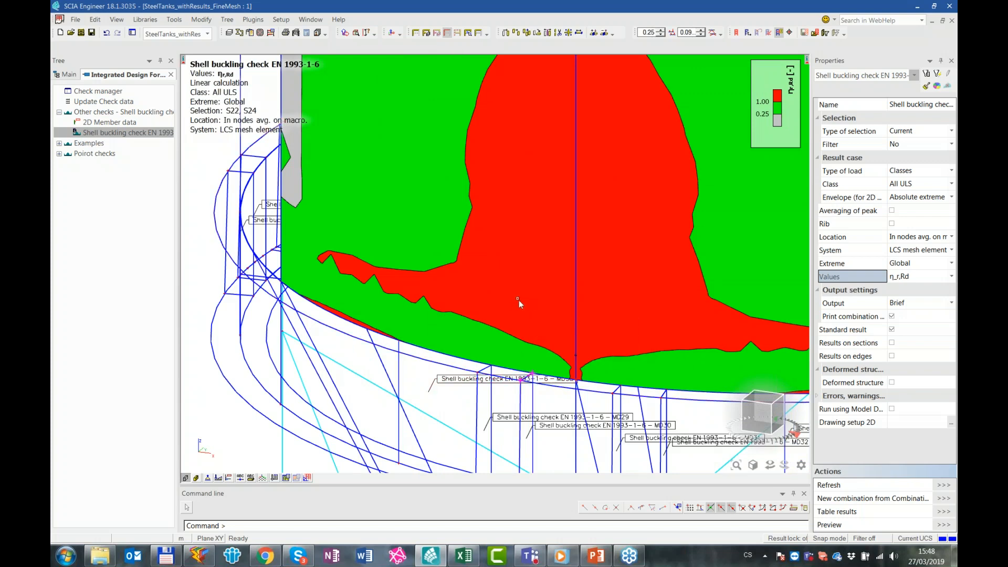
scroll(548, 279, "down", 2)
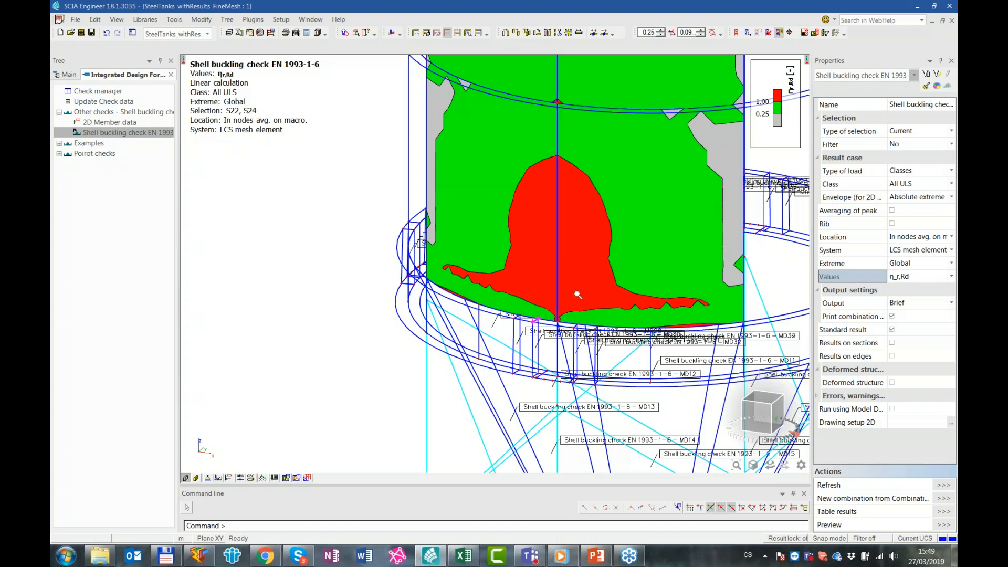
scroll(578, 294, "down", 3)
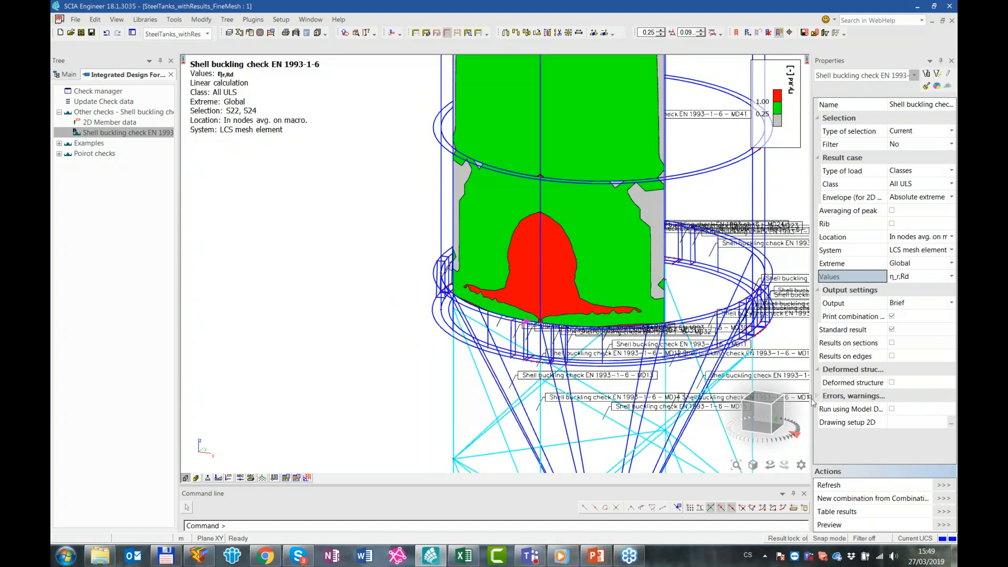
Set the shell buckling check output to Detailed and read its report preview through to the unity check and utilization formulas
left_click(902, 303)
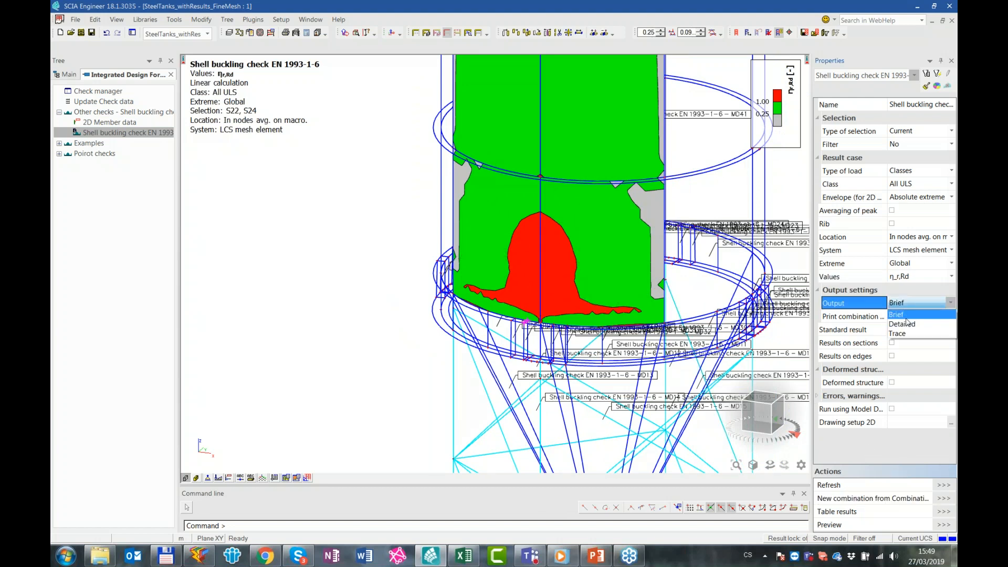
left_click(908, 324)
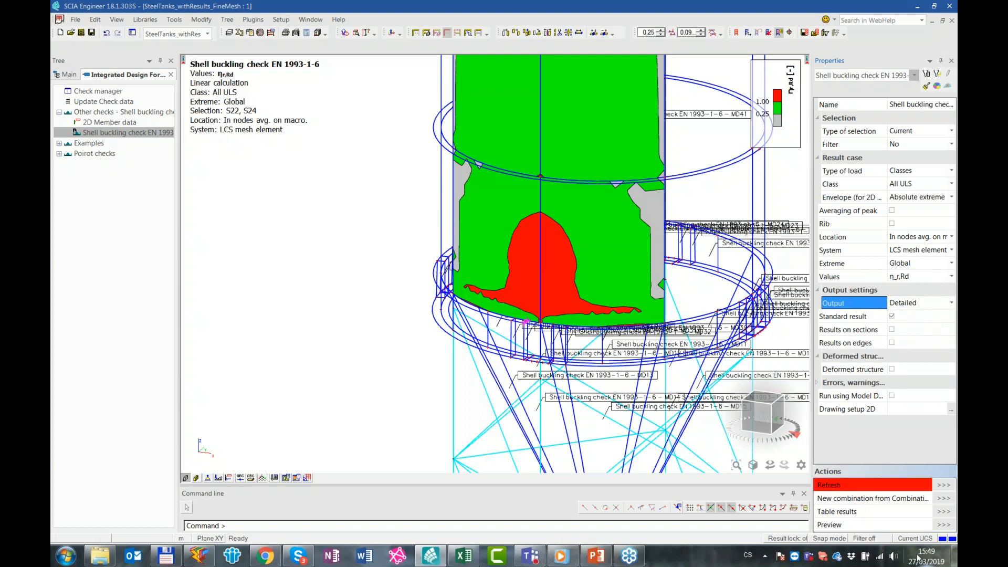
left_click(944, 525)
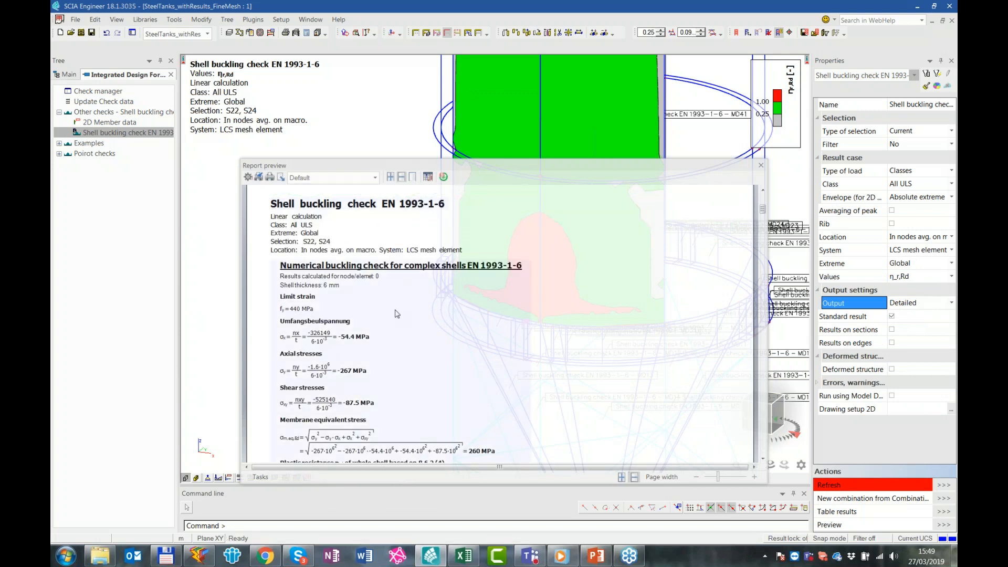
scroll(336, 252, "down", 5)
scroll(315, 215, "down", 3)
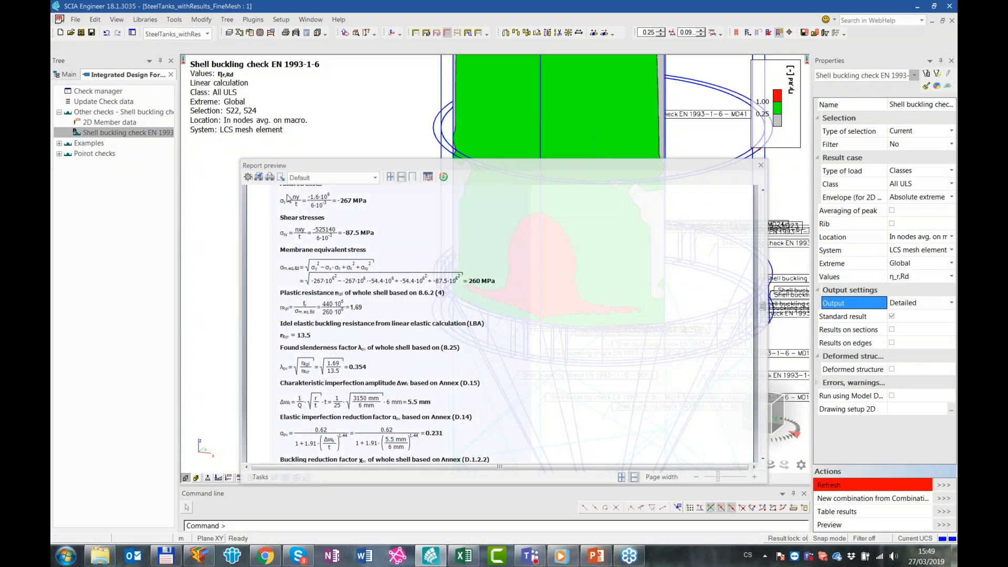
scroll(312, 218, "up", 2)
scroll(488, 284, "down", 2)
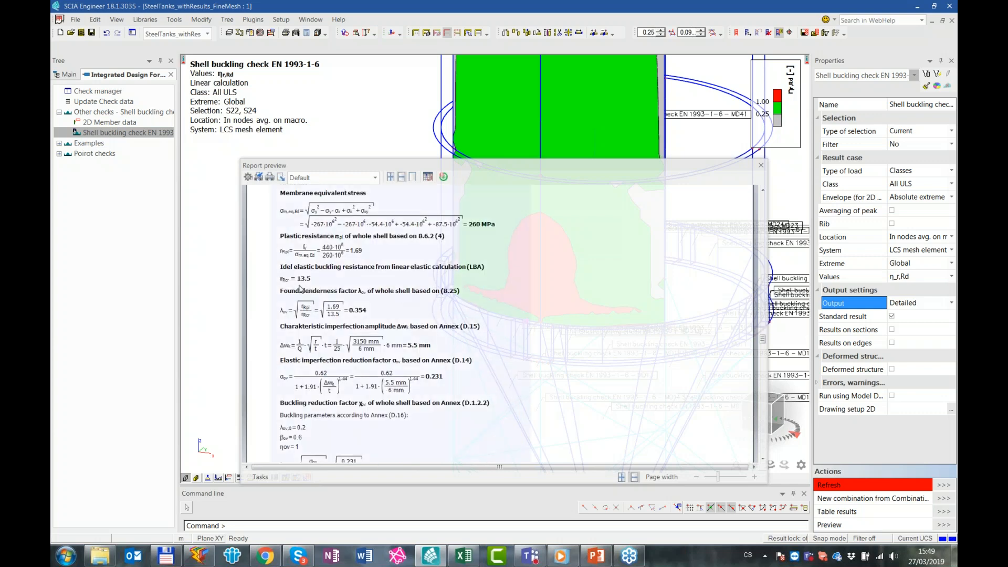
scroll(483, 273, "down", 6)
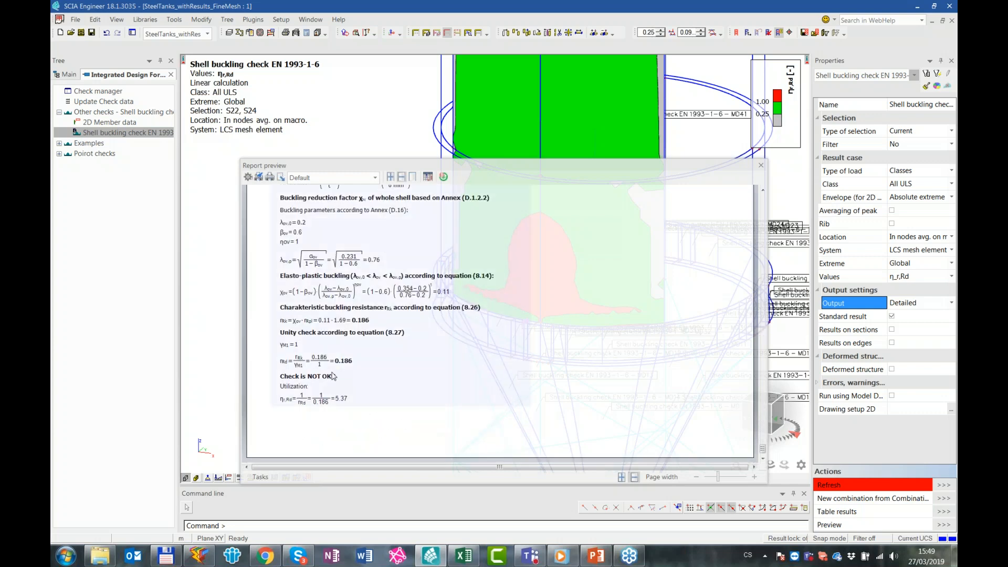
key("ctrl")
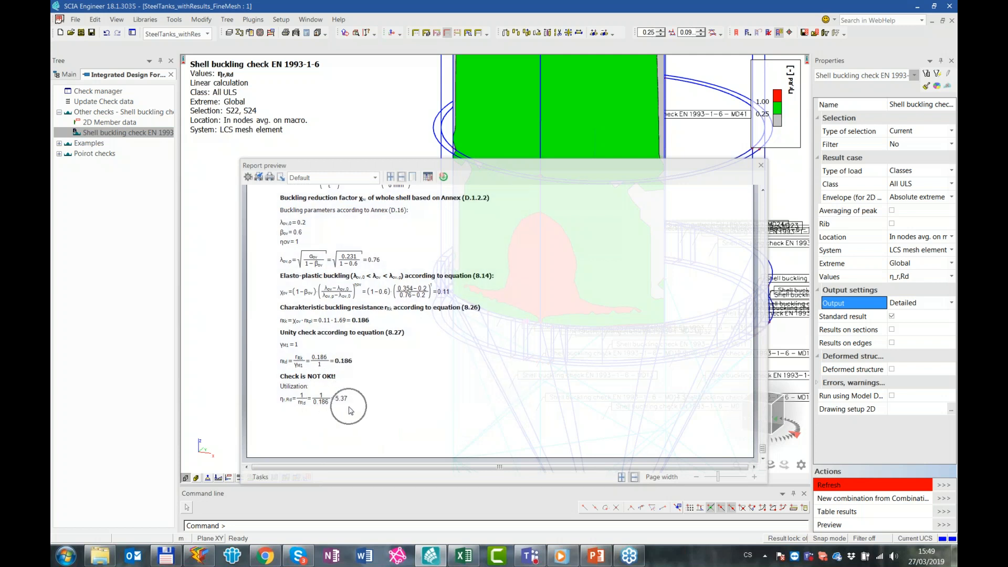
left_click(761, 164)
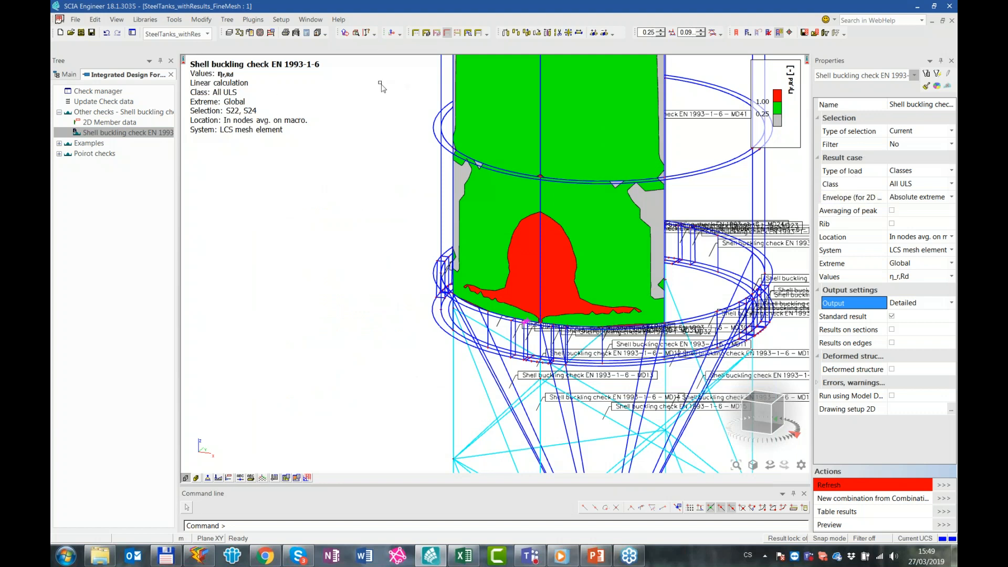
Switch to the SteelTanks_withResults project, close it and reopen it from the recent projects
left_click(207, 33)
left_click(198, 48)
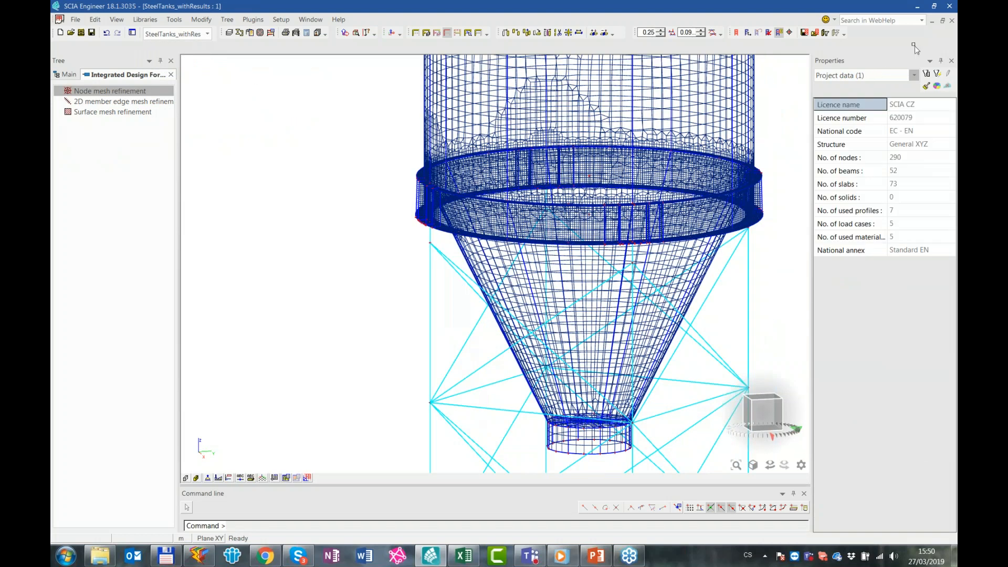
left_click(953, 21)
left_click(547, 311)
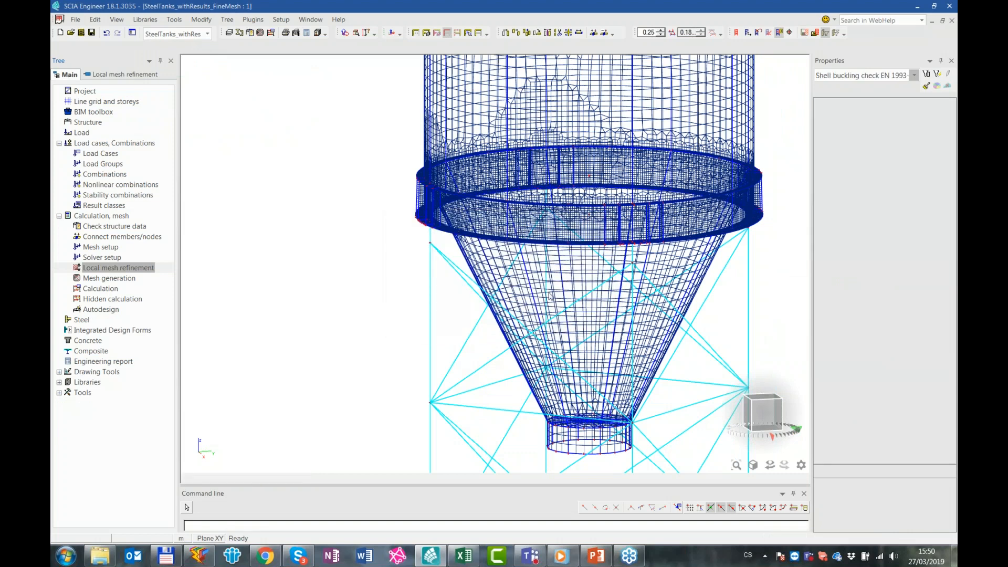
left_click(525, 320)
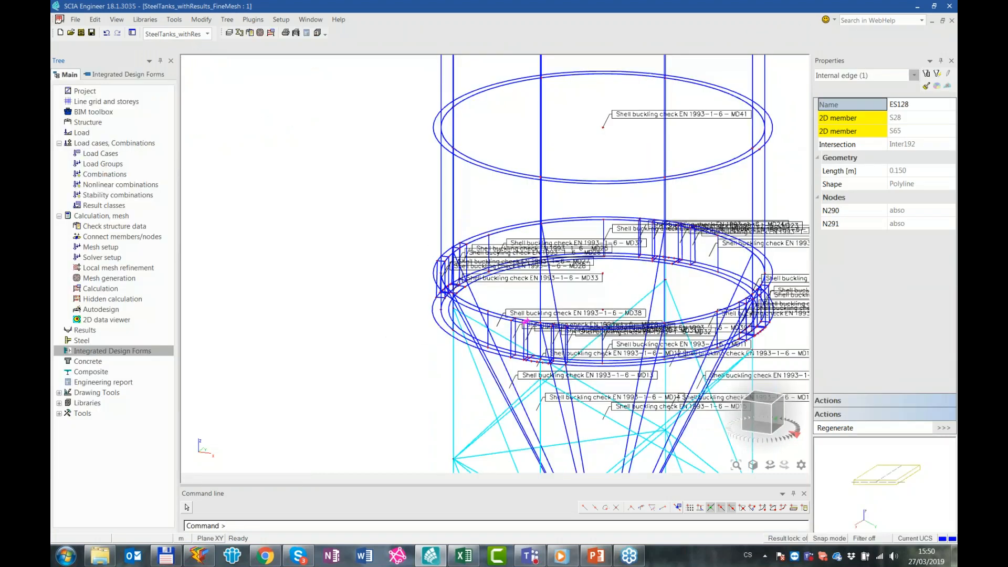
left_click(75, 20)
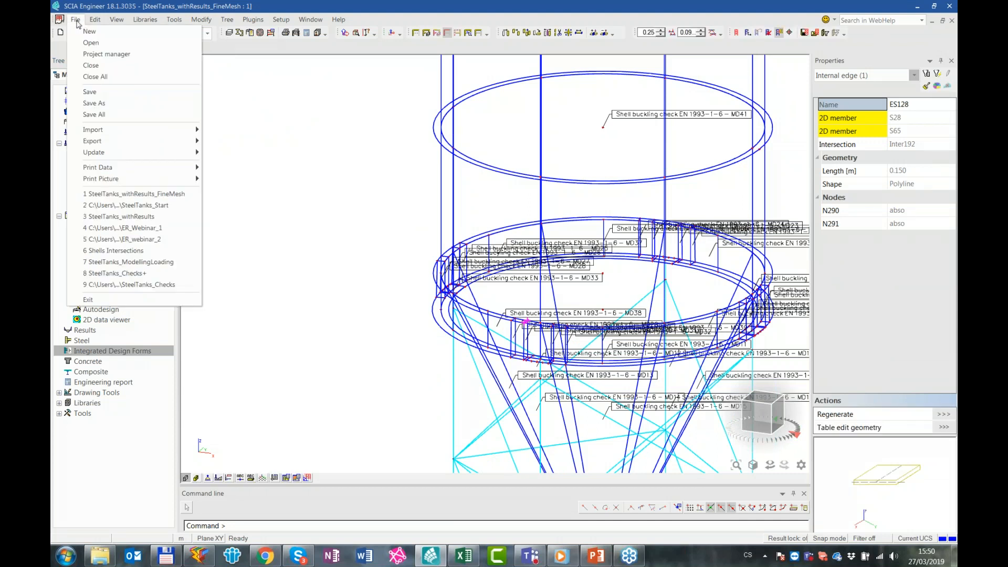
left_click(166, 217)
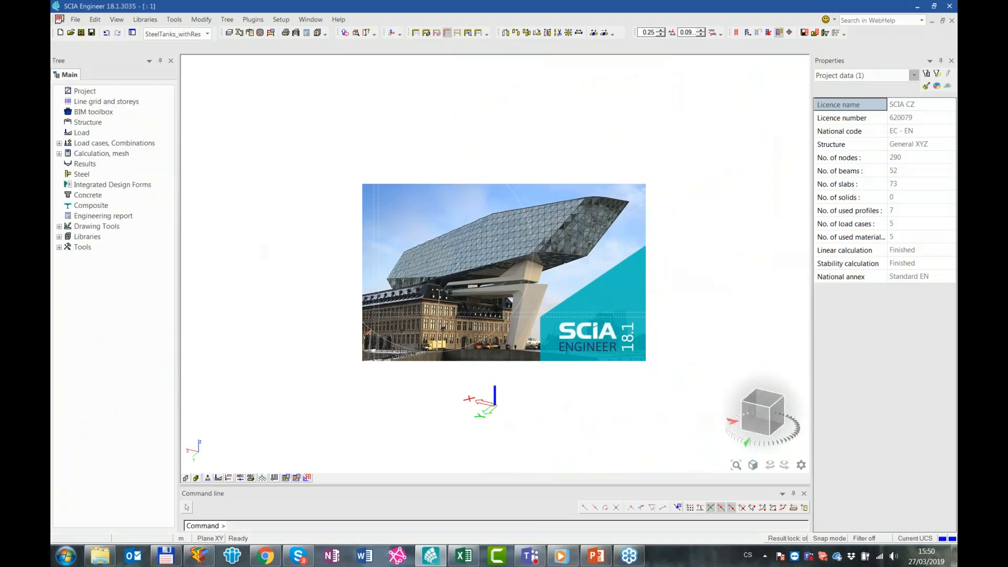
Open Report_1 of the SteelTanks_withResults project from the engineering report manager
left_click(84, 216)
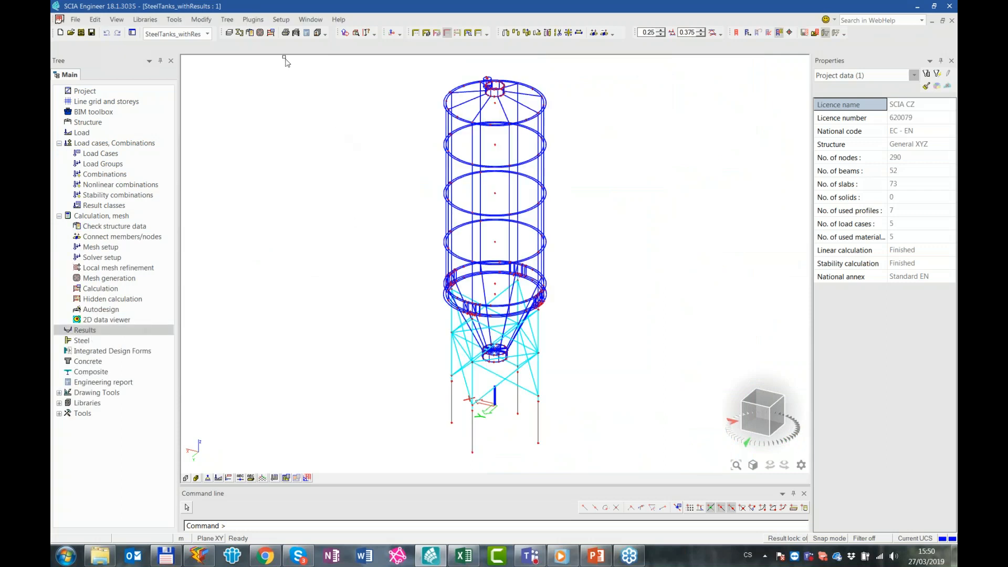
left_click(306, 32)
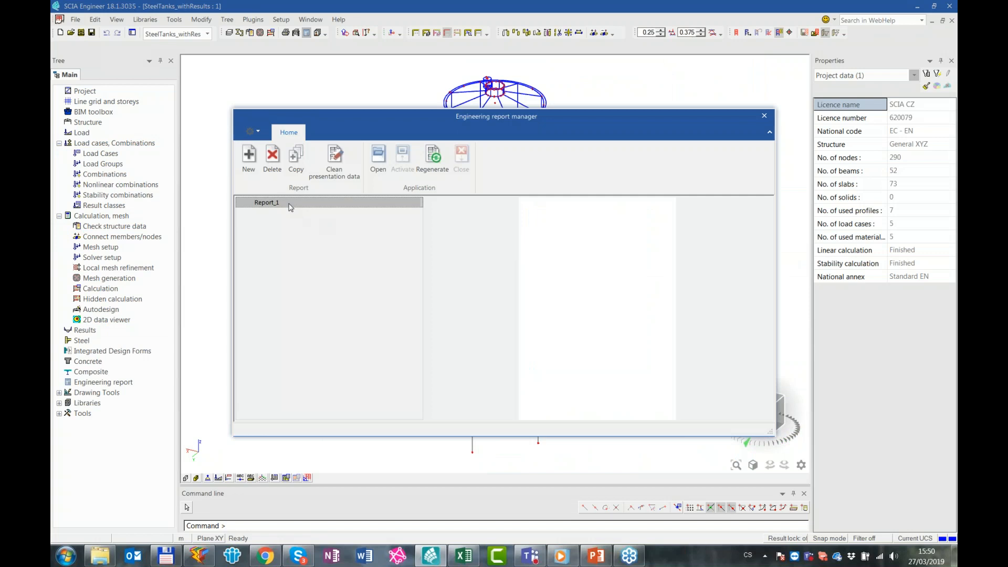
double_click(291, 204)
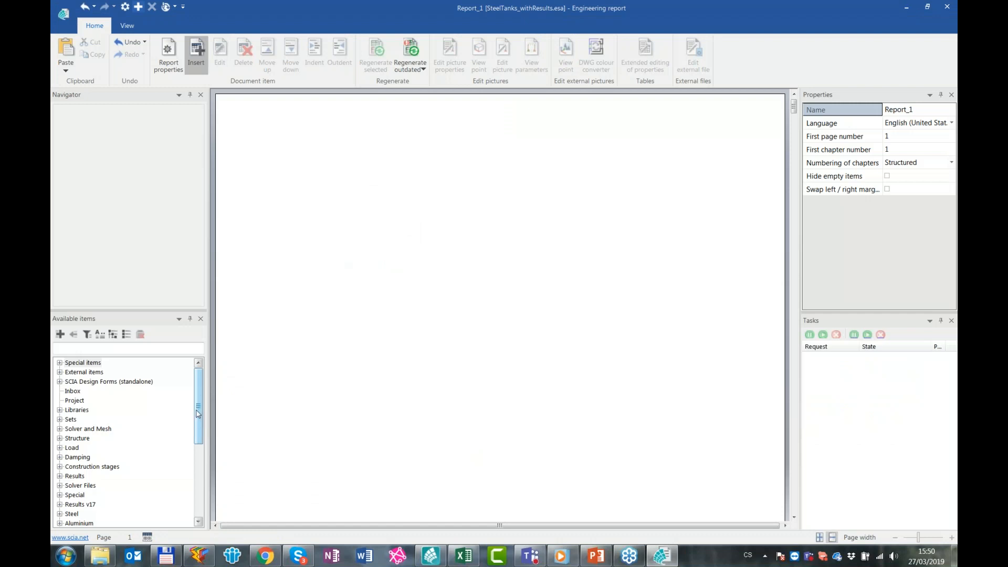
Switch to Chrome and browse the SCIA YouTube channel's Quick Start Learning Videos and Webinars for the English project documentation webinar
left_click(270, 562)
left_click(824, 10)
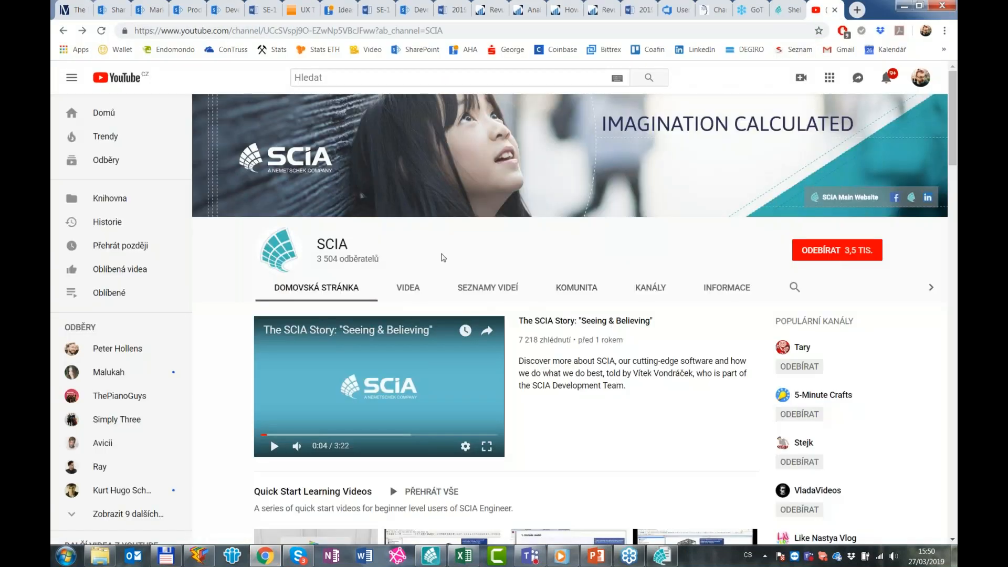
scroll(457, 284, "down", 3)
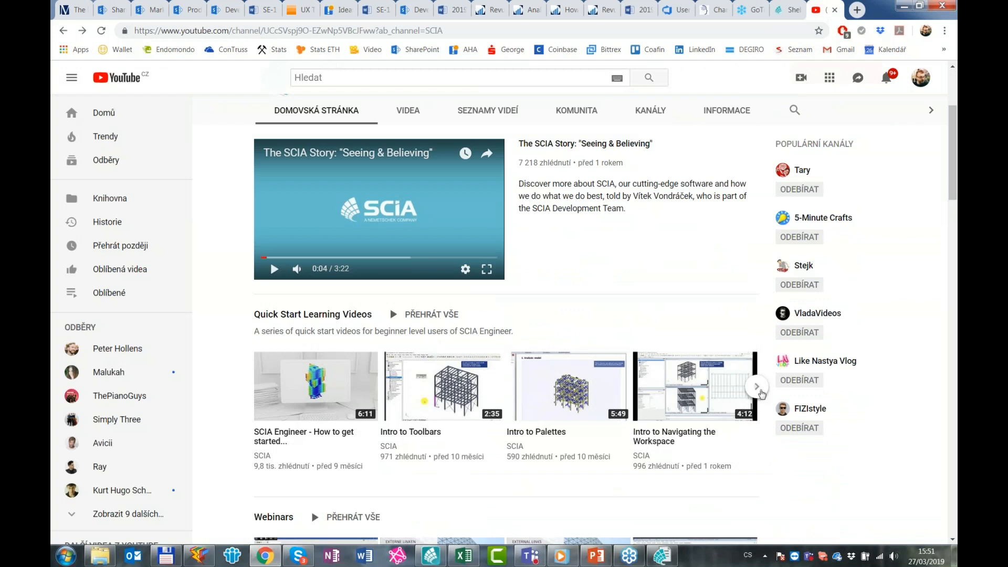
left_click(760, 391)
left_click(758, 387)
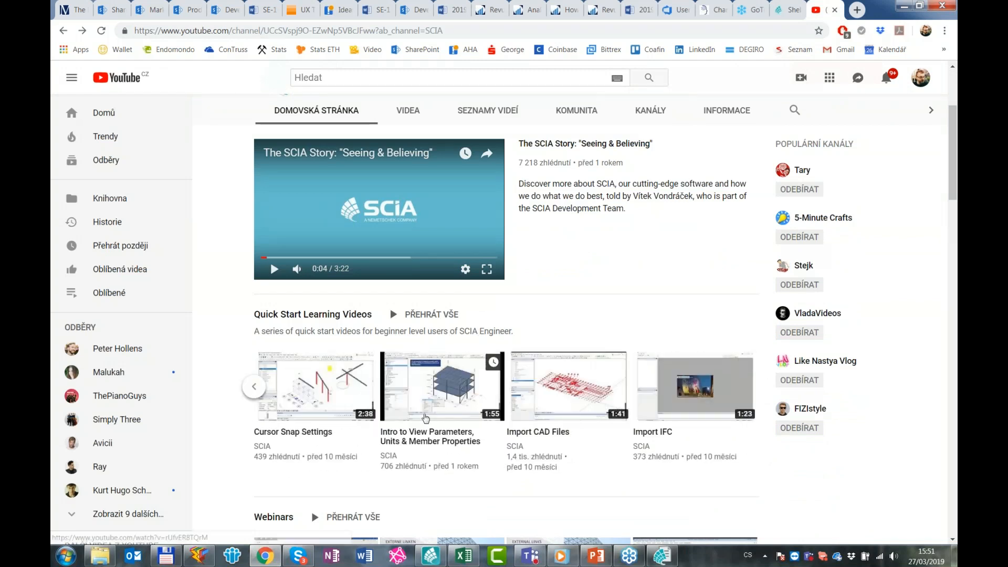
scroll(751, 368, "down", 3)
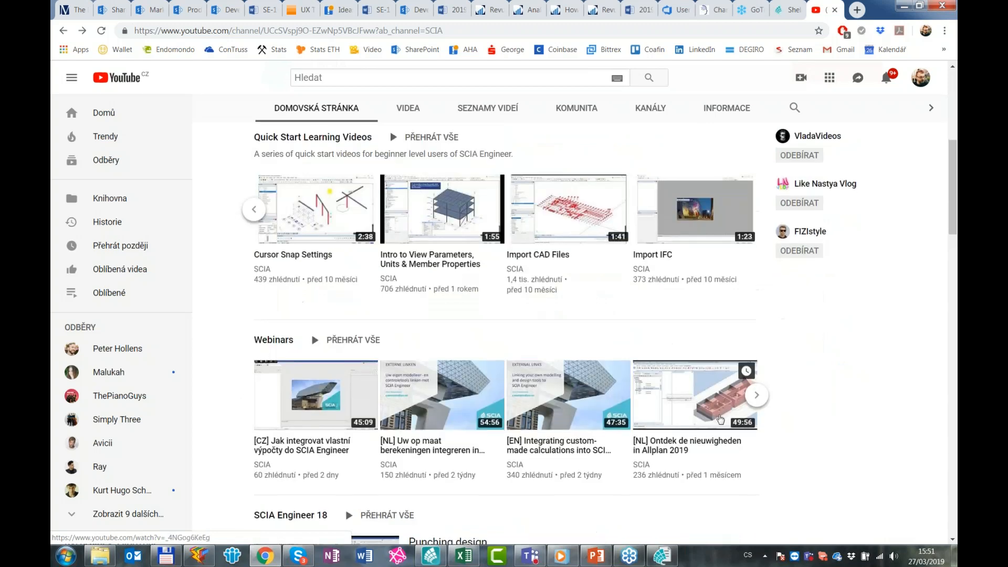
left_click(757, 394)
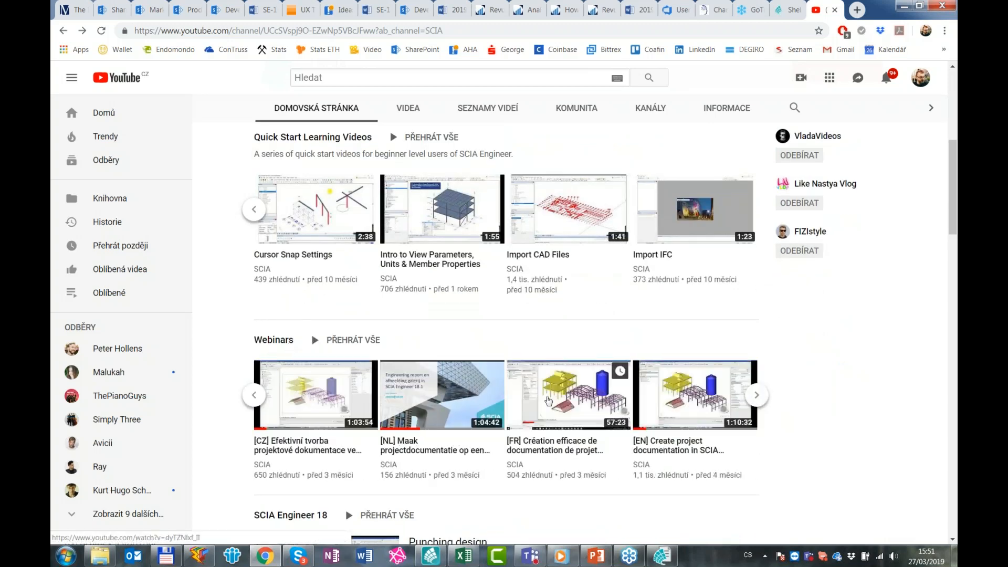
left_click(675, 402)
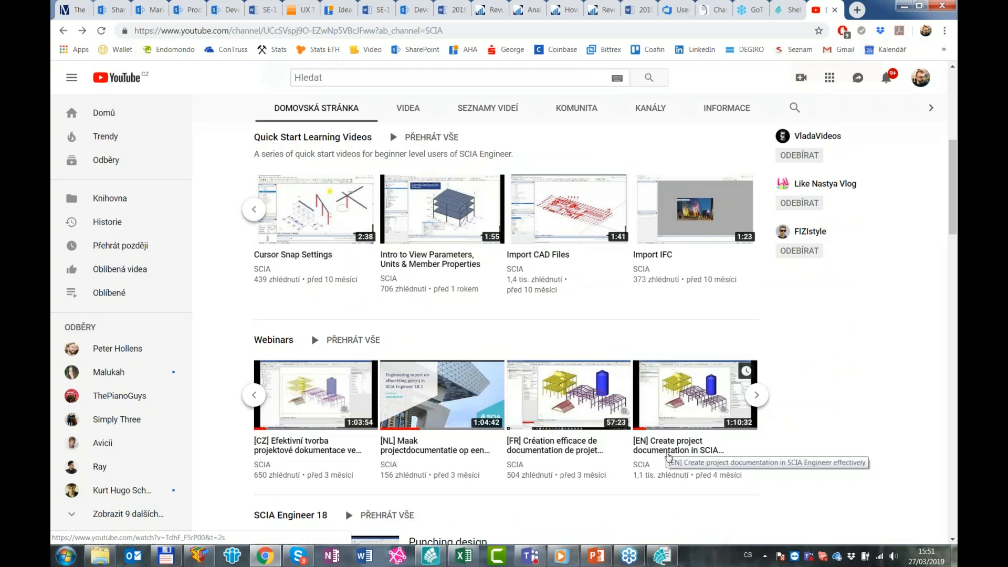
left_click(700, 404)
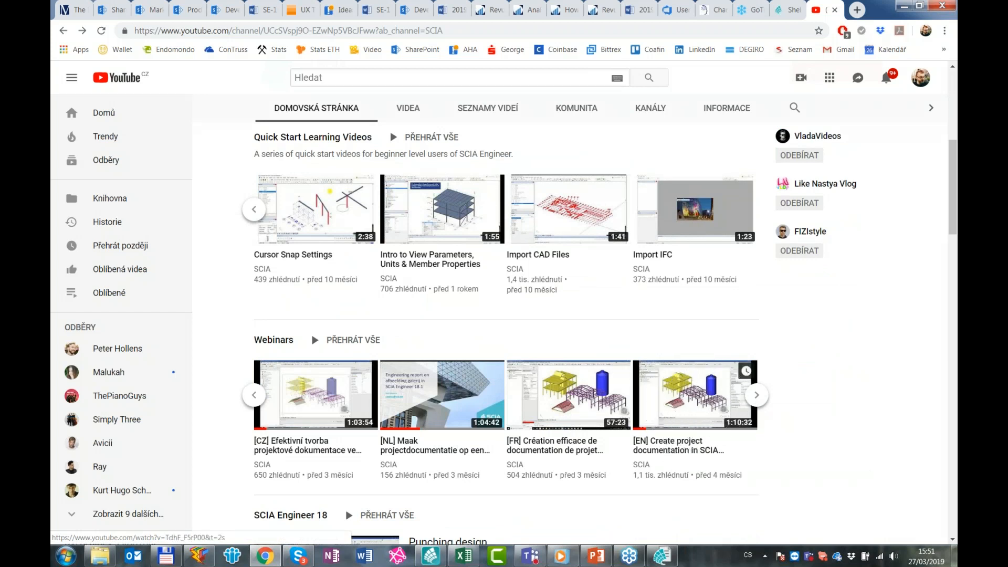
Return from Chrome to the engineering report and insert the SteelTanks_ER2 user template into Report_1
left_click(905, 6)
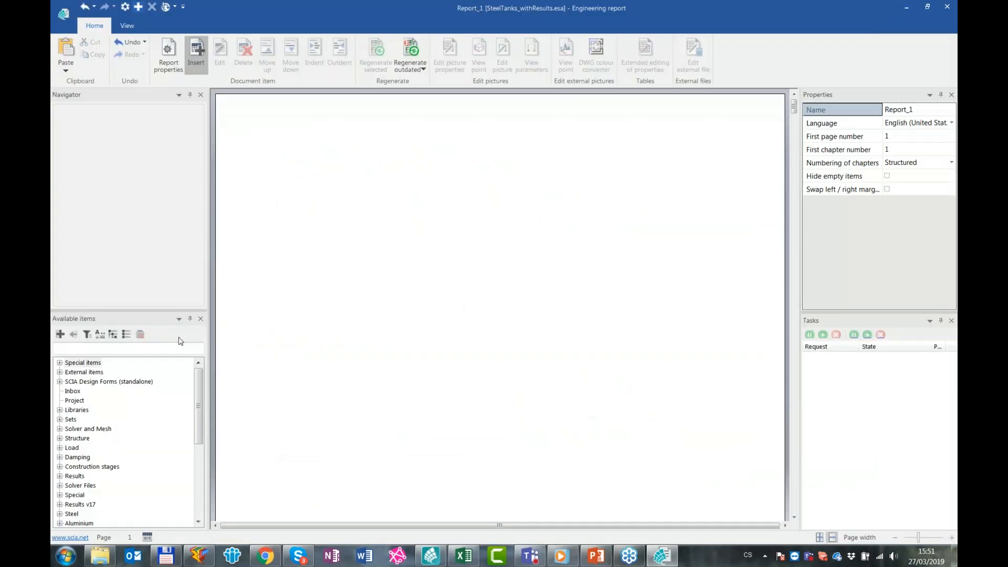
left_click_drag(203, 412, 204, 484)
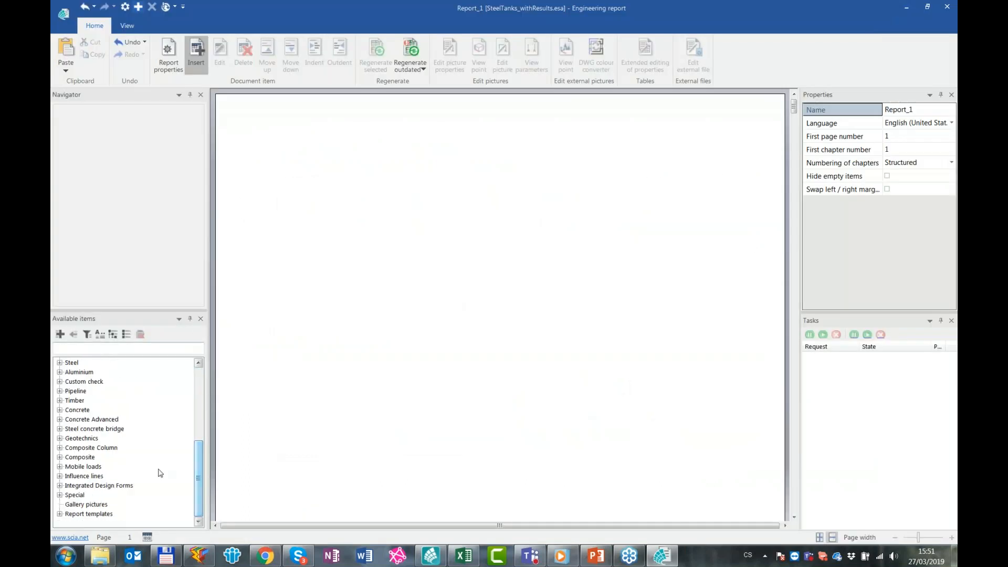
left_click(60, 514)
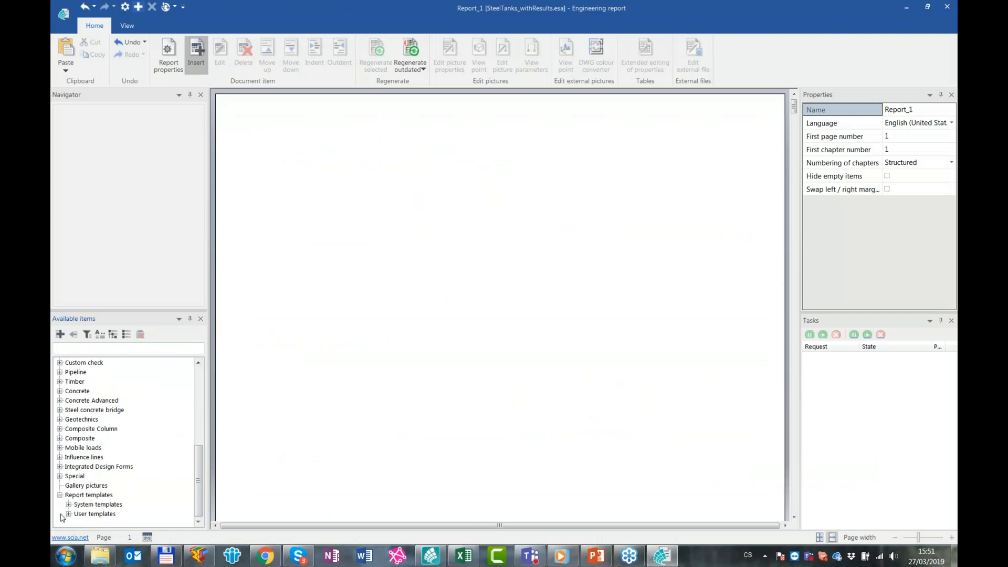
left_click(69, 514)
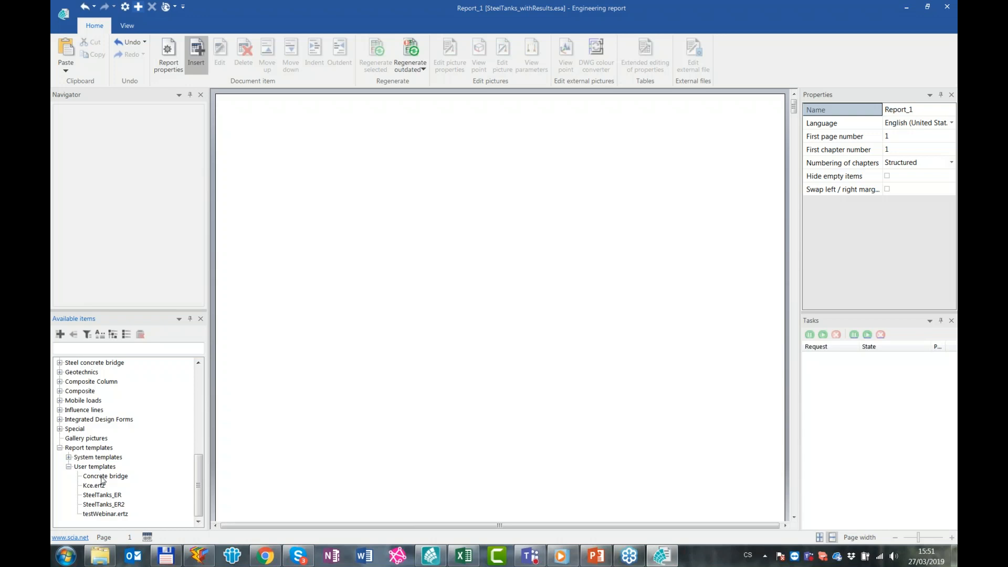
left_click(111, 505)
key("ctrl")
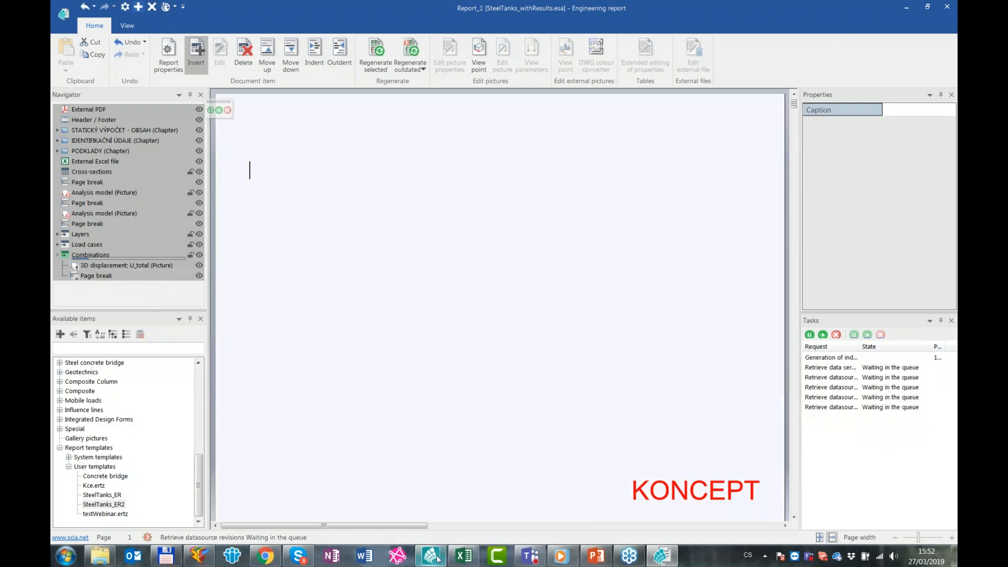
mouse_move(439, 560)
left_click(443, 515)
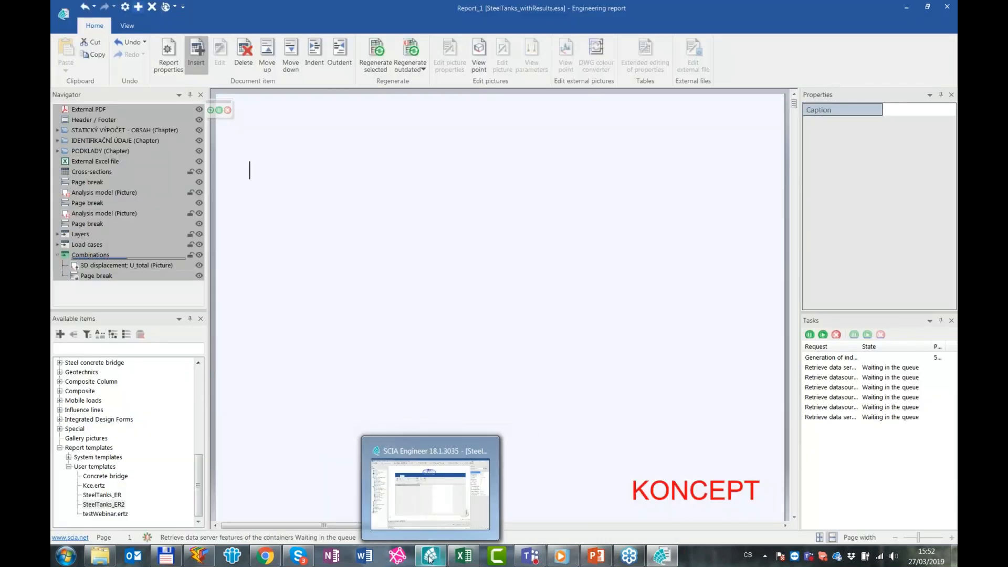
left_click(435, 520)
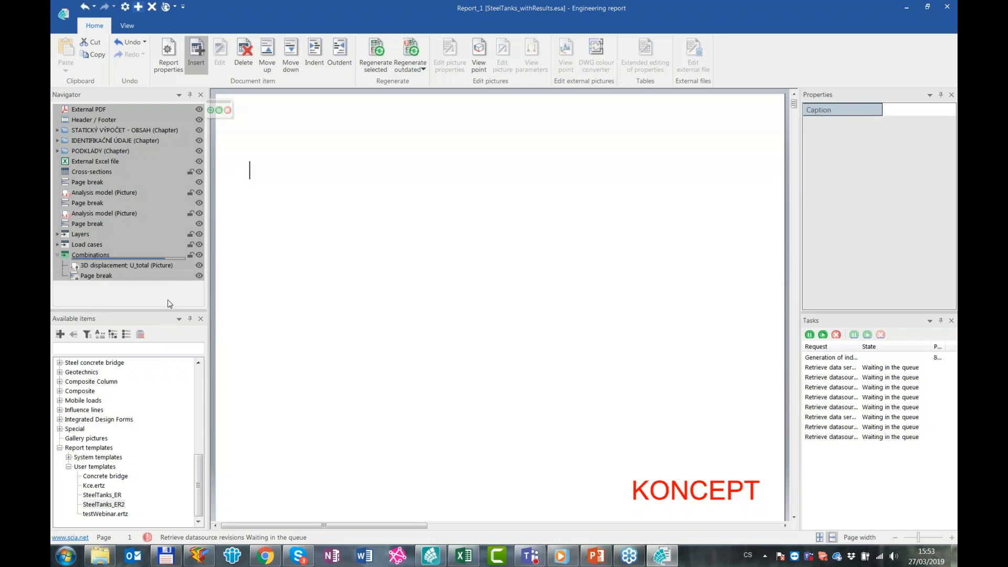
mouse_move(433, 561)
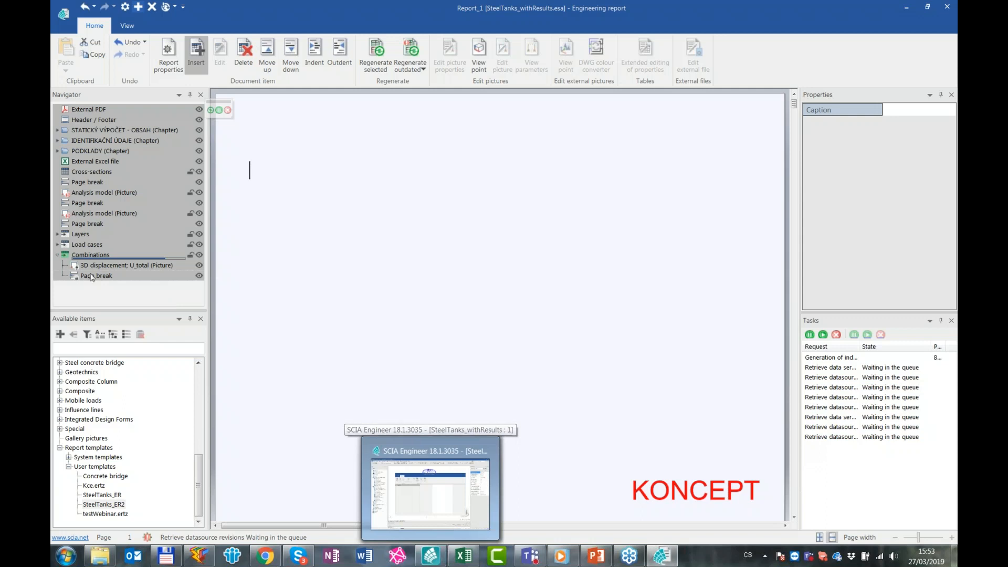
mouse_move(453, 506)
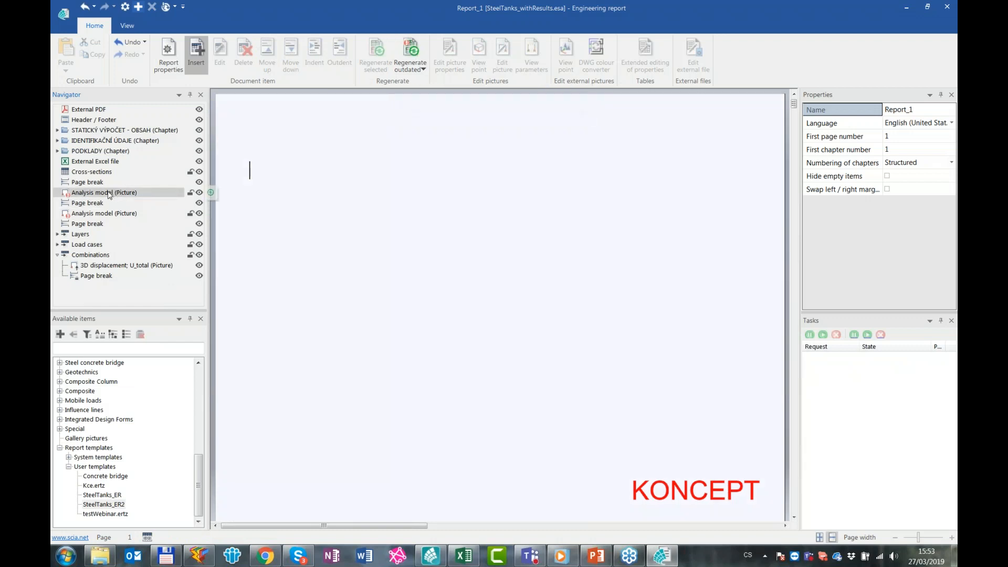
Regenerate all outdated items in the report, including the Analysis model pictures
left_click(81, 194)
left_click(779, 370)
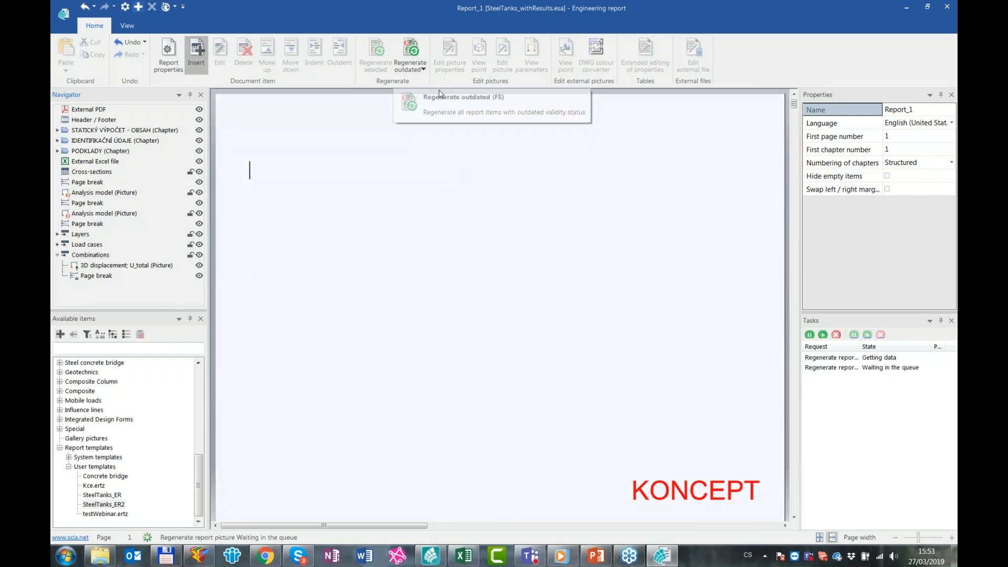
left_click(134, 266)
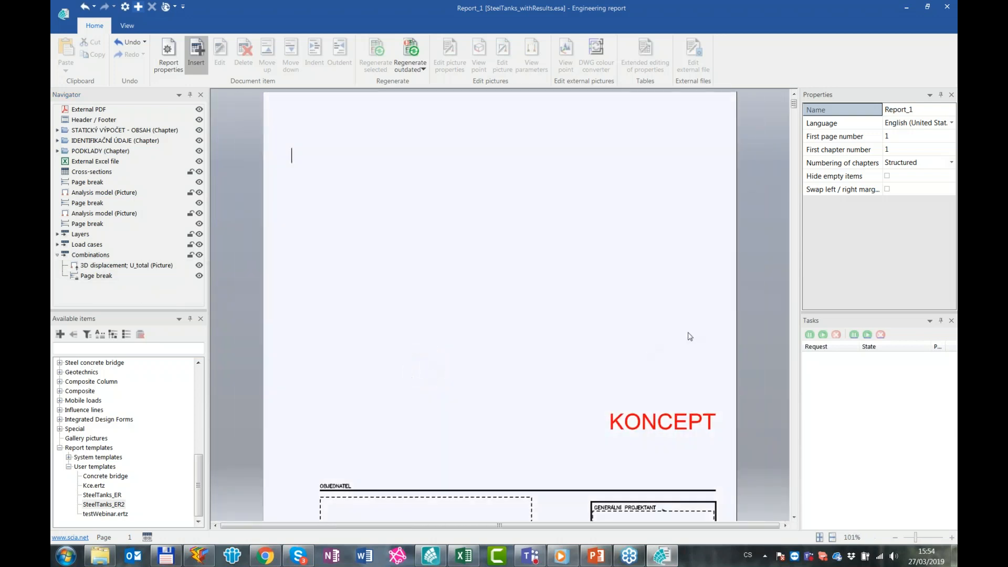
Examine the report's cover page and the properties of the External PDF item that supplies it
scroll(761, 346, "down", 2, "ctrl")
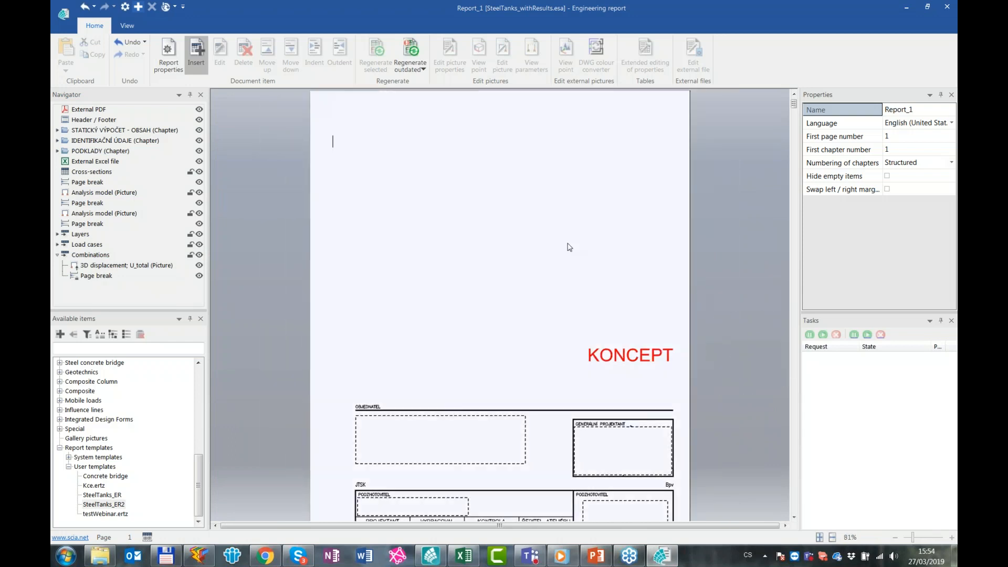
scroll(533, 234, "down", 1)
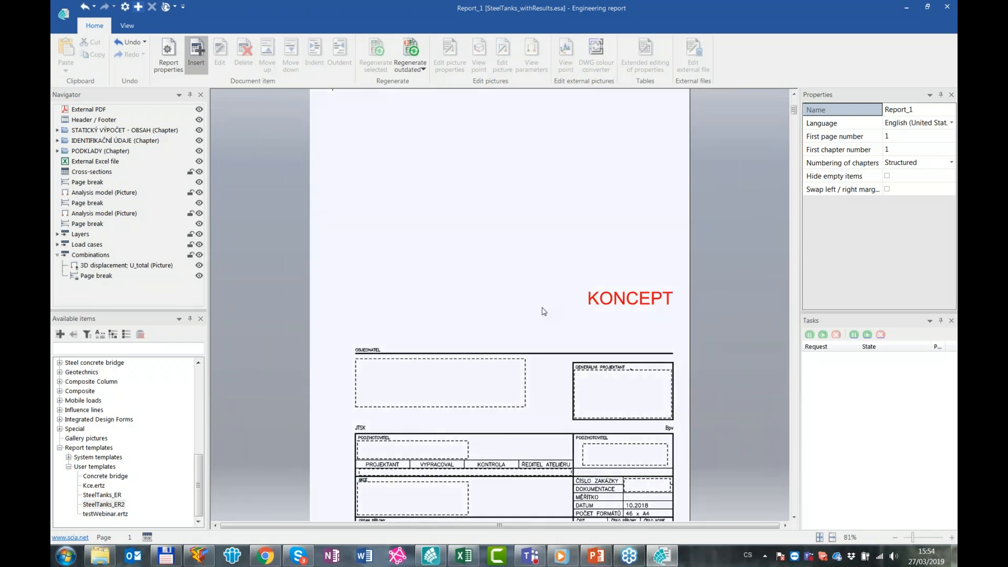
scroll(532, 243, "down", 2)
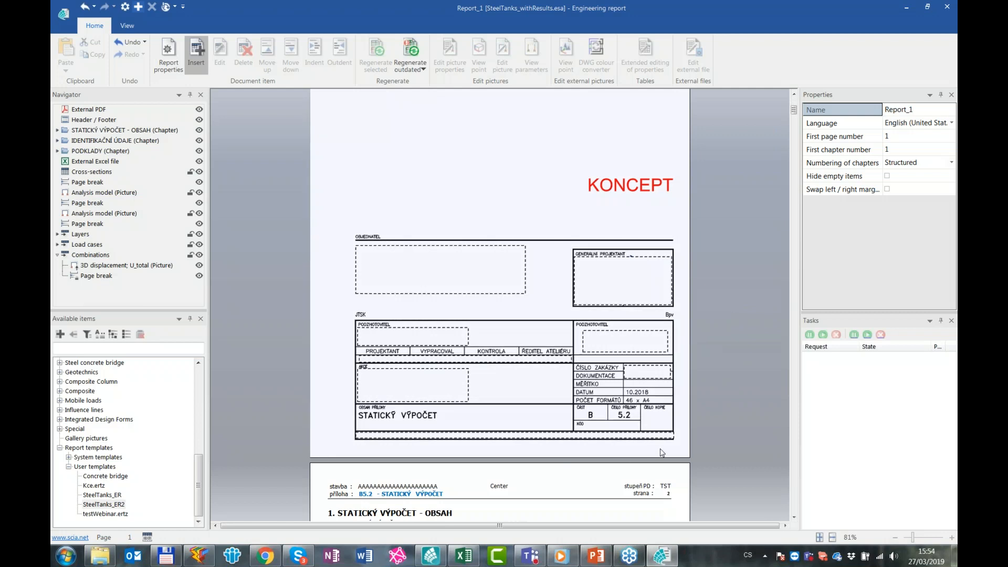
scroll(414, 198, "up", 3)
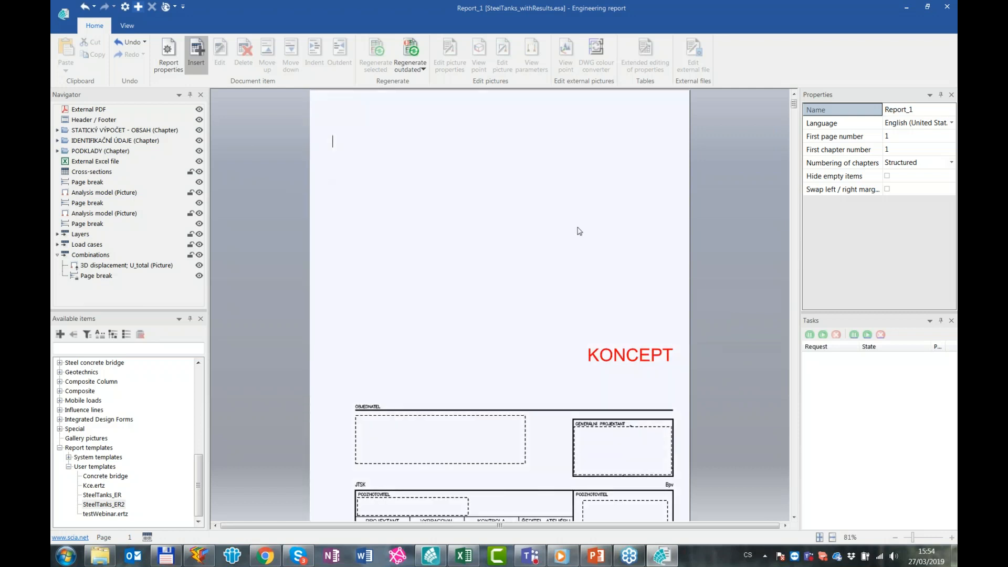
scroll(699, 305, "down", 1)
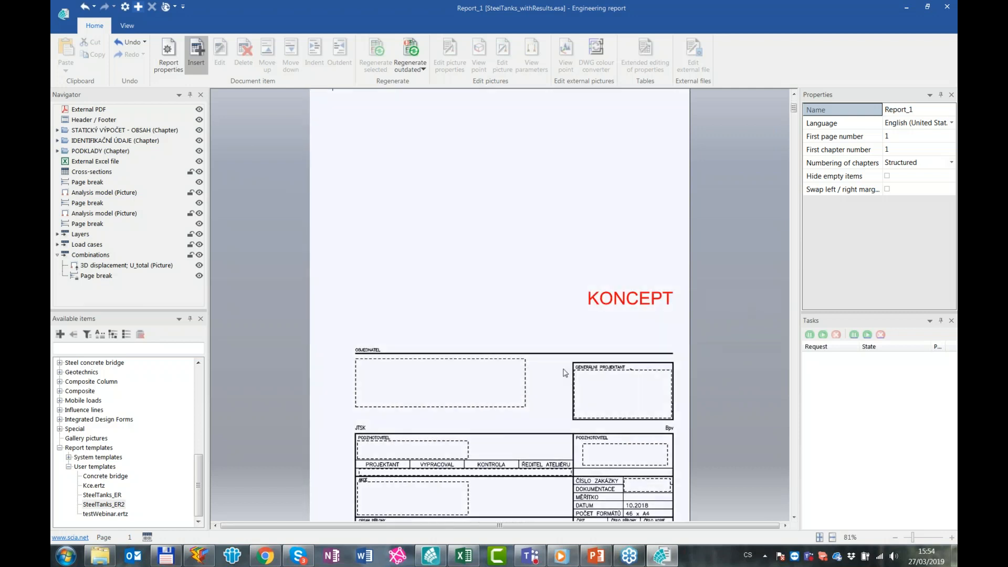
scroll(564, 373, "down", 2)
left_click(89, 109)
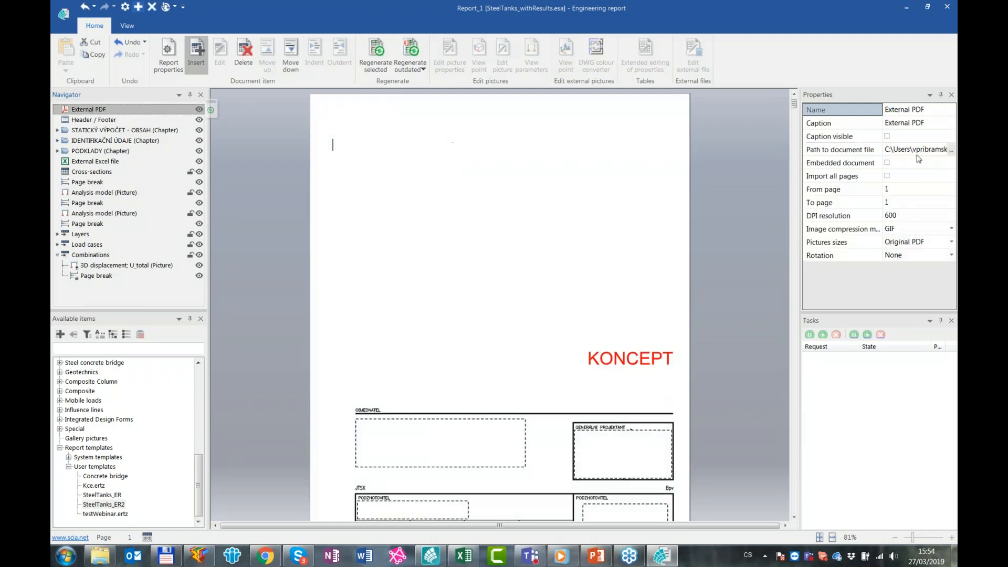
left_click(733, 272)
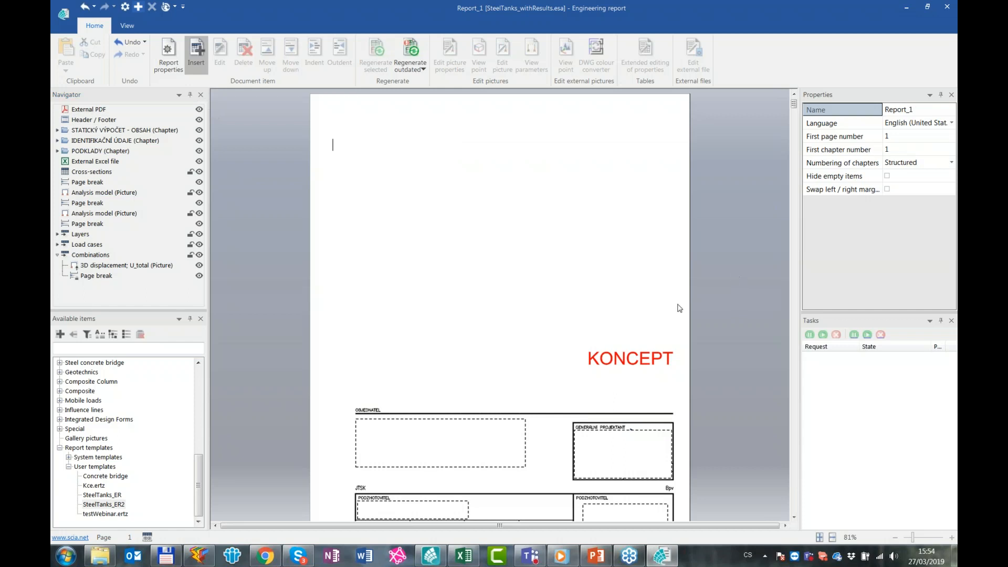
scroll(733, 273, "down", 1)
scroll(628, 386, "down", 5)
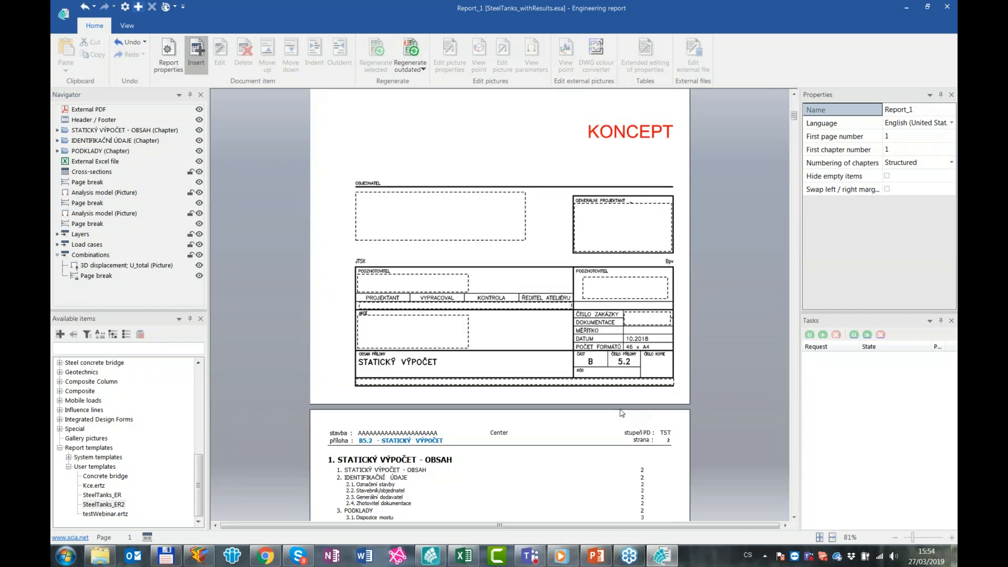
Inspect the report's header/footer, its table of contents and the formatted text of chapter 2.1 Označení stavby
left_click(418, 328)
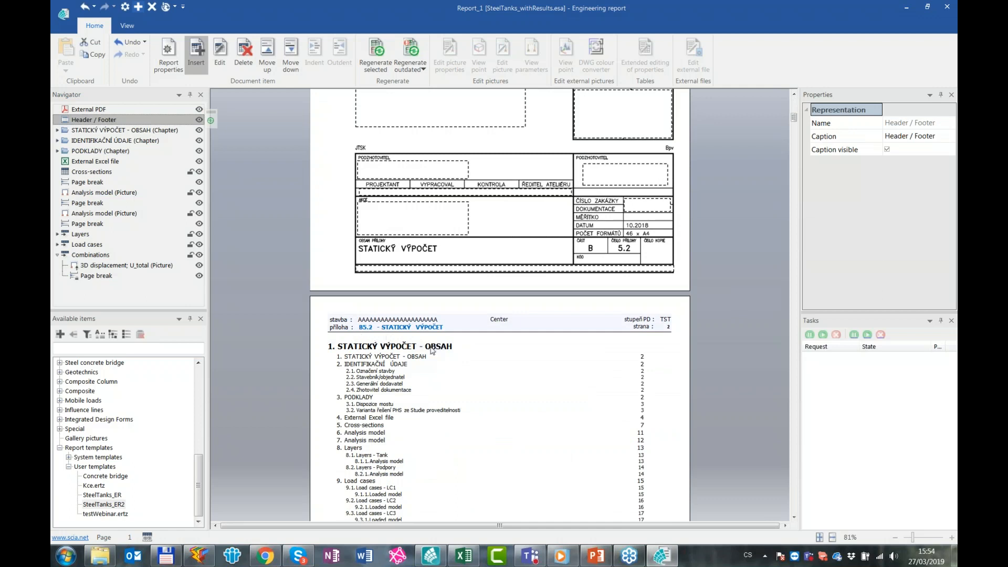
scroll(432, 351, "down", 5)
left_click(393, 189)
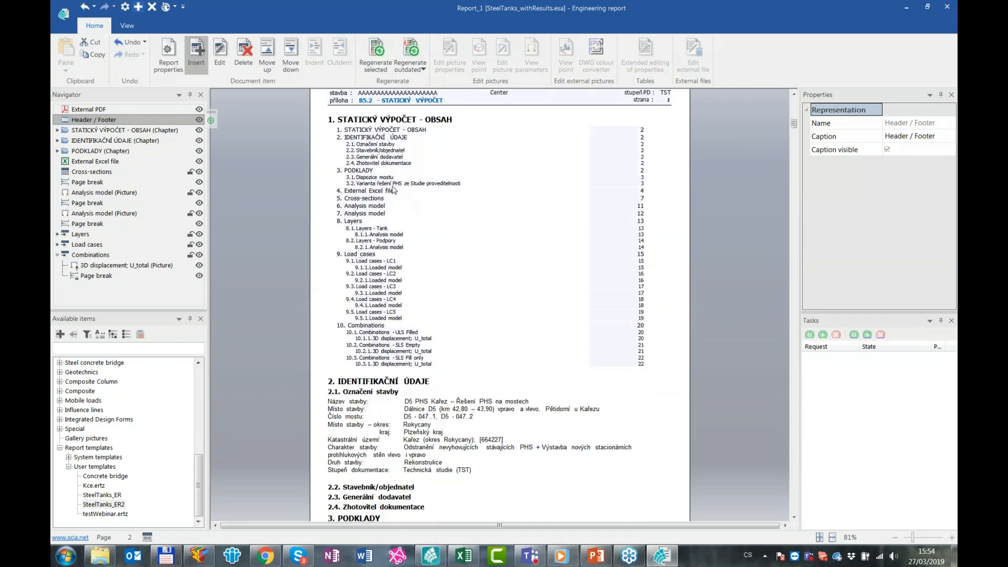
left_click(775, 440)
scroll(525, 368, "down", 3)
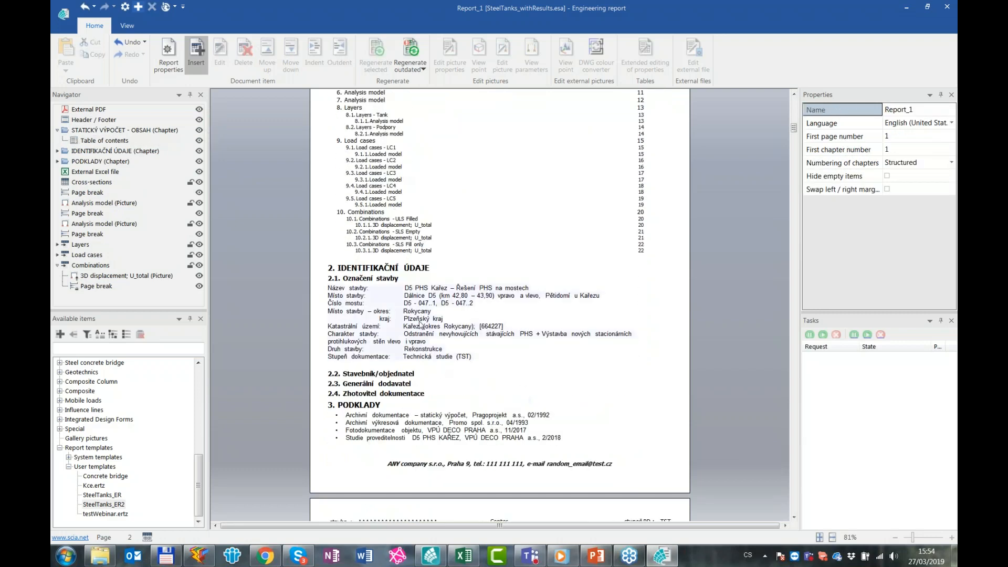
left_click(324, 292)
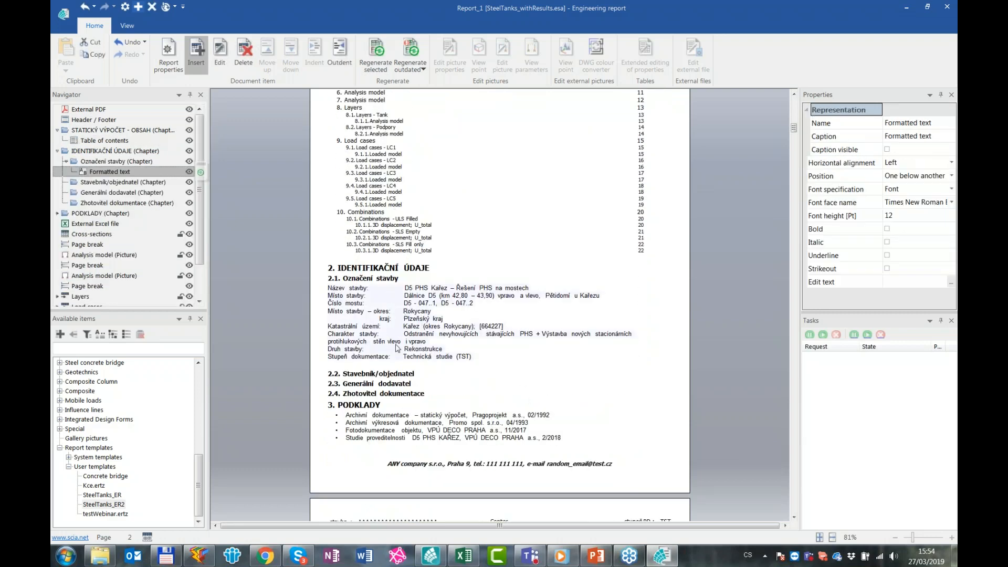
left_click(690, 381)
Review the bridge drawing and text in chapter 3 PODKLADY and the load tables of the External Excel file chapter
scroll(689, 379, "down", 4)
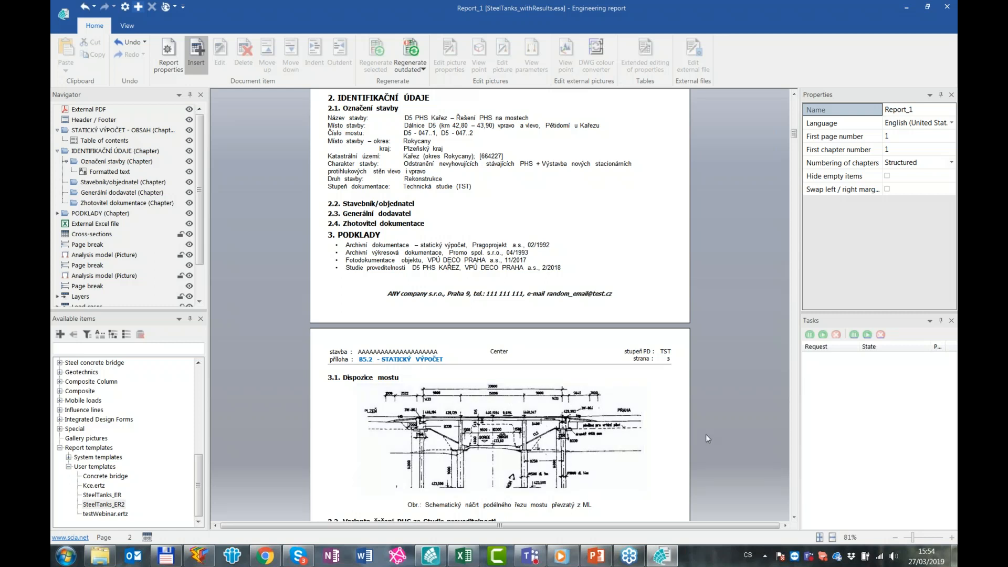
scroll(706, 434, "down", 10)
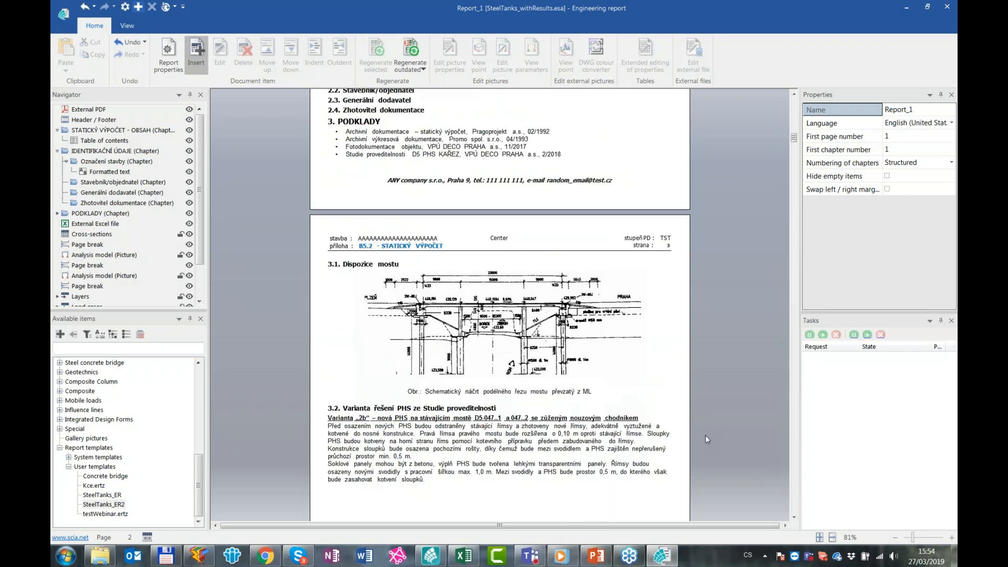
scroll(706, 434, "down", 3)
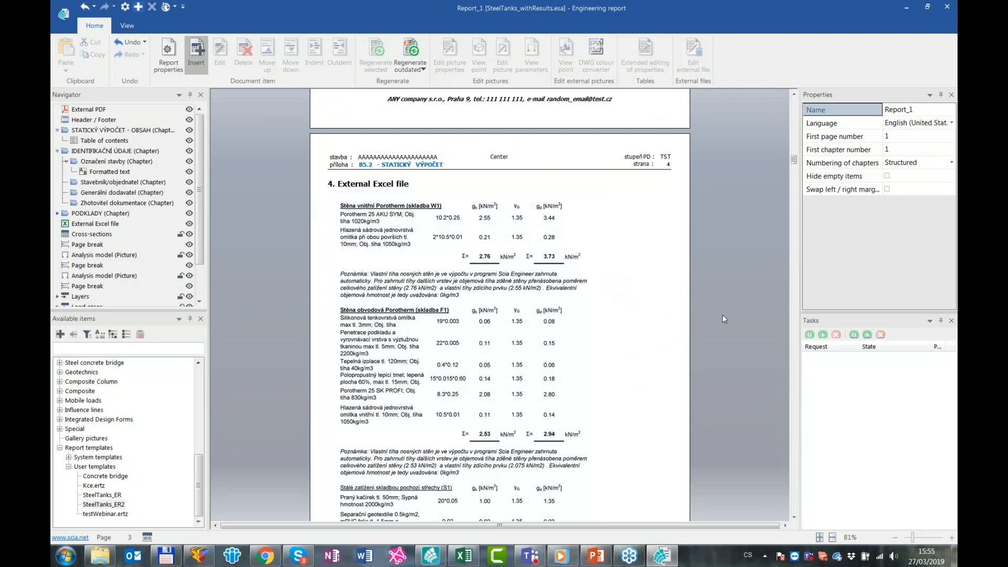
scroll(713, 315, "down", 2)
scroll(653, 315, "down", 10)
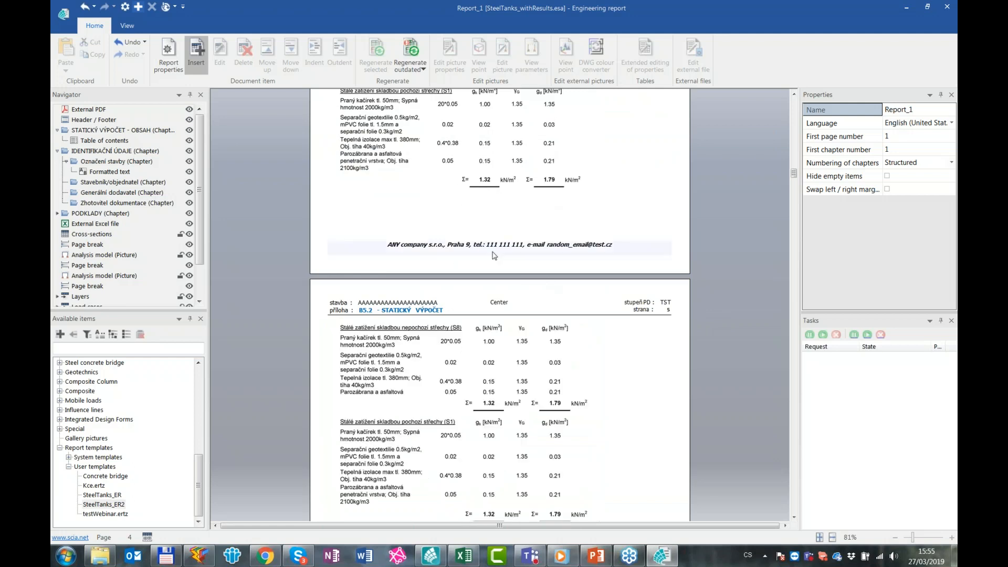
scroll(712, 380, "down", 12)
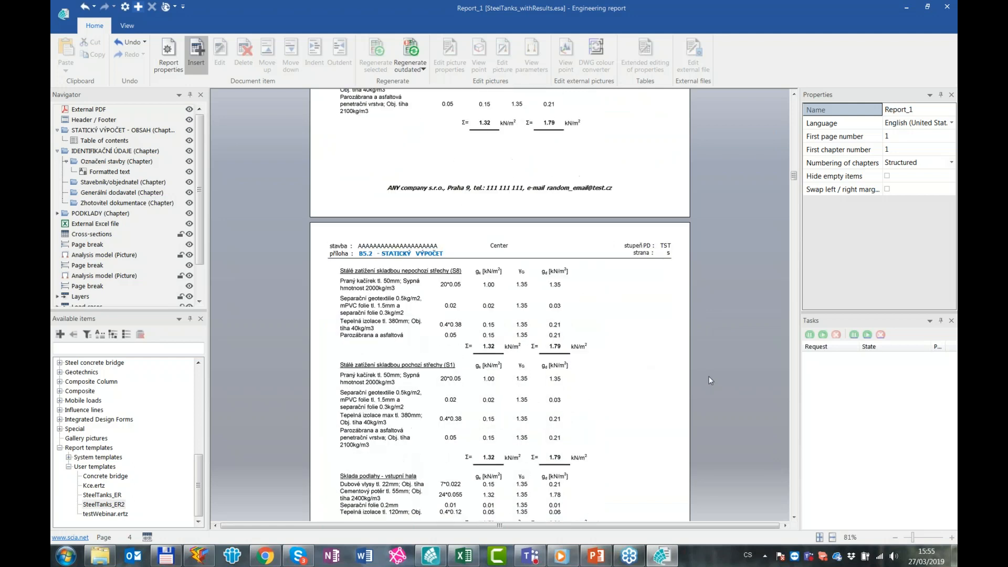
scroll(708, 376, "down", 20)
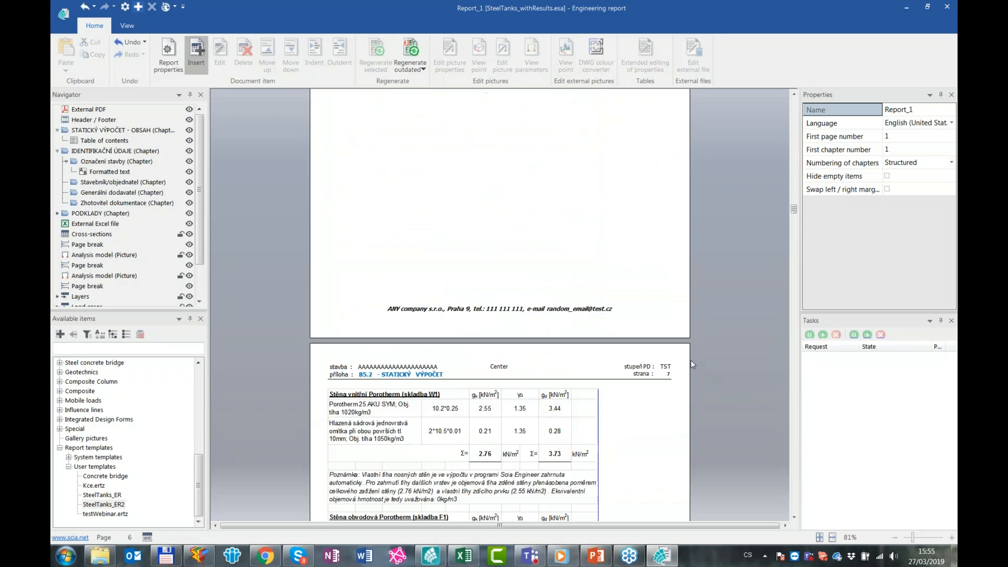
Look through the cross-section tables and the tank picture in chapter 6 Analysis model, up to chapter 7
scroll(690, 364, "down", 7)
scroll(383, 269, "down", 2)
scroll(455, 351, "down", 1)
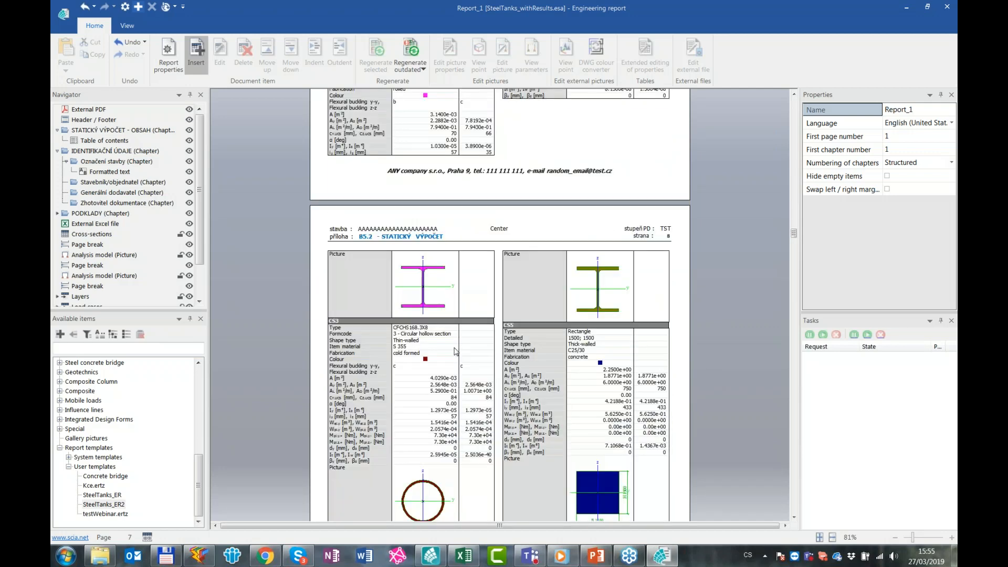
scroll(454, 351, "down", 15)
scroll(447, 342, "down", 8)
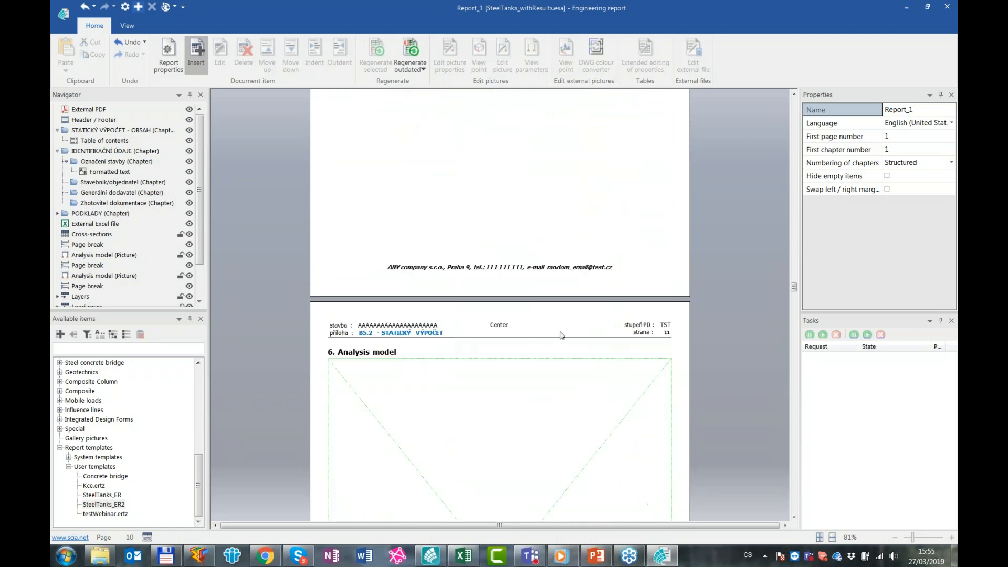
scroll(530, 253, "down", 3)
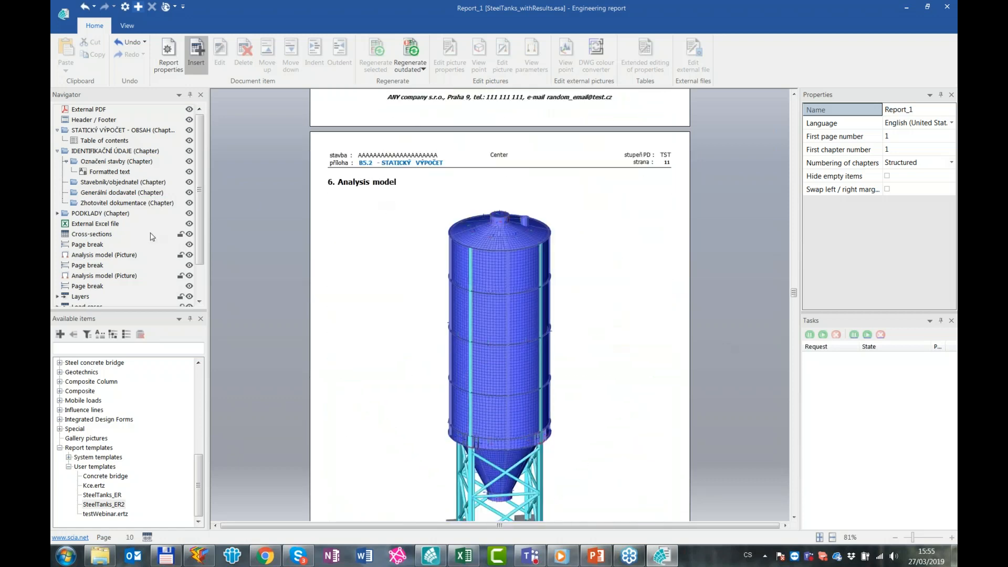
scroll(730, 274, "down", 2)
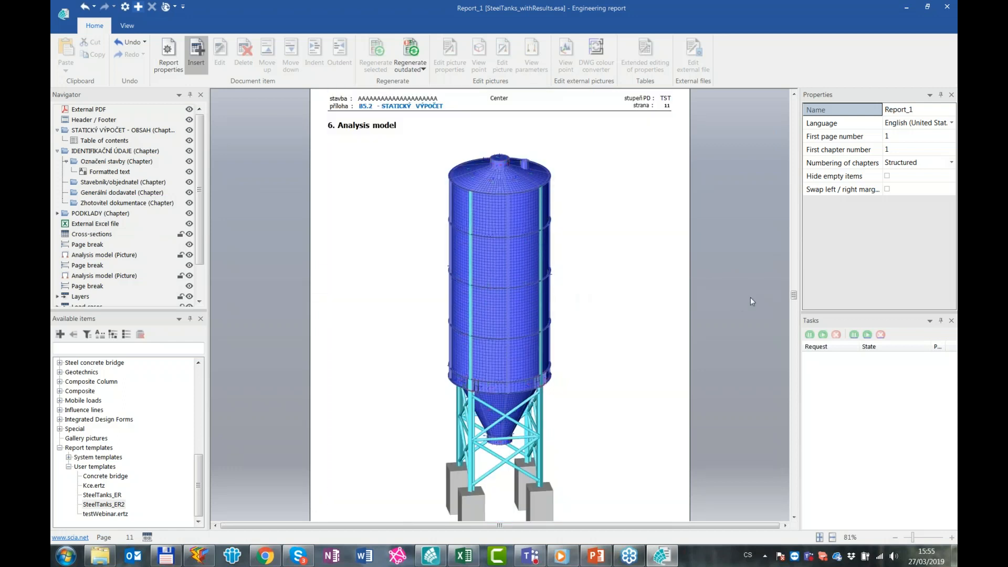
scroll(692, 298, "down", 5)
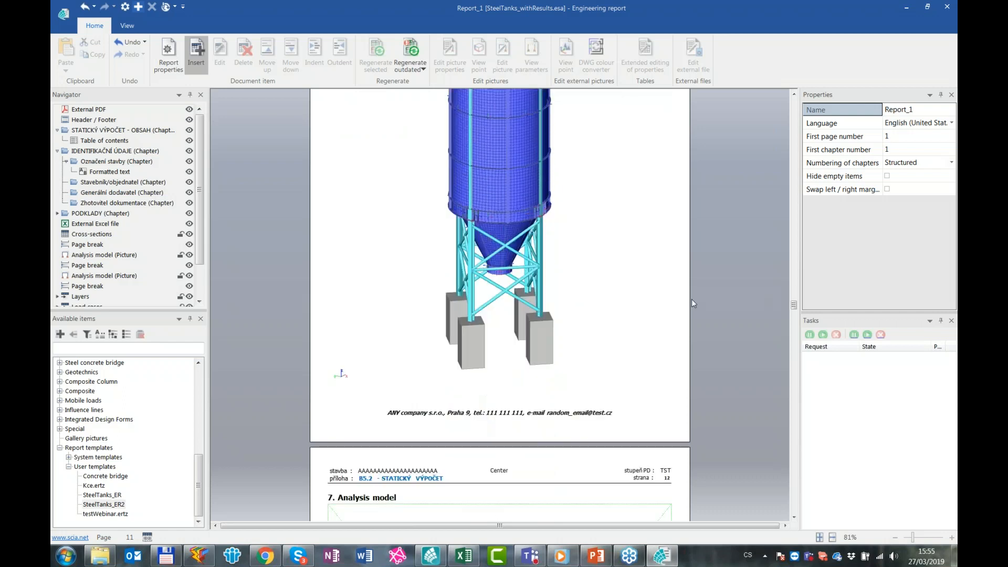
scroll(696, 303, "down", 4)
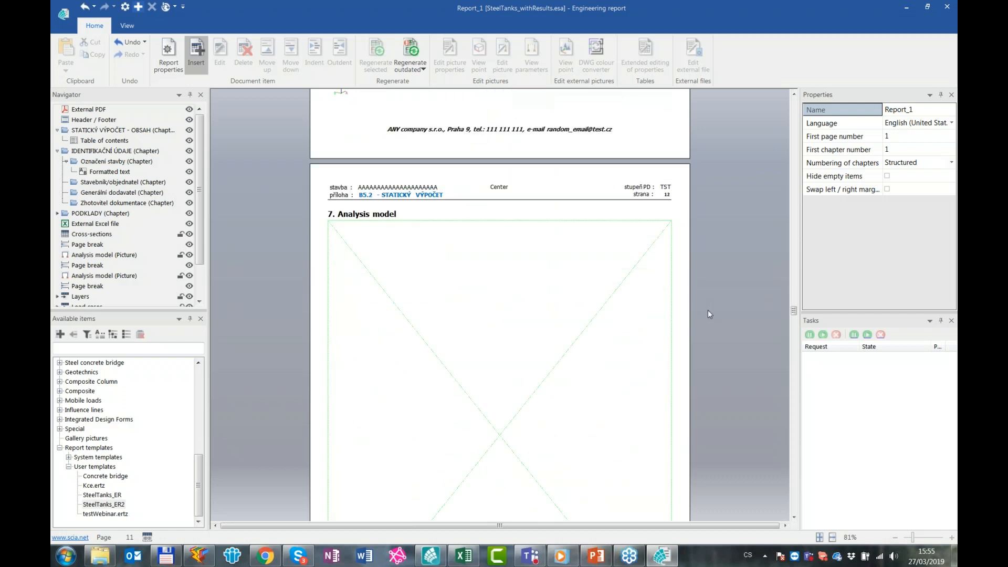
Review the model picture in chapter 7 Analysis model and continue to chapter 8 Layers
scroll(710, 310, "down", 3)
scroll(716, 307, "down", 4)
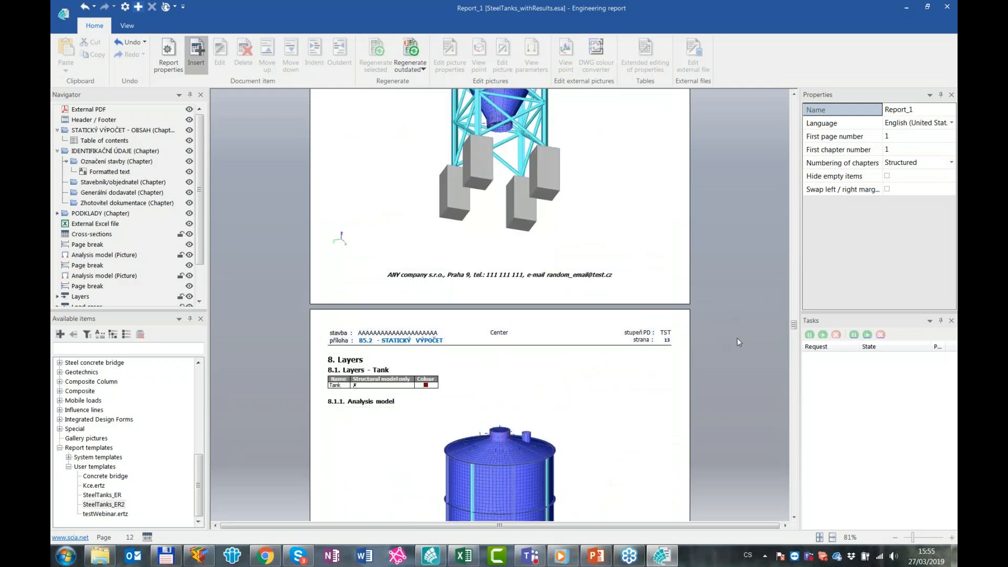
scroll(683, 324, "down", 1)
scroll(684, 324, "down", 1)
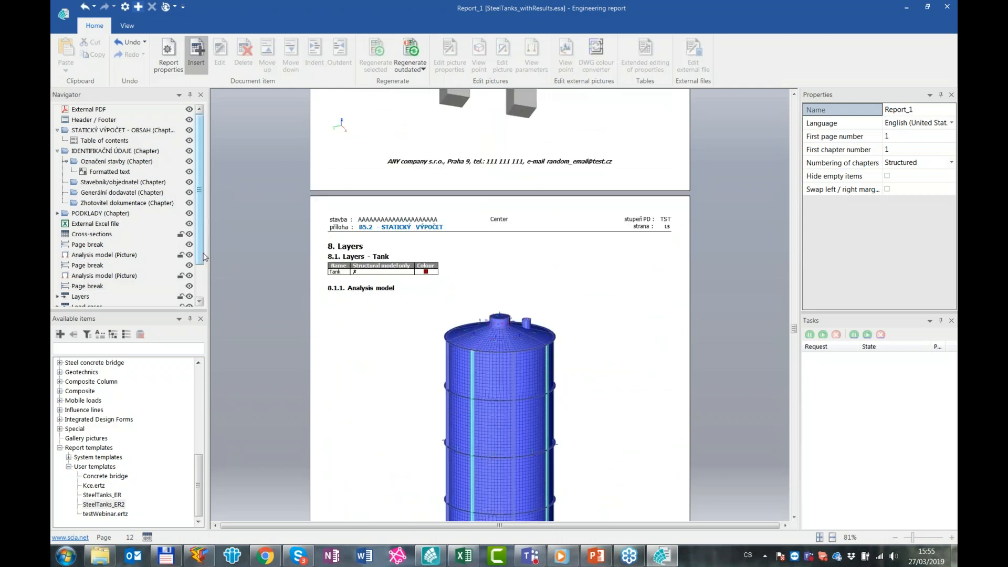
Expand the Layers item in the report structure and inspect its properties and the nested picture and page break
scroll(201, 288, "down", 1)
left_click(58, 265)
left_click(57, 255)
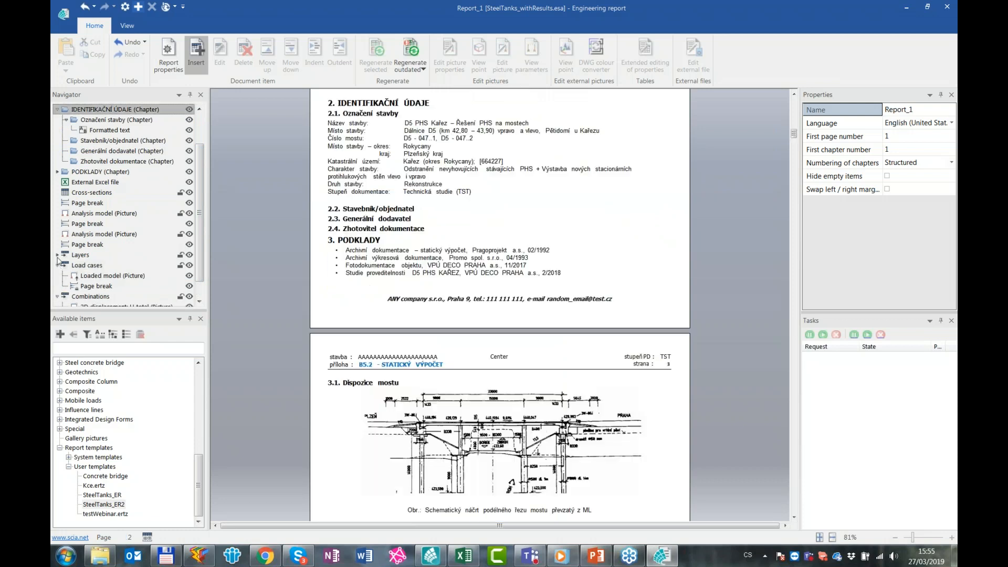
left_click(88, 256)
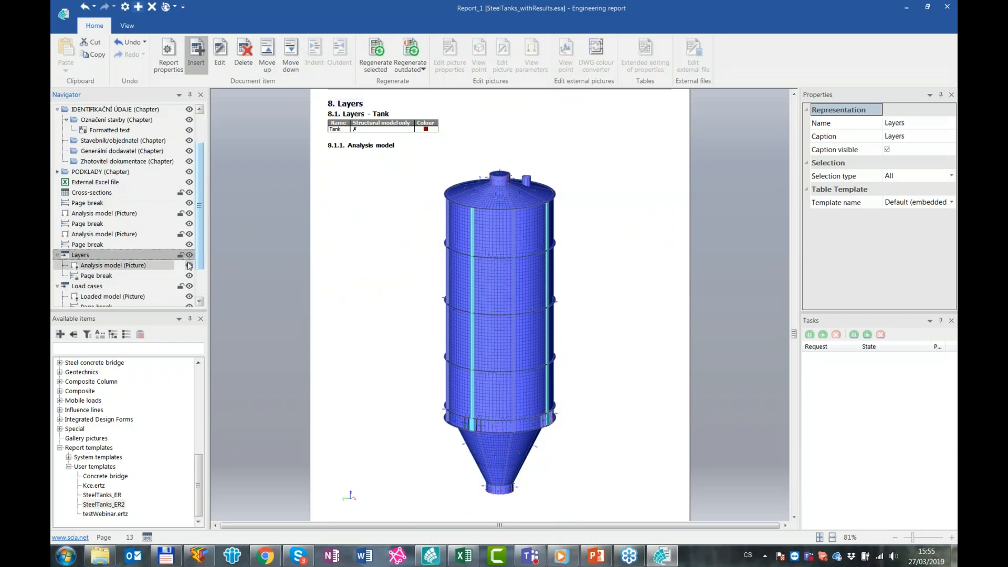
scroll(199, 247, "down", 2)
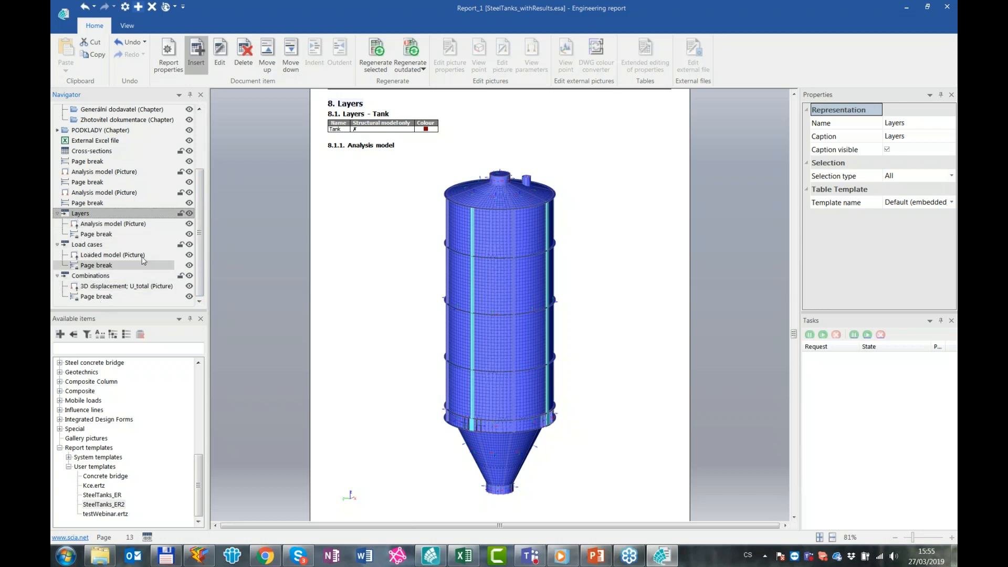
left_click(726, 302)
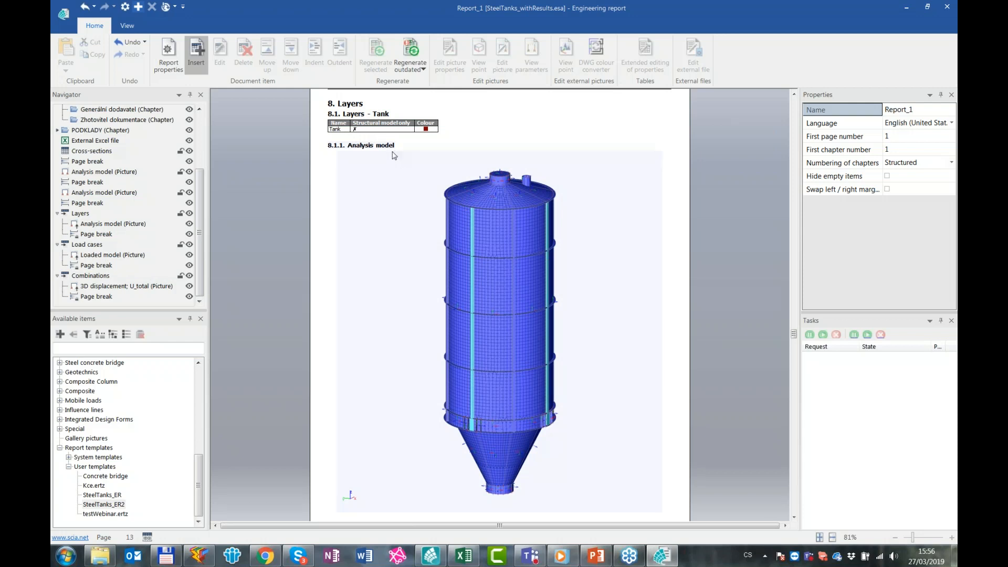
Review the analysis model pictures generated for the Tank and Podpory layers in chapter 8
scroll(748, 264, "down", 8)
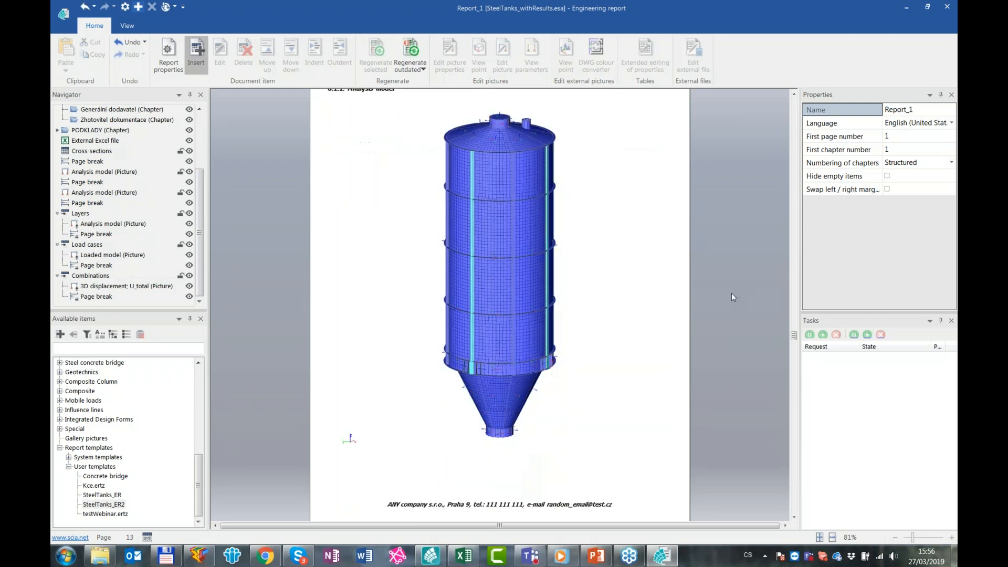
scroll(623, 268, "down", 2)
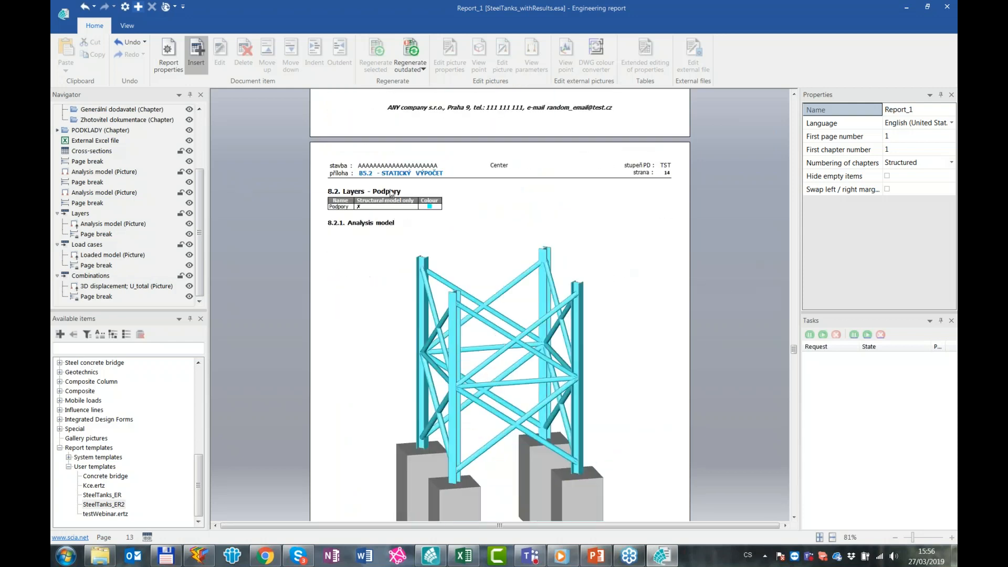
scroll(654, 335, "down", 1)
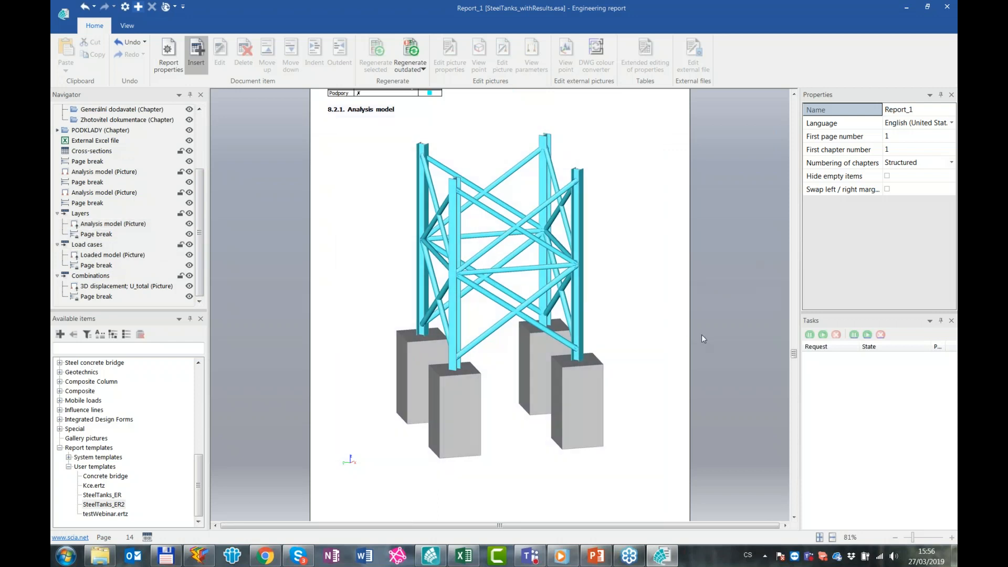
scroll(702, 336, "down", 1)
scroll(719, 335, "down", 4)
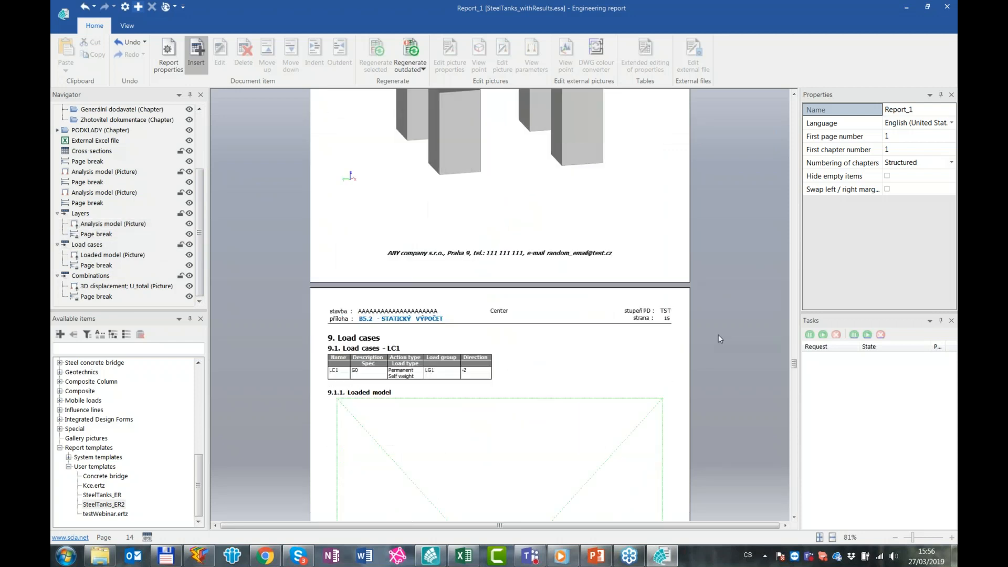
Examine the tables and loaded model pictures of load cases LC1 and LC2 in chapter 9
scroll(718, 336, "down", 4)
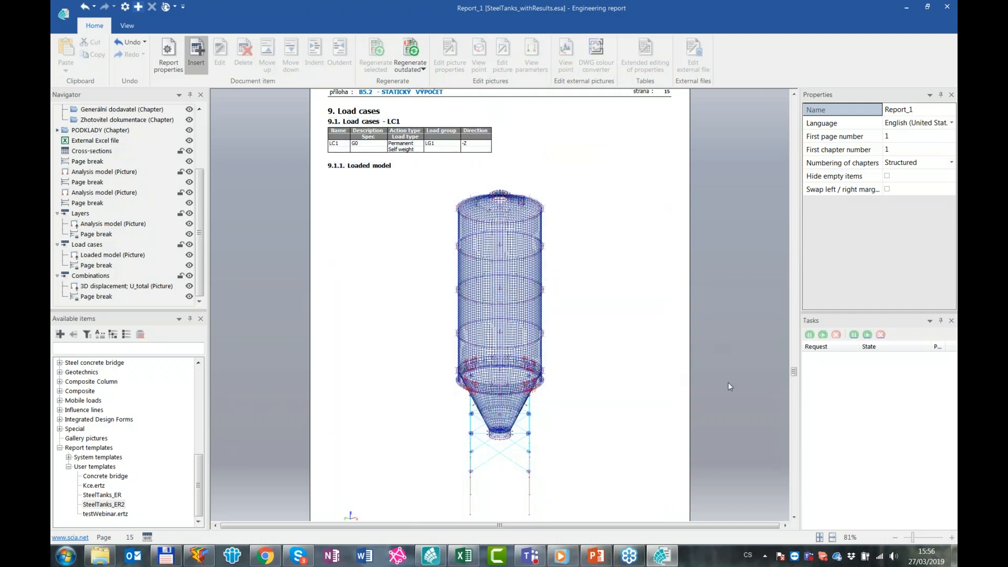
scroll(733, 383, "down", 5)
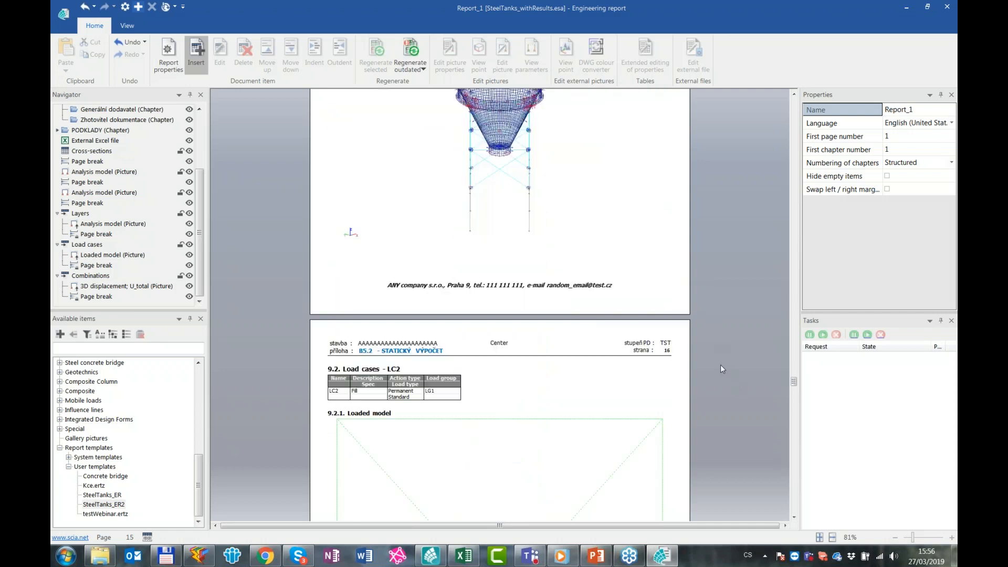
scroll(721, 369, "down", 5)
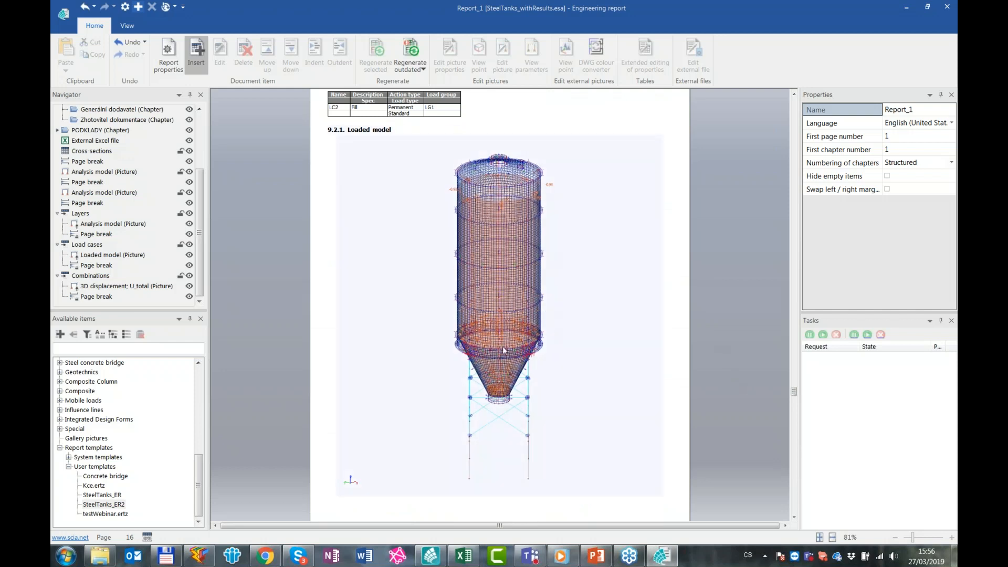
scroll(720, 366, "down", 1)
scroll(711, 355, "down", 1)
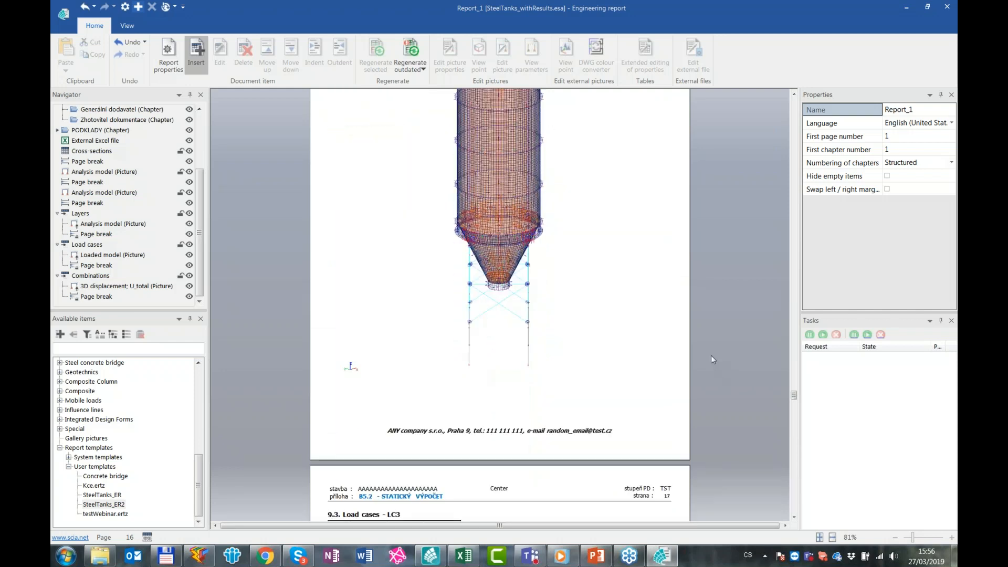
scroll(710, 353, "up", 1)
scroll(711, 357, "down", 5)
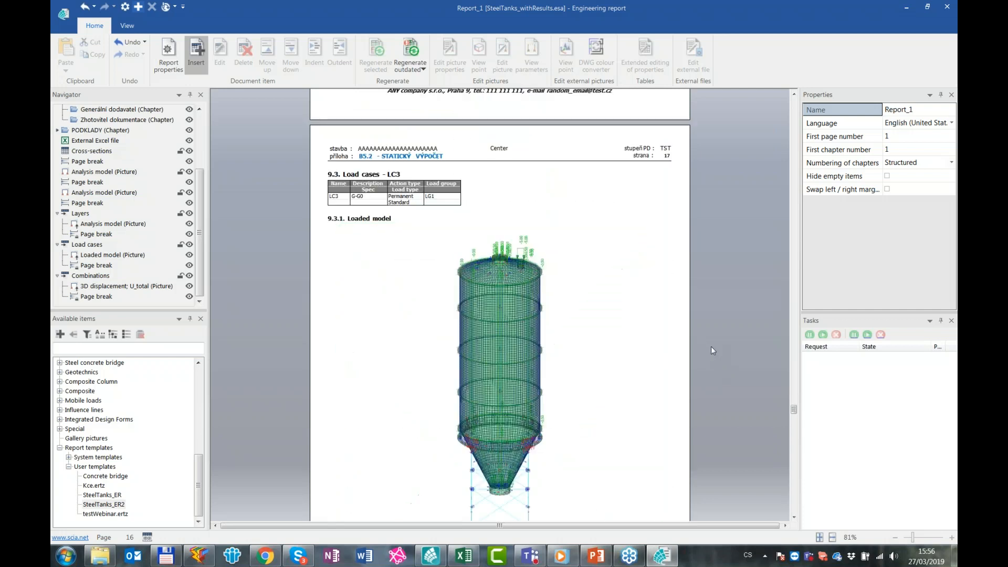
Examine the tables and loaded model pictures of load cases LC3, LC4 and LC5, up to chapter 10 Combinations
scroll(711, 345, "down", 1)
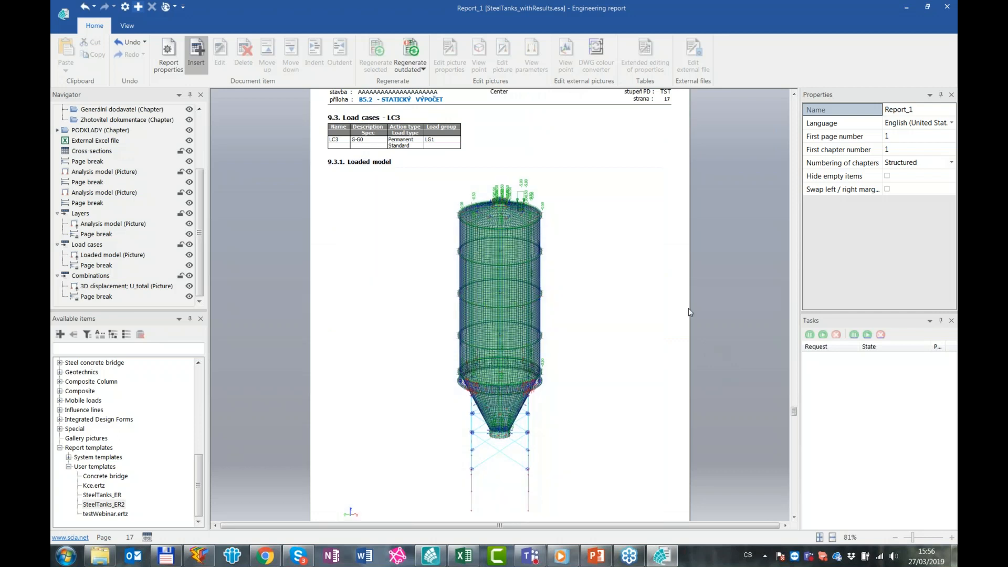
scroll(678, 302, "down", 5)
scroll(693, 310, "down", 4)
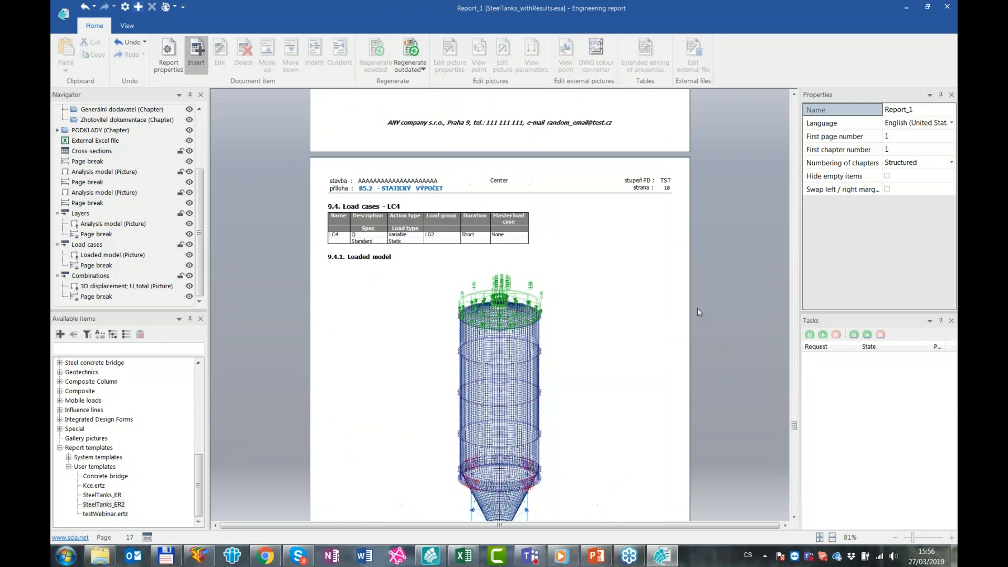
scroll(700, 307, "down", 7)
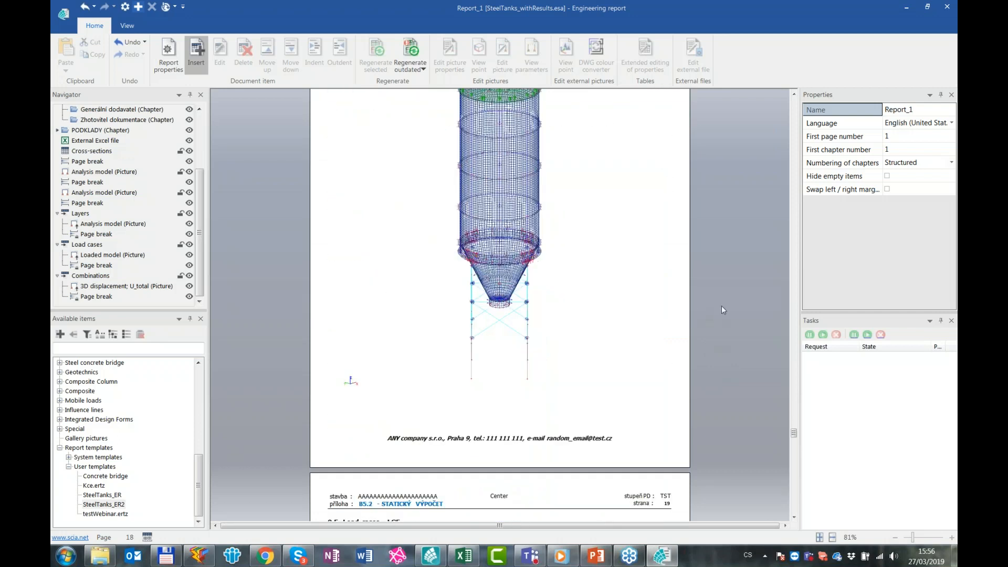
scroll(701, 352, "down", 4)
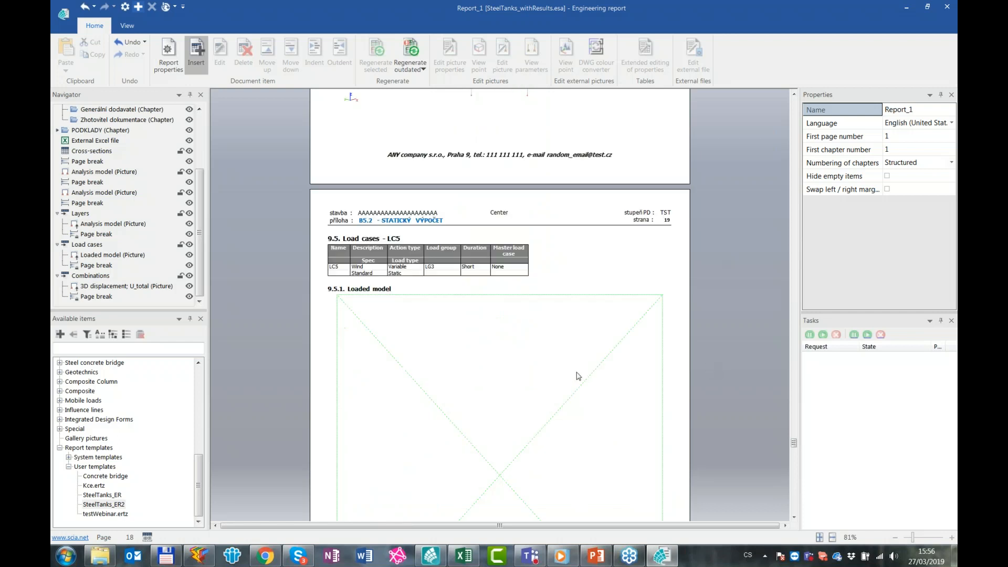
scroll(530, 388, "down", 1)
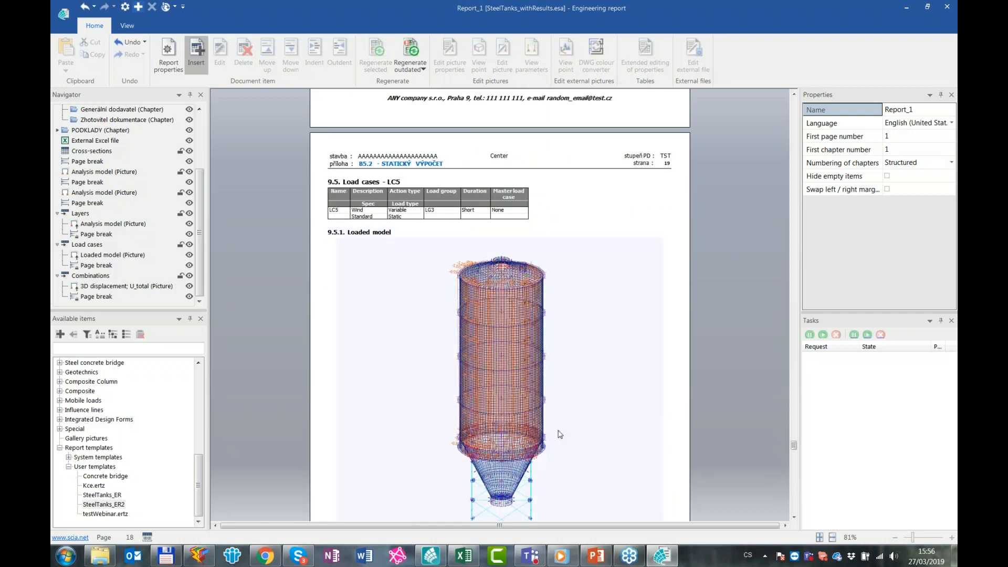
scroll(339, 351, "down", 1)
scroll(340, 351, "down", 9)
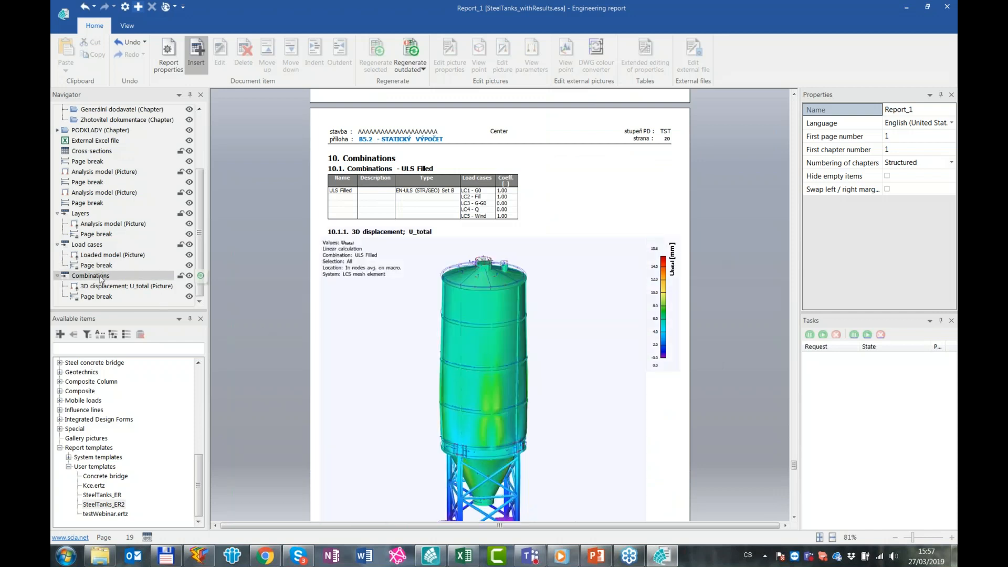
Inspect the properties of the Combinations item and the 3D displacement picture of the ULS Filled combination
left_click(103, 277)
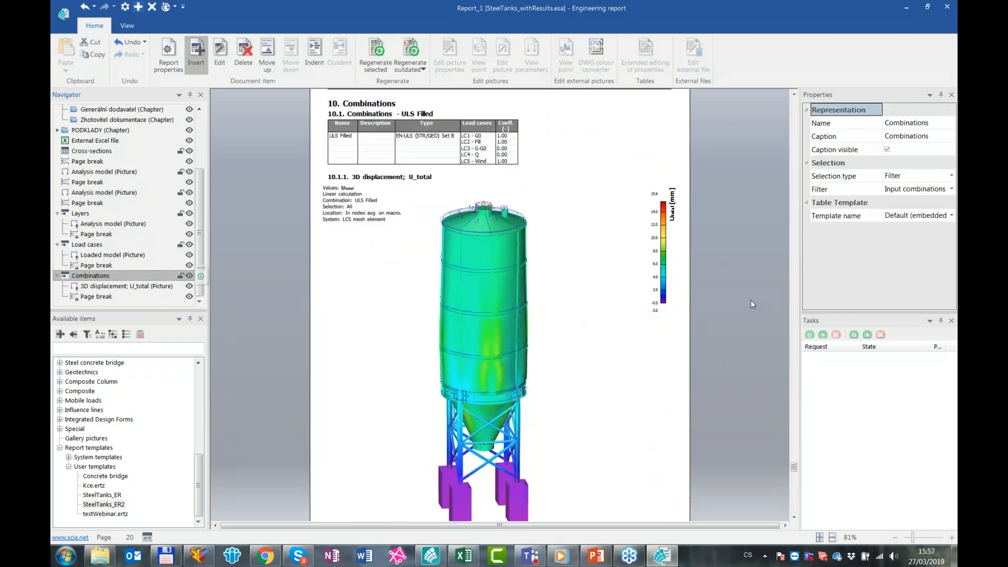
left_click(733, 311)
scroll(723, 314, "up", 1)
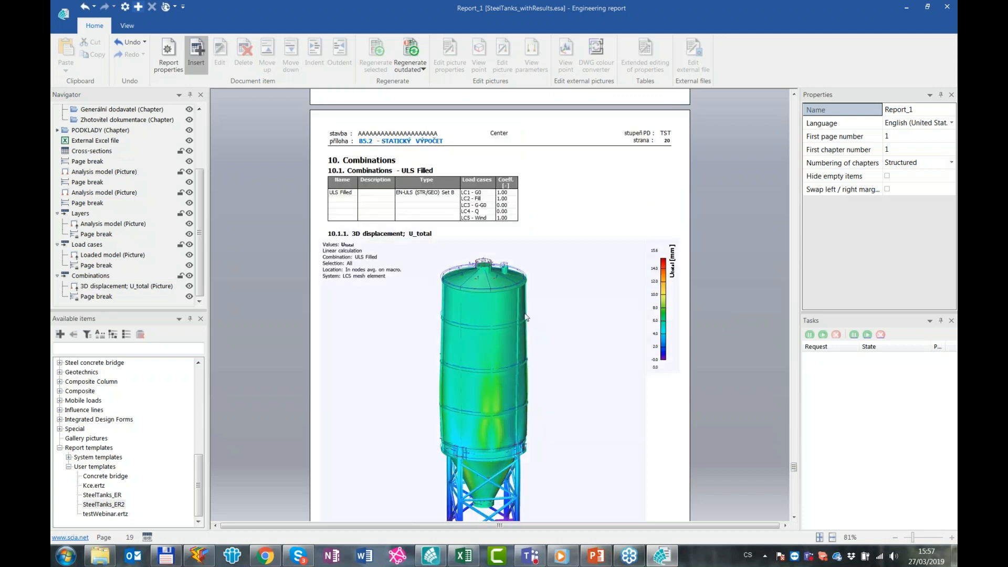
scroll(534, 302, "down", 1)
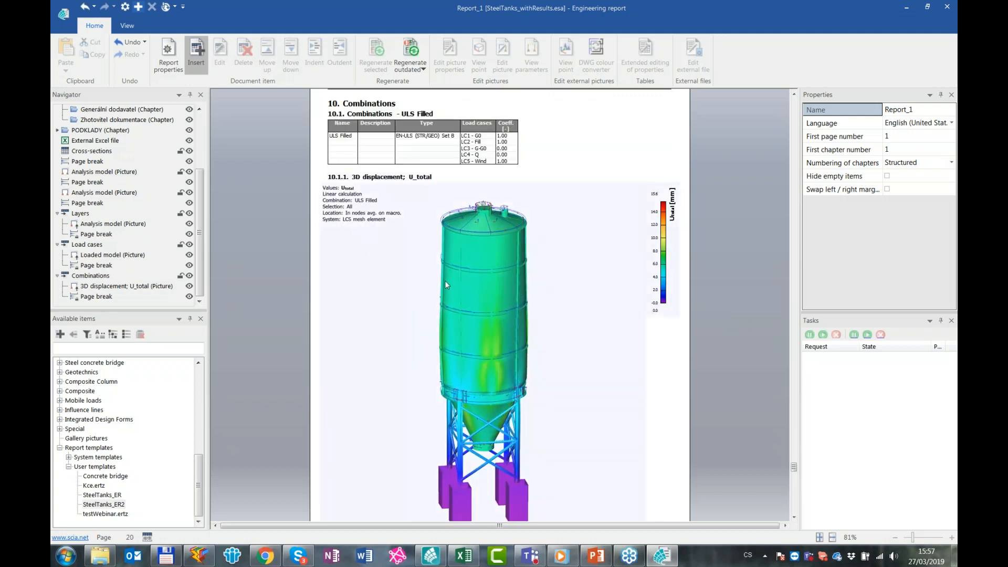
scroll(511, 353, "down", 3)
scroll(515, 324, "up", 3)
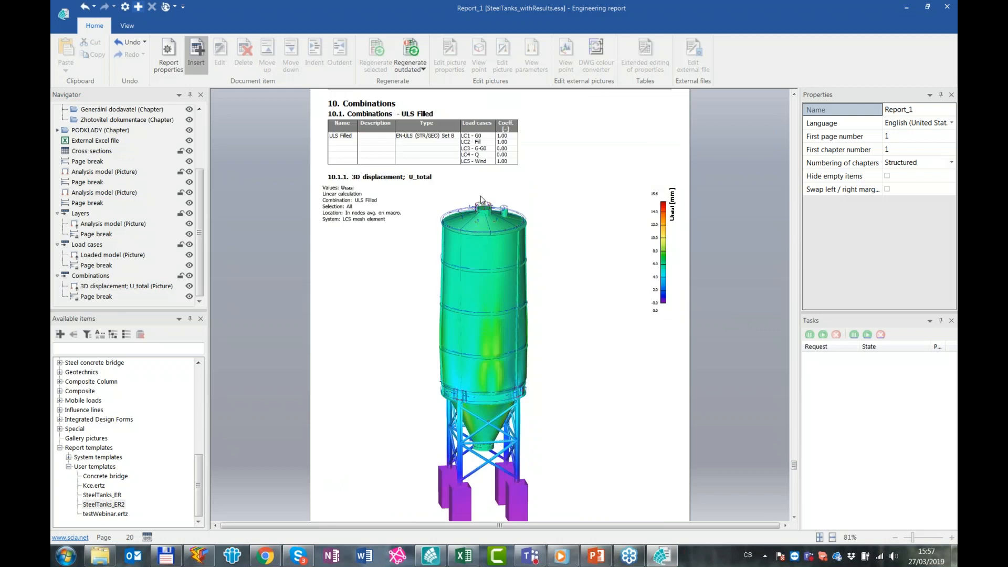
scroll(481, 199, "up", 1)
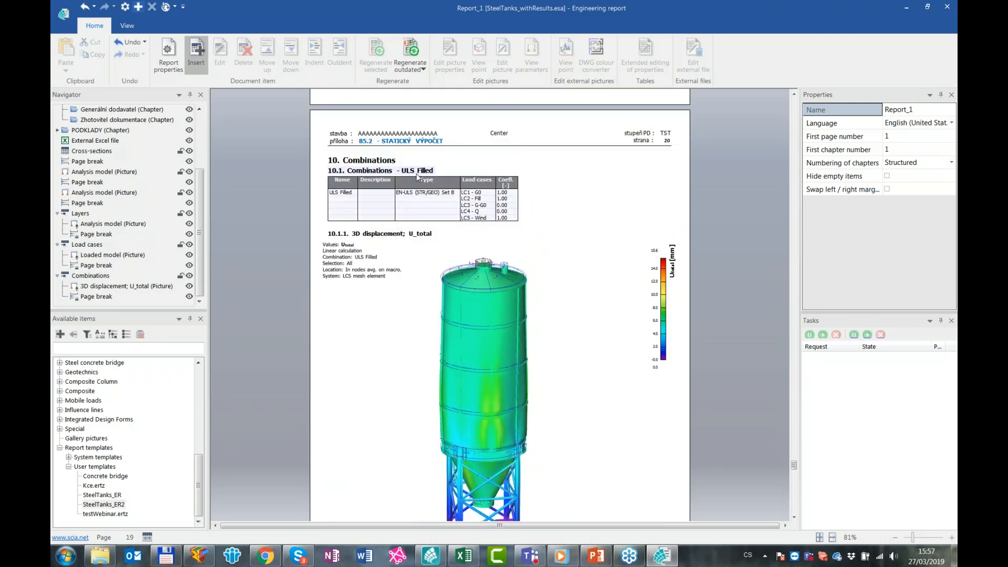
Review the SLS Empty combination table and its 3D displacement picture in chapter 10.2
scroll(690, 274, "down", 8)
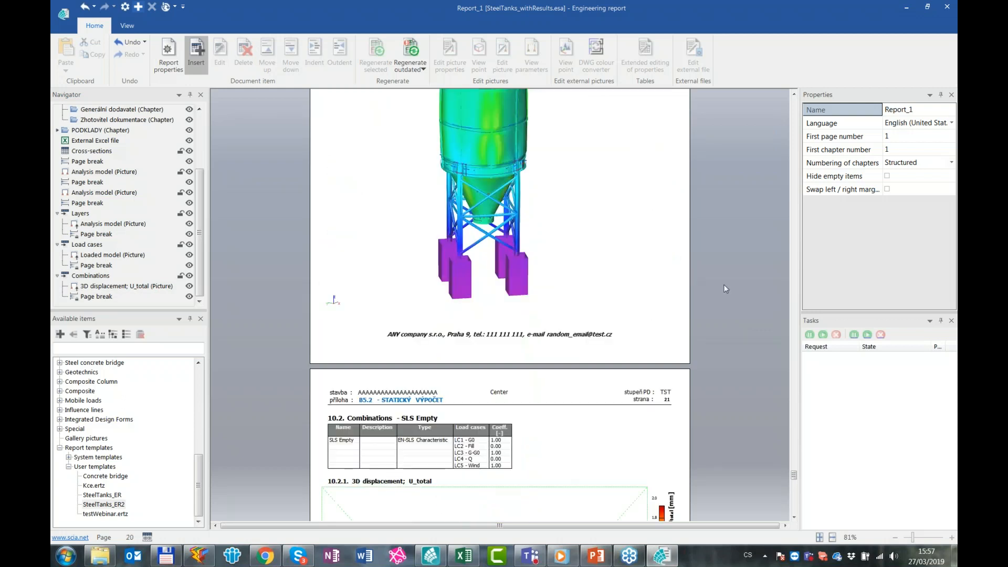
scroll(721, 284, "down", 4)
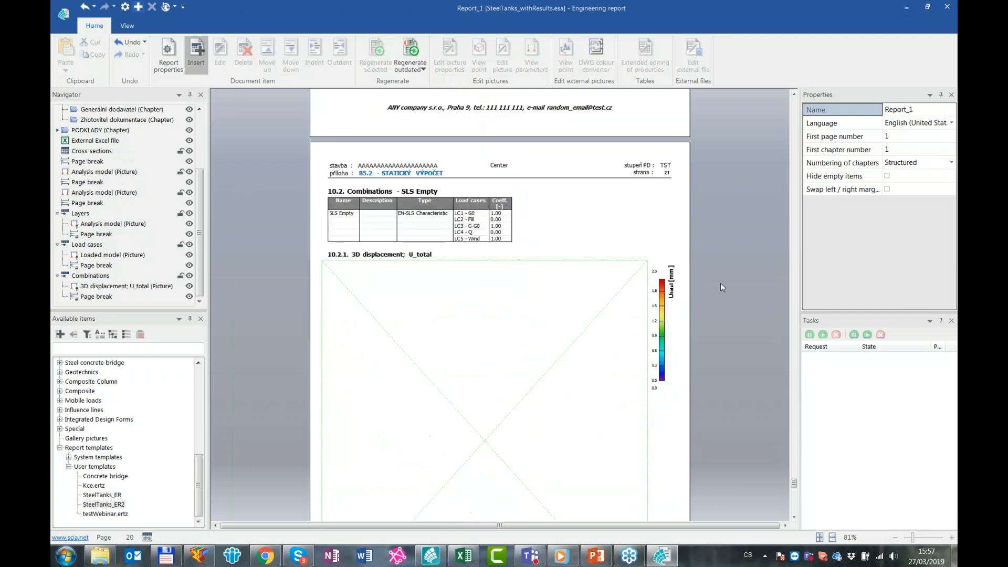
scroll(549, 196, "down", 1)
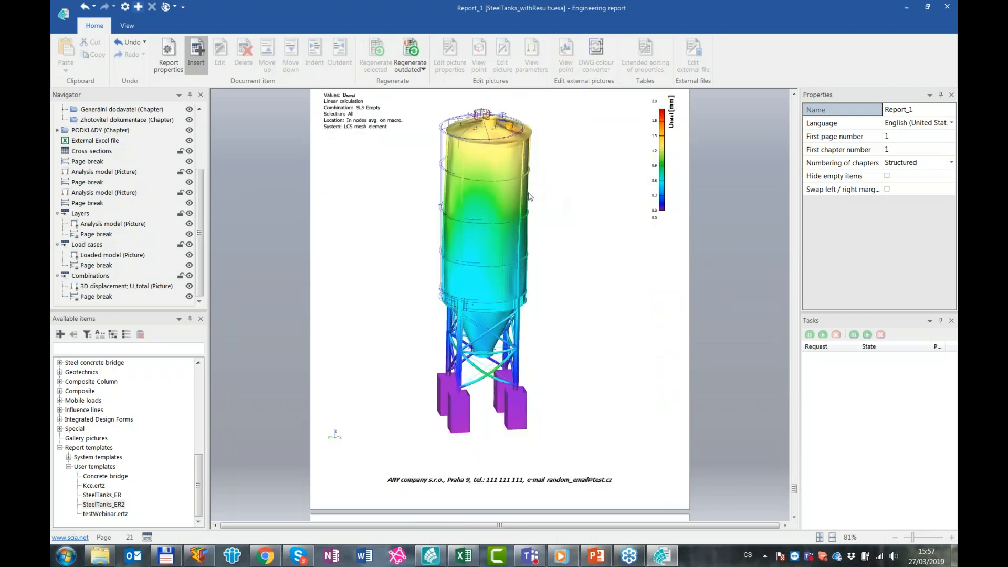
scroll(535, 234, "up", 1)
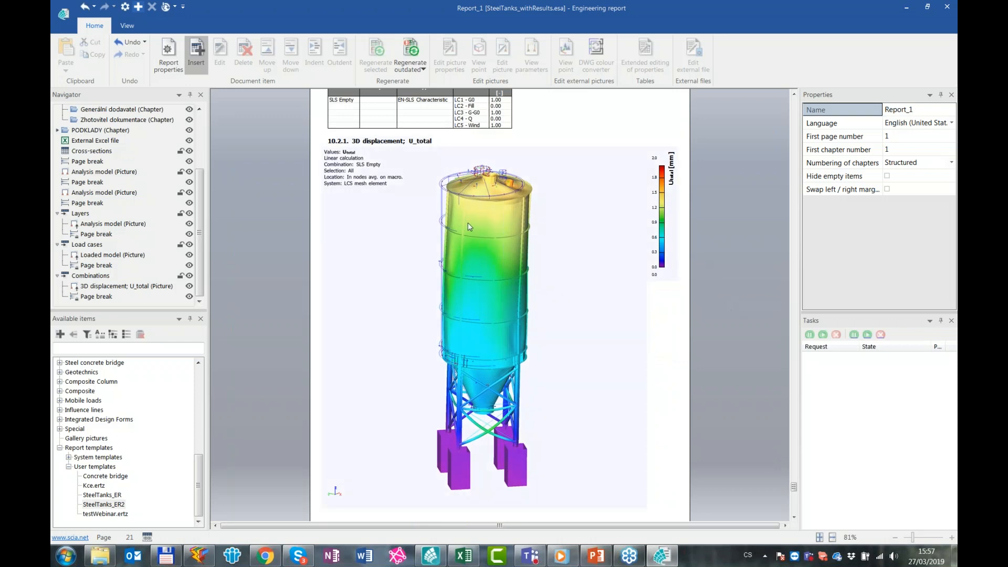
scroll(730, 317, "down", 6)
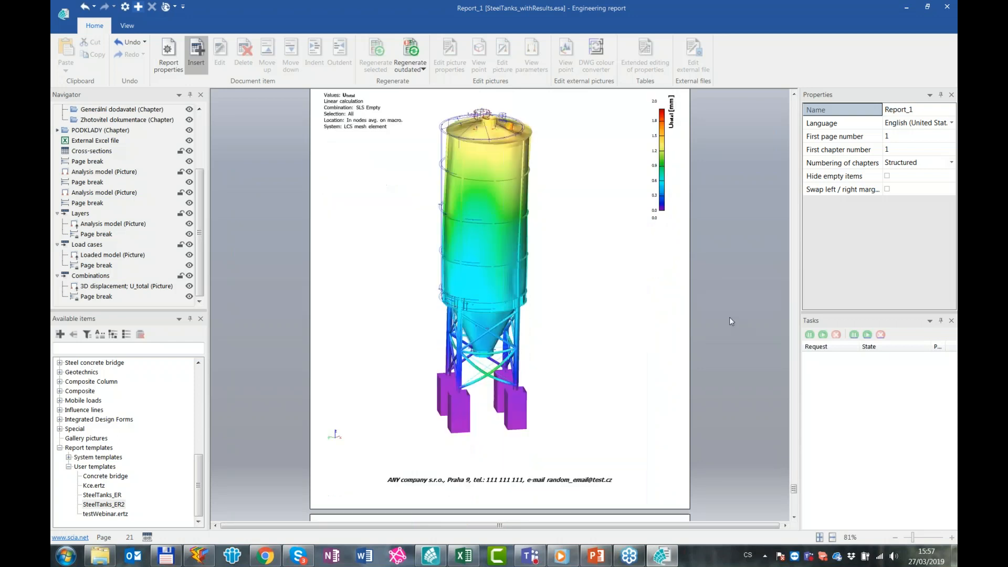
scroll(728, 314, "up", 3)
Review the SLS Fill only combination in chapter 10.3 and show the properties of its 3D displacement picture
scroll(728, 314, "down", 4)
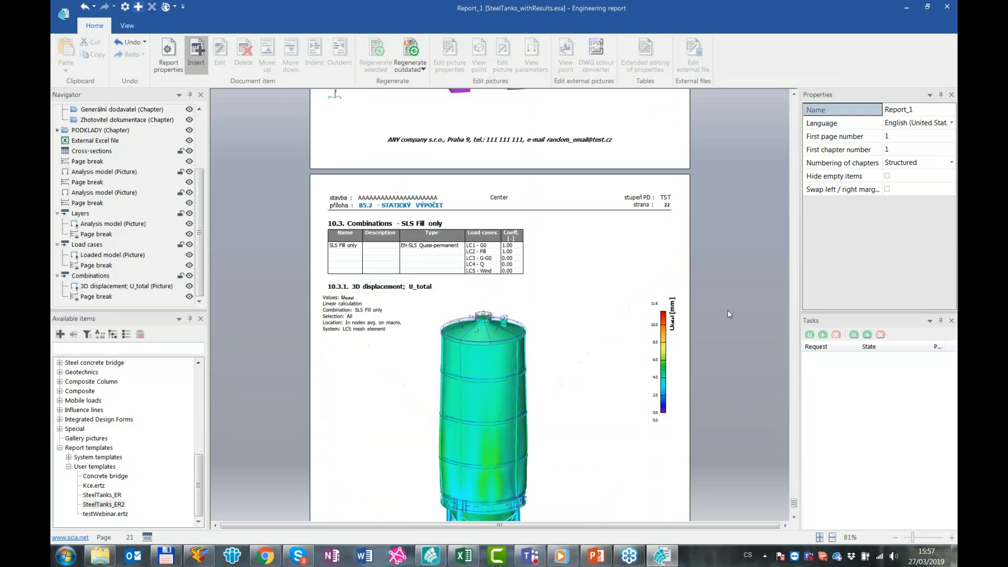
scroll(728, 314, "down", 2)
scroll(728, 313, "down", 1)
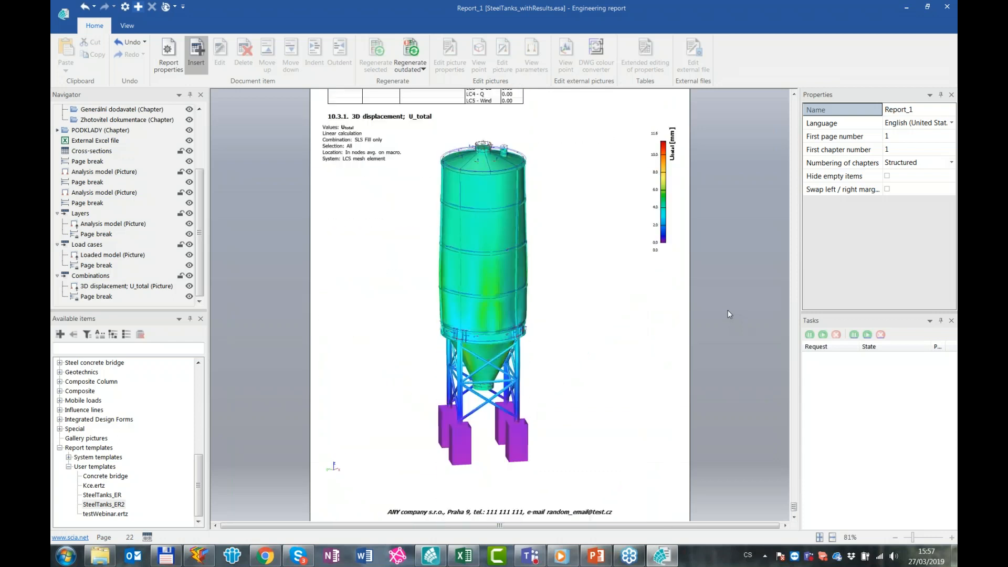
scroll(752, 398, "down", 1)
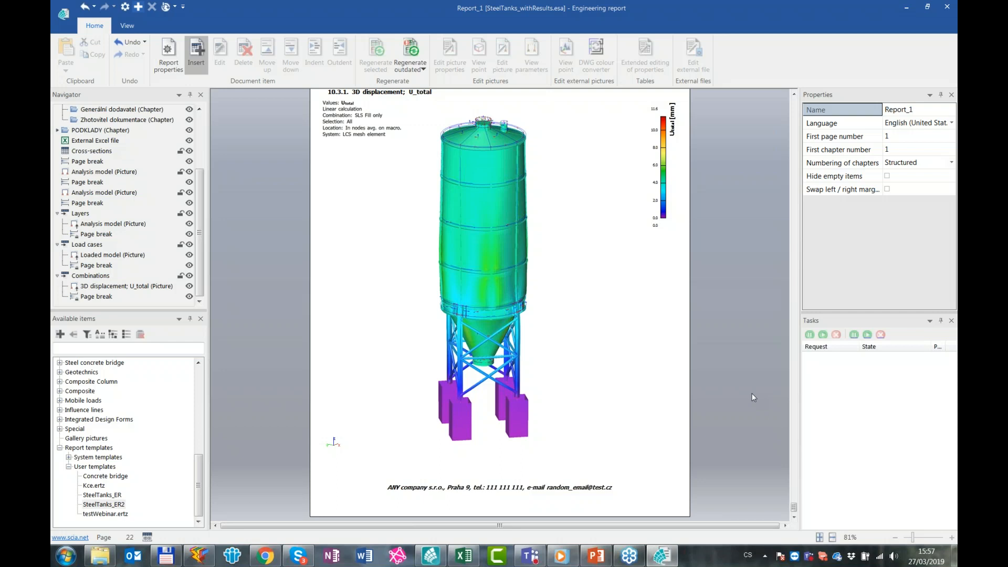
left_click(637, 353)
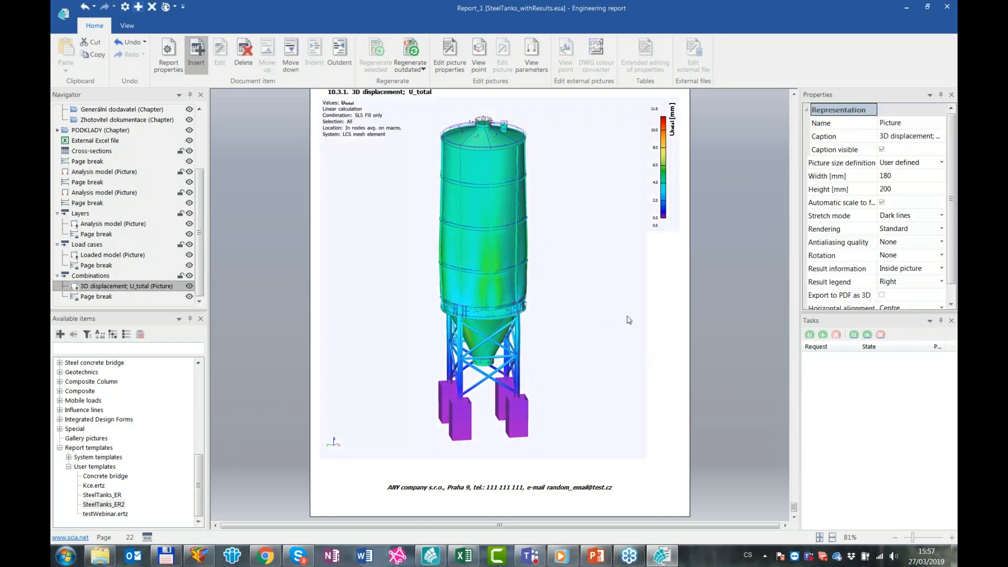
Examine the load case coefficients in the SLS Fill only combination table of chapter 10.3
scroll(630, 320, "up", 3)
left_click(698, 344)
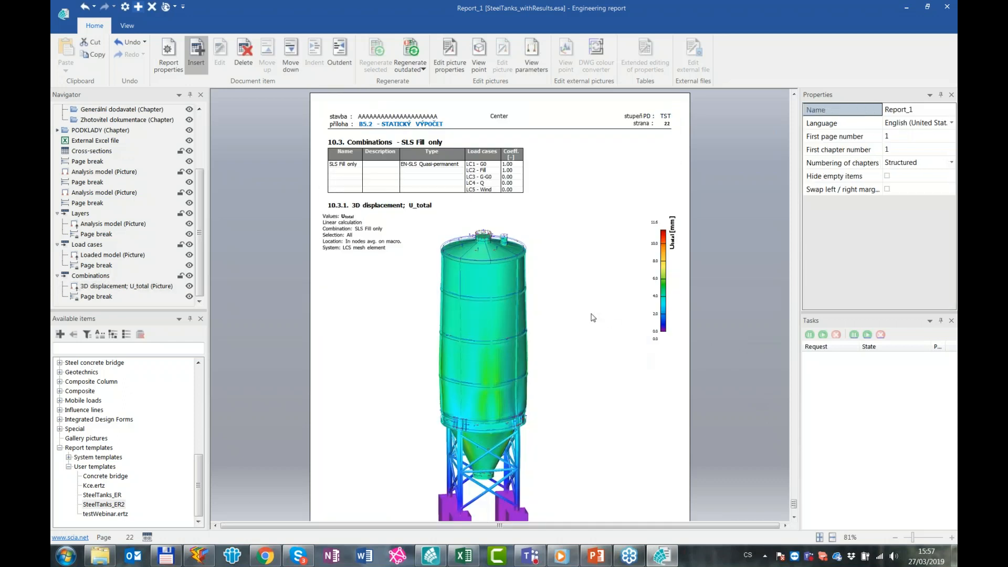
left_click(486, 187)
left_click(741, 202)
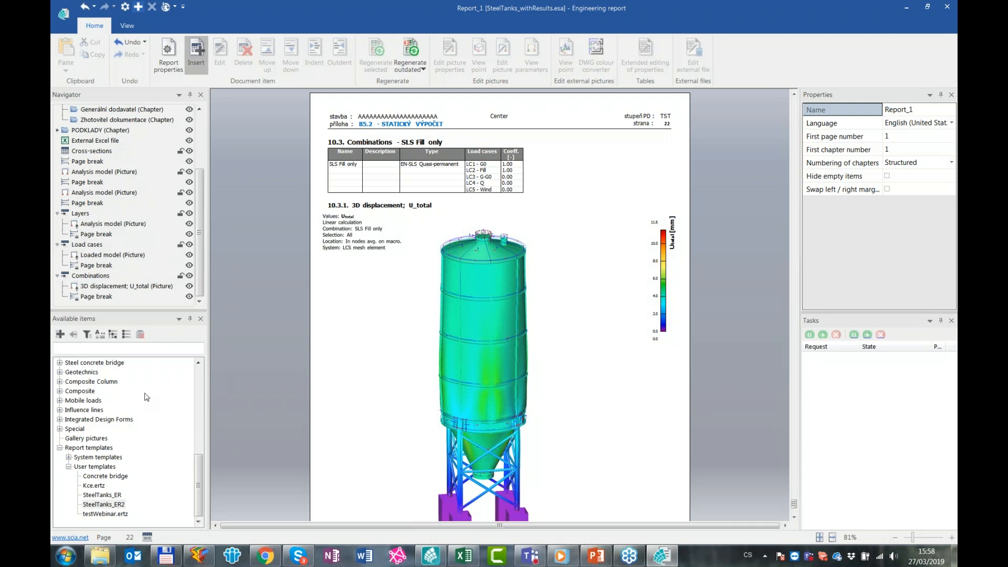
Insert Free surface load and Surface load tables into the Load cases chapter after its page break
left_click(109, 266)
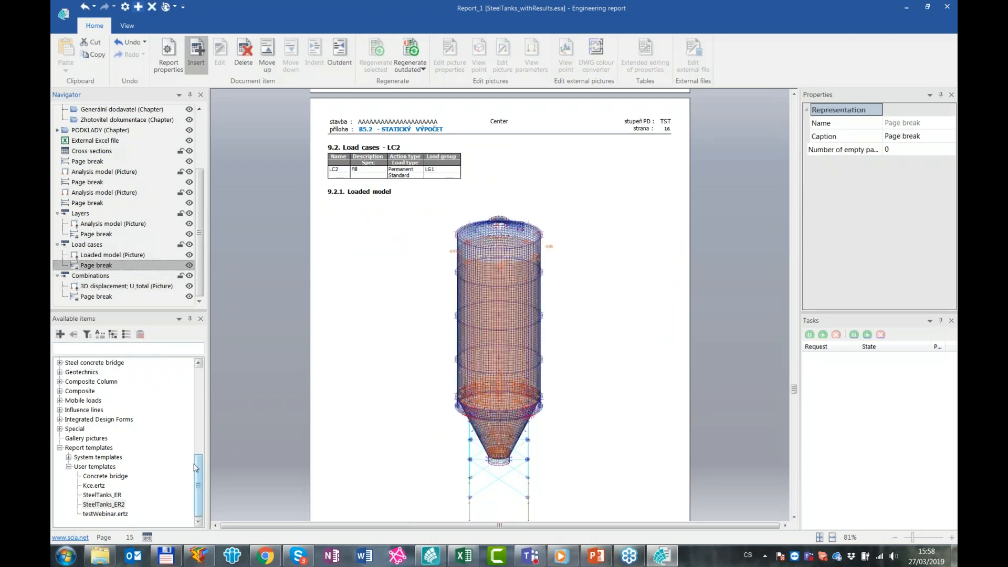
left_click_drag(198, 473, 198, 386)
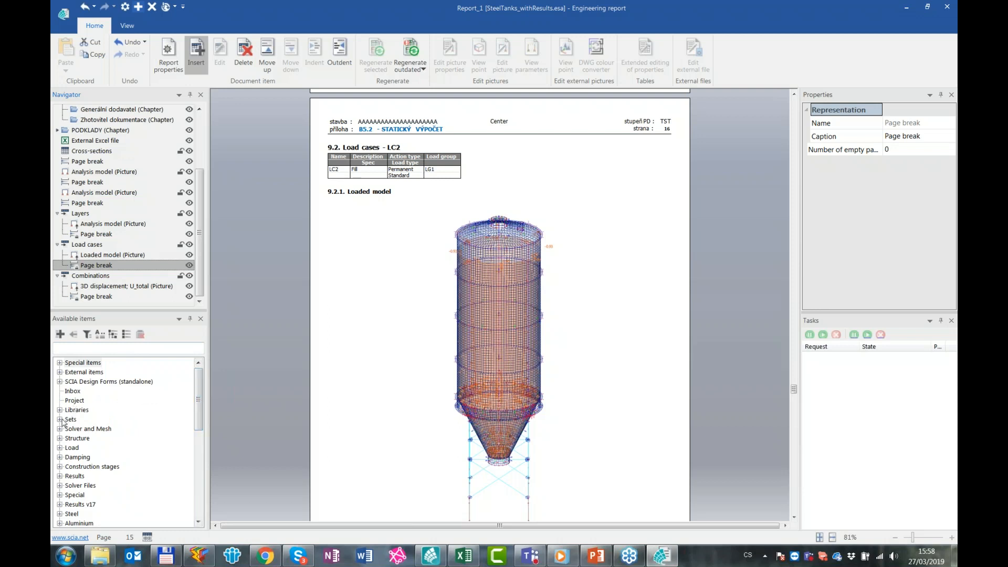
left_click(59, 420)
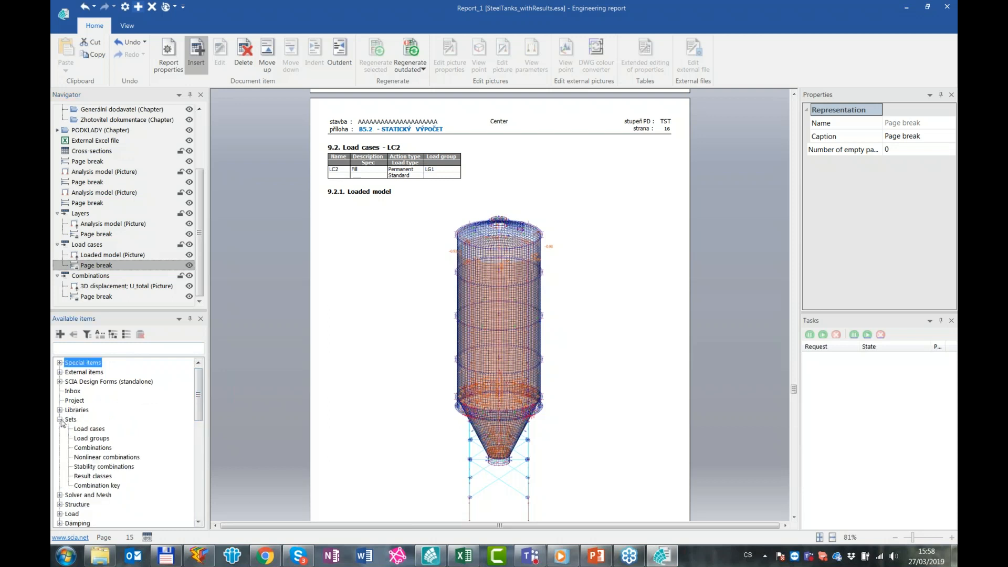
left_click(60, 419)
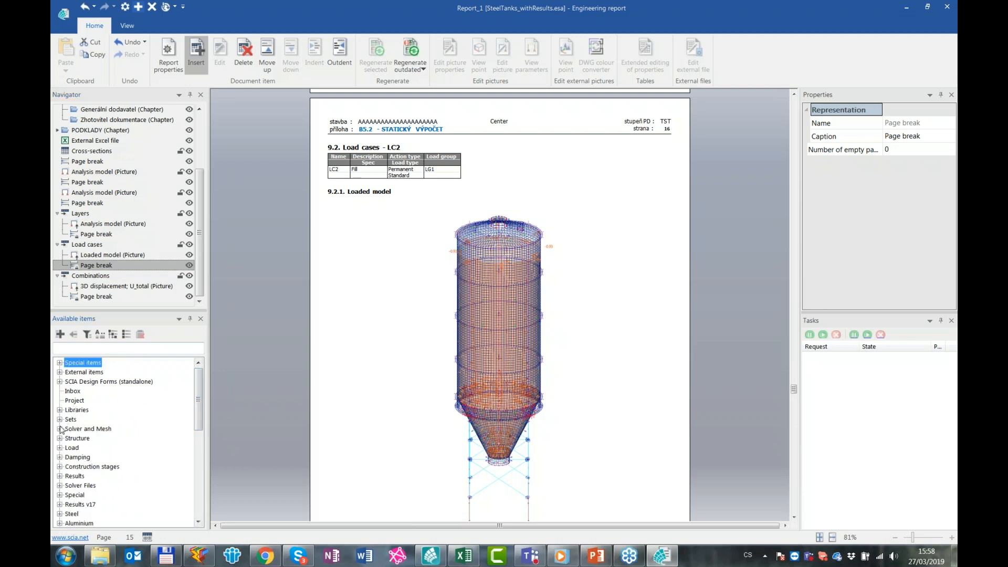
left_click(60, 448)
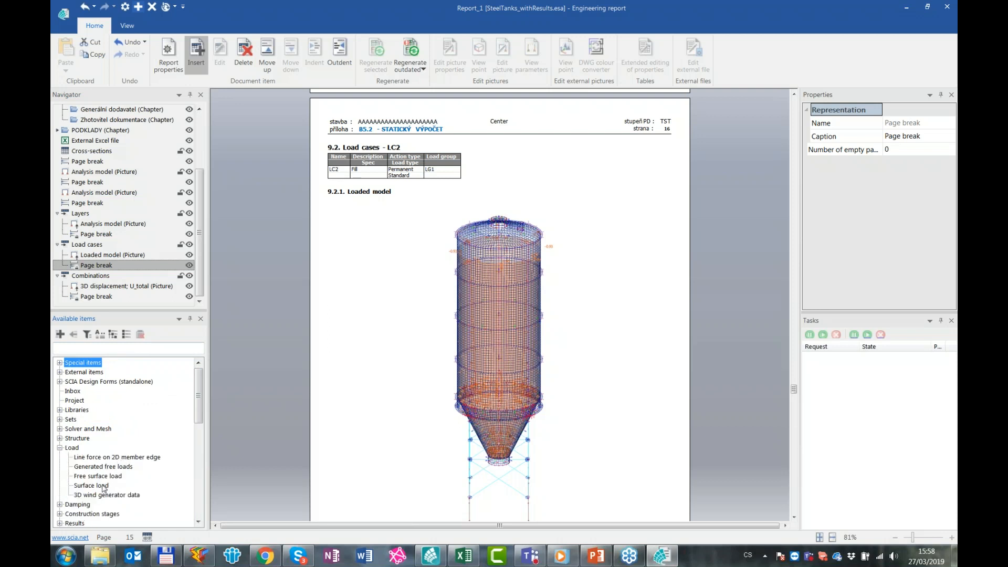
left_click(105, 476)
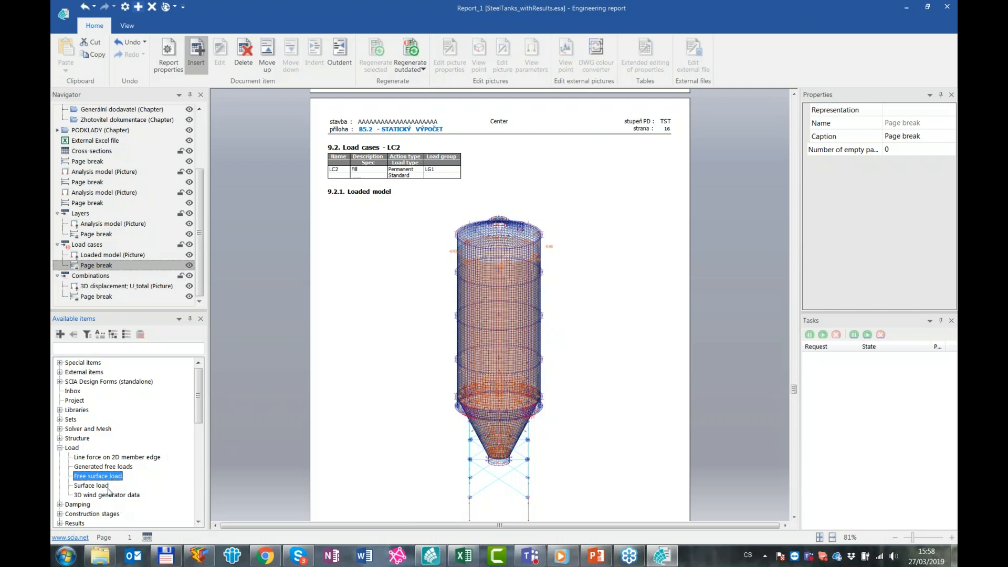
double_click(108, 488)
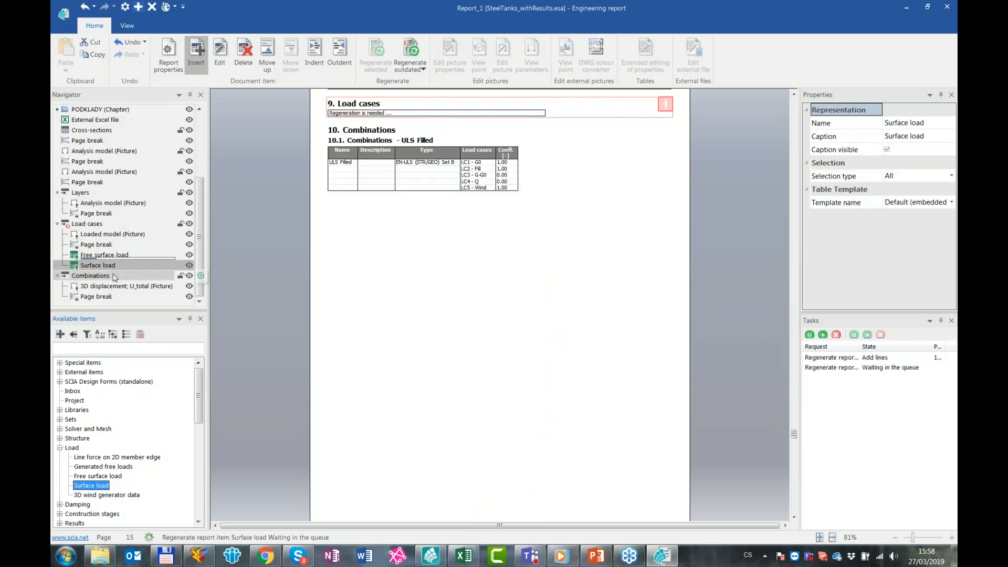
Regenerate the Load cases chapter with its nested load tables and check the pages for LC1 and LC2
left_click(86, 224)
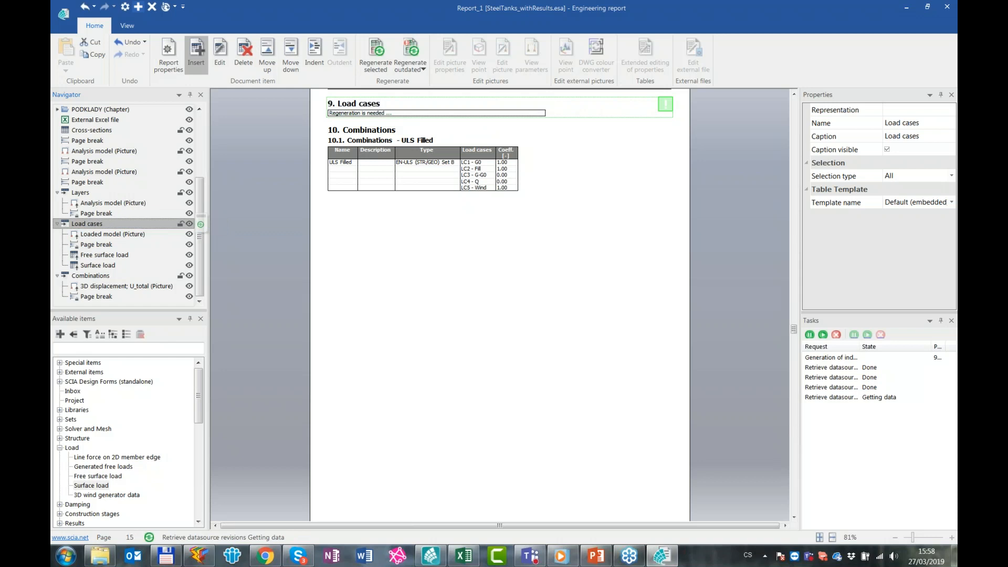
left_click(694, 332)
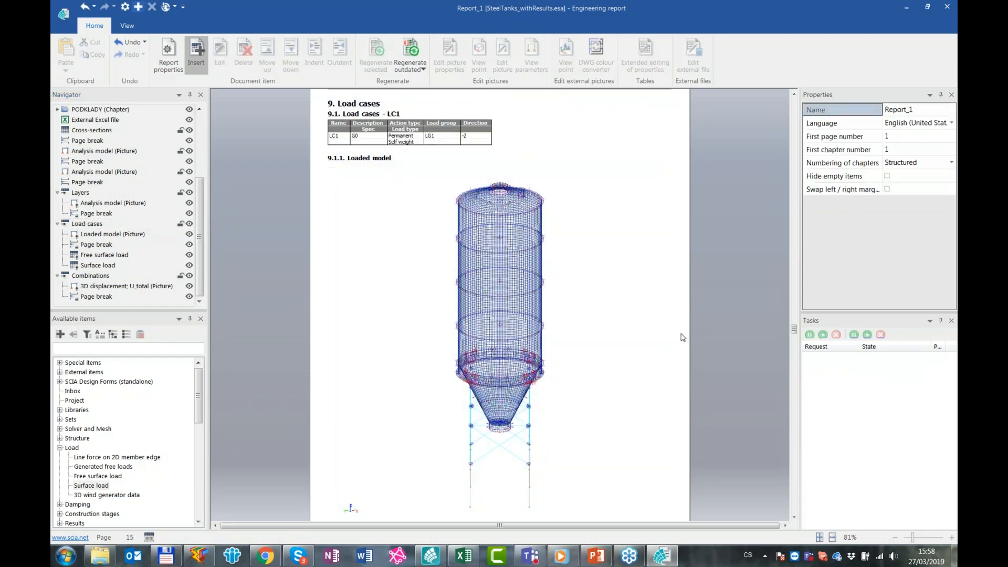
scroll(692, 347, "down", 4)
scroll(693, 352, "down", 3)
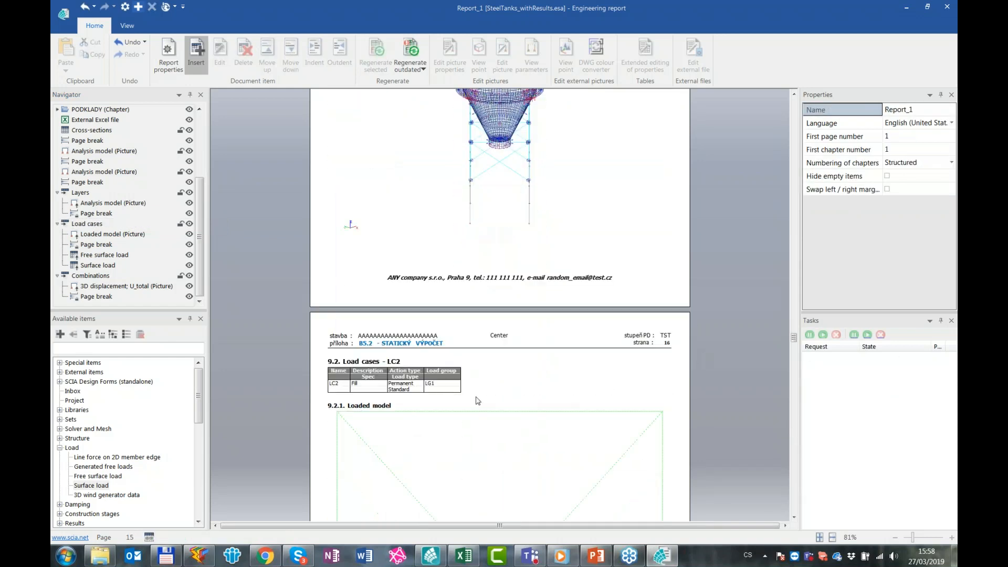
scroll(453, 326, "up", 7)
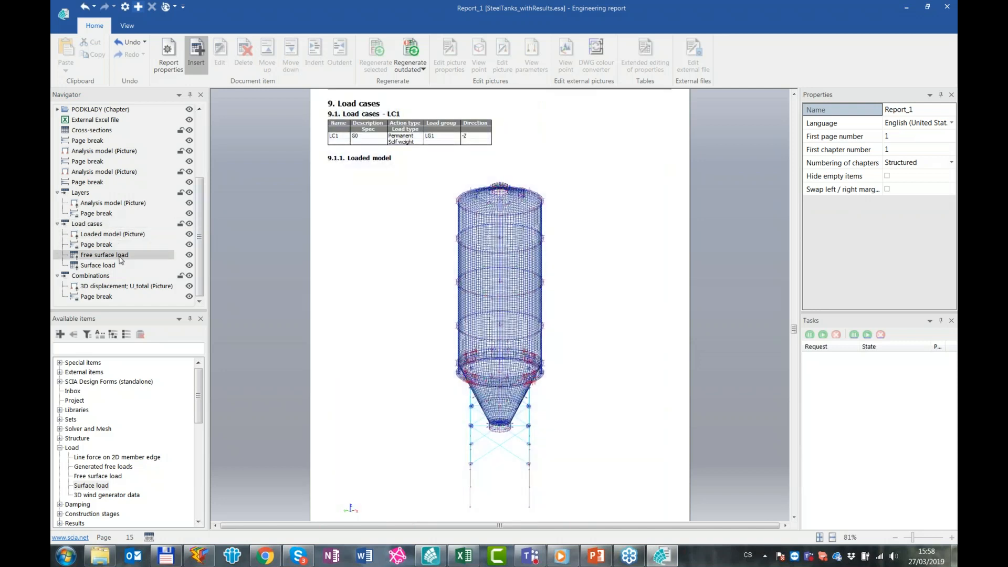
Compare the loaded model picture of load case LC2 with its free surface load table in chapter 9.2.2
scroll(426, 302, "down", 6)
scroll(638, 336, "down", 4)
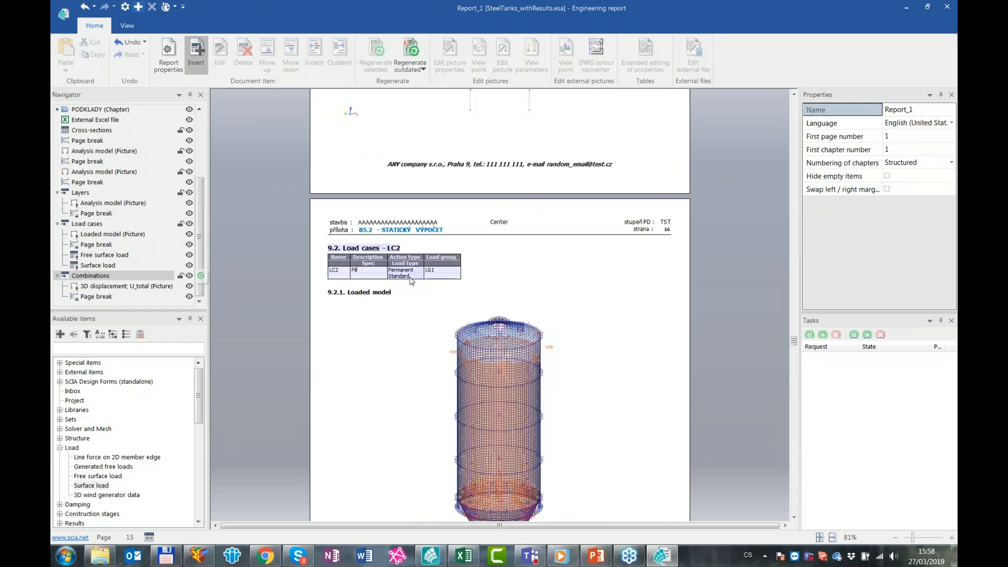
scroll(578, 350, "down", 7)
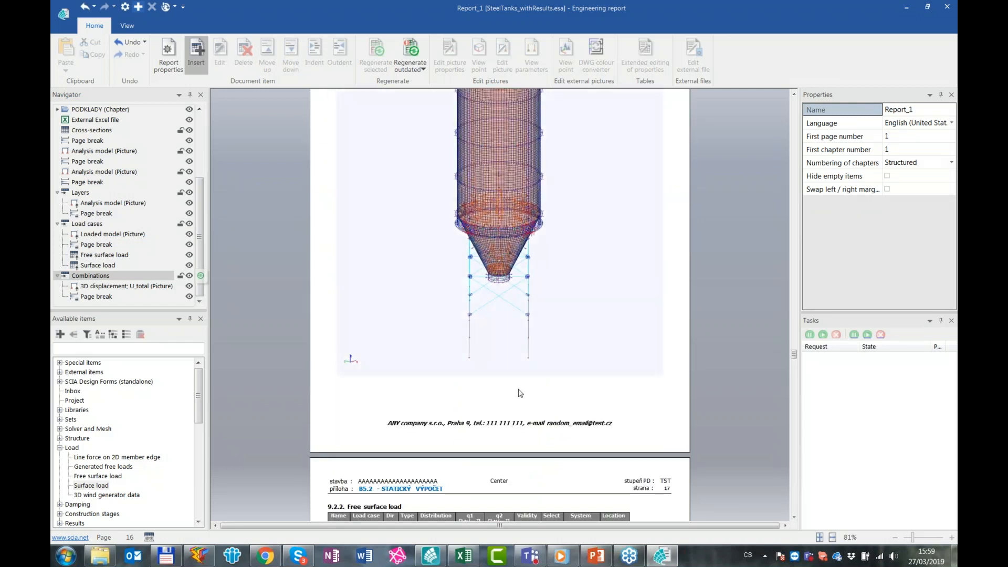
scroll(520, 393, "down", 4)
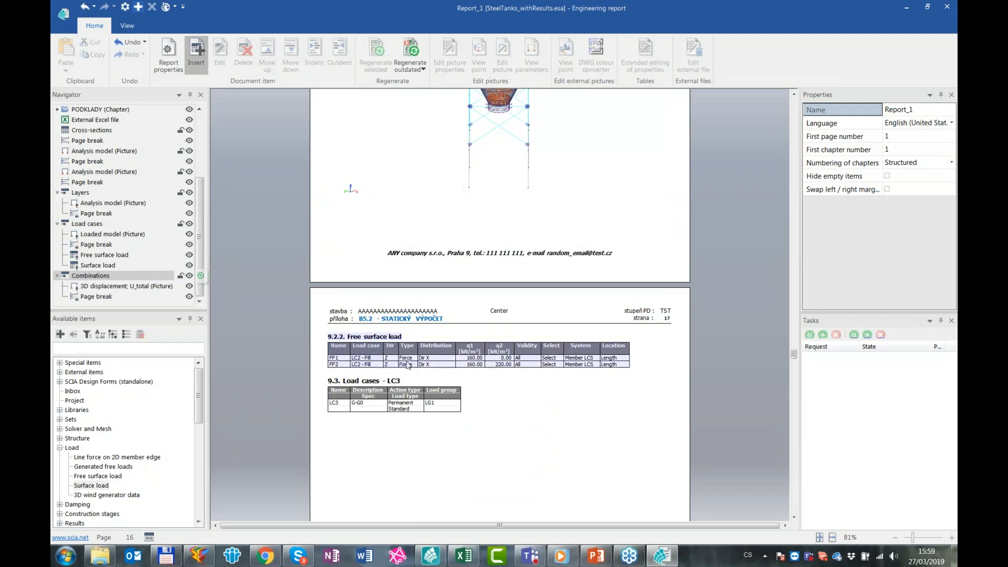
scroll(698, 353, "up", 1)
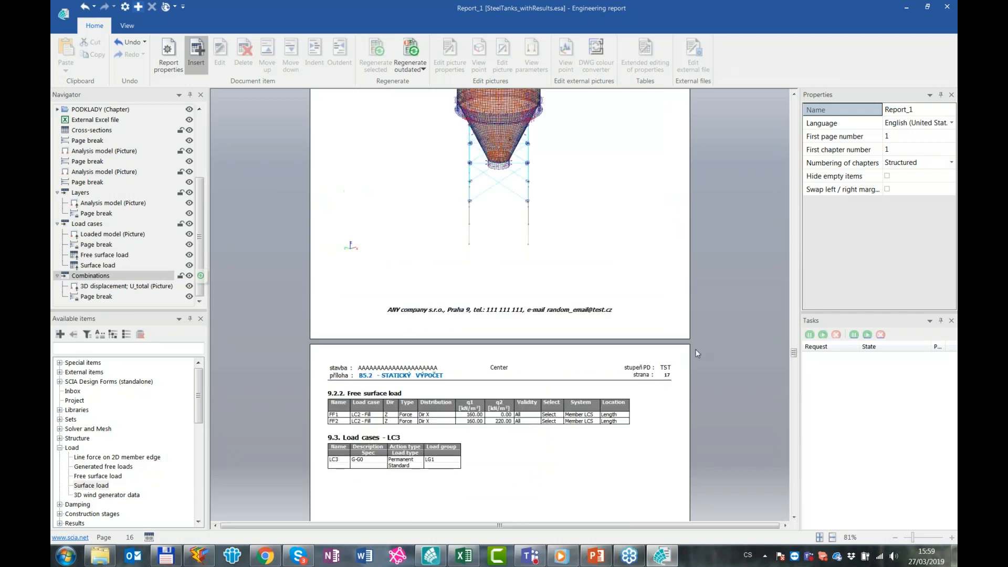
scroll(697, 353, "up", 2)
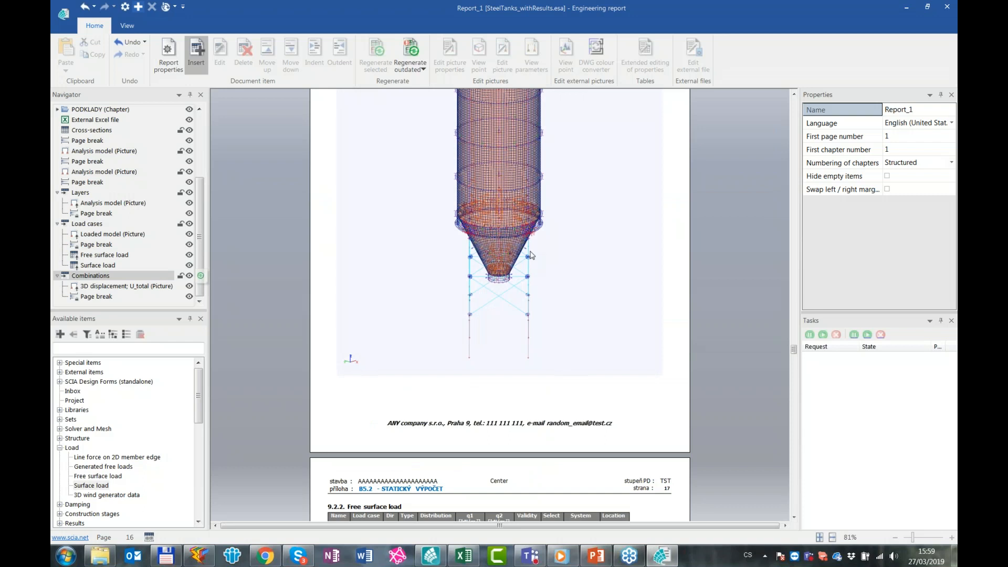
scroll(564, 351, "down", 2)
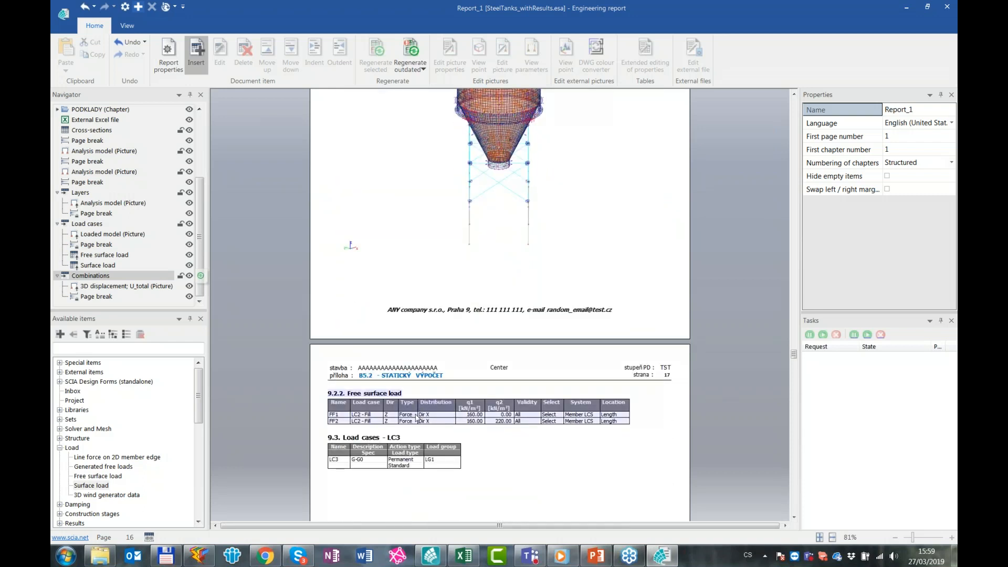
Review the loaded model pictures and surface load tables of load cases LC3 and LC4
scroll(417, 412, "down", 3)
scroll(439, 335, "down", 10)
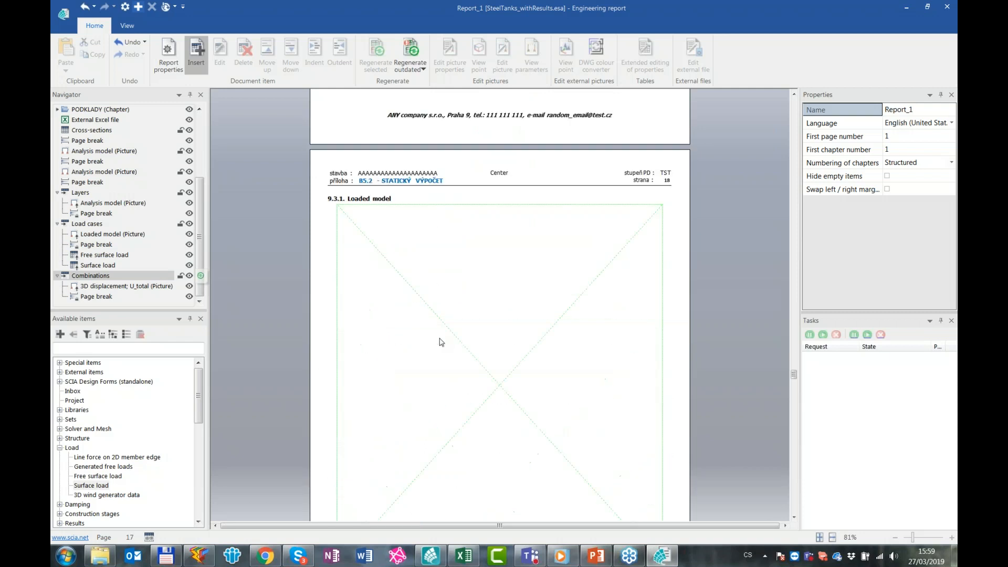
scroll(442, 342, "down", 1)
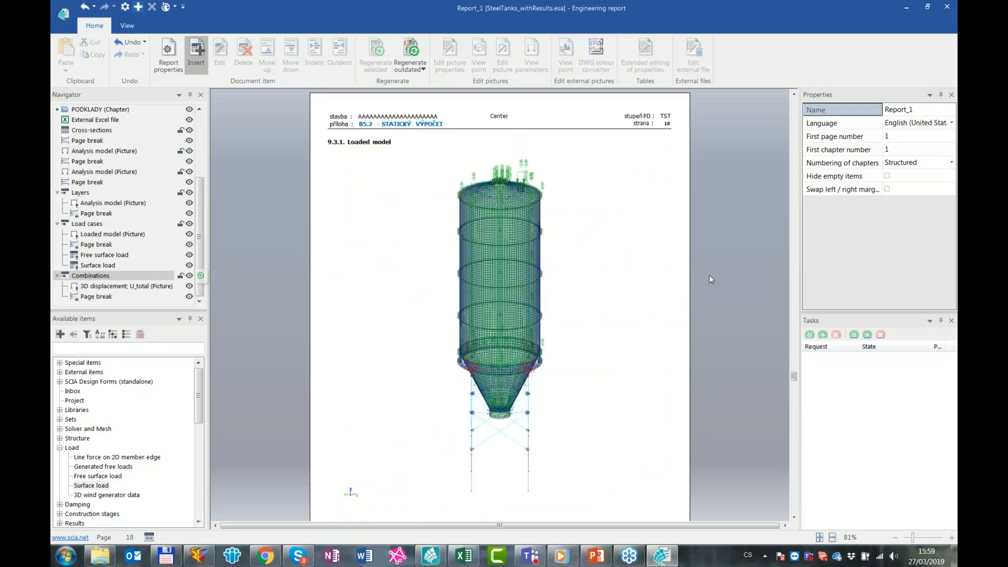
scroll(717, 275, "down", 7)
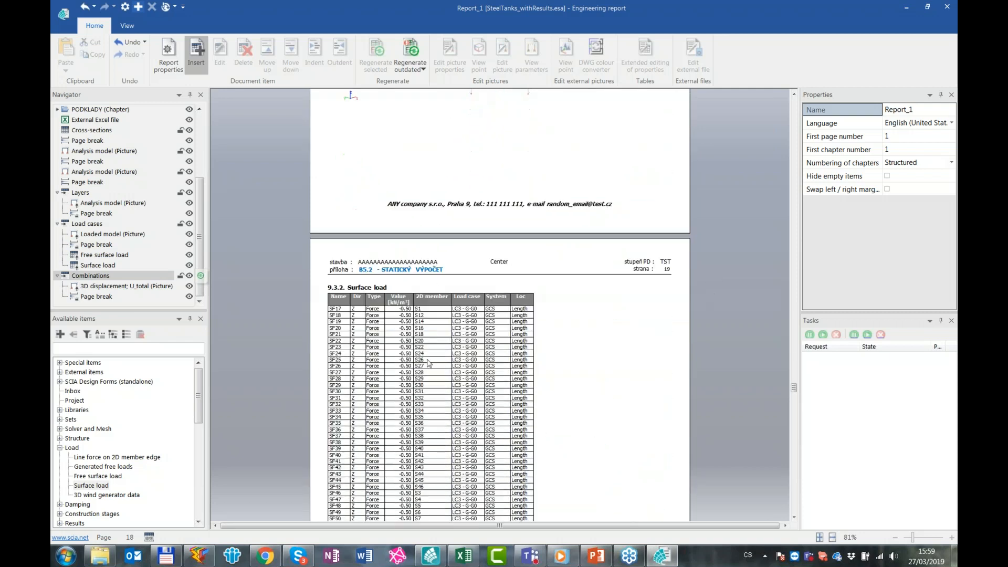
scroll(439, 349, "down", 4)
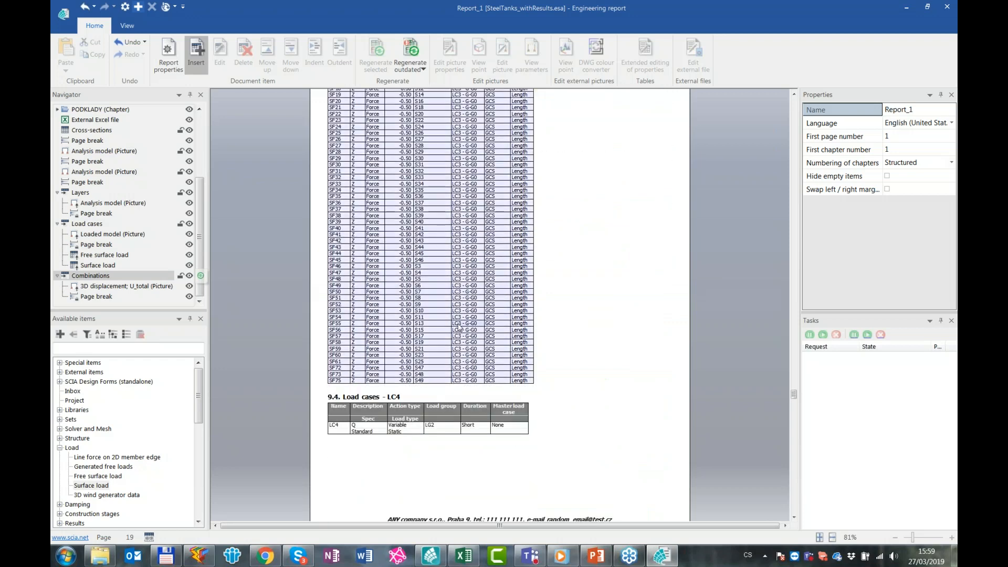
scroll(458, 327, "down", 1)
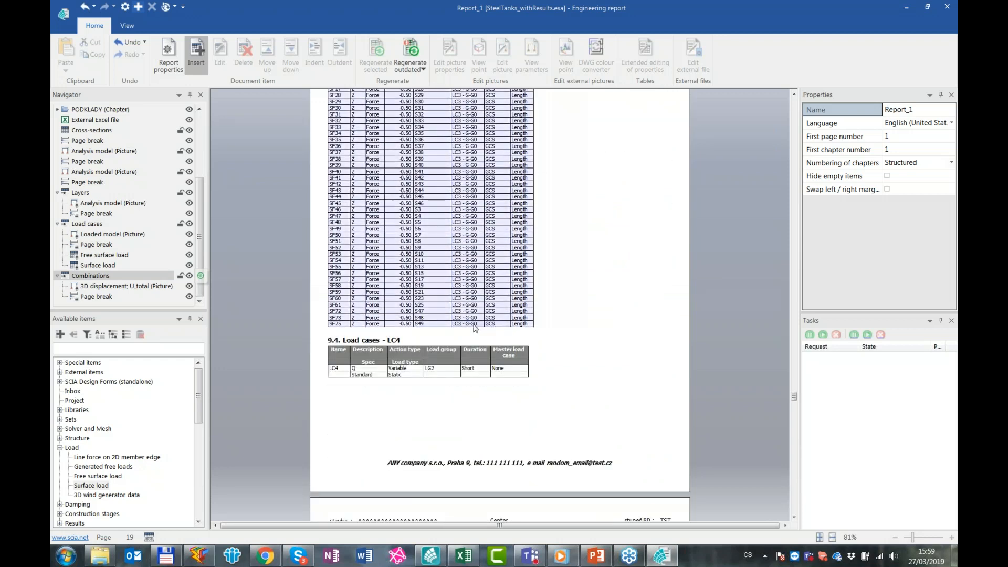
scroll(476, 328, "down", 10)
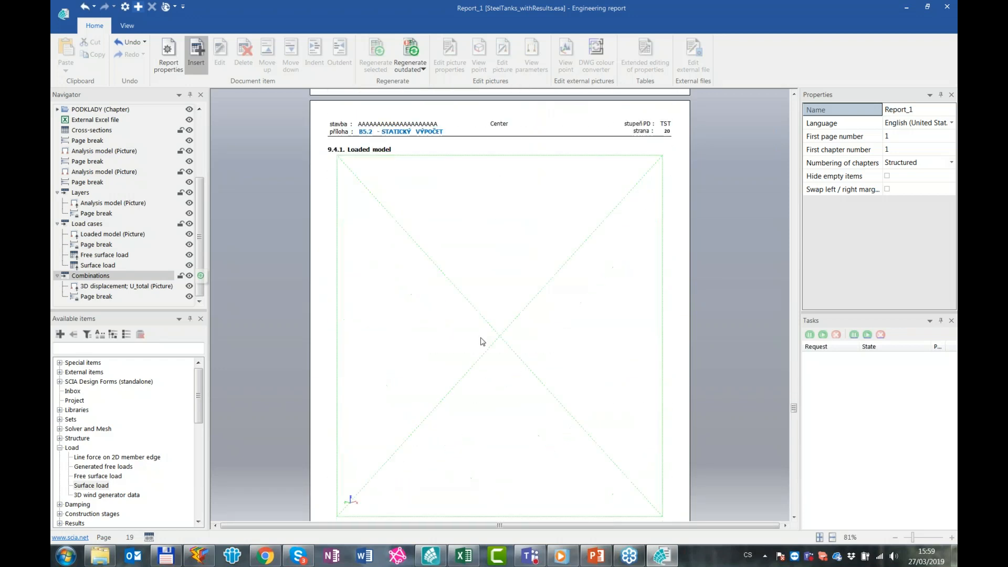
scroll(483, 345, "down", 2)
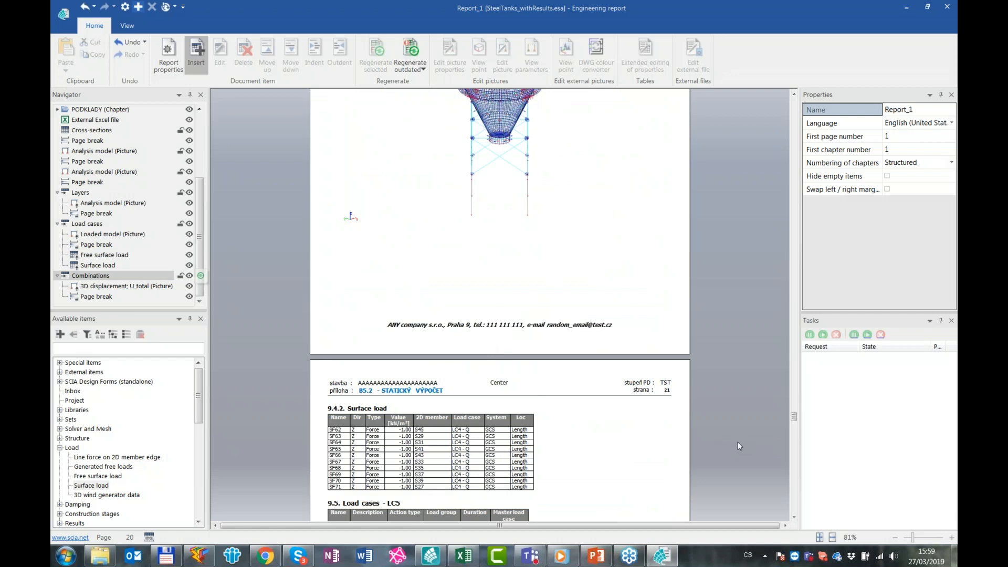
Return to the start of the report and look over its title page
left_click_drag(795, 417, 783, 103)
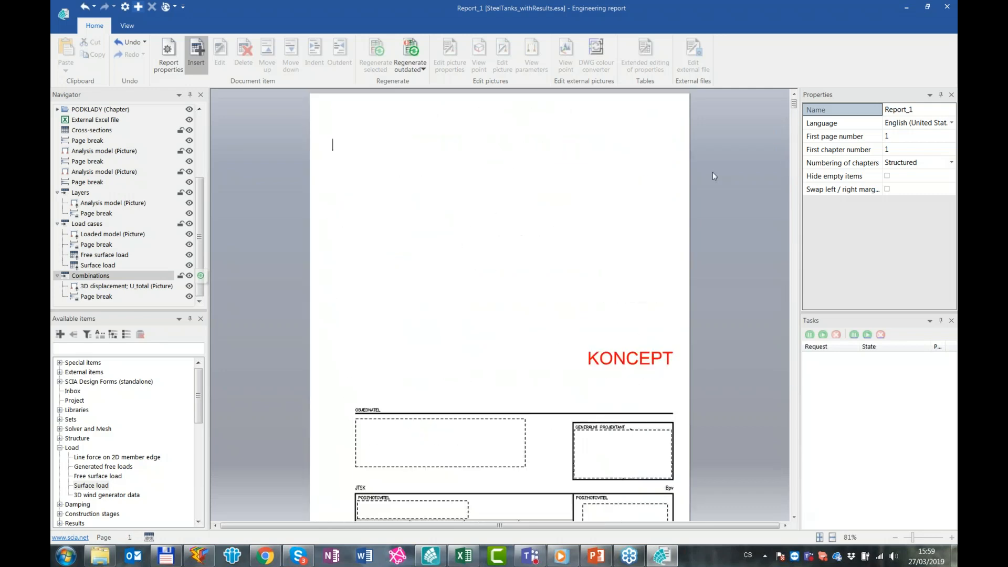
scroll(736, 360, "down", 3)
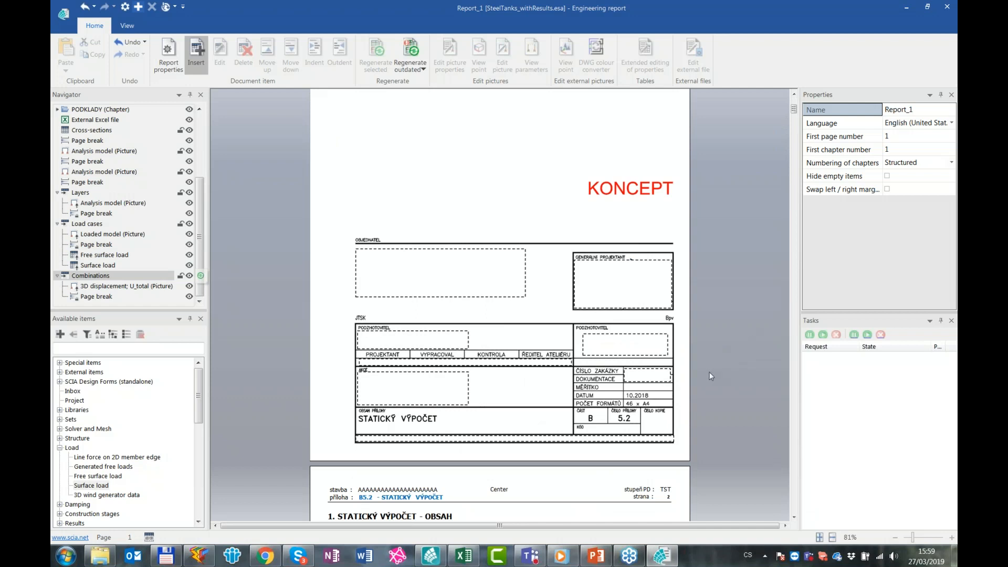
scroll(733, 378, "up", 3)
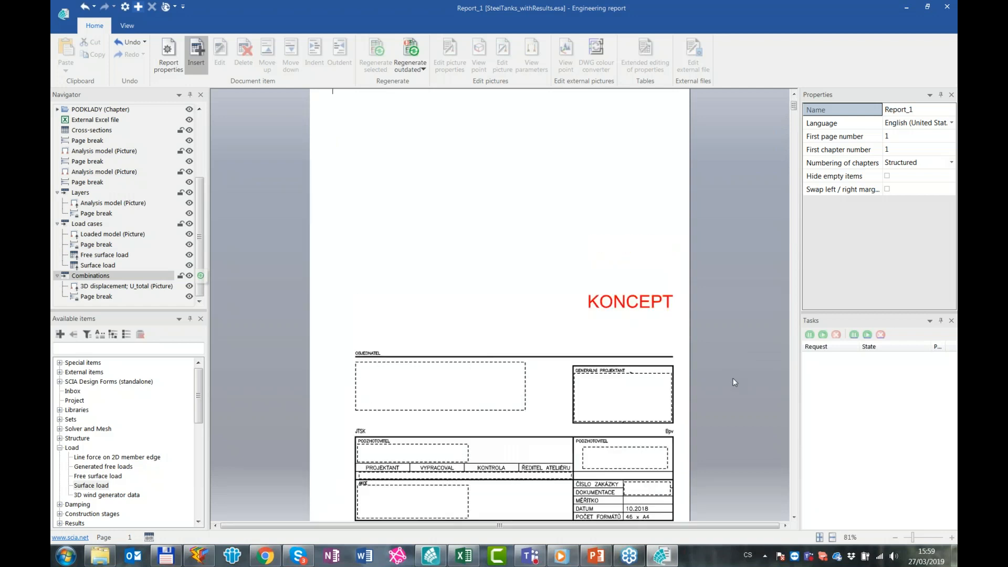
Minimize the engineering report, switch to the PowerPoint webinar presentation and show closing slide 9
left_click(909, 7)
left_click(765, 116)
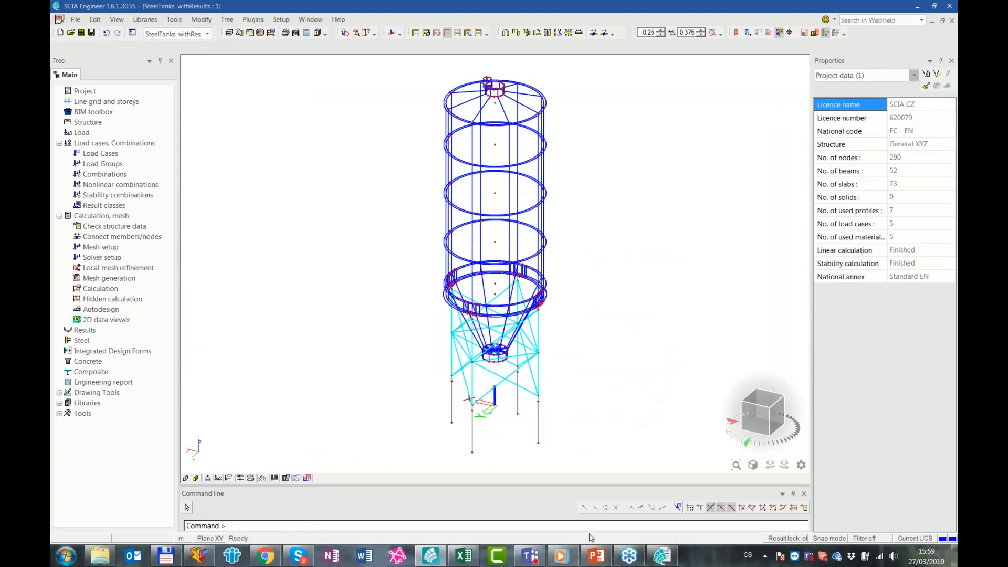
left_click(609, 551)
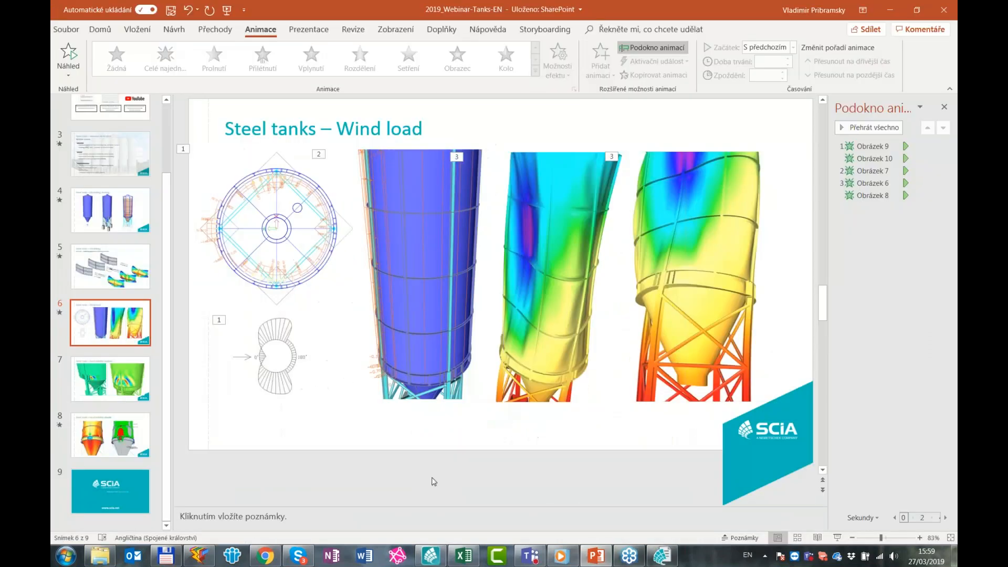
left_click(128, 487)
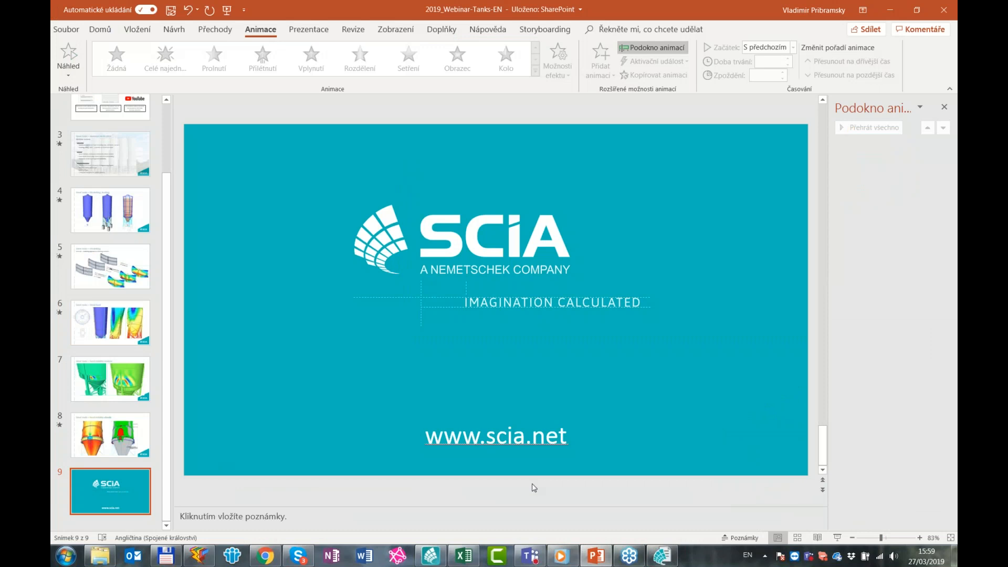